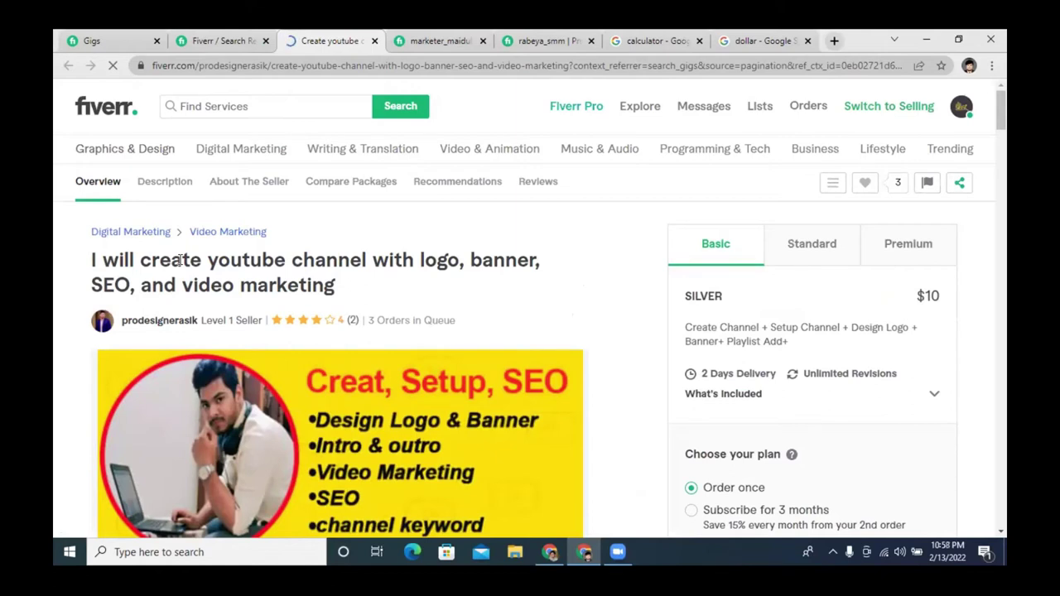
Step: Switch back to the 'Fiverr / Search Results' tab to see the gig search results
{"action": "left_click", "coordinate": [222, 40]}
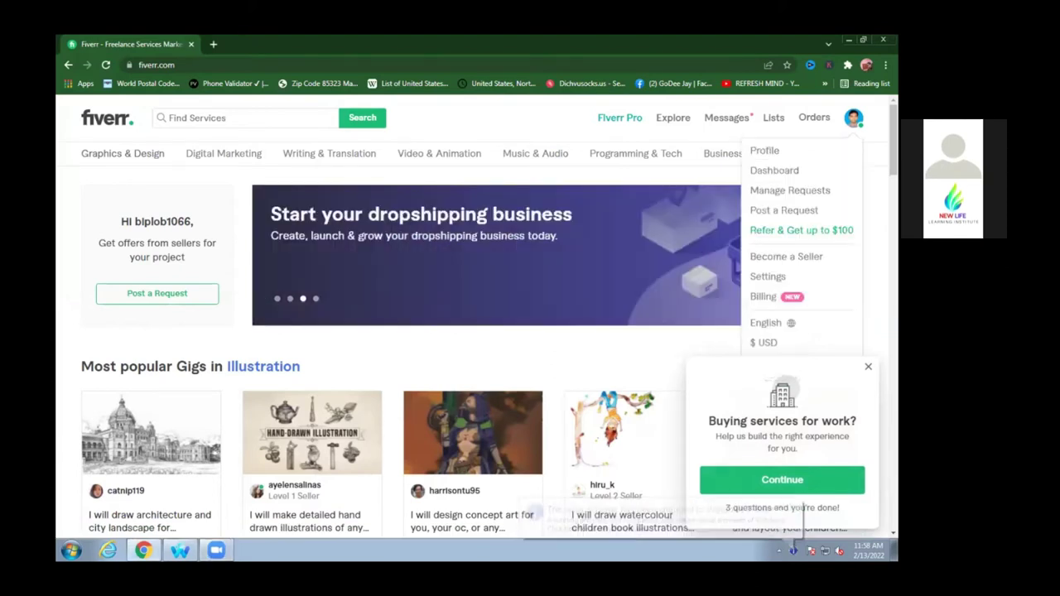
Step: Open your own seller profile from the avatar menu and review its sections
{"action": "mouse_move", "coordinate": [853, 117]}
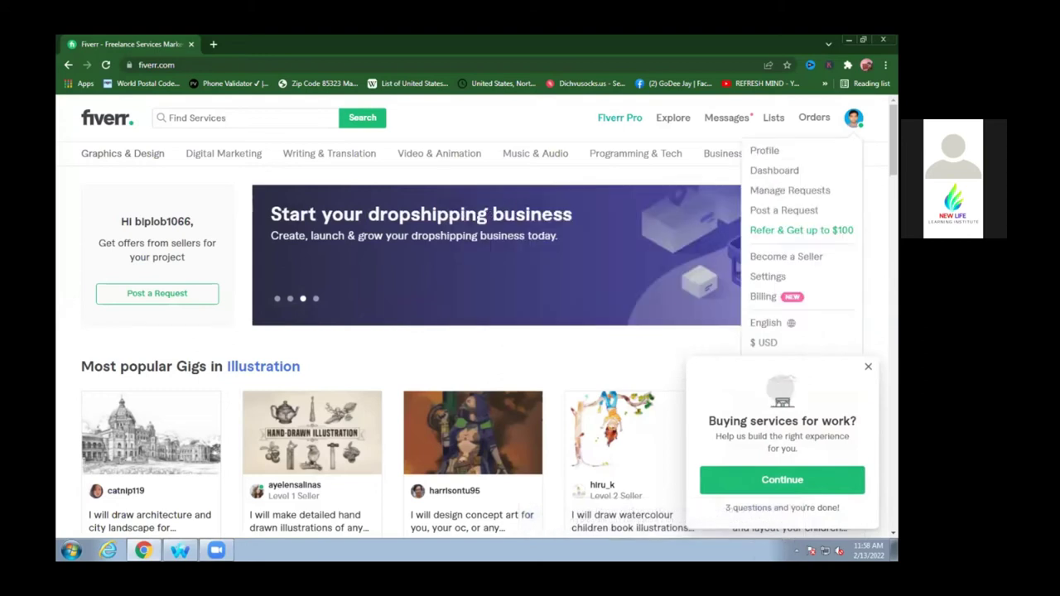
{"action": "left_click", "coordinate": [763, 156]}
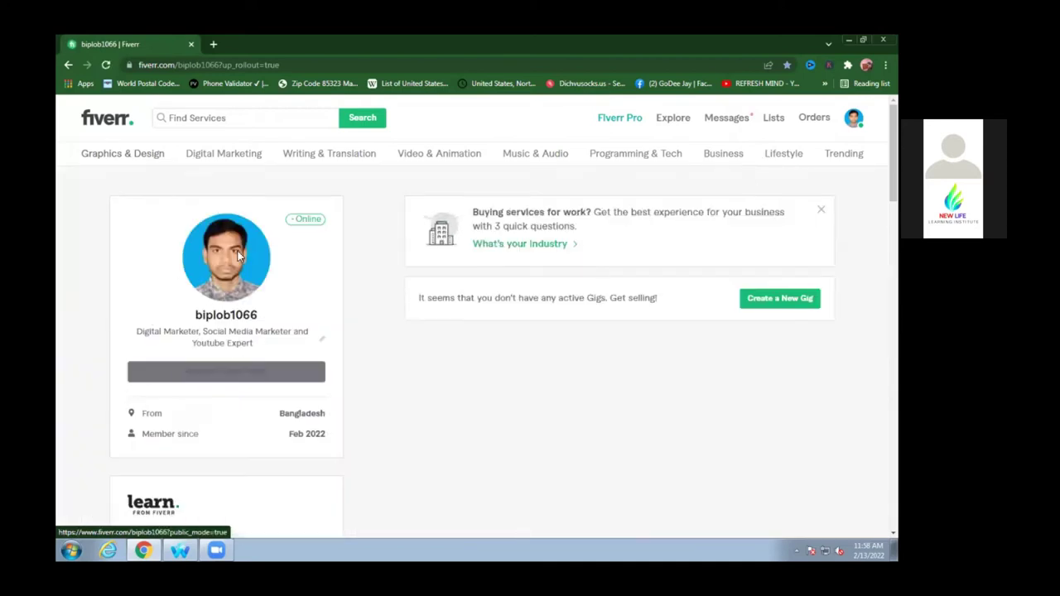
{"action": "scroll", "coordinate": [280, 379], "scroll_direction": "down", "scroll_amount": 3}
{"action": "scroll", "coordinate": [280, 379], "scroll_direction": "down", "scroll_amount": 2}
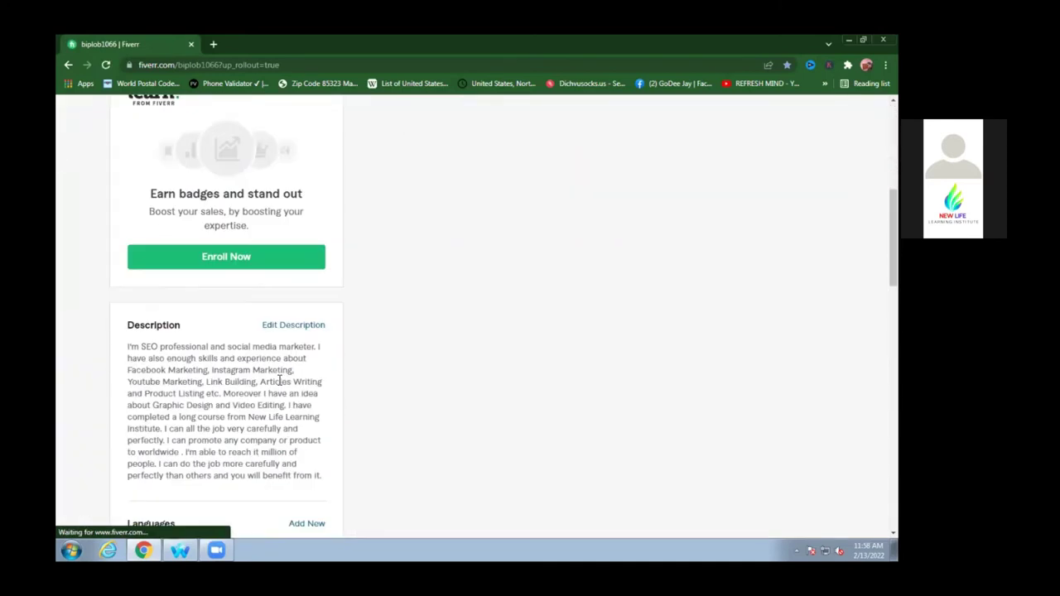
{"action": "scroll", "coordinate": [350, 398], "scroll_direction": "down", "scroll_amount": 10}
{"action": "scroll", "coordinate": [348, 393], "scroll_direction": "up", "scroll_amount": 11}
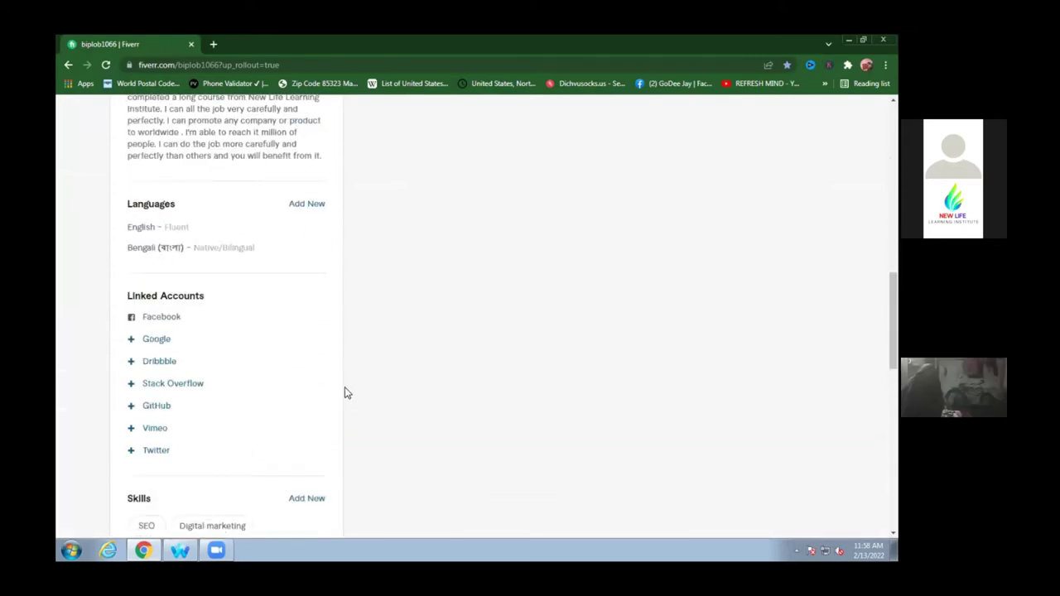
{"action": "scroll", "coordinate": [304, 328], "scroll_direction": "up", "scroll_amount": 5}
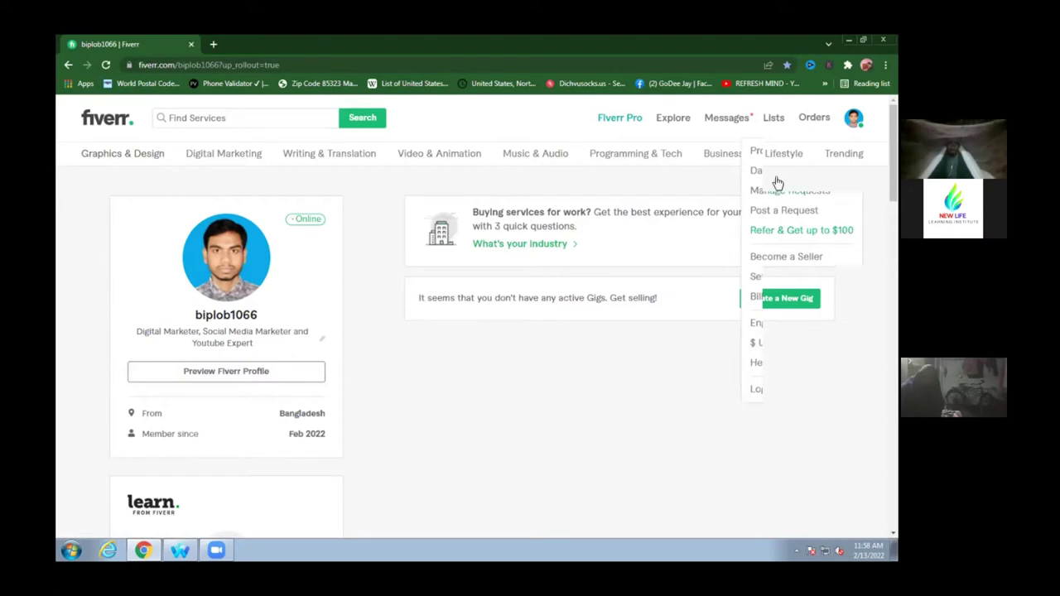
{"action": "left_click", "coordinate": [534, 407]}
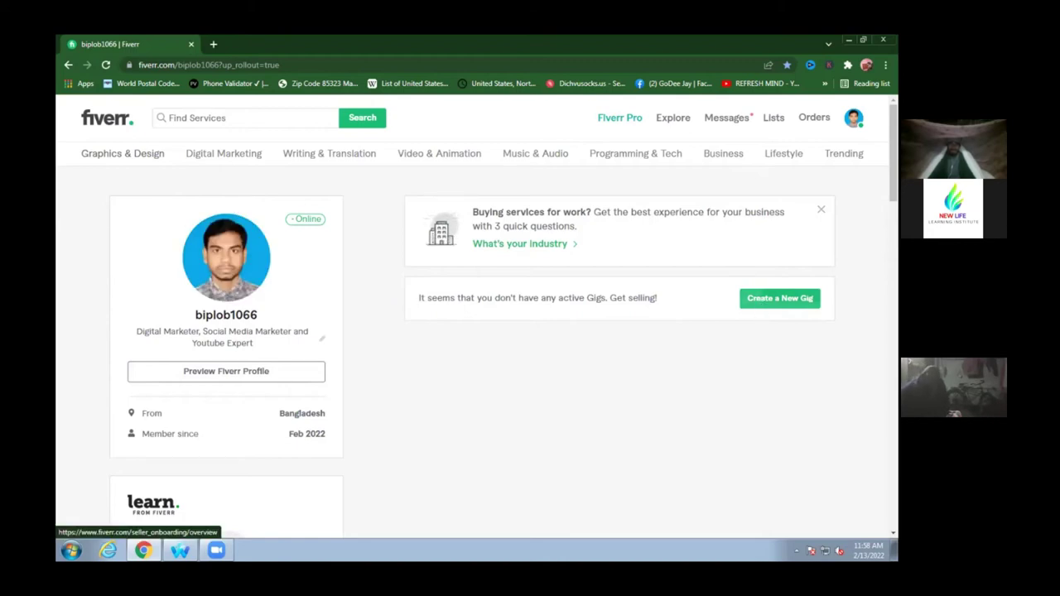
Step: Start a new gig and continue past the selling breakdown, profile tips and guidelines pages
{"action": "left_click", "coordinate": [780, 304]}
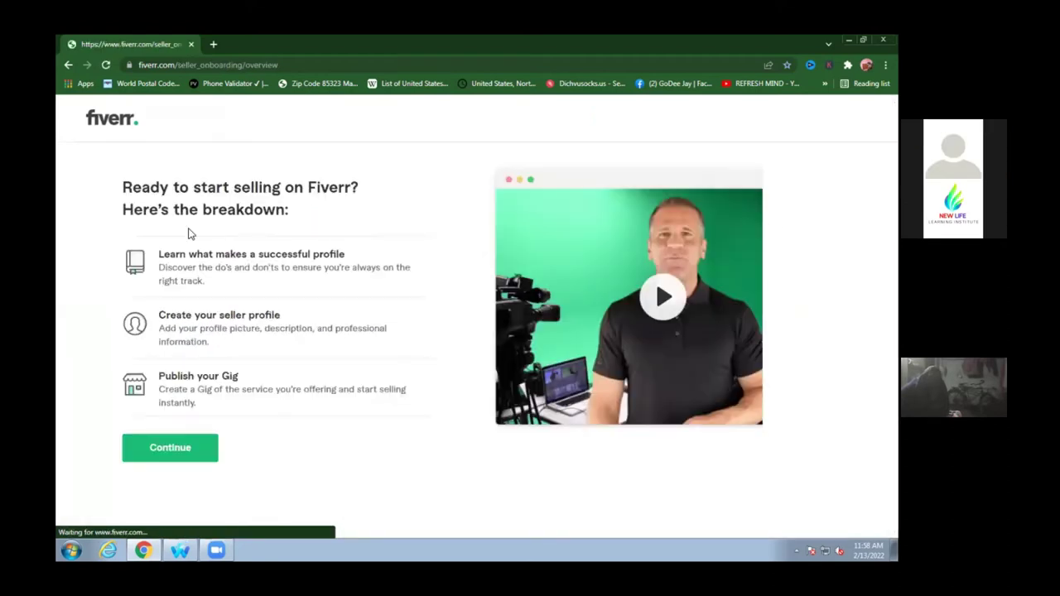
{"action": "left_click", "coordinate": [164, 454]}
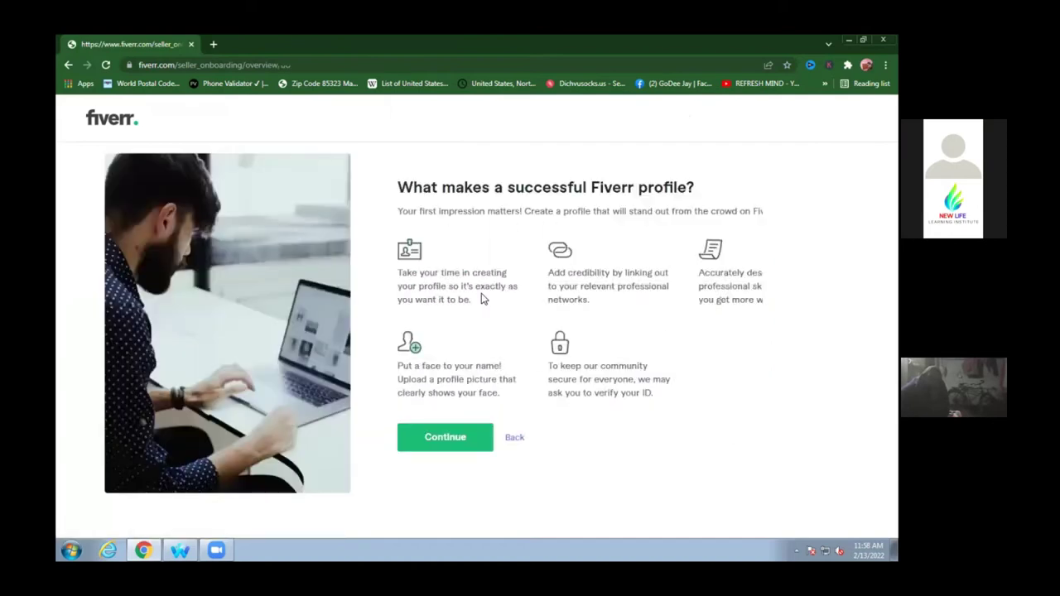
{"action": "left_click", "coordinate": [430, 445]}
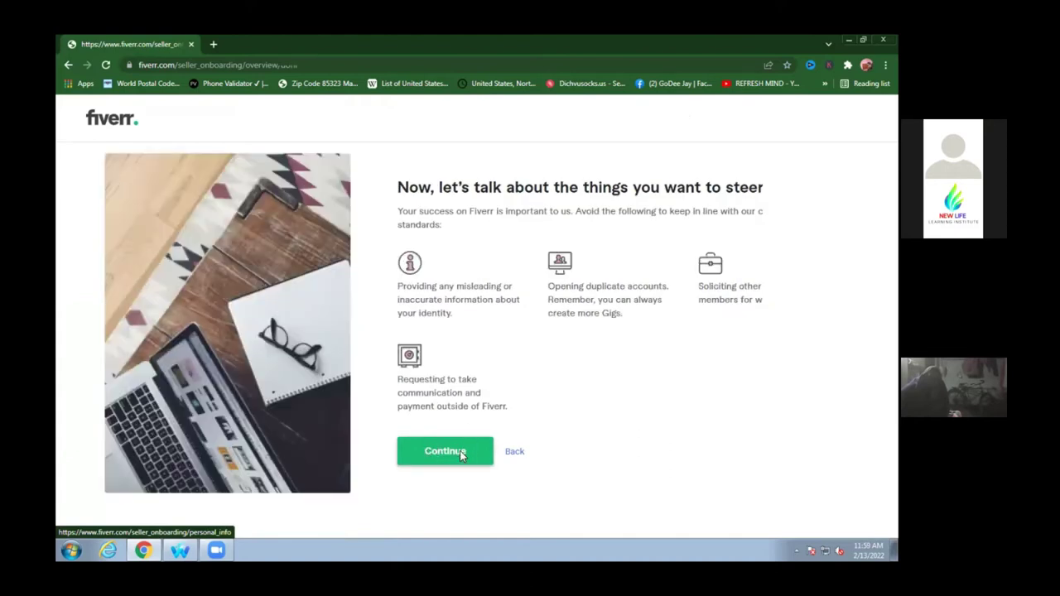
{"action": "left_click", "coordinate": [445, 451]}
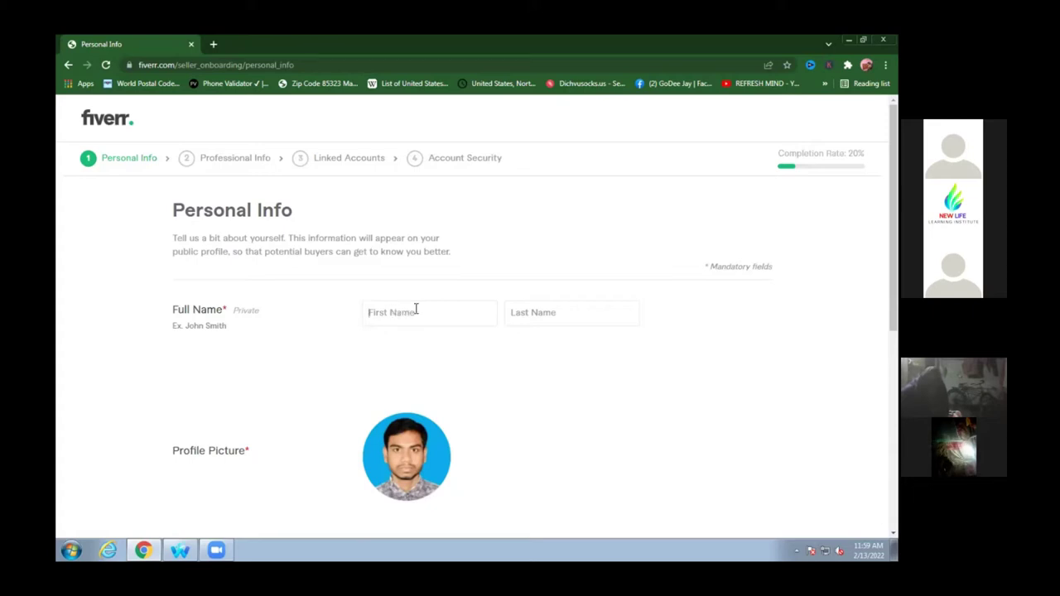
Step: Enter the seller's first name and last name in the Personal Info fields
{"action": "left_click", "coordinate": [429, 312]}
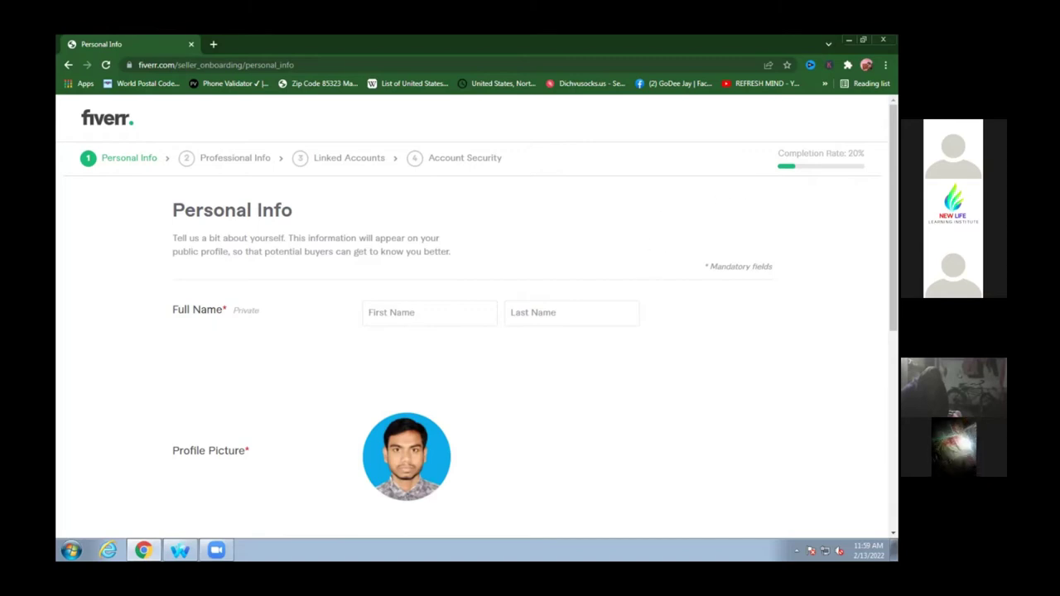
{"action": "left_click", "coordinate": [389, 318]}
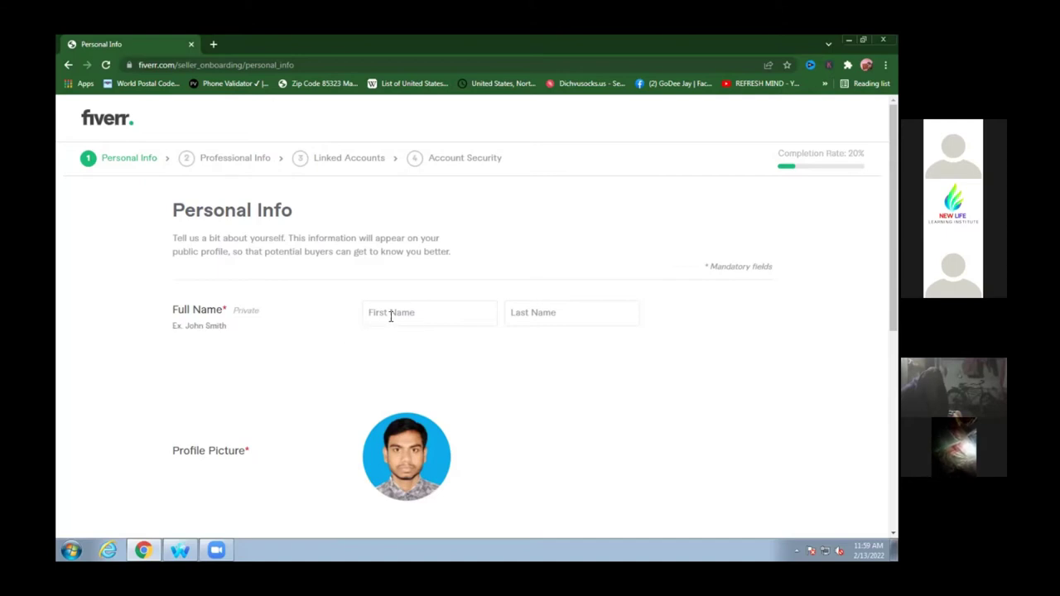
{"action": "type", "text": "Nd./"}
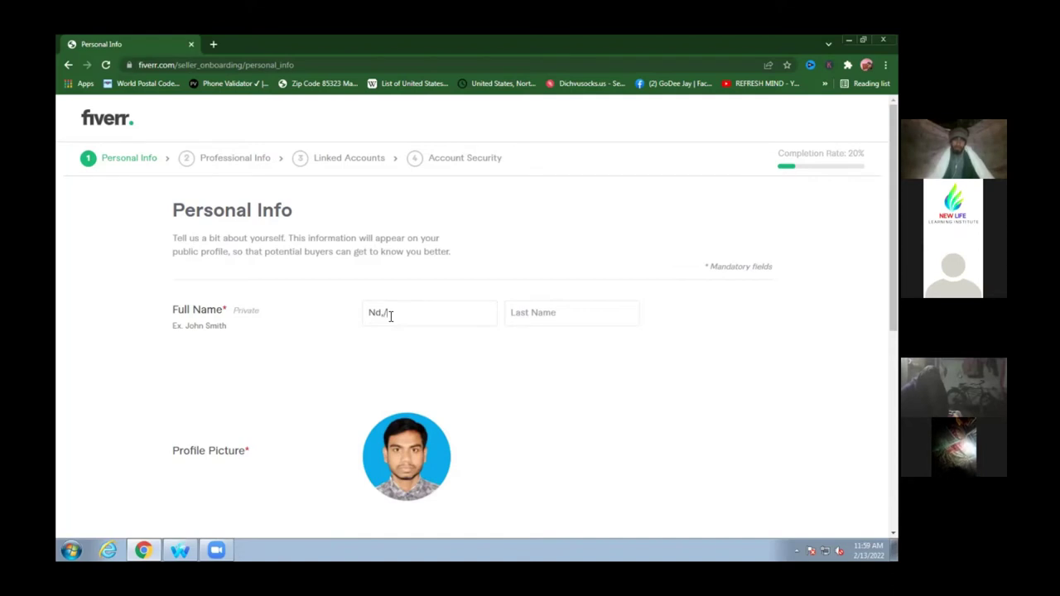
{"action": "key", "text": "BackSpace"}
{"action": "key", "text": "BackSpace"}
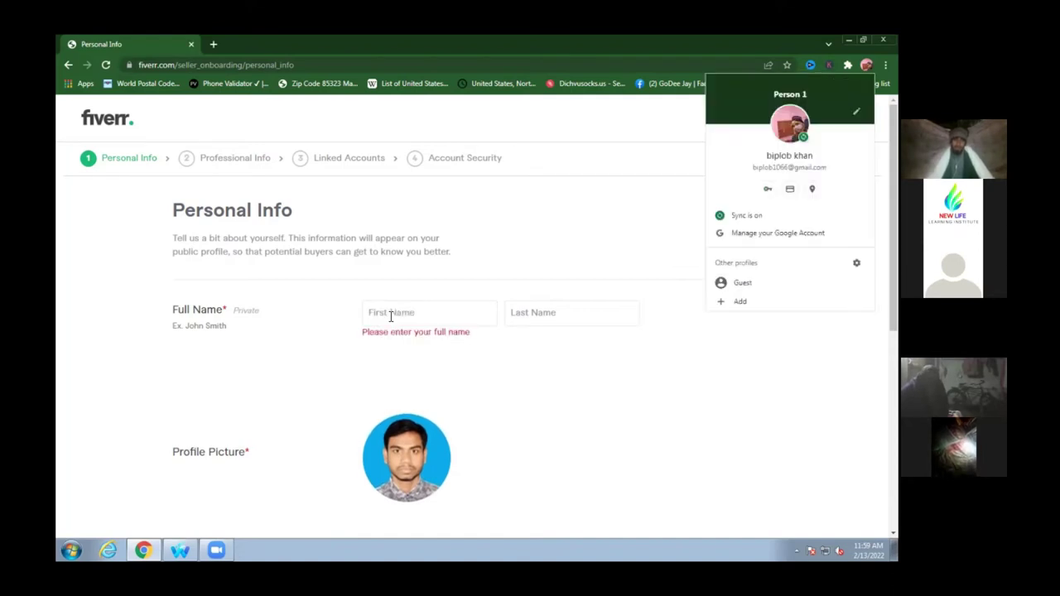
{"action": "left_click", "coordinate": [391, 317]}
{"action": "type", "text": "Md"}
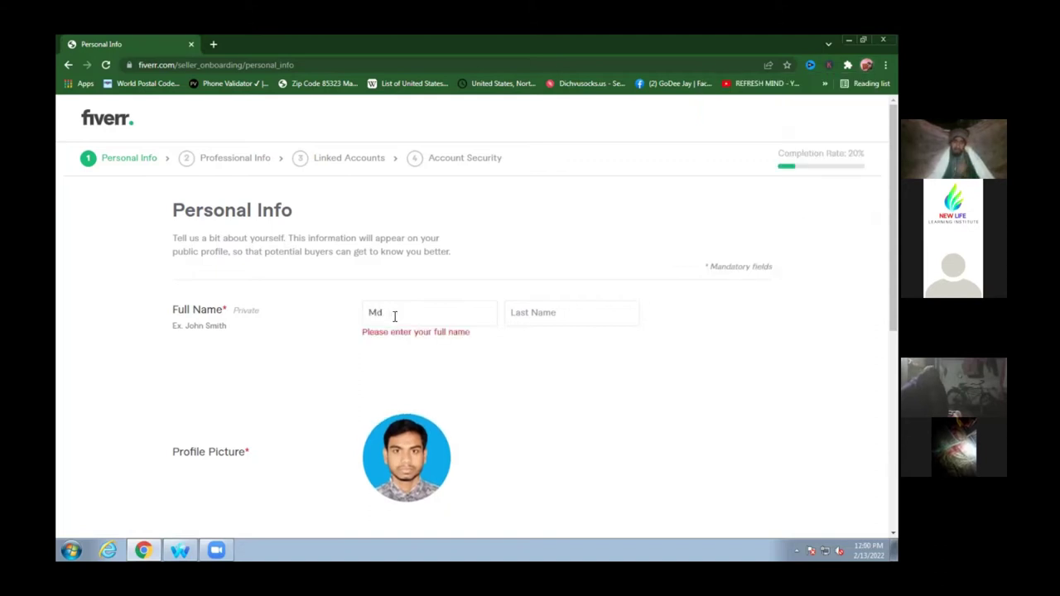
{"action": "type", "text": ".Bil"}
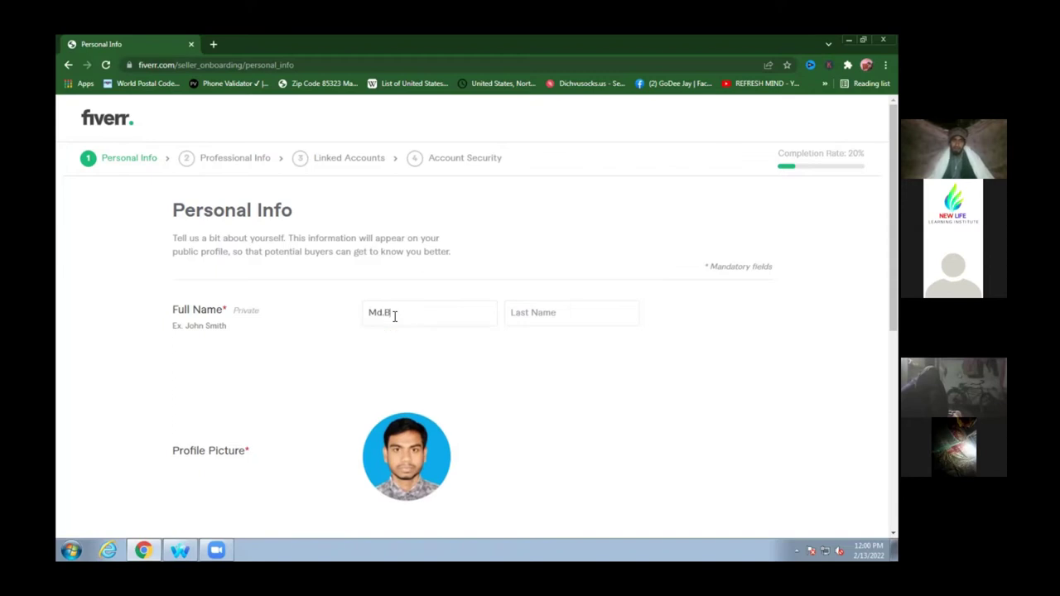
{"action": "type", "text": "lob Hossen"}
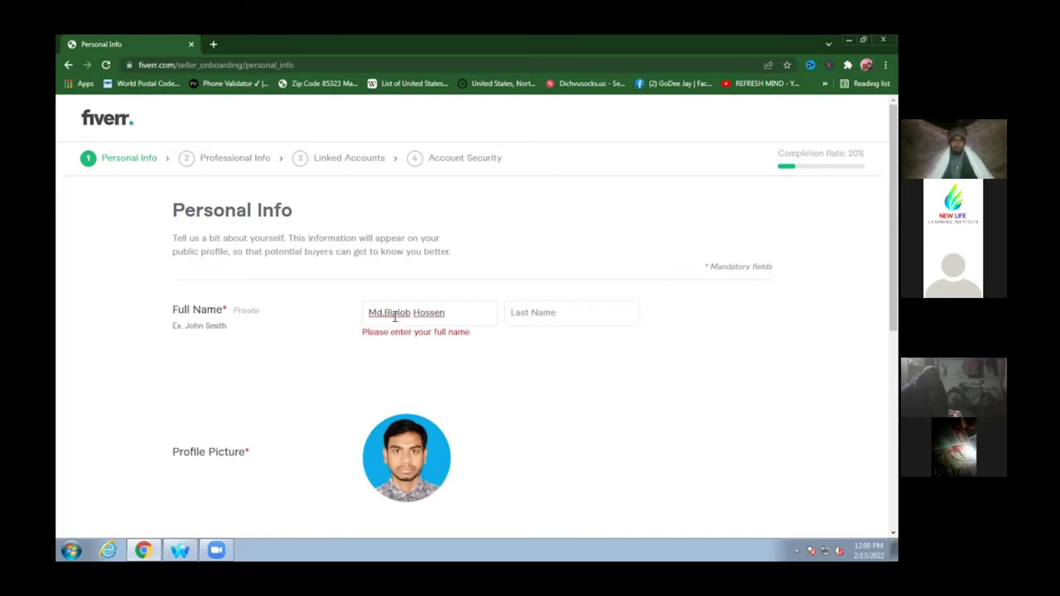
{"action": "key", "text": "BackSpace"}
{"action": "key", "text": "BackSpace"}
{"action": "key", "text": "BackSpace"}
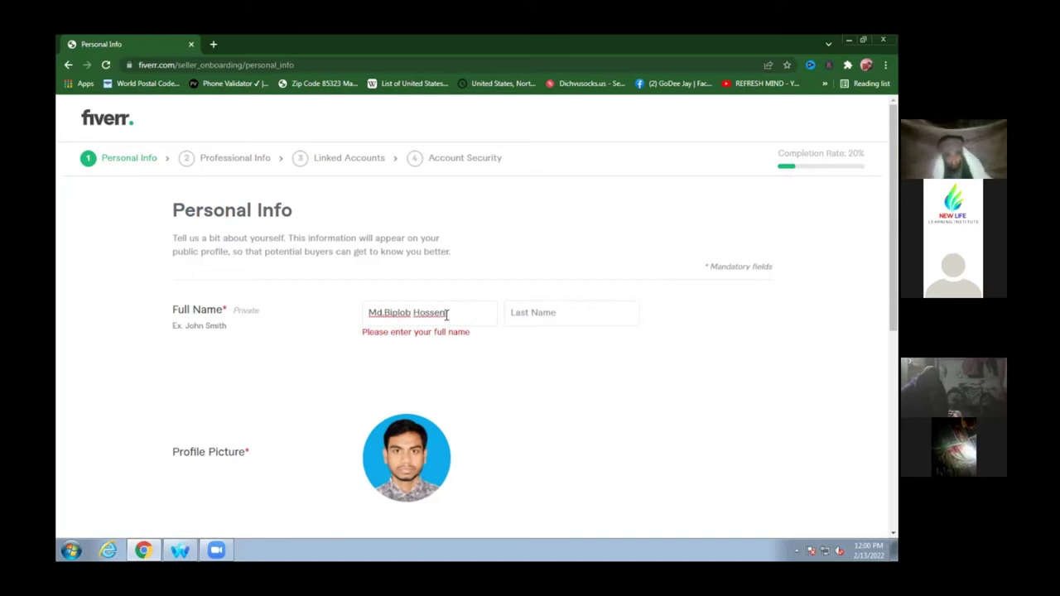
{"action": "key", "text": "BackSpace"}
{"action": "key", "text": "BackSpace"}
{"action": "key", "text": "BackSpace"}
{"action": "key", "text": "BackSpace"}
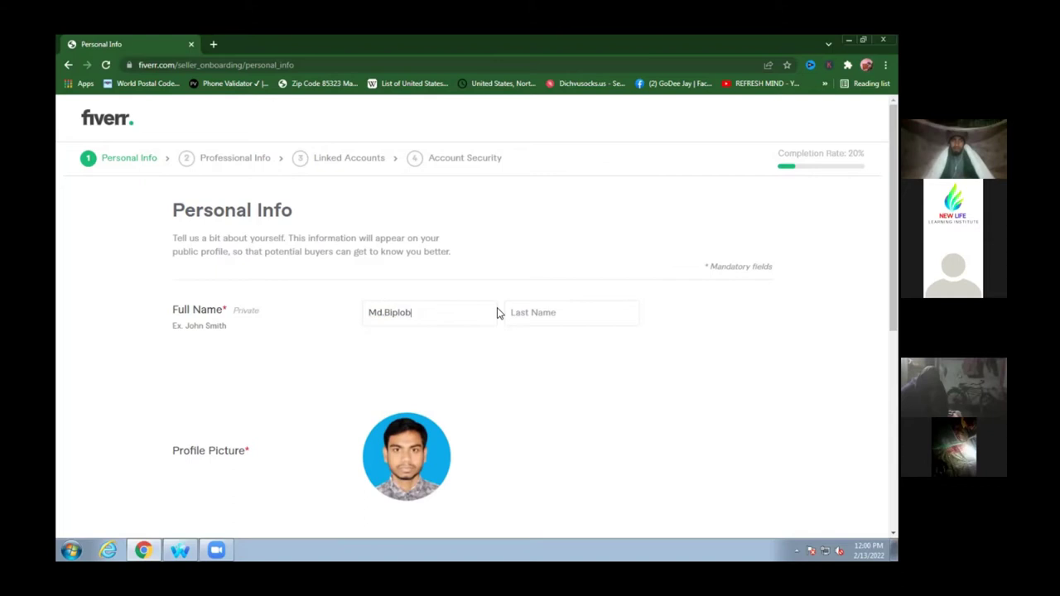
{"action": "left_click", "coordinate": [524, 315]}
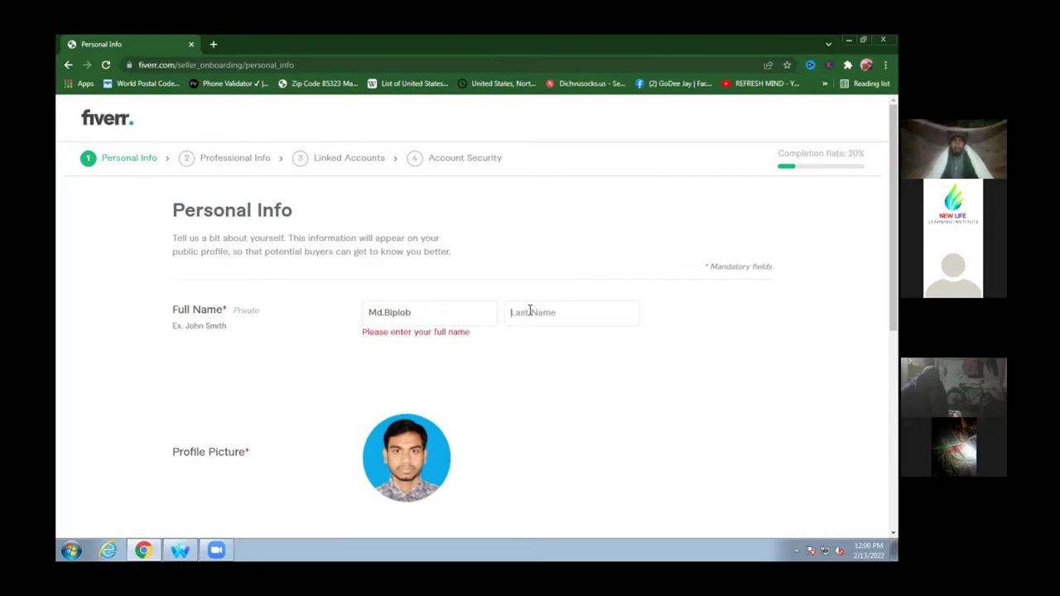
{"action": "type", "text": "Hossen"}
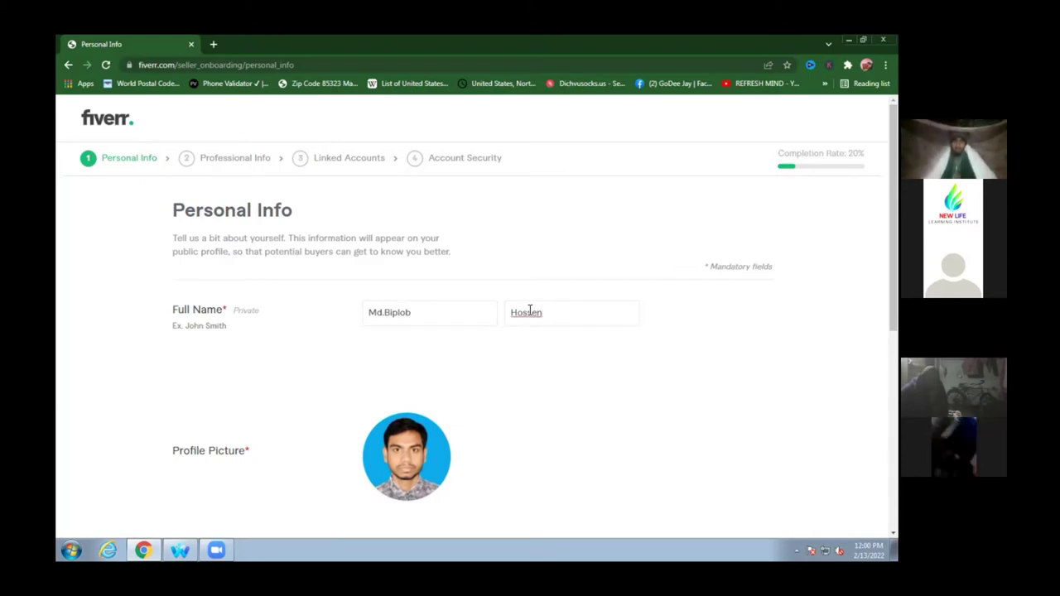
Step: Scroll past Description and Languages and continue to Professional Info
{"action": "scroll", "coordinate": [528, 315], "scroll_direction": "down", "scroll_amount": 4}
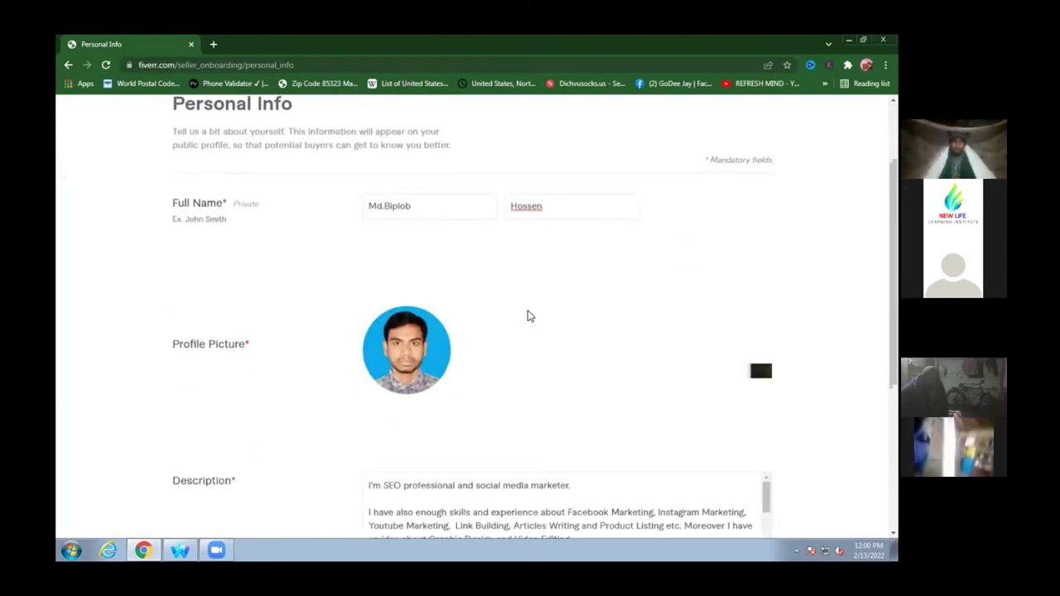
{"action": "scroll", "coordinate": [721, 352], "scroll_direction": "down", "scroll_amount": 2}
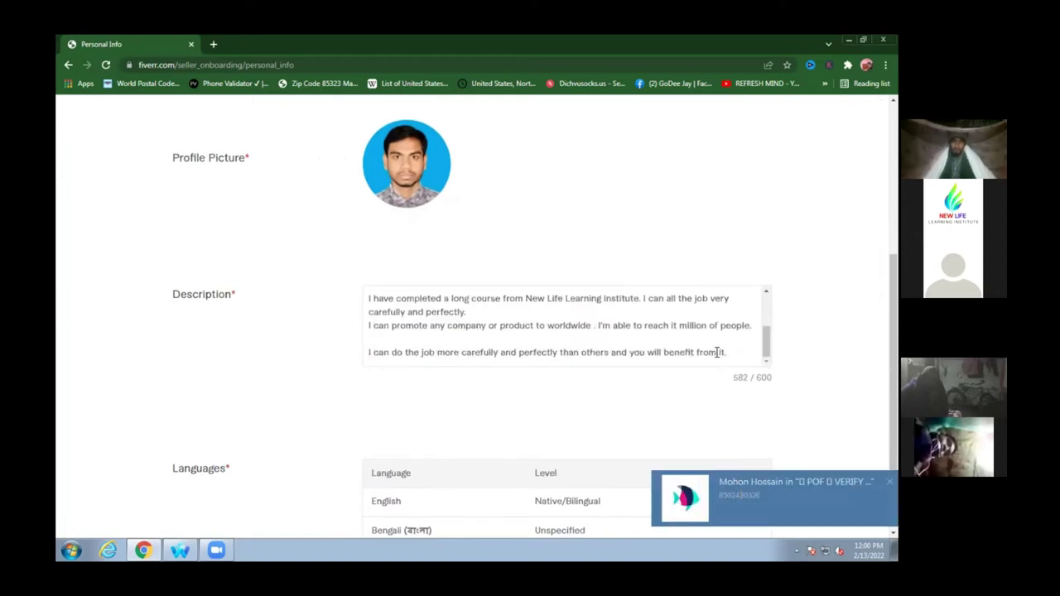
{"action": "scroll", "coordinate": [717, 354], "scroll_direction": "down", "scroll_amount": 2}
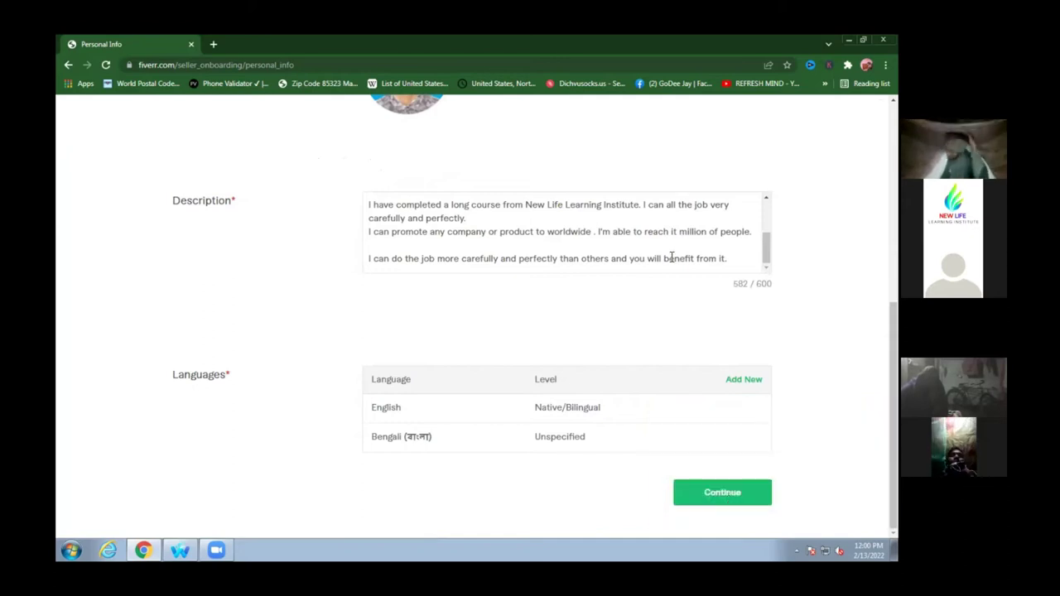
{"action": "scroll", "coordinate": [541, 279], "scroll_direction": "up", "scroll_amount": 3}
{"action": "scroll", "coordinate": [753, 442], "scroll_direction": "down", "scroll_amount": 3}
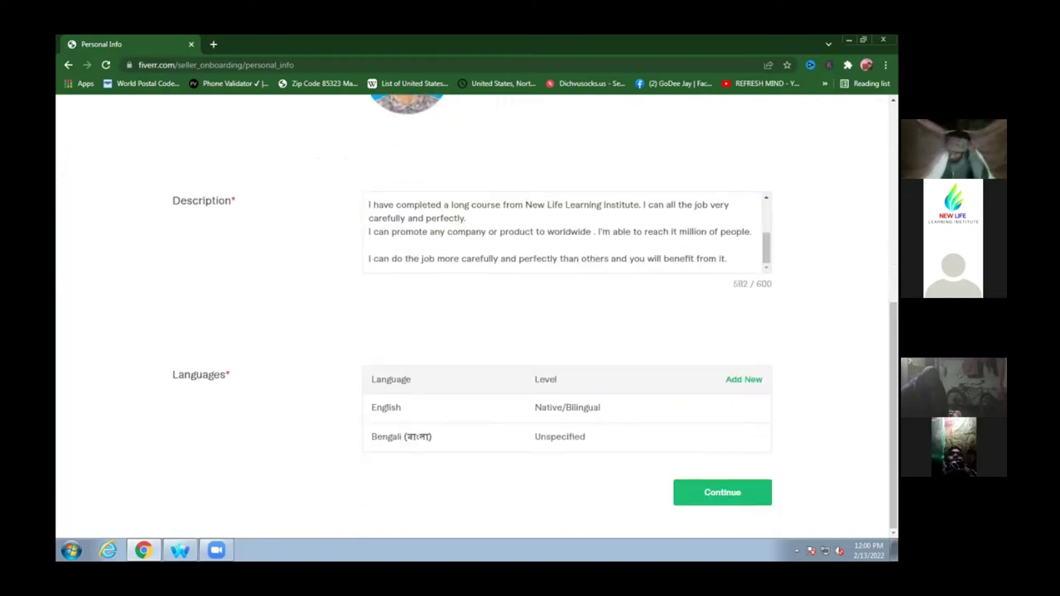
{"action": "left_click", "coordinate": [709, 497]}
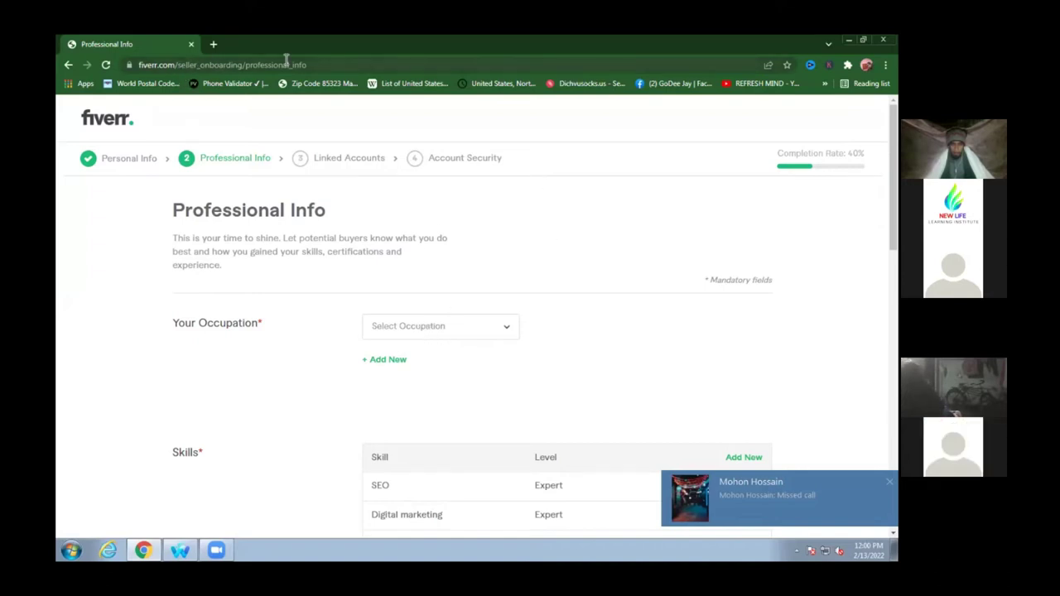
Step: Set the occupation to Digital Marketing, from 2021 to 2022
{"action": "scroll", "coordinate": [481, 282], "scroll_direction": "down", "scroll_amount": 1}
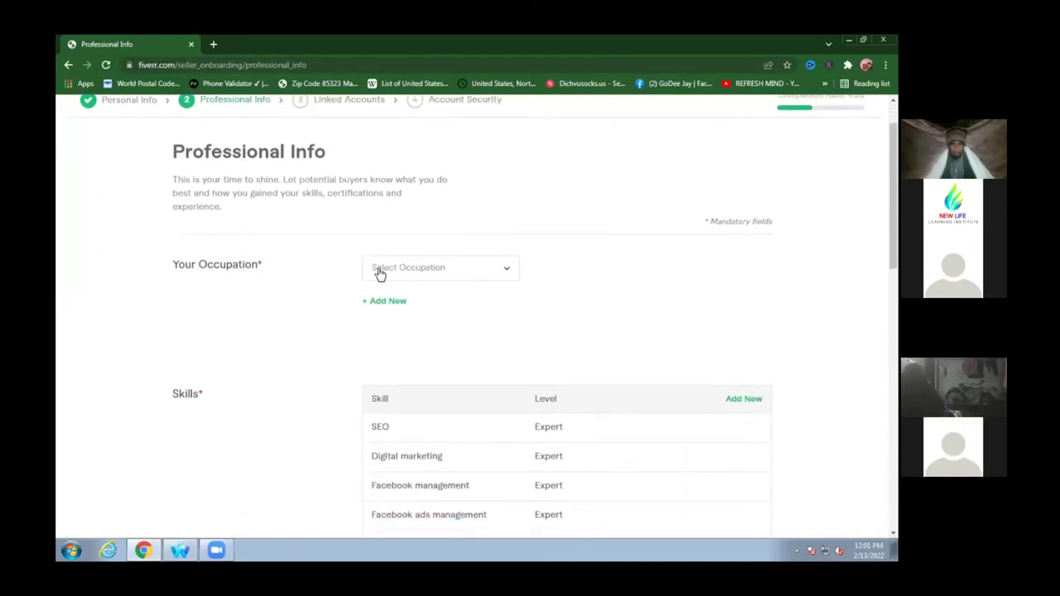
{"action": "left_click", "coordinate": [437, 273]}
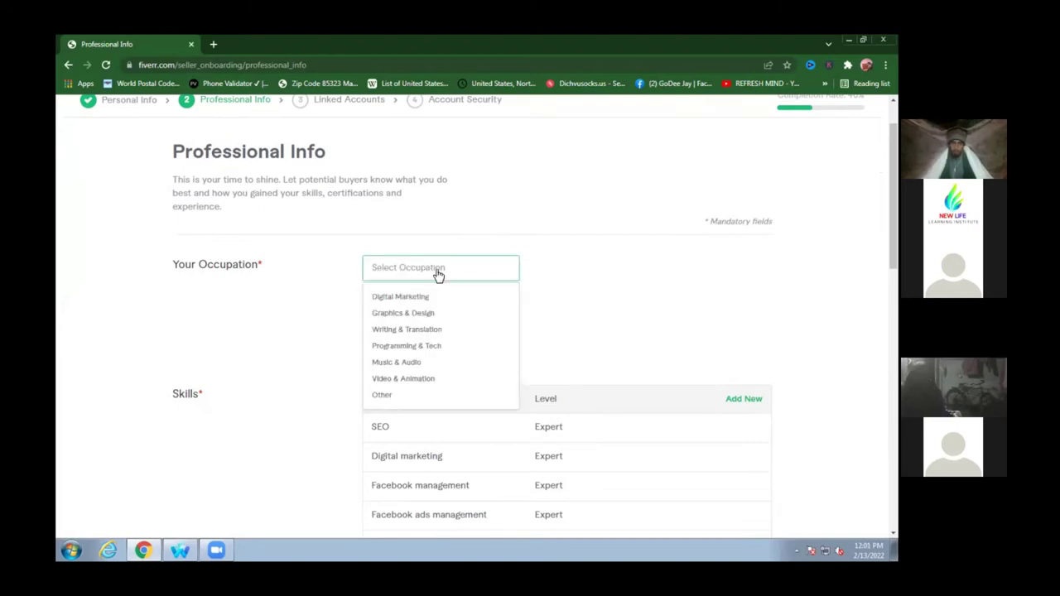
{"action": "left_click", "coordinate": [396, 297]}
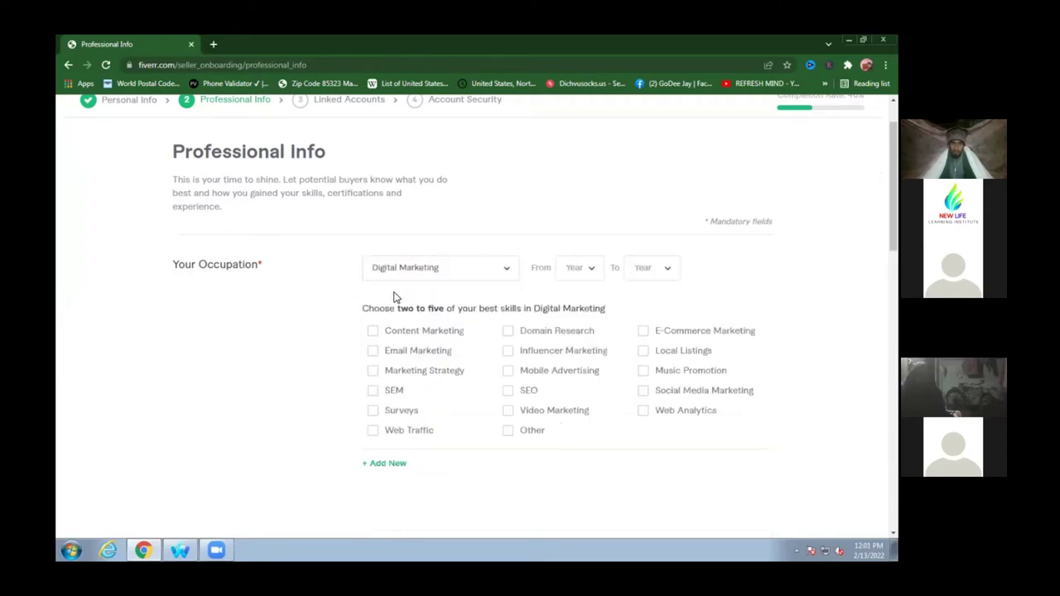
{"action": "left_click", "coordinate": [582, 272]}
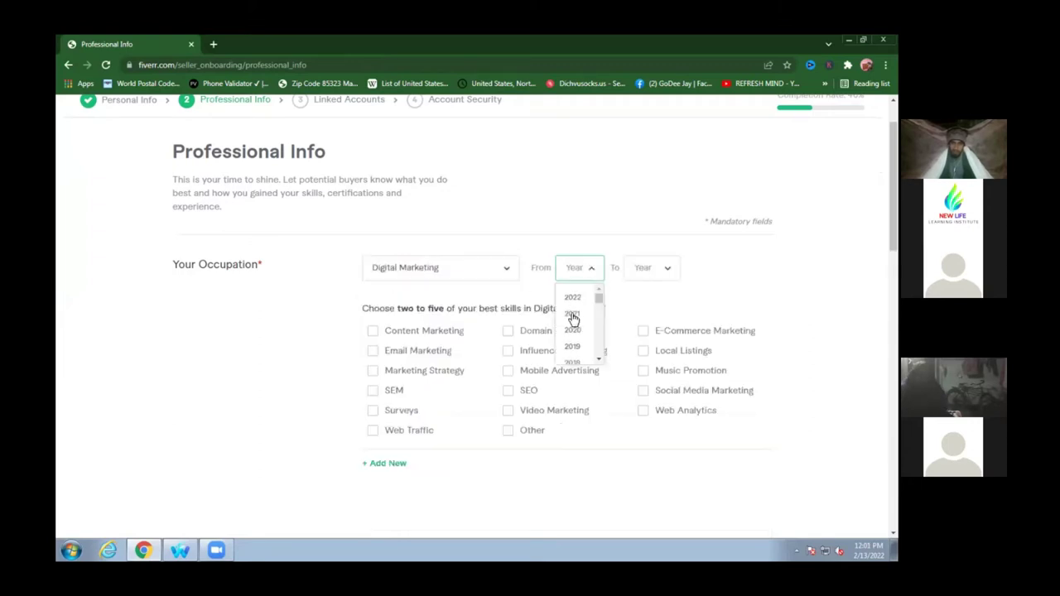
{"action": "left_click", "coordinate": [572, 315]}
{"action": "left_click", "coordinate": [570, 273]}
{"action": "left_click", "coordinate": [640, 274]}
{"action": "left_click", "coordinate": [642, 300]}
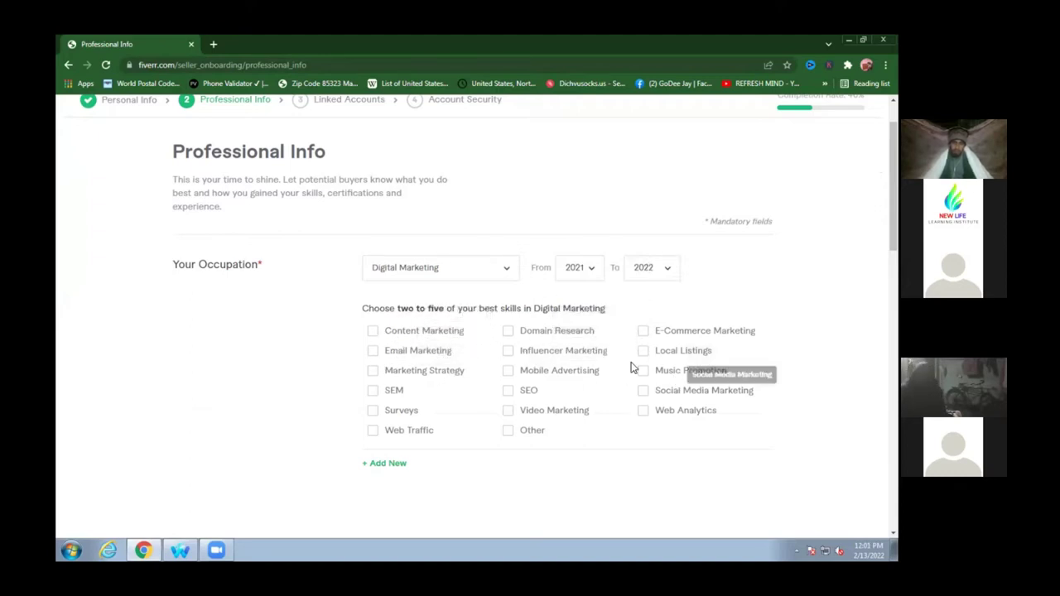
Step: Select SEO, Social Media, Marketing Strategy, Video and E-Commerce Marketing skills, dropping Email Marketing
{"action": "left_click", "coordinate": [509, 392]}
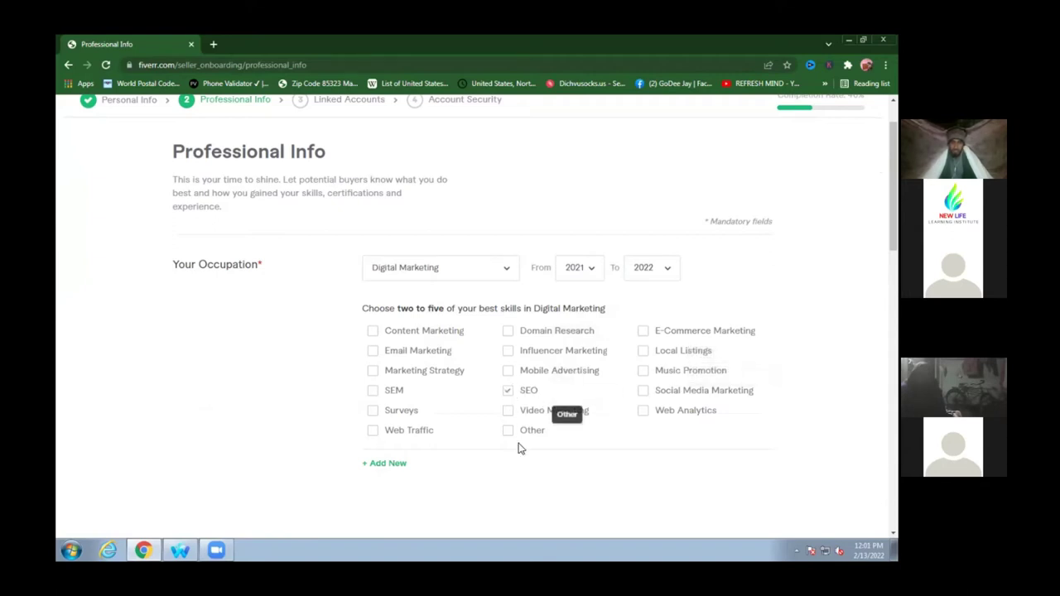
{"action": "left_click", "coordinate": [643, 392]}
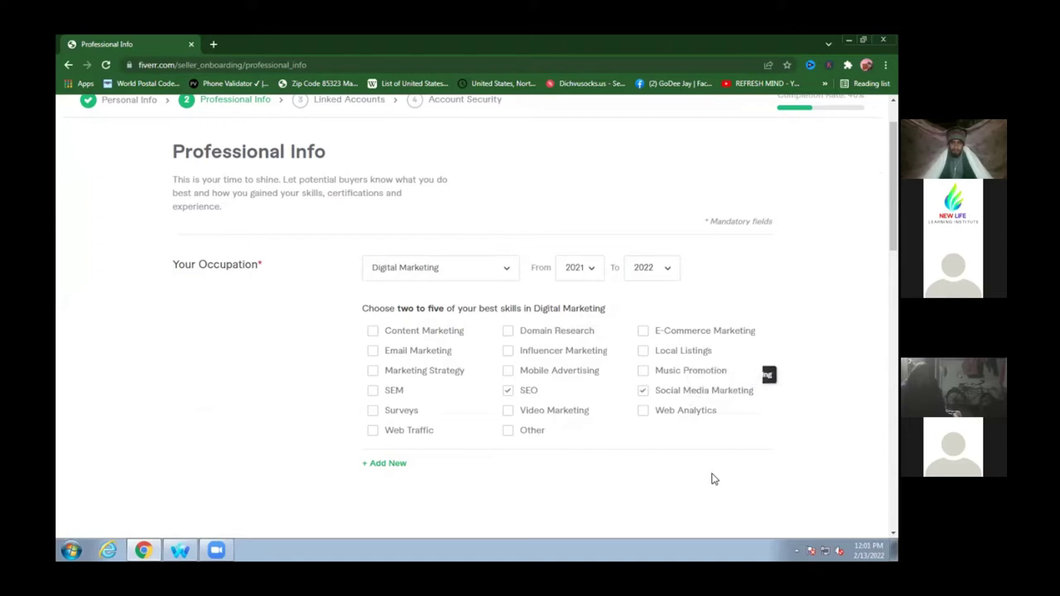
{"action": "left_click", "coordinate": [372, 371]}
{"action": "left_click", "coordinate": [372, 353]}
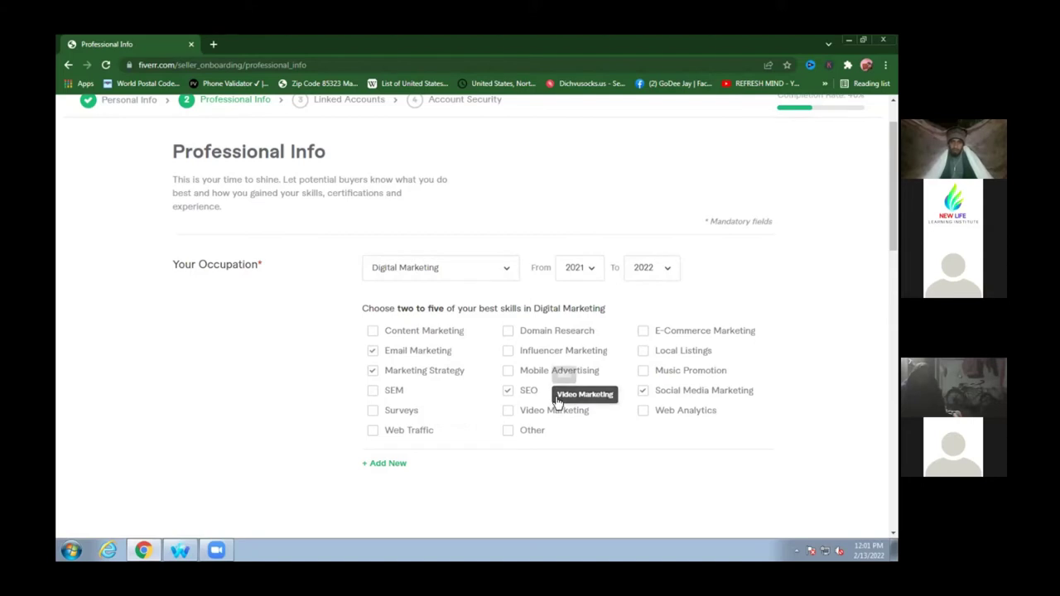
{"action": "left_click", "coordinate": [507, 355]}
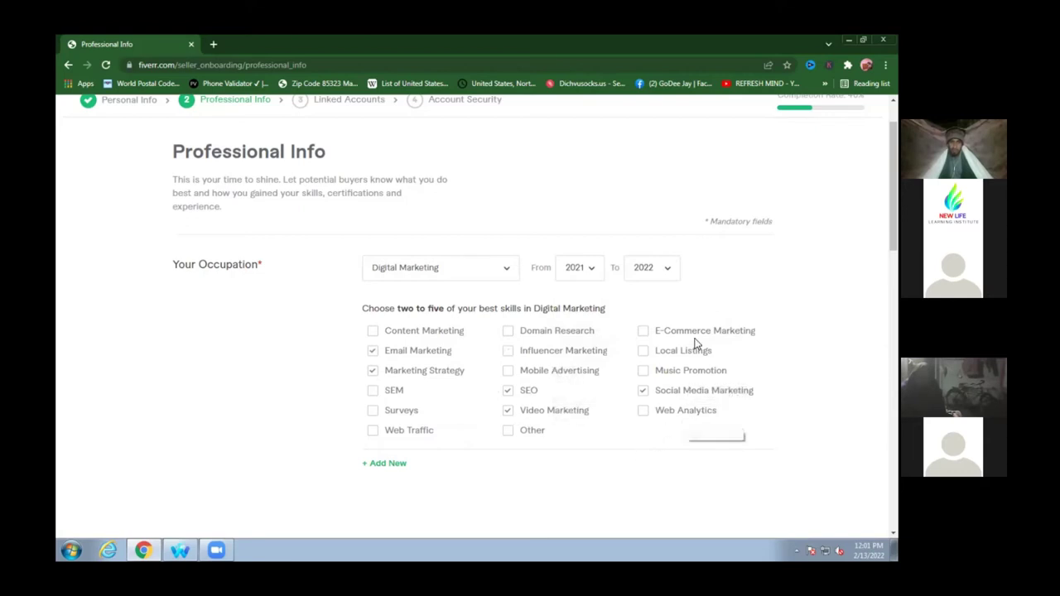
{"action": "left_click", "coordinate": [373, 353]}
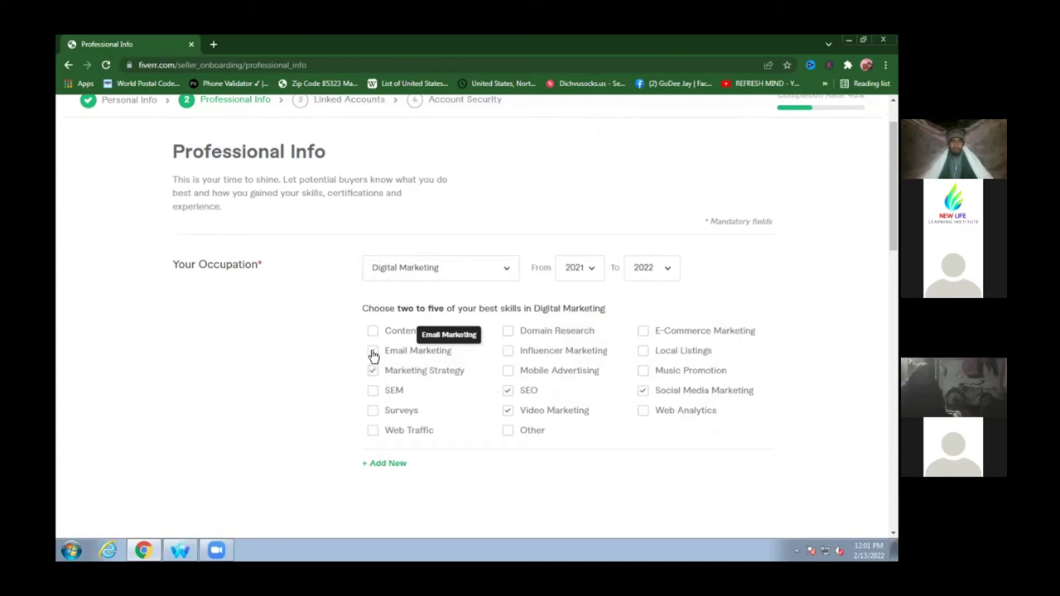
{"action": "left_click", "coordinate": [645, 332]}
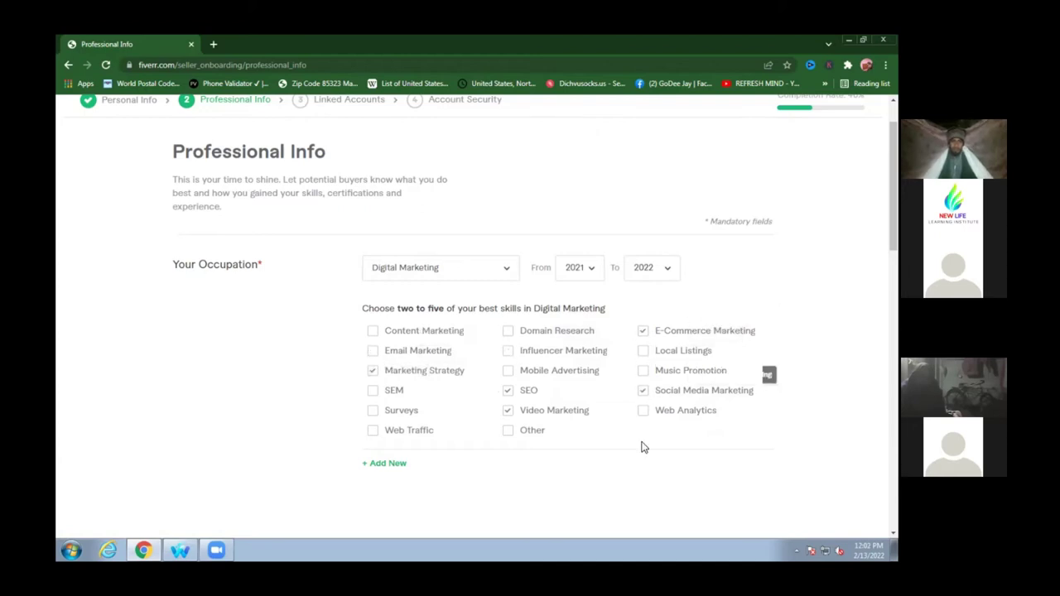
Step: Save Professional Info and continue to the Linked Accounts page
{"action": "scroll", "coordinate": [701, 341], "scroll_direction": "down", "scroll_amount": 2}
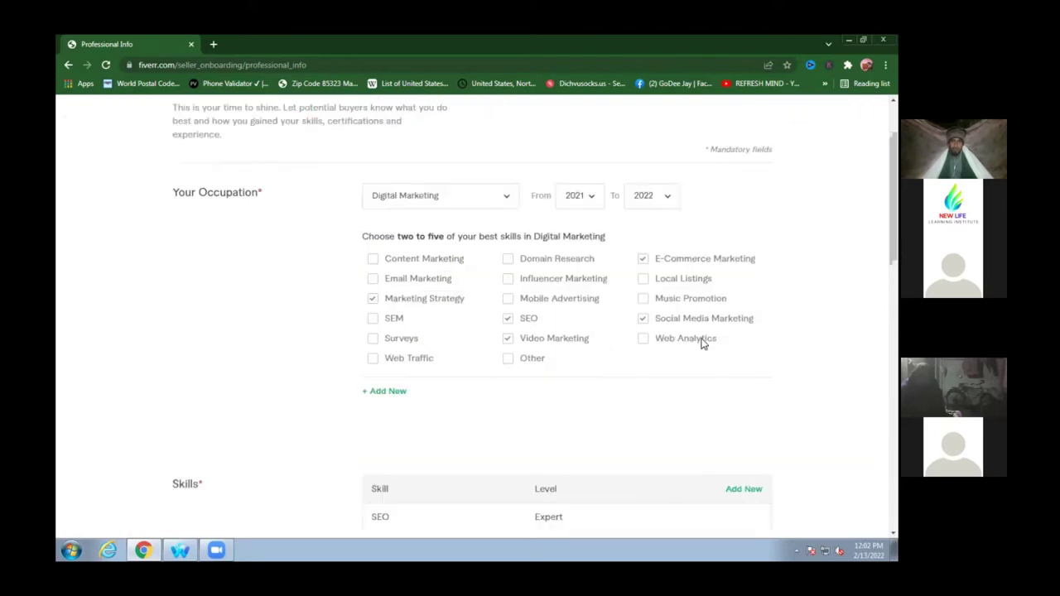
{"action": "scroll", "coordinate": [580, 398], "scroll_direction": "down", "scroll_amount": 8}
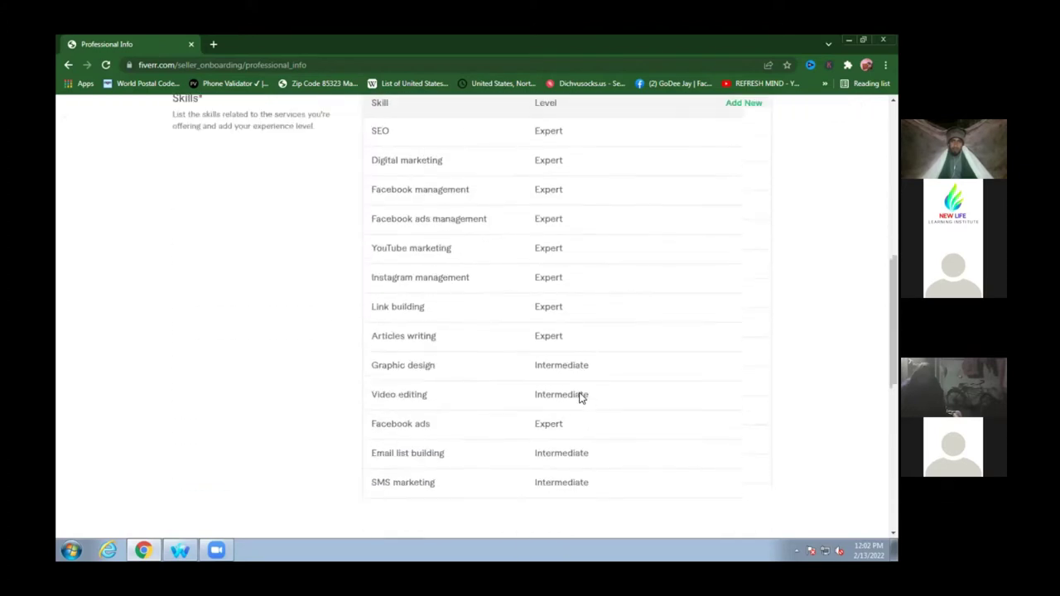
{"action": "scroll", "coordinate": [584, 394], "scroll_direction": "down", "scroll_amount": 2}
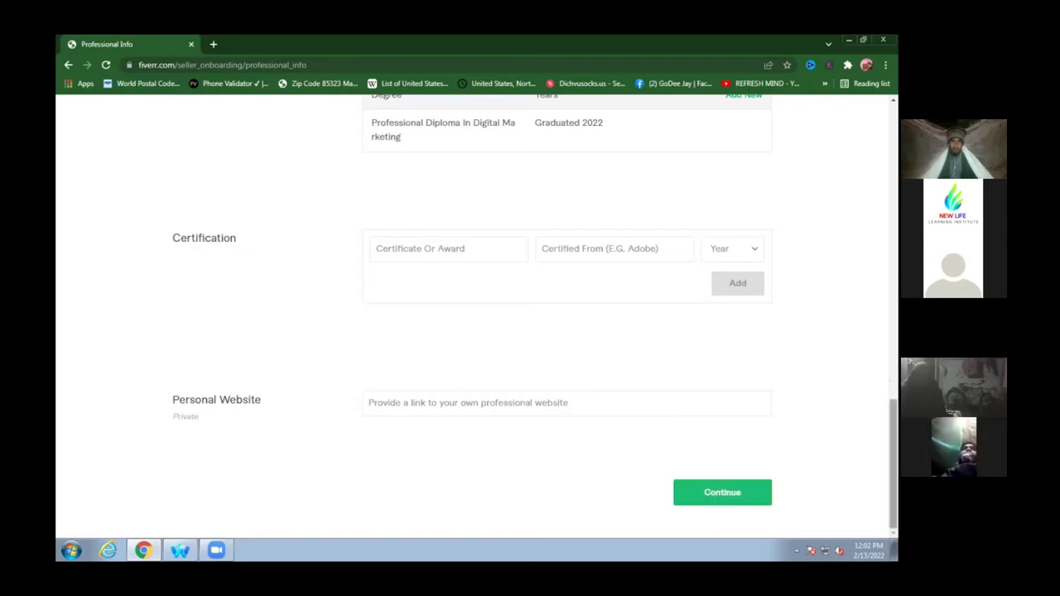
{"action": "left_click", "coordinate": [729, 492]}
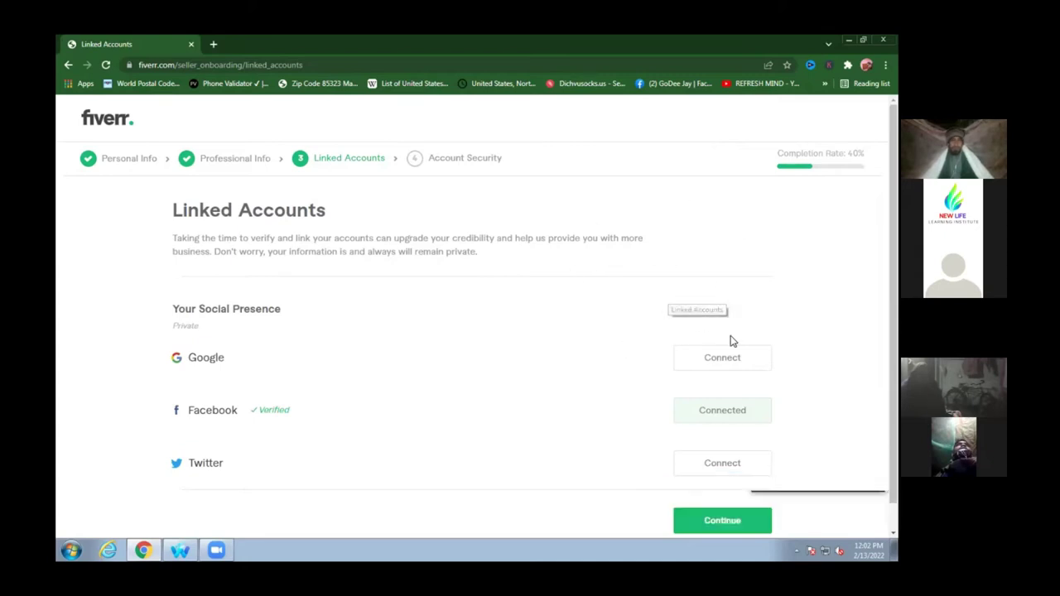
Step: Connect the Google account, then continue to Account Security
{"action": "left_click", "coordinate": [726, 362]}
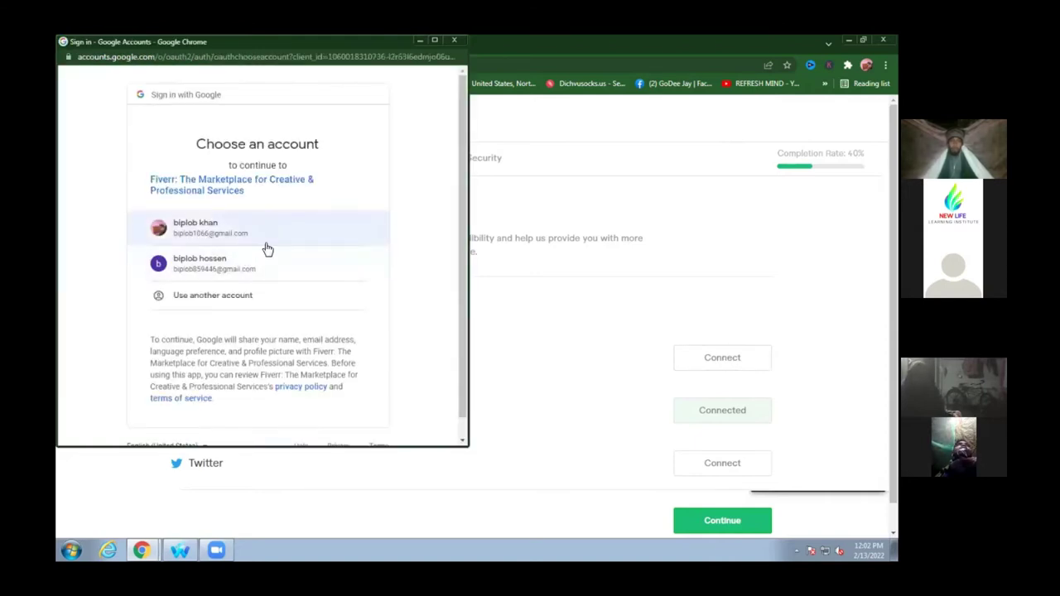
{"action": "left_click", "coordinate": [270, 236]}
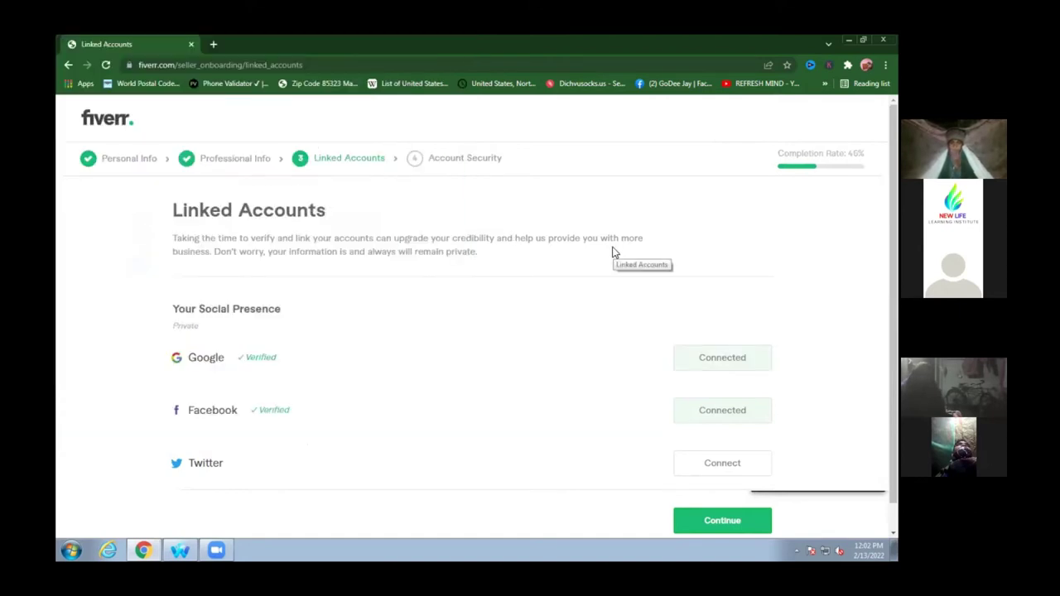
{"action": "left_click", "coordinate": [722, 521]}
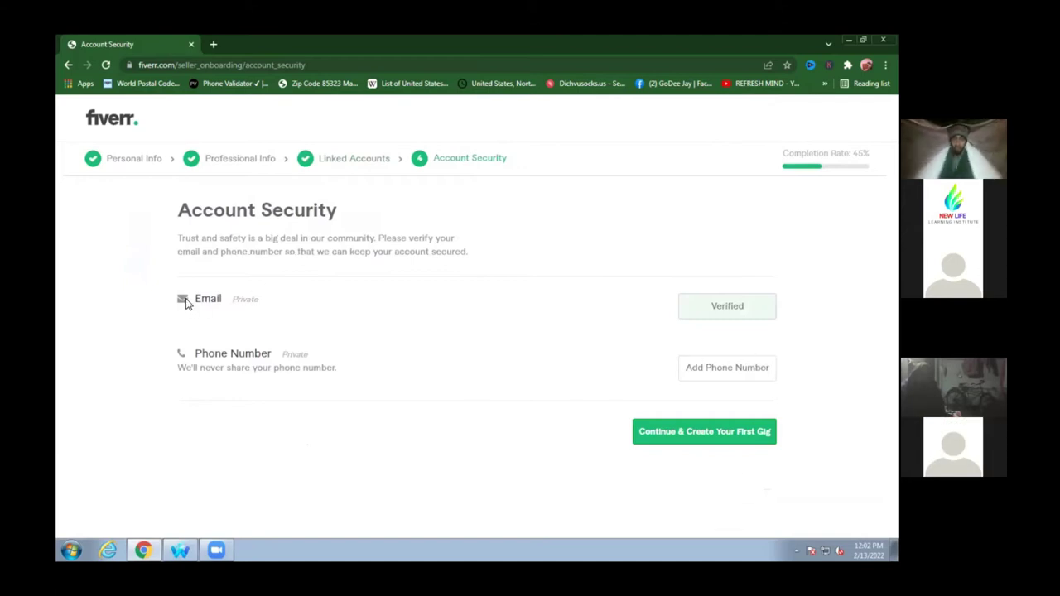
Step: Add a Bangladesh phone number and request an SMS verification code
{"action": "left_click", "coordinate": [717, 370]}
{"action": "left_click", "coordinate": [428, 252]}
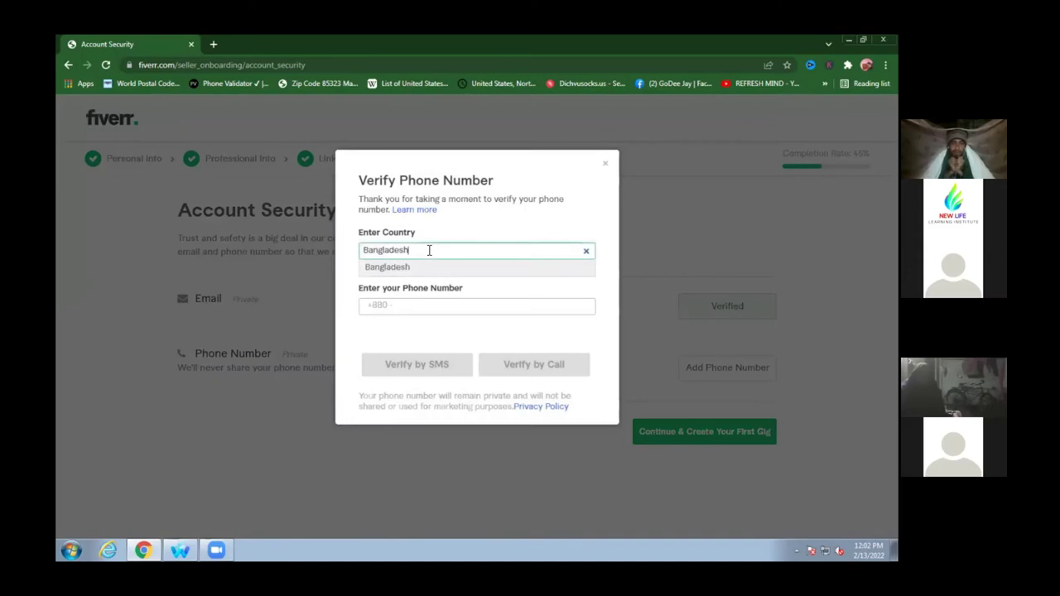
{"action": "left_click", "coordinate": [422, 303]}
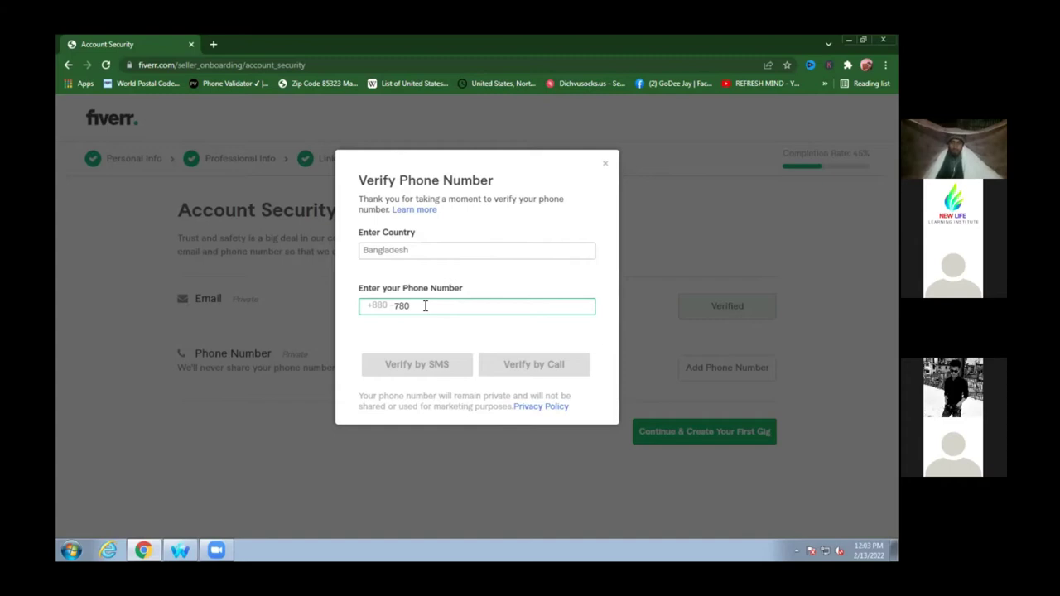
{"action": "type", "text": "859"}
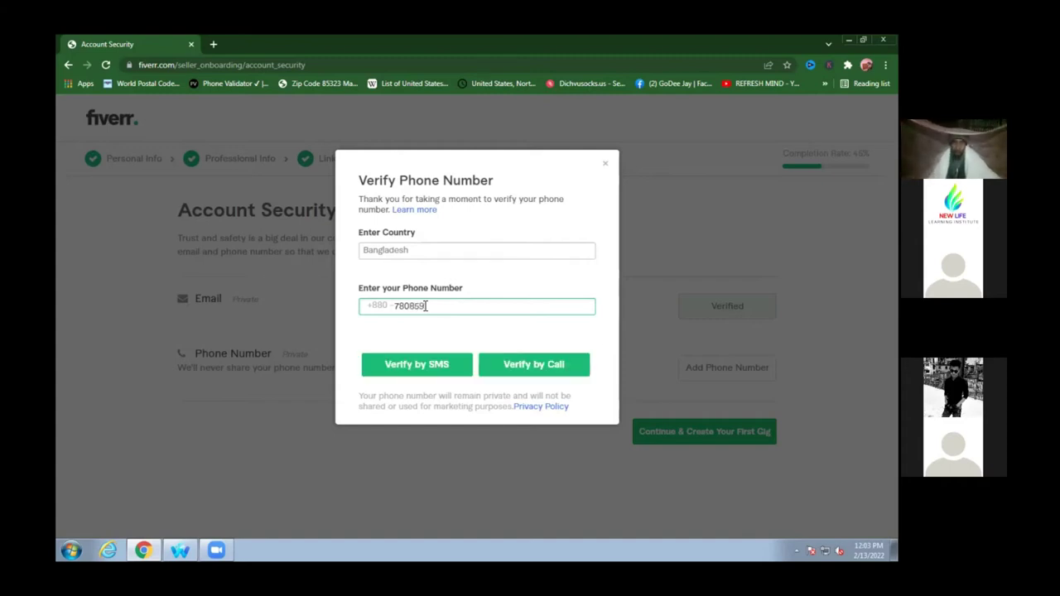
{"action": "type", "text": "46"}
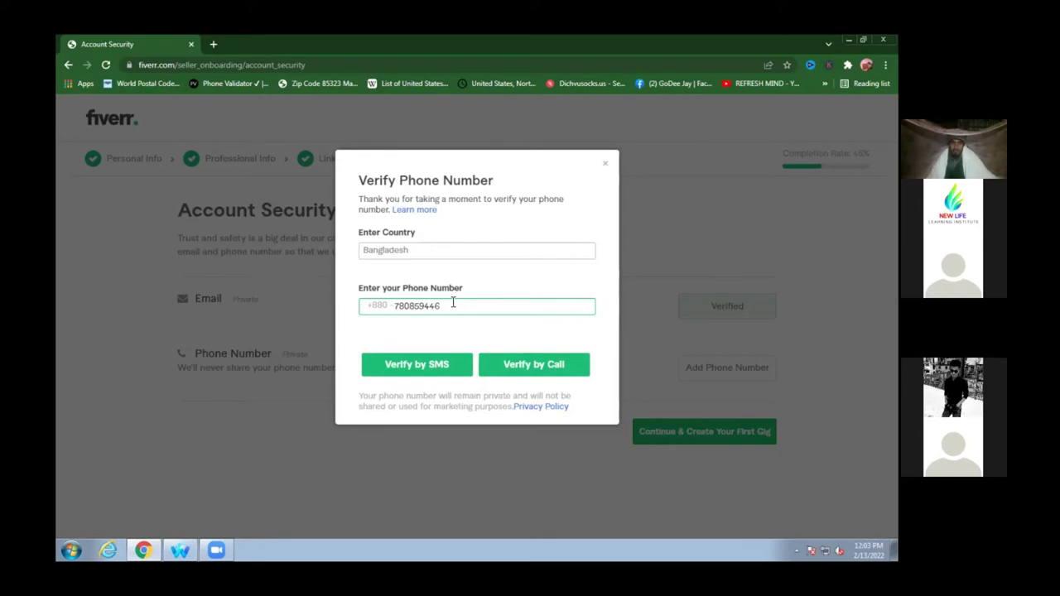
{"action": "type", "text": "1"}
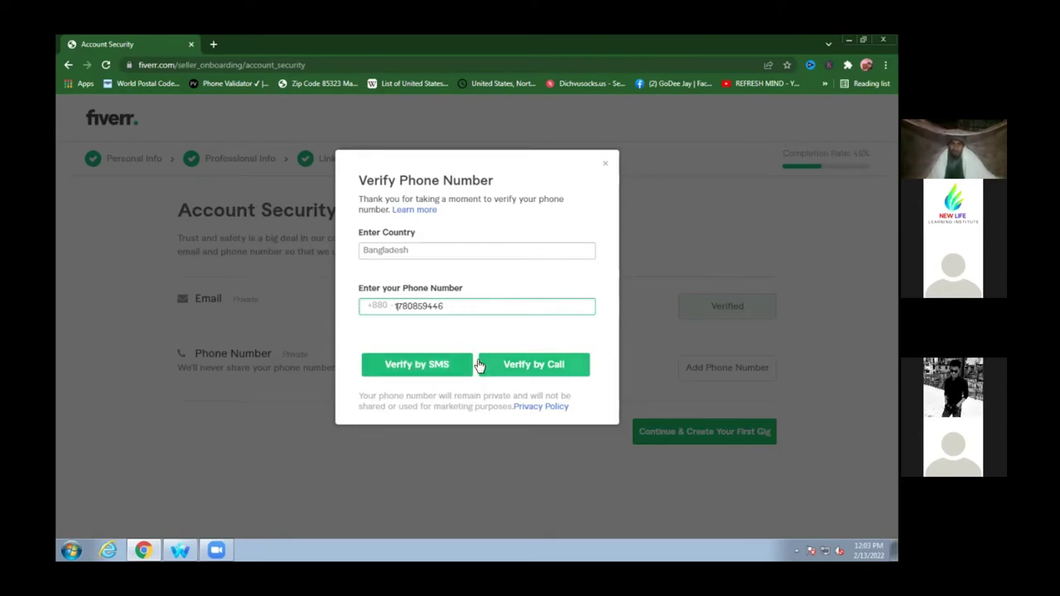
{"action": "left_click", "coordinate": [418, 369]}
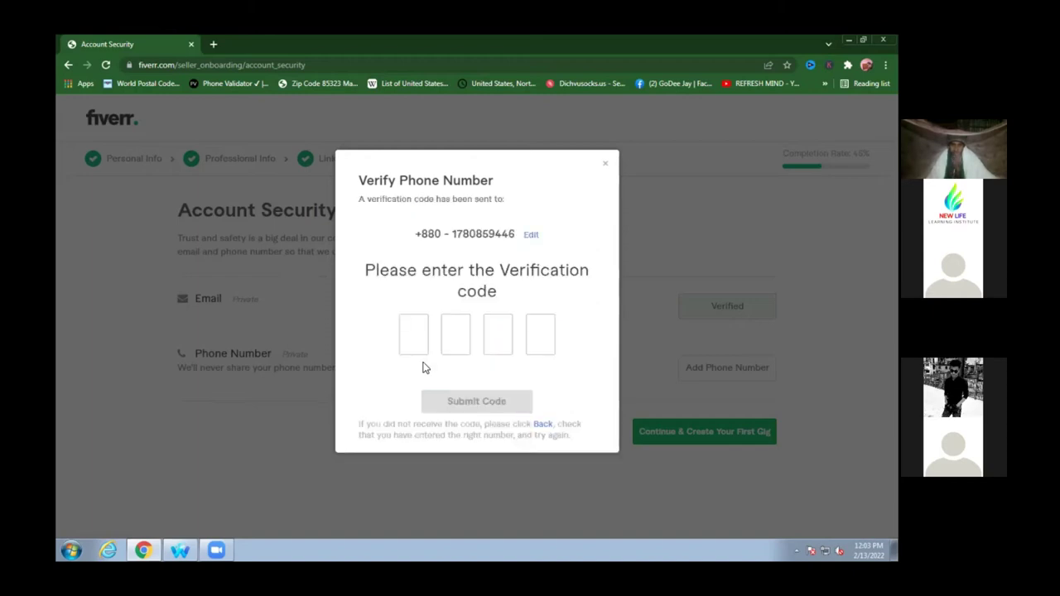
Step: Enter and submit the four-digit SMS verification code
{"action": "left_click", "coordinate": [419, 337]}
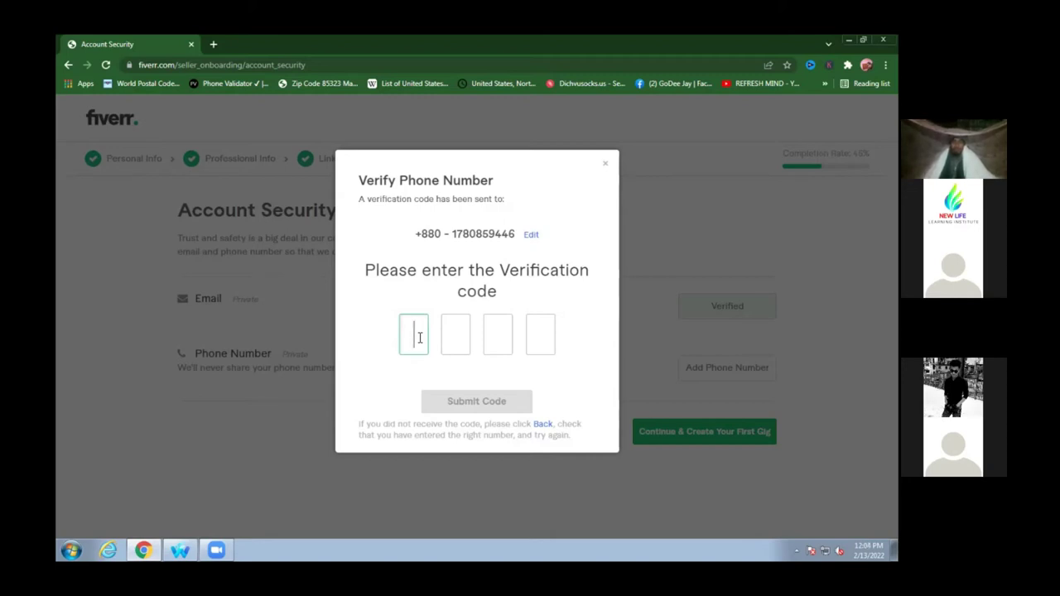
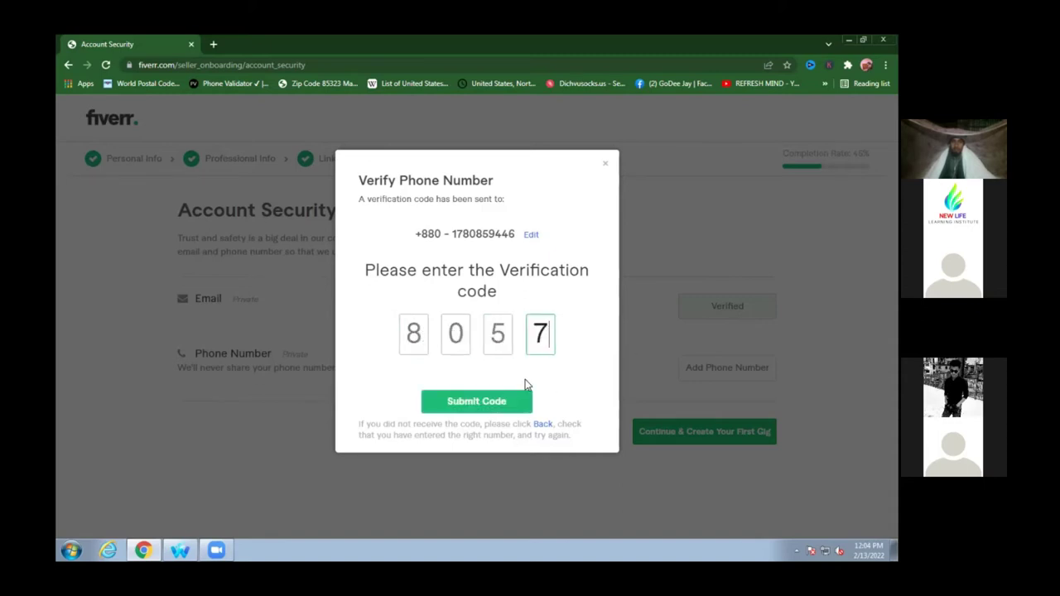
{"action": "left_click", "coordinate": [478, 402]}
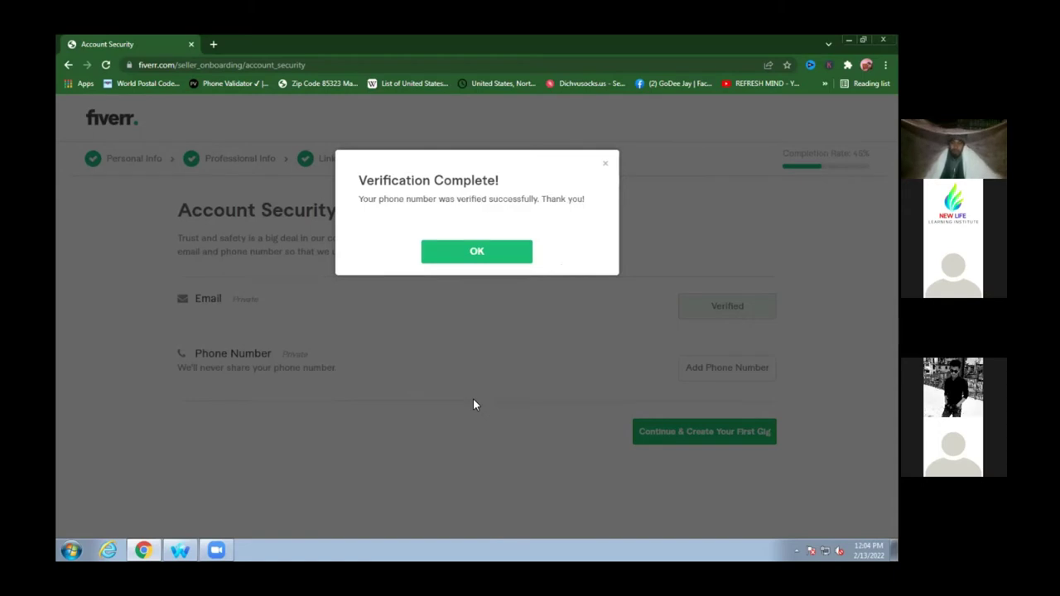
Step: Set the childhood nickname security question with its answer and save it
{"action": "left_click", "coordinate": [473, 255]}
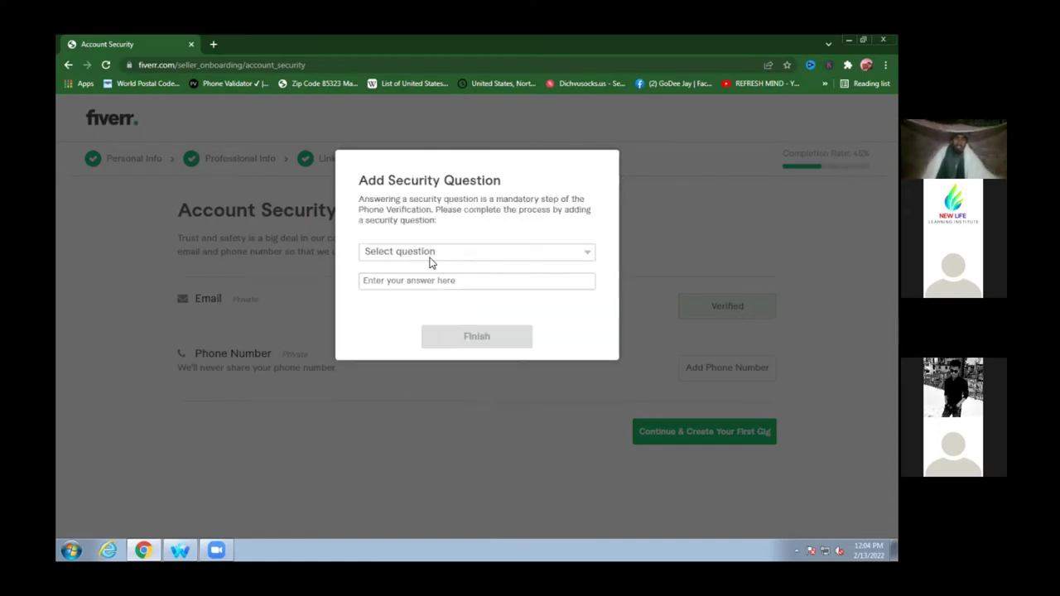
{"action": "left_click", "coordinate": [448, 251]}
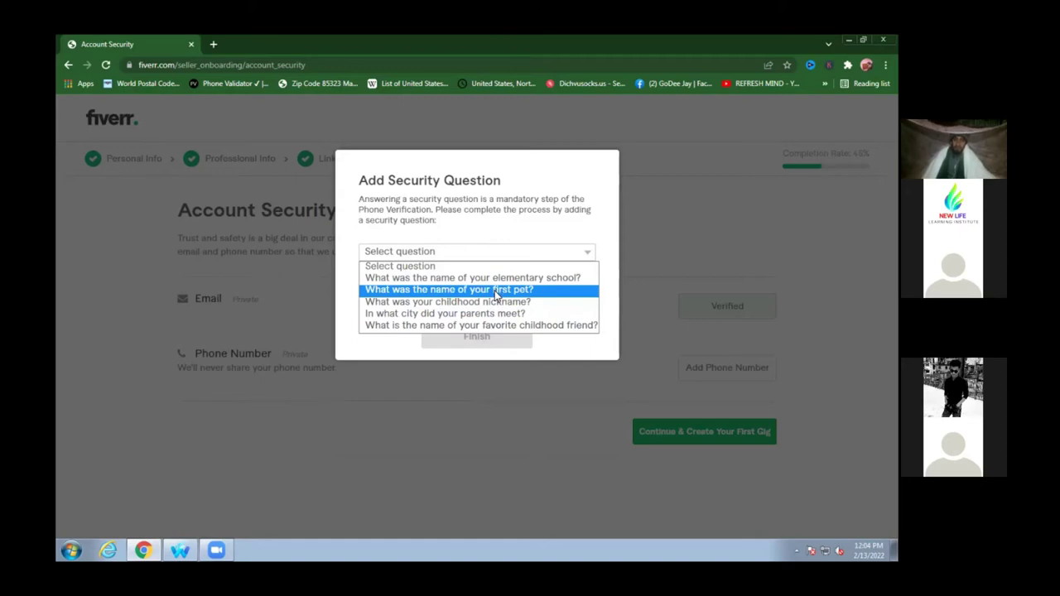
{"action": "left_click", "coordinate": [493, 301]}
{"action": "left_click", "coordinate": [436, 281]}
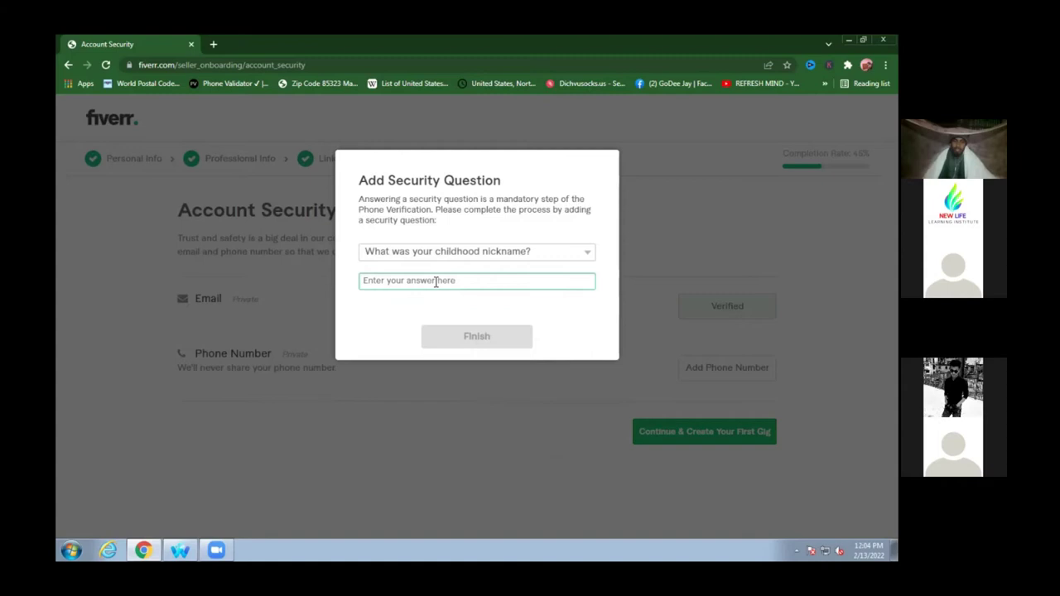
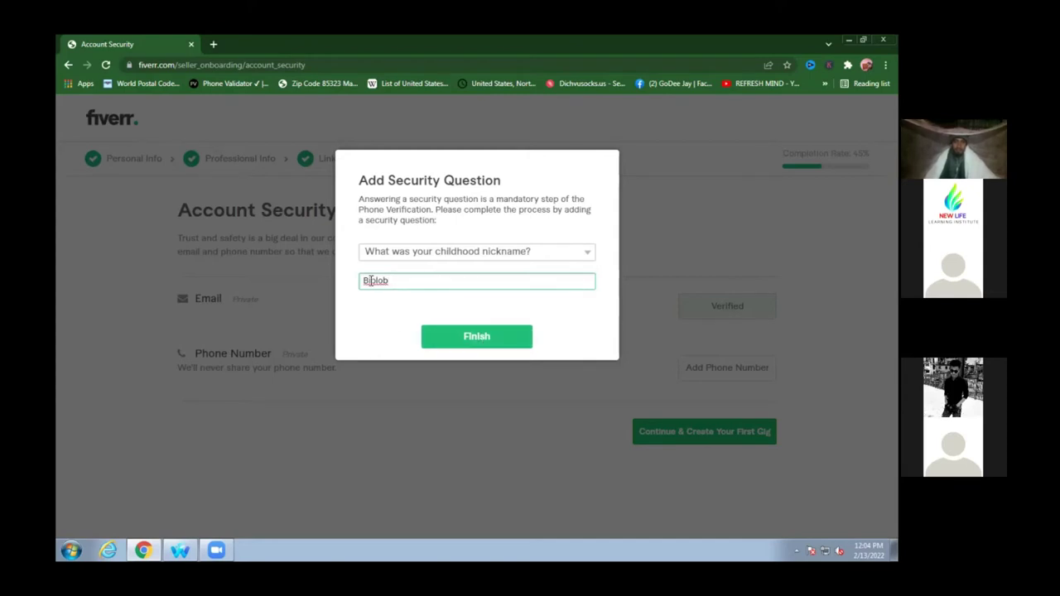
{"action": "left_click", "coordinate": [471, 341]}
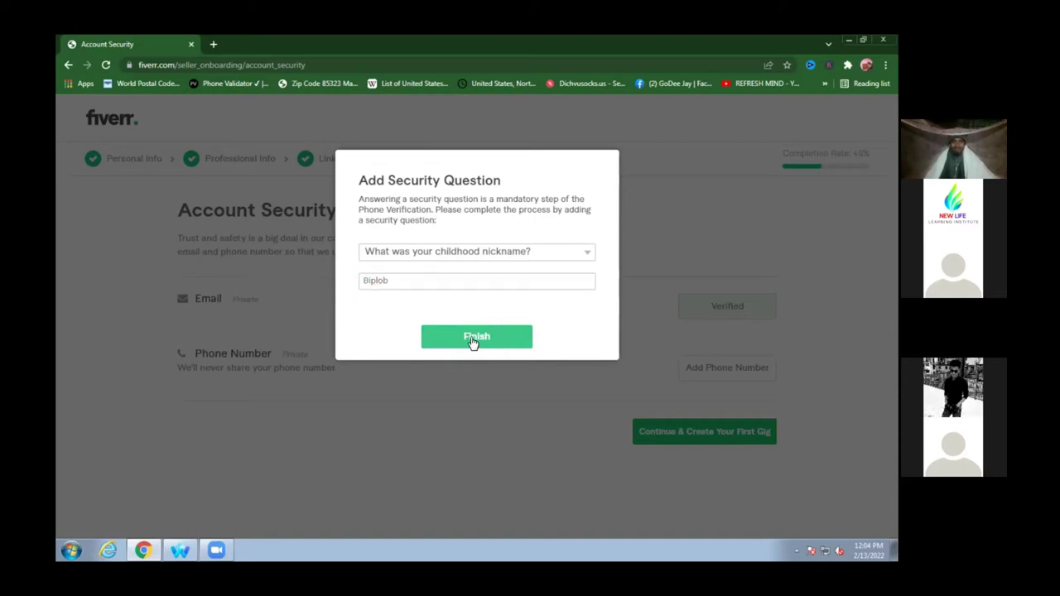
{"action": "left_click", "coordinate": [480, 254]}
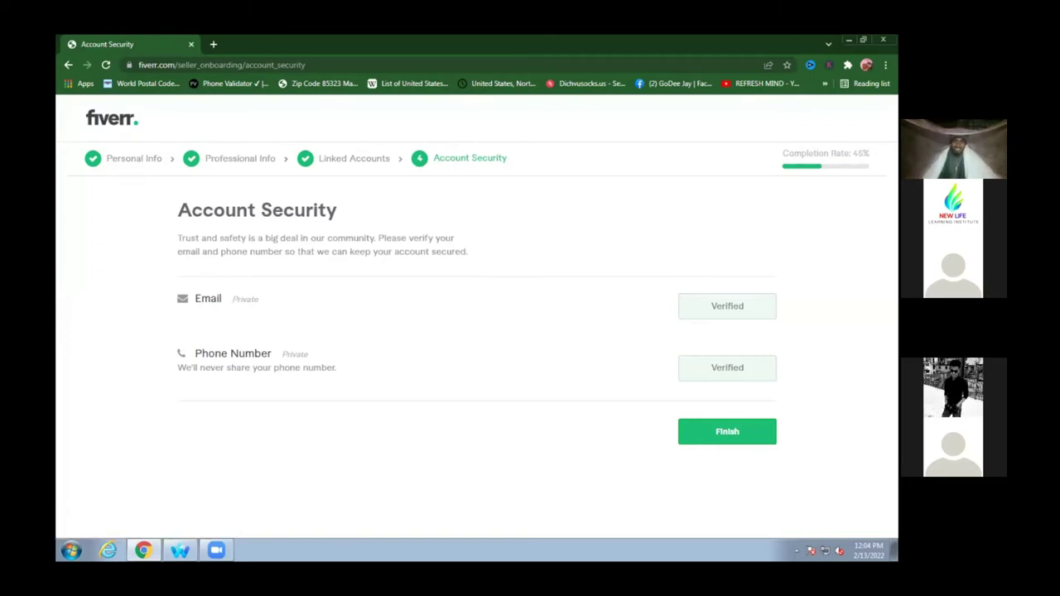
Step: Complete the account security step and dismiss the 'profile is all set' message
{"action": "left_click", "coordinate": [732, 430]}
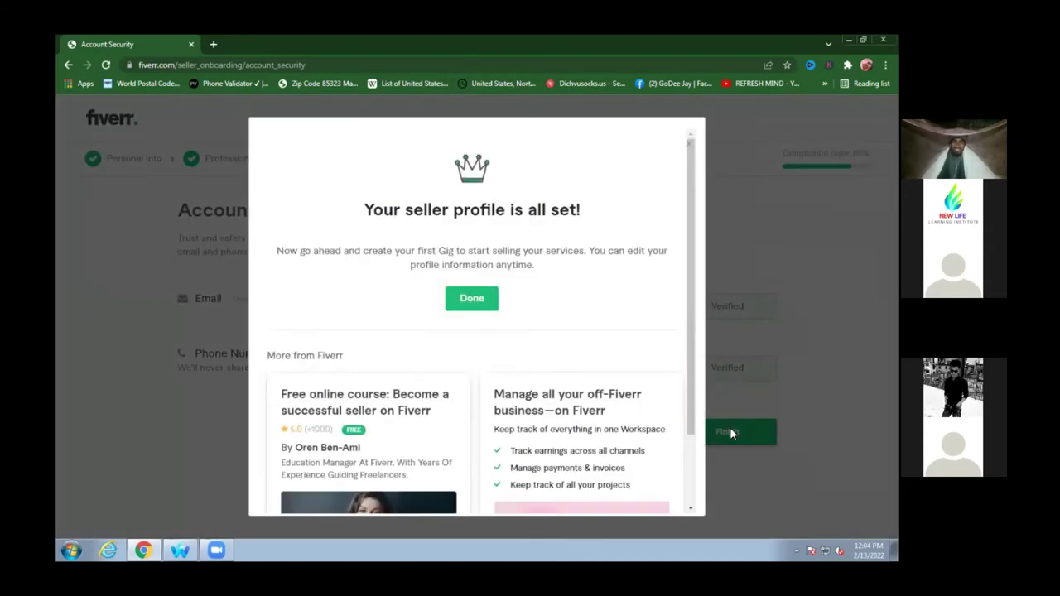
{"action": "left_click", "coordinate": [478, 300]}
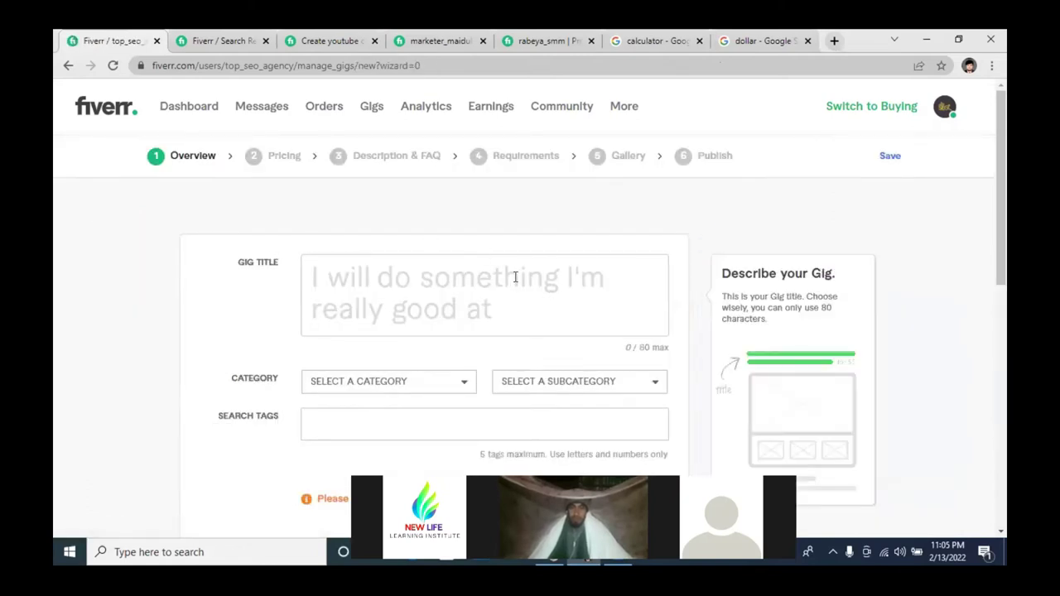
Step: Review the 'youtube channel setup' search results alongside the empty new gig form
{"action": "left_click", "coordinate": [207, 39]}
{"action": "scroll", "coordinate": [360, 345], "scroll_direction": "down", "scroll_amount": 2}
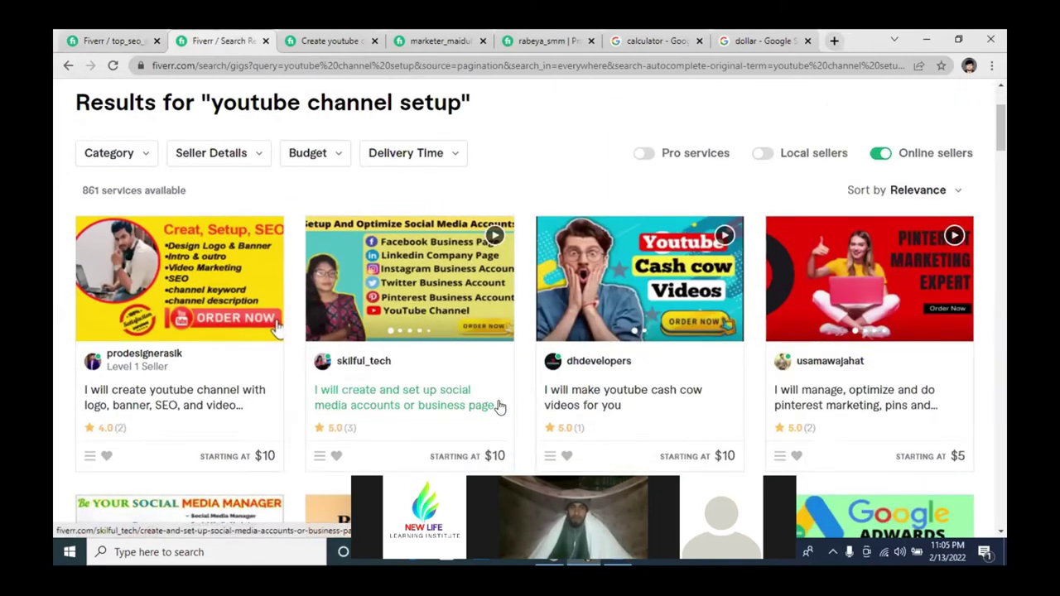
{"action": "left_click", "coordinate": [107, 40]}
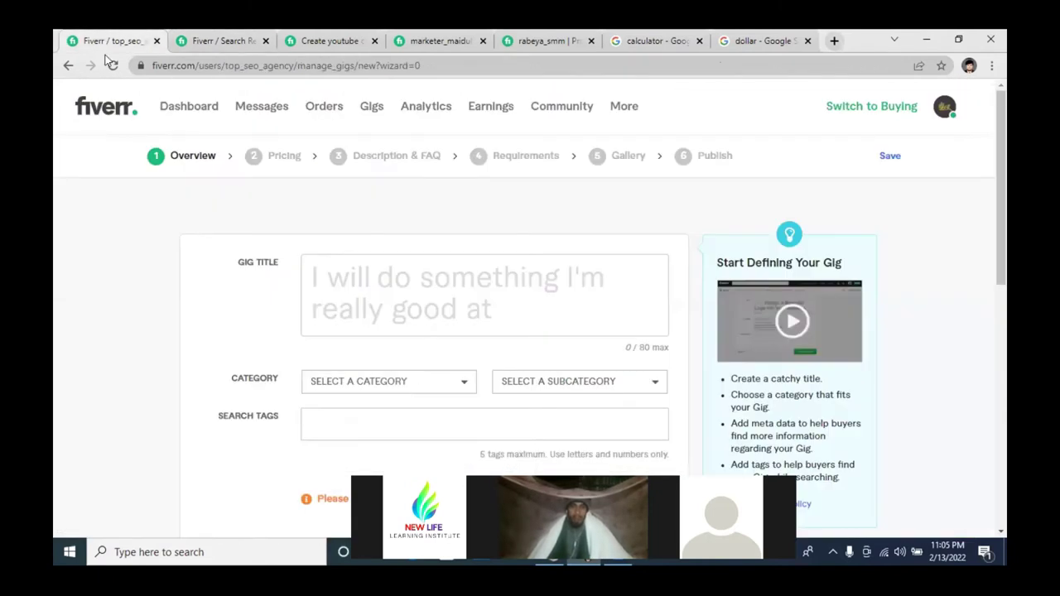
{"action": "scroll", "coordinate": [356, 257], "scroll_direction": "down", "scroll_amount": 2}
{"action": "left_click", "coordinate": [225, 39]}
Step: View the first competitor gig and two competing sellers' profiles, opening one seller's YouTube setup gig
{"action": "left_click", "coordinate": [329, 40]}
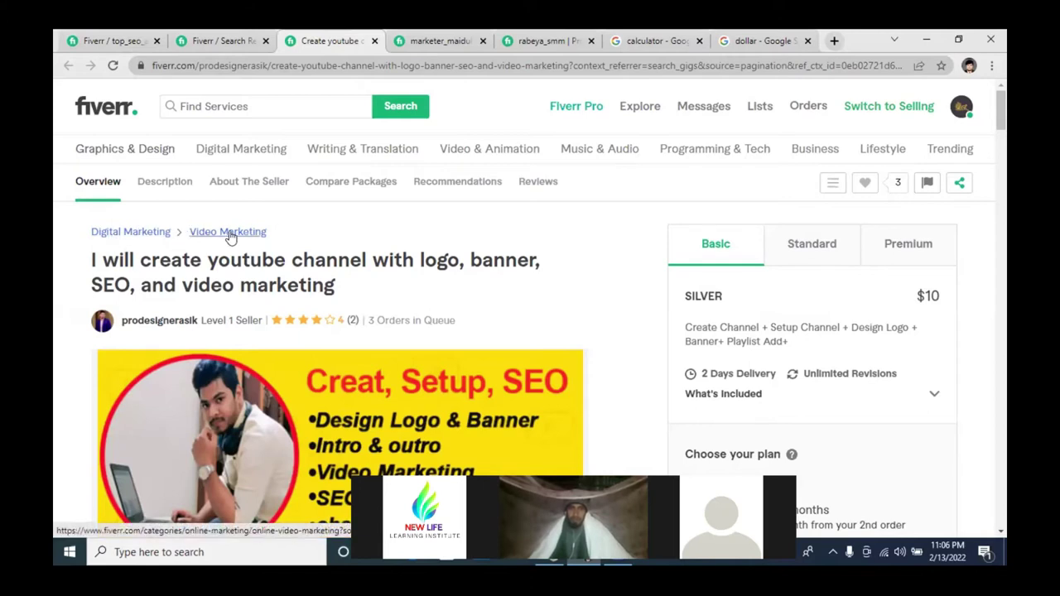
{"action": "left_click", "coordinate": [439, 40]}
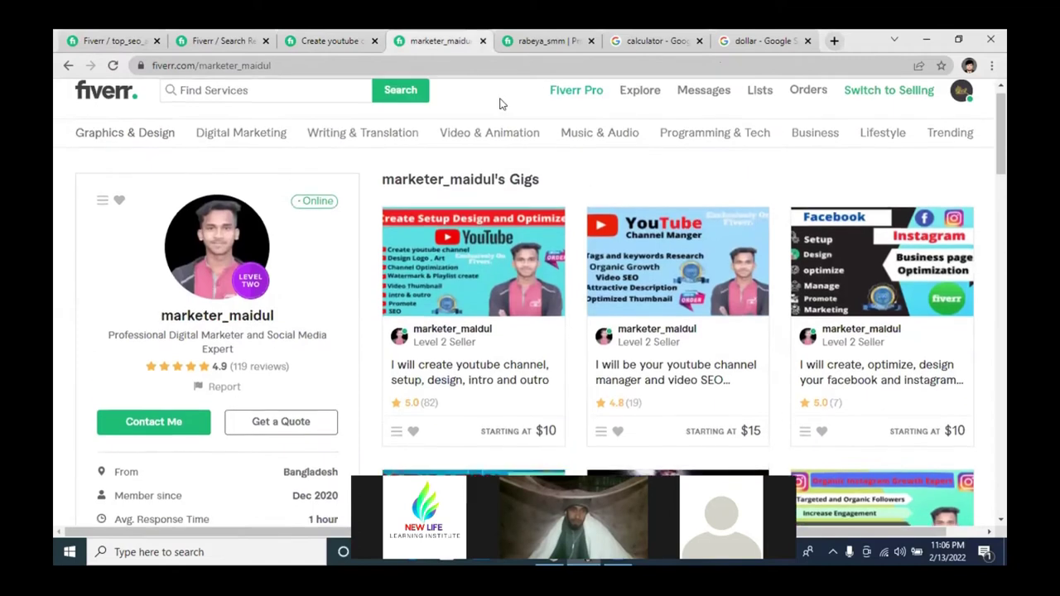
{"action": "left_click", "coordinate": [542, 40]}
{"action": "scroll", "coordinate": [315, 251], "scroll_direction": "up", "scroll_amount": 5}
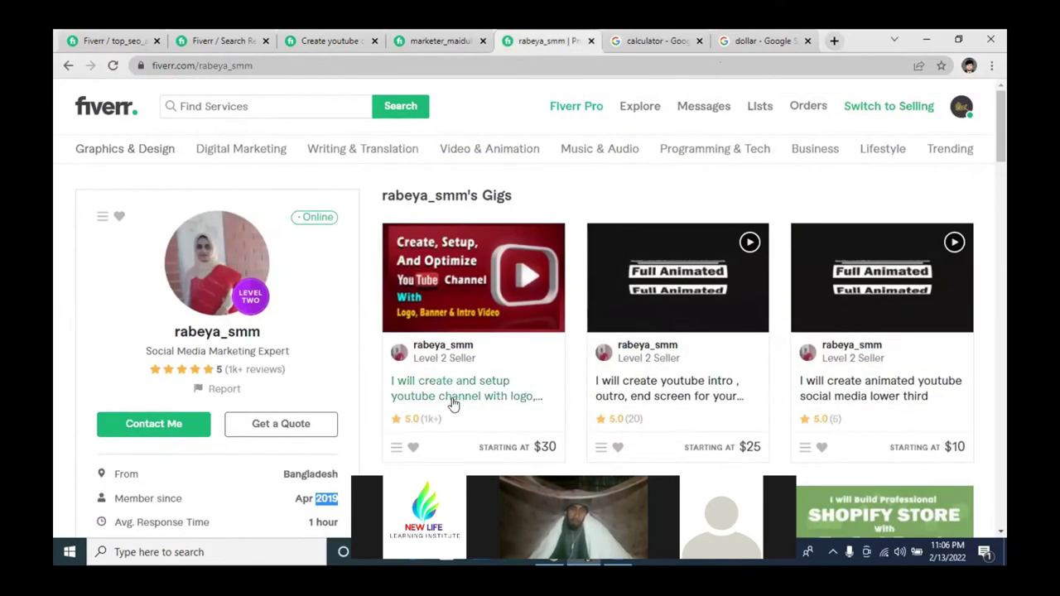
{"action": "left_click", "coordinate": [452, 401]}
{"action": "left_click", "coordinate": [399, 42]}
{"action": "left_click", "coordinate": [517, 40]}
Step: Open the other seller's YouTube channel gig, compare both competitor gigs, and return to the form
{"action": "left_click", "coordinate": [476, 389]}
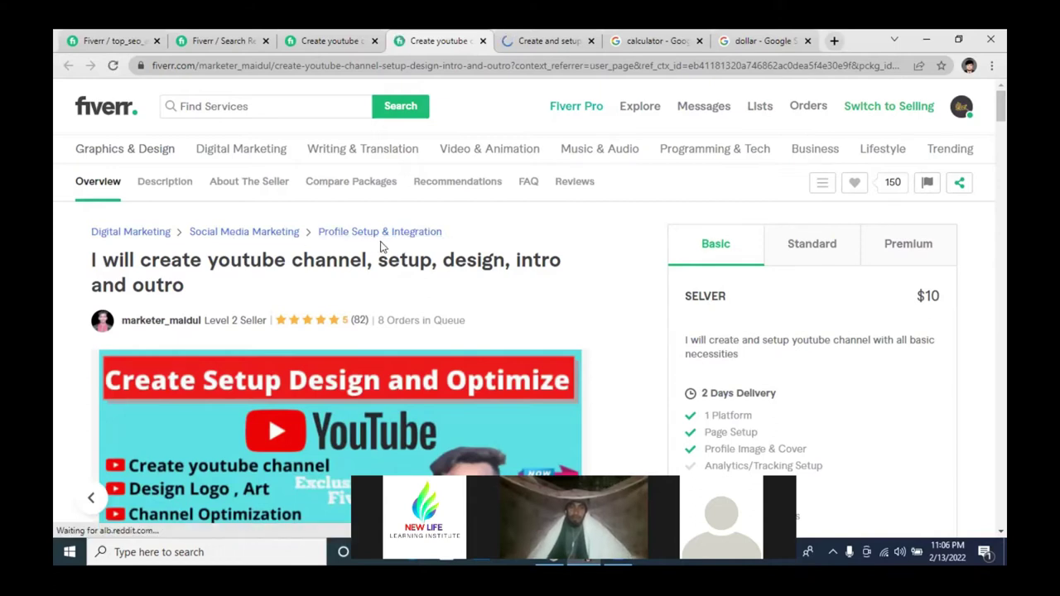
{"action": "left_click", "coordinate": [563, 35]}
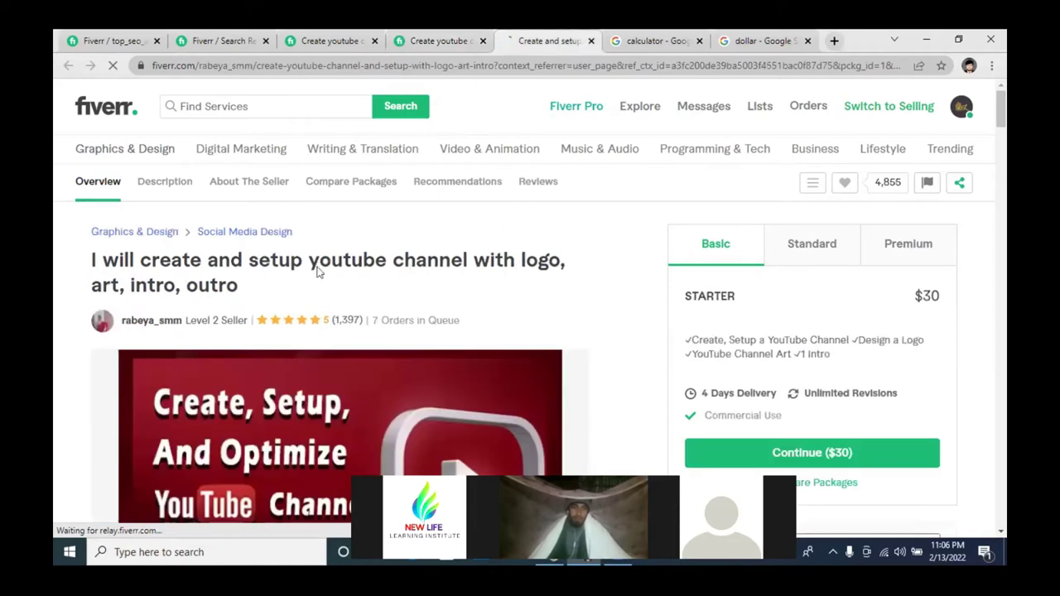
{"action": "left_click", "coordinate": [327, 40]}
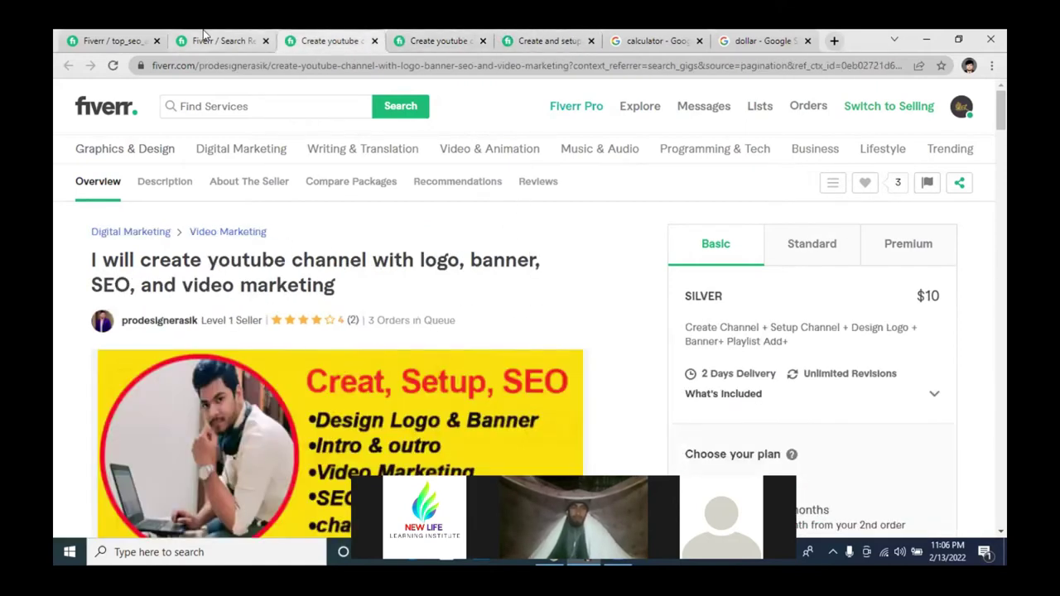
{"action": "left_click", "coordinate": [220, 40]}
{"action": "left_click", "coordinate": [116, 38]}
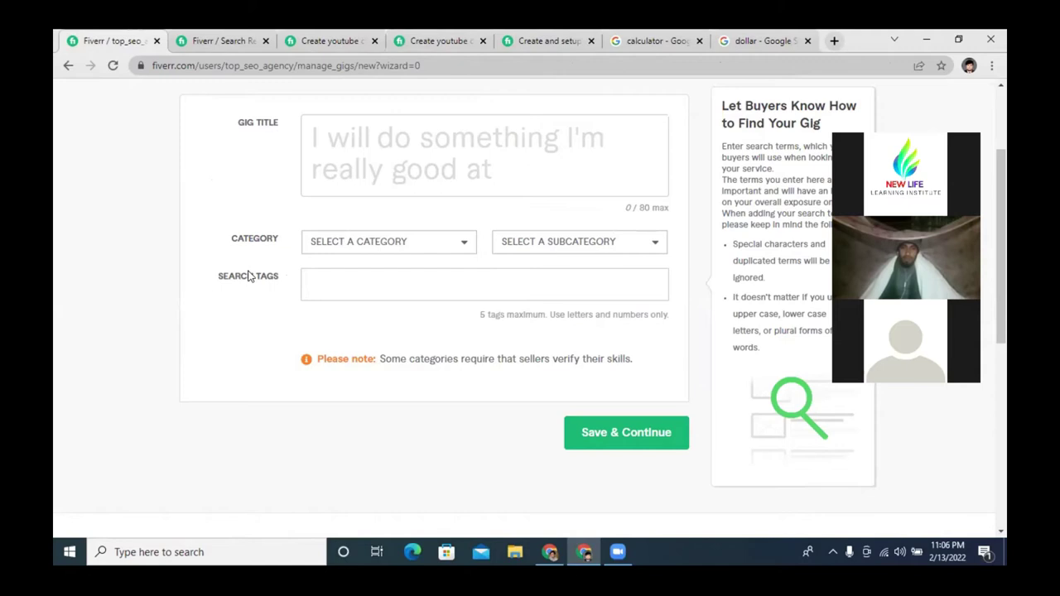
Step: Start on the gig's search tags while rechecking the competitor search results
{"action": "left_click", "coordinate": [384, 277]}
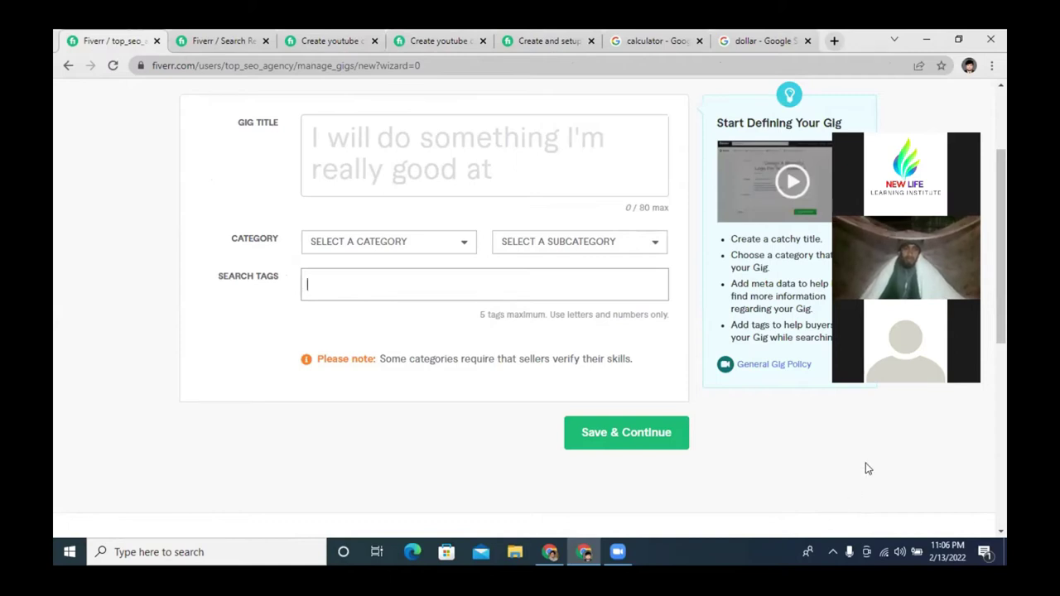
{"action": "left_click", "coordinate": [236, 40]}
{"action": "left_click", "coordinate": [135, 40]}
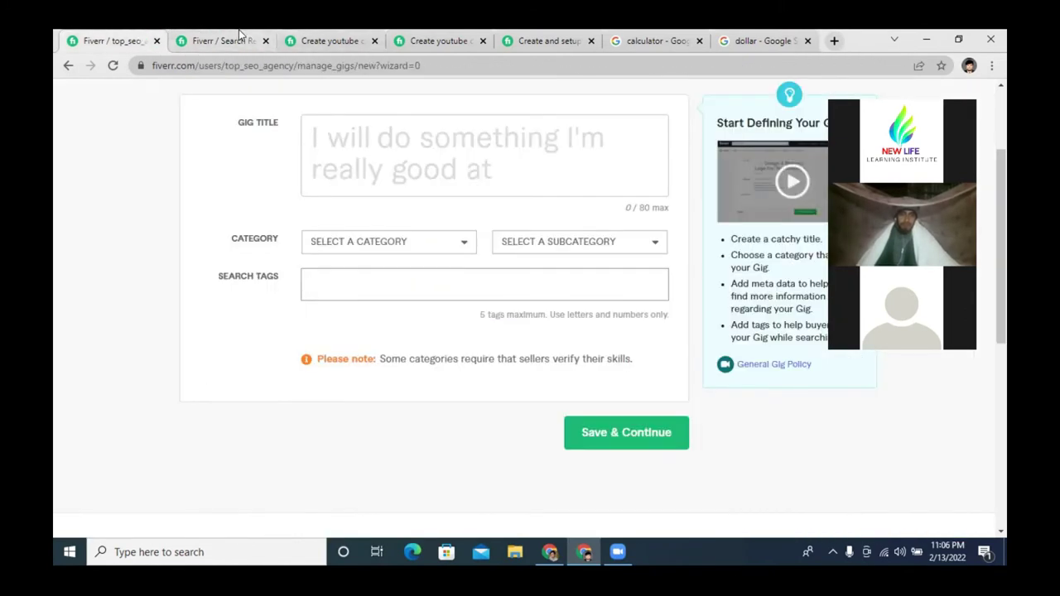
{"action": "scroll", "coordinate": [387, 262], "scroll_direction": "up", "scroll_amount": 1}
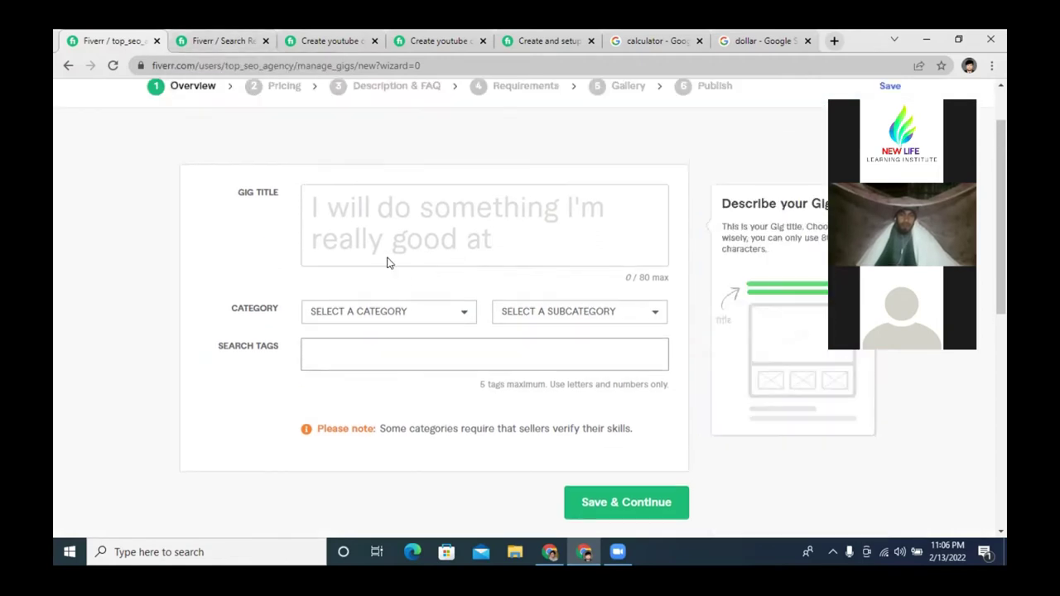
Step: Close the dollar-to-taka and calculator pages and start a blank new browser tab
{"action": "left_click", "coordinate": [741, 41]}
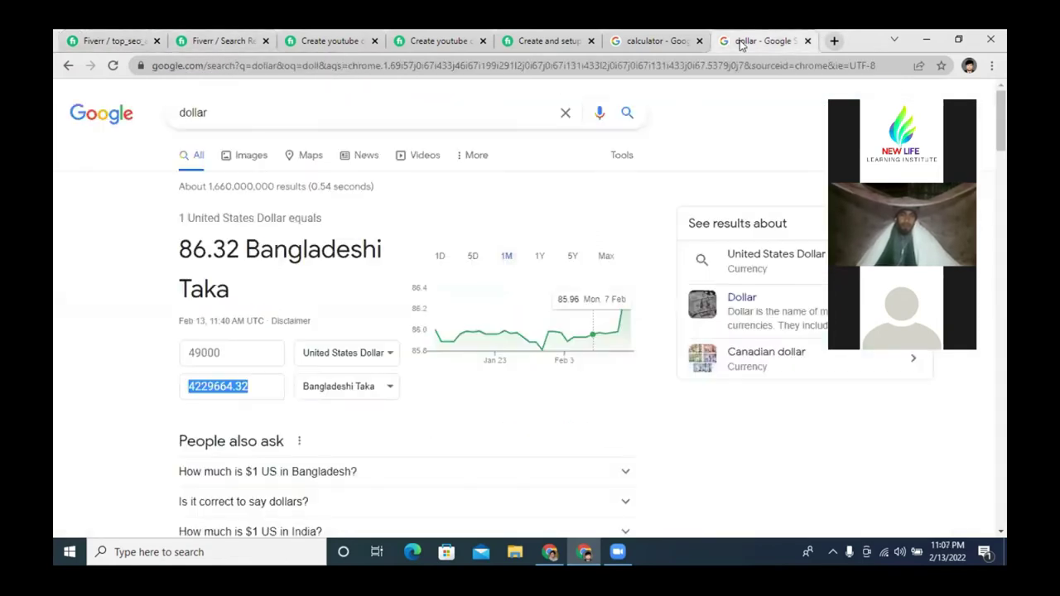
{"action": "left_click", "coordinate": [807, 41]}
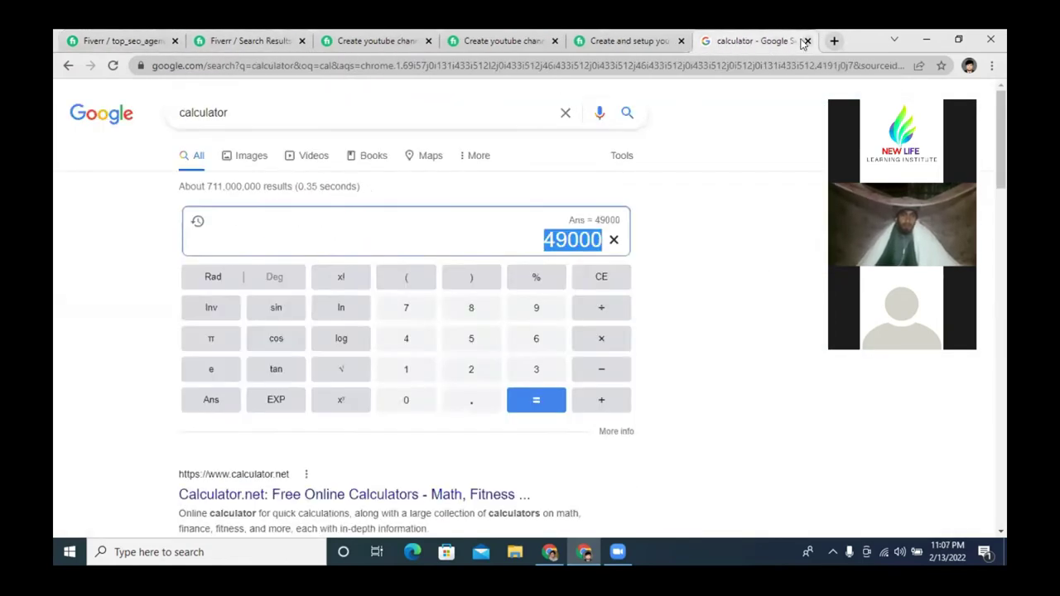
{"action": "left_click", "coordinate": [808, 40]}
{"action": "left_click", "coordinate": [439, 41]}
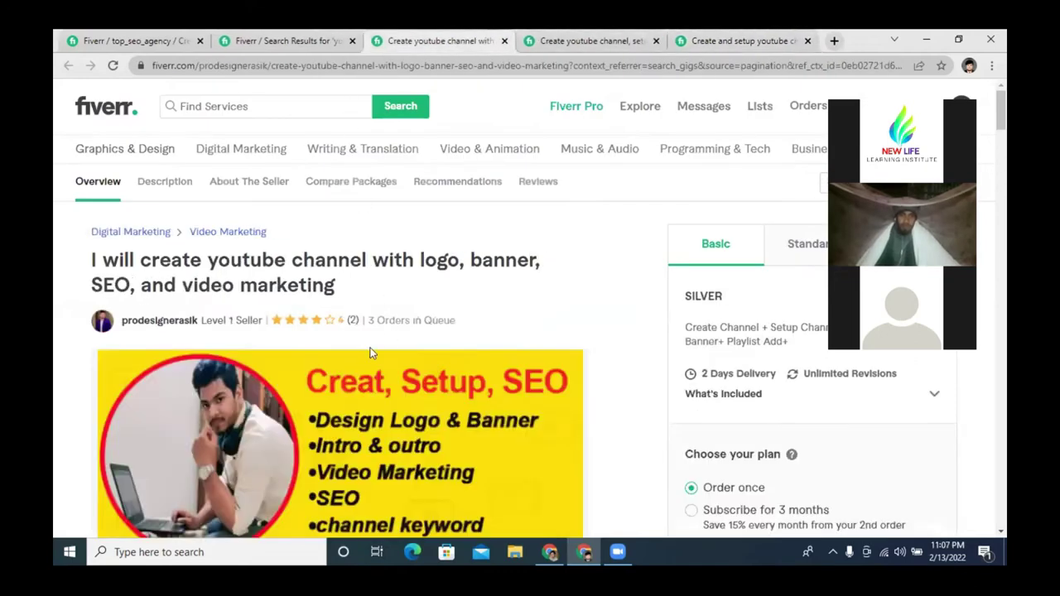
{"action": "left_click", "coordinate": [834, 41]}
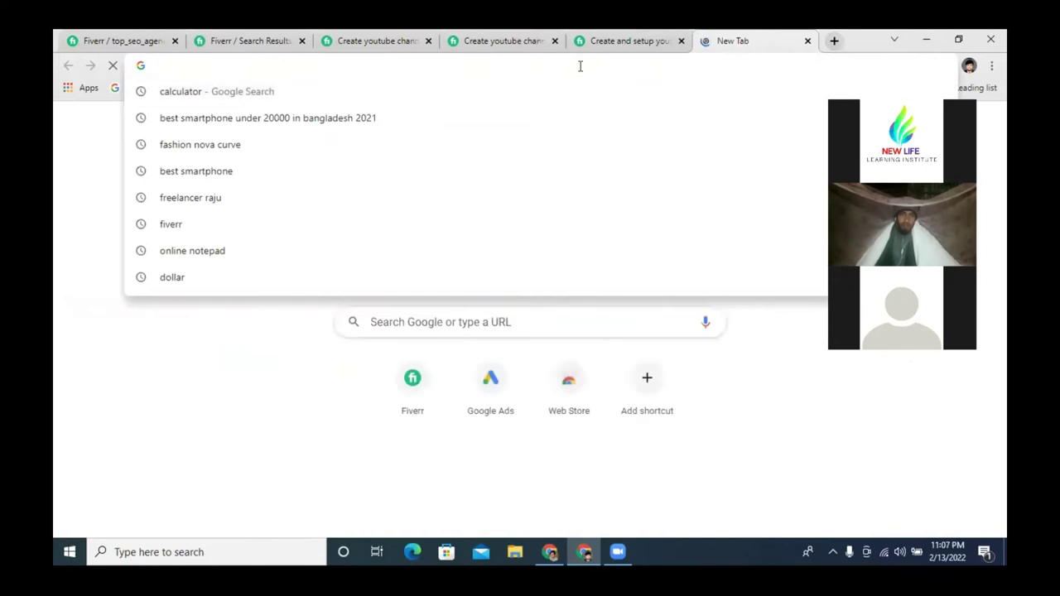
Step: Open Google Translate and paste the first competitor's gig title into it
{"action": "type", "text": "goog"}
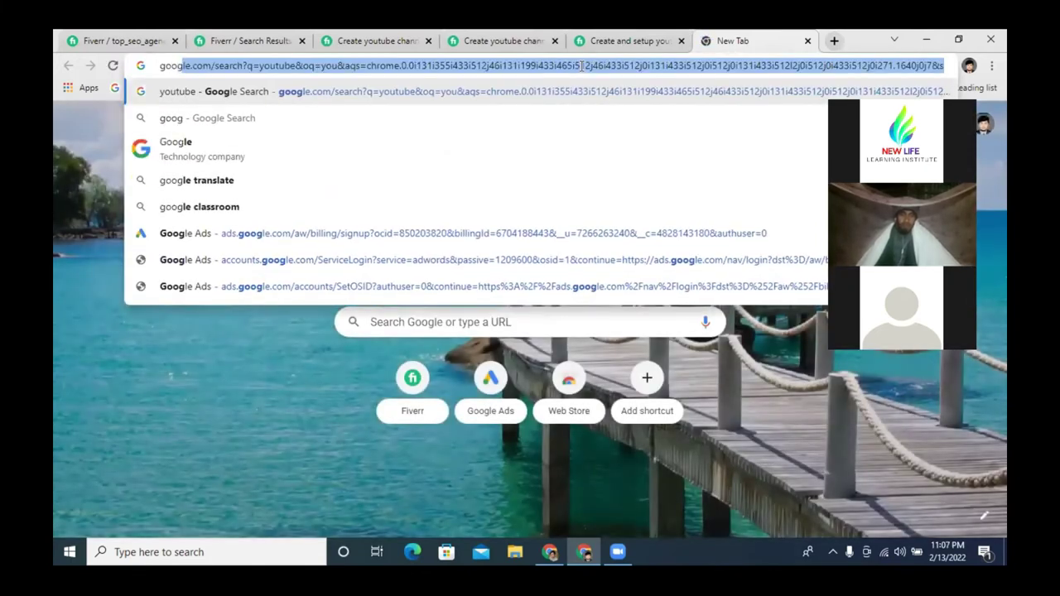
{"action": "type", "text": "le"}
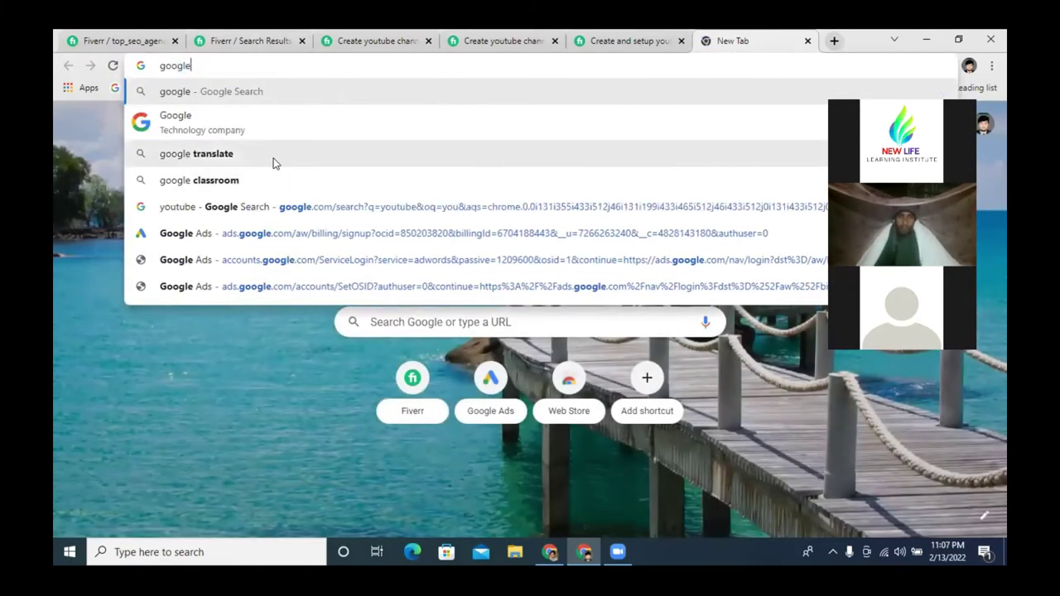
{"action": "left_click", "coordinate": [274, 156]}
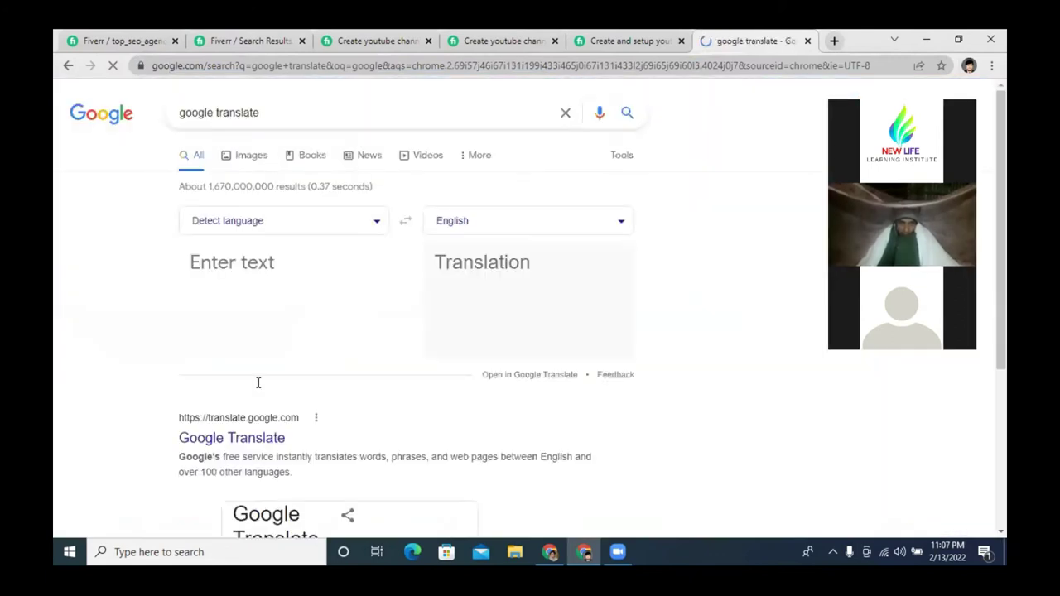
{"action": "left_click", "coordinate": [255, 439]}
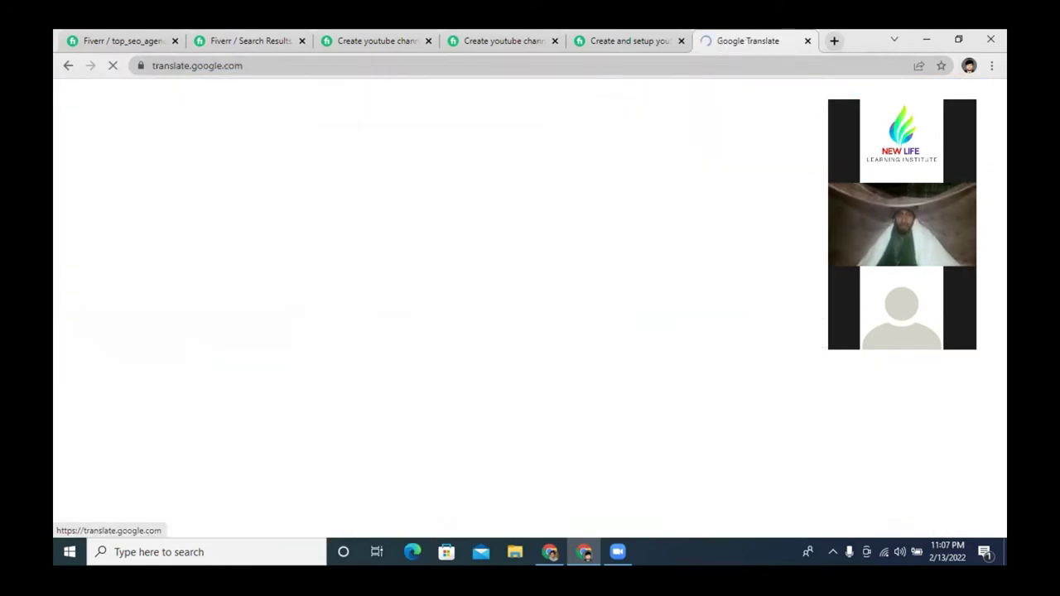
{"action": "left_click", "coordinate": [509, 40]}
{"action": "triple_click", "coordinate": [237, 260]}
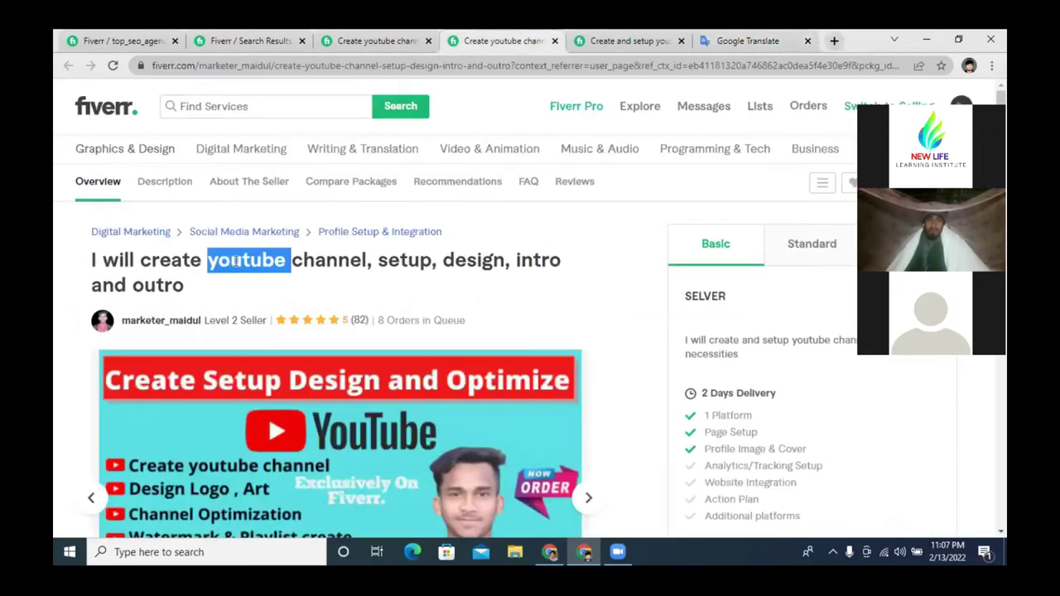
{"action": "right_click", "coordinate": [237, 267]}
{"action": "left_click", "coordinate": [306, 280]}
{"action": "left_click", "coordinate": [733, 41]}
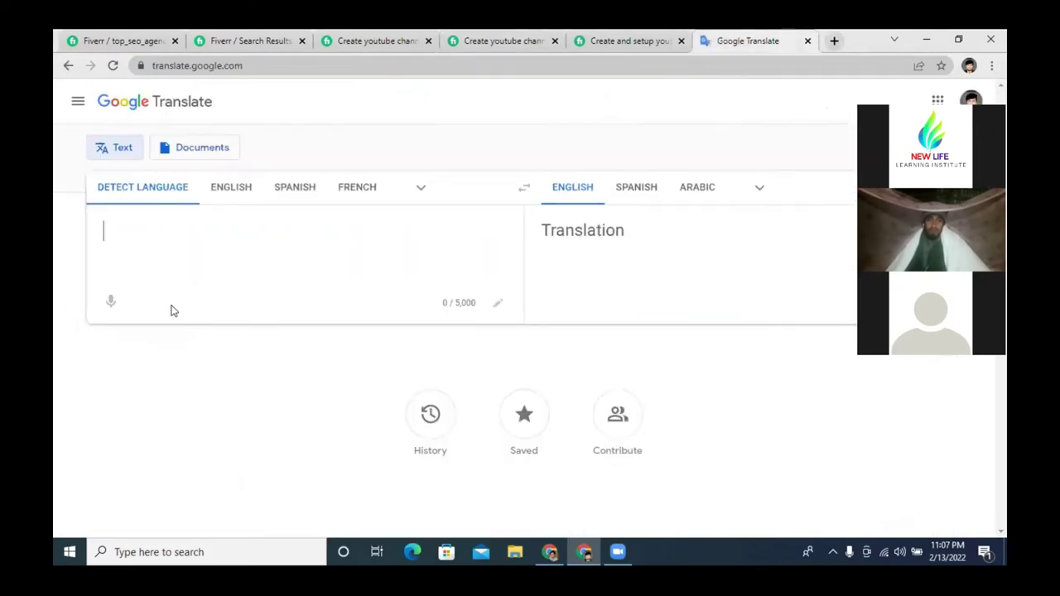
{"action": "right_click", "coordinate": [142, 241]}
{"action": "left_click", "coordinate": [201, 352]}
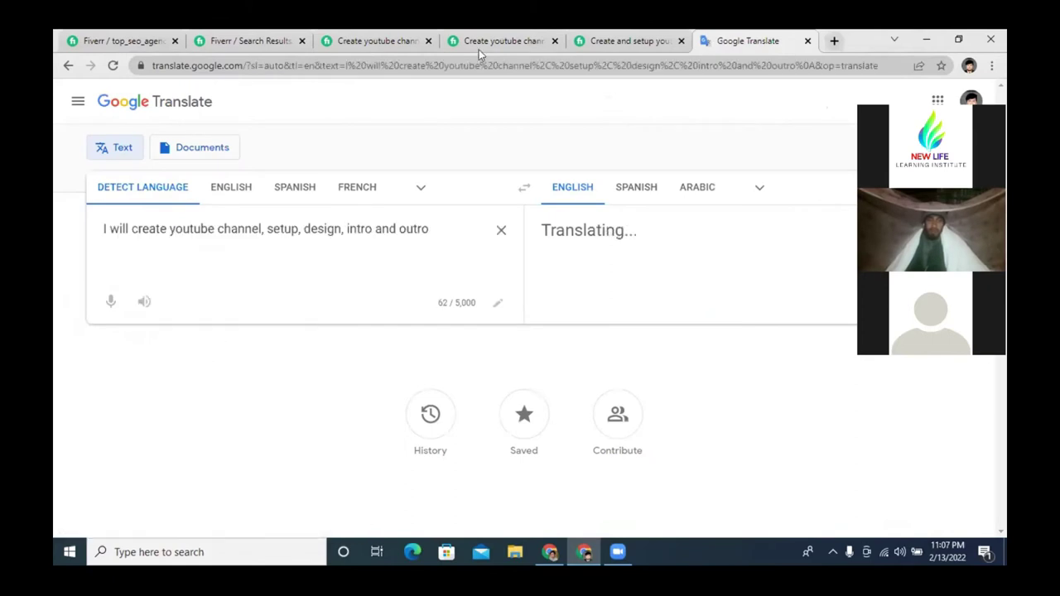
Step: Paste the second competitor's gig title as a second line, with blank lines below
{"action": "left_click", "coordinate": [367, 38]}
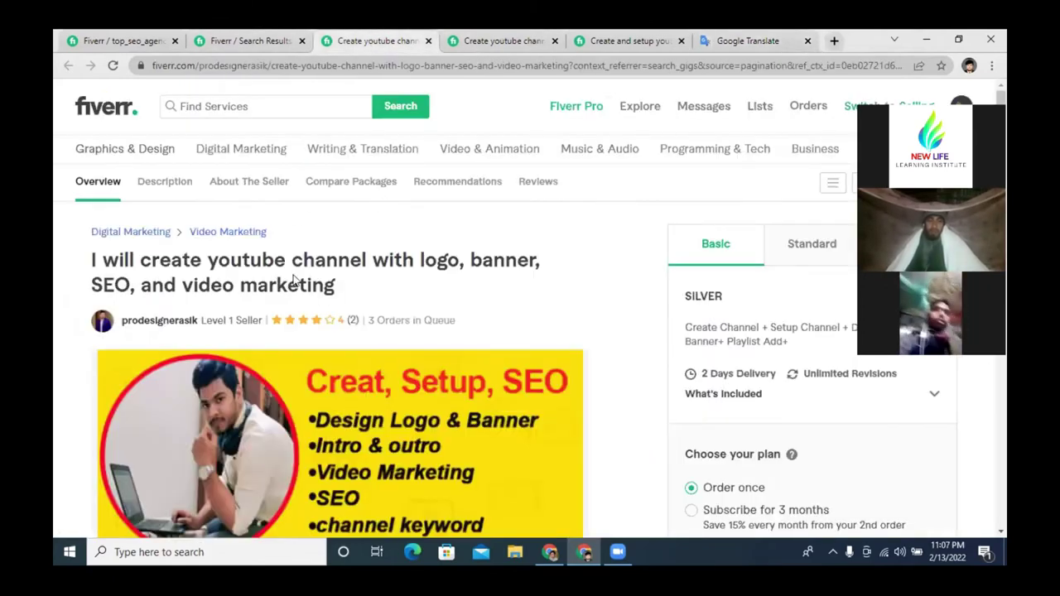
{"action": "double_click", "coordinate": [315, 260]}
{"action": "right_click", "coordinate": [294, 273]}
{"action": "key", "text": "Escape"}
{"action": "right_click", "coordinate": [293, 273]}
{"action": "triple_click", "coordinate": [270, 274]}
{"action": "right_click", "coordinate": [277, 270]}
{"action": "left_click", "coordinate": [298, 280]}
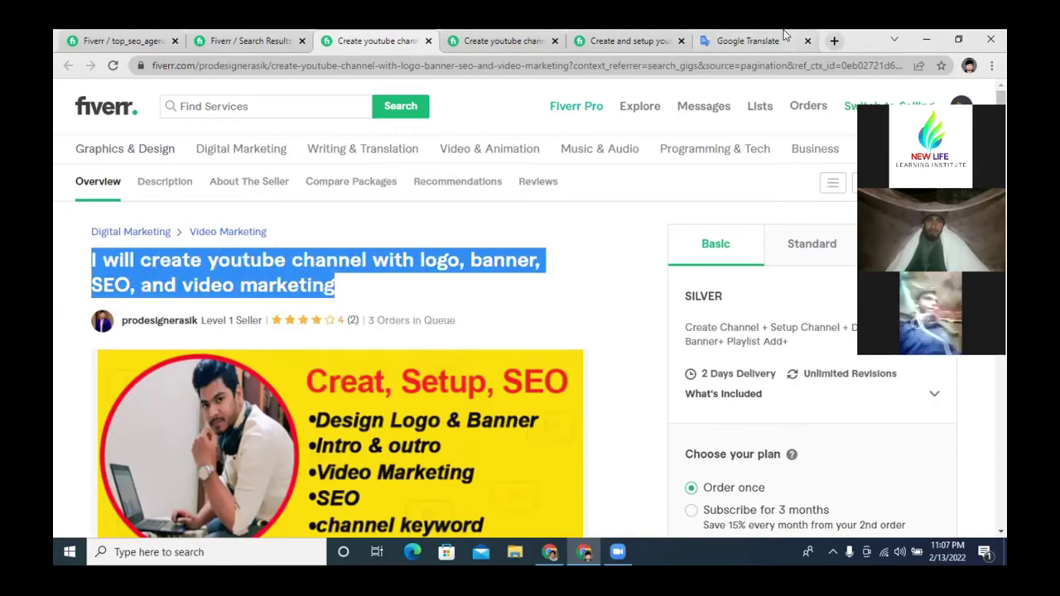
{"action": "left_click", "coordinate": [748, 40]}
{"action": "key", "text": "ctrl+v"}
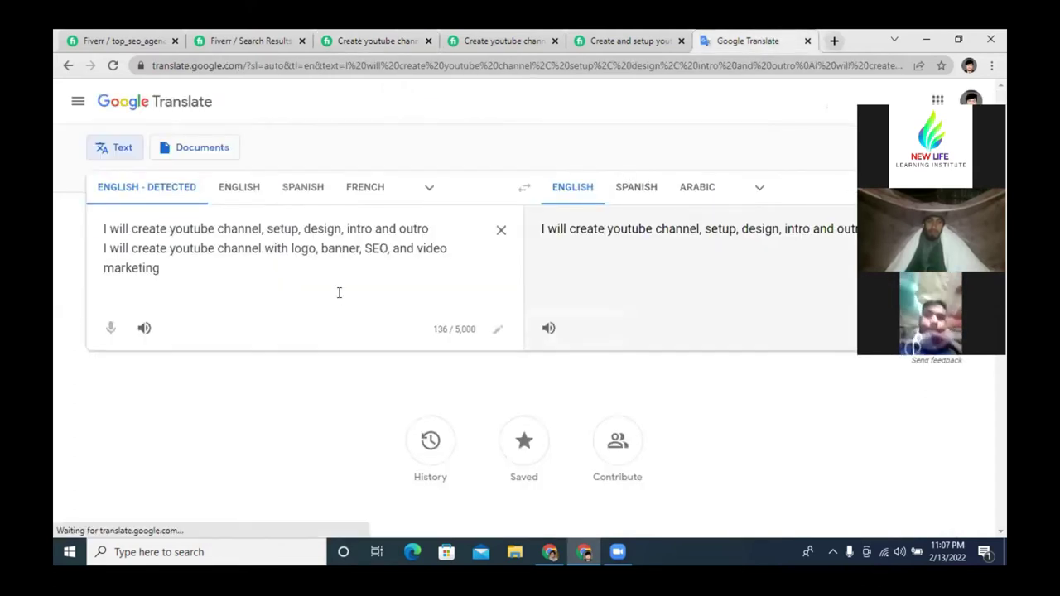
{"action": "key", "text": "Return"}
{"action": "key", "text": "Return"}
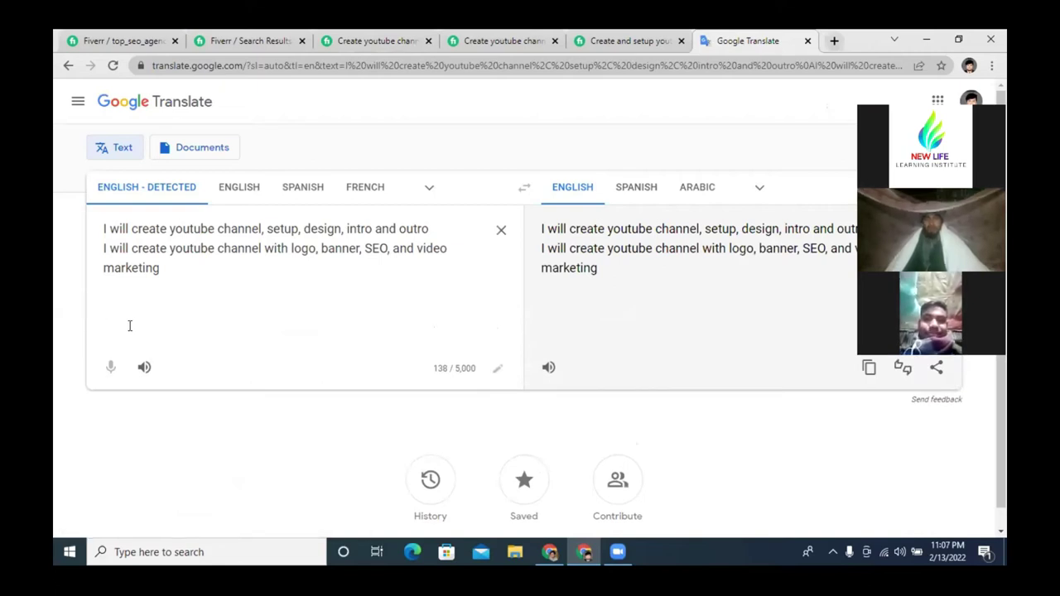
Step: Start a third line with 'I will' and set the translation language to Bengali
{"action": "type", "text": "I will"}
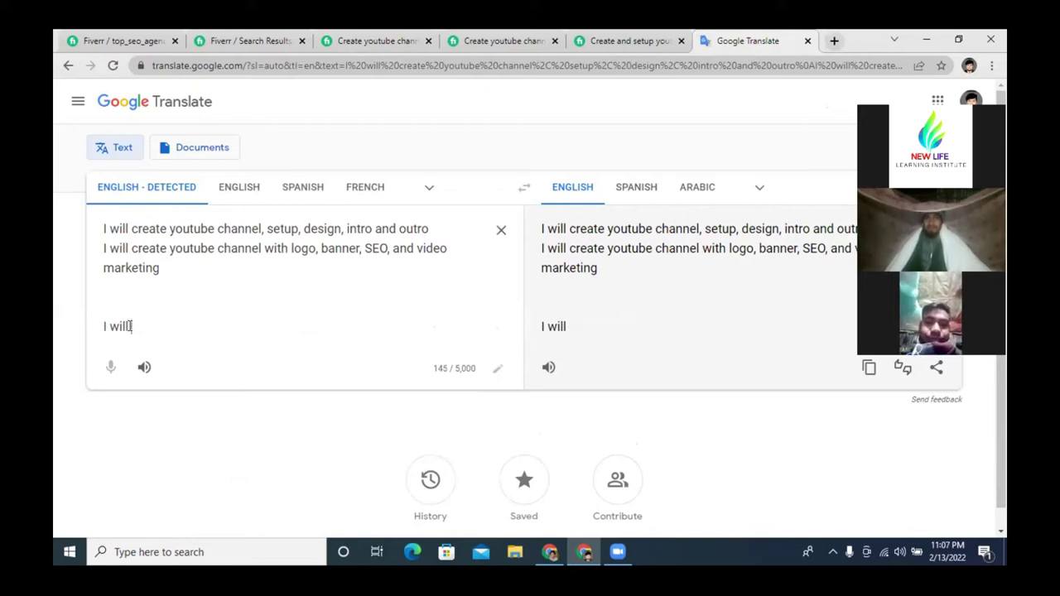
{"action": "left_click", "coordinate": [625, 187]}
{"action": "left_click", "coordinate": [625, 187]}
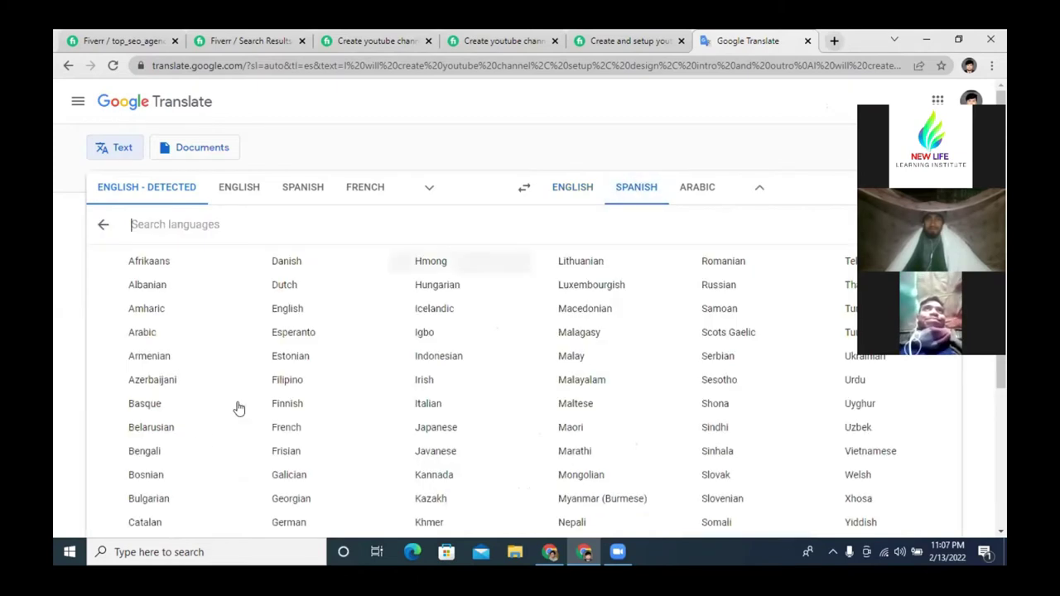
{"action": "left_click", "coordinate": [165, 454]}
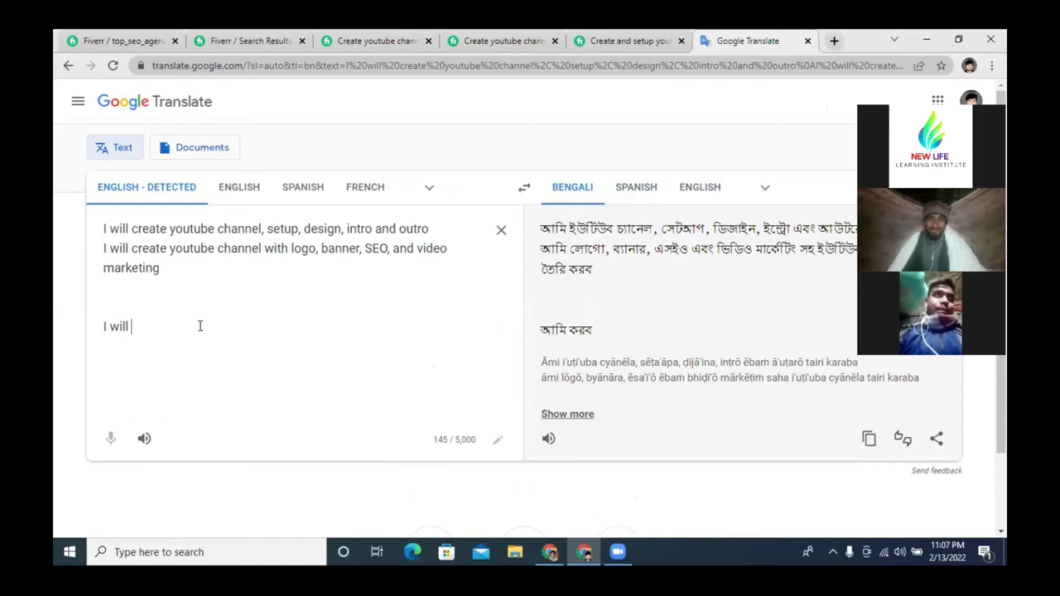
Step: Complete the line as 'I will Create, setup, optimization', accepting the spelling suggestion
{"action": "type", "text": "Create"}
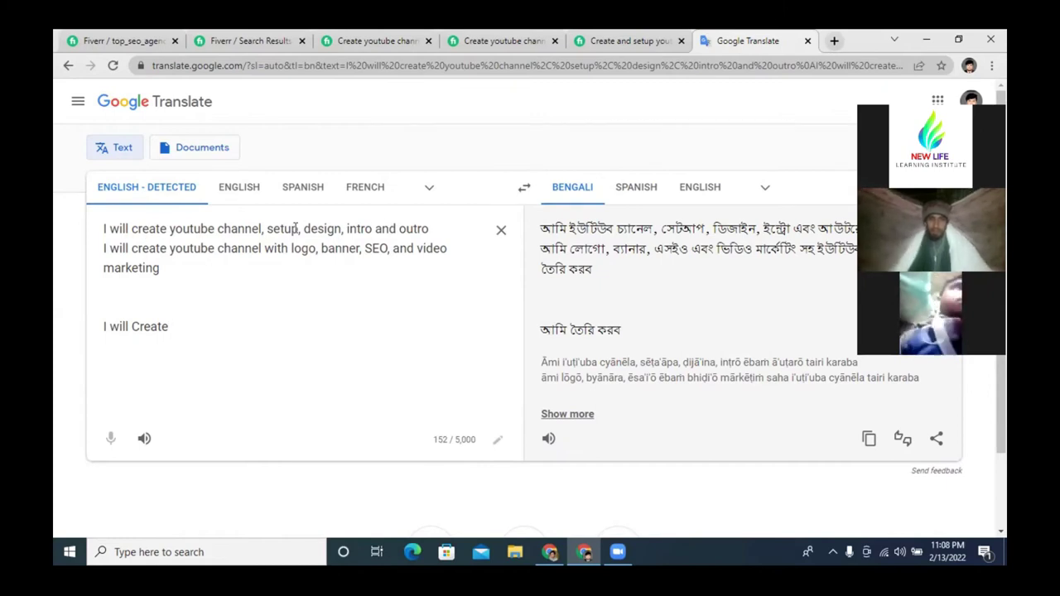
{"action": "left_click_drag", "start_coordinate": [274, 228], "coordinate": [335, 228]}
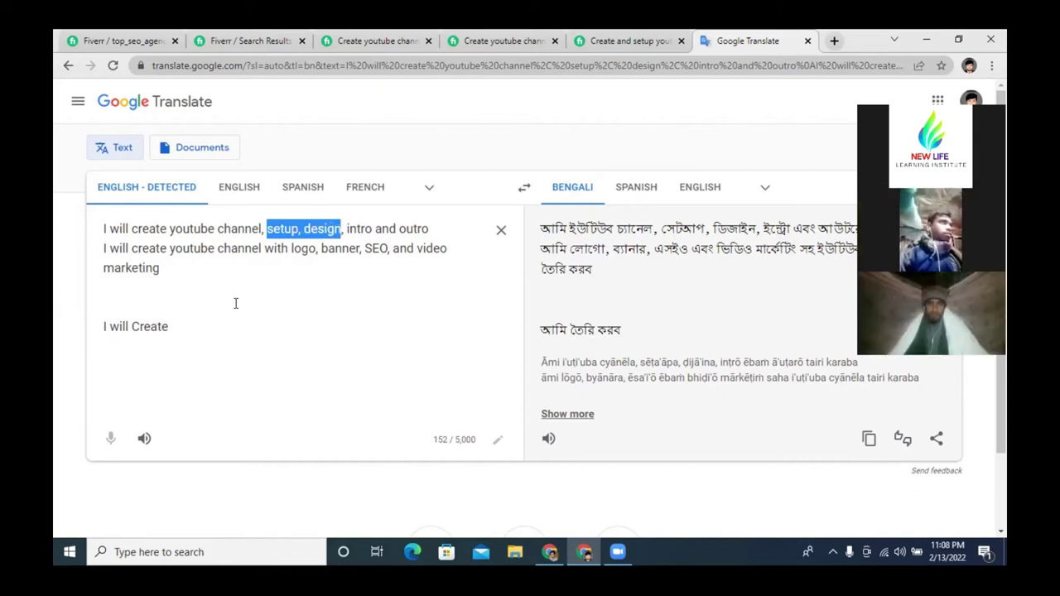
{"action": "left_click", "coordinate": [172, 327]}
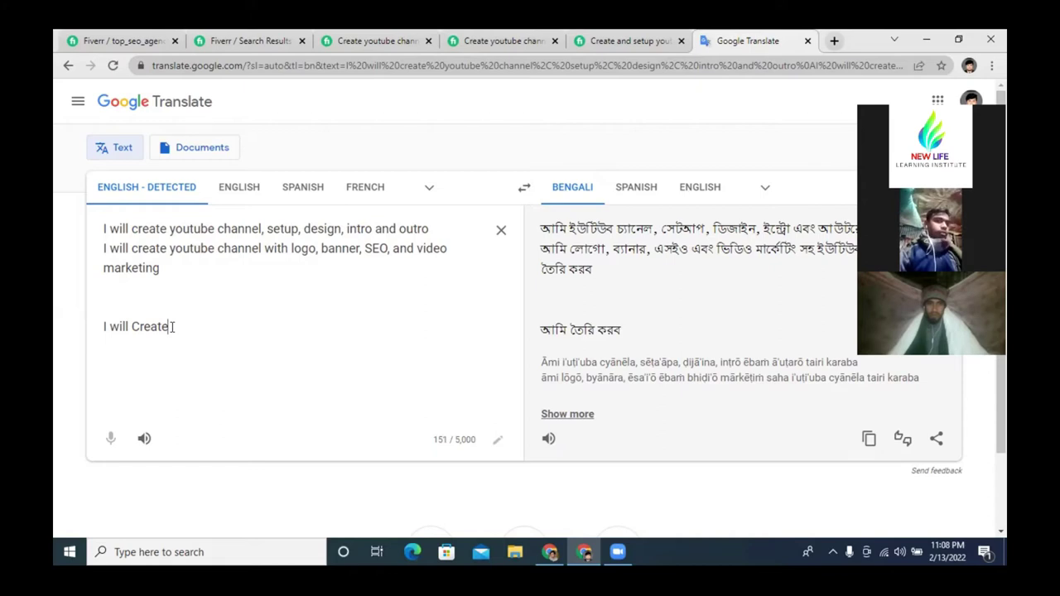
{"action": "type", "text": ", "}
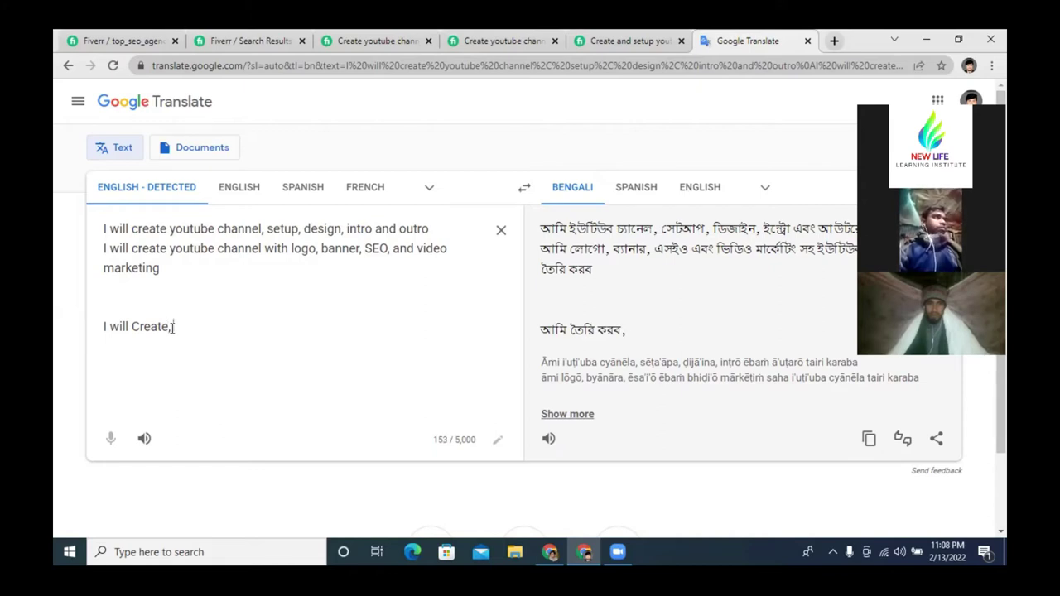
{"action": "type", "text": "set"}
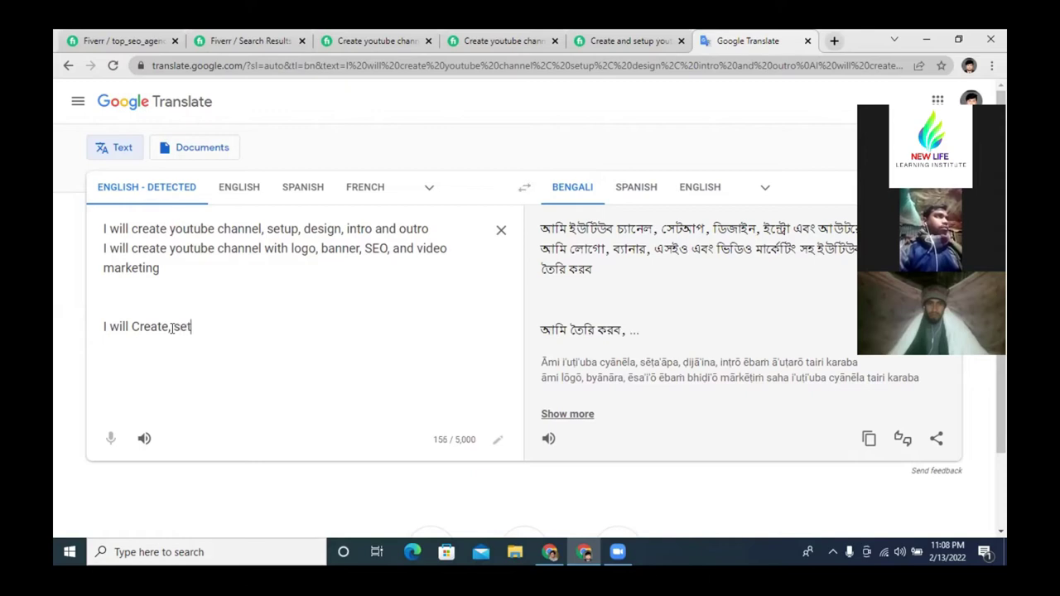
{"action": "type", "text": "up, "}
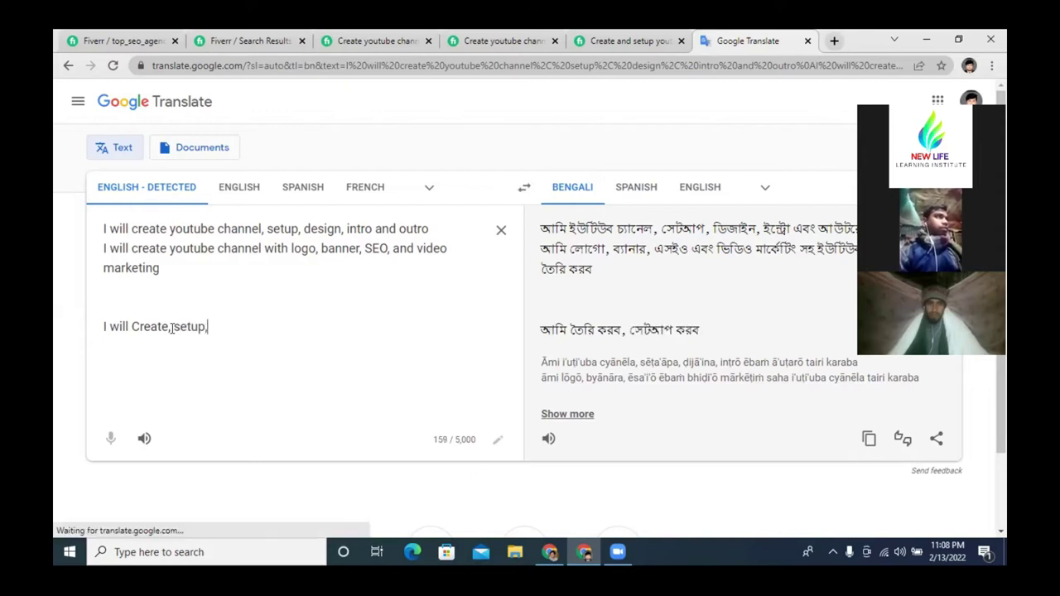
{"action": "type", "text": "o"}
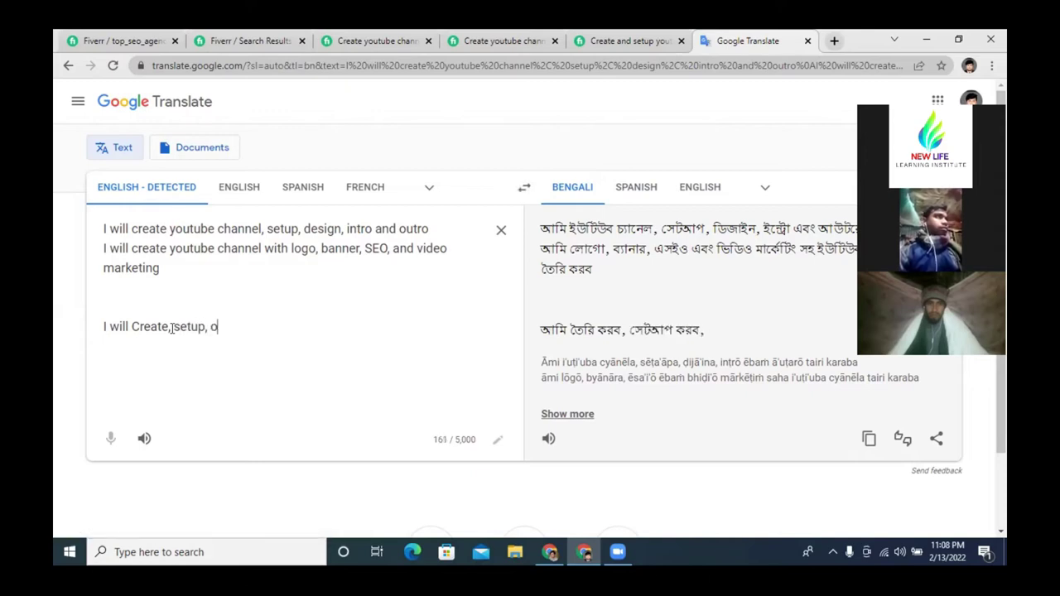
{"action": "type", "text": "ptima"}
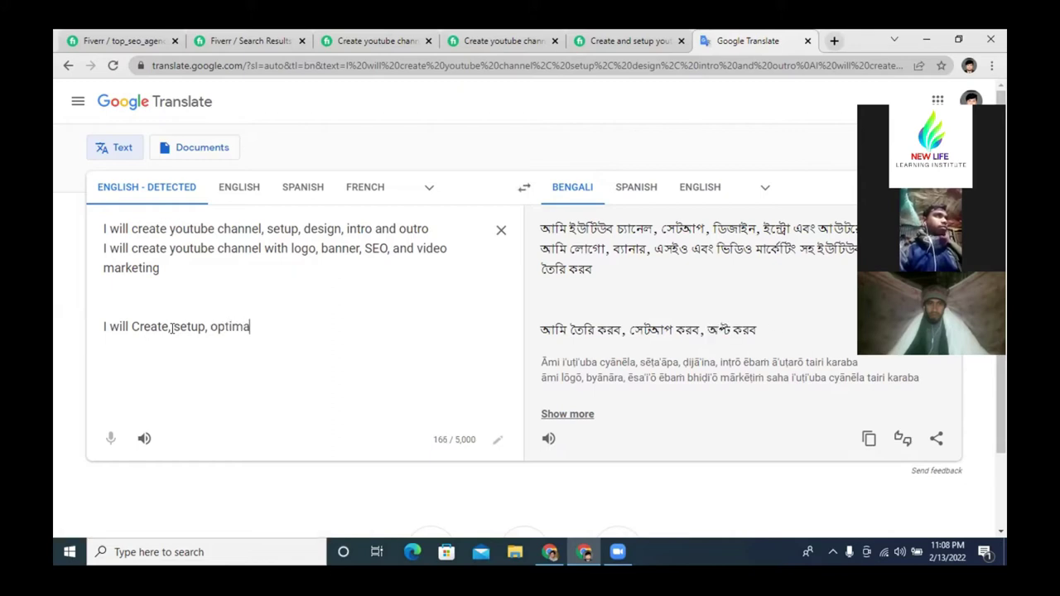
{"action": "type", "text": "ztizw"}
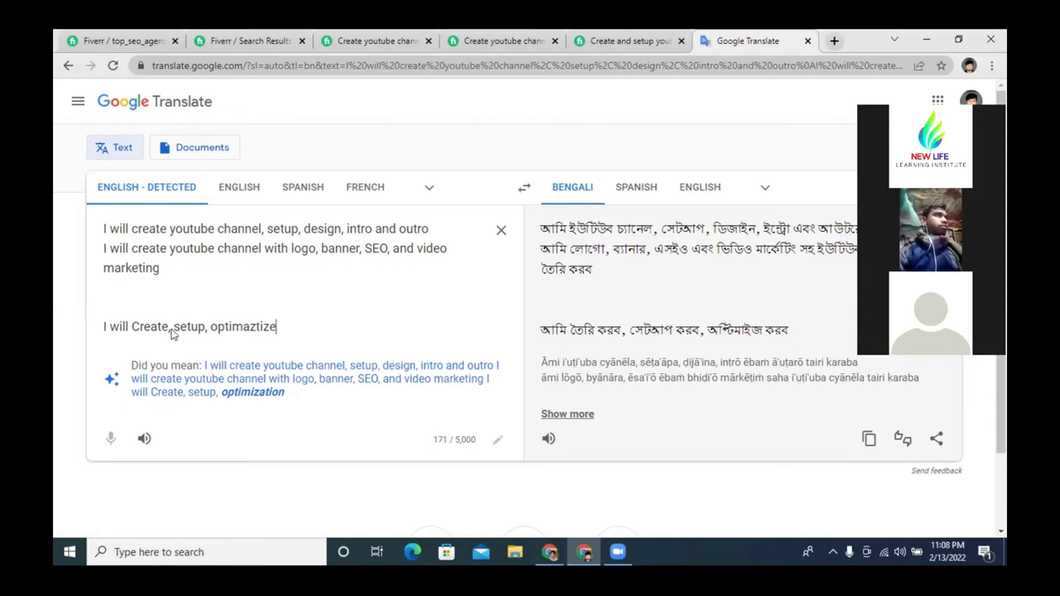
{"action": "left_click", "coordinate": [253, 383]}
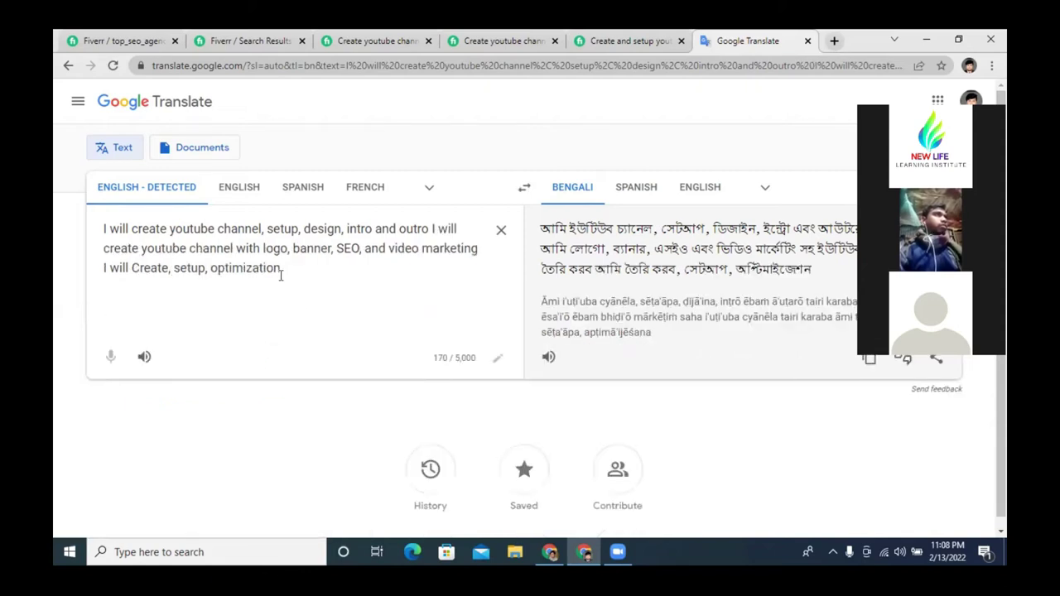
Step: Add a blank line before the third title and extend it with 'and Design your youtube channel'
{"action": "left_click", "coordinate": [105, 270]}
{"action": "key", "text": "Return"}
{"action": "key", "text": "Return"}
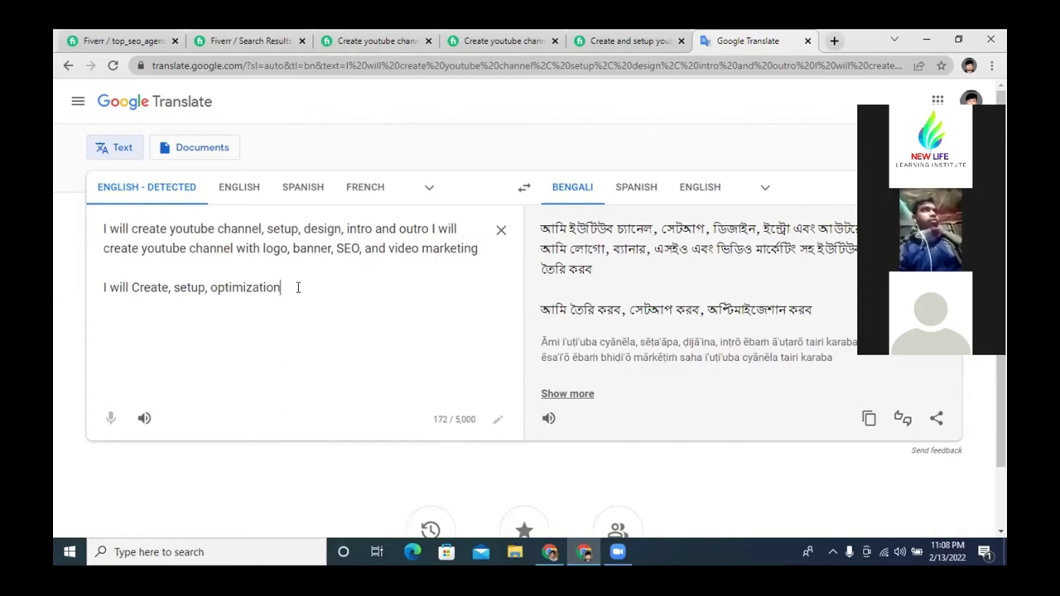
{"action": "type", "text": "and "}
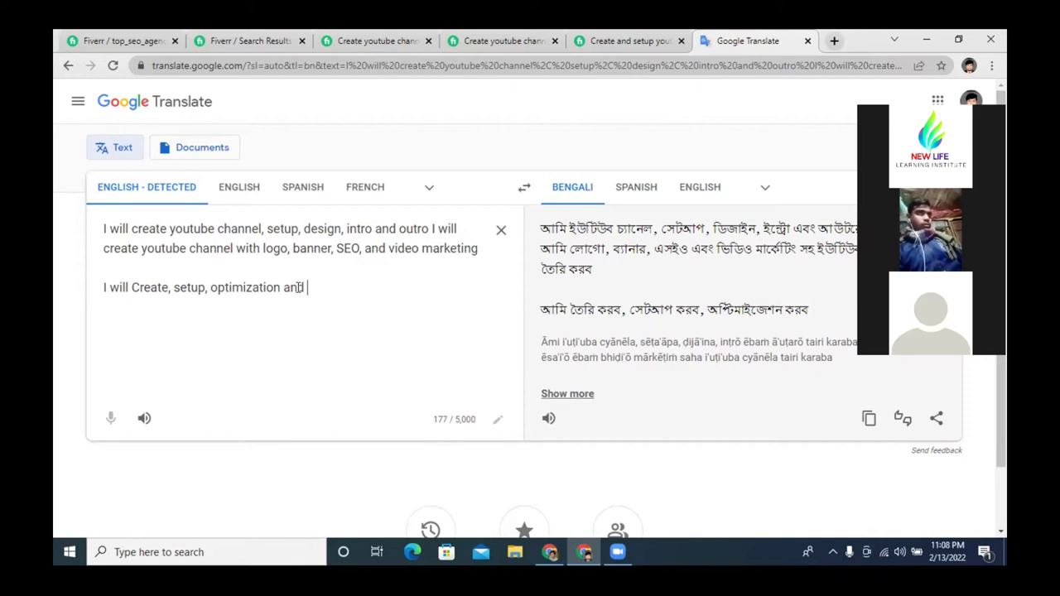
{"action": "type", "text": "Des"}
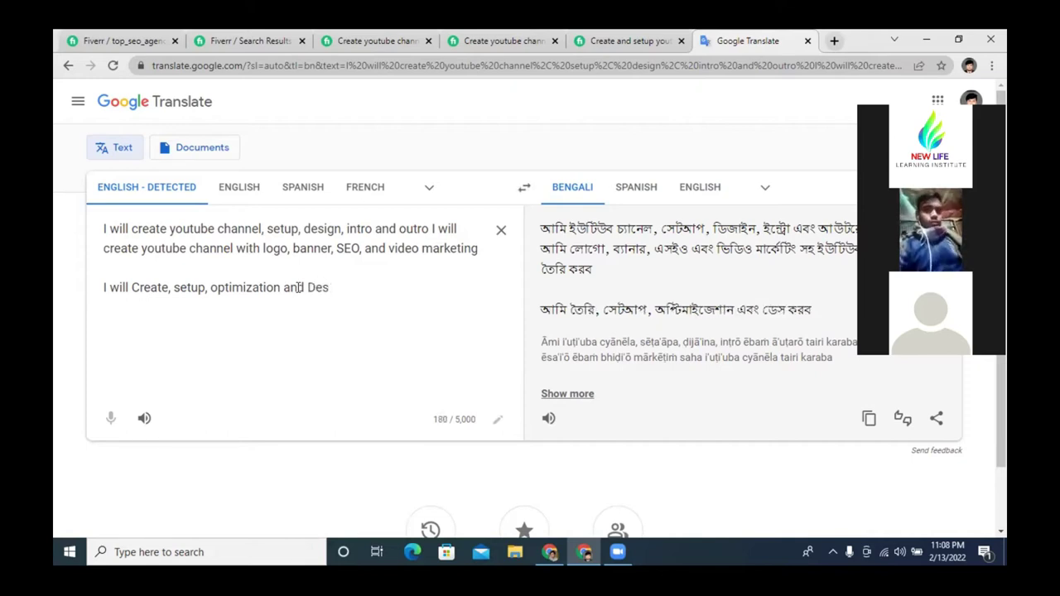
{"action": "type", "text": "ign"}
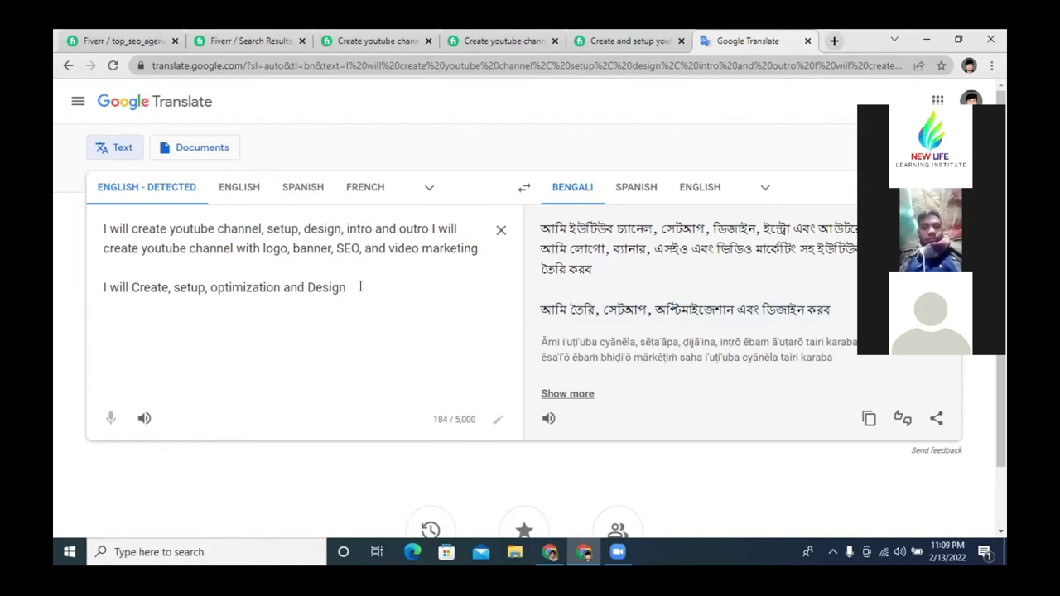
{"action": "type", "text": "you"}
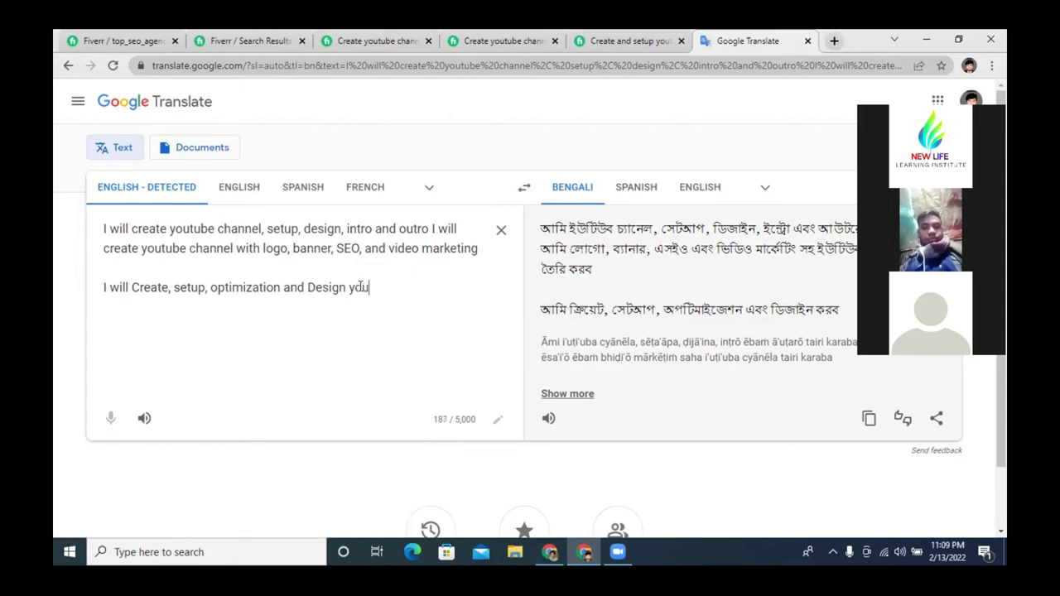
{"action": "type", "text": "r yo"}
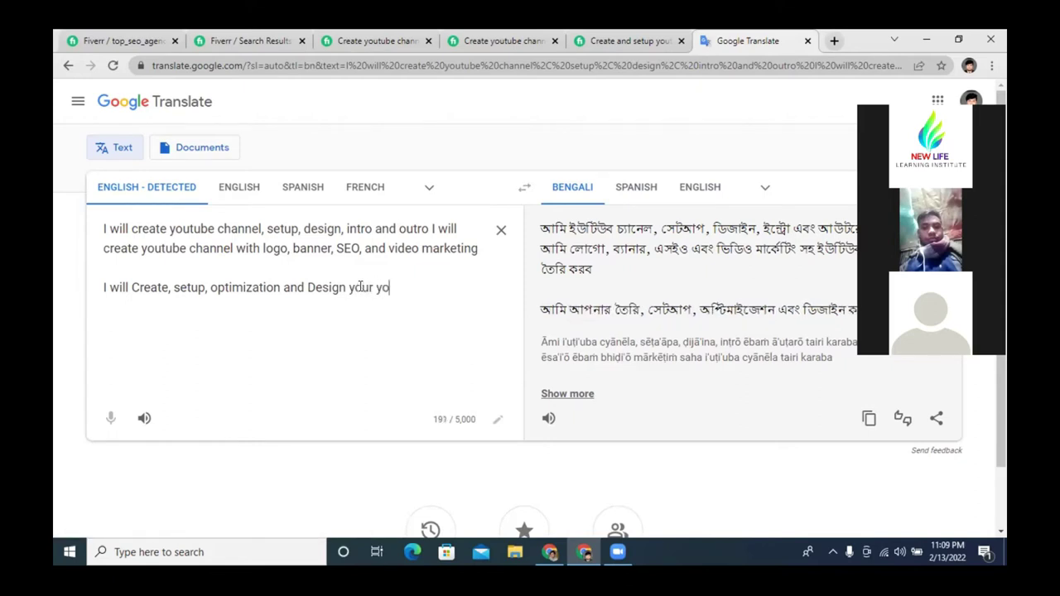
{"action": "type", "text": "utube "}
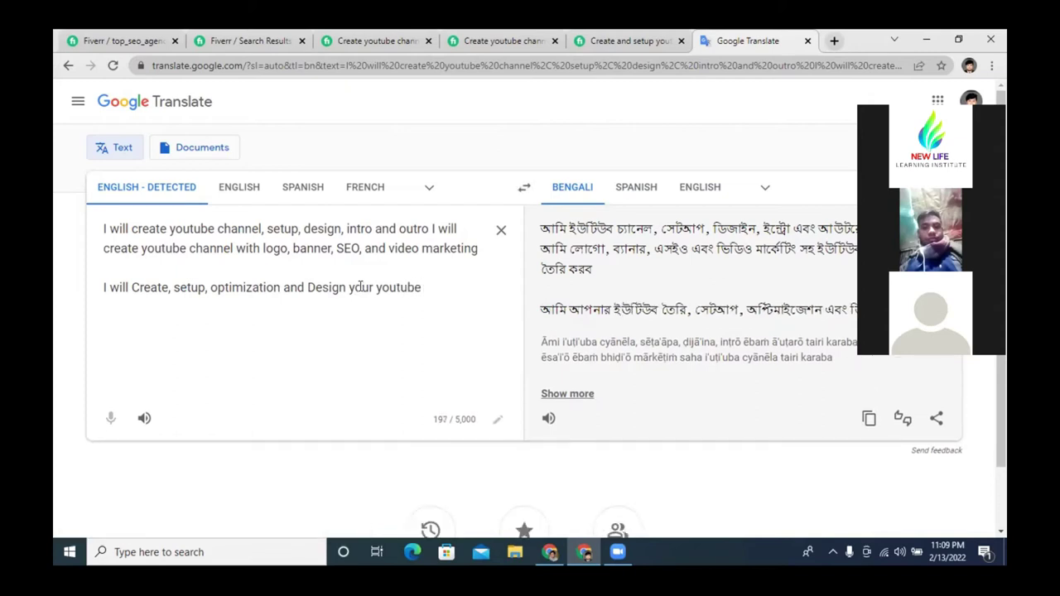
{"action": "type", "text": "channel"}
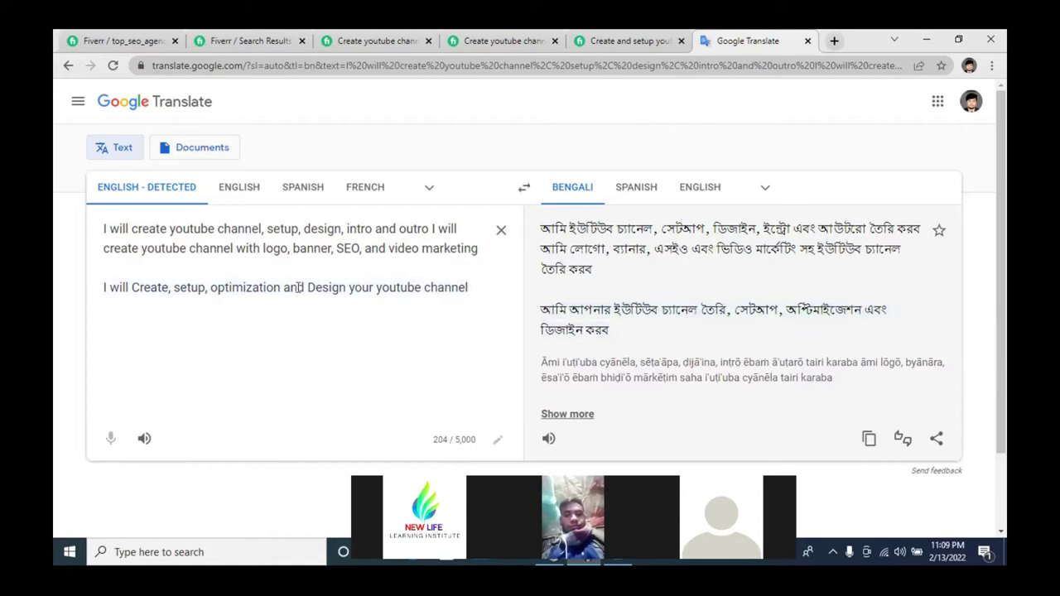
Step: Add a copy of the title ending 'in 24 hours' below it, separated by a blank line
{"action": "triple_click", "coordinate": [131, 288]}
{"action": "key", "text": "ctrl+c"}
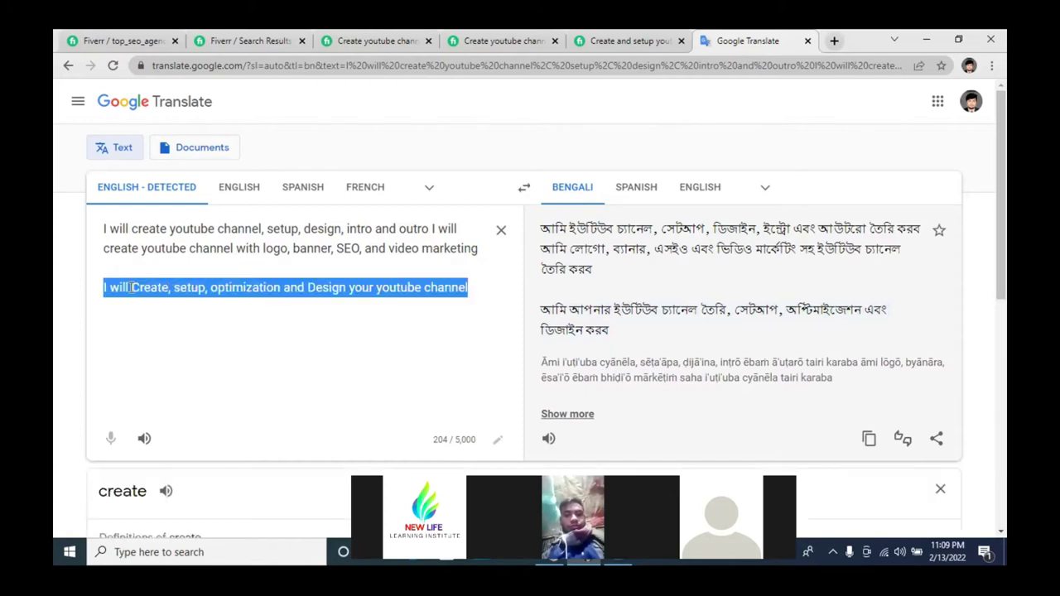
{"action": "left_click", "coordinate": [137, 306]}
{"action": "key", "text": "Return"}
{"action": "key", "text": "ctrl+v"}
{"action": "type", "text": "in 2"}
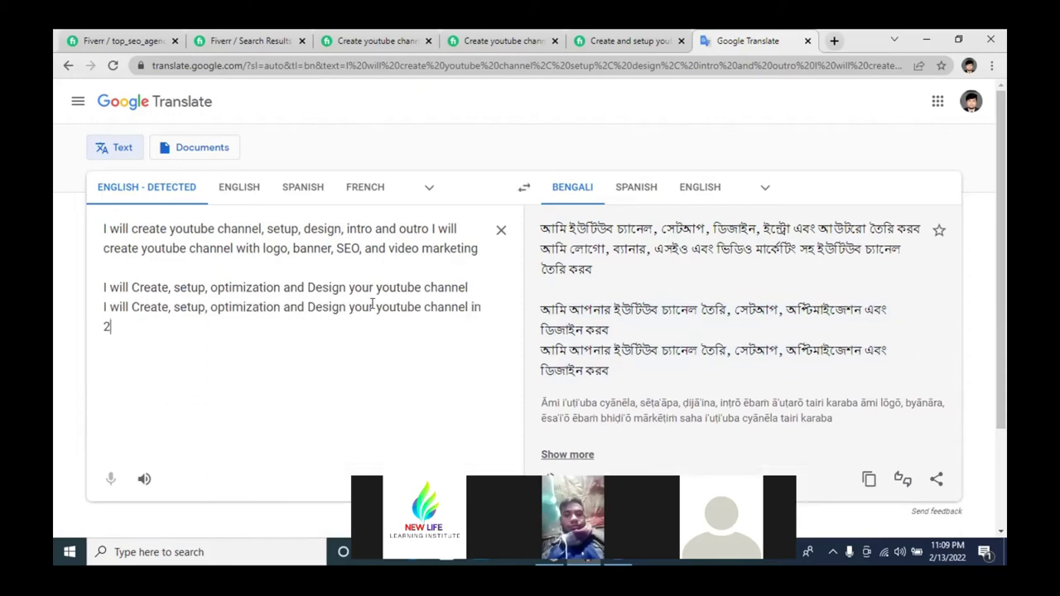
{"action": "type", "text": "4 hours"}
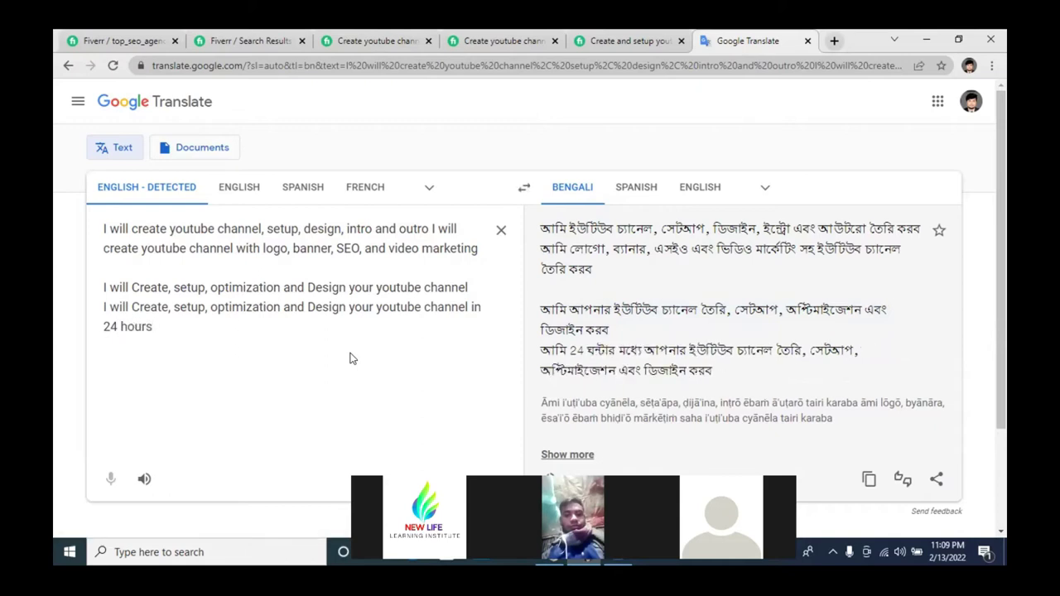
{"action": "left_click", "coordinate": [478, 284]}
{"action": "key", "text": "Return"}
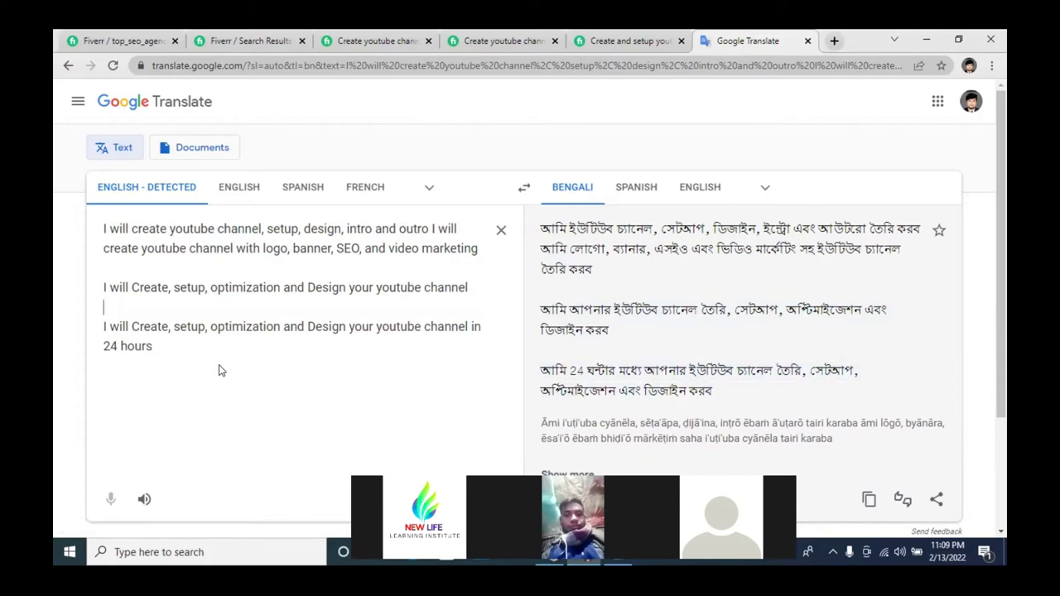
Step: Paste another copy of the title line and cut the 'and' before 'Design'
{"action": "triple_click", "coordinate": [152, 330]}
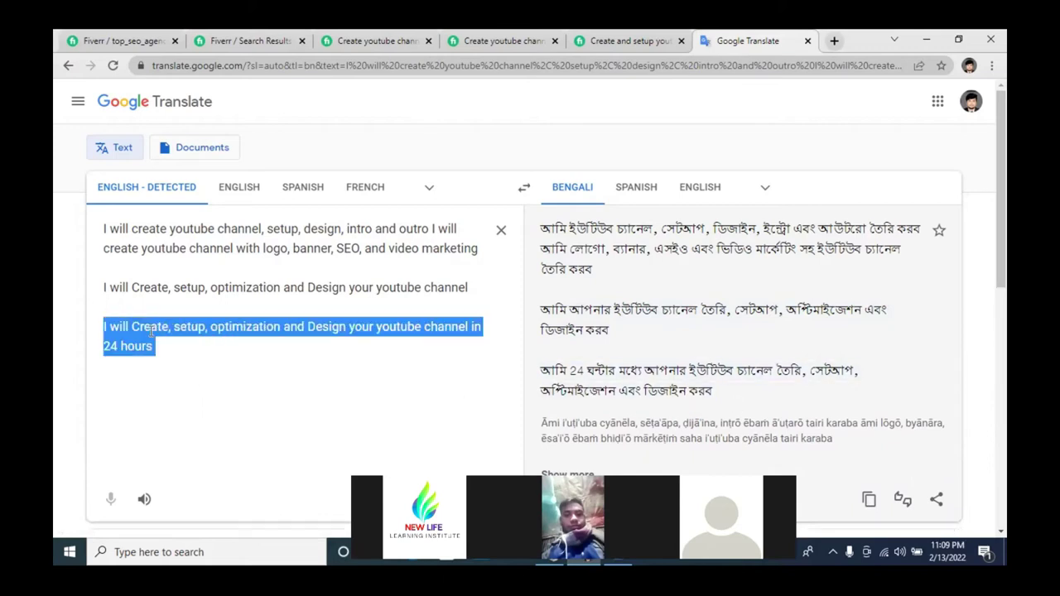
{"action": "triple_click", "coordinate": [181, 288]}
{"action": "key", "text": "ctrl+c"}
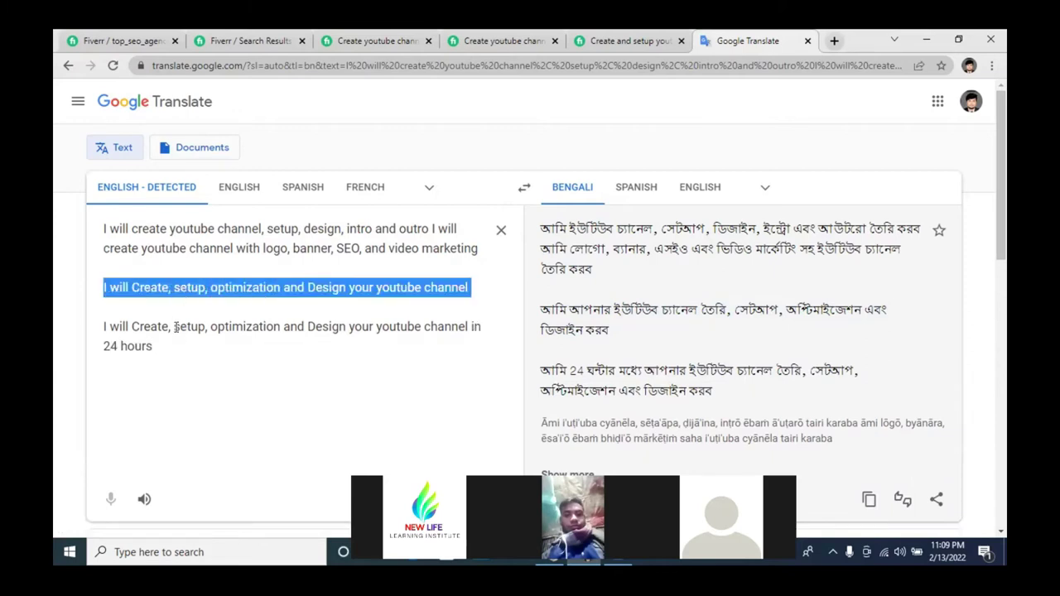
{"action": "left_click", "coordinate": [160, 308]}
{"action": "key", "text": "ctrl+v"}
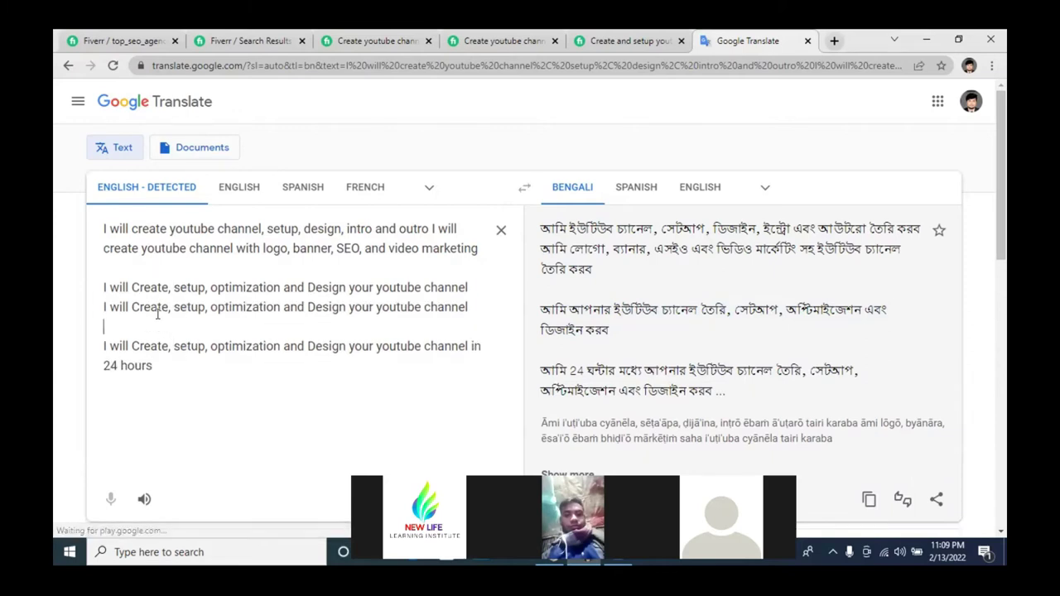
{"action": "double_click", "coordinate": [236, 307]}
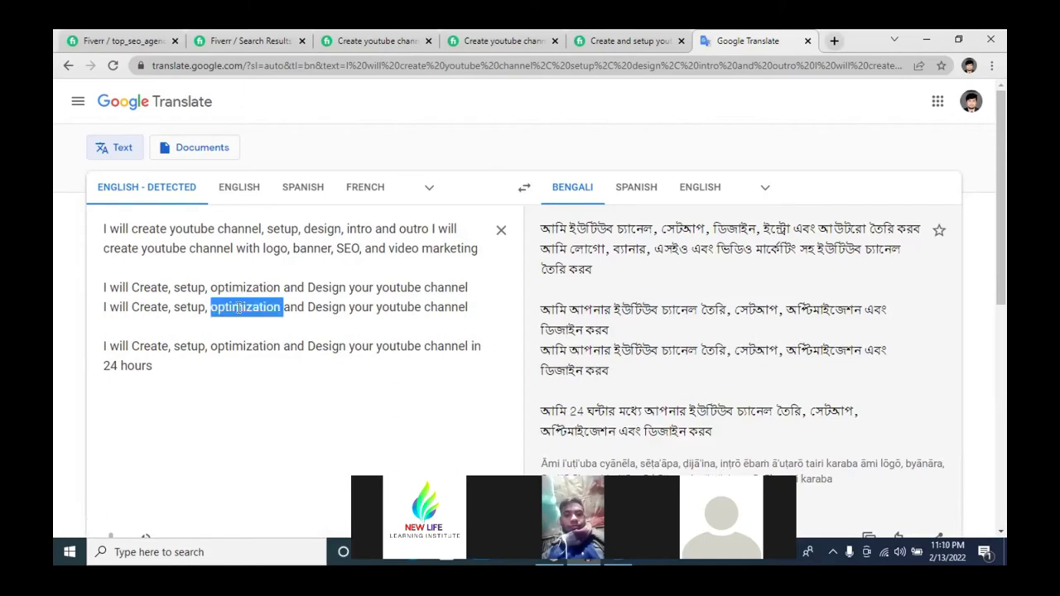
{"action": "double_click", "coordinate": [327, 308]}
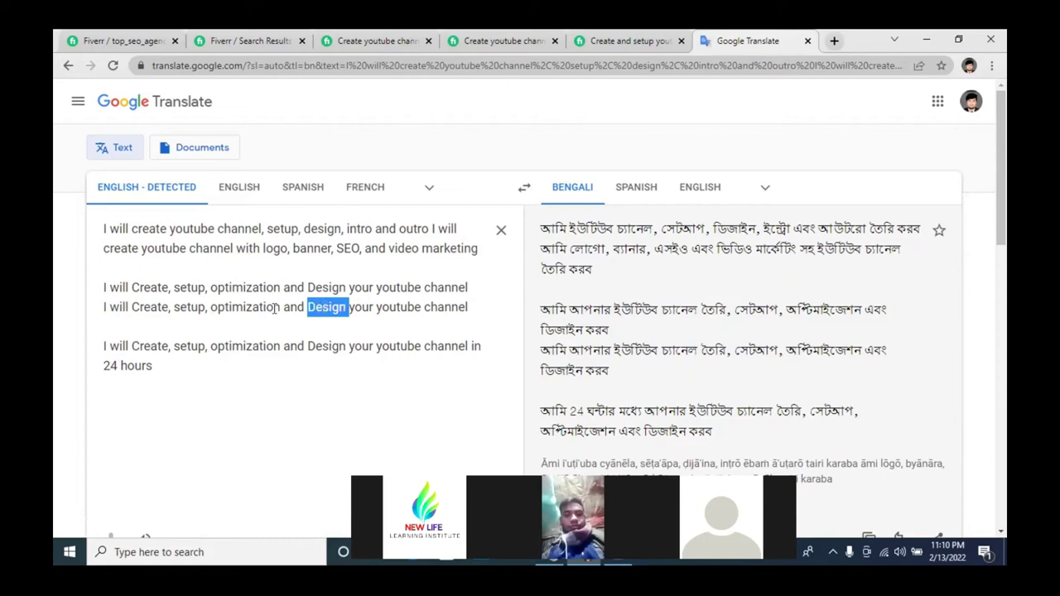
{"action": "double_click", "coordinate": [323, 307]}
{"action": "left_click", "coordinate": [305, 308]}
{"action": "left_click_drag", "start_coordinate": [304, 307], "coordinate": [283, 308]}
{"action": "right_click", "coordinate": [286, 307]}
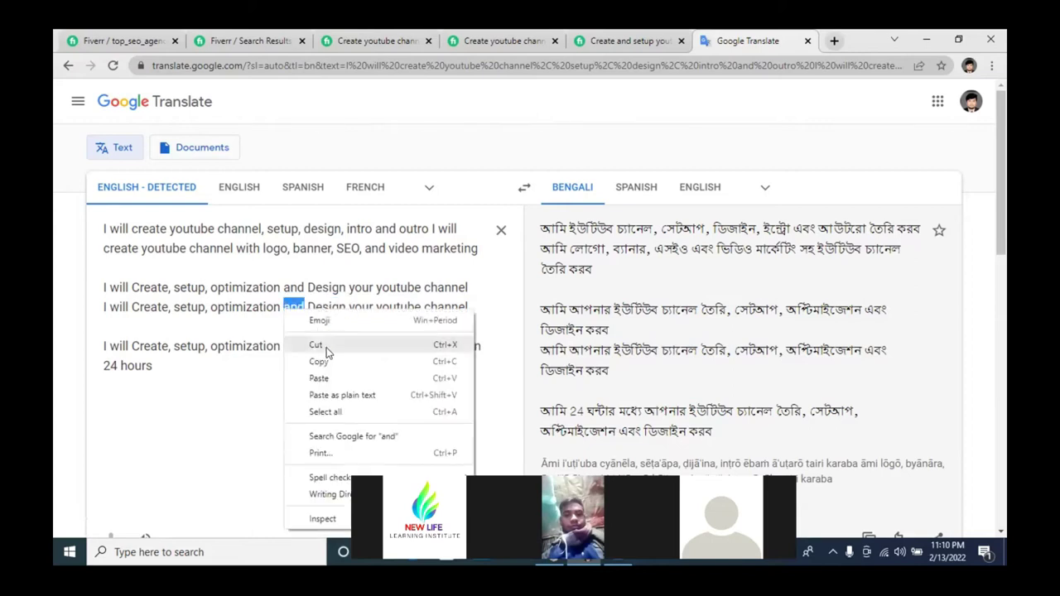
{"action": "left_click", "coordinate": [323, 343]}
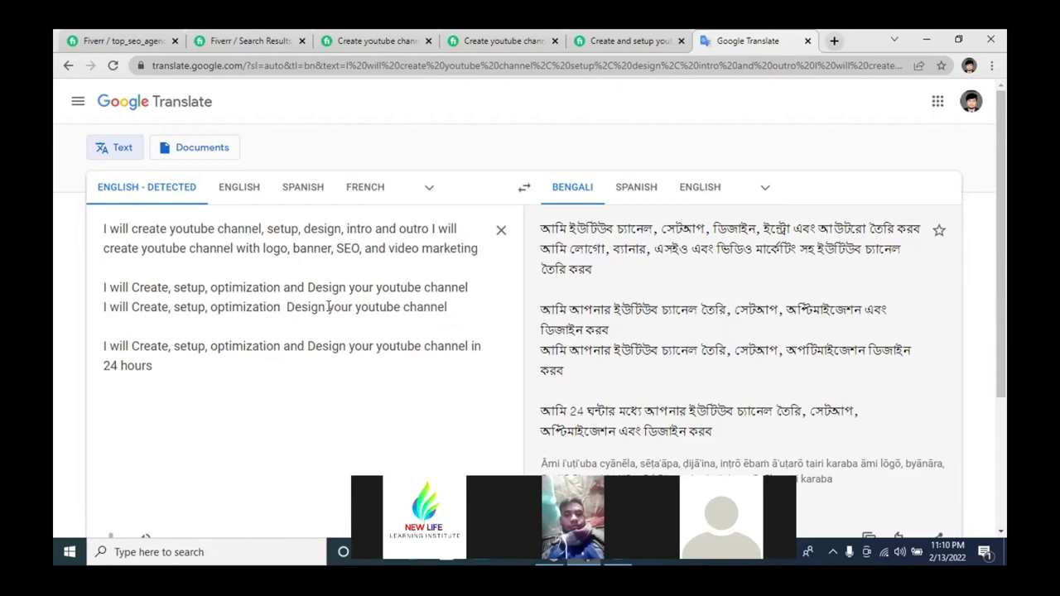
Step: Reword the copy to 'optimization, Design and manage your youtube channel' and space it apart
{"action": "left_click", "coordinate": [328, 307]}
{"action": "left_click", "coordinate": [282, 307]}
{"action": "type", "text": ","}
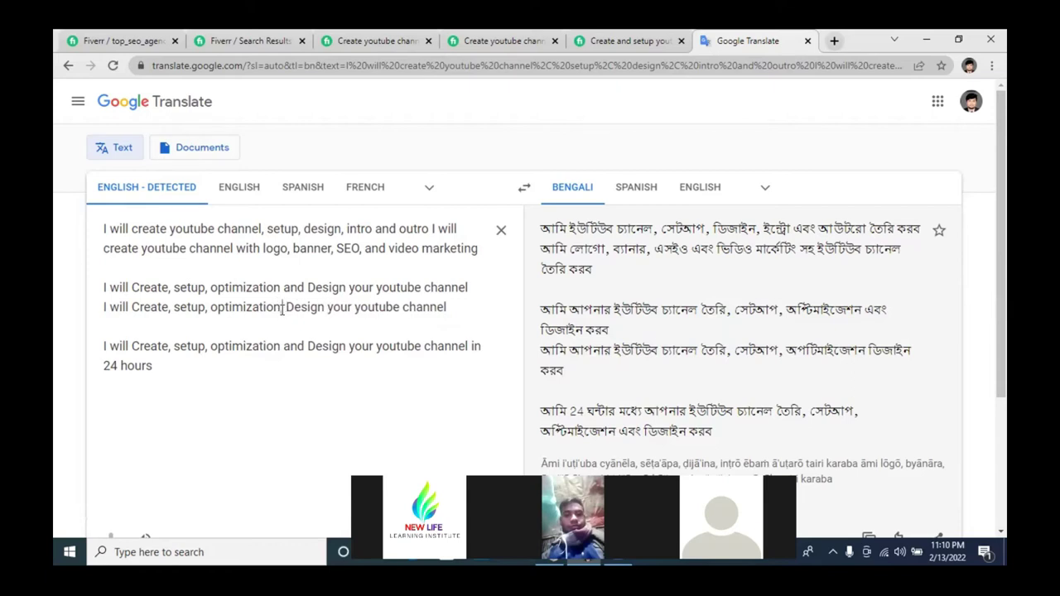
{"action": "left_click", "coordinate": [322, 308]}
{"action": "type", "text": "and"}
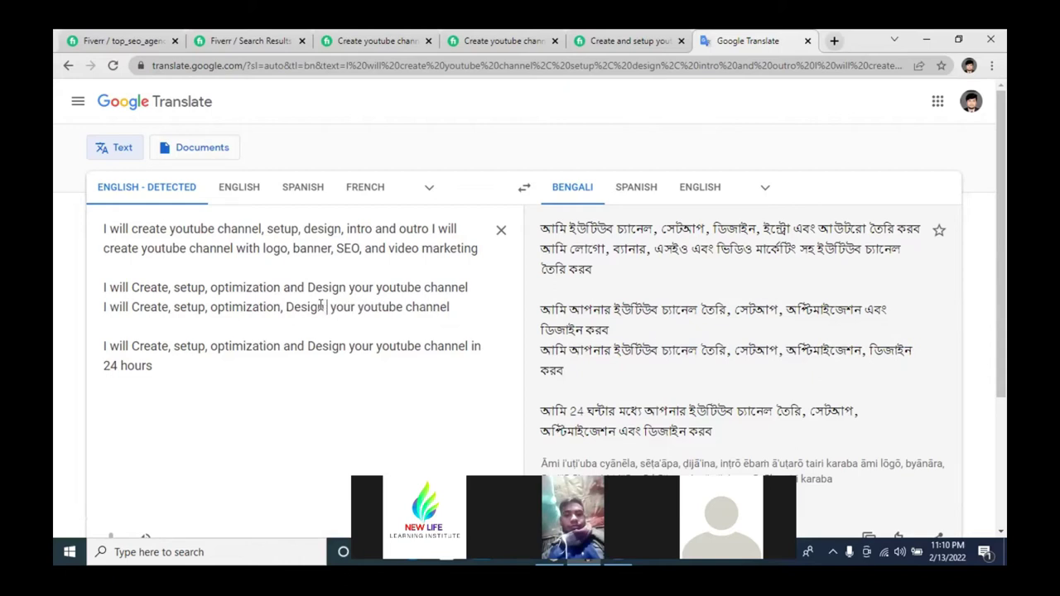
{"action": "type", "text": " manage"}
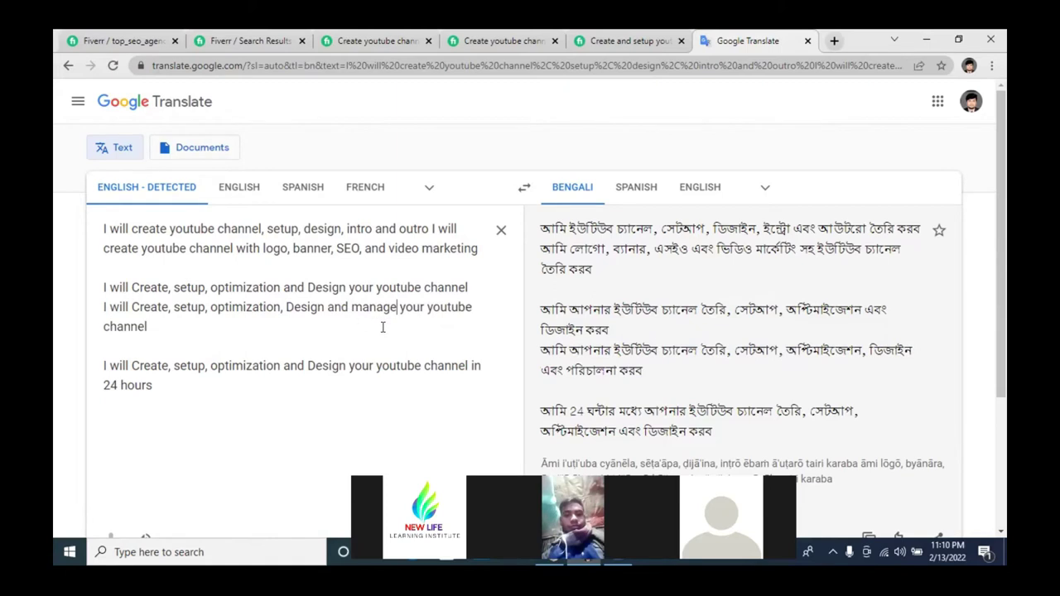
{"action": "left_click", "coordinate": [474, 288]}
{"action": "key", "text": "Return"}
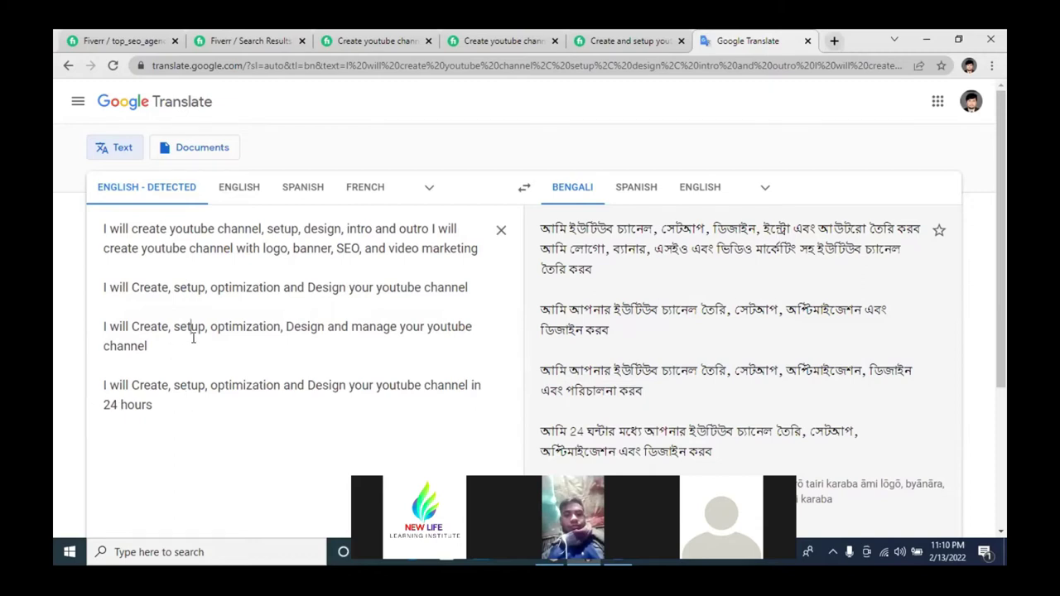
Step: Insert a blank line before the second title variant
{"action": "left_click", "coordinate": [192, 334]}
{"action": "left_click", "coordinate": [104, 287]}
{"action": "key", "text": "Return"}
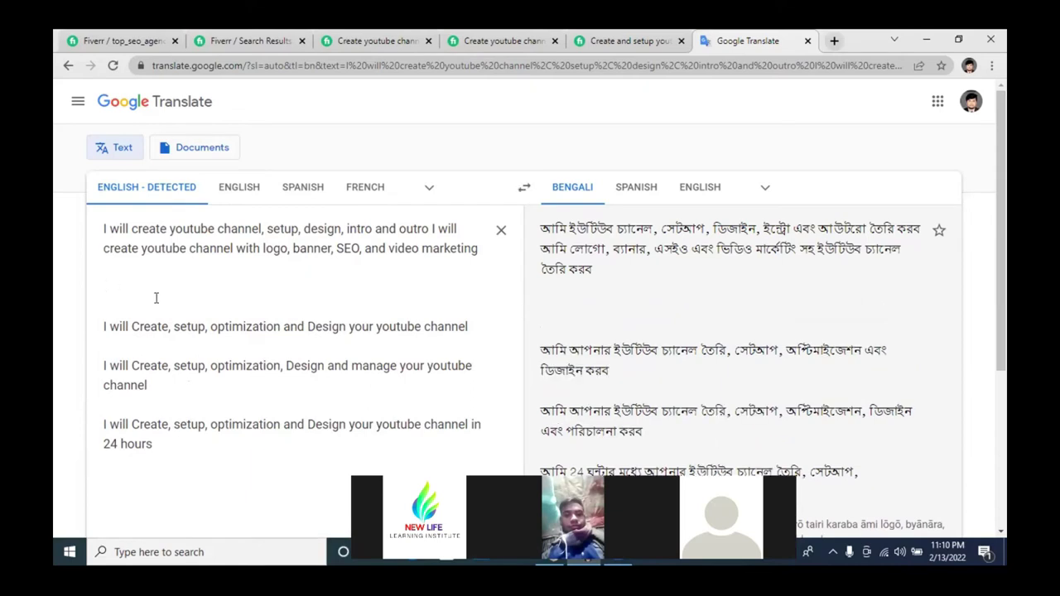
{"action": "double_click", "coordinate": [245, 365]}
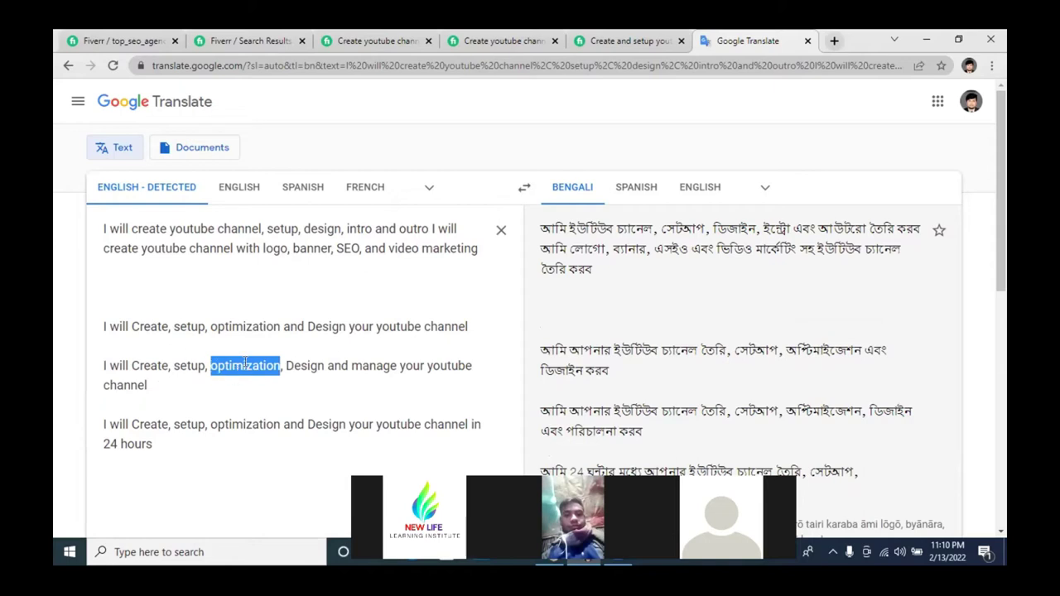
{"action": "left_click_drag", "start_coordinate": [328, 365], "coordinate": [369, 366]}
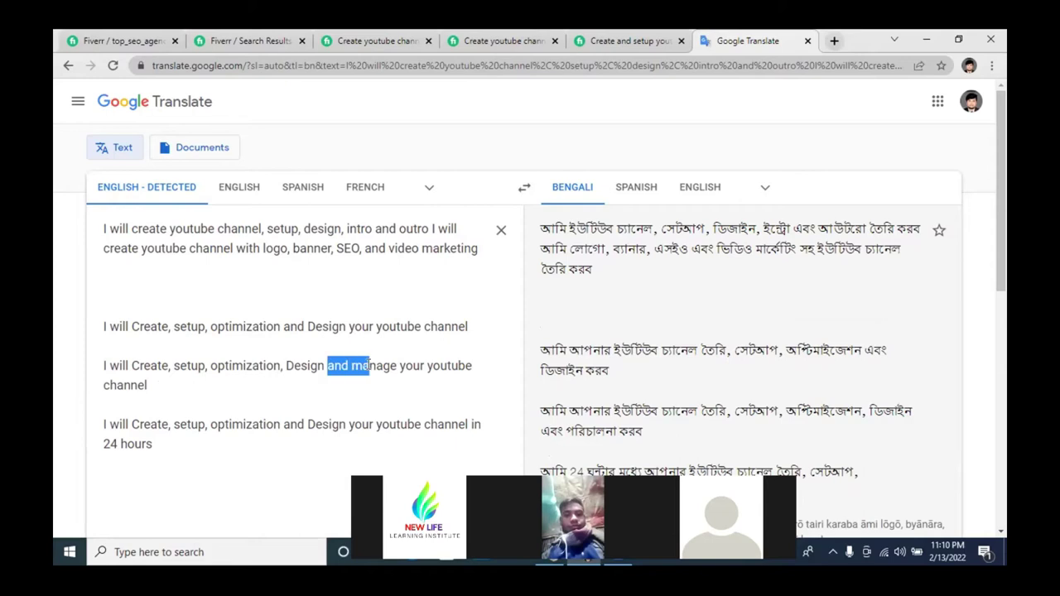
{"action": "left_click", "coordinate": [183, 302]}
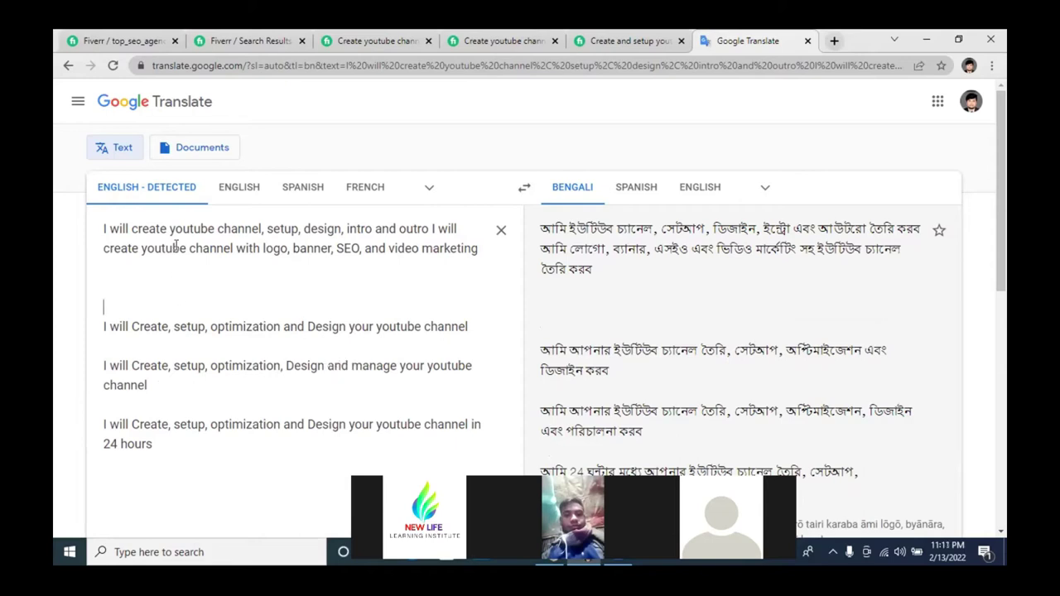
Step: Split the first line after 'outro' and type 'I will create youtube channel with Logo, banner, art, intro and outro'
{"action": "left_click", "coordinate": [430, 229]}
{"action": "key", "text": "Return"}
{"action": "key", "text": "Return"}
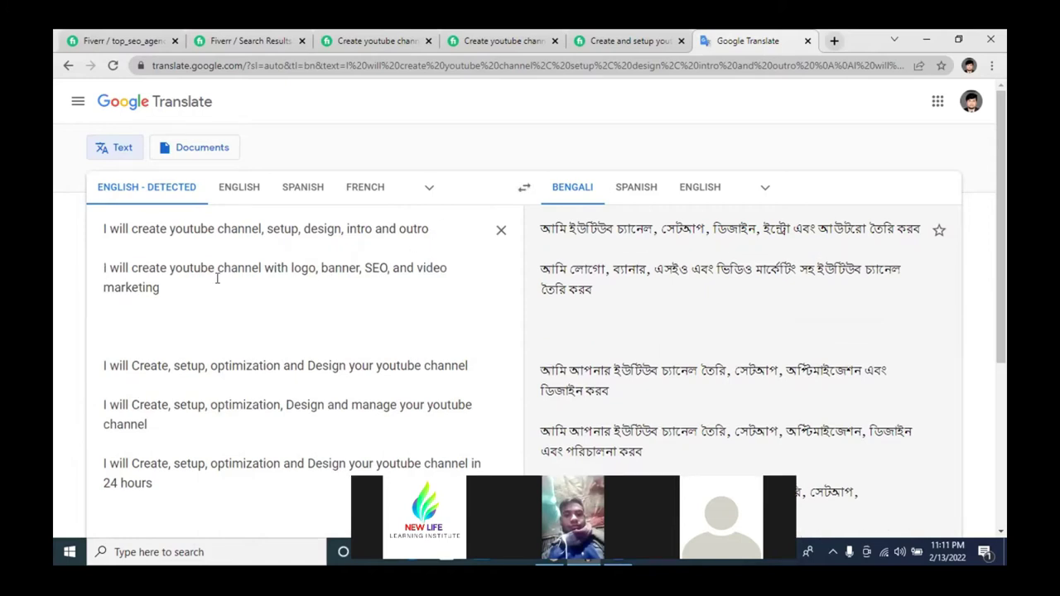
{"action": "triple_click", "coordinate": [200, 276]}
{"action": "left_click", "coordinate": [108, 322]}
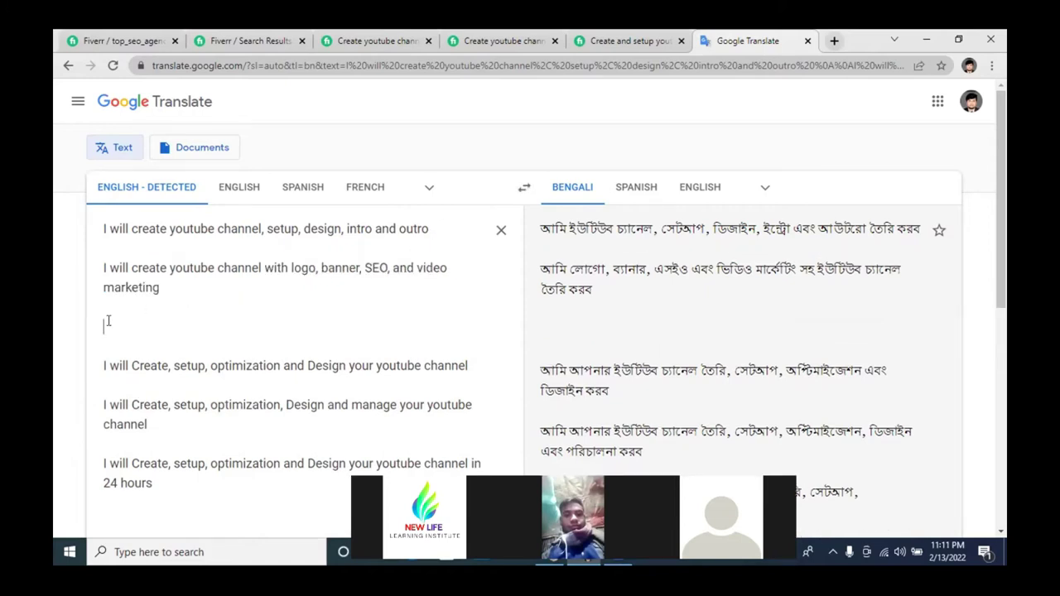
{"action": "type", "text": "I will create "}
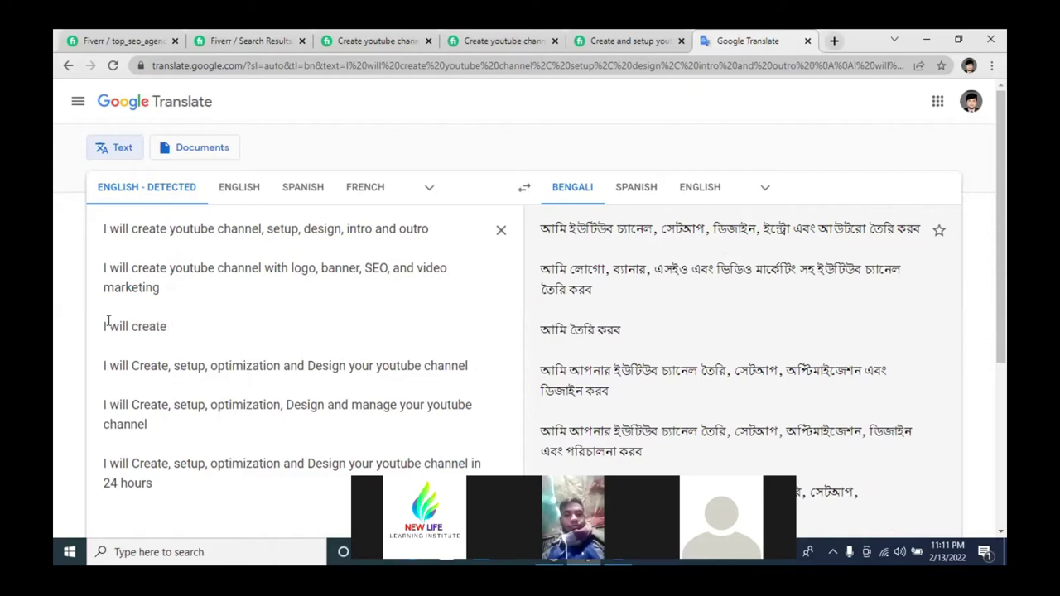
{"action": "type", "text": "youtube channel"}
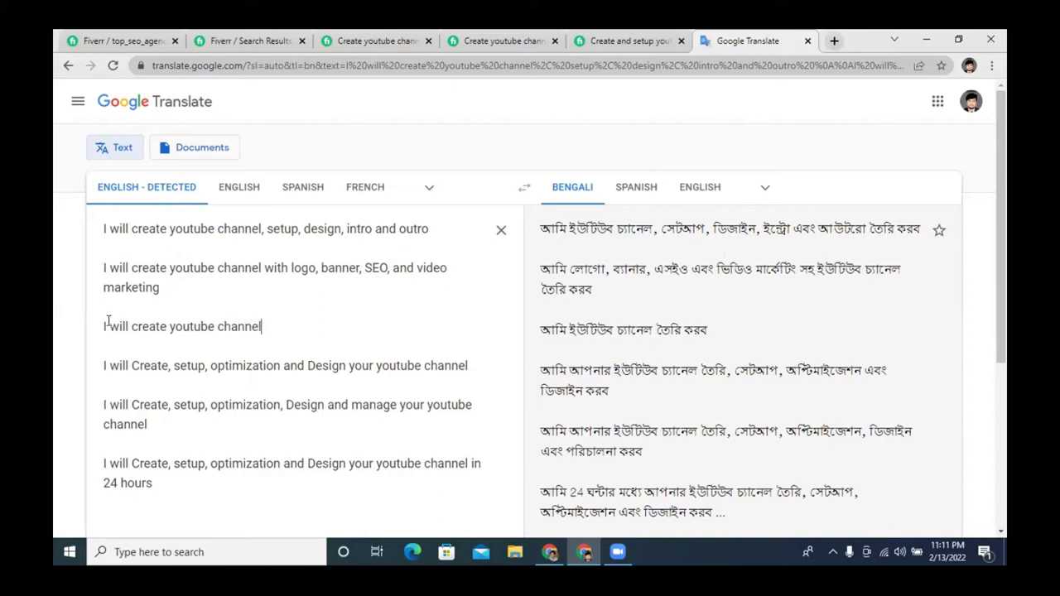
{"action": "type", "text": "witth"}
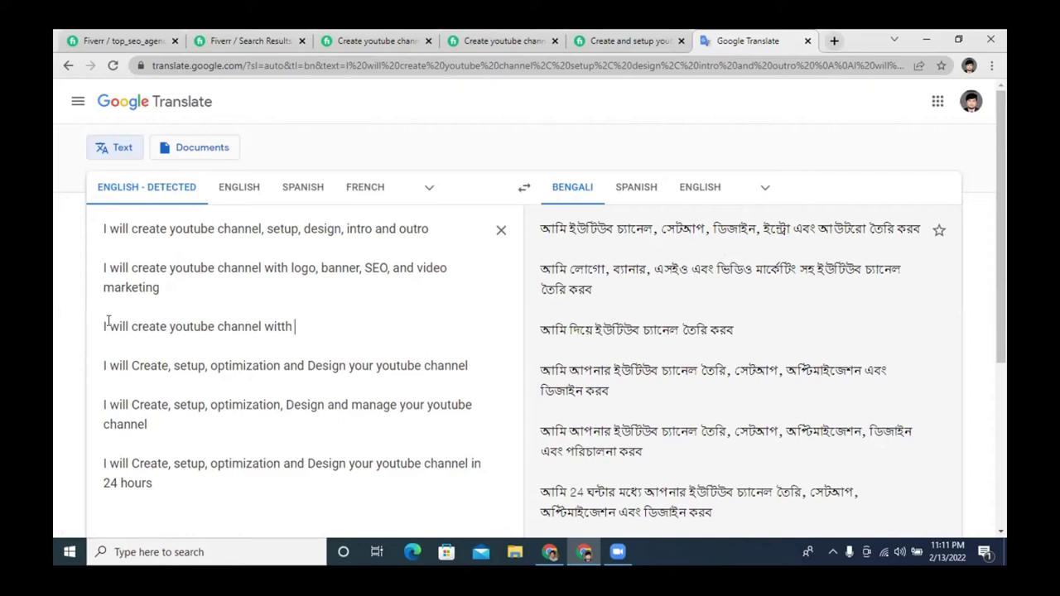
{"action": "key", "text": "BackSpace"}
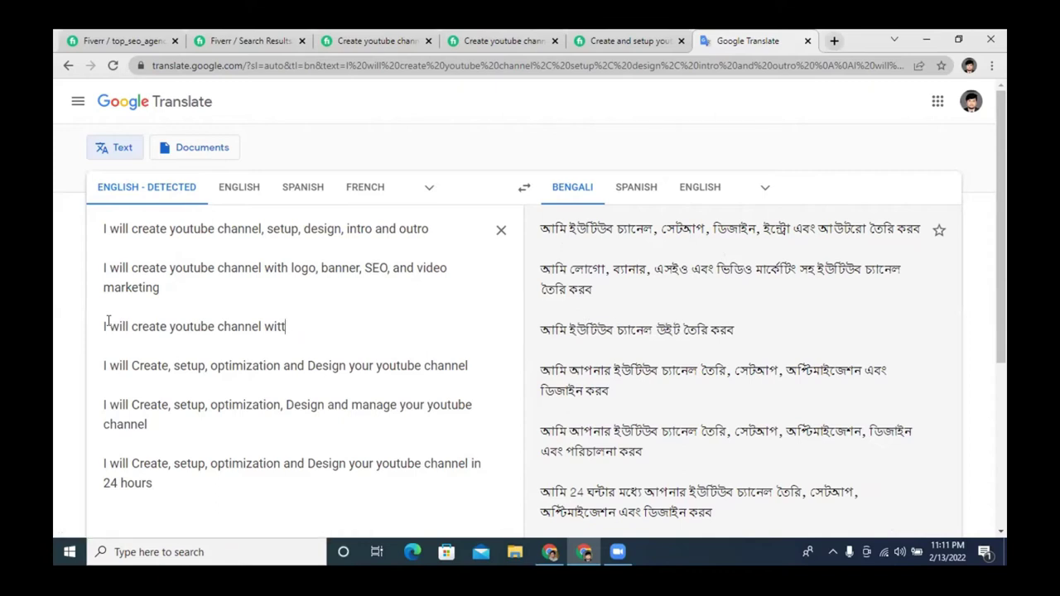
{"action": "key", "text": "BackSpace"}
{"action": "type", "text": "h"}
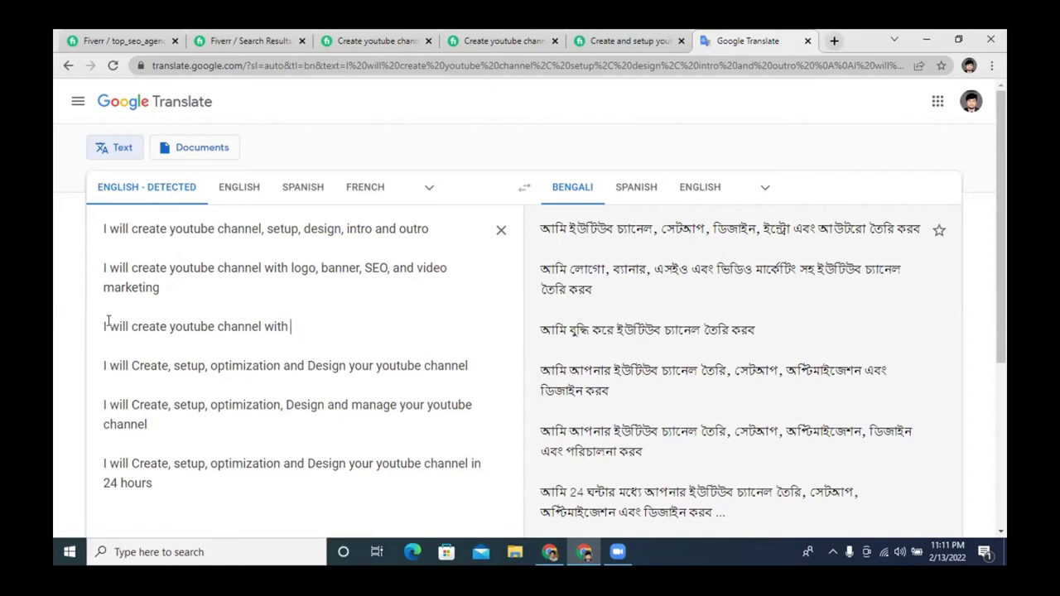
{"action": "type", "text": " Logo"}
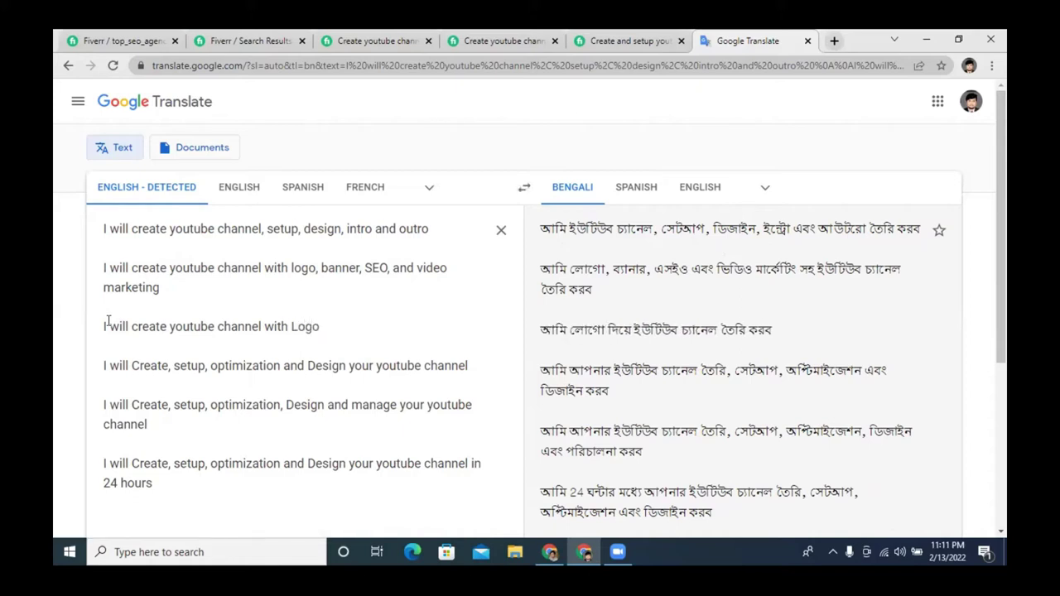
{"action": "type", "text": ", banner,"}
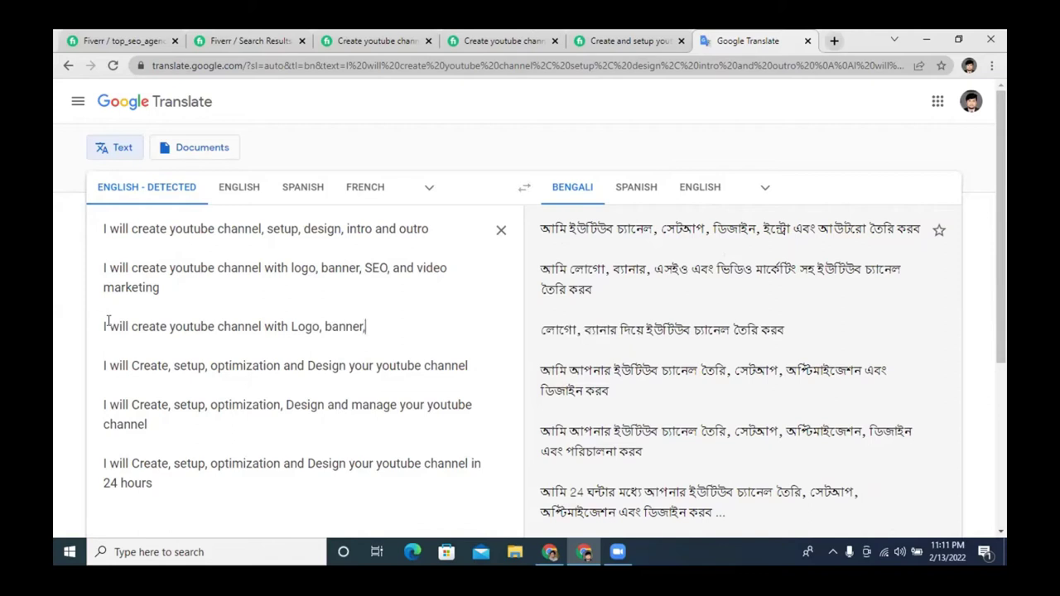
{"action": "type", "text": " art,"}
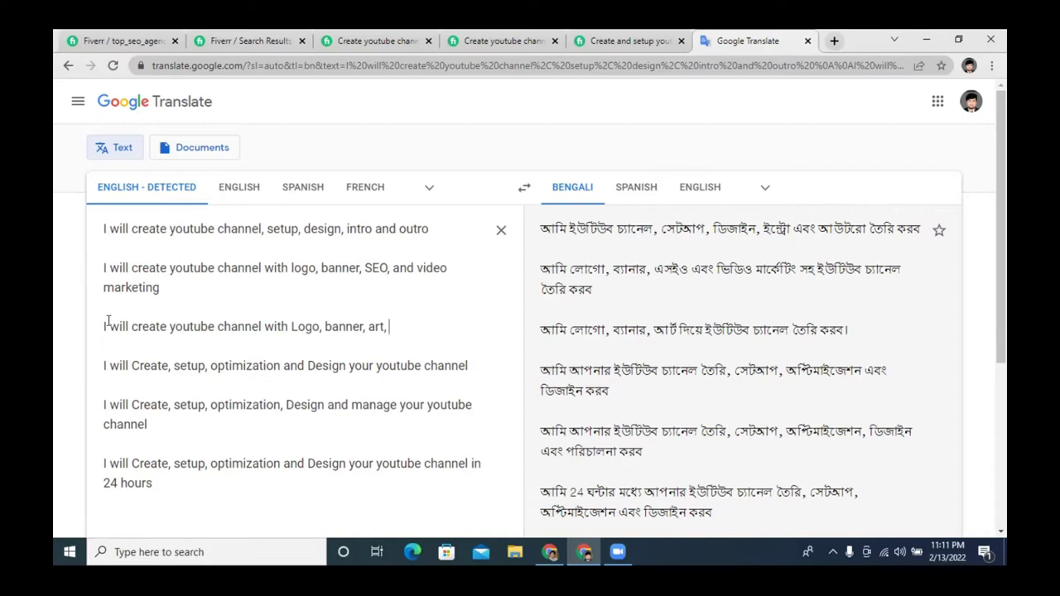
{"action": "type", "text": "intro"}
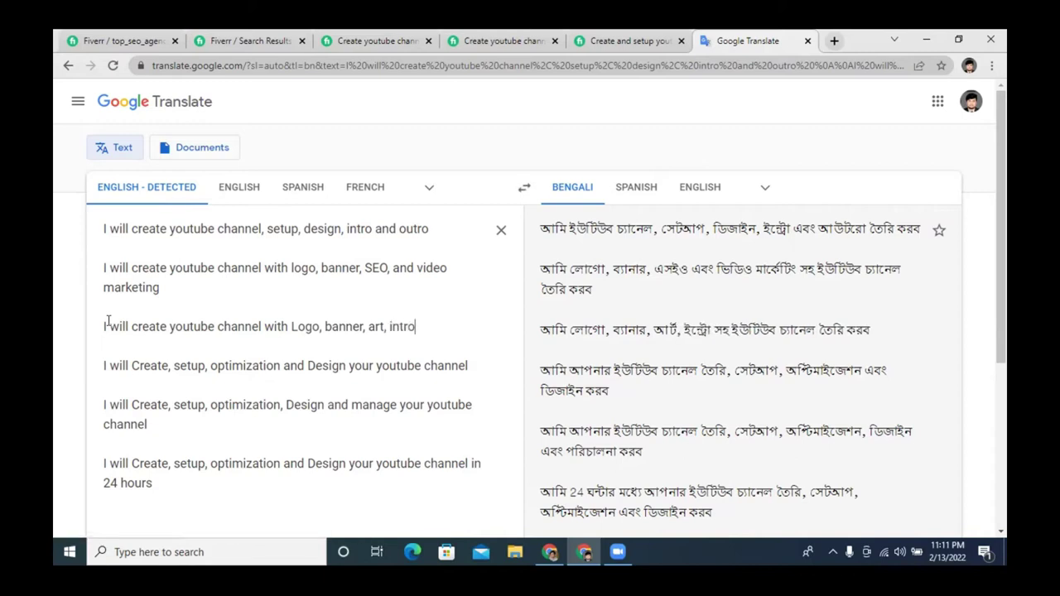
{"action": "type", "text": " a"}
{"action": "type", "text": "nd "}
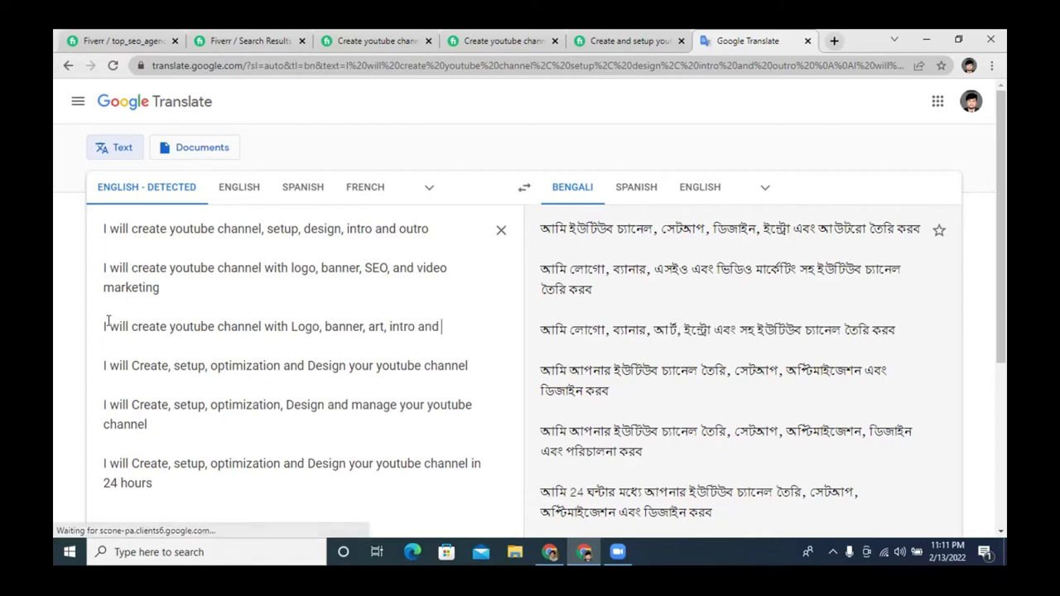
{"action": "type", "text": "out"}
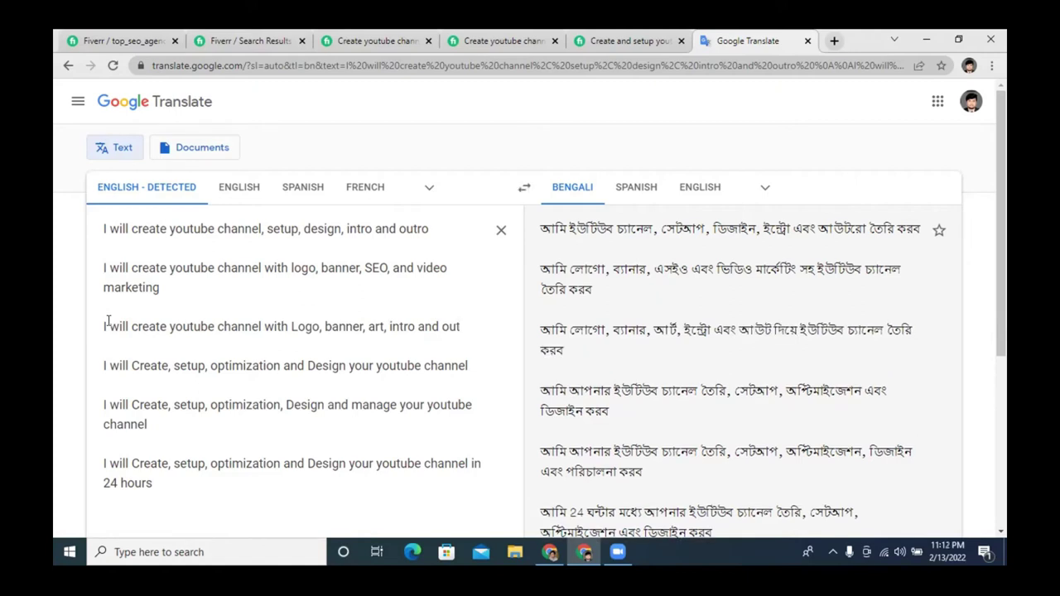
{"action": "type", "text": "ro"}
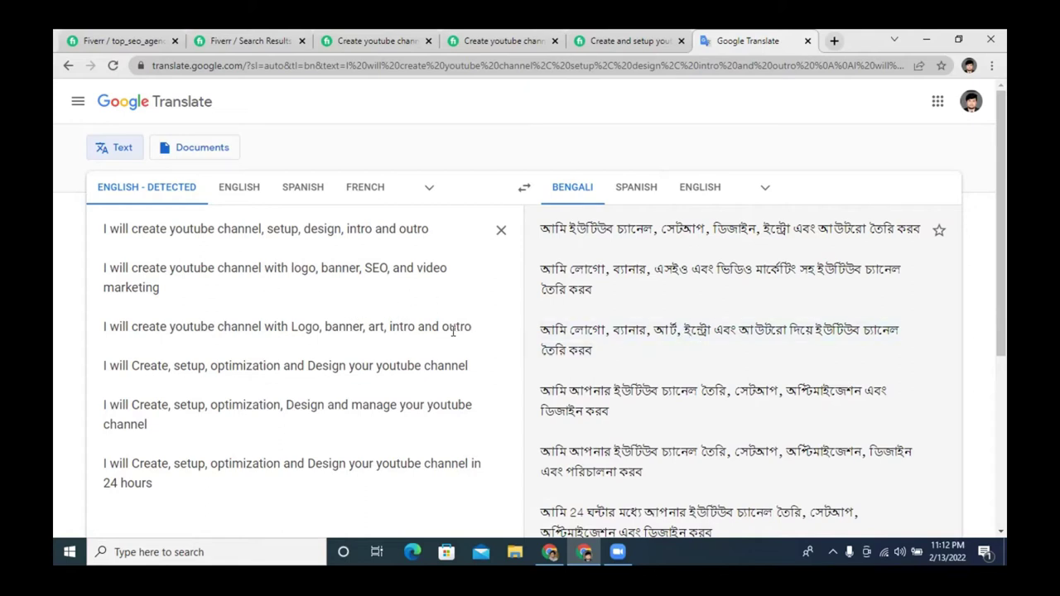
{"action": "double_click", "coordinate": [259, 329]}
{"action": "triple_click", "coordinate": [259, 329]}
{"action": "key", "text": "ctrl+c"}
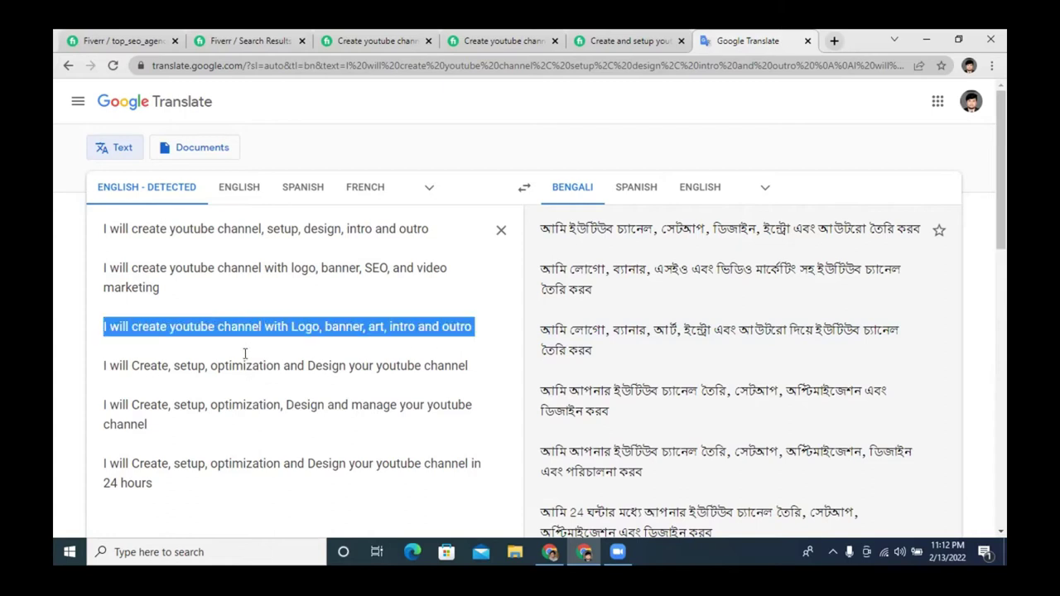
Step: Duplicate the Logo, banner line and reword the copy to end ', intro, outro and manage'
{"action": "left_click", "coordinate": [233, 350]}
{"action": "key", "text": "ctrl+v"}
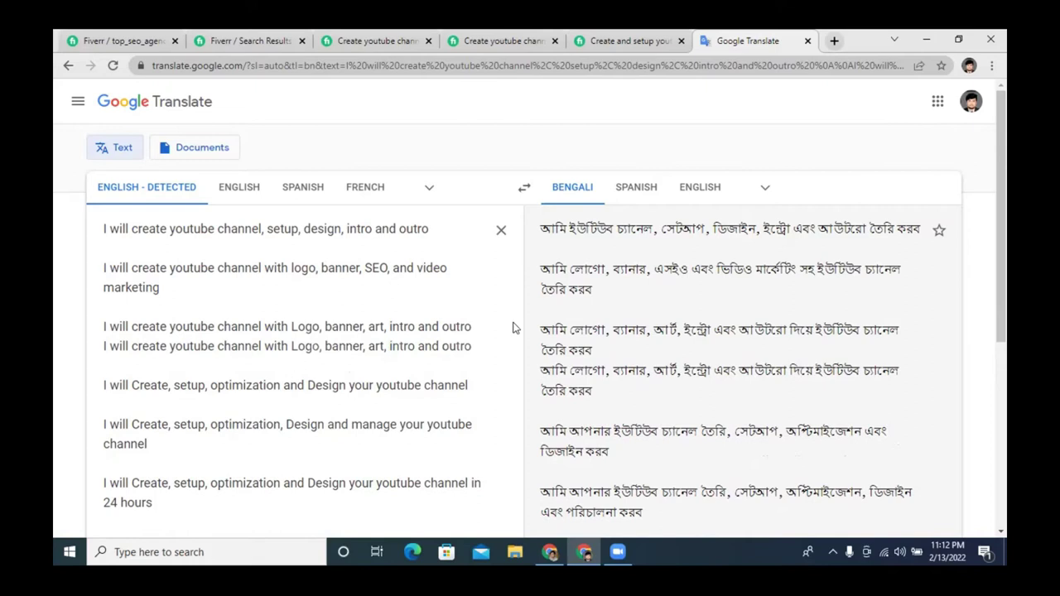
{"action": "left_click", "coordinate": [473, 326]}
{"action": "key", "text": "Return"}
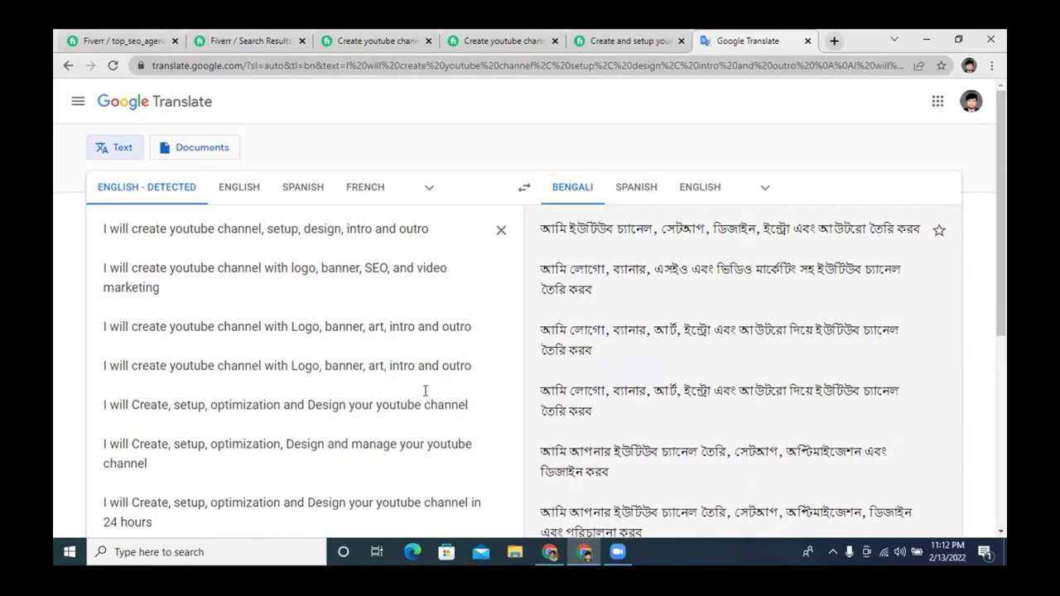
{"action": "left_click", "coordinate": [438, 366]}
{"action": "left_click_drag", "start_coordinate": [442, 365], "coordinate": [415, 367]}
{"action": "type", "text": ","}
{"action": "left_click", "coordinate": [459, 366]}
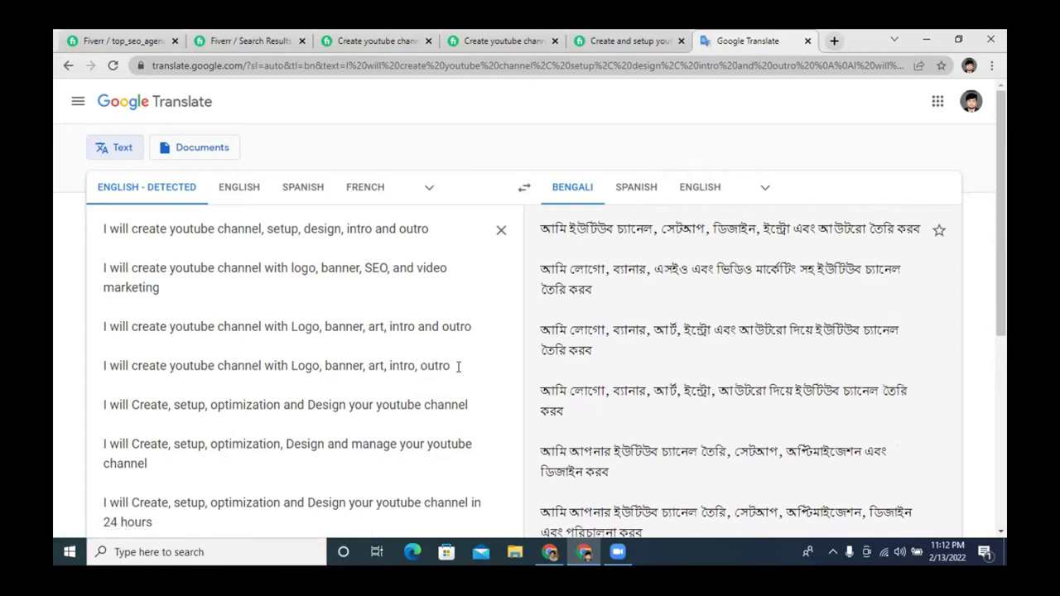
{"action": "type", "text": "and"}
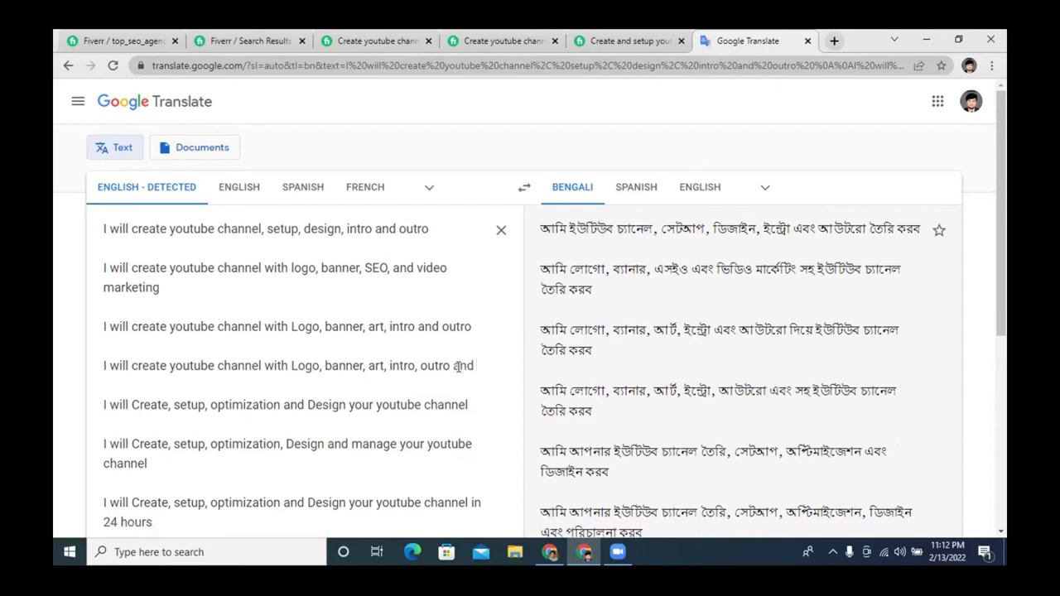
{"action": "type", "text": " manage"}
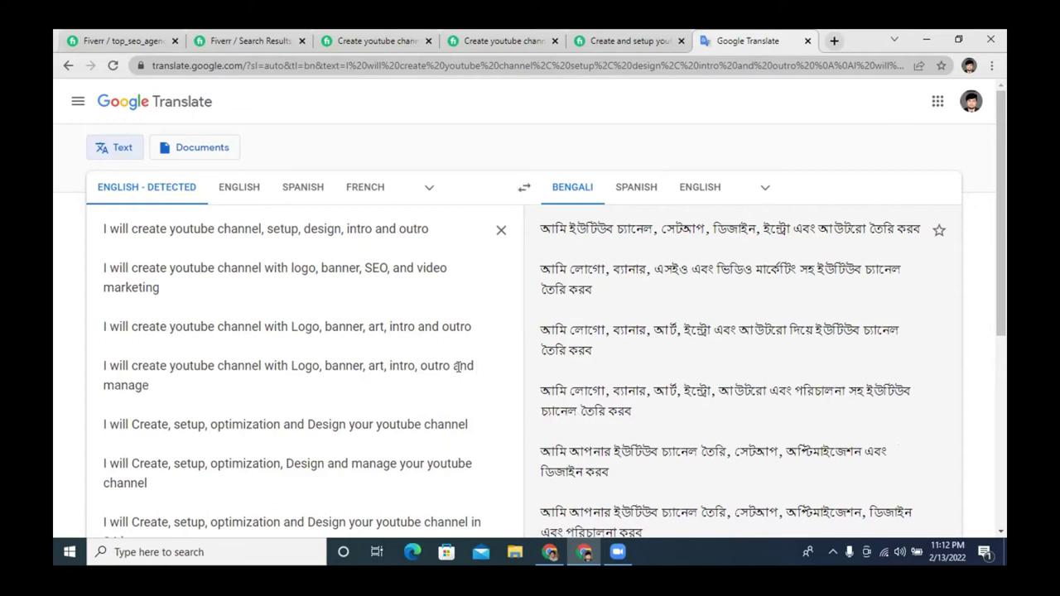
Step: Add another copy ending 'and SEO' instead of 'manage', then select the first two title lines
{"action": "triple_click", "coordinate": [171, 375]}
{"action": "key", "text": "ctrl+c"}
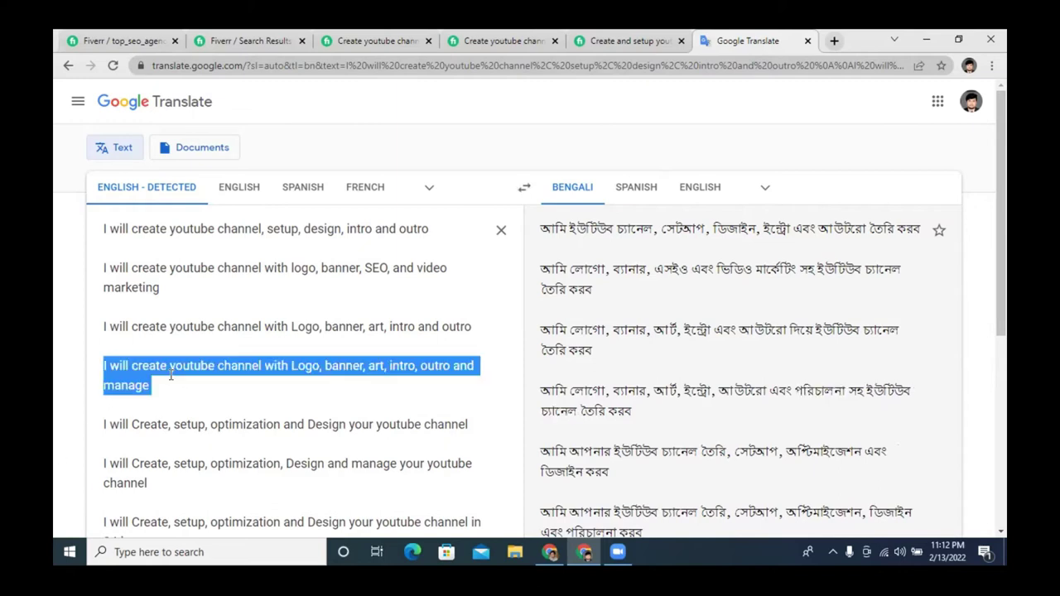
{"action": "left_click", "coordinate": [168, 385]}
{"action": "key", "text": "Return"}
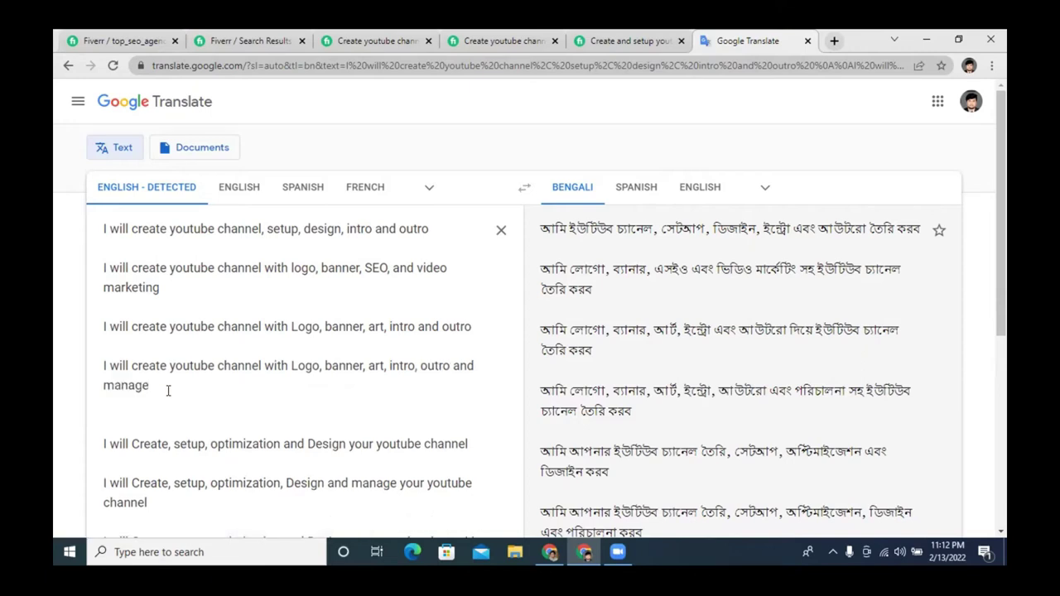
{"action": "key", "text": "ctrl+v"}
{"action": "key", "text": "Return"}
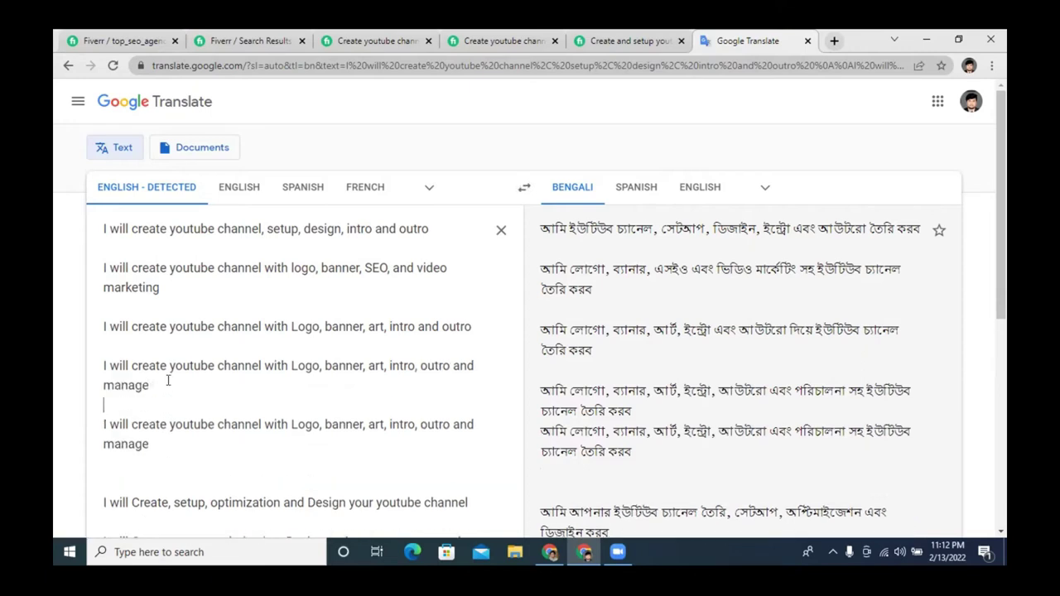
{"action": "double_click", "coordinate": [128, 444]}
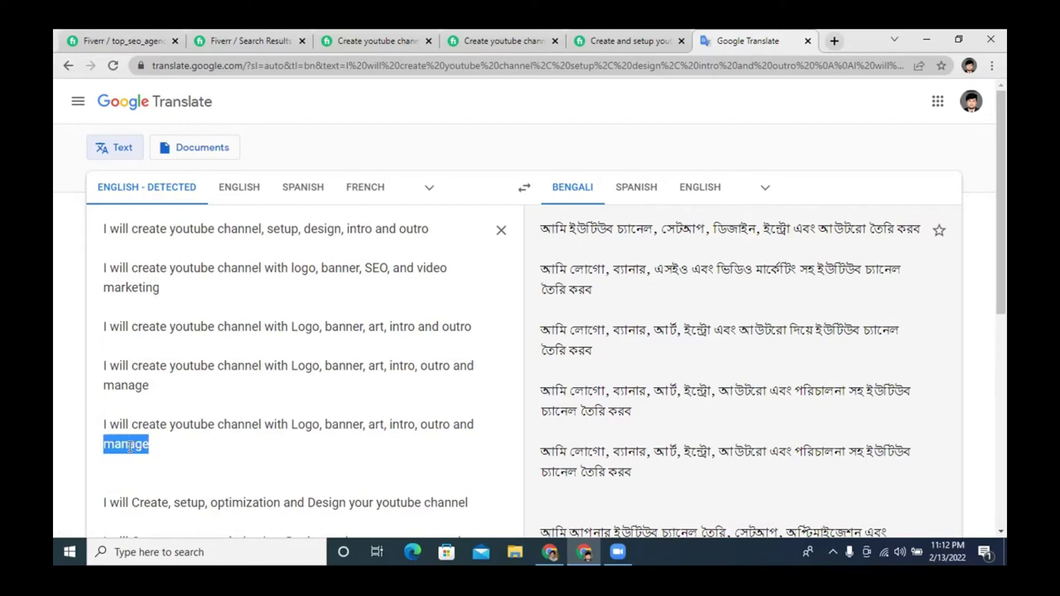
{"action": "type", "text": "SEO"}
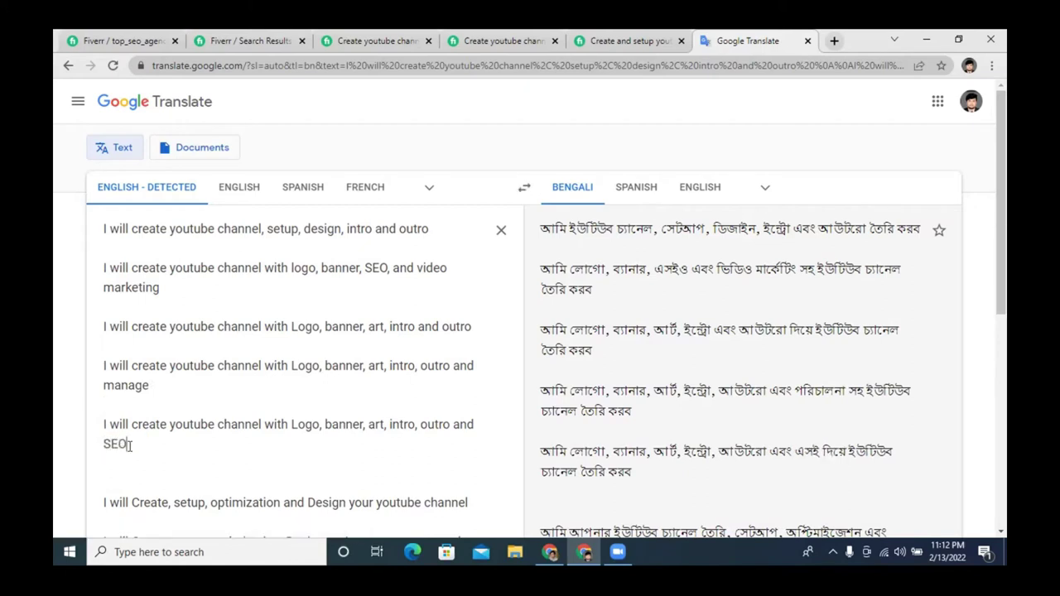
{"action": "left_click_drag", "start_coordinate": [171, 288], "coordinate": [101, 238]}
{"action": "key", "text": "BackSpace"}
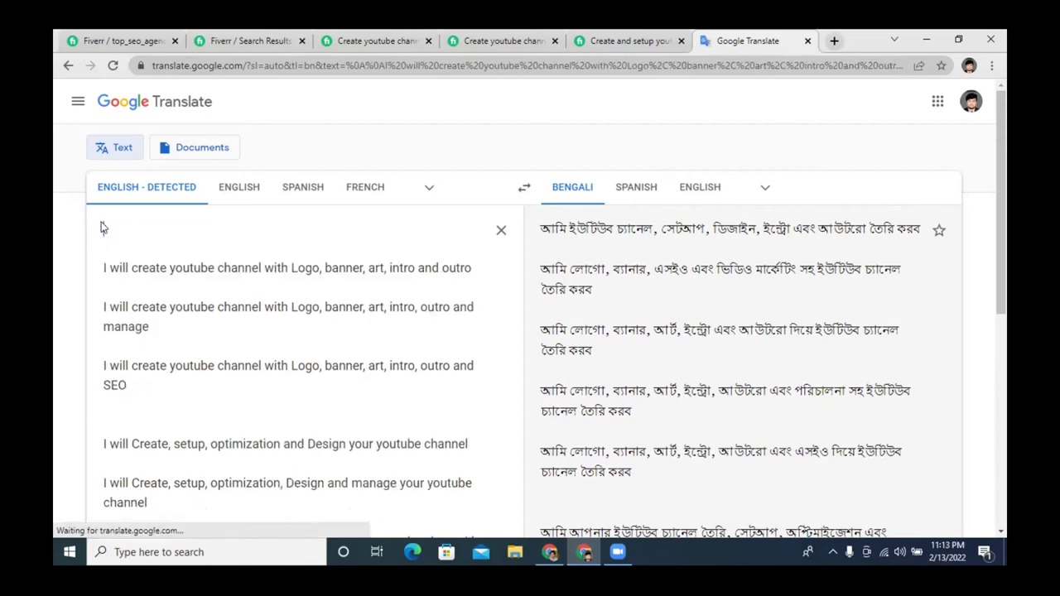
{"action": "scroll", "coordinate": [208, 227], "scroll_direction": "down", "scroll_amount": 3}
{"action": "scroll", "coordinate": [233, 331], "scroll_direction": "up", "scroll_amount": 2}
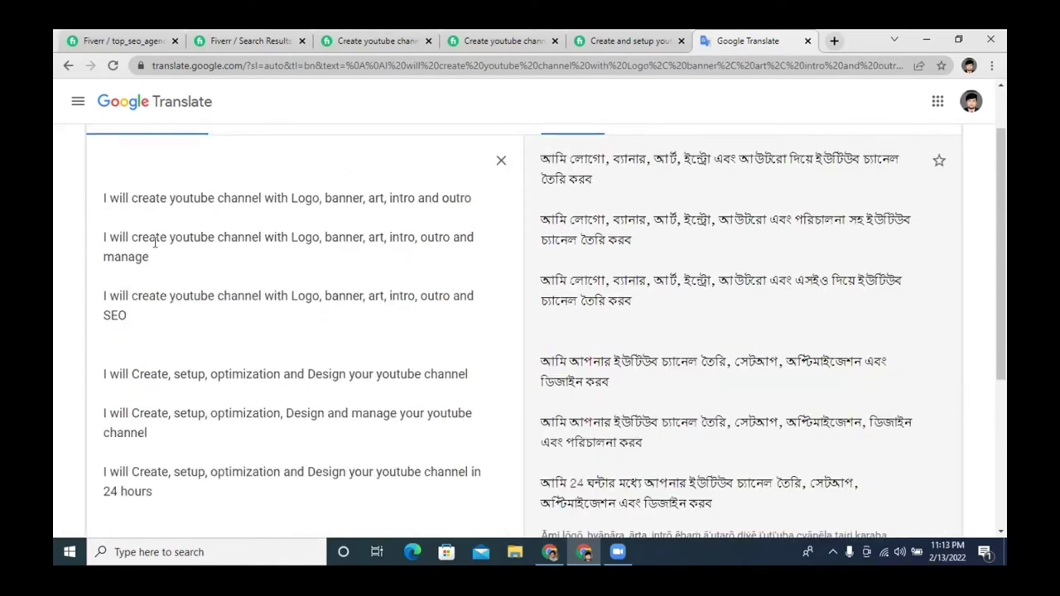
{"action": "scroll", "coordinate": [199, 452], "scroll_direction": "down", "scroll_amount": 2}
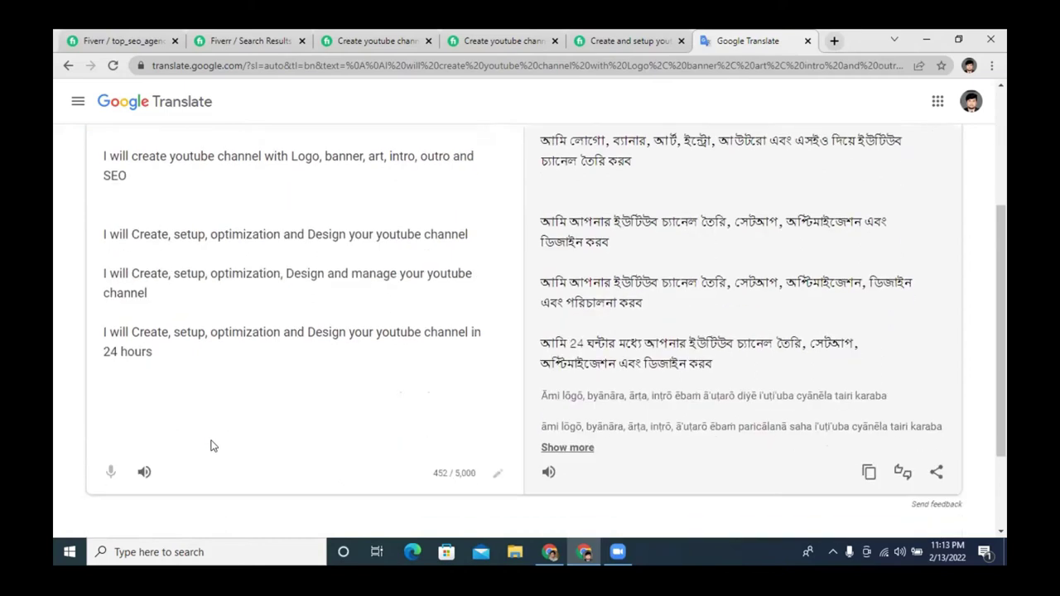
{"action": "scroll", "coordinate": [185, 437], "scroll_direction": "up", "scroll_amount": 1}
{"action": "left_click_drag", "start_coordinate": [170, 420], "coordinate": [100, 262]}
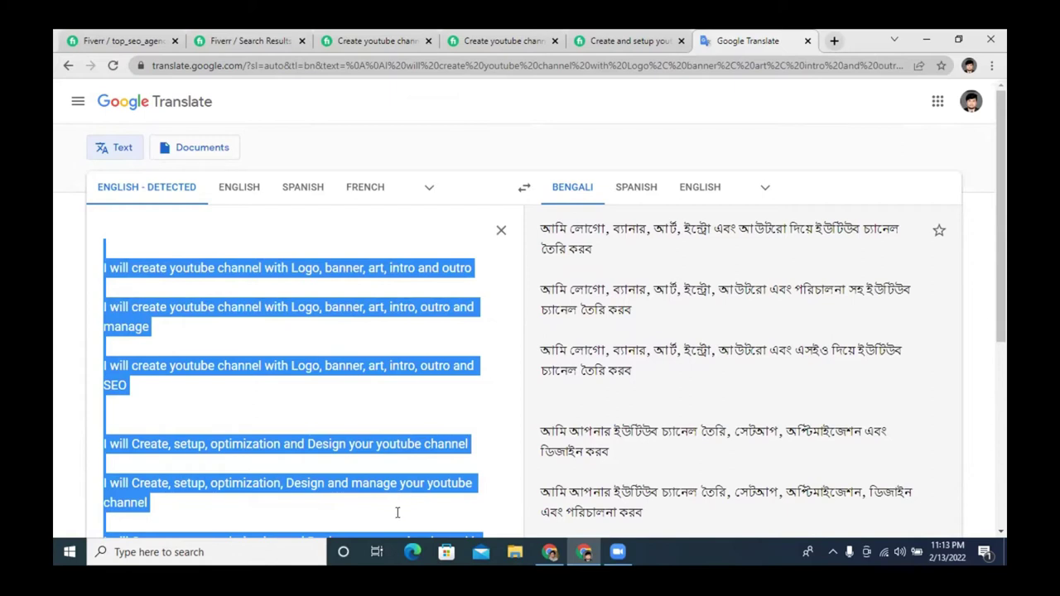
{"action": "key", "text": "alt+Tab"}
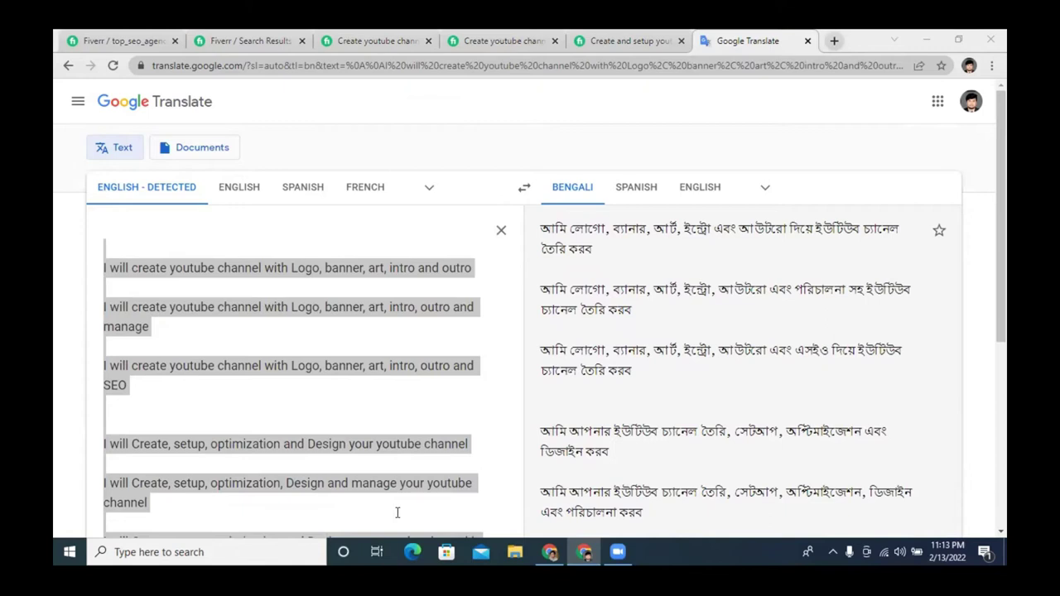
{"action": "scroll", "coordinate": [351, 379], "scroll_direction": "down", "scroll_amount": 1}
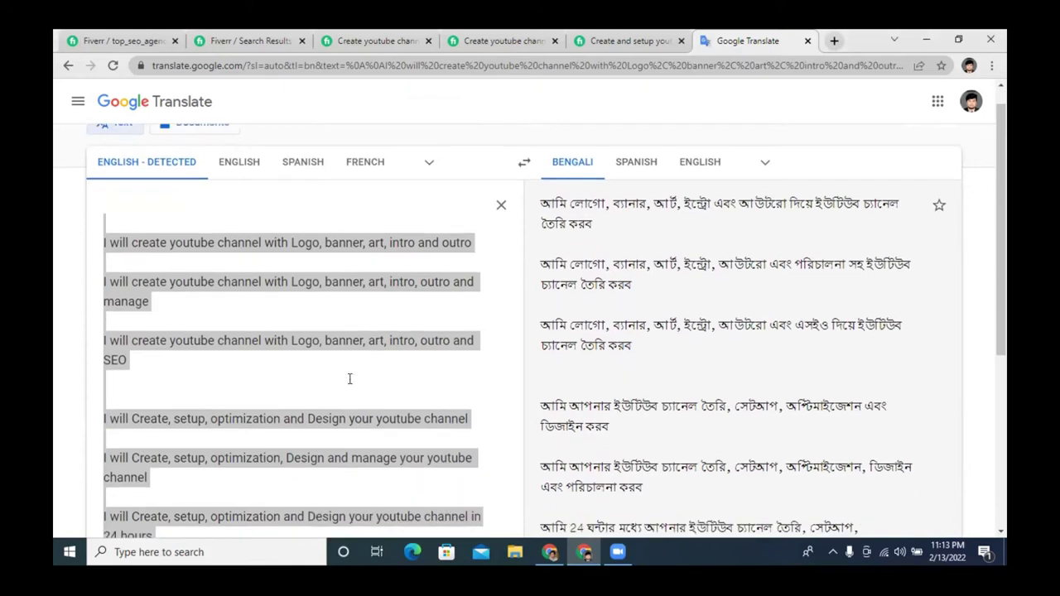
{"action": "left_click", "coordinate": [362, 337]}
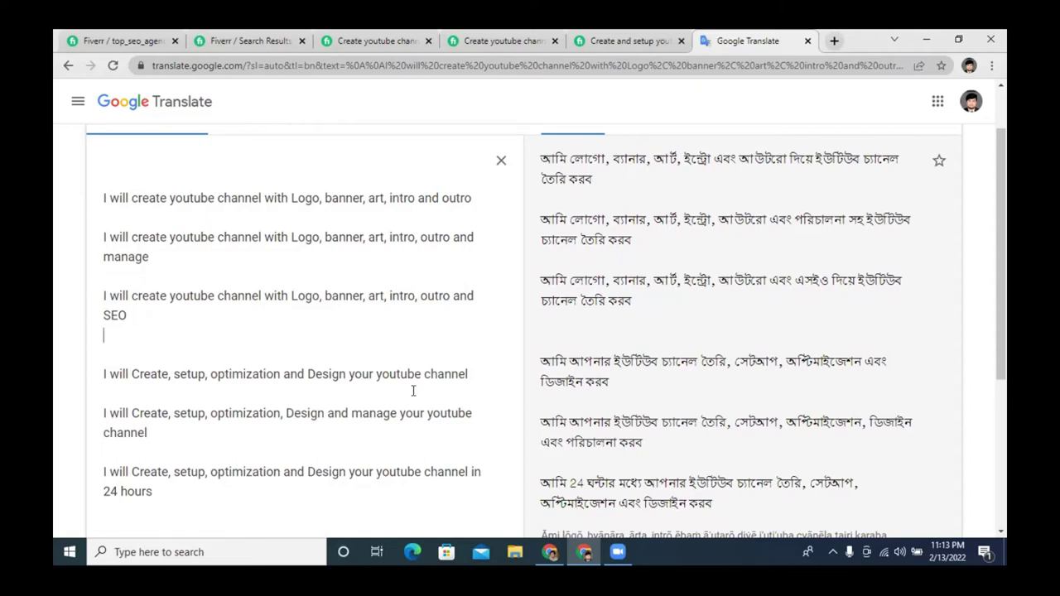
{"action": "scroll", "coordinate": [345, 344], "scroll_direction": "down", "scroll_amount": 1}
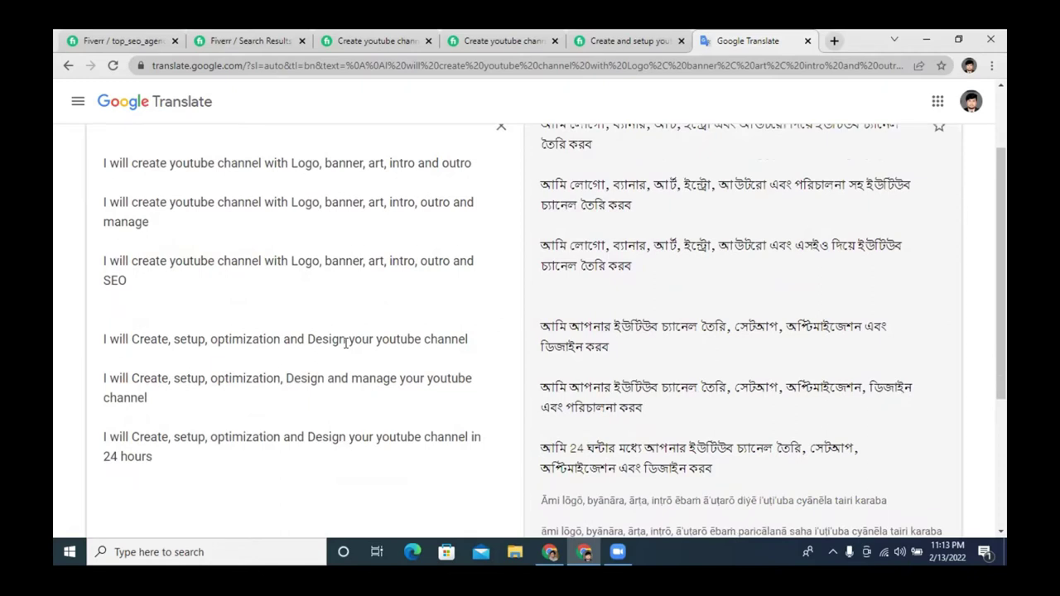
{"action": "scroll", "coordinate": [345, 344], "scroll_direction": "up", "scroll_amount": 1}
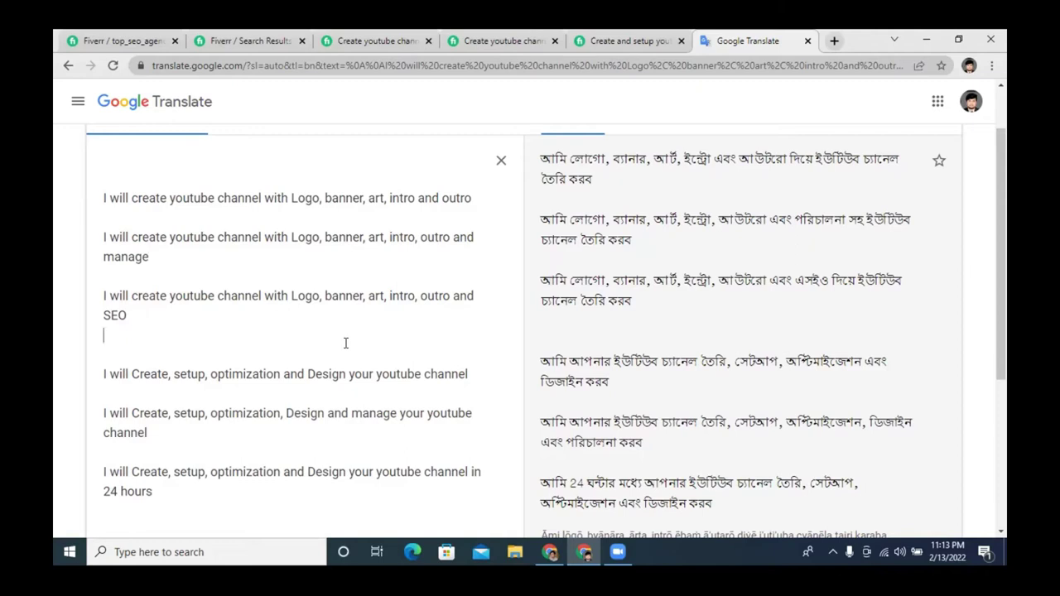
Step: Duplicate the 'Create, setup, optimization and Design your youtube channel' line and drop 'your' from the copy
{"action": "triple_click", "coordinate": [336, 372]}
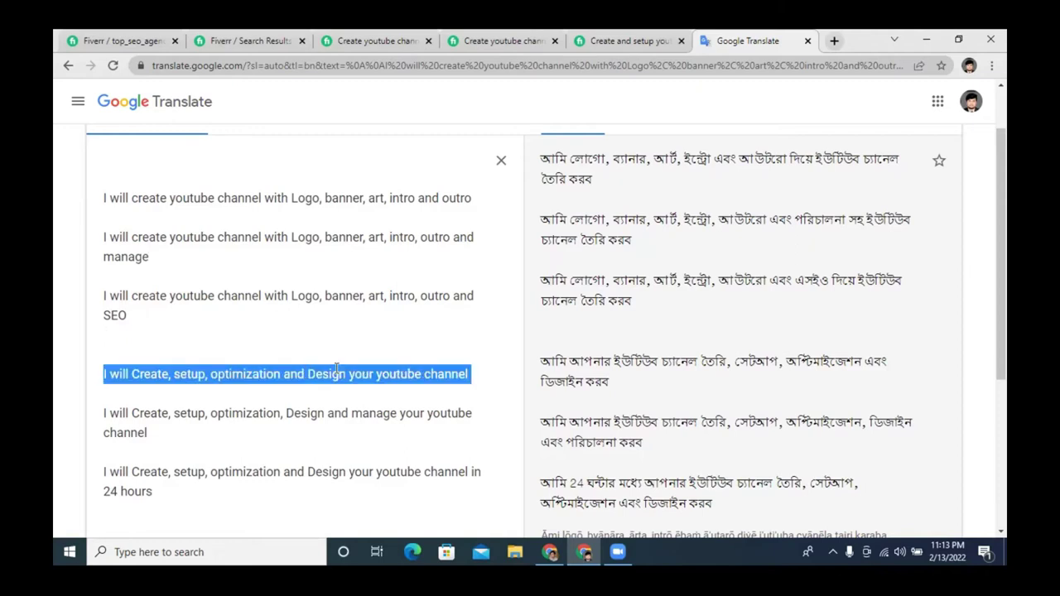
{"action": "key", "text": "ctrl+c"}
{"action": "left_click", "coordinate": [321, 389]}
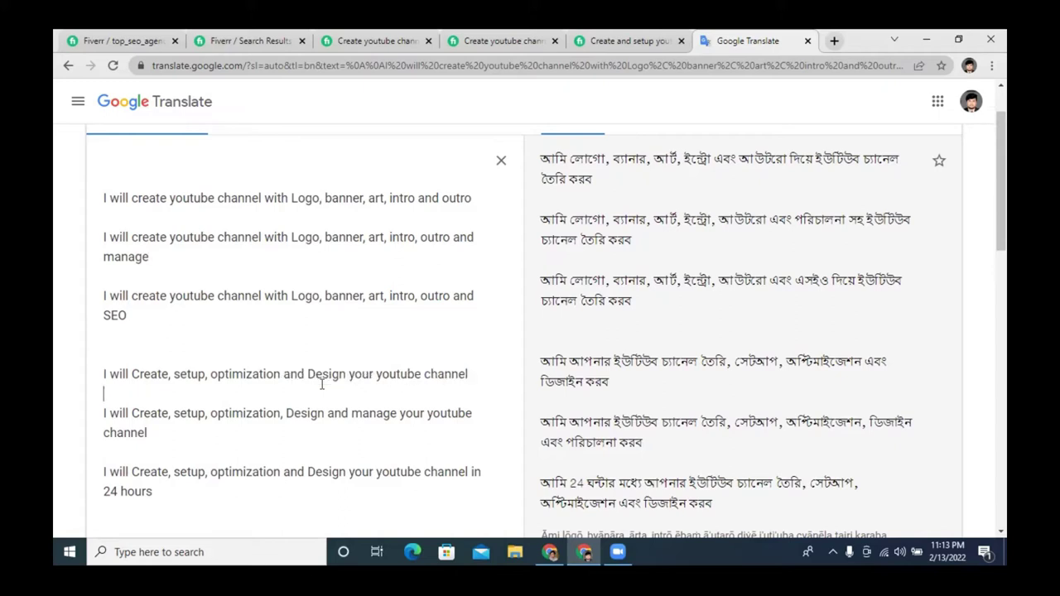
{"action": "key", "text": "ctrl+v"}
{"action": "left_click", "coordinate": [473, 371]}
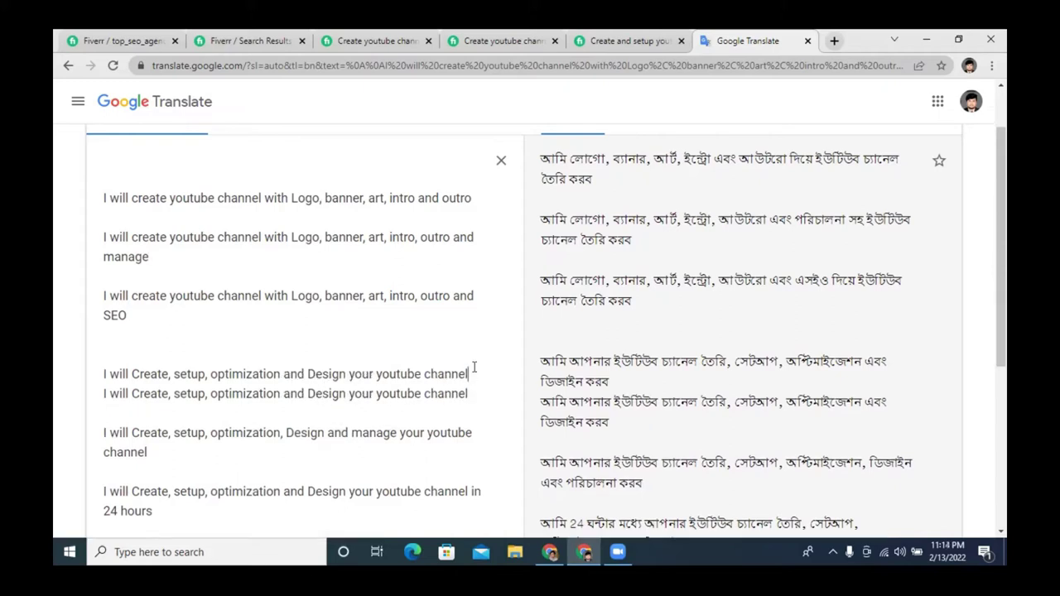
{"action": "key", "text": "Return"}
{"action": "left_click_drag", "start_coordinate": [348, 413], "coordinate": [371, 413]}
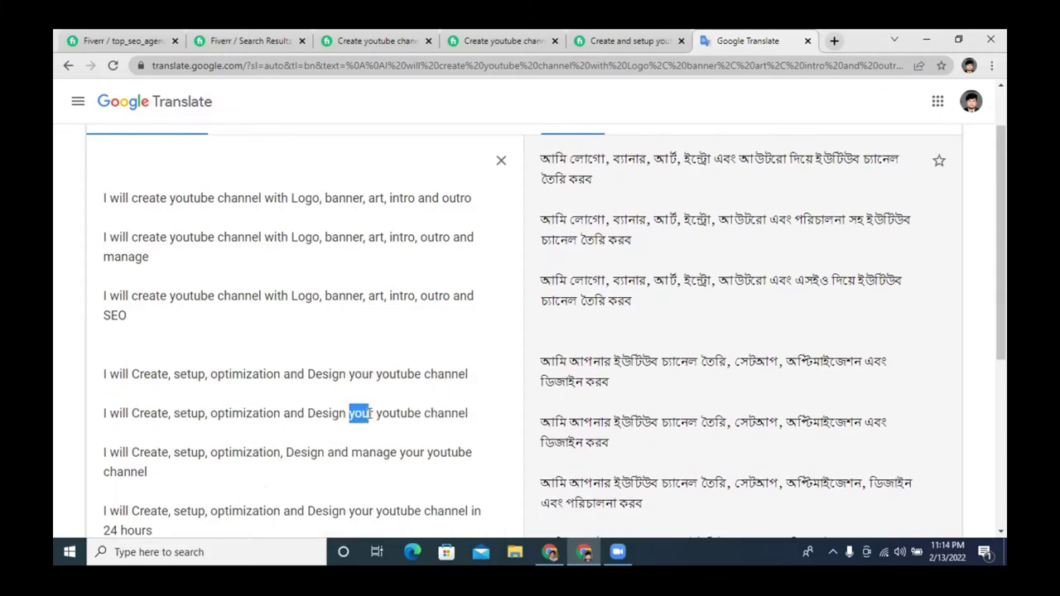
{"action": "key", "text": "BackSpace"}
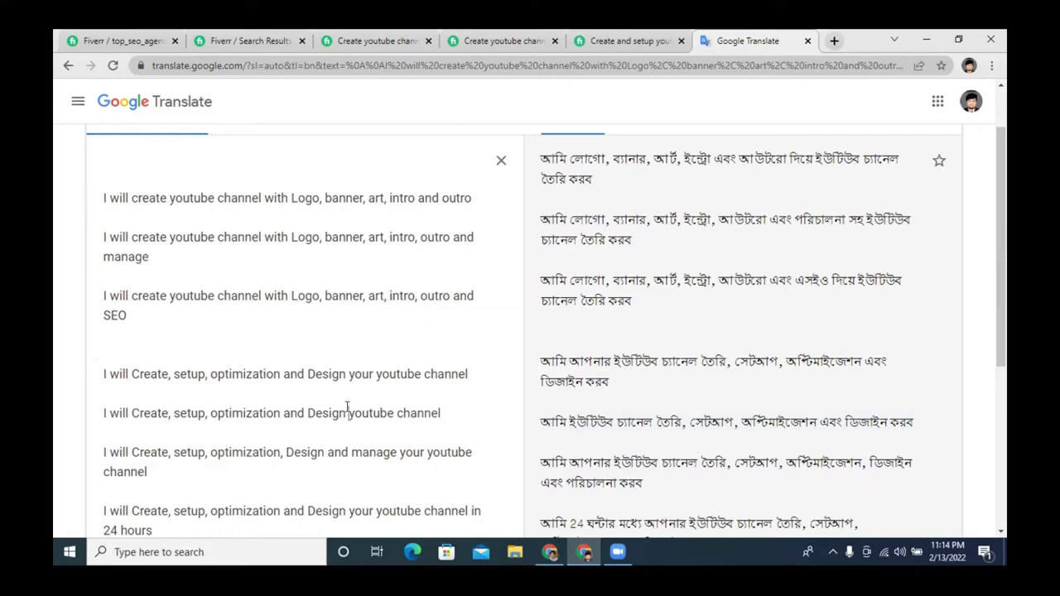
Step: Copy 'Create, setup, optimization and Design youtube channel' and go back to the Fiverr gig form
{"action": "scroll", "coordinate": [345, 407], "scroll_direction": "down", "scroll_amount": 1}
{"action": "scroll", "coordinate": [345, 406], "scroll_direction": "up", "scroll_amount": 1}
{"action": "triple_click", "coordinate": [342, 413]}
{"action": "left_click", "coordinate": [283, 412]}
{"action": "left_click_drag", "start_coordinate": [132, 414], "coordinate": [444, 414]}
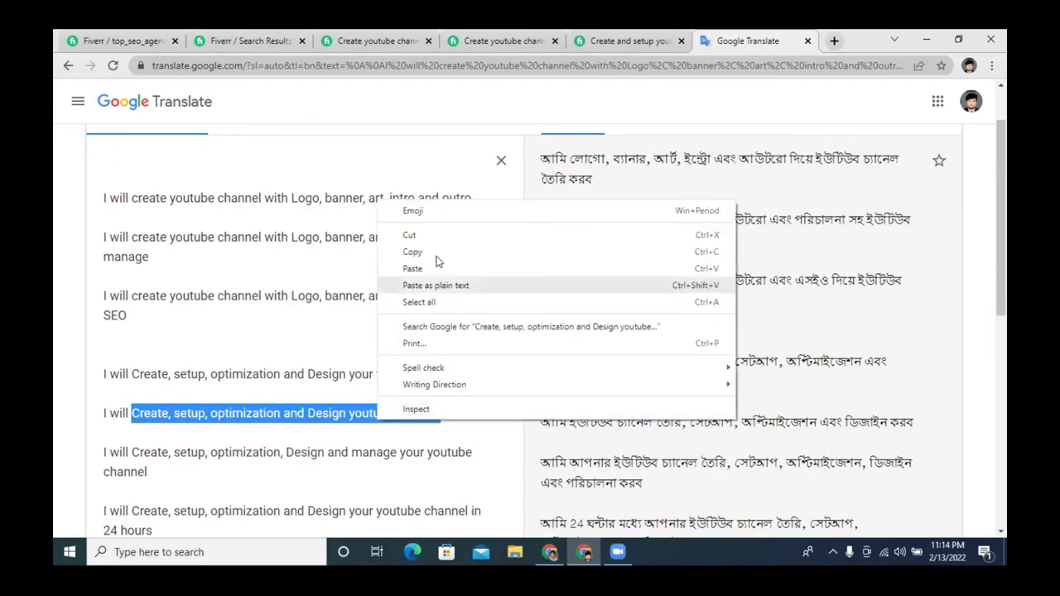
{"action": "key", "text": "Escape"}
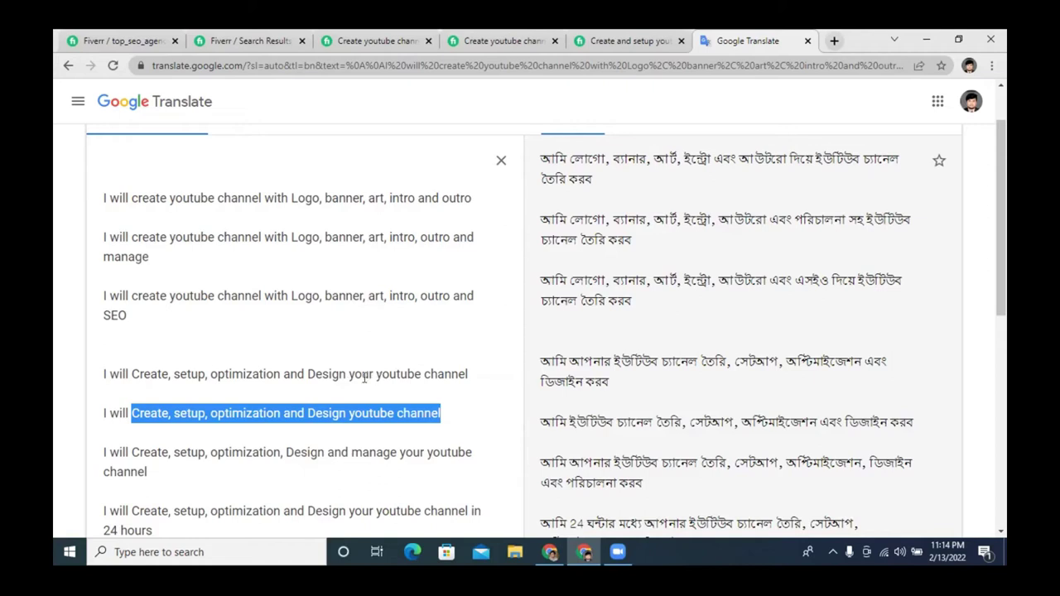
{"action": "right_click", "coordinate": [367, 412]}
{"action": "left_click", "coordinate": [422, 251]}
{"action": "left_click", "coordinate": [262, 34]}
Step: Paste the copied title into the Gig Title field
{"action": "left_click", "coordinate": [170, 35]}
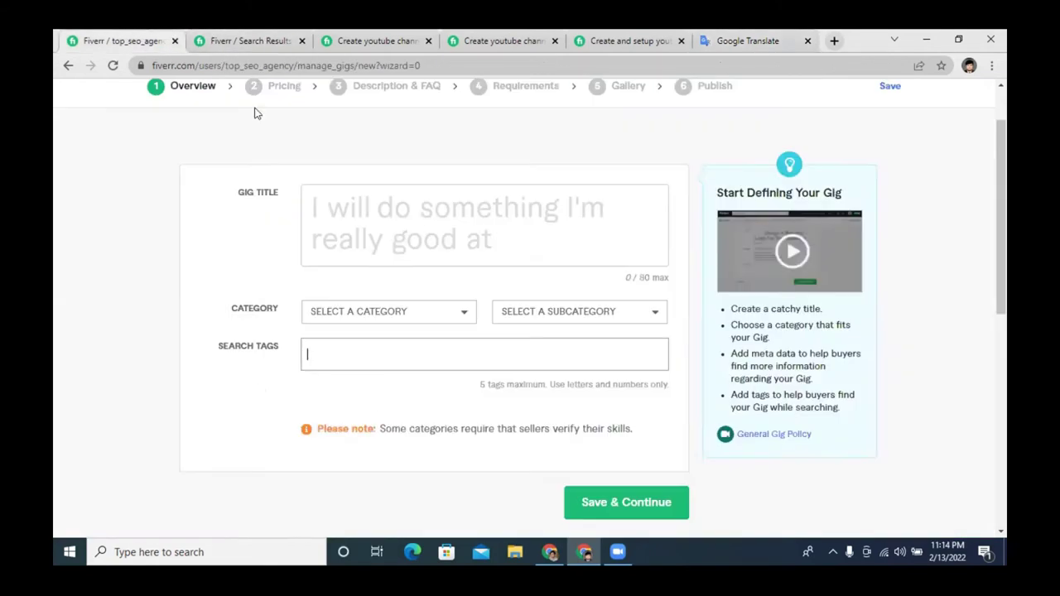
{"action": "left_click", "coordinate": [391, 220]}
{"action": "right_click", "coordinate": [394, 220]}
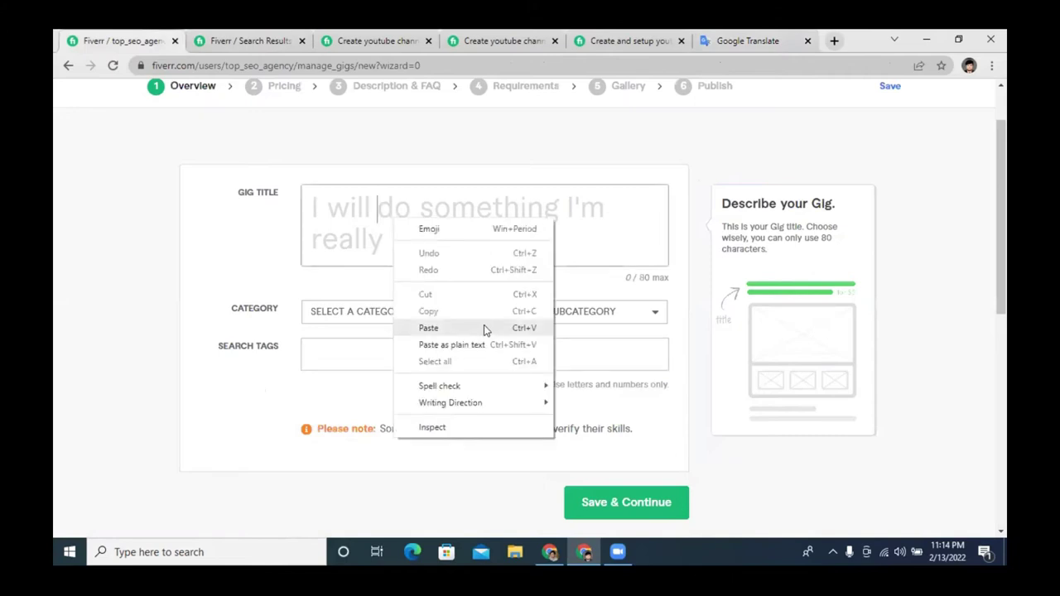
{"action": "left_click", "coordinate": [428, 328]}
Step: Compare the translation page and two competitor YouTube channel gigs before picking a category
{"action": "scroll", "coordinate": [391, 207], "scroll_direction": "up", "scroll_amount": 1}
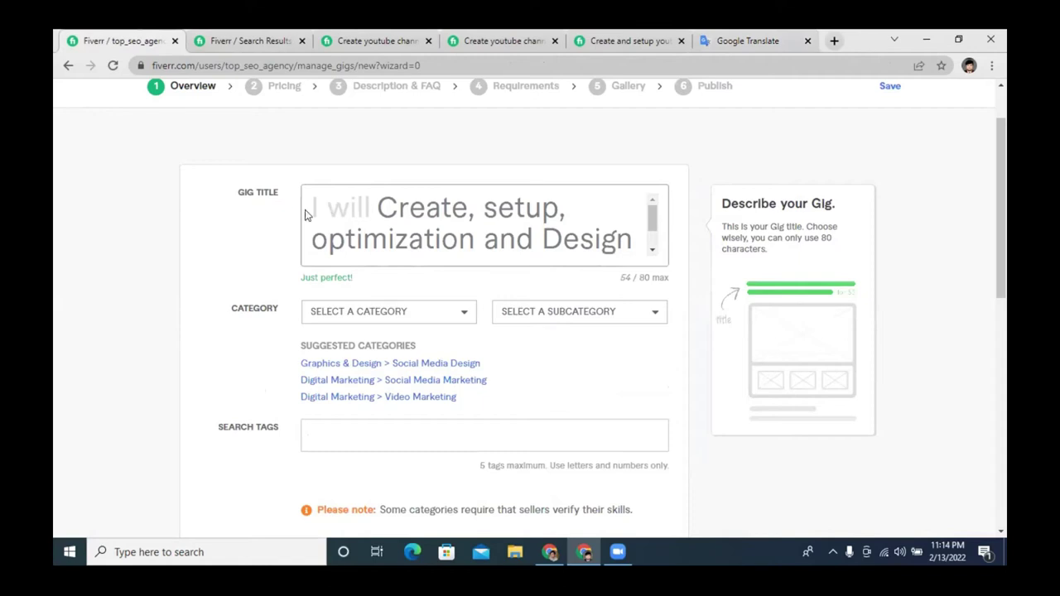
{"action": "left_click", "coordinate": [758, 40]}
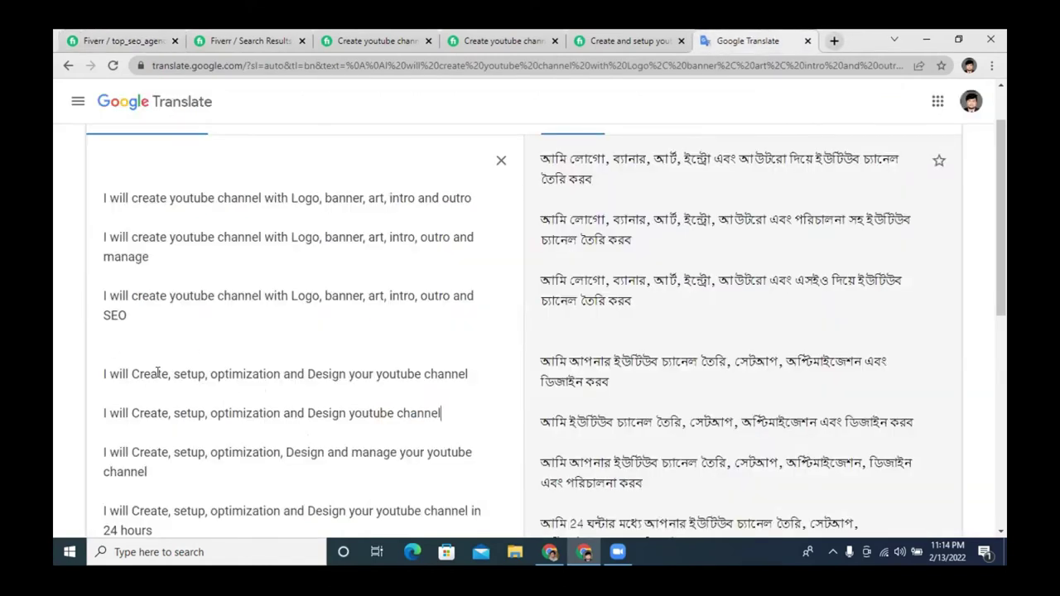
{"action": "scroll", "coordinate": [158, 373], "scroll_direction": "down", "scroll_amount": 1}
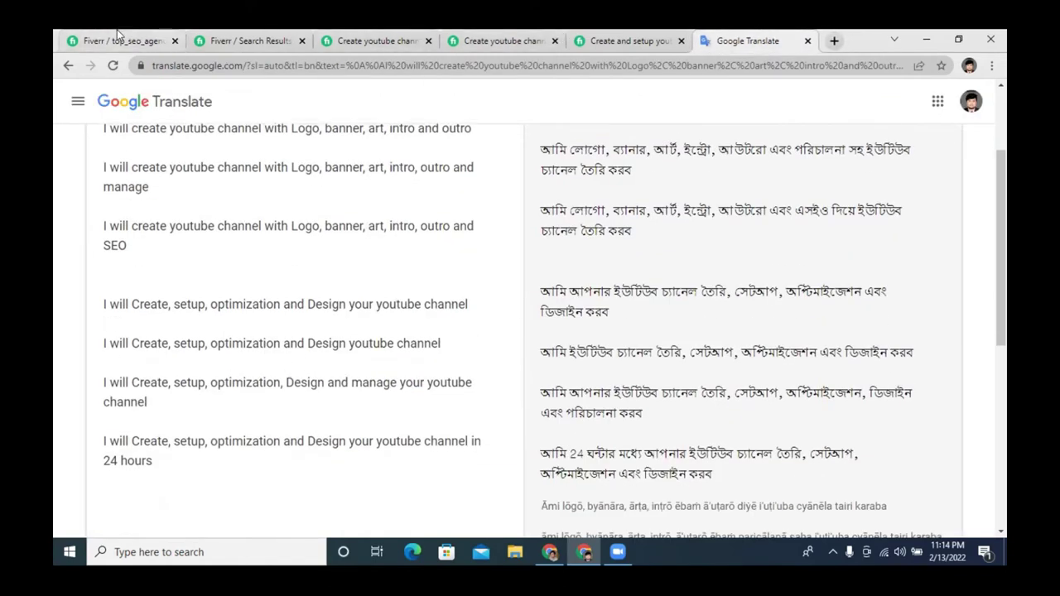
{"action": "left_click", "coordinate": [126, 41]}
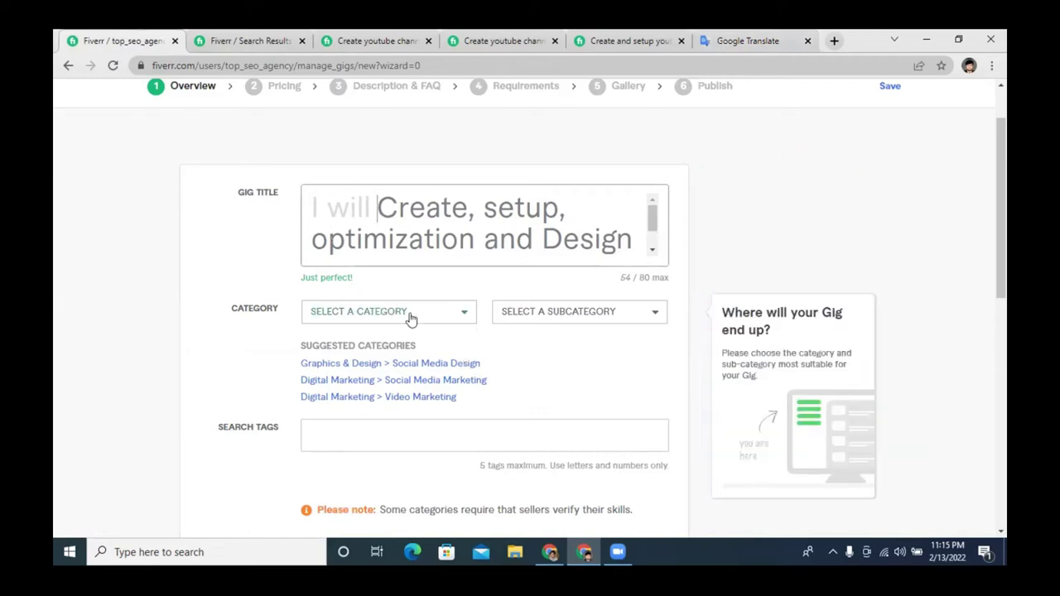
{"action": "left_click", "coordinate": [374, 41]}
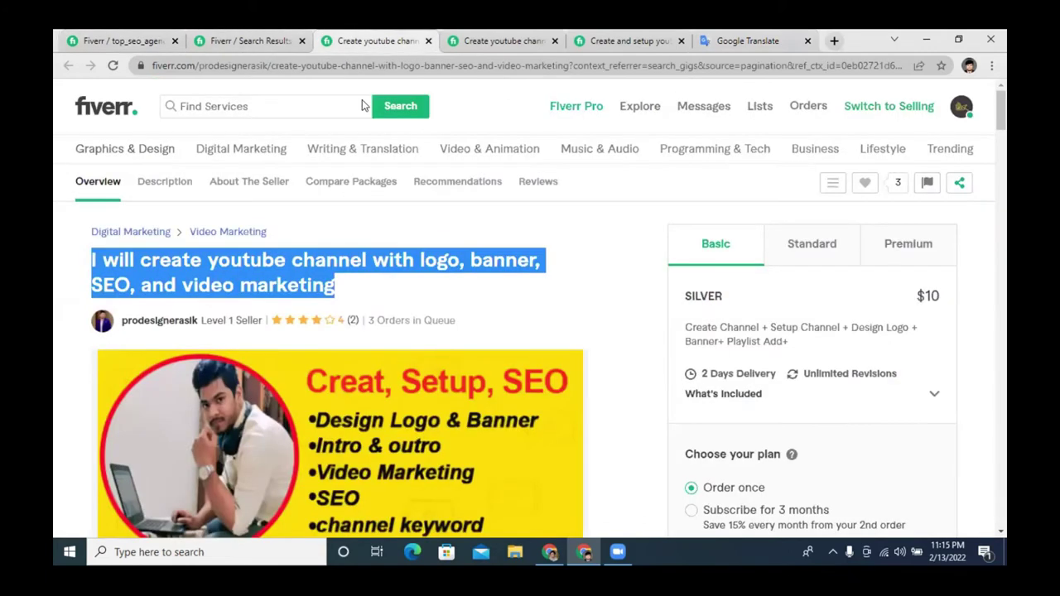
{"action": "left_click", "coordinate": [499, 40]}
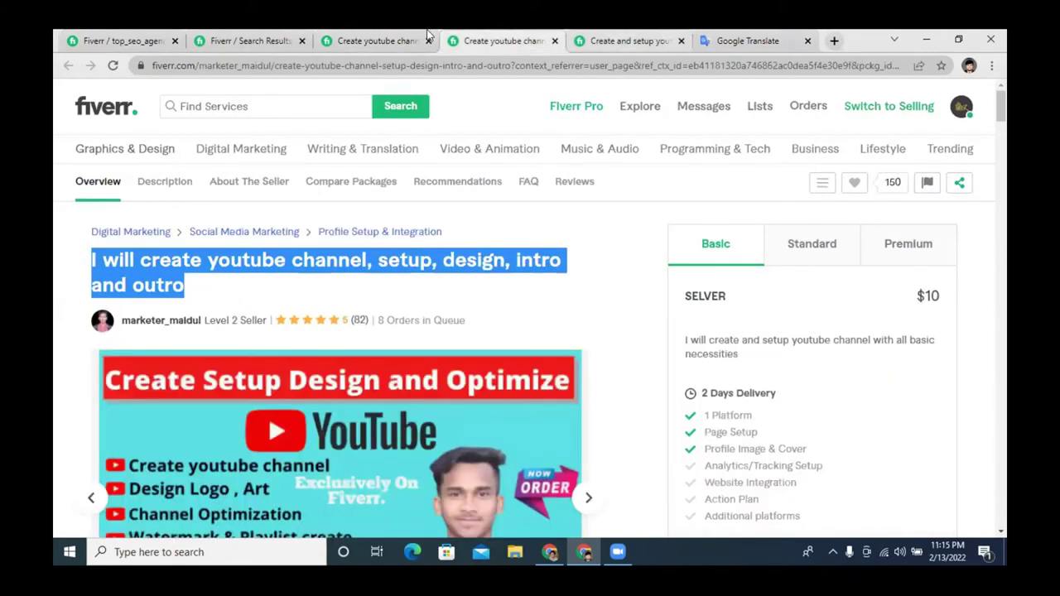
{"action": "left_click", "coordinate": [124, 40]}
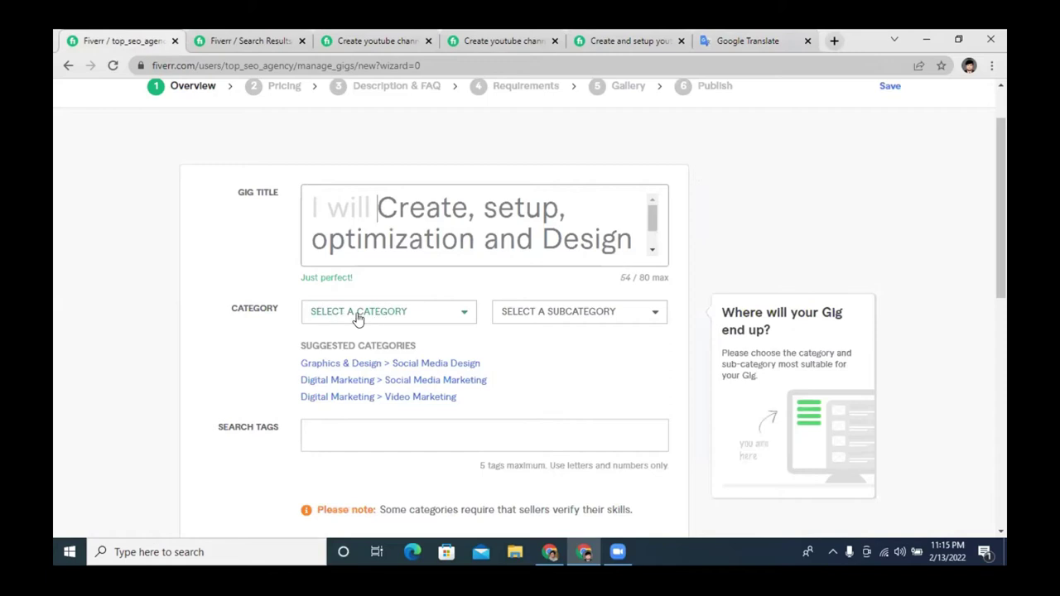
Step: Set the gig category to Digital Marketing and the subcategory to Social Media Marketing
{"action": "left_click", "coordinate": [392, 316]}
{"action": "left_click", "coordinate": [340, 362]}
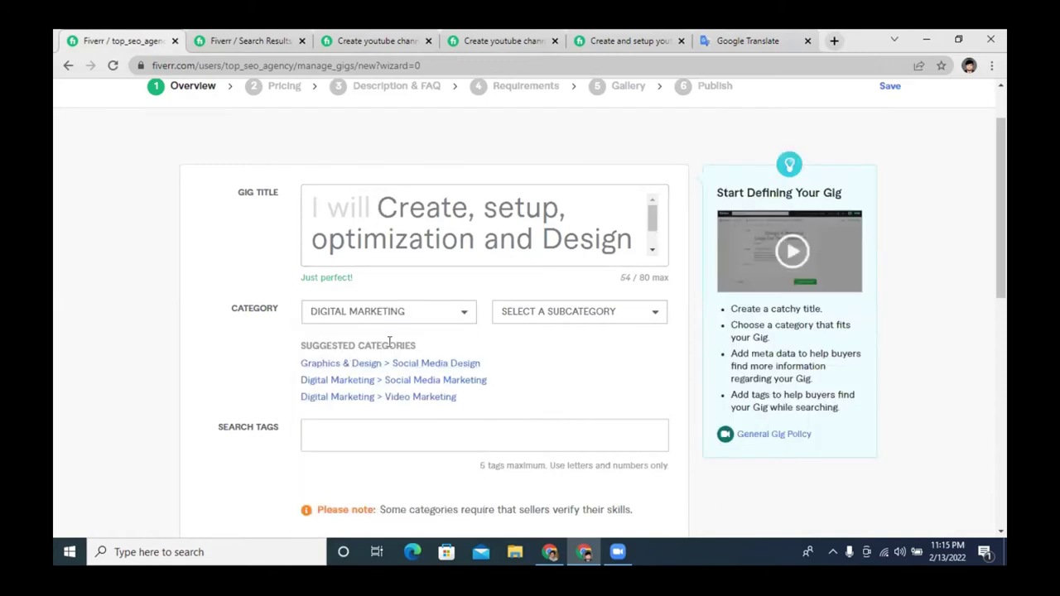
{"action": "left_click", "coordinate": [534, 316]}
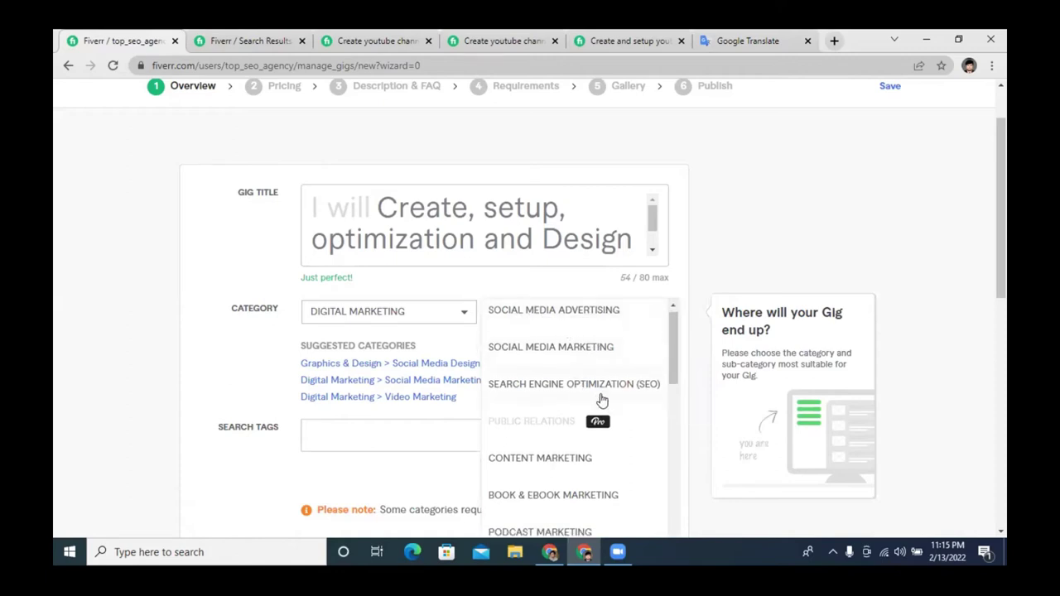
{"action": "scroll", "coordinate": [602, 400], "scroll_direction": "down", "scroll_amount": 2}
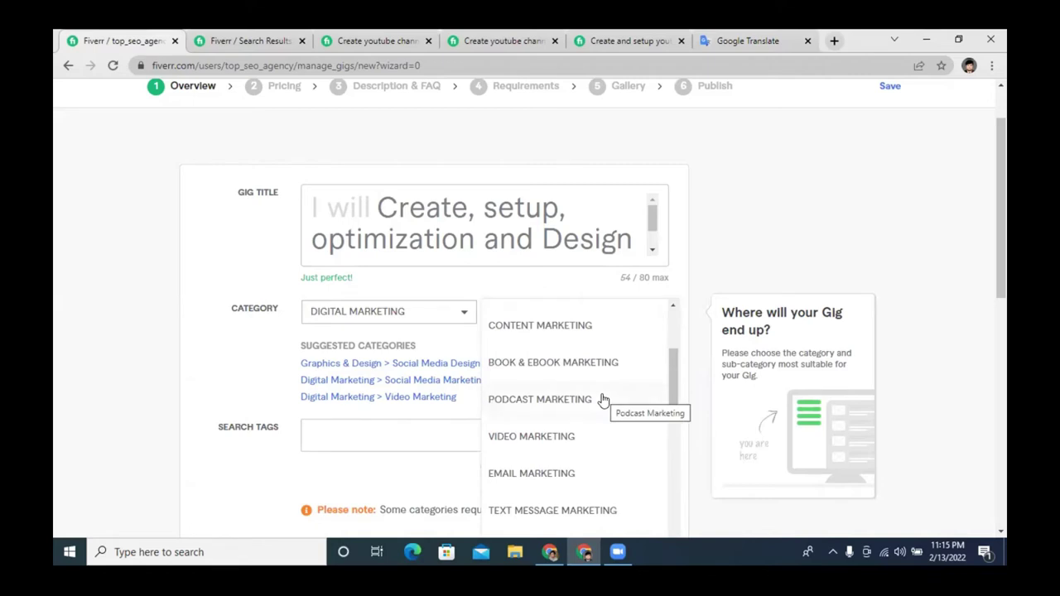
{"action": "scroll", "coordinate": [601, 403], "scroll_direction": "down", "scroll_amount": 1}
{"action": "scroll", "coordinate": [787, 365], "scroll_direction": "down", "scroll_amount": 2}
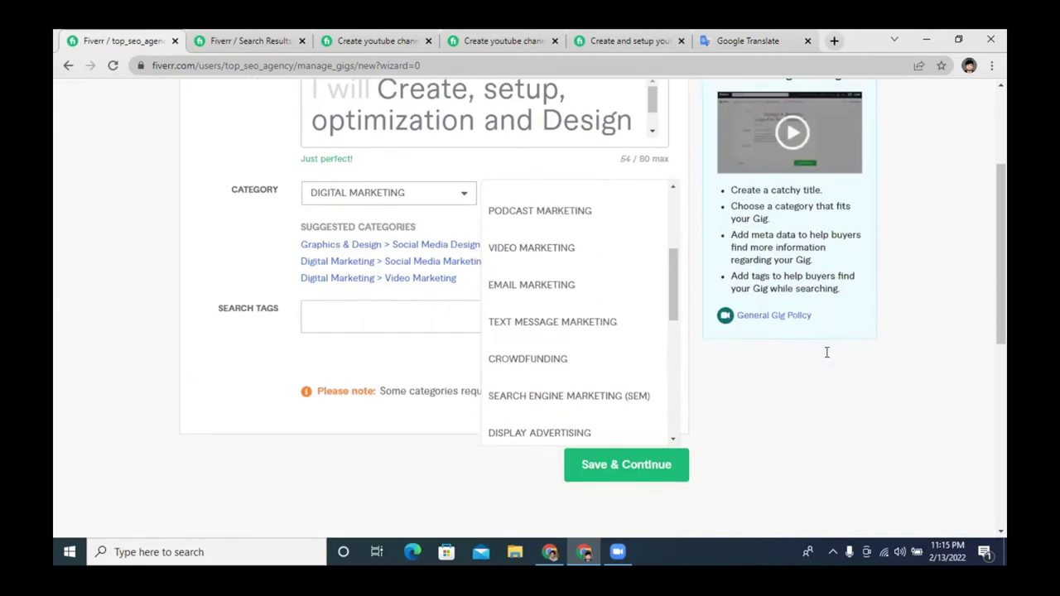
{"action": "scroll", "coordinate": [557, 343], "scroll_direction": "down", "scroll_amount": 2}
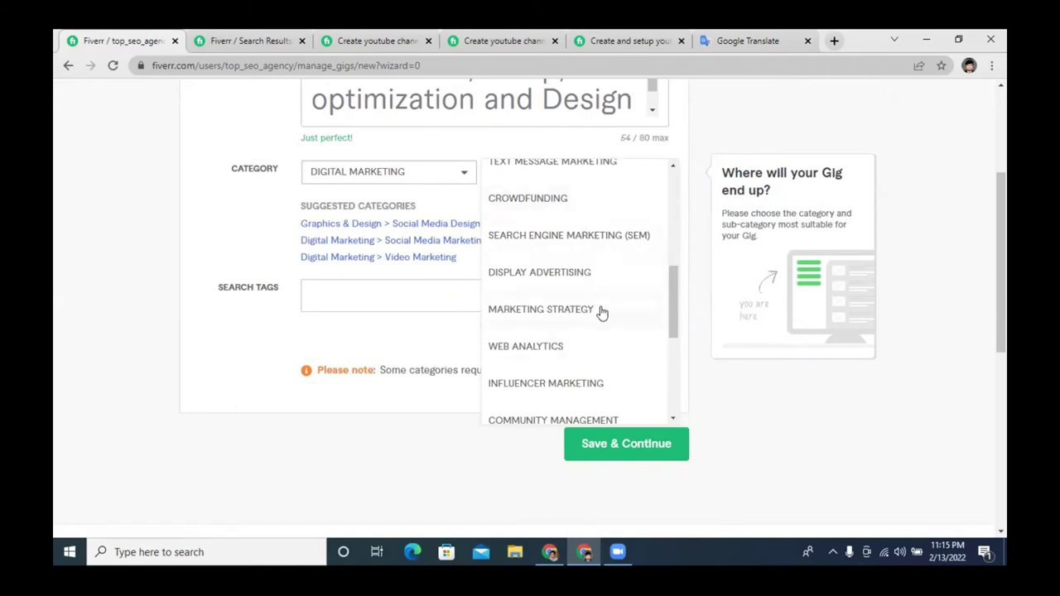
{"action": "scroll", "coordinate": [599, 310], "scroll_direction": "down", "scroll_amount": 2}
{"action": "scroll", "coordinate": [602, 313], "scroll_direction": "down", "scroll_amount": 4}
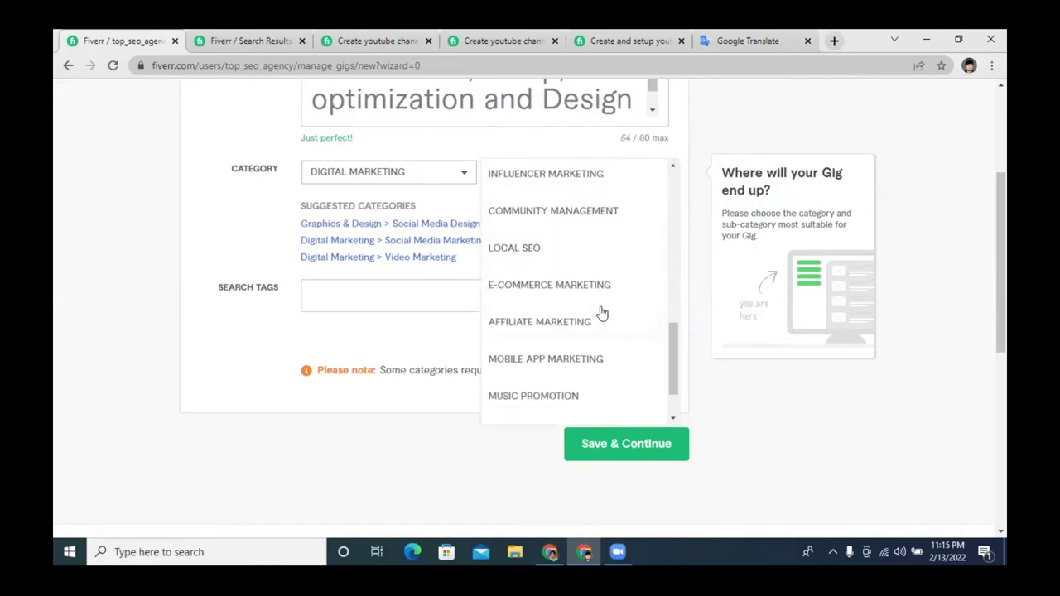
{"action": "scroll", "coordinate": [603, 313], "scroll_direction": "up", "scroll_amount": 3}
{"action": "scroll", "coordinate": [608, 450], "scroll_direction": "up", "scroll_amount": 4}
{"action": "scroll", "coordinate": [574, 454], "scroll_direction": "up", "scroll_amount": 5}
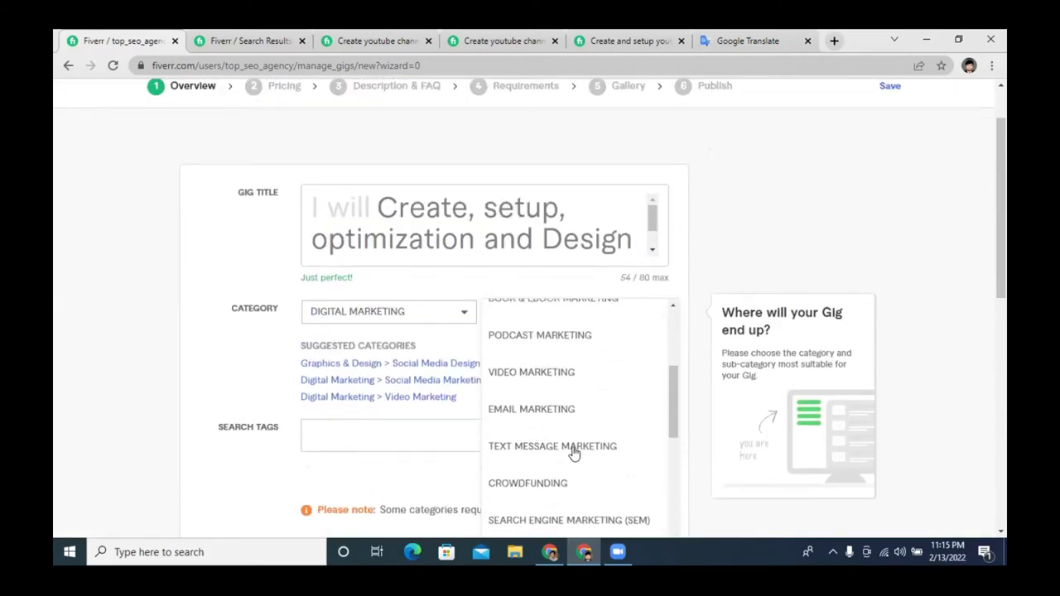
{"action": "scroll", "coordinate": [562, 445], "scroll_direction": "up", "scroll_amount": 1}
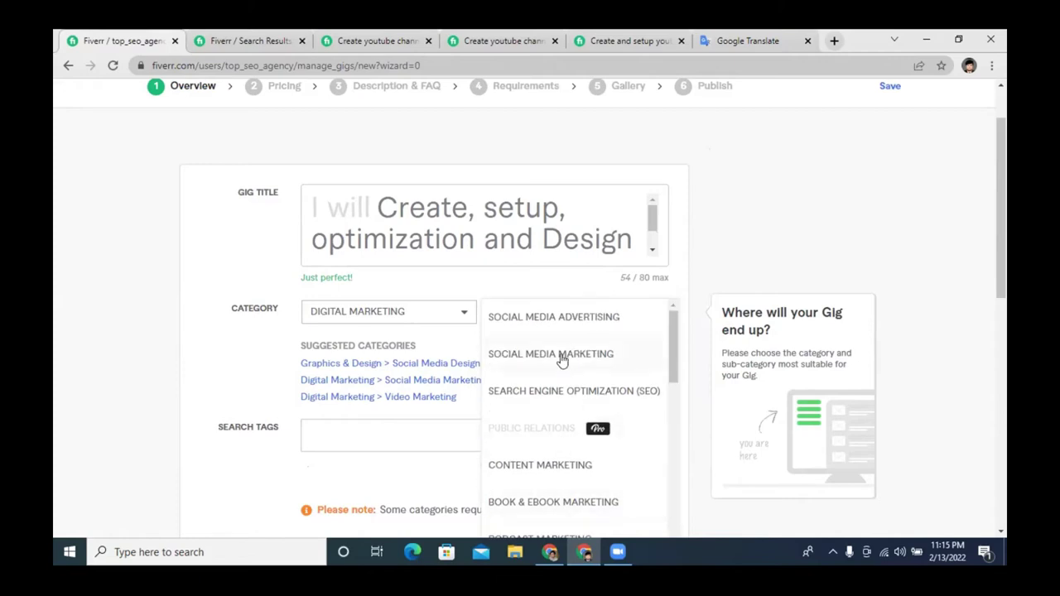
{"action": "left_click", "coordinate": [558, 360]}
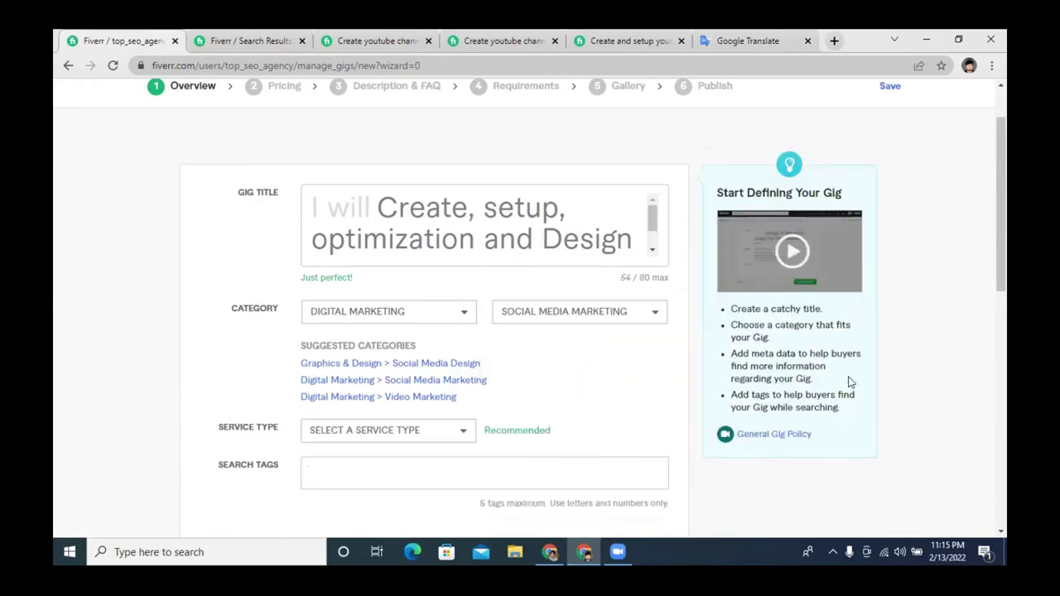
Step: Choose Profile Setup & Integration as the service type
{"action": "scroll", "coordinate": [851, 383], "scroll_direction": "down", "scroll_amount": 2}
{"action": "left_click", "coordinate": [370, 295]}
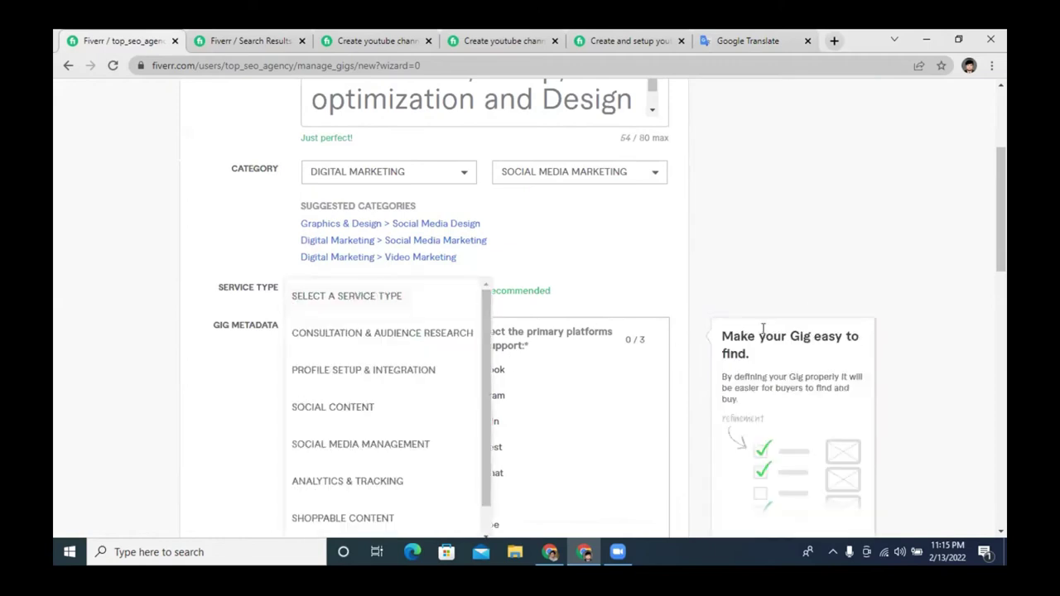
{"action": "scroll", "coordinate": [833, 296], "scroll_direction": "down", "scroll_amount": 1}
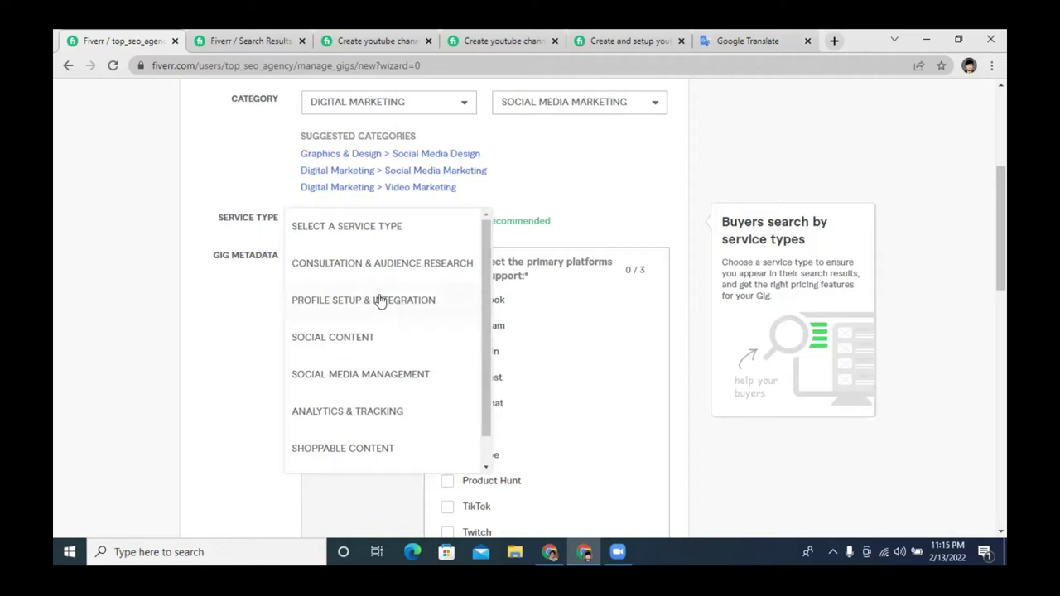
{"action": "scroll", "coordinate": [381, 378], "scroll_direction": "down", "scroll_amount": 1}
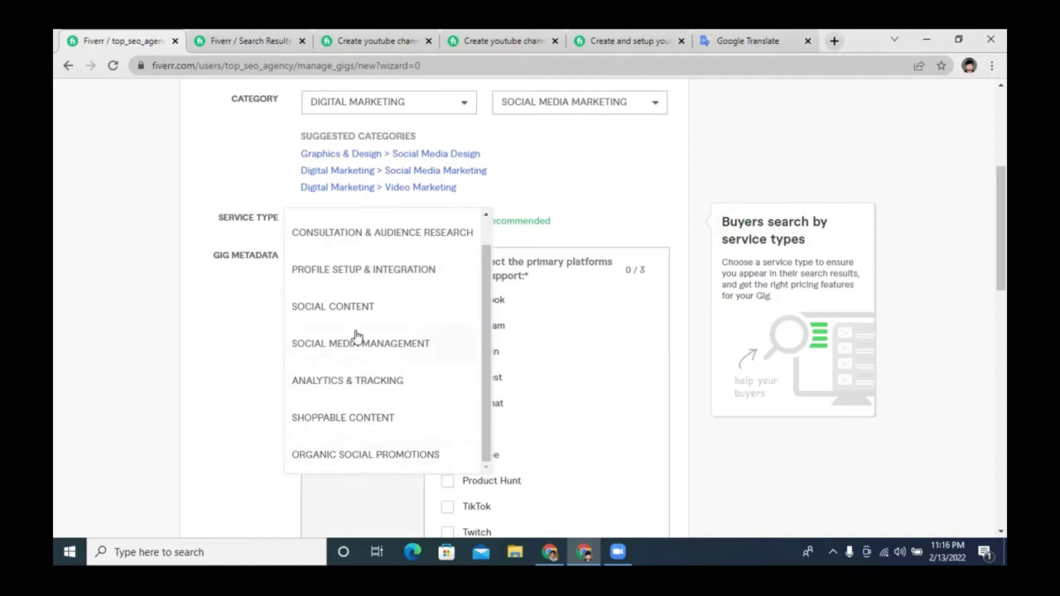
{"action": "left_click", "coordinate": [362, 271]}
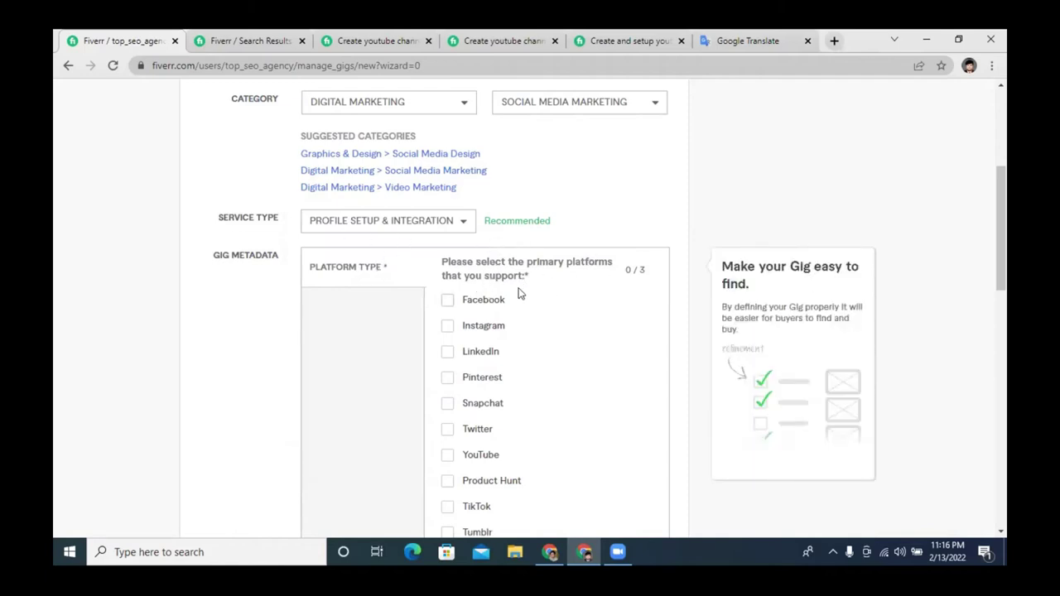
Step: Review two competitor channel-setup gigs for their supported platforms
{"action": "left_click", "coordinate": [377, 41]}
{"action": "scroll", "coordinate": [407, 347], "scroll_direction": "down", "scroll_amount": 14}
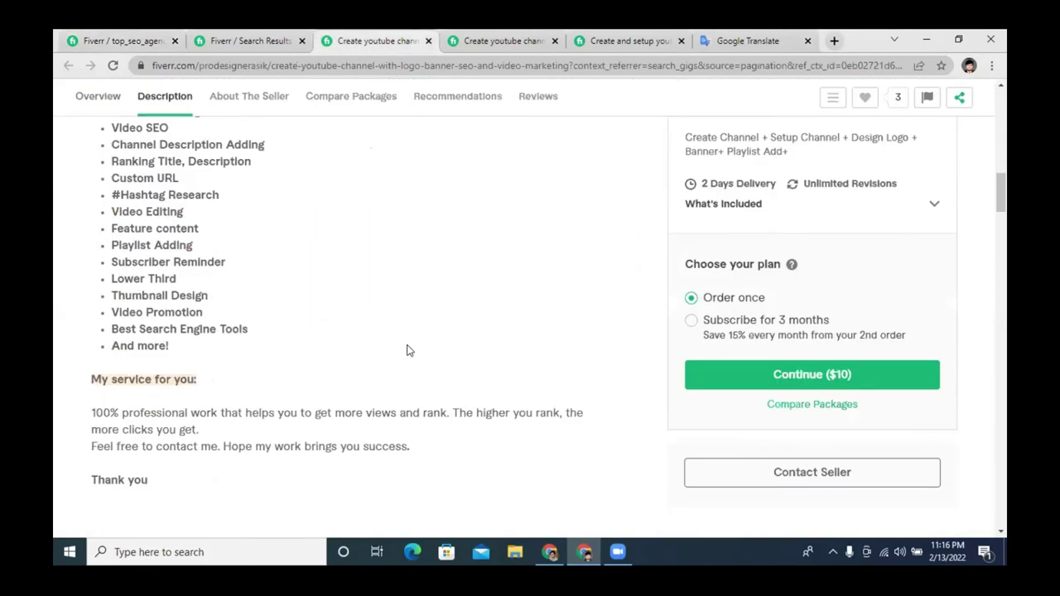
{"action": "scroll", "coordinate": [406, 349], "scroll_direction": "up", "scroll_amount": 3}
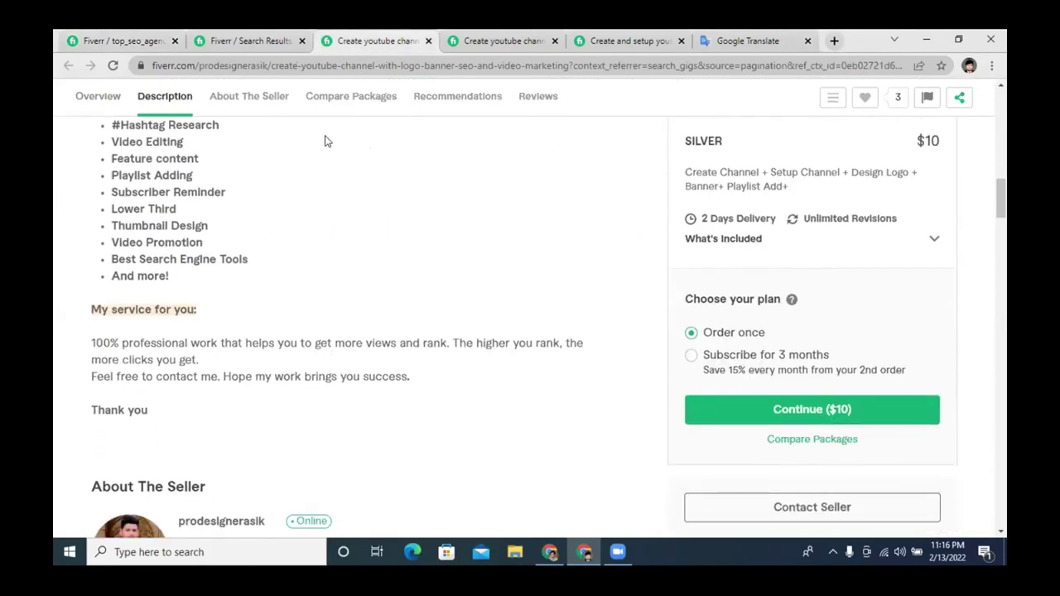
{"action": "left_click", "coordinate": [501, 41]}
{"action": "scroll", "coordinate": [290, 265], "scroll_direction": "down", "scroll_amount": 15}
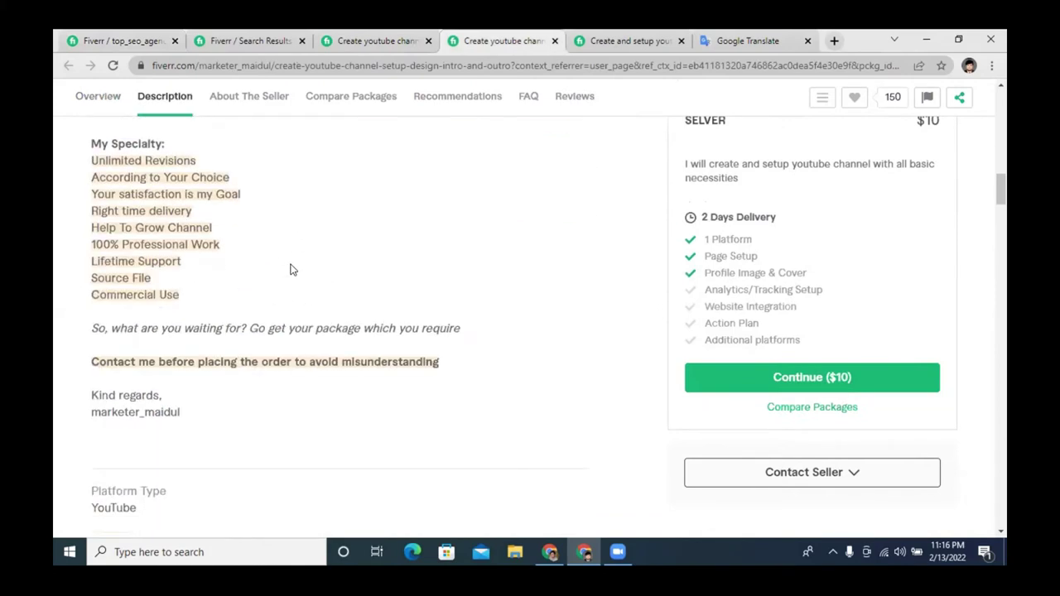
{"action": "scroll", "coordinate": [246, 378], "scroll_direction": "down", "scroll_amount": 2}
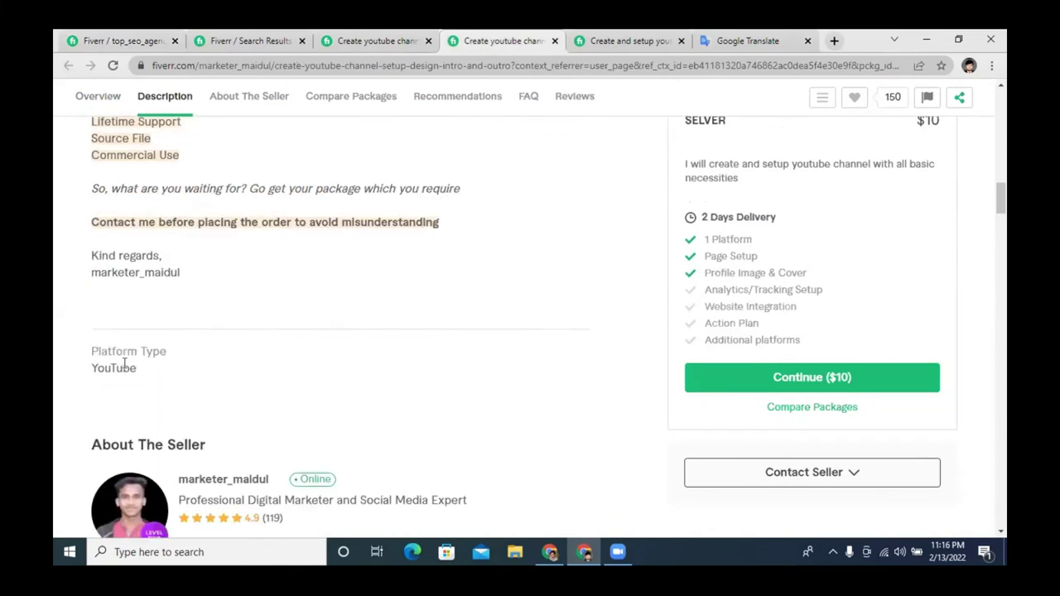
Step: Tick YouTube under Platform Type in the gig editor
{"action": "left_click", "coordinate": [133, 38]}
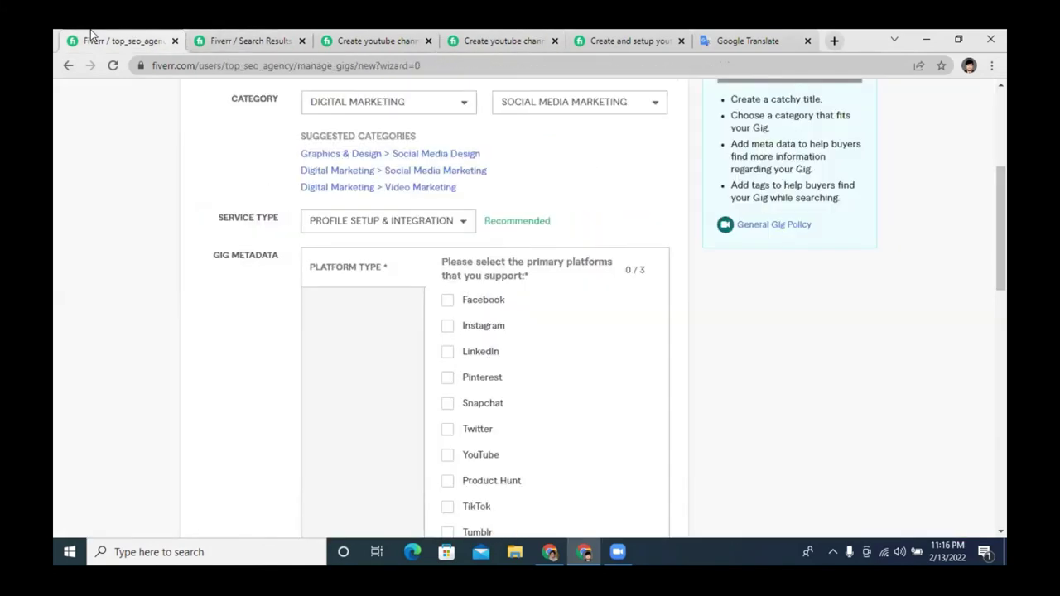
{"action": "scroll", "coordinate": [506, 326], "scroll_direction": "down", "scroll_amount": 2}
{"action": "left_click", "coordinate": [447, 315]}
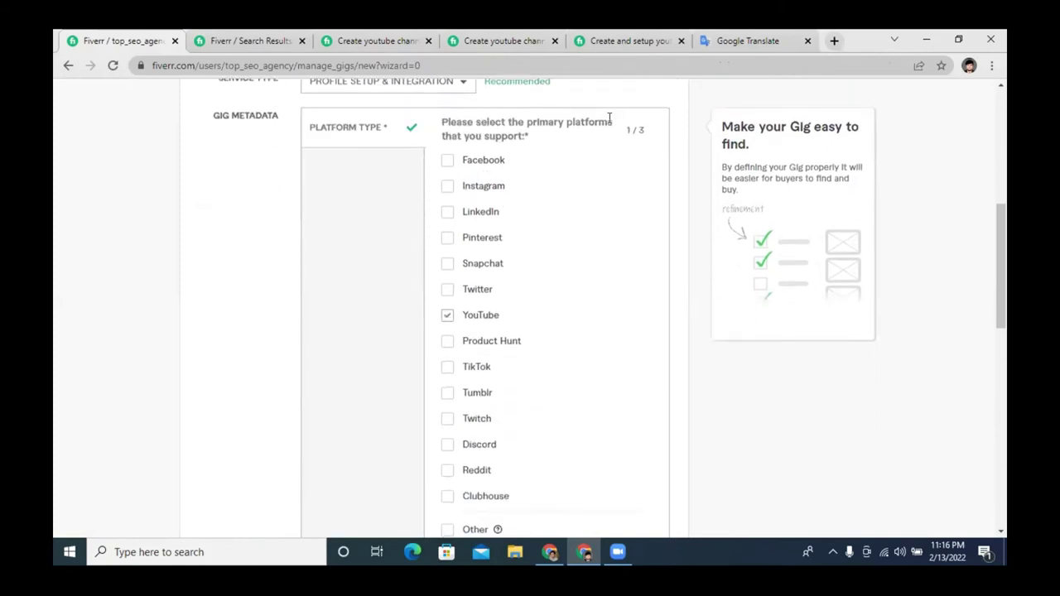
{"action": "scroll", "coordinate": [511, 298], "scroll_direction": "down", "scroll_amount": 3}
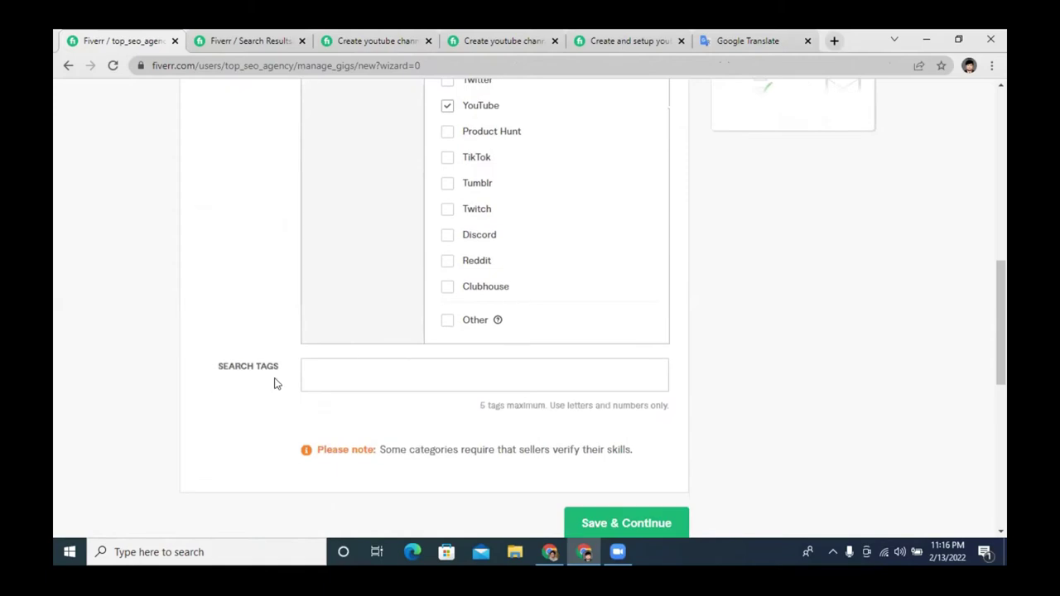
Step: Turn off the Online sellers filter in the youtube channel setup search results
{"action": "left_click", "coordinate": [344, 373]}
{"action": "left_click", "coordinate": [219, 41]}
{"action": "scroll", "coordinate": [315, 241], "scroll_direction": "up", "scroll_amount": 2}
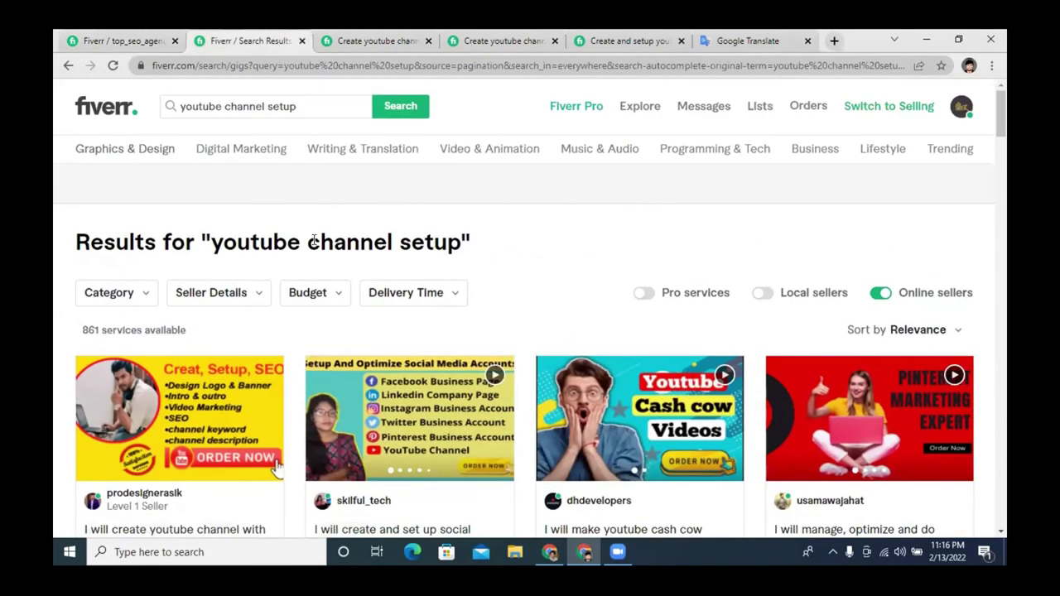
{"action": "key", "text": "ctrl+Tab"}
{"action": "key", "text": "ctrl+shift+Tab"}
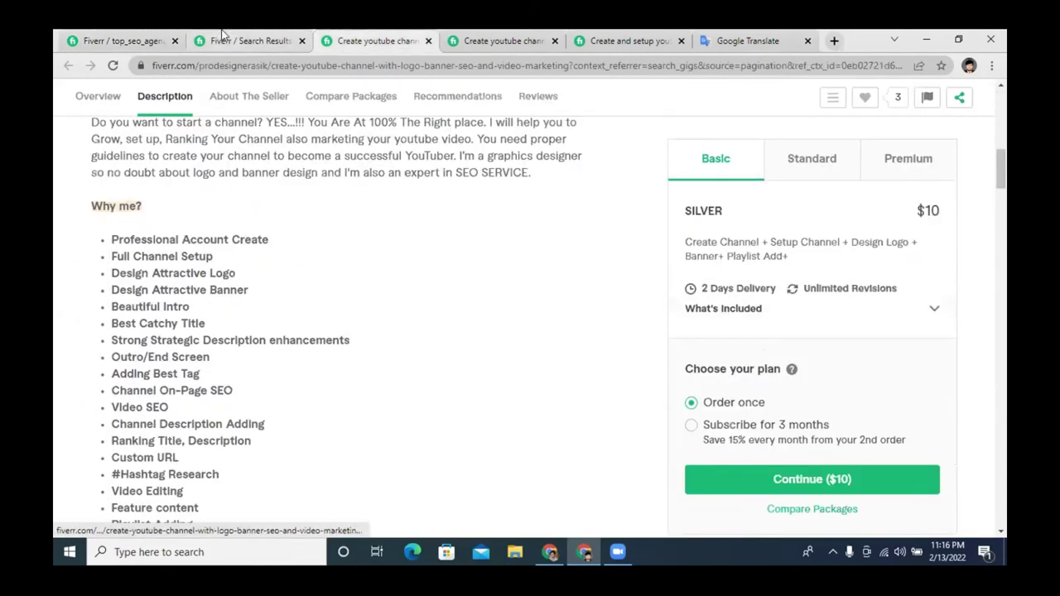
{"action": "left_click", "coordinate": [301, 106]}
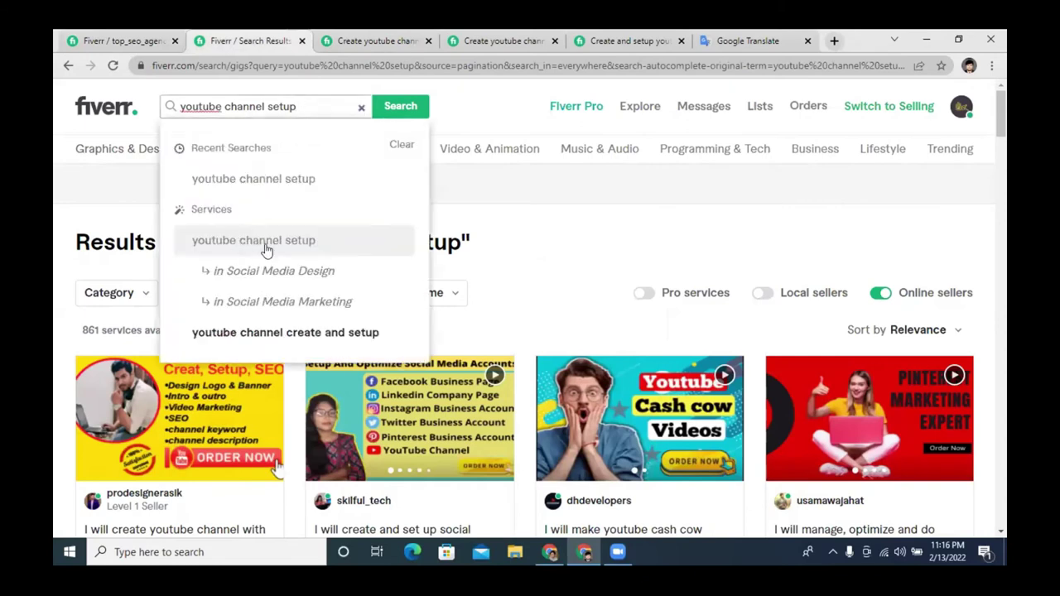
{"action": "double_click", "coordinate": [286, 100]}
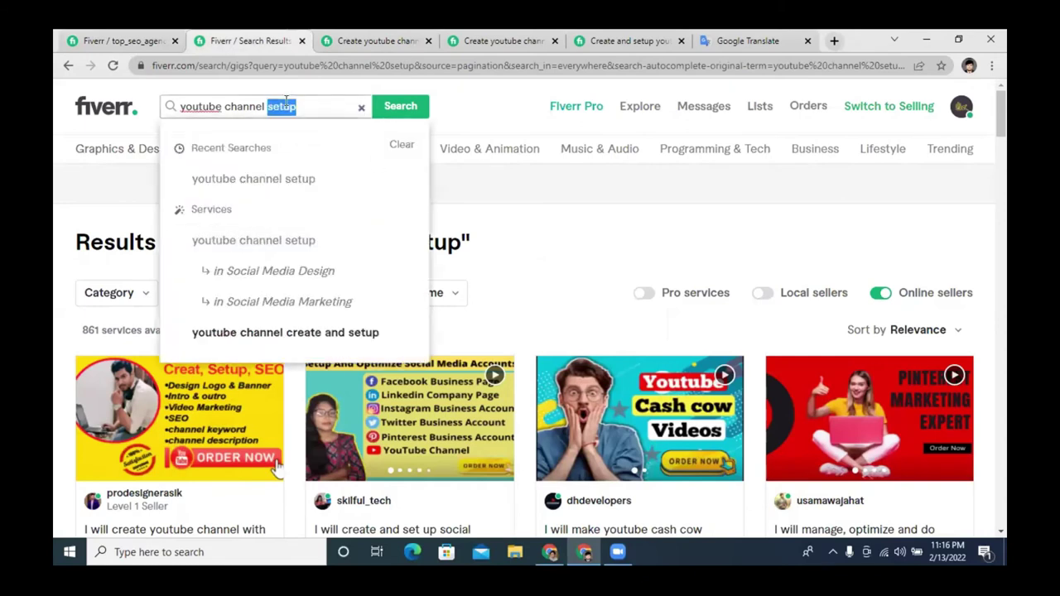
{"action": "left_click", "coordinate": [880, 293]}
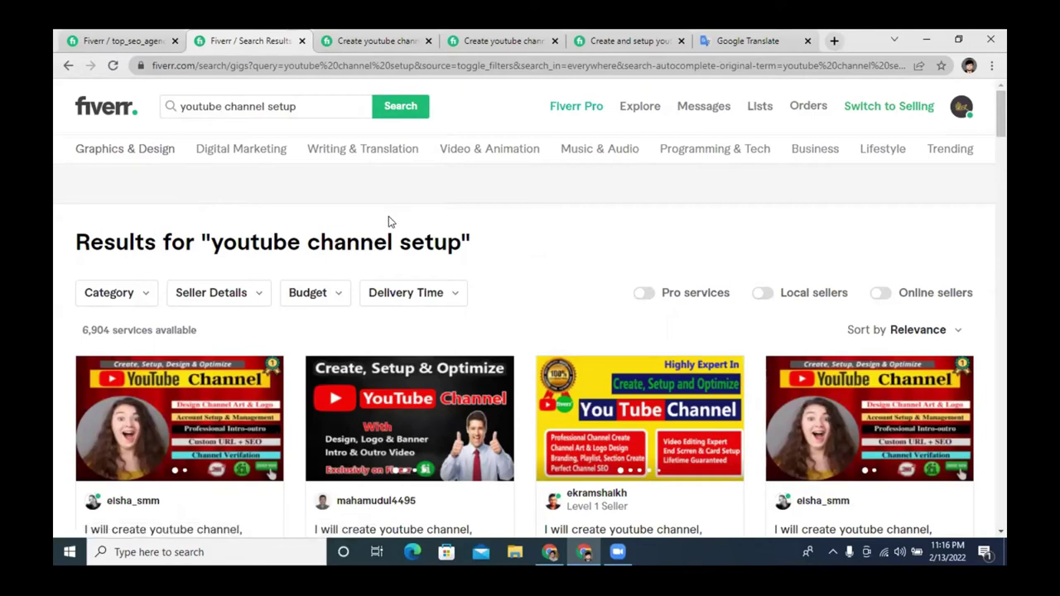
Step: Select the 'create youtube' related tag on a competitor gig, then focus Search Tags
{"action": "left_click", "coordinate": [383, 39]}
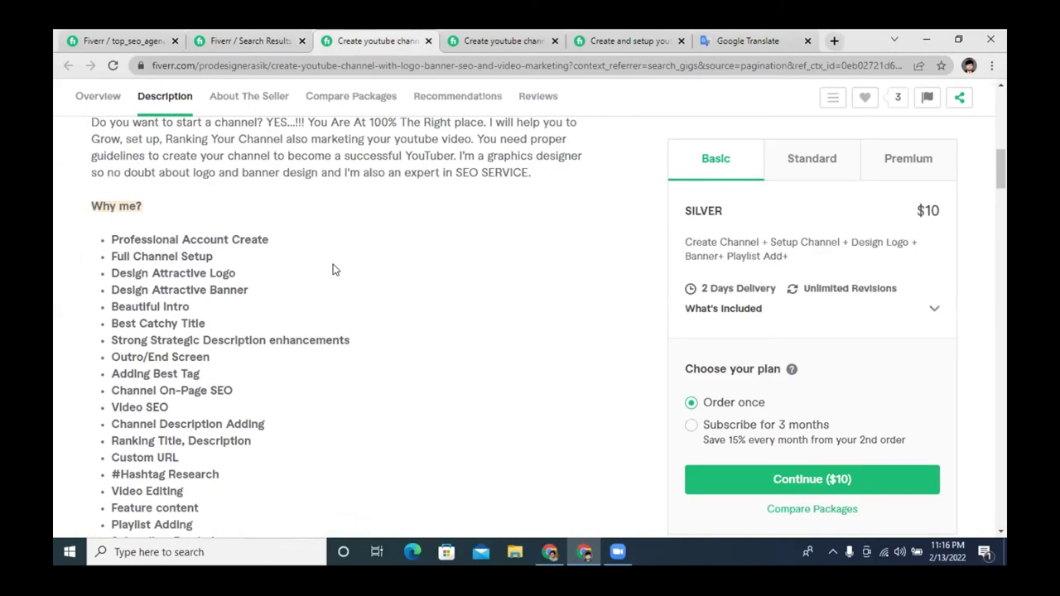
{"action": "scroll", "coordinate": [408, 338], "scroll_direction": "up", "scroll_amount": 5}
{"action": "scroll", "coordinate": [409, 344], "scroll_direction": "down", "scroll_amount": 15}
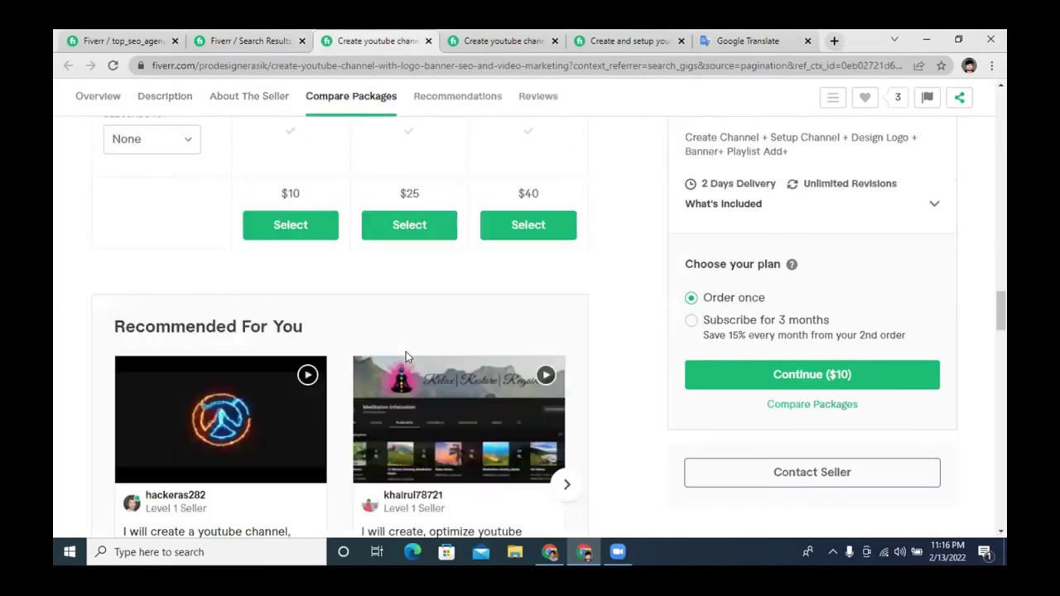
{"action": "scroll", "coordinate": [405, 358], "scroll_direction": "down", "scroll_amount": 10}
{"action": "scroll", "coordinate": [406, 361], "scroll_direction": "up", "scroll_amount": 6}
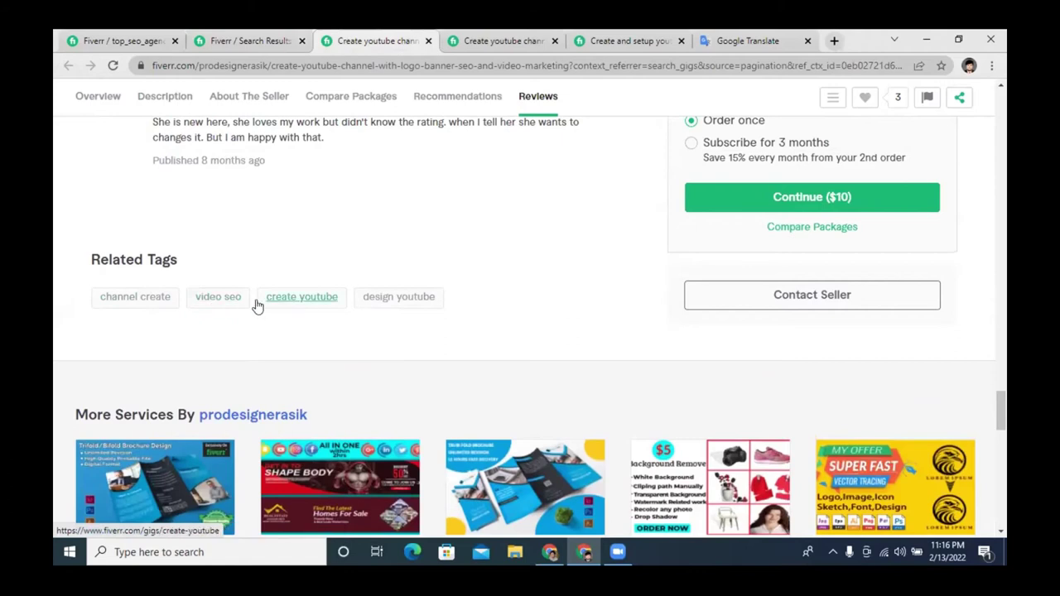
{"action": "left_click_drag", "start_coordinate": [257, 307], "coordinate": [350, 305]}
{"action": "key", "text": "ctrl+c"}
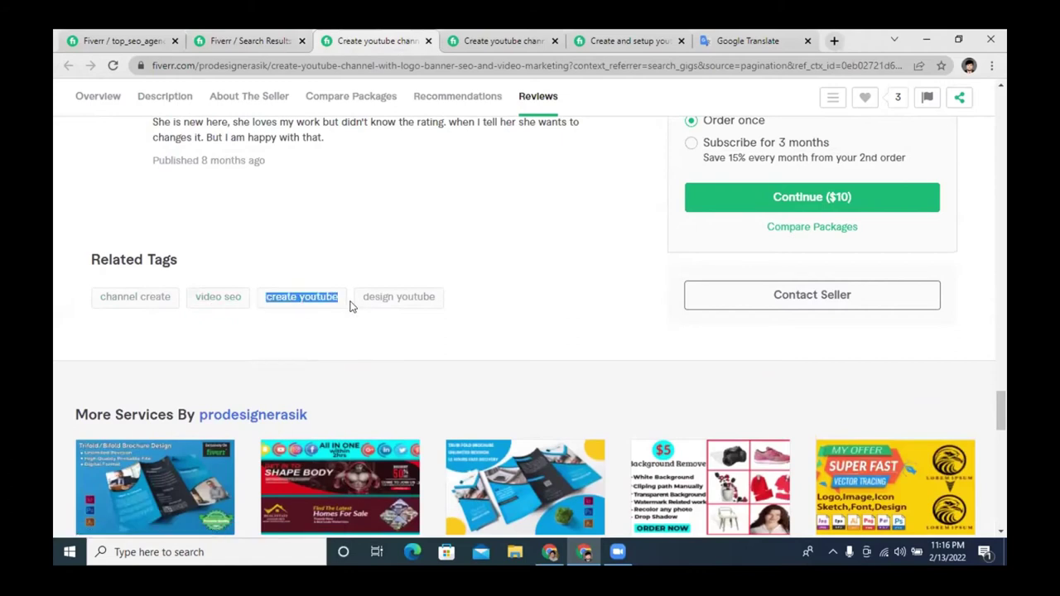
{"action": "left_click", "coordinate": [116, 41]}
{"action": "left_click", "coordinate": [388, 379]}
Step: Enter 'create youtube' in Search Tags to make it the first tag chip
{"action": "key", "text": "ctrl+v"}
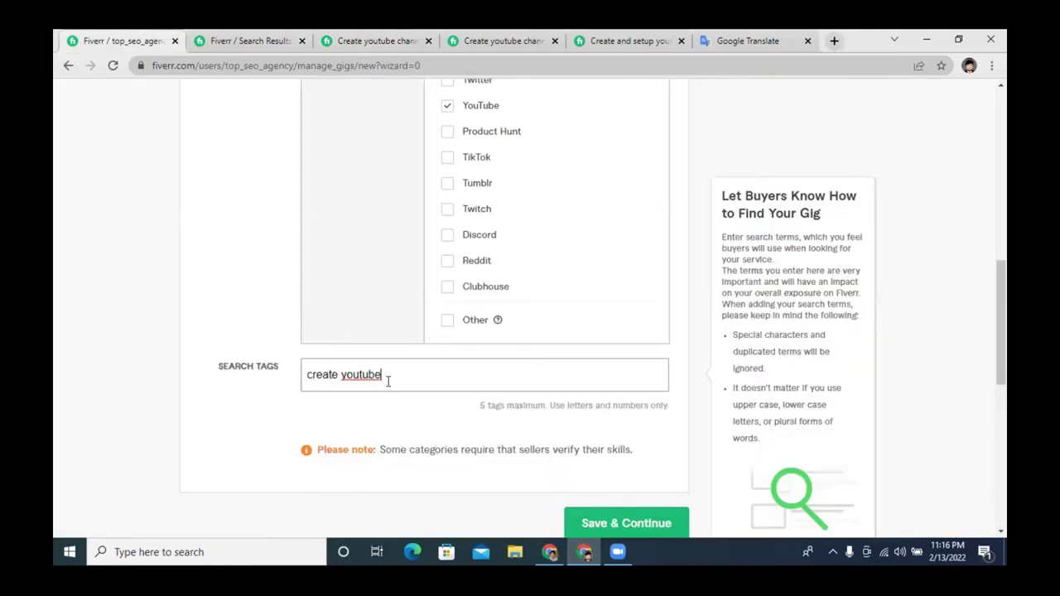
{"action": "scroll", "coordinate": [376, 290], "scroll_direction": "up", "scroll_amount": 7}
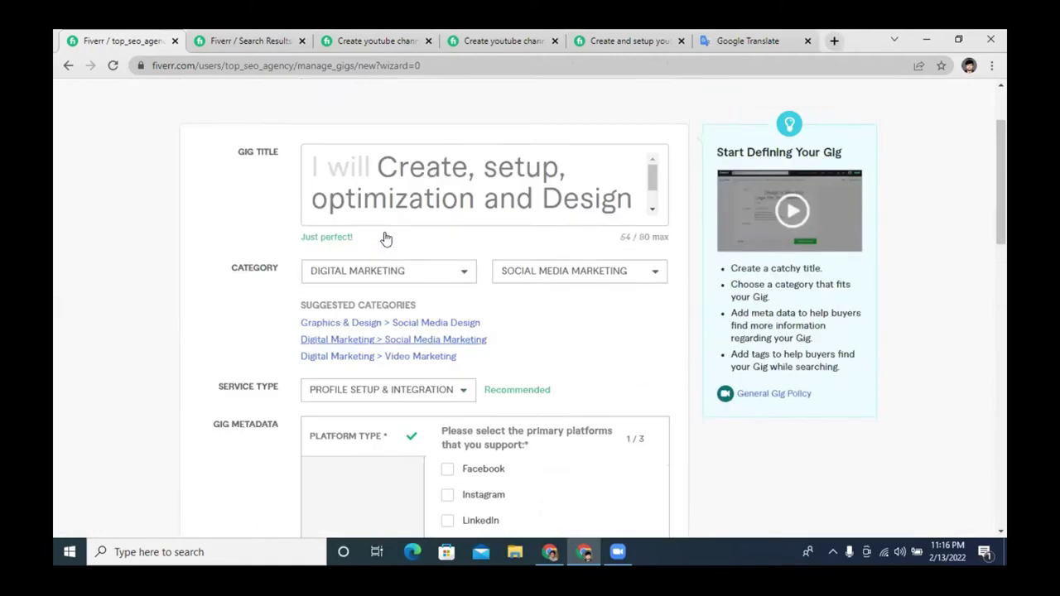
{"action": "scroll", "coordinate": [386, 239], "scroll_direction": "up", "scroll_amount": 2}
{"action": "mouse_move", "coordinate": [552, 260]}
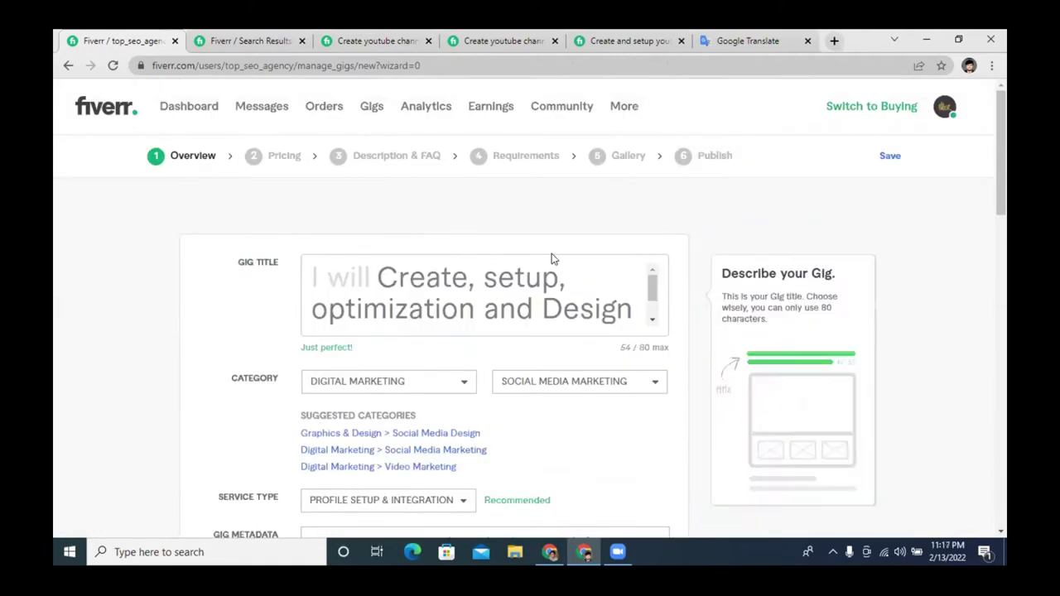
{"action": "scroll", "coordinate": [521, 319], "scroll_direction": "down", "scroll_amount": 1}
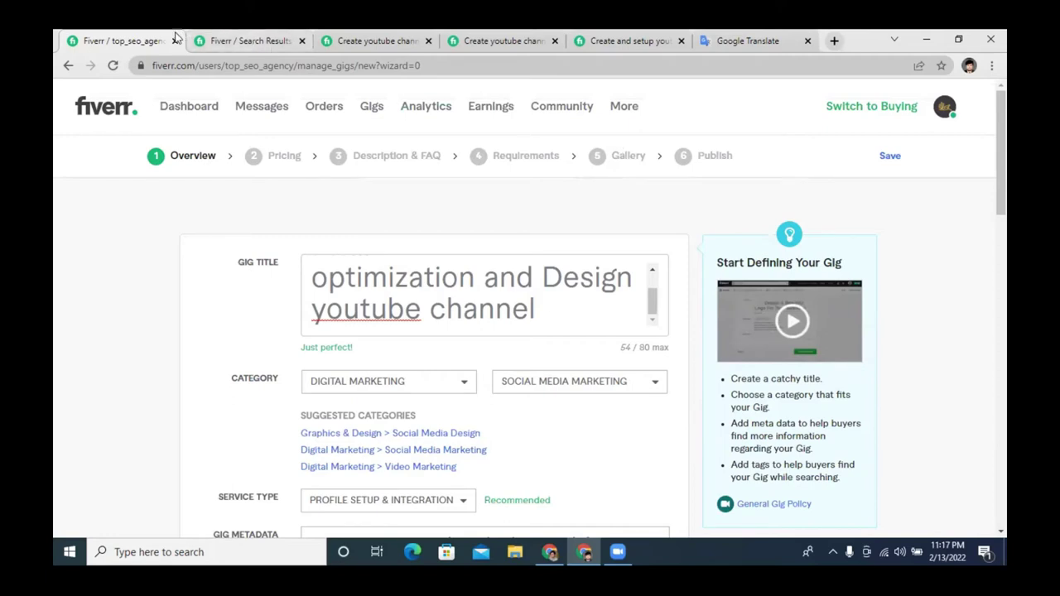
{"action": "scroll", "coordinate": [383, 236], "scroll_direction": "down", "scroll_amount": 15}
{"action": "scroll", "coordinate": [383, 243], "scroll_direction": "up", "scroll_amount": 2}
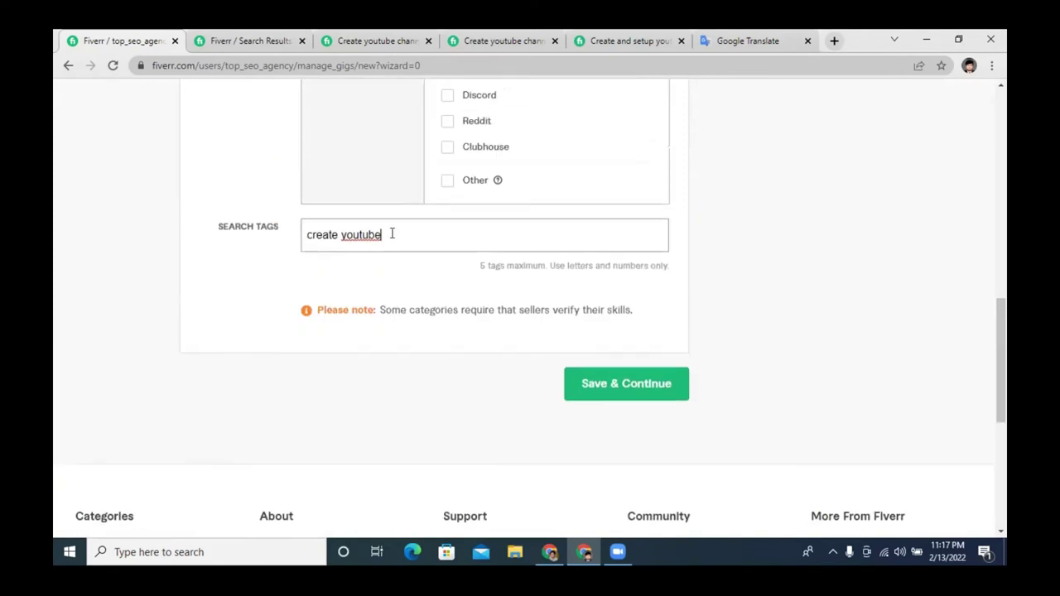
{"action": "left_click", "coordinate": [397, 235]}
{"action": "type", "text": "create youtube"}
{"action": "key", "text": "Return"}
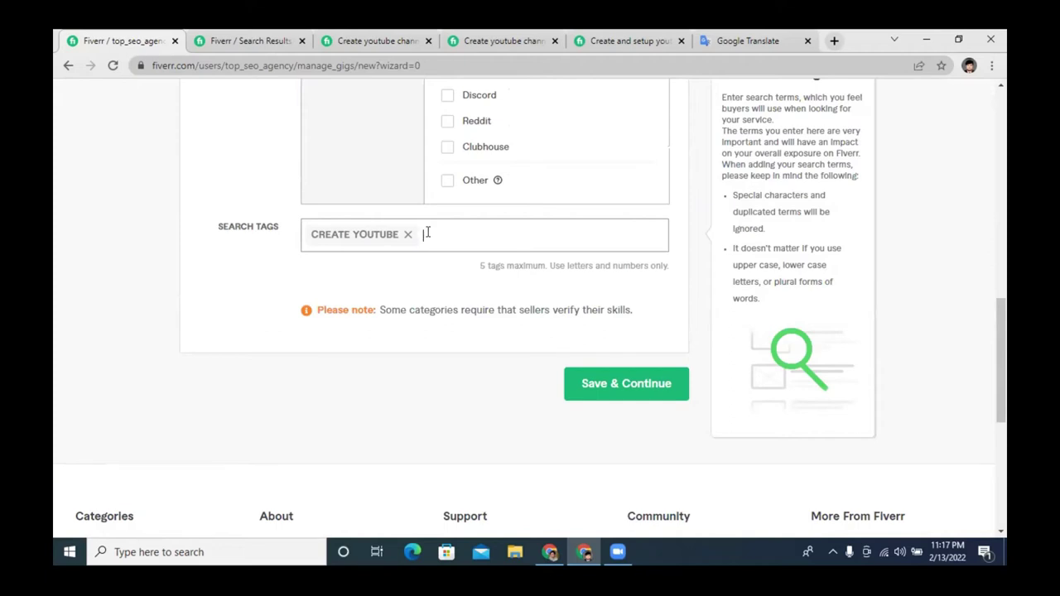
{"action": "left_click", "coordinate": [264, 40]}
Step: Copy 'design youtube' from a competitor's related tags and add it as a search tag
{"action": "left_click", "coordinate": [316, 36]}
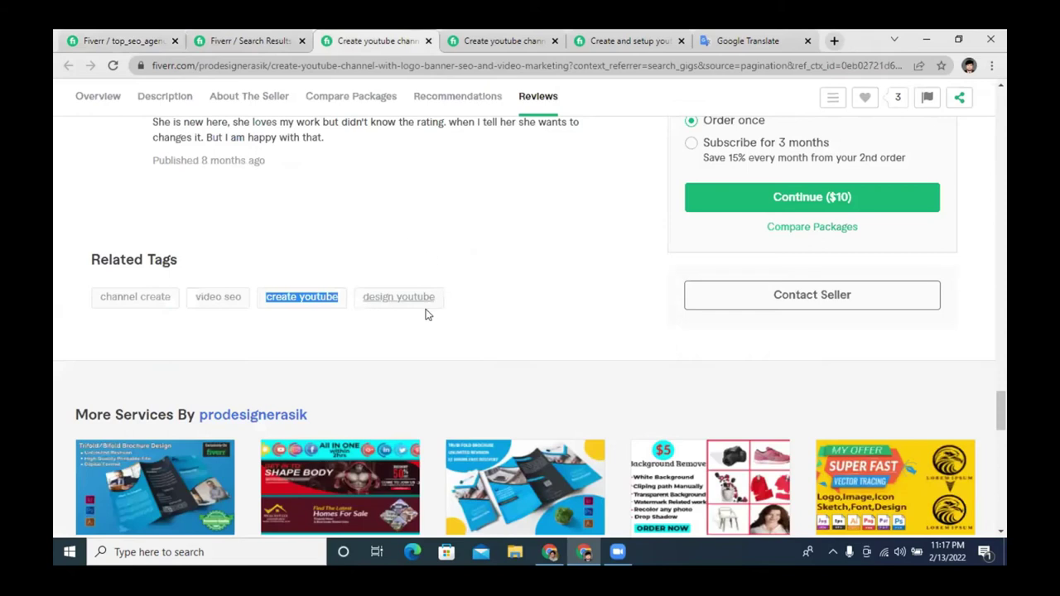
{"action": "left_click_drag", "start_coordinate": [454, 301], "coordinate": [354, 303]}
{"action": "key", "text": "ctrl+c"}
{"action": "left_click", "coordinate": [116, 40]}
{"action": "key", "text": "ctrl+v"}
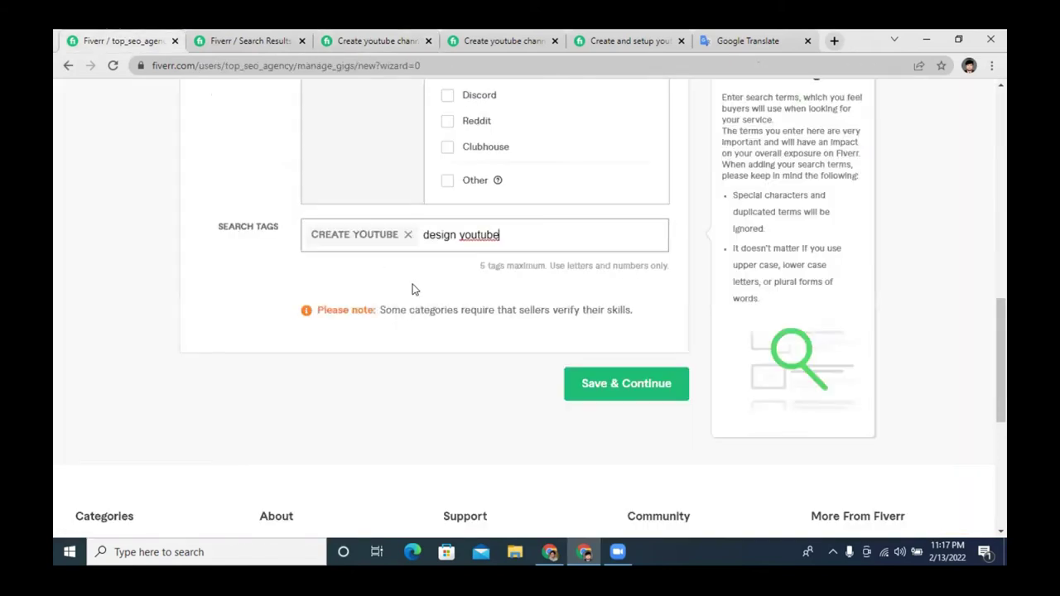
{"action": "key", "text": "Return"}
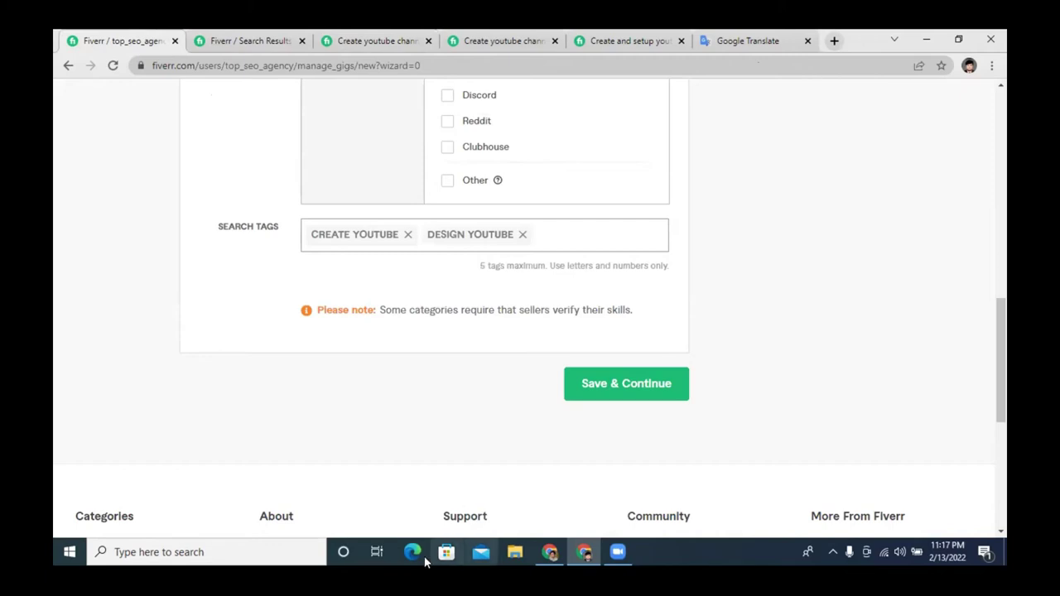
{"action": "left_click", "coordinate": [566, 228]}
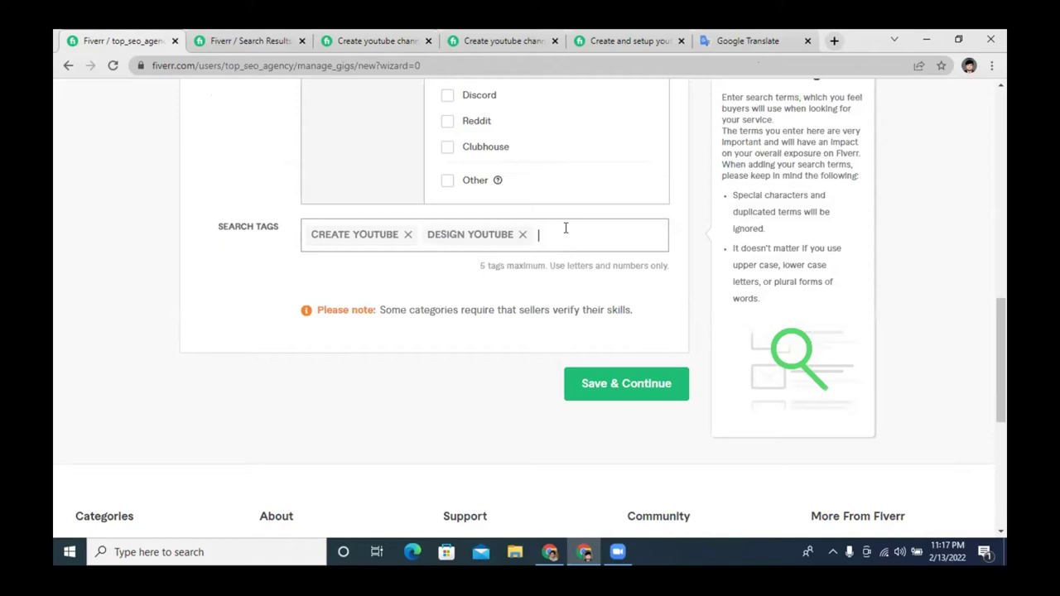
Step: Copy 'setup youtube' from another competitor gig and add it as a search tag
{"action": "left_click", "coordinate": [458, 36]}
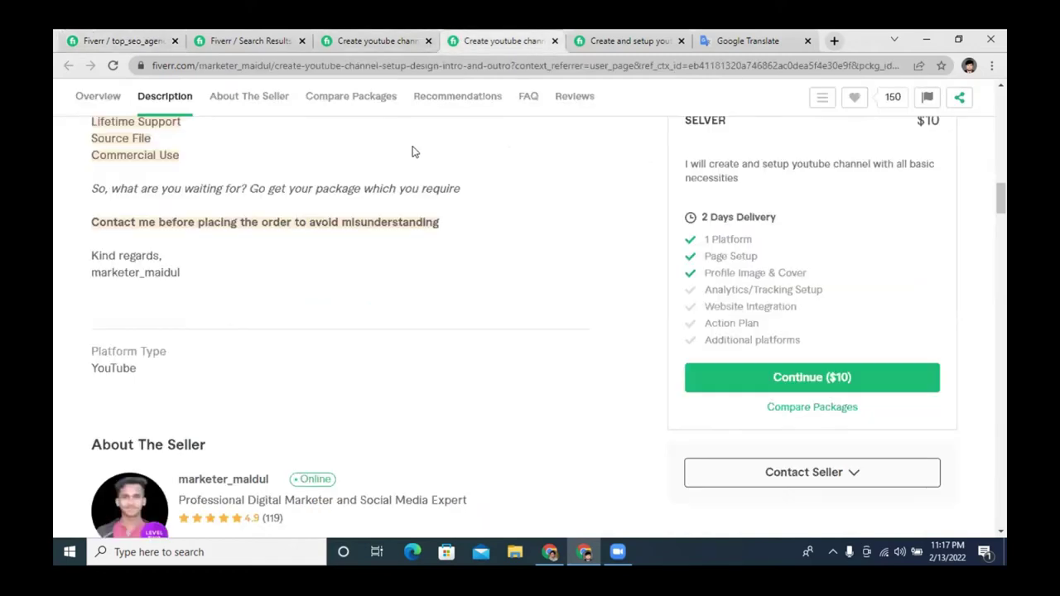
{"action": "scroll", "coordinate": [429, 232], "scroll_direction": "down", "scroll_amount": 15}
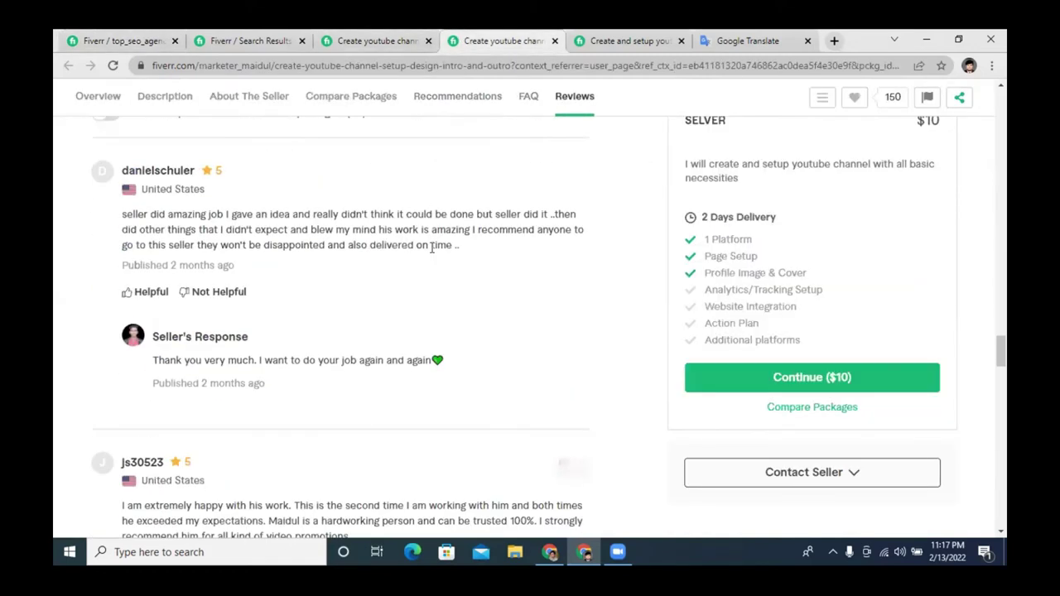
{"action": "scroll", "coordinate": [430, 253], "scroll_direction": "down", "scroll_amount": 5}
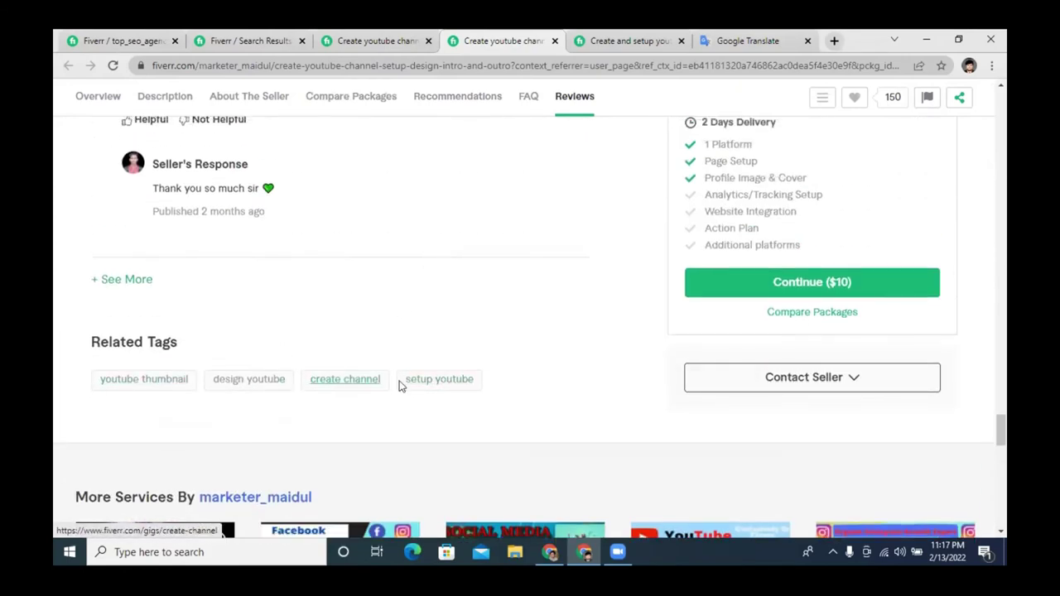
{"action": "left_click_drag", "start_coordinate": [484, 393], "coordinate": [409, 381]}
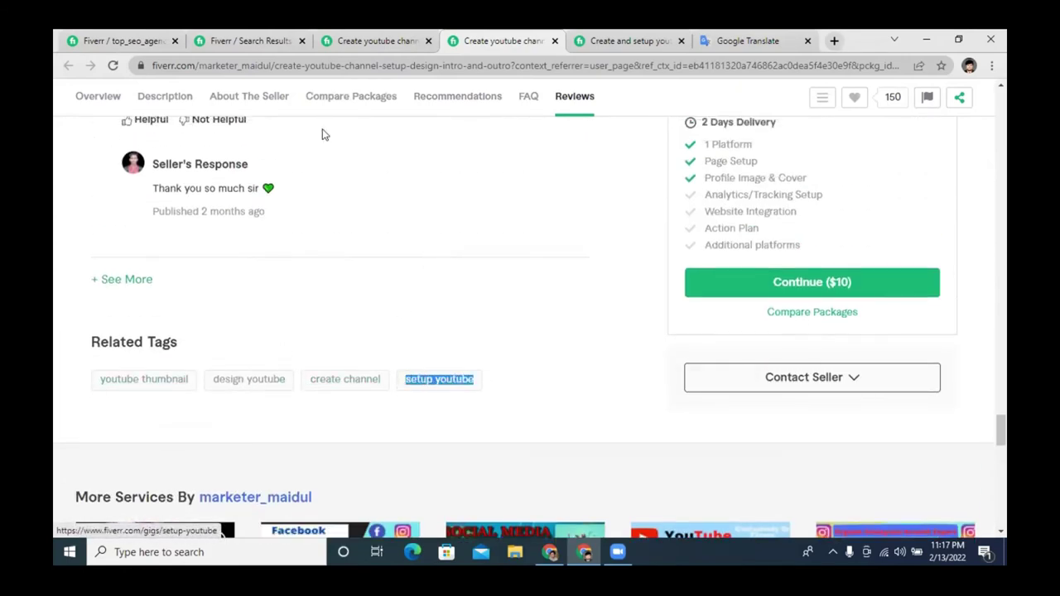
{"action": "left_click", "coordinate": [78, 41]}
{"action": "key", "text": "ctrl+v"}
{"action": "key", "text": "Return"}
{"action": "left_click", "coordinate": [642, 236]}
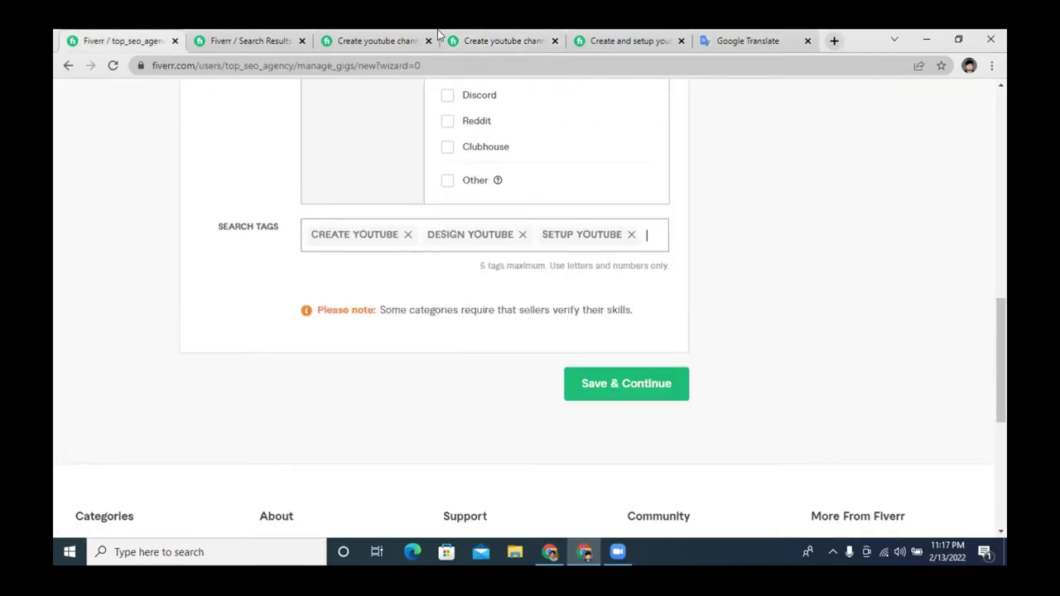
Step: Add 'channel optimization' as a search tag, correcting its misspelling via spell-check
{"action": "left_click", "coordinate": [579, 41]}
{"action": "scroll", "coordinate": [409, 372], "scroll_direction": "down", "scroll_amount": 5}
{"action": "scroll", "coordinate": [409, 373], "scroll_direction": "down", "scroll_amount": 20}
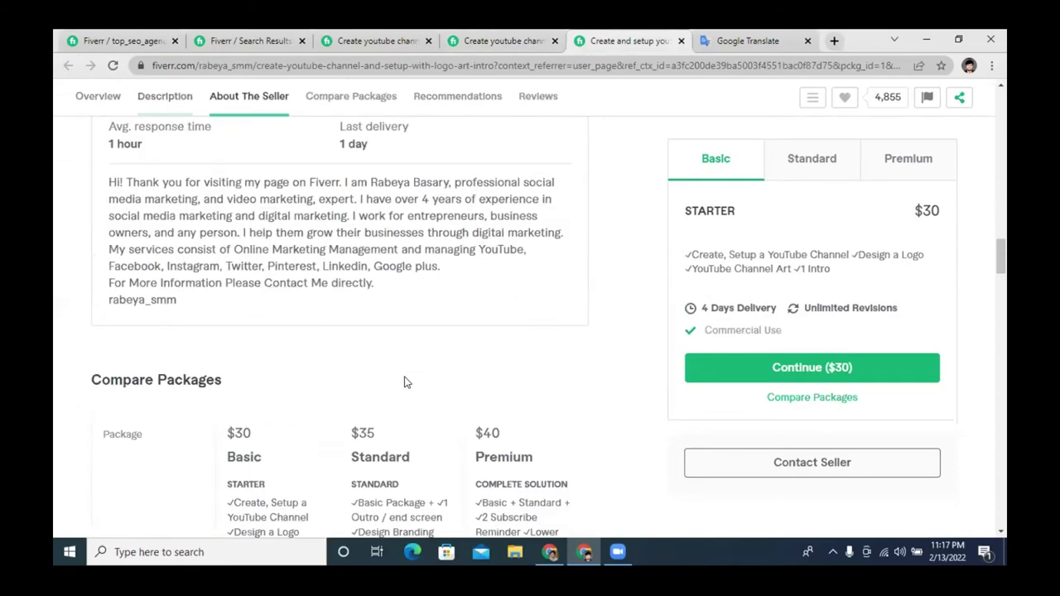
{"action": "scroll", "coordinate": [399, 394], "scroll_direction": "up", "scroll_amount": 3}
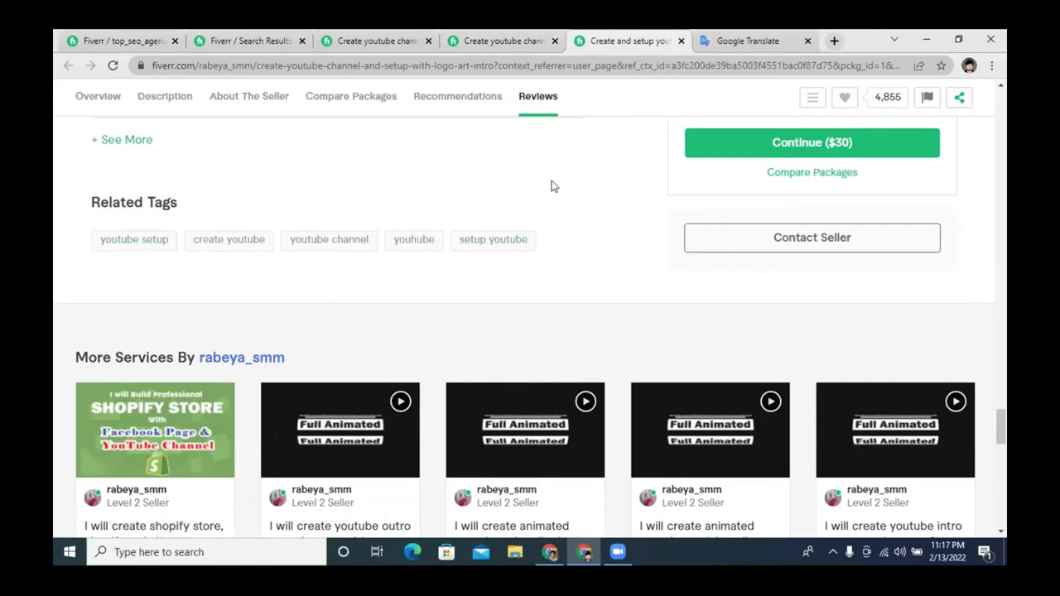
{"action": "left_click", "coordinate": [116, 40]}
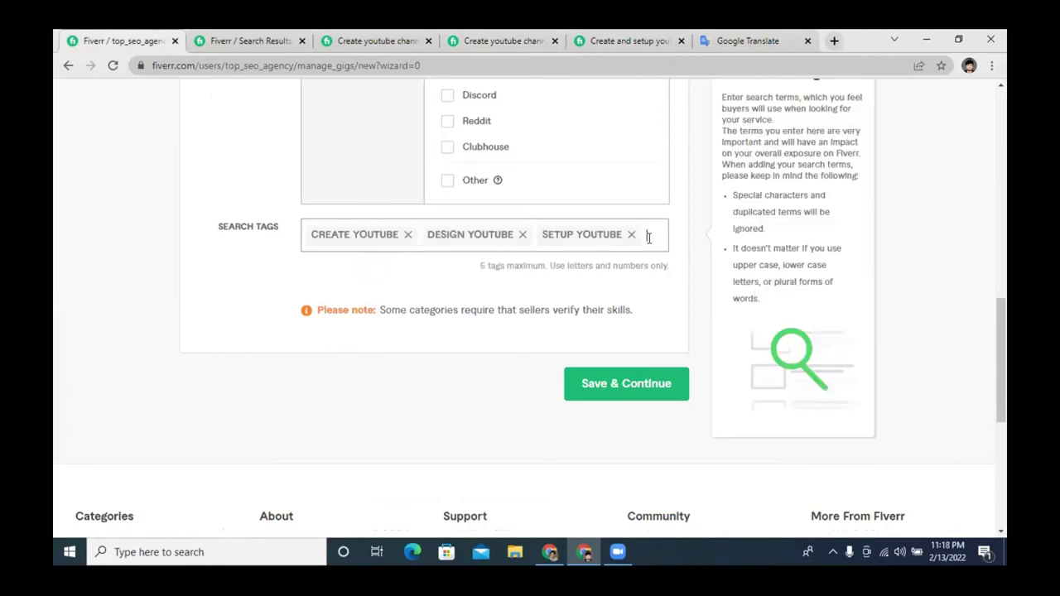
{"action": "type", "text": "ha"}
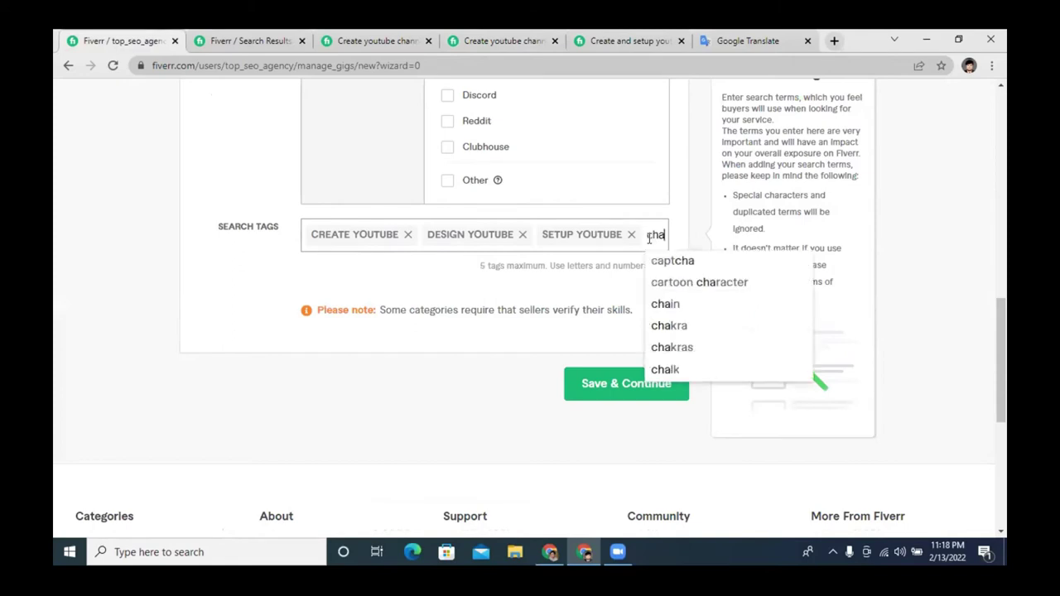
{"action": "type", "text": "nnel op"}
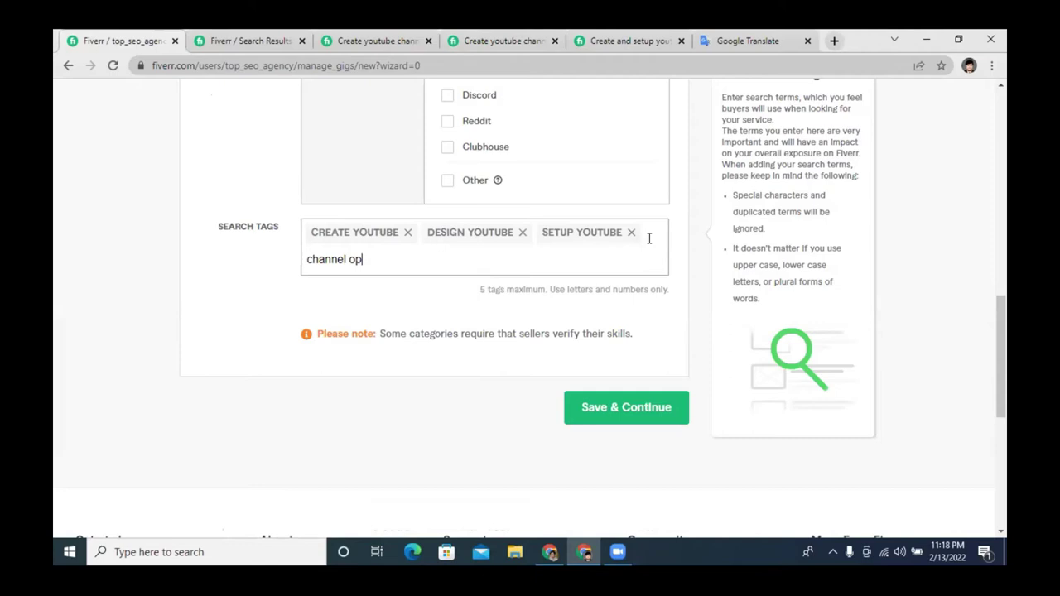
{"action": "type", "text": "timaztion"}
{"action": "right_click", "coordinate": [378, 260]}
{"action": "left_click", "coordinate": [417, 271]}
{"action": "key", "text": "Return"}
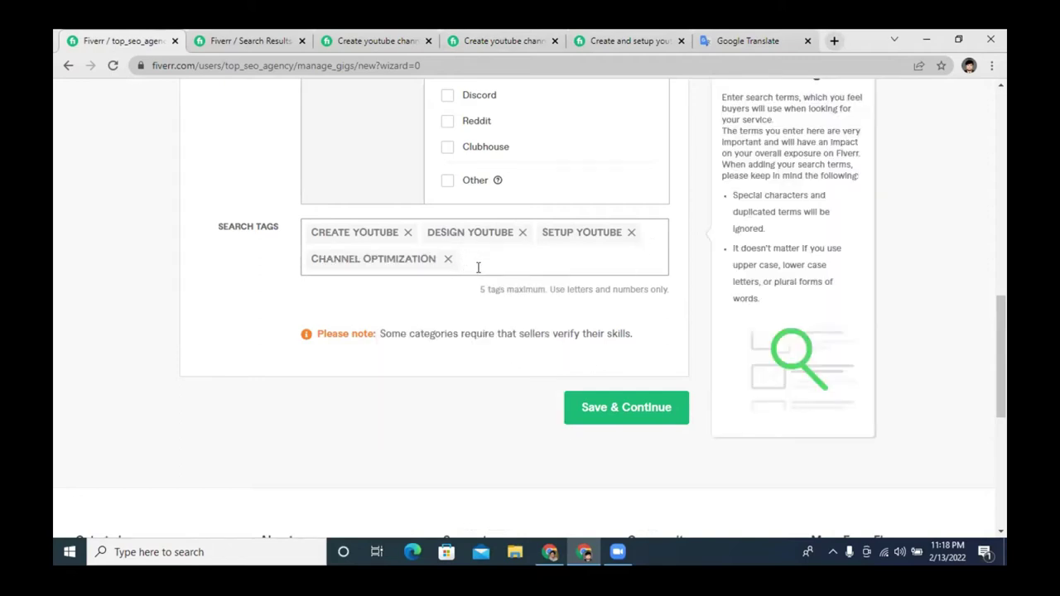
Step: Add 'youtube marketing' as the fifth search tag from the suggestions
{"action": "type", "text": "youtube"}
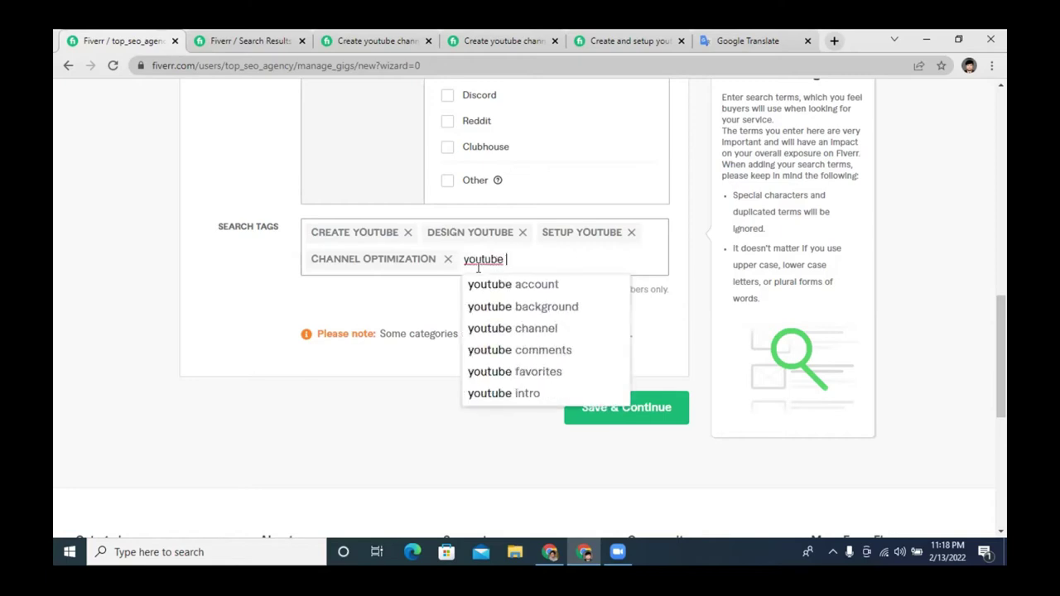
{"action": "type", "text": " mana"}
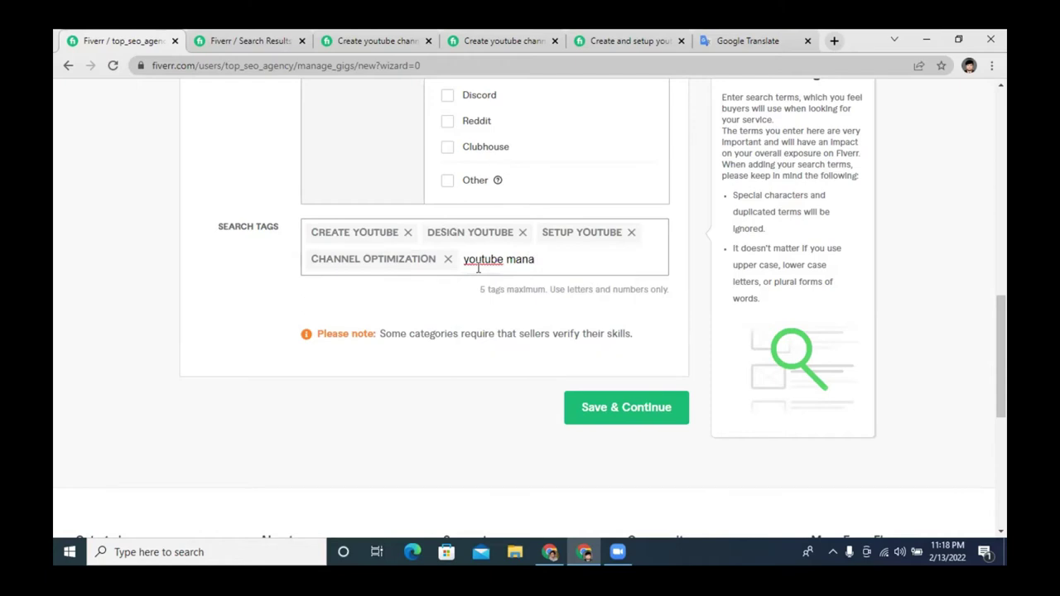
{"action": "type", "text": "ge"}
{"action": "key", "text": "BackSpace"}
{"action": "key", "text": "BackSpace"}
{"action": "key", "text": "BackSpace"}
{"action": "key", "text": "BackSpace"}
{"action": "key", "text": "BackSpace"}
{"action": "key", "text": "BackSpace"}
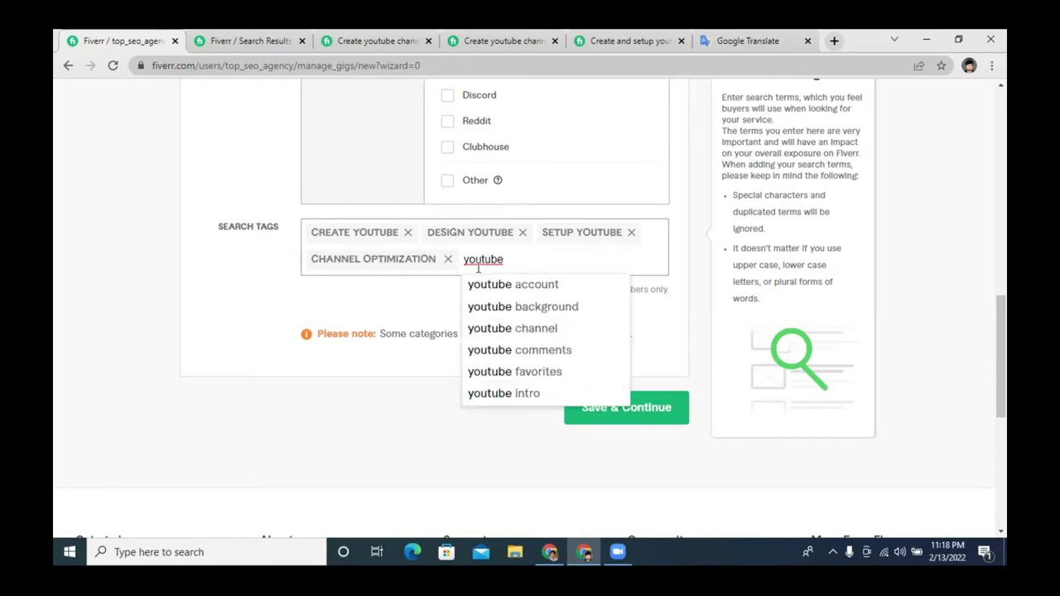
{"action": "type", "text": "m"}
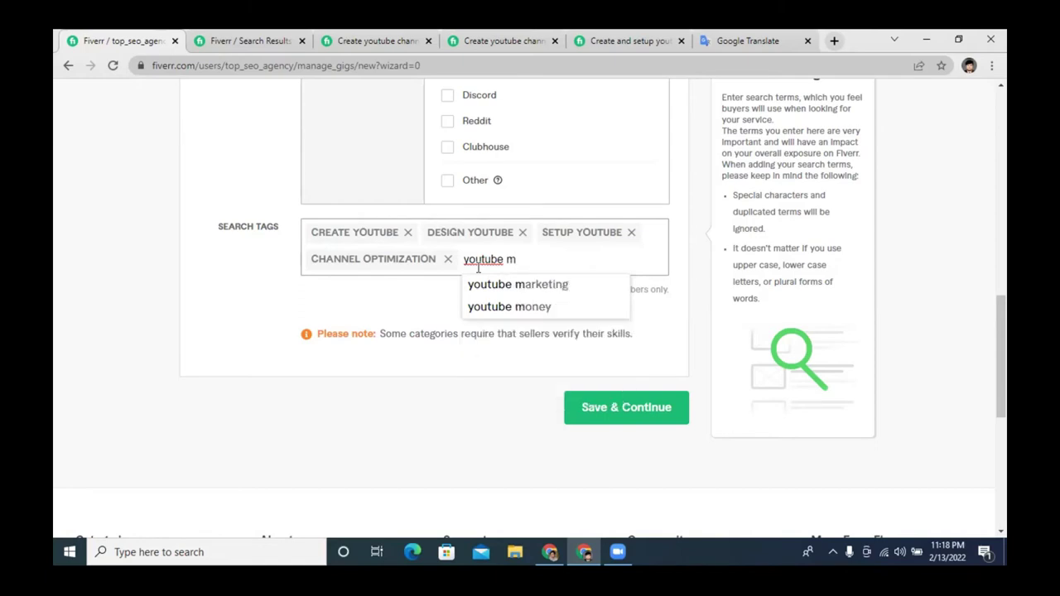
{"action": "left_click", "coordinate": [528, 285]}
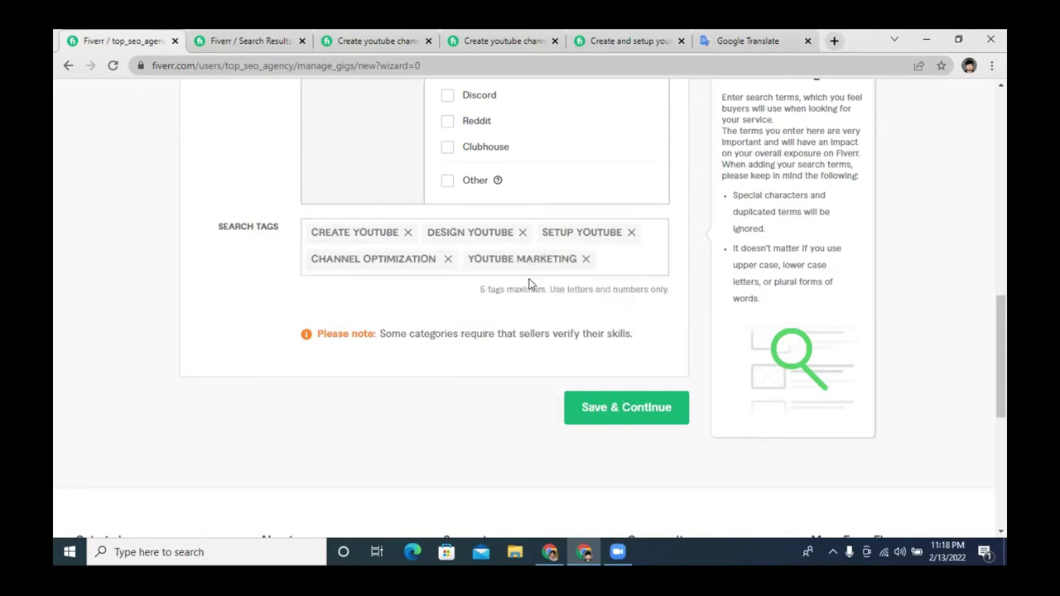
{"action": "left_click", "coordinate": [387, 220]}
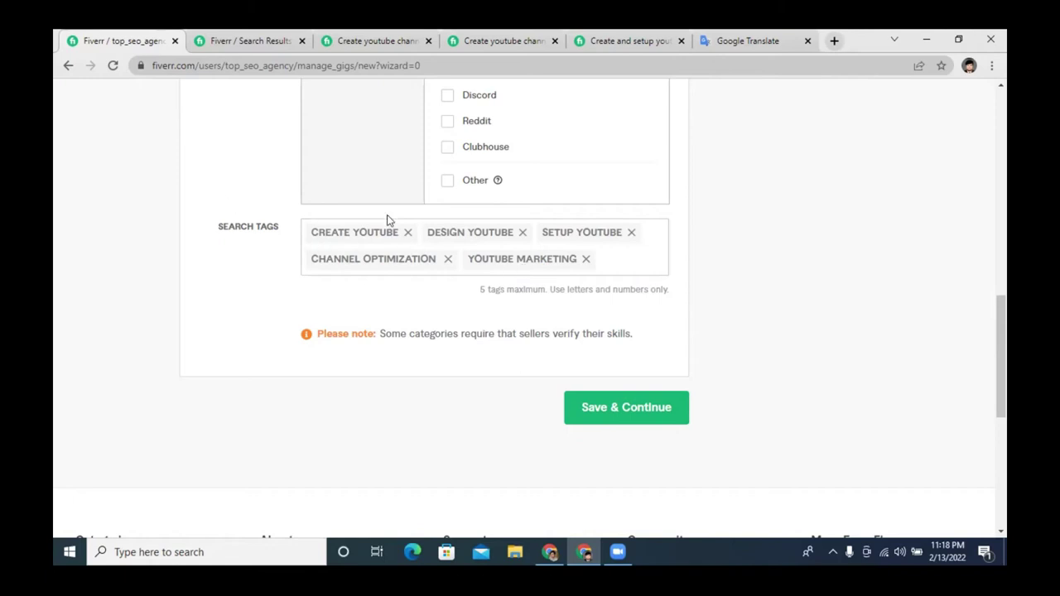
{"action": "left_click", "coordinate": [467, 39]}
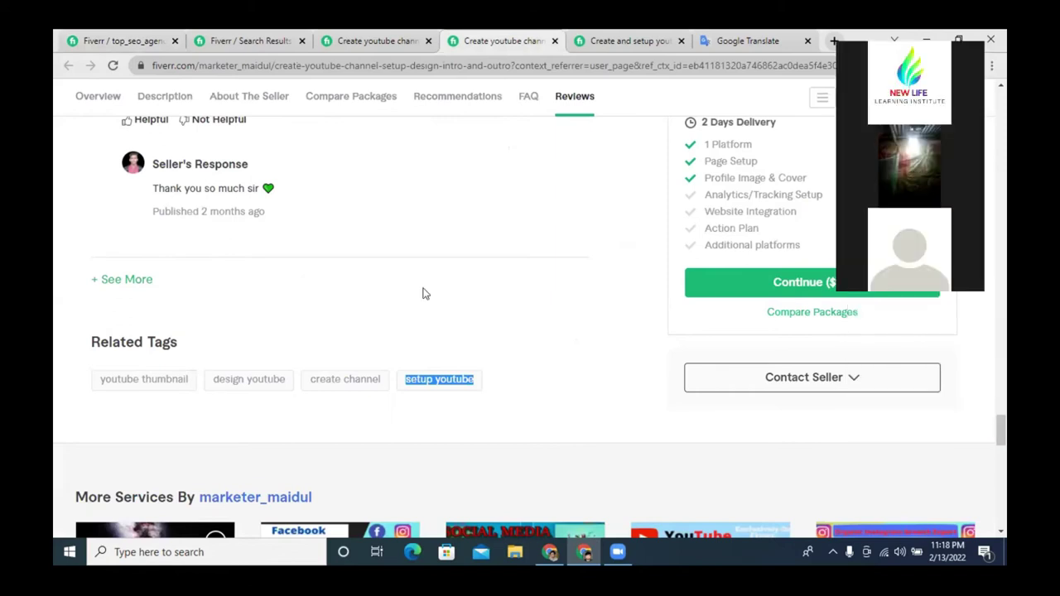
{"action": "key", "text": "ctrl+1"}
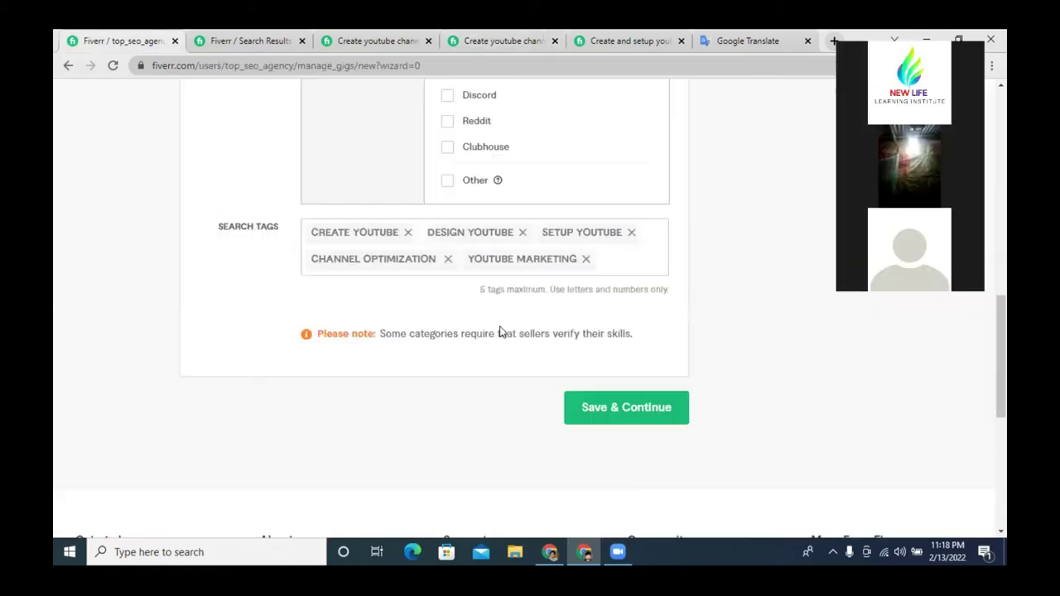
Step: Save the Overview, then return to it and enable a separate SEO title
{"action": "left_click", "coordinate": [602, 417]}
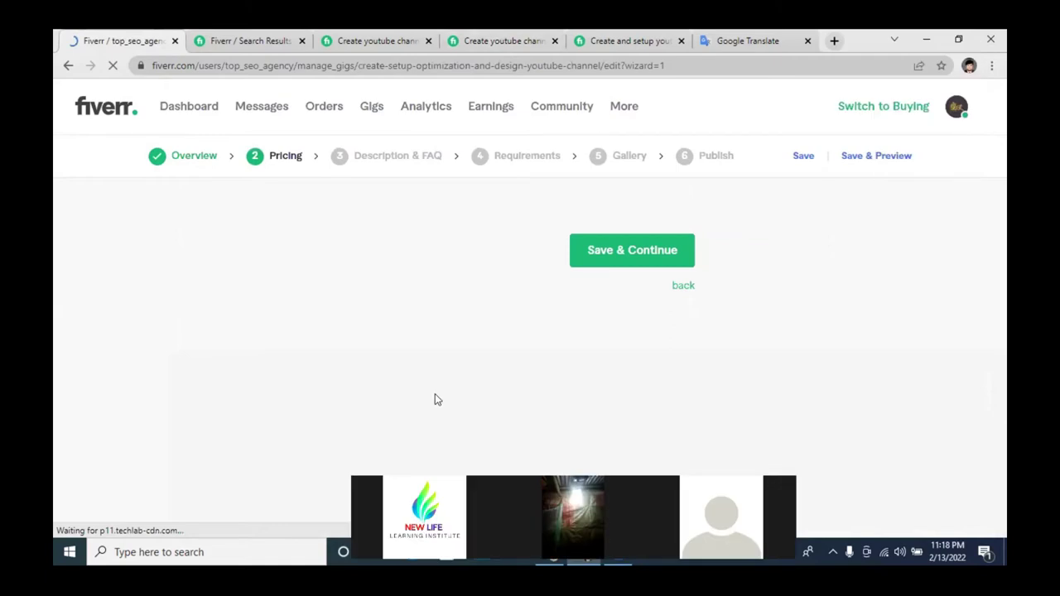
{"action": "scroll", "coordinate": [718, 279], "scroll_direction": "up", "scroll_amount": 3}
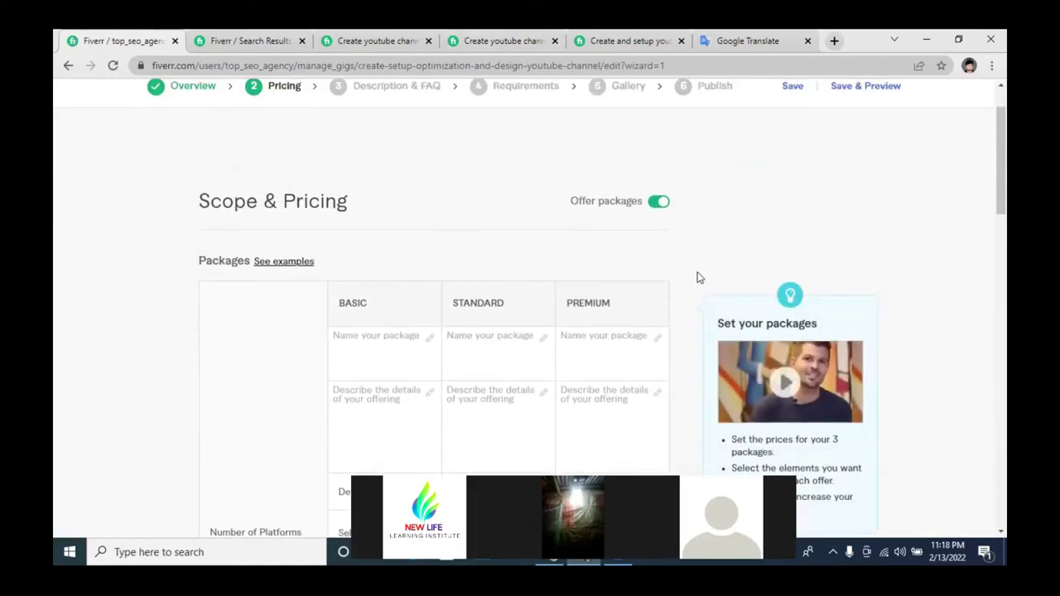
{"action": "left_click", "coordinate": [191, 159]}
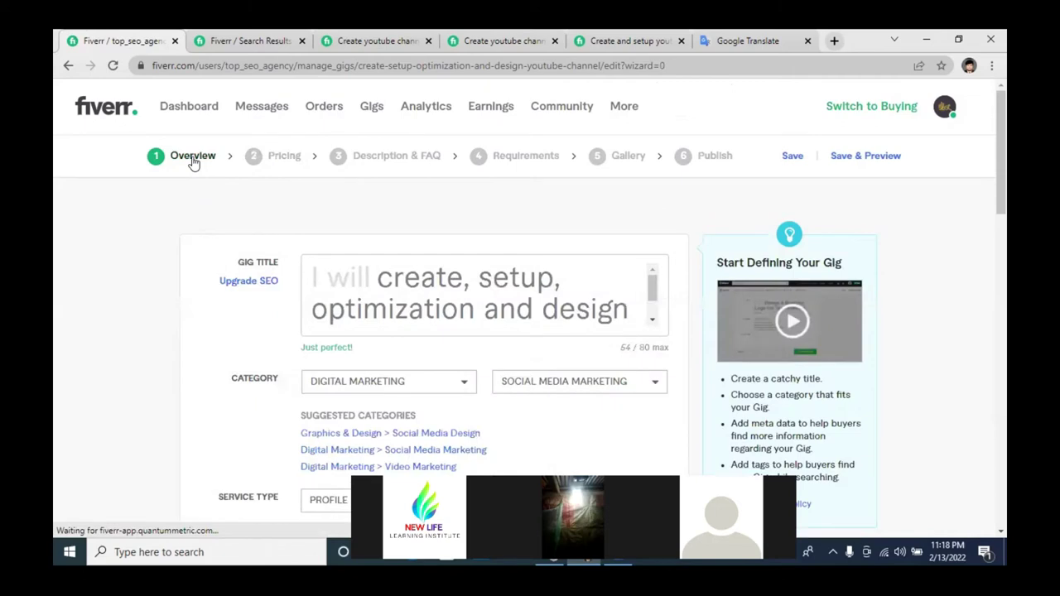
{"action": "mouse_move", "coordinate": [240, 284]}
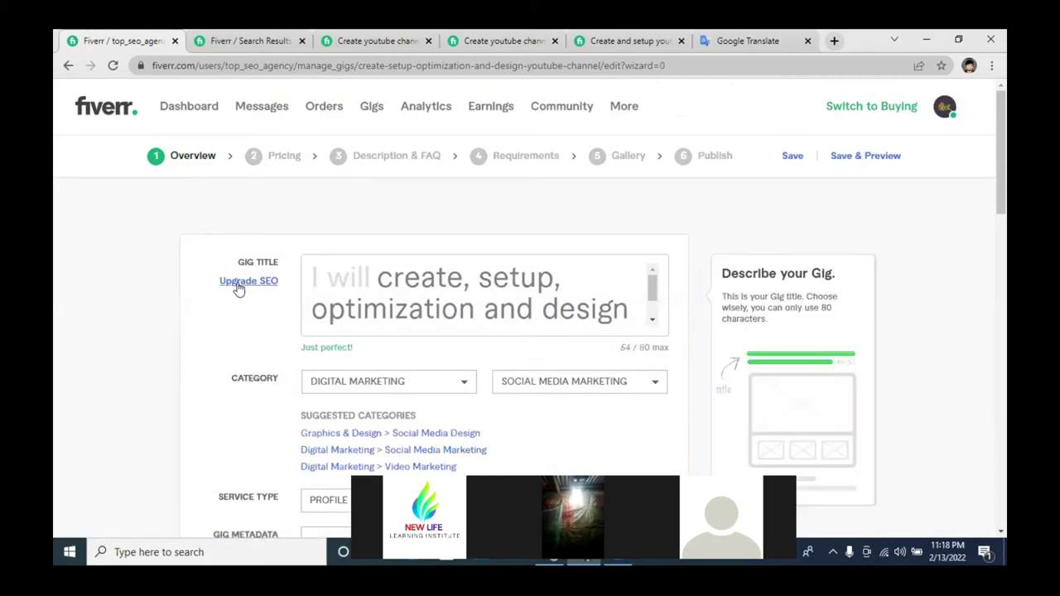
{"action": "left_click", "coordinate": [248, 282]}
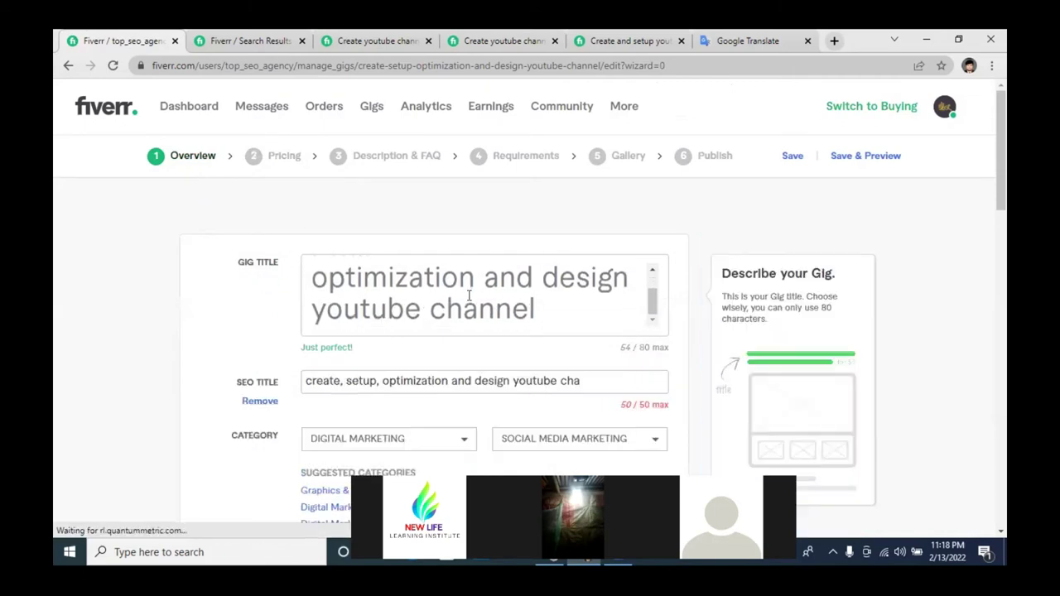
Step: Delete the cut-off 'cha' from the SEO title and save to reach Scope & Pricing
{"action": "mouse_move", "coordinate": [568, 404]}
{"action": "left_click", "coordinate": [555, 380]}
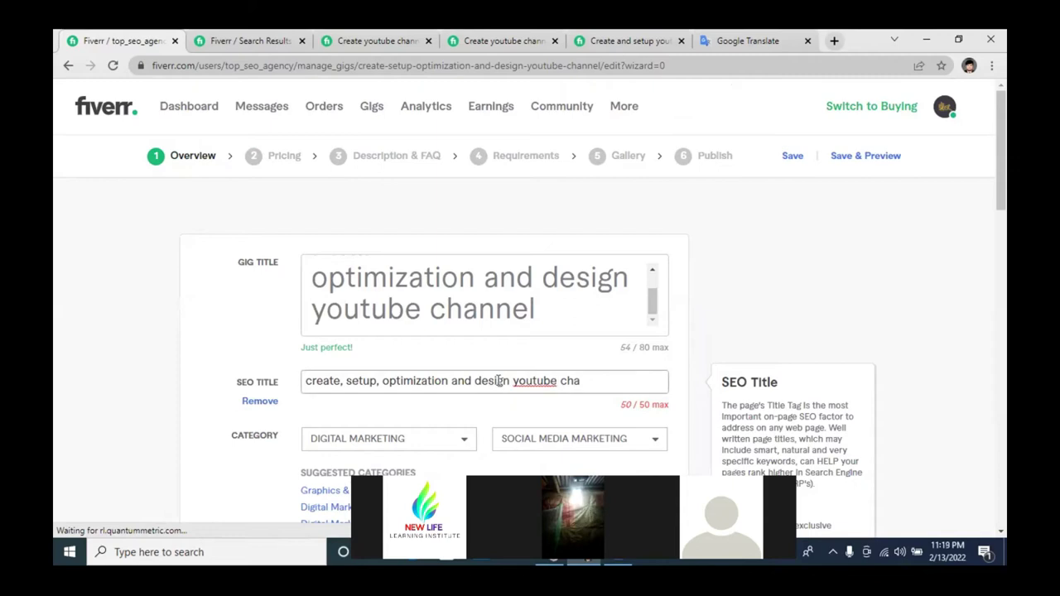
{"action": "left_click_drag", "start_coordinate": [560, 380], "coordinate": [642, 379]}
{"action": "key", "text": "BackSpace"}
{"action": "scroll", "coordinate": [700, 360], "scroll_direction": "down", "scroll_amount": 9}
{"action": "scroll", "coordinate": [657, 353], "scroll_direction": "down", "scroll_amount": 3}
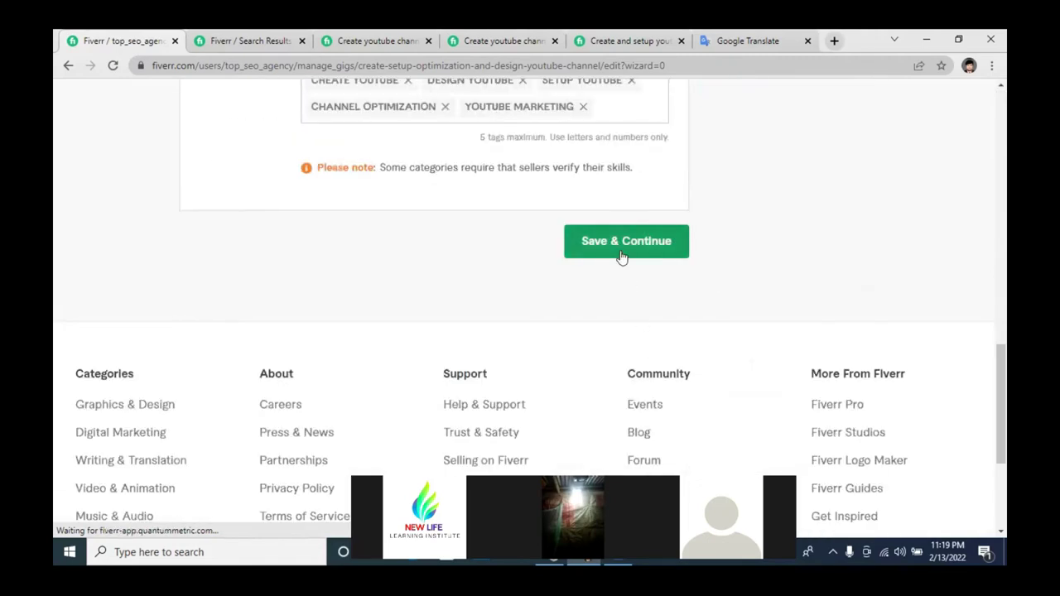
{"action": "left_click", "coordinate": [621, 254]}
{"action": "scroll", "coordinate": [613, 282], "scroll_direction": "up", "scroll_amount": 10}
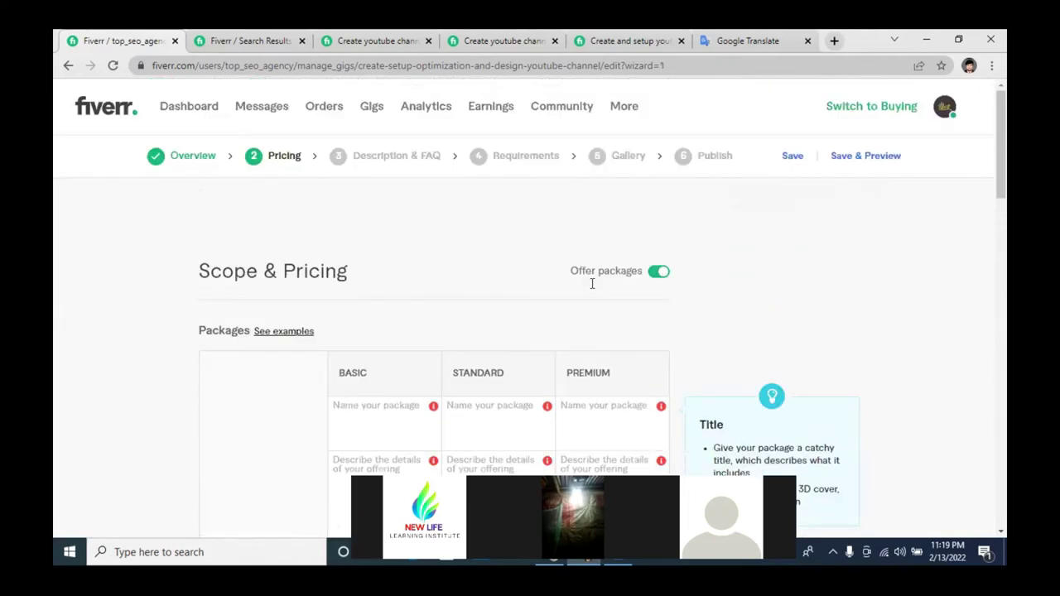
Step: Browse the competitor's packages: SILVER $10, GOLD $25 and PLATINUM $40
{"action": "scroll", "coordinate": [580, 296], "scroll_direction": "down", "scroll_amount": 3}
{"action": "scroll", "coordinate": [418, 303], "scroll_direction": "up", "scroll_amount": 1}
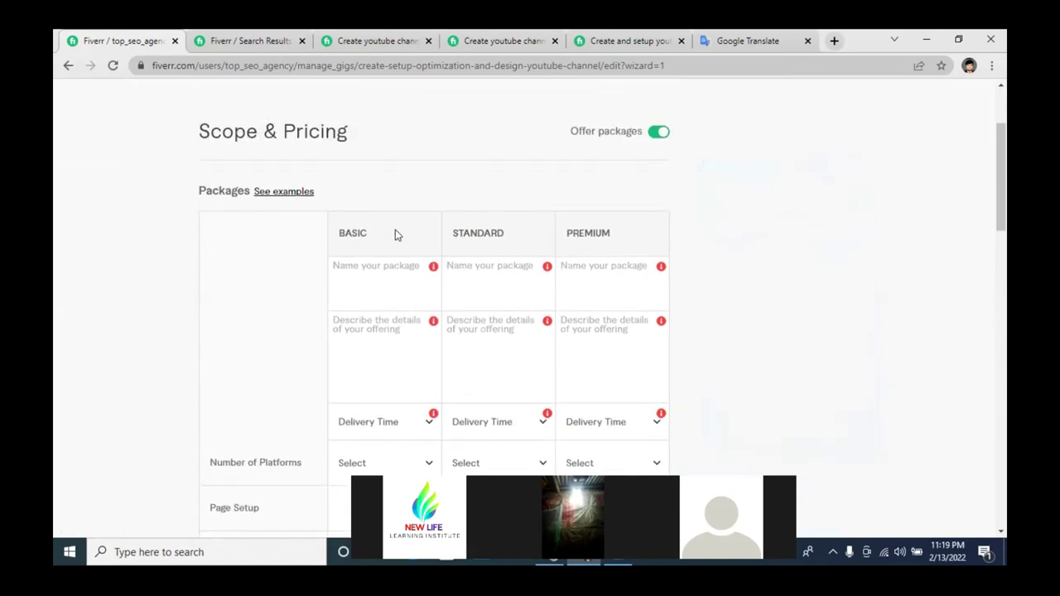
{"action": "left_click", "coordinate": [346, 38]}
{"action": "scroll", "coordinate": [684, 318], "scroll_direction": "up", "scroll_amount": 10}
{"action": "scroll", "coordinate": [684, 326], "scroll_direction": "up", "scroll_amount": 5}
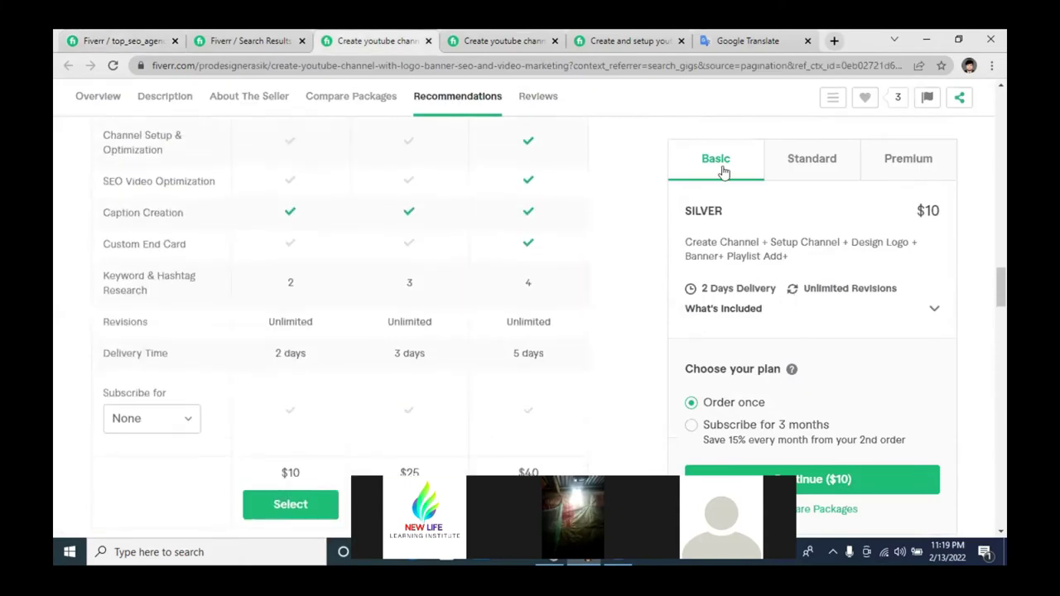
{"action": "double_click", "coordinate": [694, 210]}
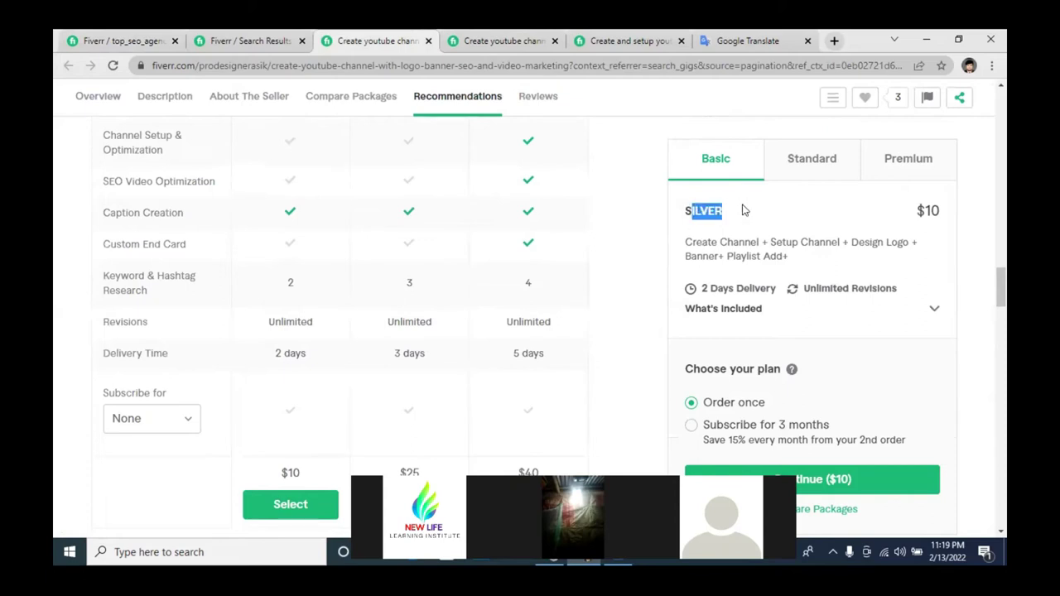
{"action": "left_click", "coordinate": [792, 158]}
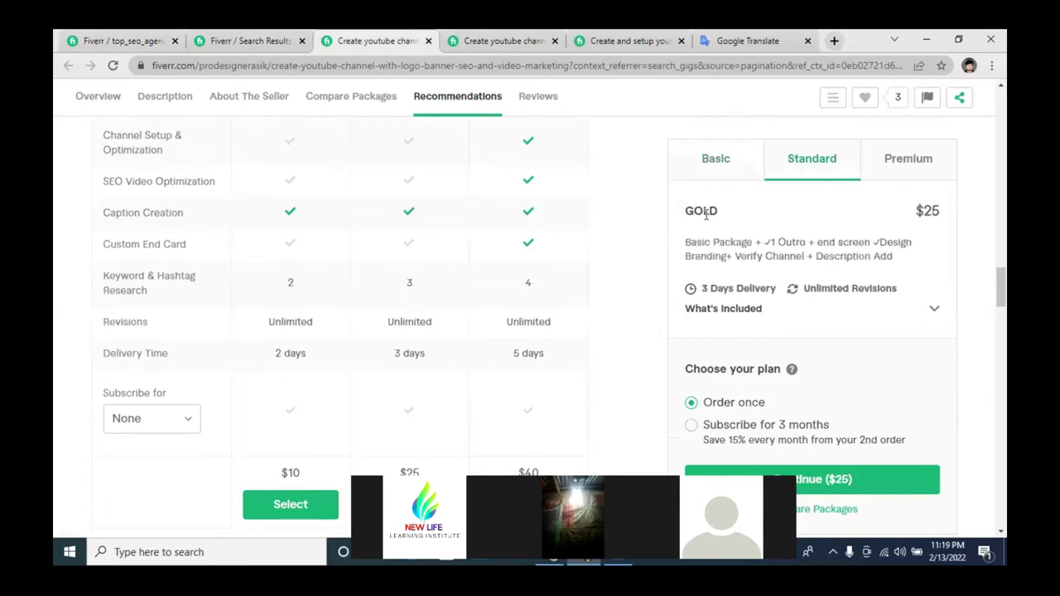
{"action": "left_click", "coordinate": [887, 161]}
{"action": "left_click", "coordinate": [713, 162]}
Step: Highlight each package name, ending with SILVER selected for copying
{"action": "left_click_drag", "start_coordinate": [709, 214], "coordinate": [680, 217]}
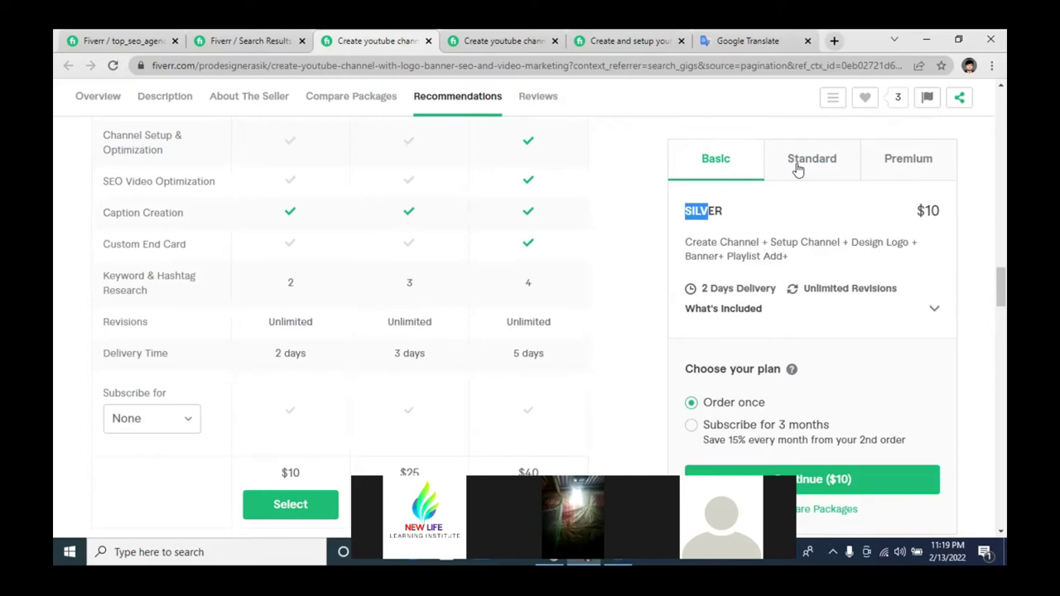
{"action": "left_click", "coordinate": [828, 169]}
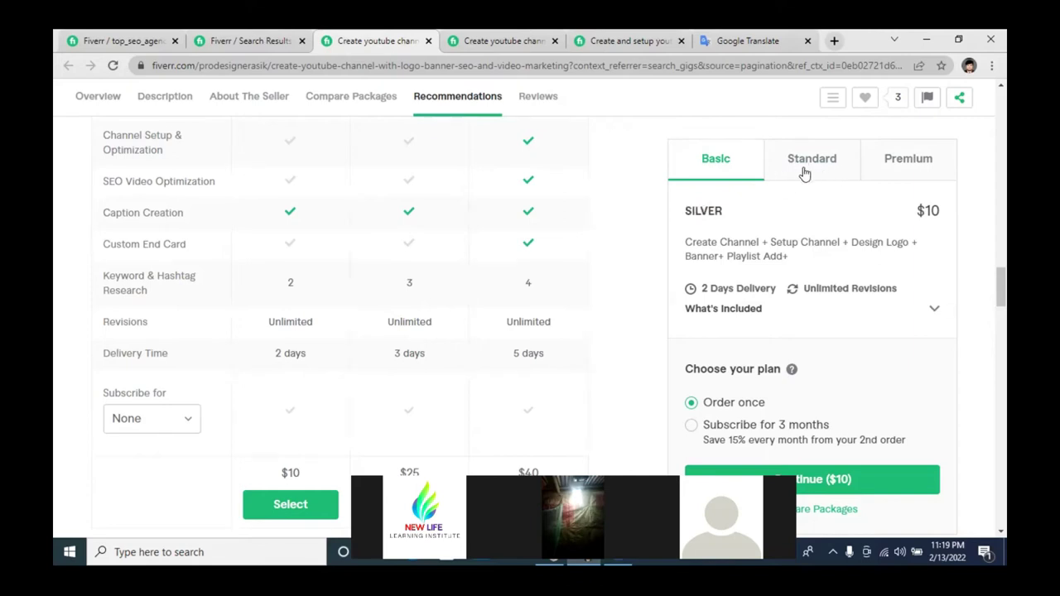
{"action": "left_click_drag", "start_coordinate": [719, 214], "coordinate": [682, 217]}
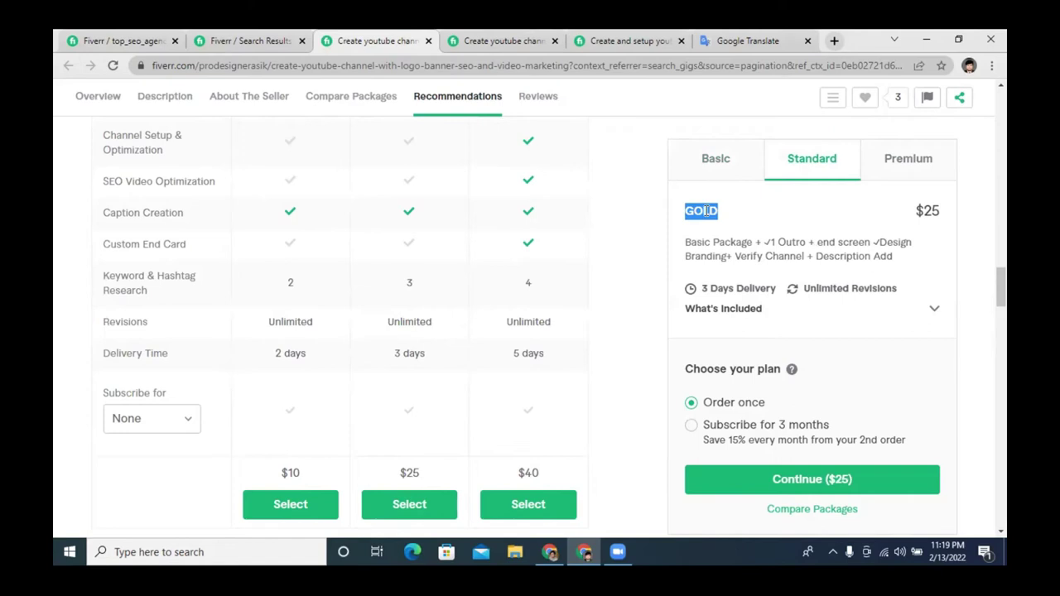
{"action": "left_click", "coordinate": [911, 170]}
{"action": "double_click", "coordinate": [710, 210]}
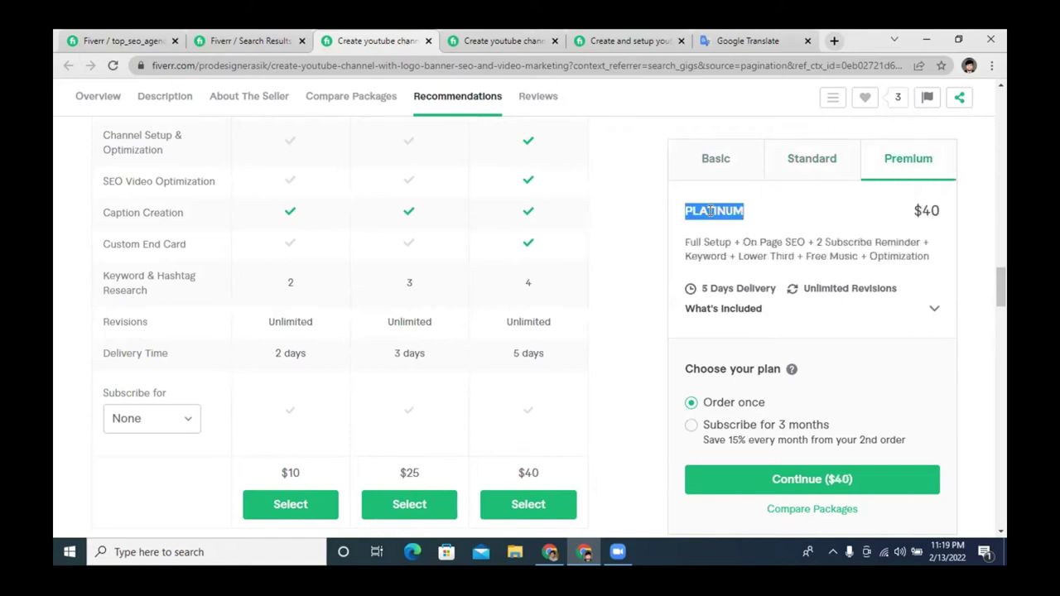
{"action": "left_click", "coordinate": [720, 168]}
{"action": "double_click", "coordinate": [704, 211]}
{"action": "right_click", "coordinate": [705, 211]}
Step: Copy SILVER into the top of Google Translate's source text, then return to Scope & Pricing
{"action": "left_click", "coordinate": [726, 217]}
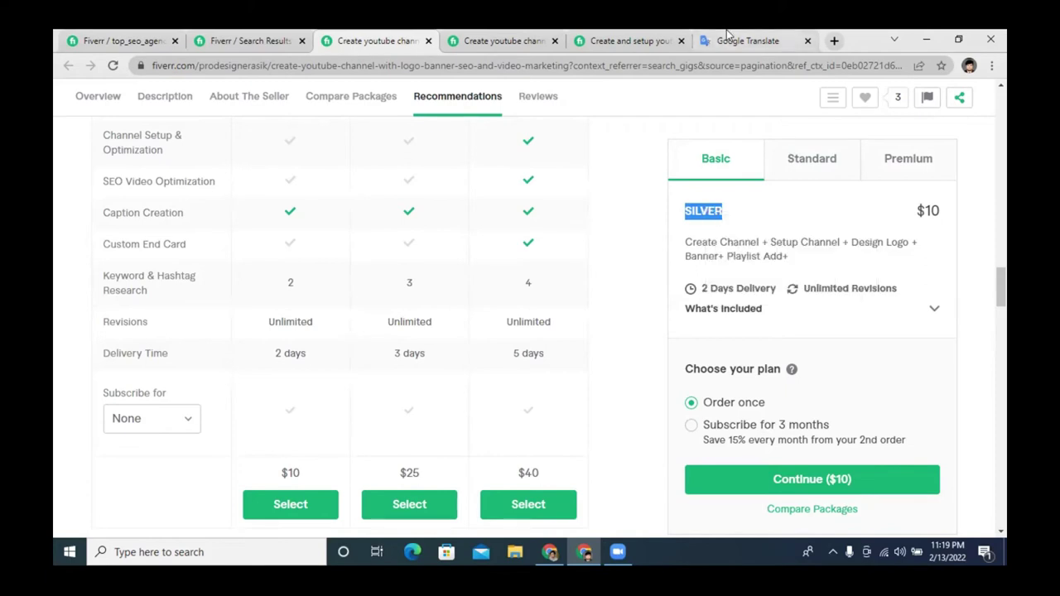
{"action": "left_click", "coordinate": [748, 40]}
{"action": "left_click", "coordinate": [383, 232]}
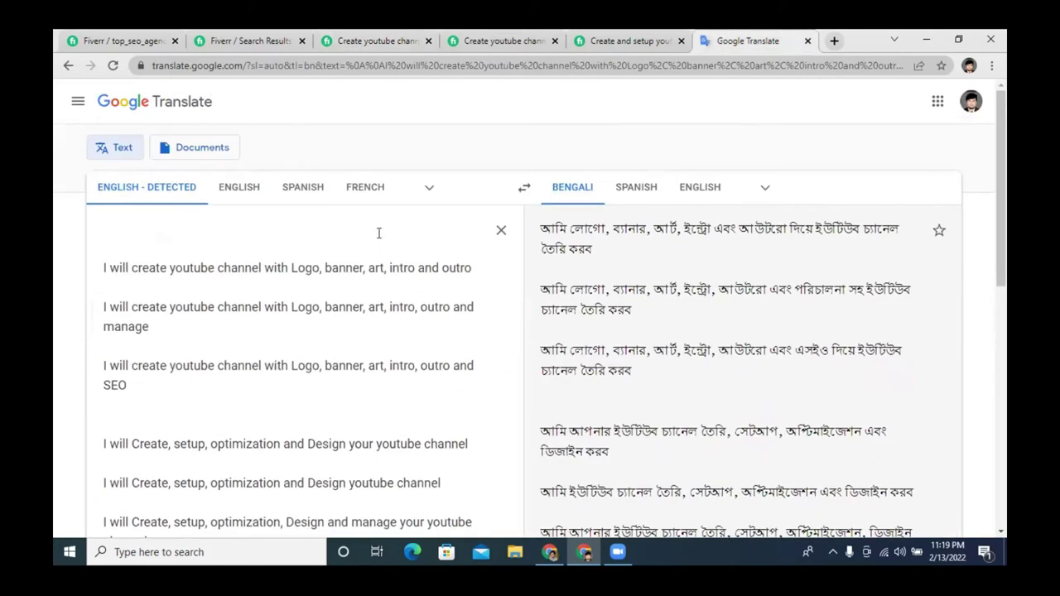
{"action": "key", "text": "ctrl+v"}
{"action": "key", "text": "Return"}
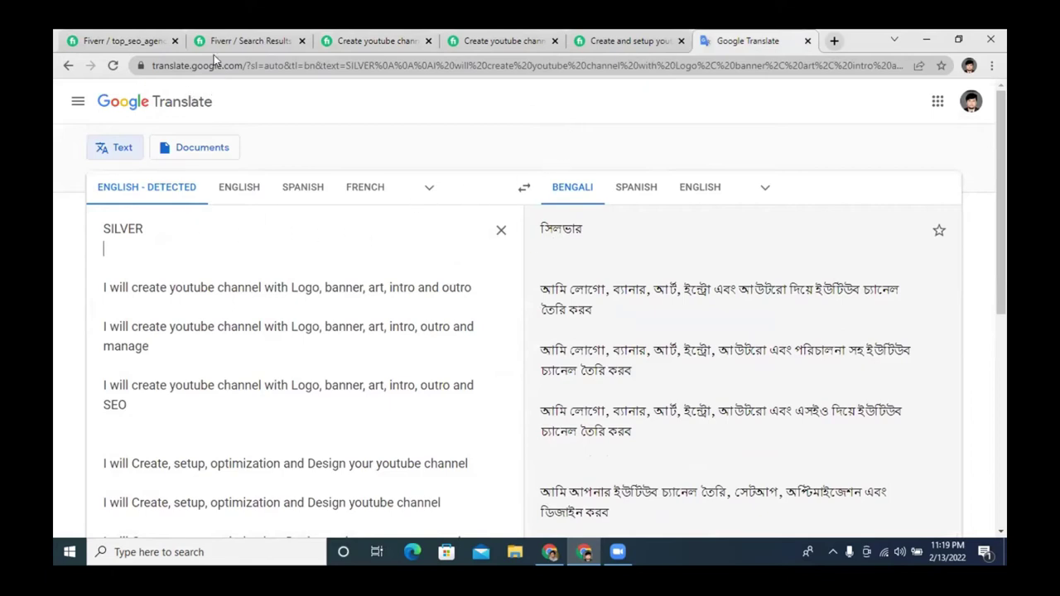
{"action": "left_click", "coordinate": [248, 41]}
{"action": "left_click", "coordinate": [87, 43]}
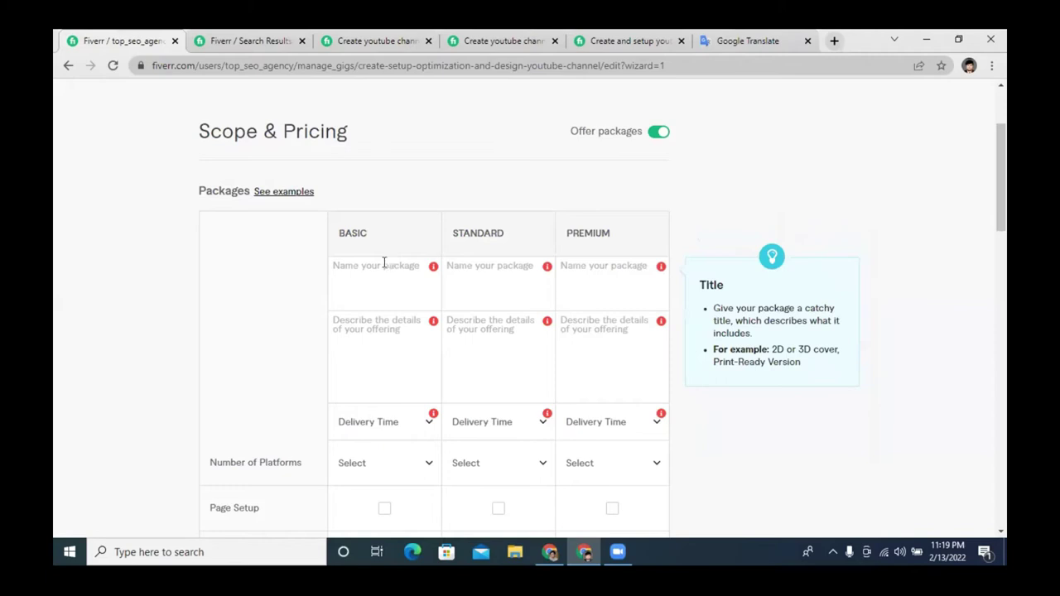
Step: Open the second competitor's channel-setup gig and compare its STARTER $30, Standard $35 and Premium $40 packages
{"action": "left_click", "coordinate": [590, 41]}
{"action": "scroll", "coordinate": [621, 240], "scroll_direction": "up", "scroll_amount": 10}
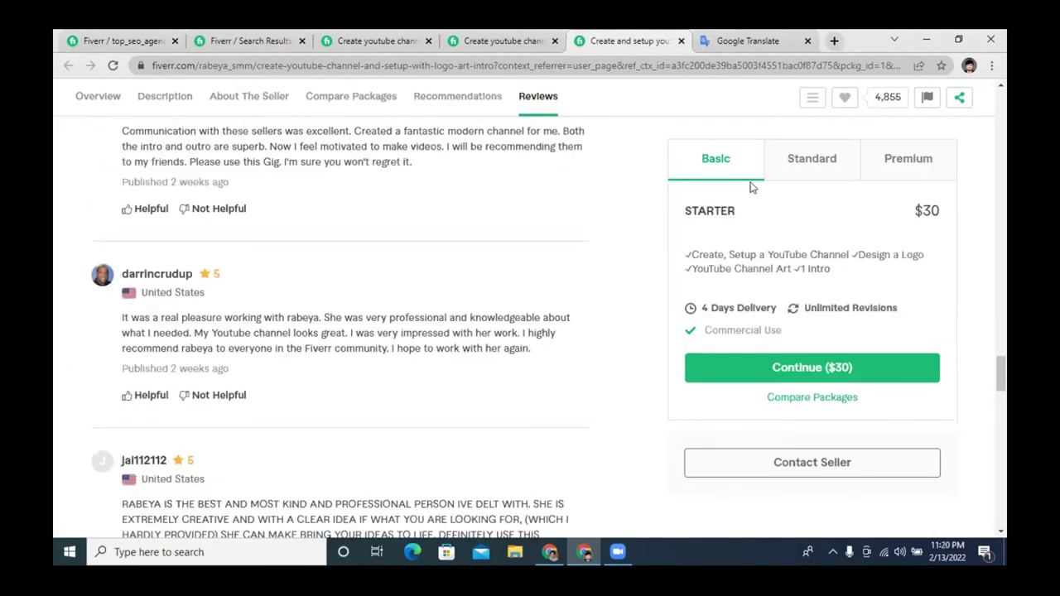
{"action": "left_click", "coordinate": [800, 170]}
{"action": "left_click", "coordinate": [904, 169]}
{"action": "left_click", "coordinate": [716, 164]}
{"action": "left_click", "coordinate": [805, 168]}
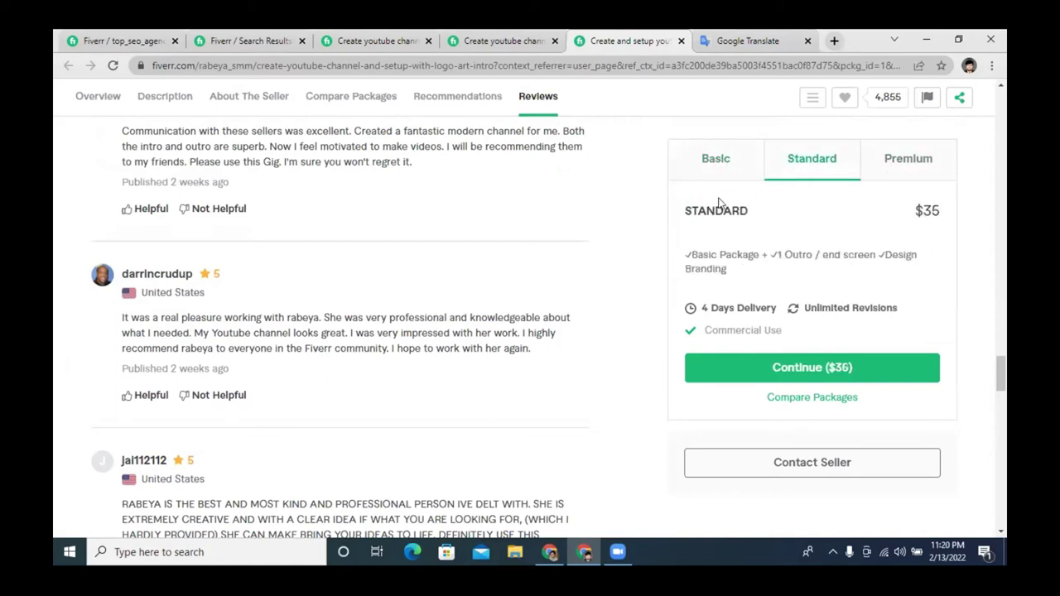
Step: Cycle again through STARTER $30, Standard $35 and COMPLETE SOLUTION $40, ending at the top of the page
{"action": "left_click", "coordinate": [712, 165]}
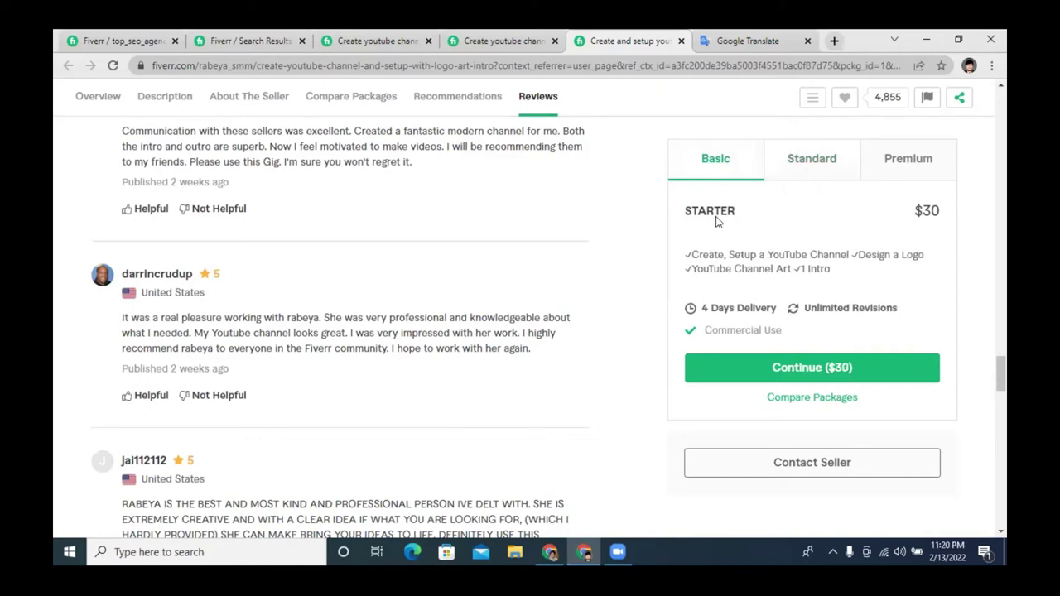
{"action": "left_click", "coordinate": [800, 170]}
{"action": "left_click", "coordinate": [900, 165]}
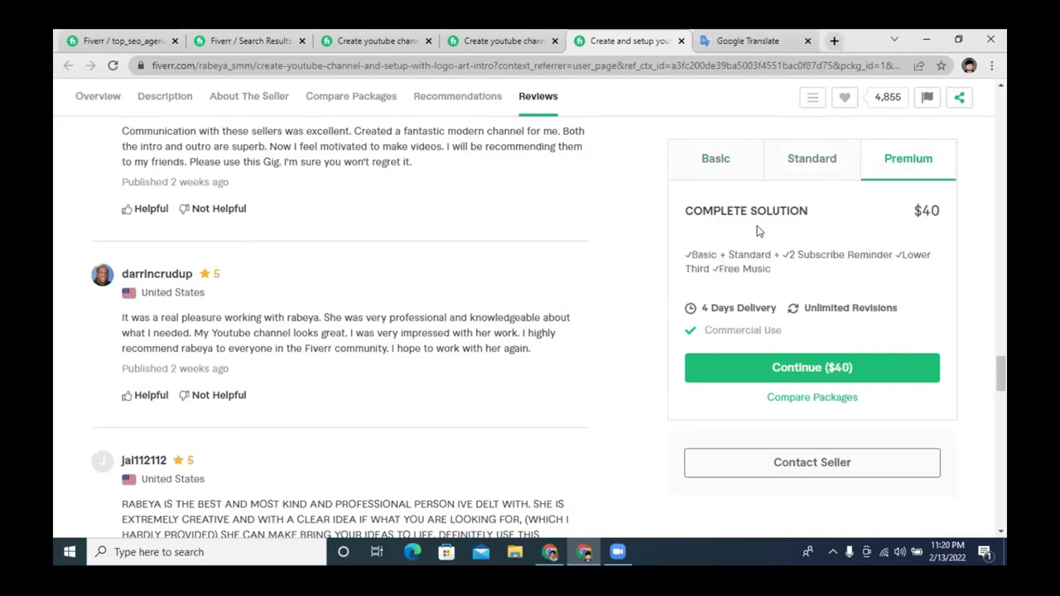
{"action": "left_click", "coordinate": [736, 170]}
{"action": "scroll", "coordinate": [496, 238], "scroll_direction": "up", "scroll_amount": 3}
{"action": "scroll", "coordinate": [495, 238], "scroll_direction": "up", "scroll_amount": 15}
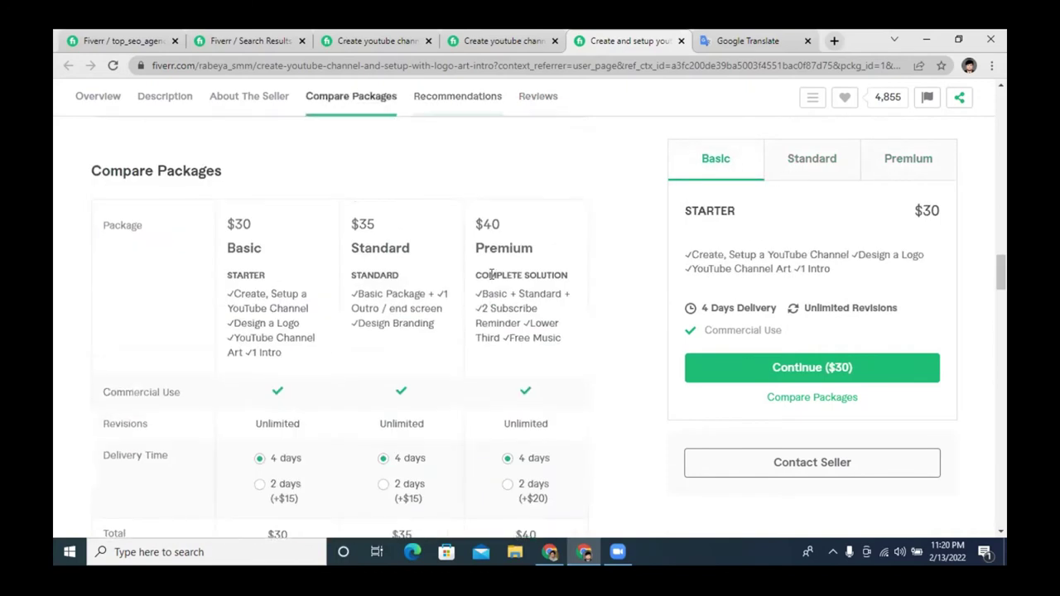
{"action": "scroll", "coordinate": [490, 294], "scroll_direction": "up", "scroll_amount": 10}
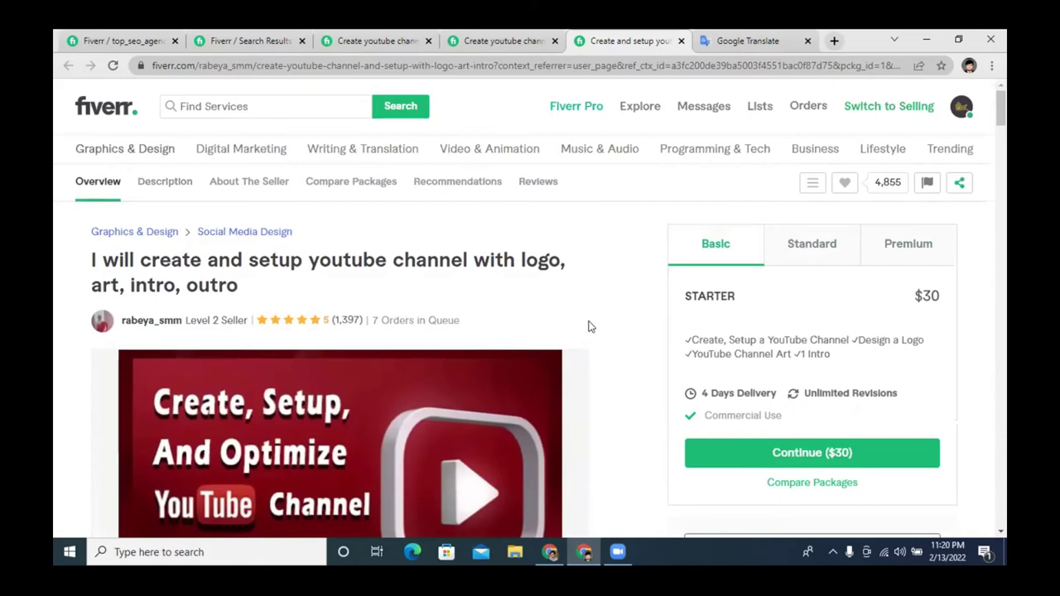
{"action": "scroll", "coordinate": [772, 362], "scroll_direction": "up", "scroll_amount": 1}
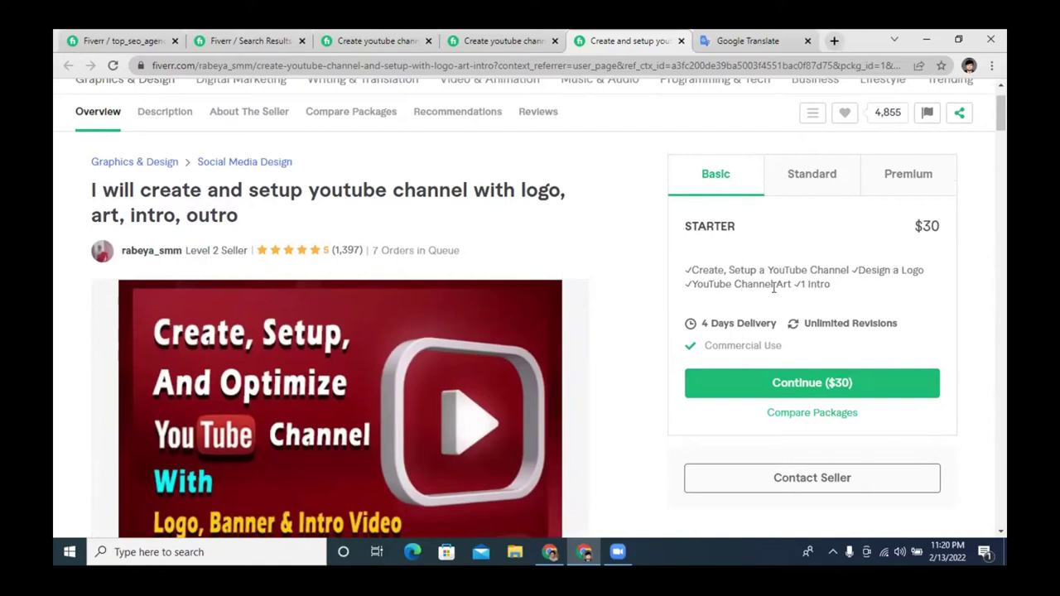
Step: Highlight the Standard package's added features and $35 price, then the Premium package's extra features
{"action": "left_click", "coordinate": [811, 174]}
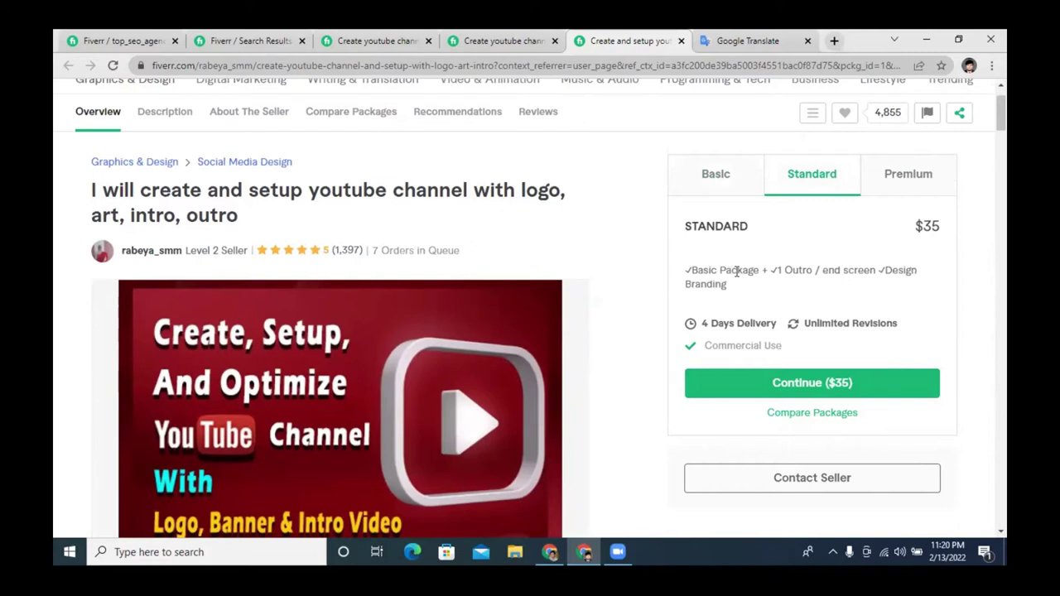
{"action": "left_click_drag", "start_coordinate": [777, 268], "coordinate": [814, 296]}
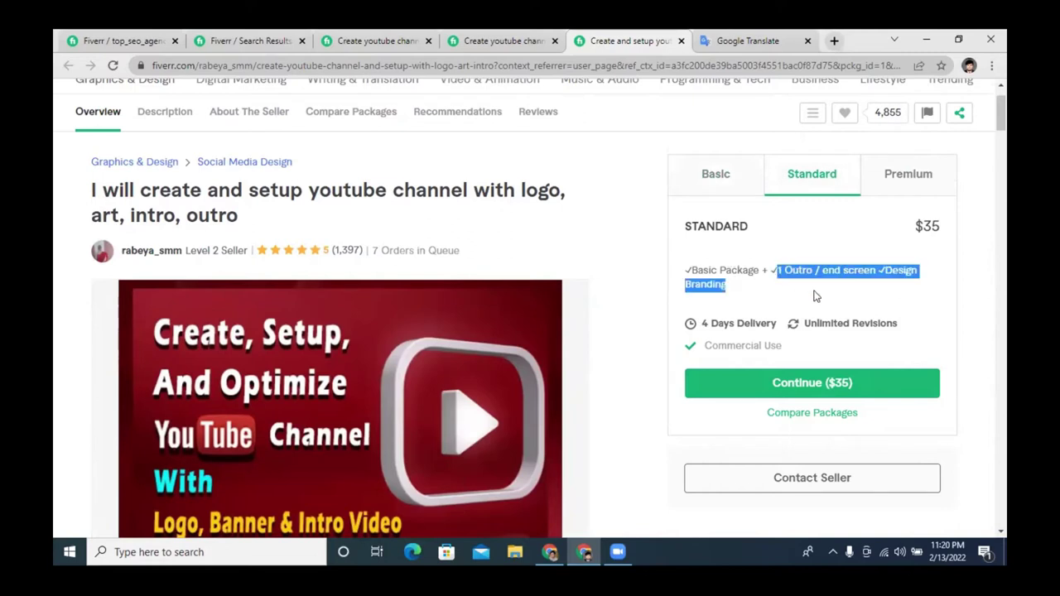
{"action": "double_click", "coordinate": [928, 224]}
{"action": "left_click_drag", "start_coordinate": [929, 224], "coordinate": [914, 225]}
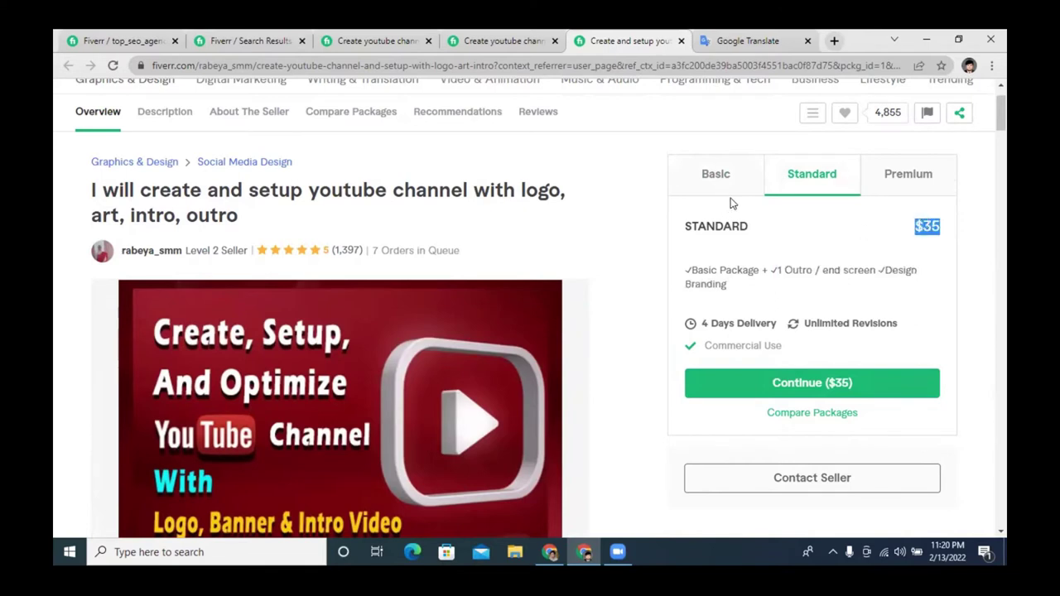
{"action": "left_click", "coordinate": [900, 184]}
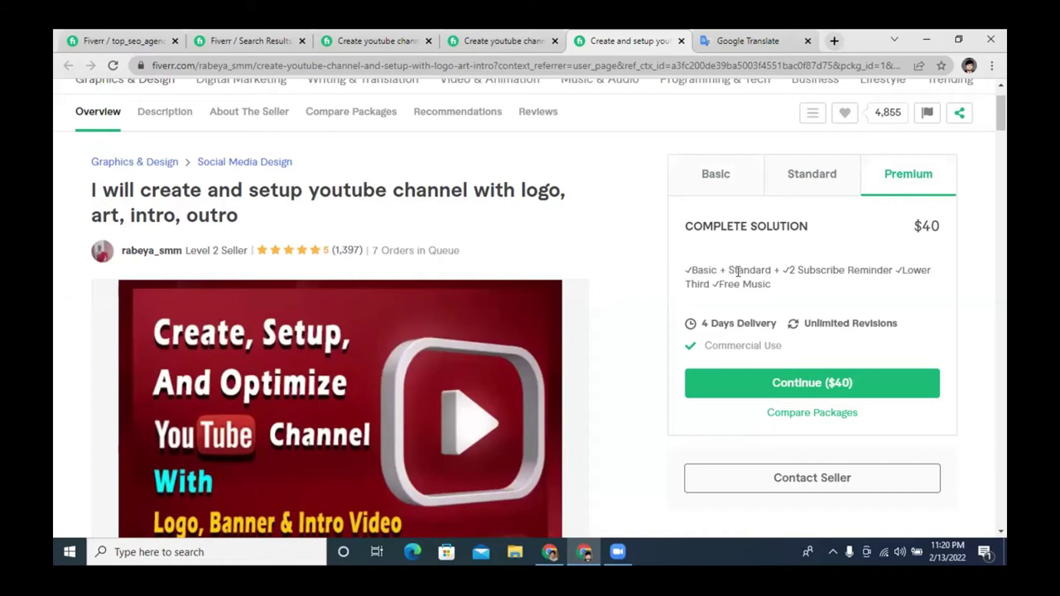
{"action": "left_click_drag", "start_coordinate": [792, 270], "coordinate": [803, 293]}
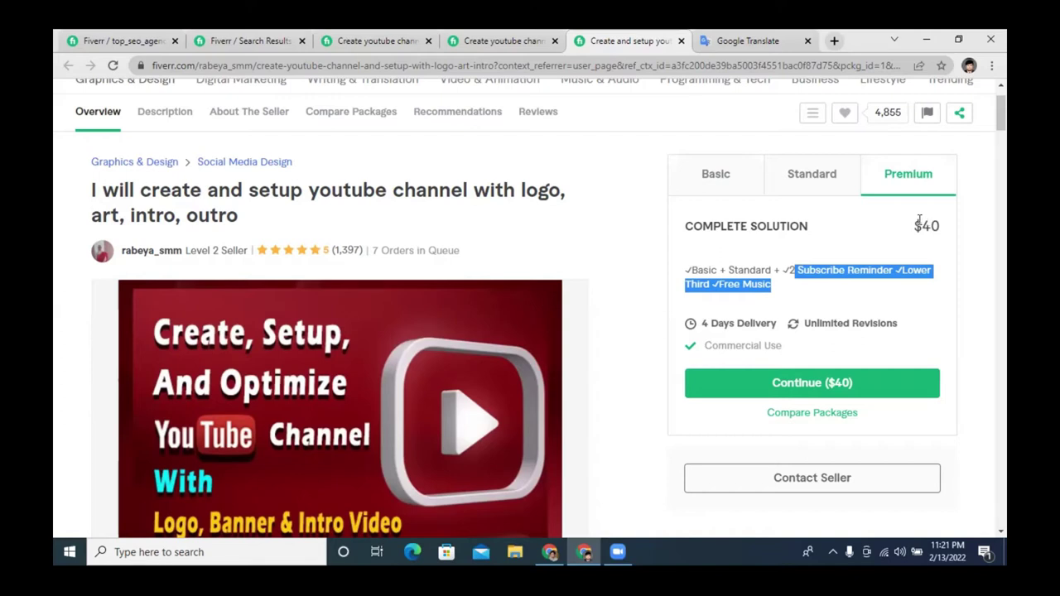
Step: Go from the competitor gig pages back to the own gig's Scope & Pricing page
{"action": "left_click", "coordinate": [247, 38]}
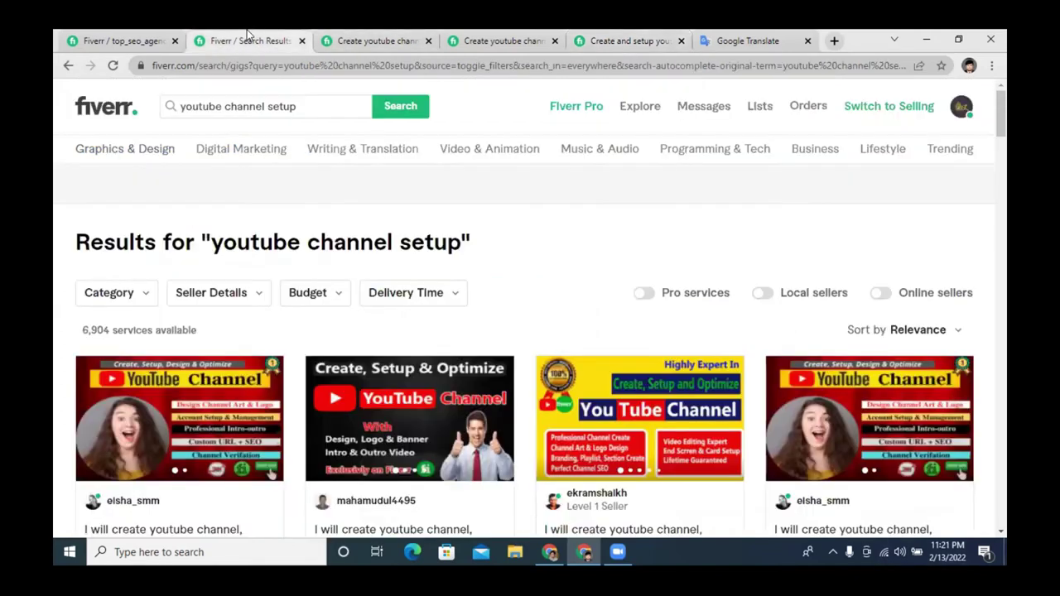
{"action": "left_click", "coordinate": [129, 37]}
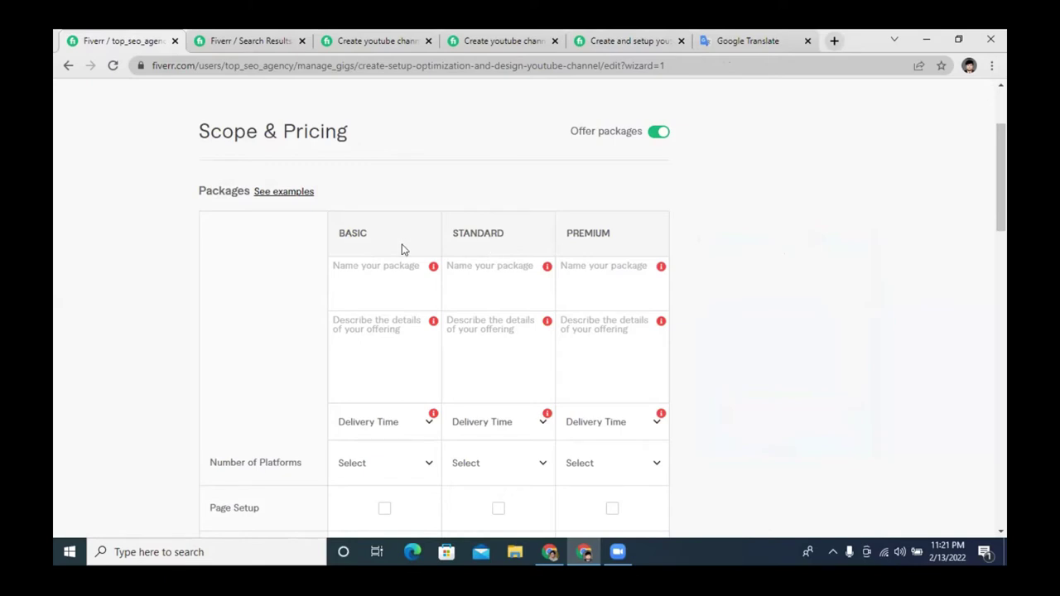
Step: Name the Basic package 'BASIC PACKAGE' by pasting the BASIC heading and adding PACKAGE
{"action": "mouse_move", "coordinate": [357, 265]}
{"action": "left_click", "coordinate": [374, 271]}
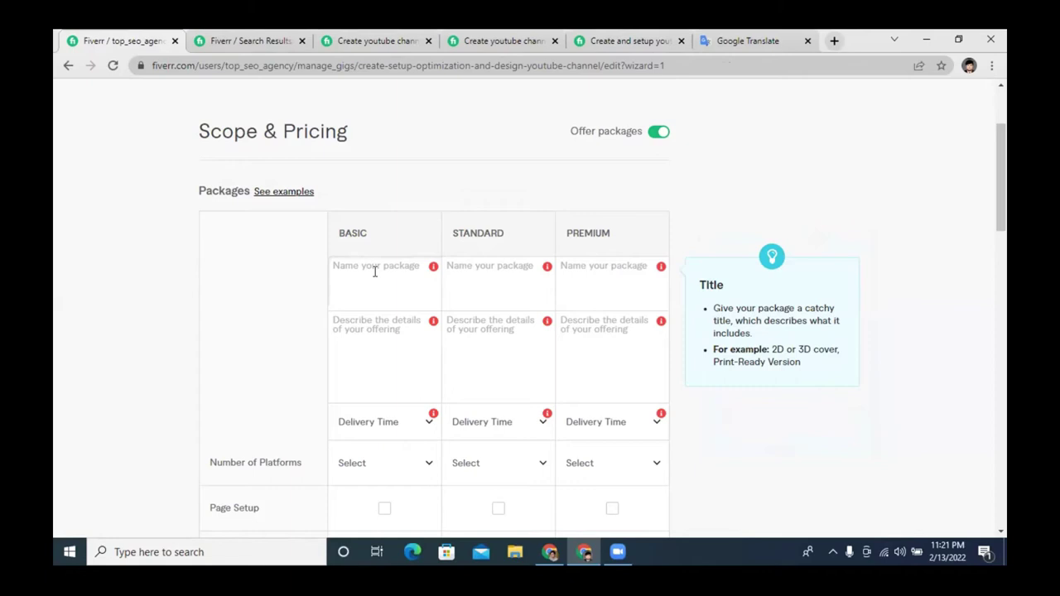
{"action": "double_click", "coordinate": [338, 236]}
{"action": "key", "text": "ctrl+c"}
{"action": "left_click", "coordinate": [406, 343]}
{"action": "left_click", "coordinate": [380, 286]}
{"action": "key", "text": "ctrl+v"}
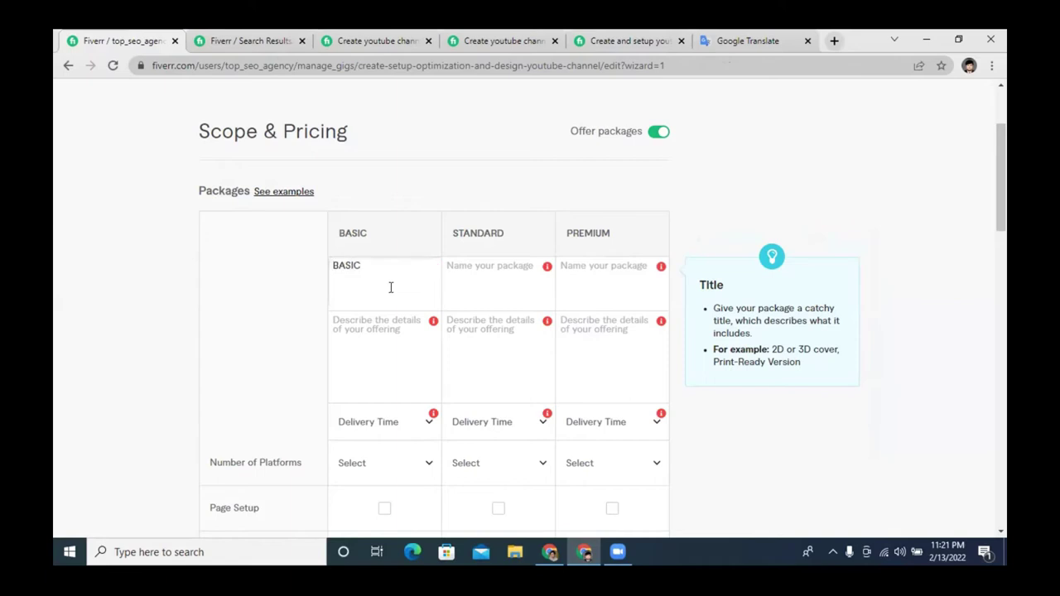
{"action": "type", "text": "PACKAGE"}
Step: Copy 'BASIC PACKAGE' into the Standard and Premium package name fields
{"action": "triple_click", "coordinate": [391, 266]}
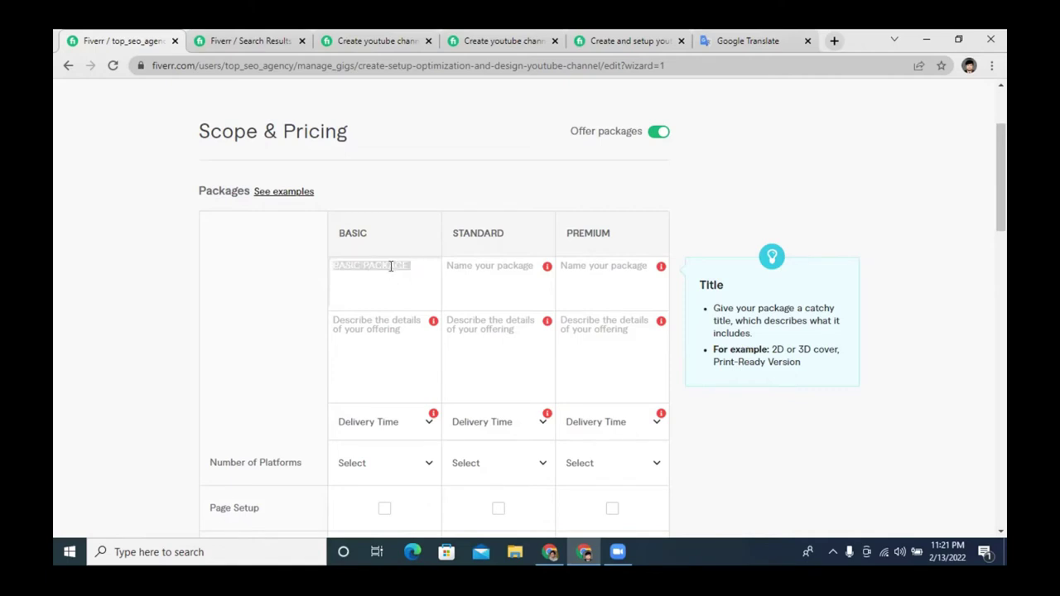
{"action": "key", "text": "ctrl+c"}
{"action": "left_click", "coordinate": [466, 281]}
{"action": "key", "text": "ctrl+v"}
{"action": "left_click", "coordinate": [637, 287]}
{"action": "key", "text": "ctrl+v"}
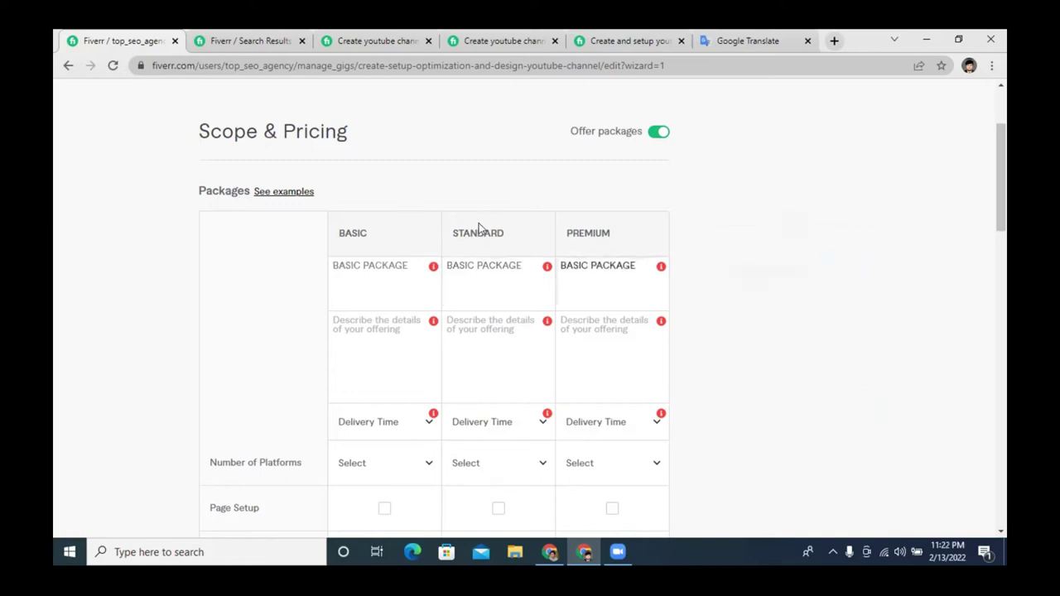
Step: Change the Standard package name to 'STANDARD PACKAGE' using the STANDARD column heading
{"action": "double_click", "coordinate": [477, 232]}
{"action": "right_click", "coordinate": [477, 232]}
{"action": "left_click", "coordinate": [495, 240]}
{"action": "left_click", "coordinate": [477, 265]}
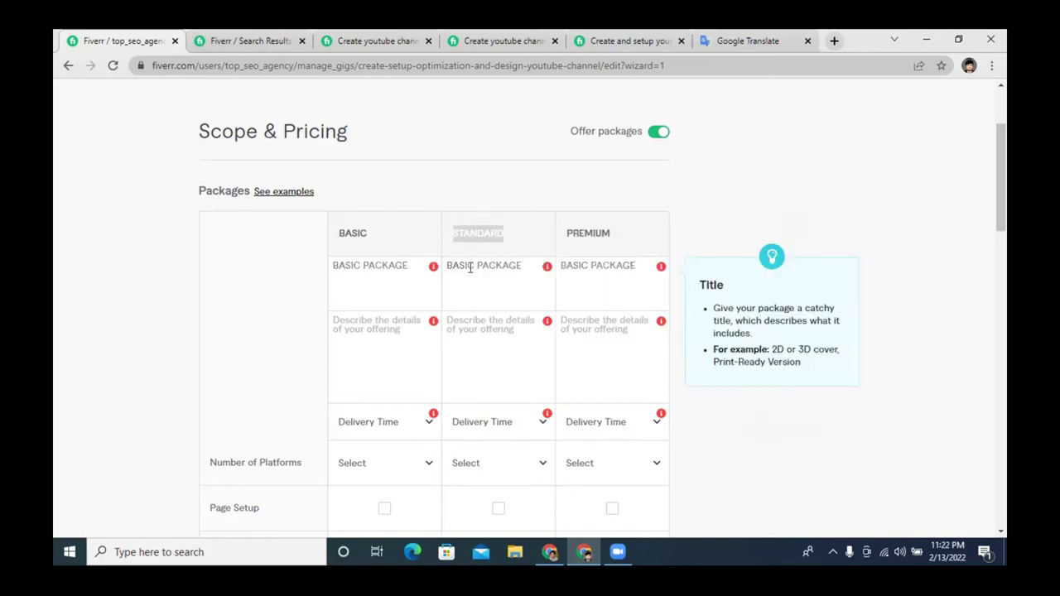
{"action": "double_click", "coordinate": [454, 265]}
{"action": "key", "text": "ctrl+v"}
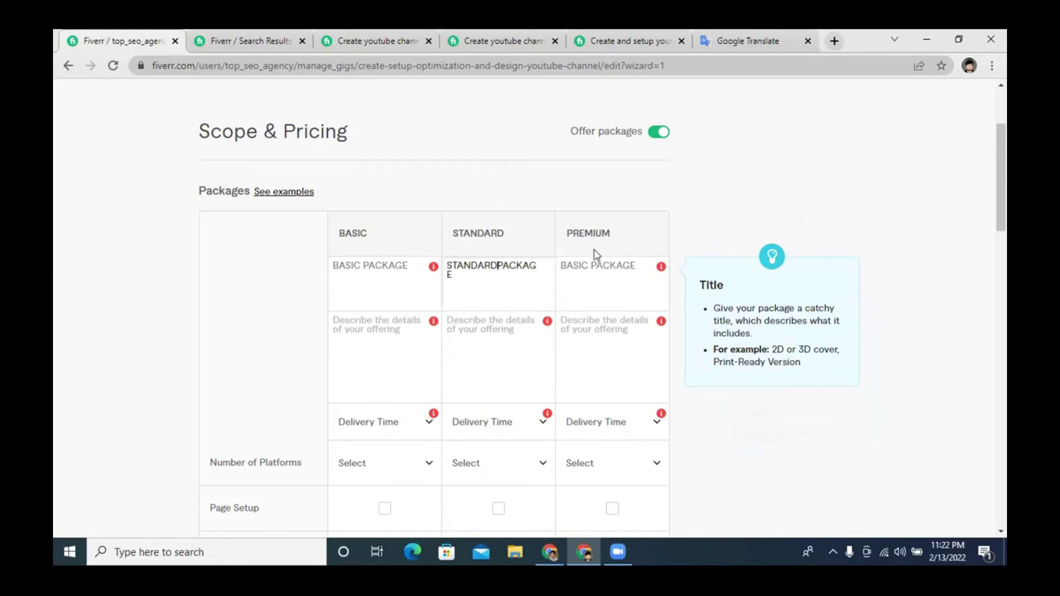
Step: Change the Premium package name to 'PREMIUM PACKAGE' using the PREMIUM column heading
{"action": "double_click", "coordinate": [576, 233]}
{"action": "right_click", "coordinate": [576, 233]}
{"action": "left_click", "coordinate": [594, 240]}
{"action": "left_click", "coordinate": [576, 265]}
{"action": "double_click", "coordinate": [576, 265]}
{"action": "key", "text": "ctrl+v"}
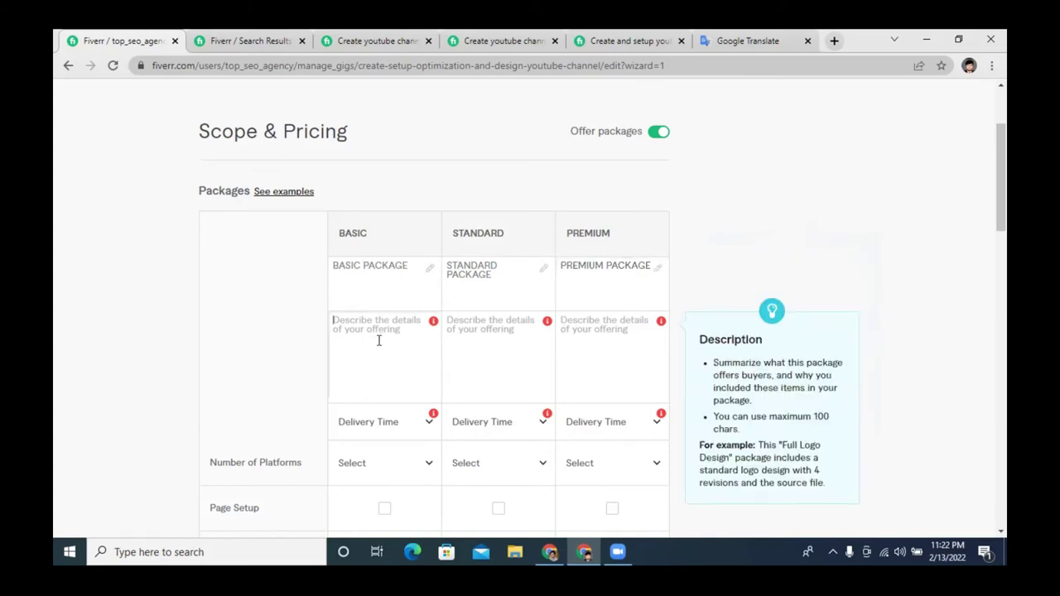
Step: Look over the Packages table, then switch to the Google Translate page with the drafted gig phrases
{"action": "scroll", "coordinate": [415, 300], "scroll_direction": "down", "scroll_amount": 1}
{"action": "scroll", "coordinate": [373, 265], "scroll_direction": "up", "scroll_amount": 2}
{"action": "scroll", "coordinate": [361, 310], "scroll_direction": "down", "scroll_amount": 2}
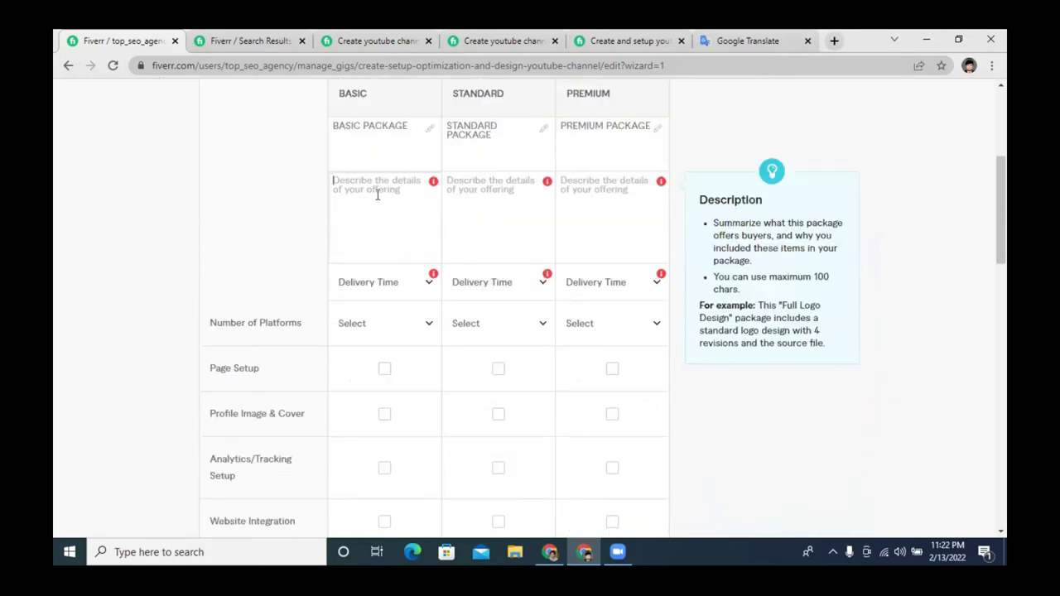
{"action": "scroll", "coordinate": [377, 195], "scroll_direction": "down", "scroll_amount": 1}
{"action": "scroll", "coordinate": [373, 232], "scroll_direction": "up", "scroll_amount": 2}
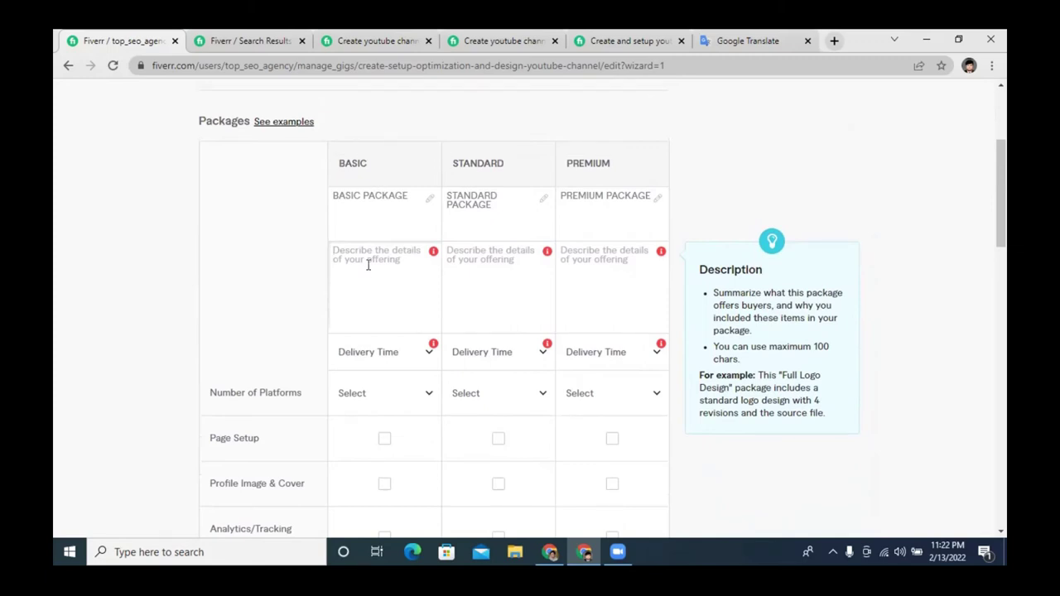
{"action": "left_click", "coordinate": [746, 41]}
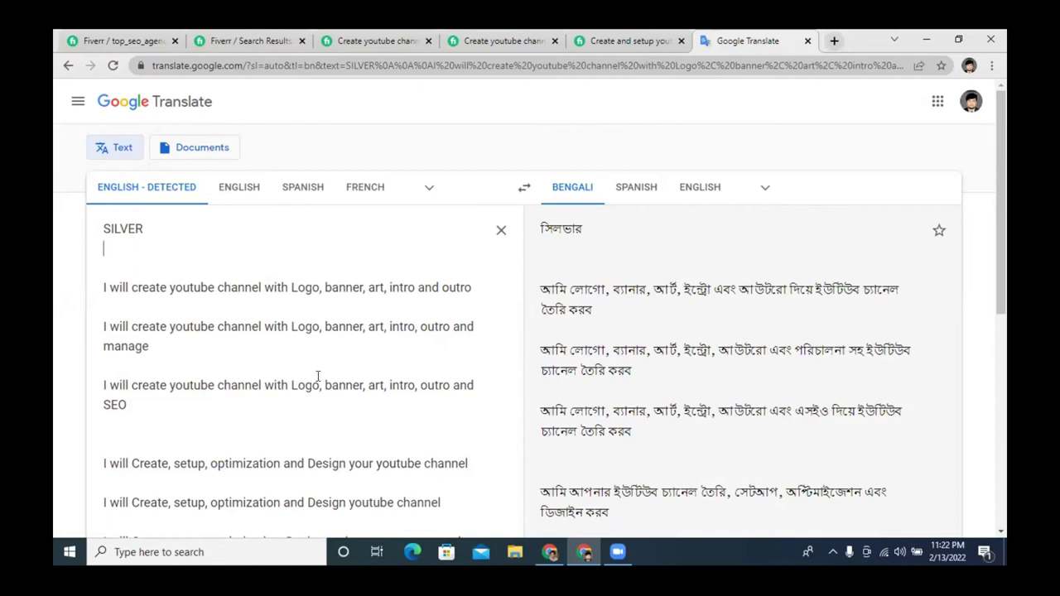
Step: Copy the 'Create, setup, optimization and Design youtube channel' line in Google Translate
{"action": "scroll", "coordinate": [321, 374], "scroll_direction": "down", "scroll_amount": 1}
{"action": "triple_click", "coordinate": [317, 433]}
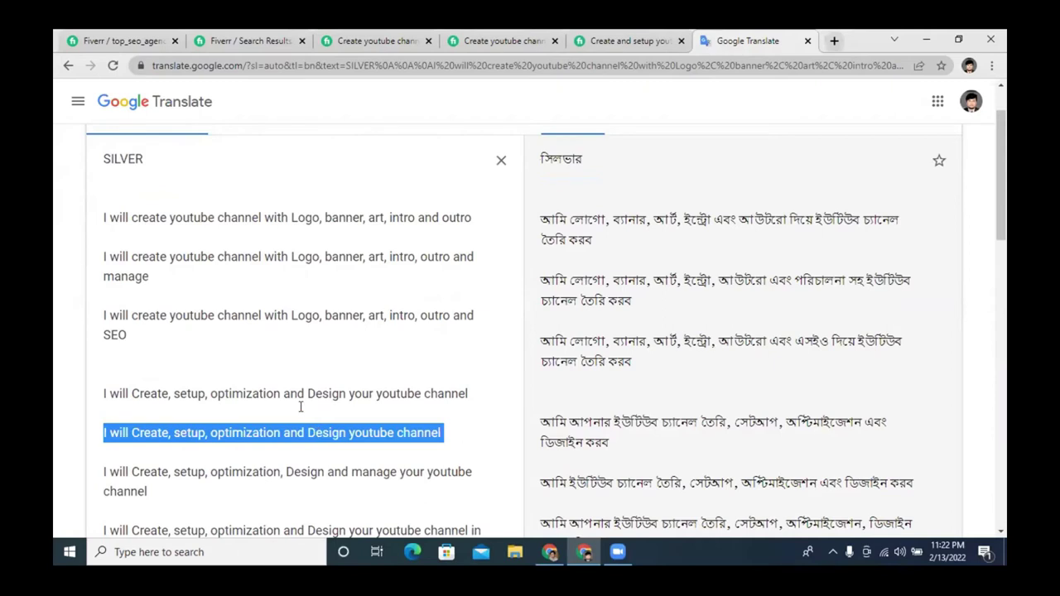
{"action": "right_click", "coordinate": [293, 426]}
{"action": "left_click", "coordinate": [331, 257]}
Step: Paste that line into the Basic package description and delete the leading 'I will'
{"action": "left_click", "coordinate": [373, 41]}
{"action": "left_click", "coordinate": [257, 38]}
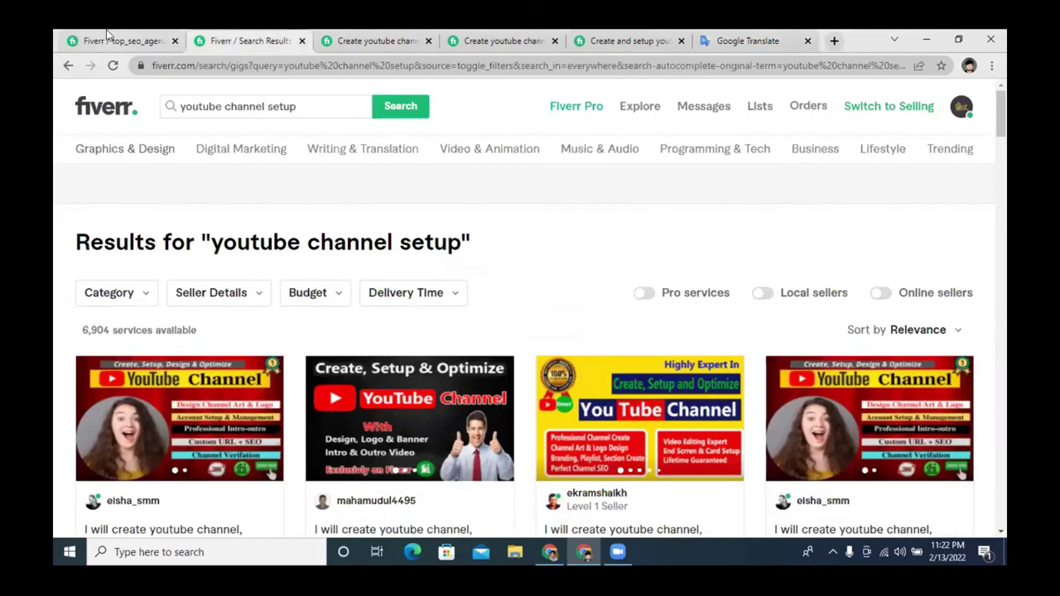
{"action": "left_click", "coordinate": [137, 40]}
{"action": "left_click", "coordinate": [399, 262]}
{"action": "key", "text": "ctrl+v"}
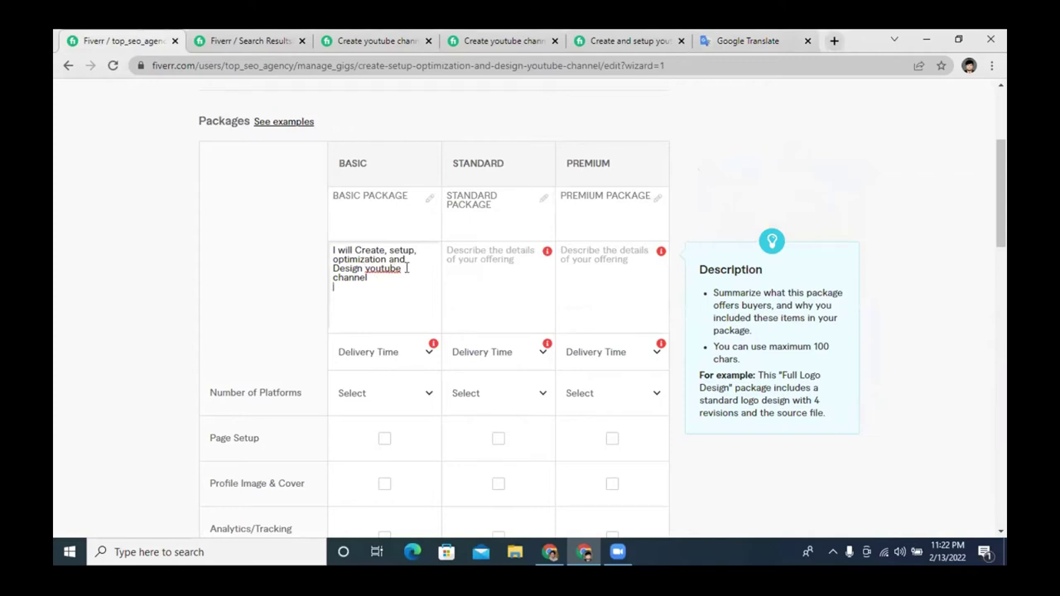
{"action": "left_click", "coordinate": [389, 280]}
{"action": "key", "text": "ctrl+a"}
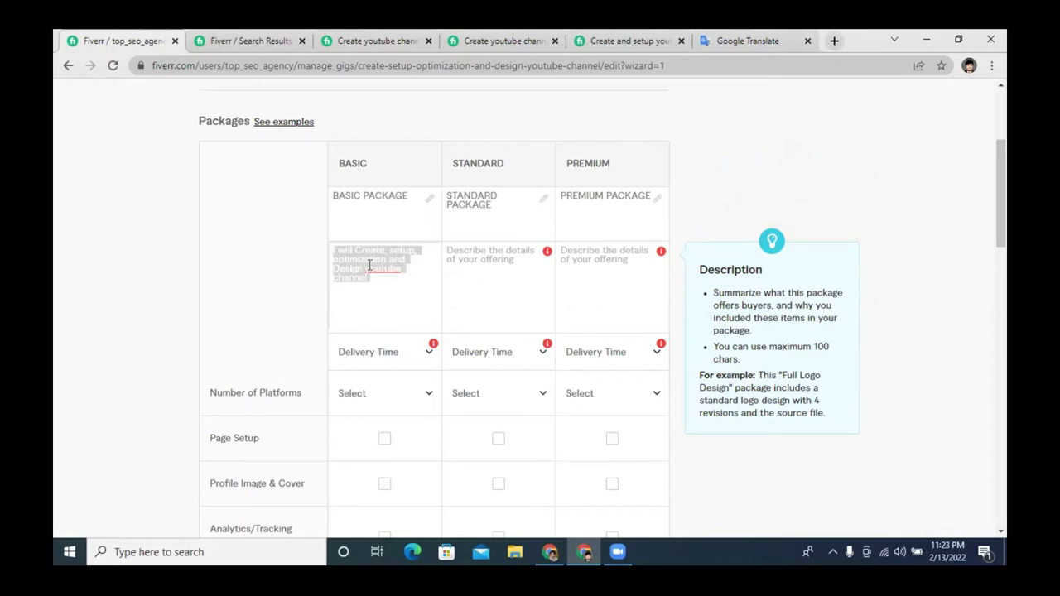
{"action": "left_click", "coordinate": [370, 265]}
{"action": "left_click_drag", "start_coordinate": [355, 250], "coordinate": [315, 253]}
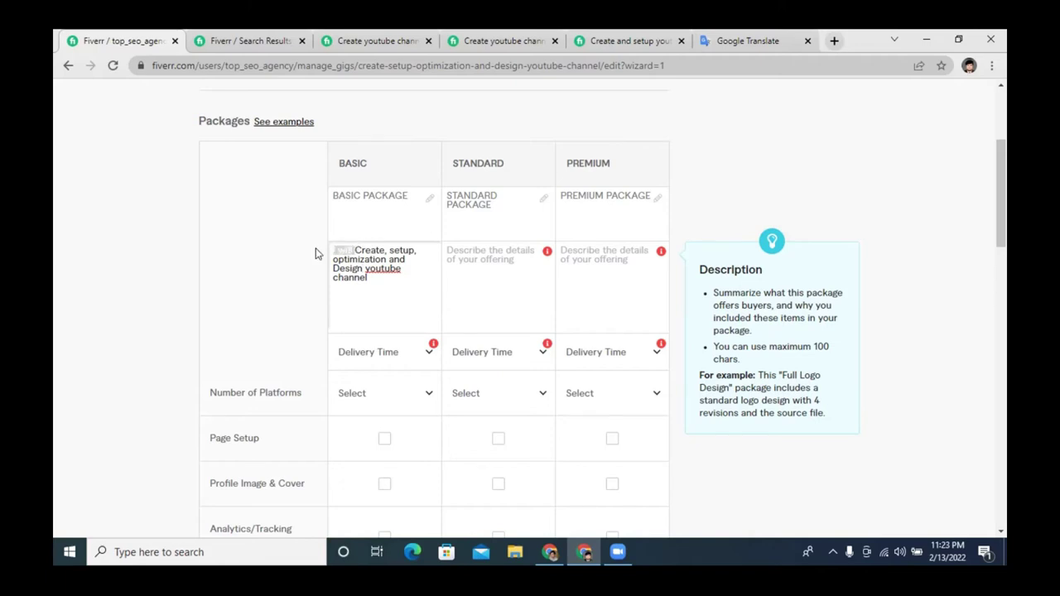
{"action": "key", "text": "BackSpace"}
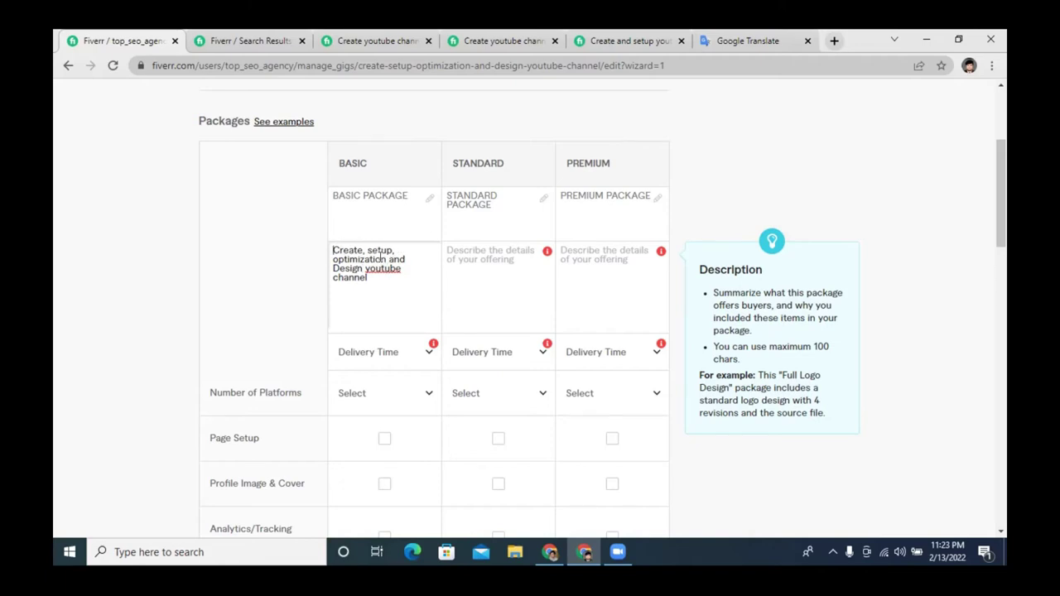
Step: Check a competitor gig's $30 Basic STARTER package, then return to the own package form
{"action": "left_click", "coordinate": [534, 35]}
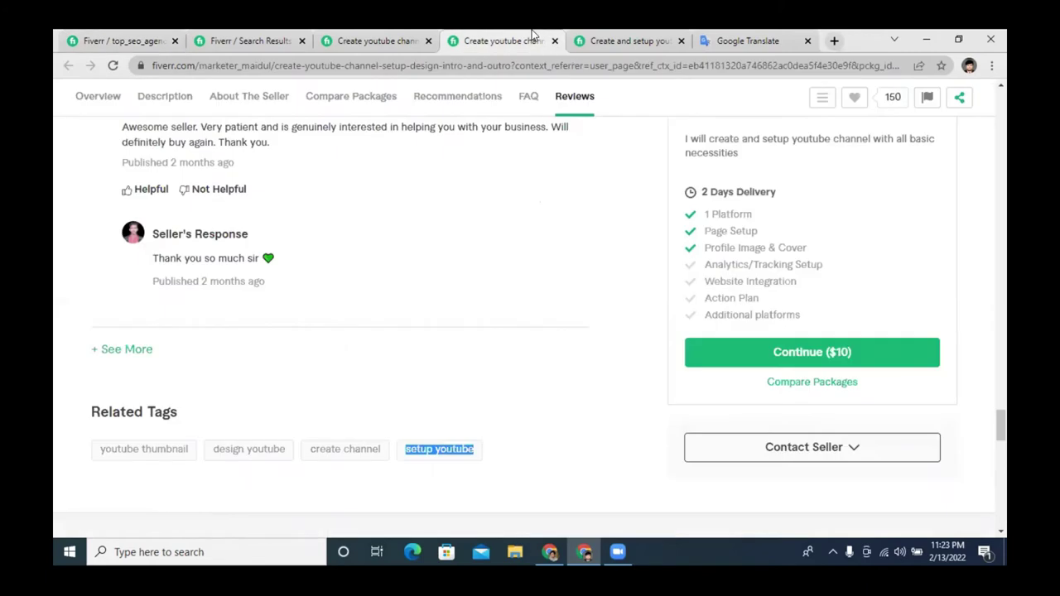
{"action": "scroll", "coordinate": [634, 240], "scroll_direction": "up", "scroll_amount": 3}
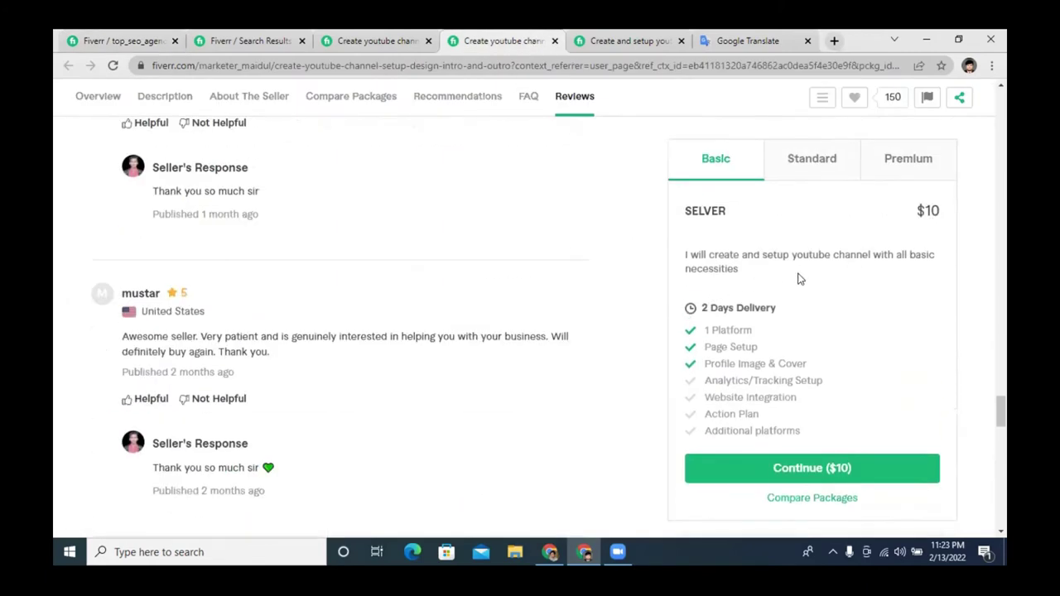
{"action": "left_click", "coordinate": [687, 48]}
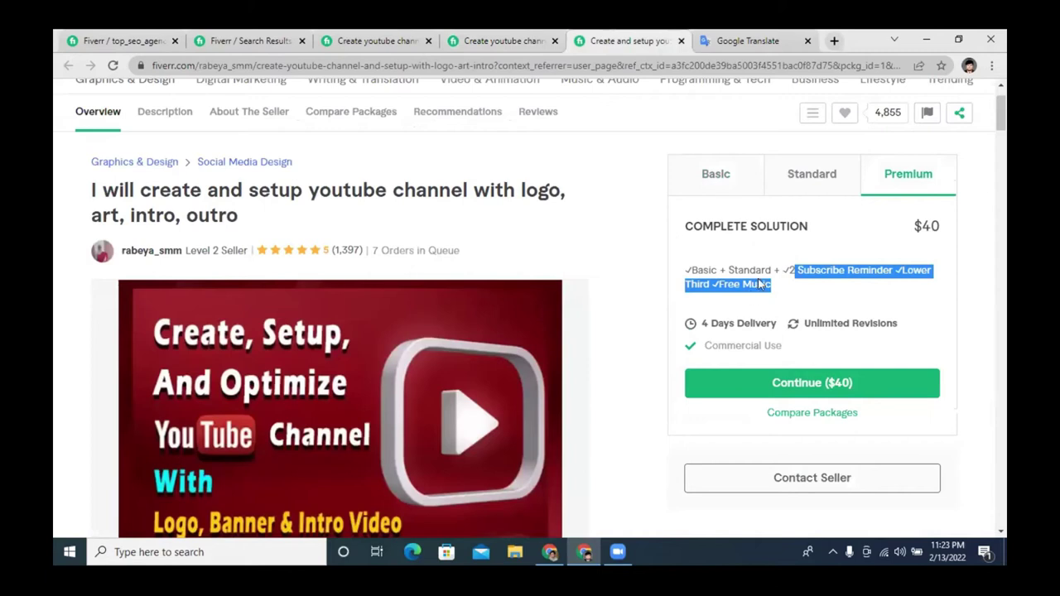
{"action": "left_click", "coordinate": [759, 283]}
{"action": "left_click", "coordinate": [708, 173]}
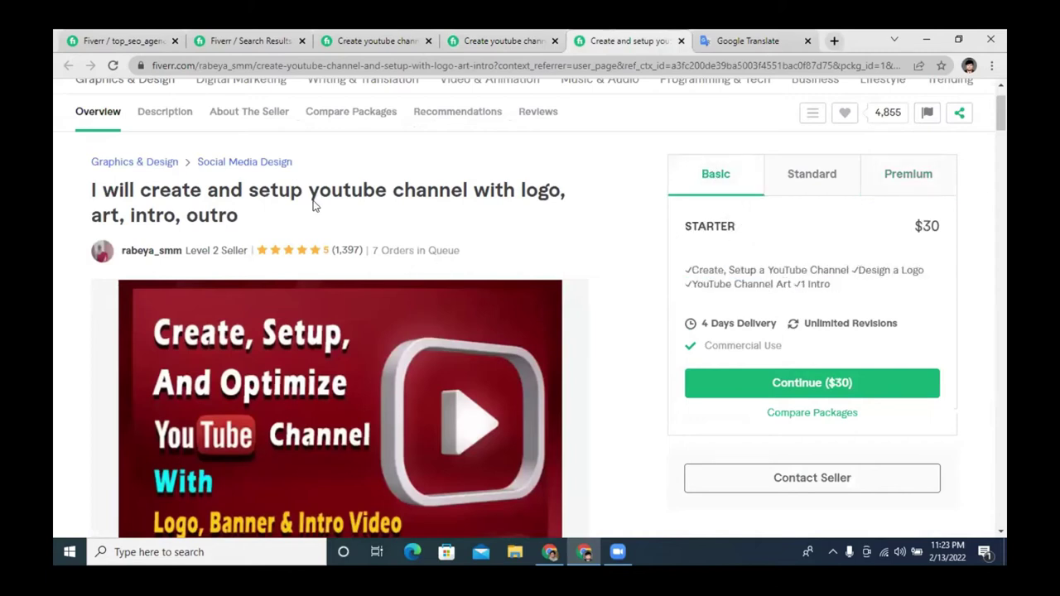
{"action": "left_click", "coordinate": [107, 41]}
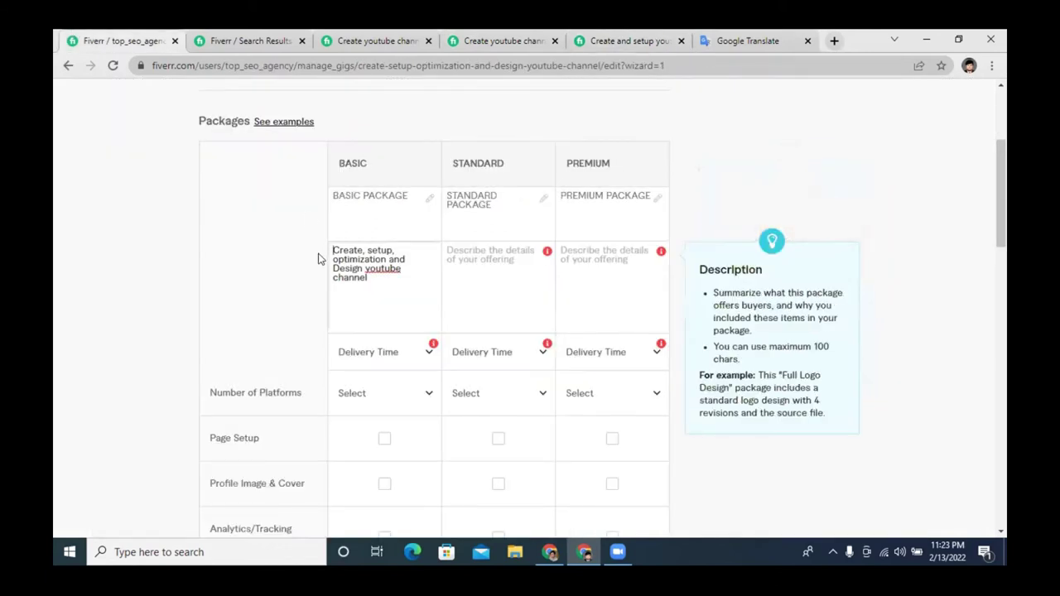
Step: Add 'I will' and 'Full' to the Basic description and correct youtube to YouTube
{"action": "type", "text": "I will"}
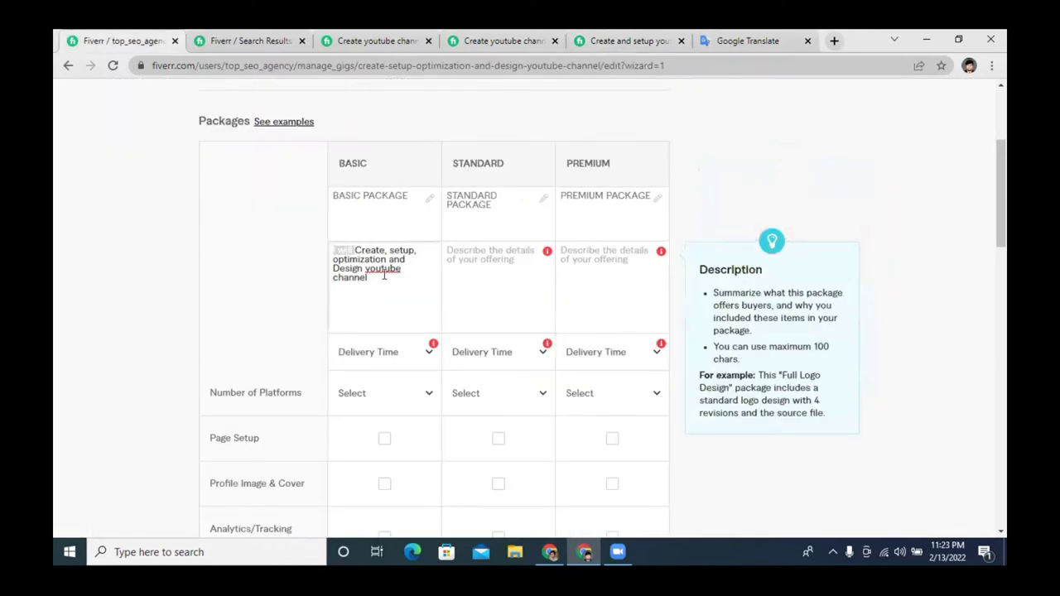
{"action": "key", "text": "ctrl+a"}
{"action": "left_click", "coordinate": [380, 279]}
{"action": "left_click", "coordinate": [373, 271]}
{"action": "type", "text": "Full"}
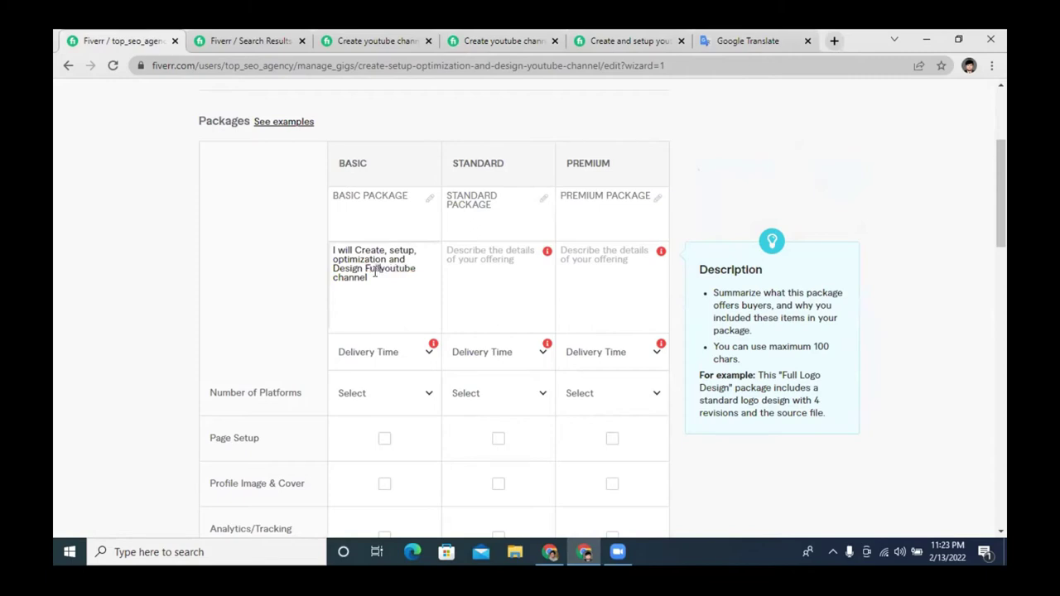
{"action": "right_click", "coordinate": [389, 269]}
{"action": "left_click", "coordinate": [412, 279]}
{"action": "left_click", "coordinate": [380, 278]}
Step: Replace 'and' after optimization with a comma in the Basic description, then return to Google Translate
{"action": "double_click", "coordinate": [391, 259]}
{"action": "key", "text": "BackSpace"}
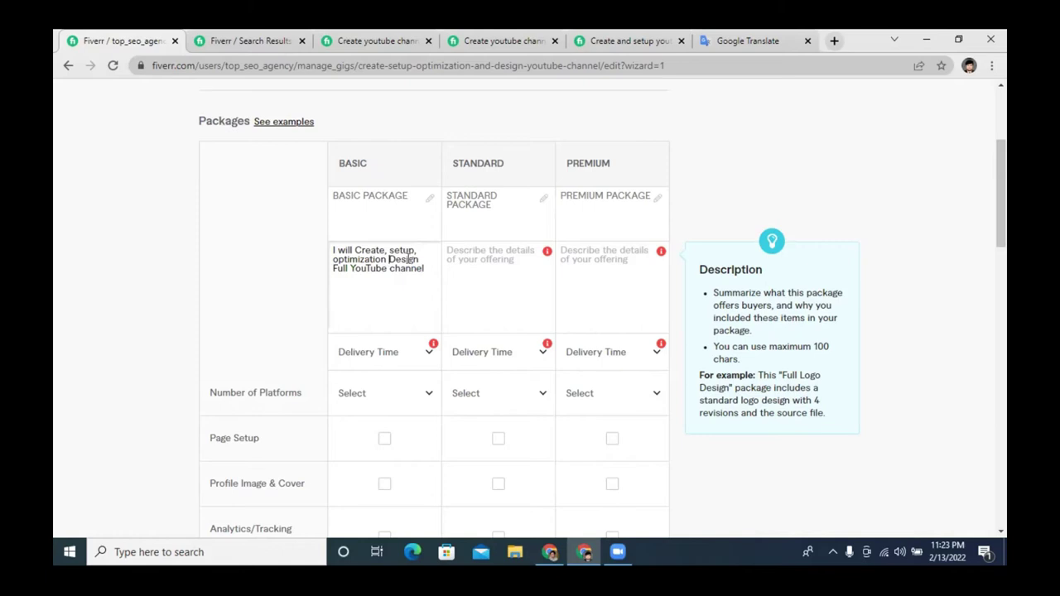
{"action": "type", "text": ","}
{"action": "type", "text": " and"}
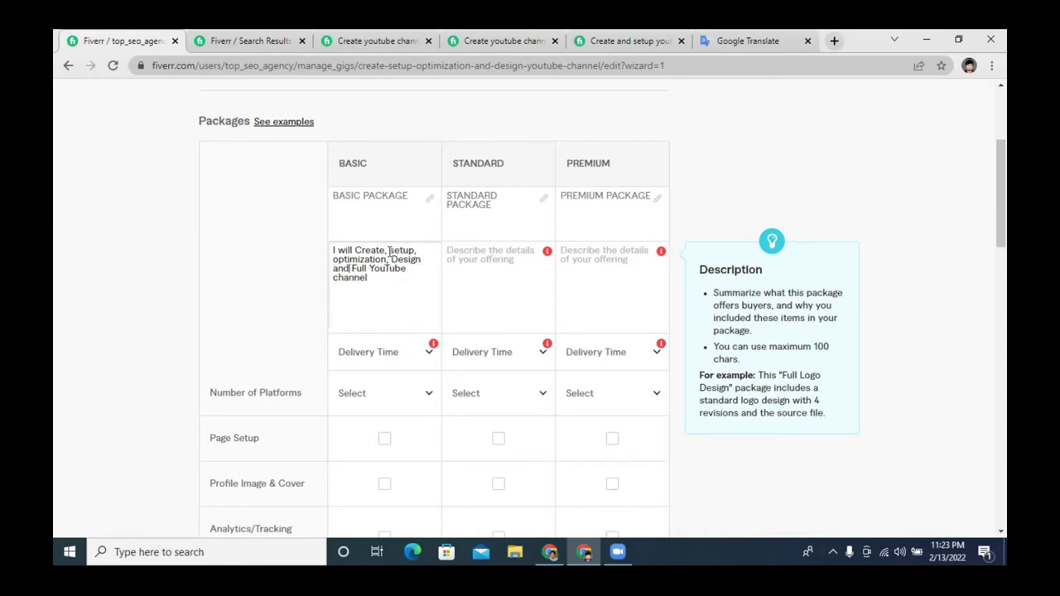
{"action": "left_click", "coordinate": [384, 277]}
{"action": "left_click_drag", "start_coordinate": [372, 267], "coordinate": [340, 272]}
{"action": "left_click", "coordinate": [368, 274]}
{"action": "triple_click", "coordinate": [365, 270]}
{"action": "left_click", "coordinate": [367, 270]}
{"action": "double_click", "coordinate": [368, 270]}
{"action": "left_click", "coordinate": [629, 41]}
{"action": "left_click", "coordinate": [745, 41]}
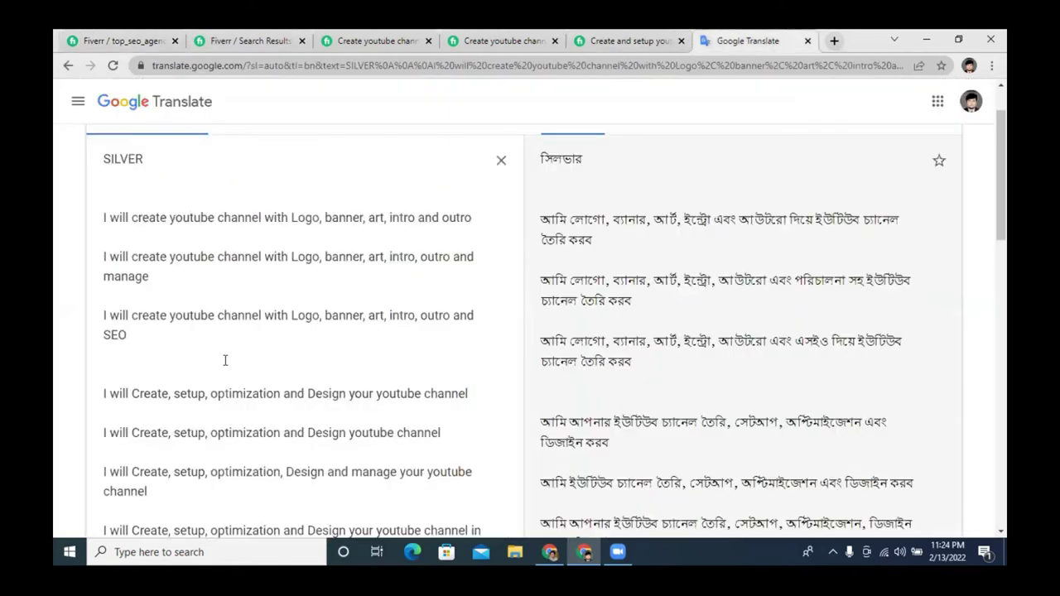
Step: Paste 'Create, setup, optimization and Design your youtube channel' into all three package descriptions
{"action": "double_click", "coordinate": [229, 394]}
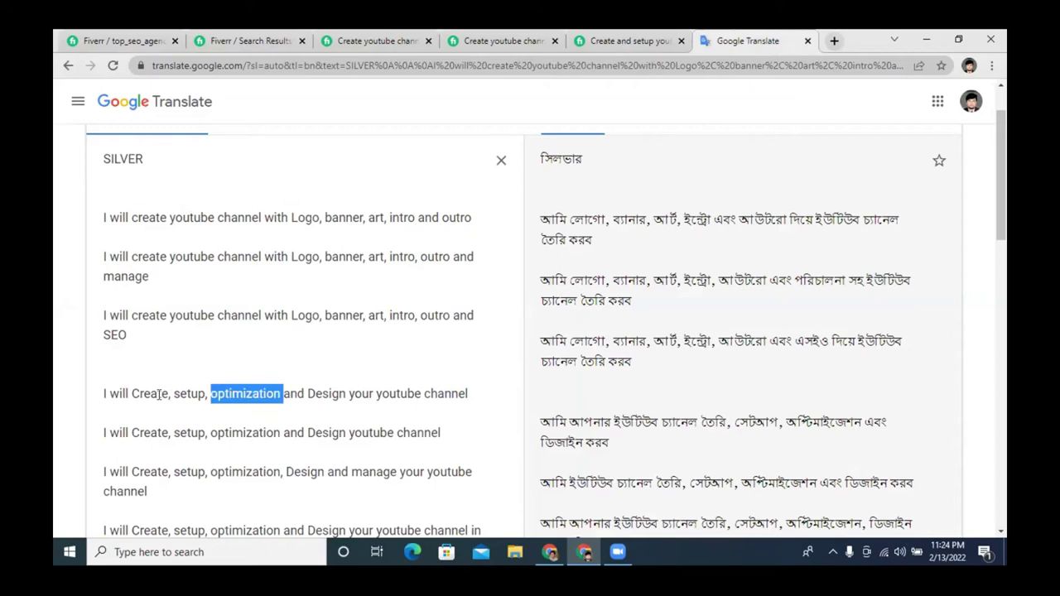
{"action": "left_click_drag", "start_coordinate": [133, 394], "coordinate": [476, 393]}
{"action": "key", "text": "ctrl+c"}
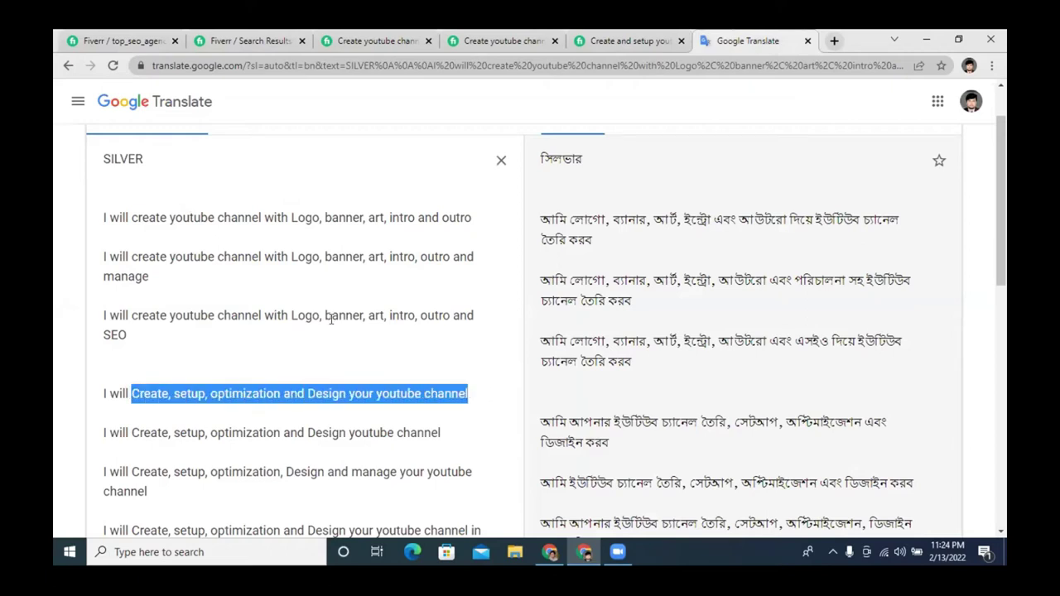
{"action": "left_click", "coordinate": [141, 41]}
{"action": "left_click", "coordinate": [386, 257]}
{"action": "key", "text": "ctrl+a"}
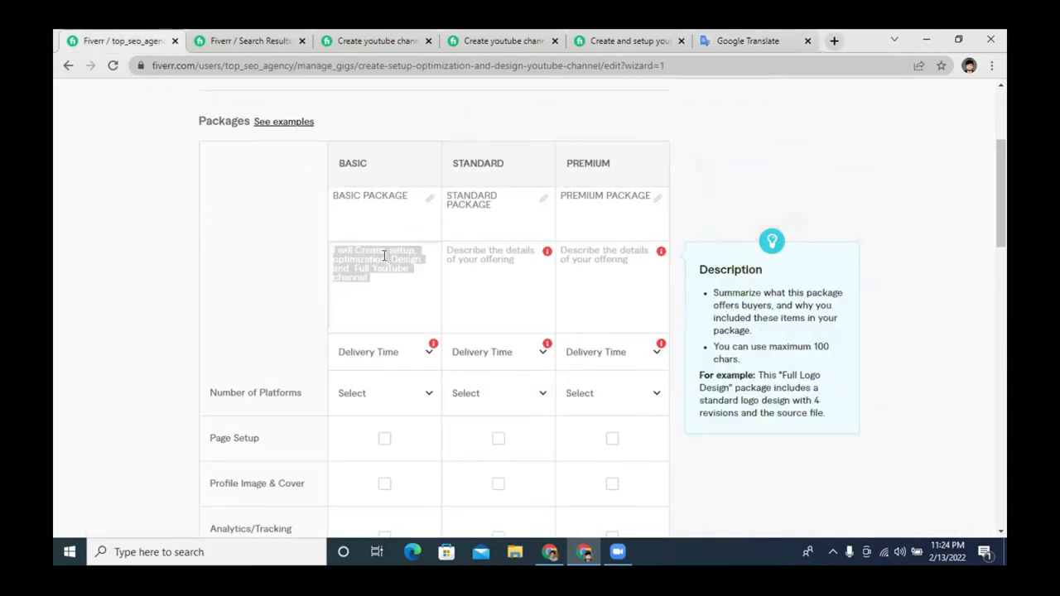
{"action": "key", "text": "ctrl+v"}
{"action": "left_click", "coordinate": [502, 273]}
{"action": "key", "text": "ctrl+v"}
{"action": "left_click", "coordinate": [589, 274]}
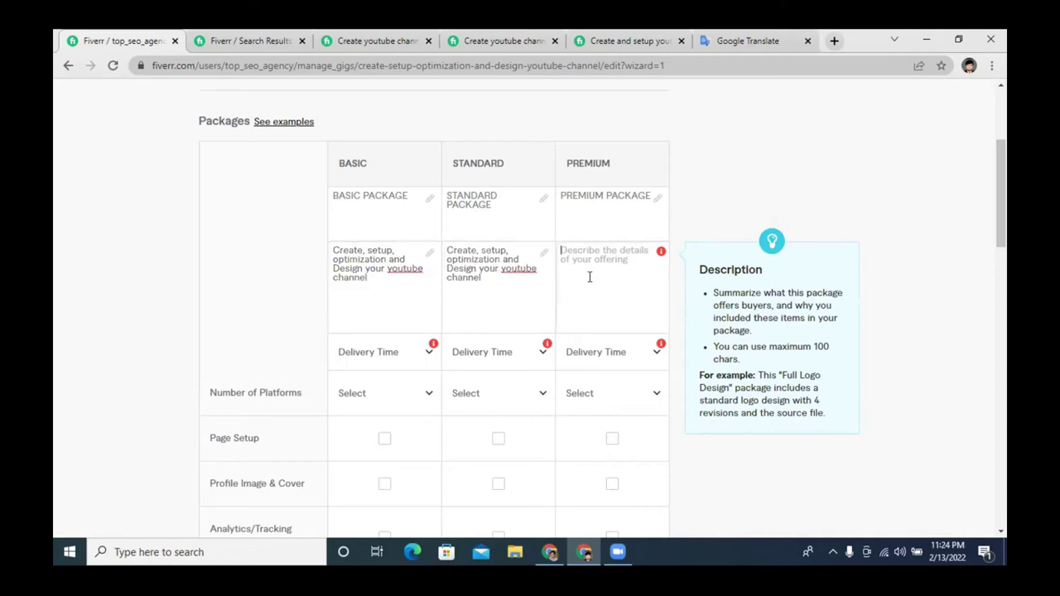
{"action": "key", "text": "ctrl+v"}
Step: Clear the Basic package description
{"action": "left_click", "coordinate": [389, 279]}
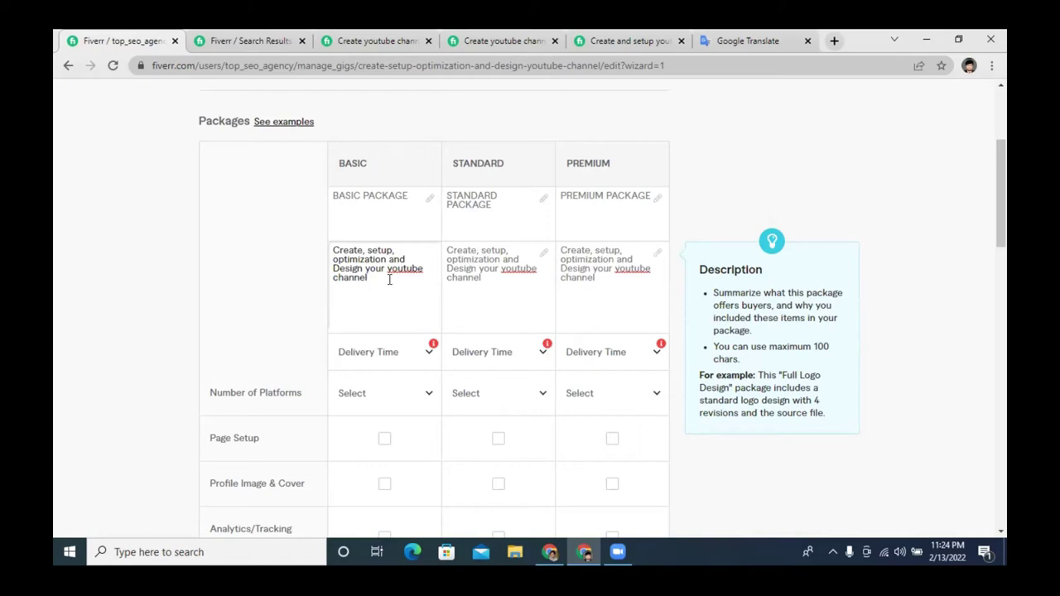
{"action": "triple_click", "coordinate": [370, 262]}
{"action": "key", "text": "BackSpace"}
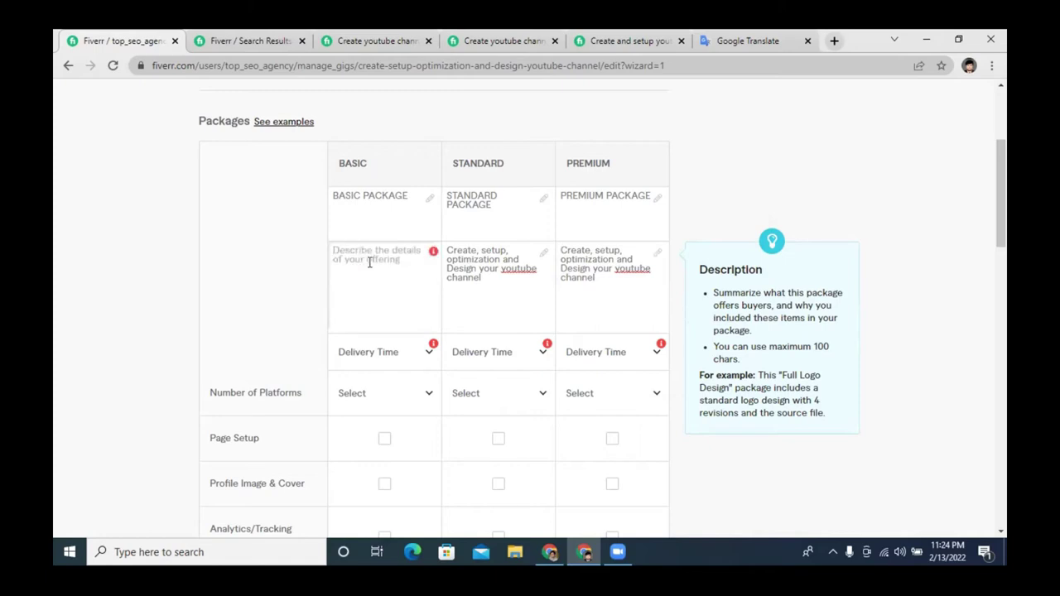
Step: Type 'I will Create & Design YouTube channel' in the Basic description, dropping 'Full Channel'
{"action": "type", "text": "I will"}
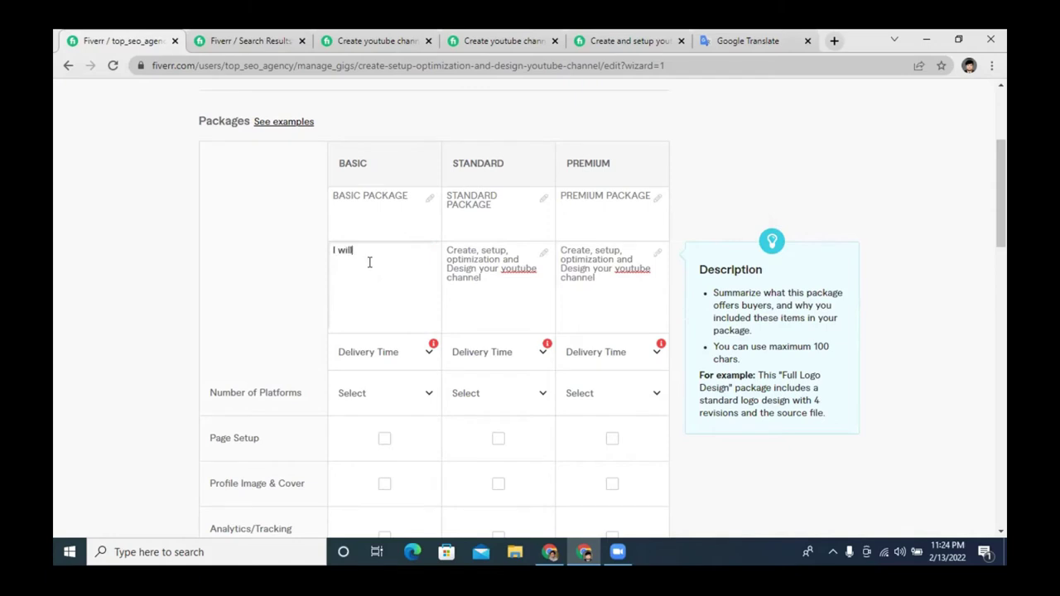
{"action": "type", "text": " Create & De"}
{"action": "type", "text": "sign Yout"}
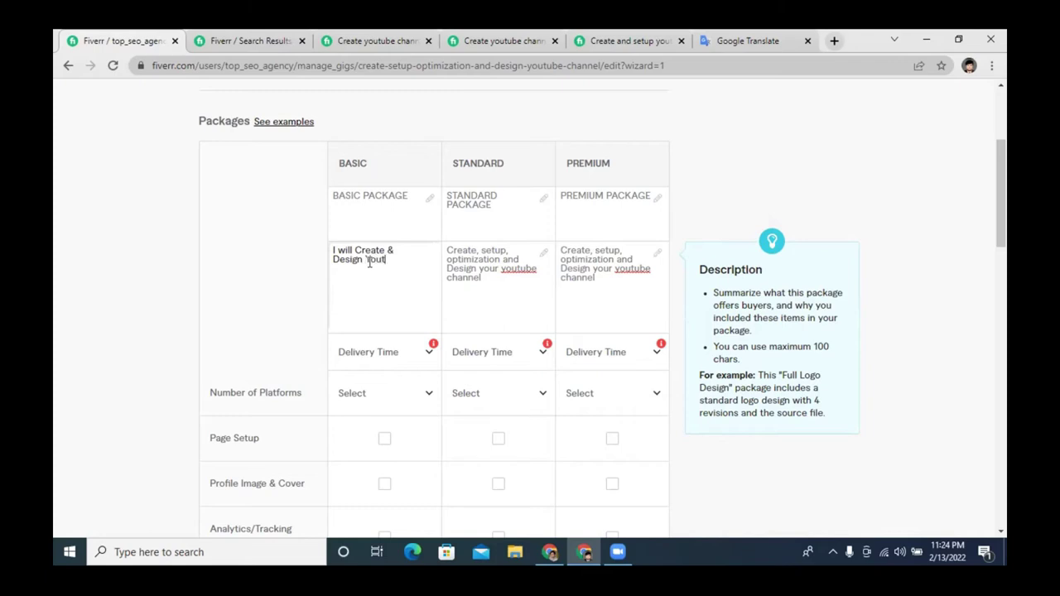
{"action": "type", "text": "ube"}
{"action": "right_click", "coordinate": [369, 263]}
{"action": "left_click", "coordinate": [404, 270]}
{"action": "type", "text": "channel, Full Channel"}
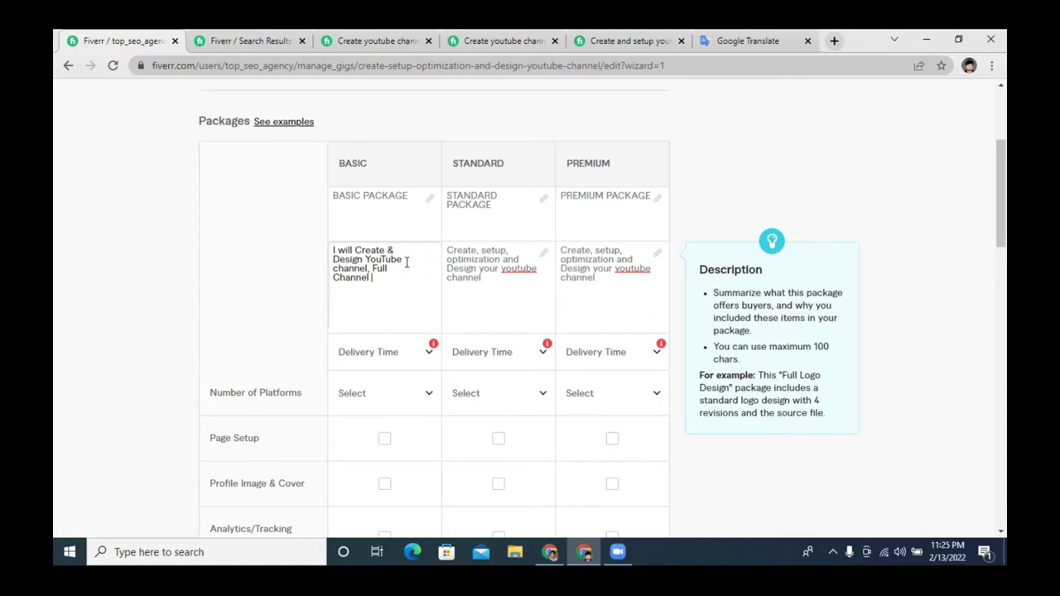
{"action": "left_click", "coordinate": [371, 268]}
{"action": "left_click_drag", "start_coordinate": [374, 269], "coordinate": [390, 280]}
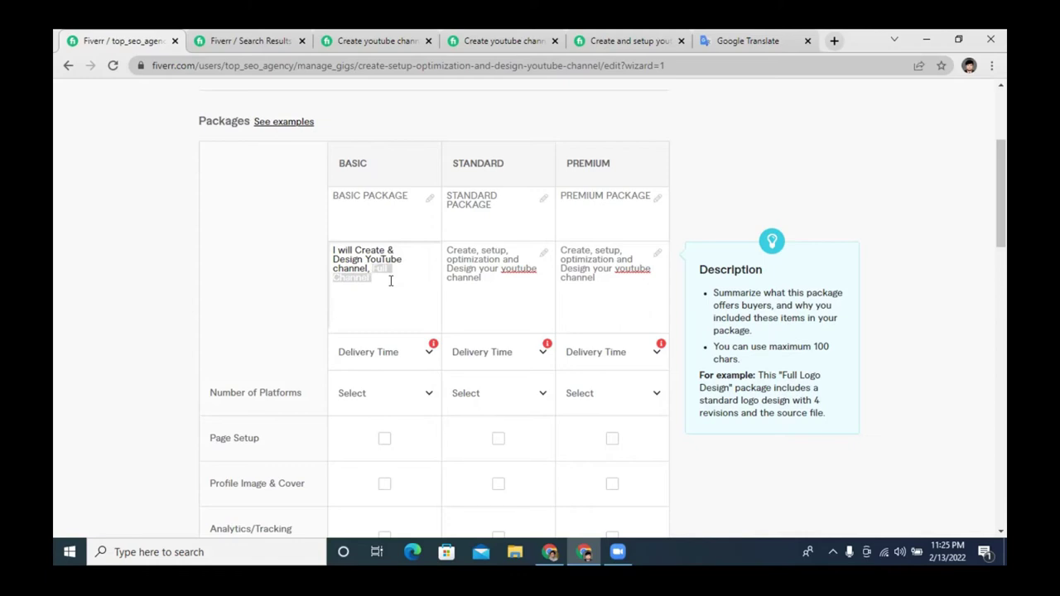
{"action": "key", "text": "BackSpace"}
{"action": "key", "text": "BackSpace"}
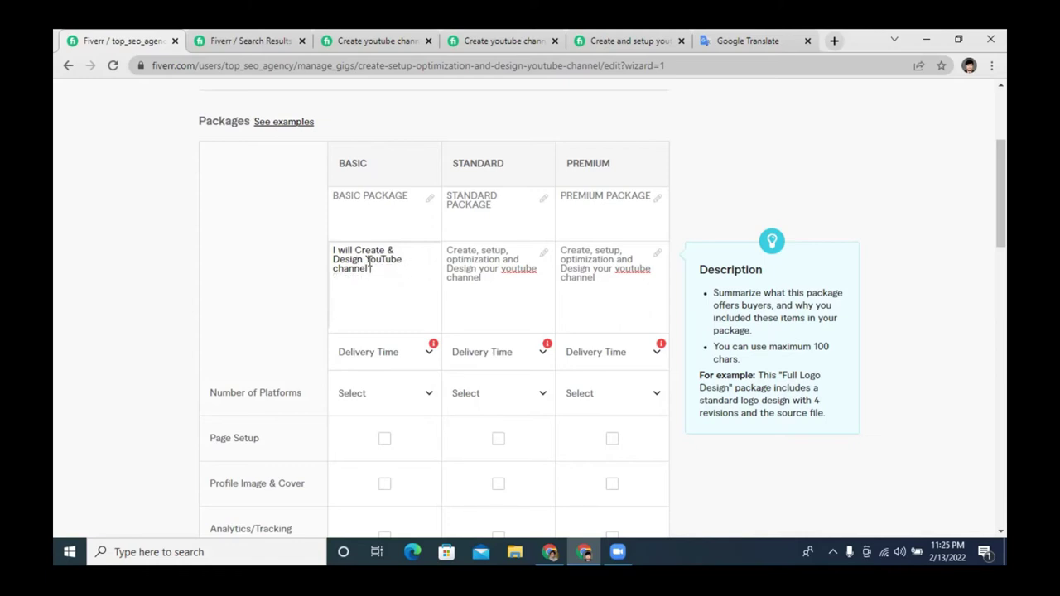
Step: Rework the Basic opening to 'Create, Setup Design' and start adding '& Opti' after Design
{"action": "left_click", "coordinate": [363, 259]}
{"action": "type", "text": ","}
{"action": "left_click", "coordinate": [397, 249]}
{"action": "type", "text": "setup"}
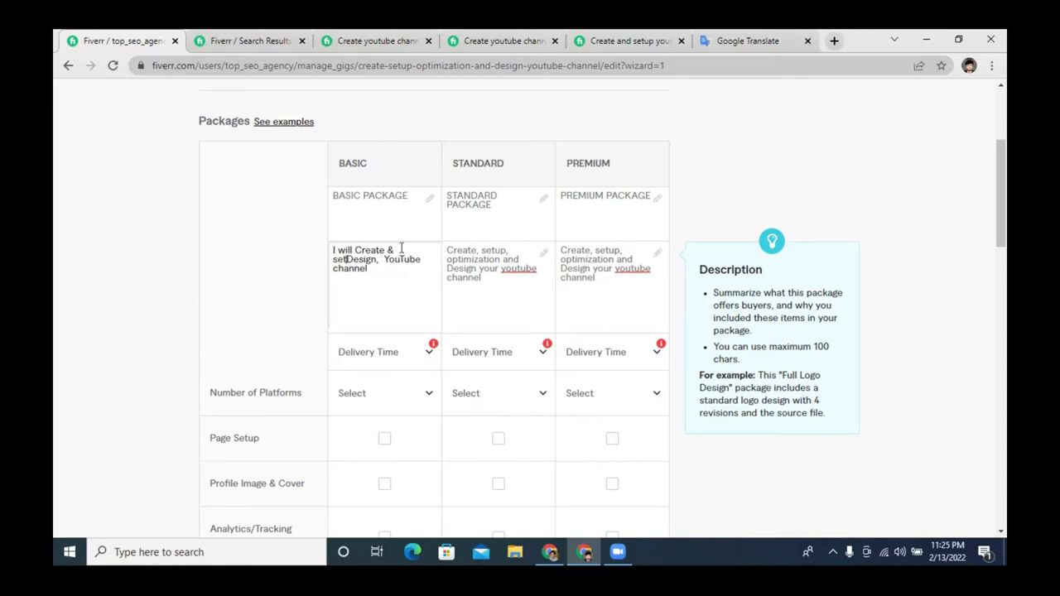
{"action": "left_click", "coordinate": [401, 250]}
{"action": "key", "text": "BackSpace"}
{"action": "type", "text": "Setup"}
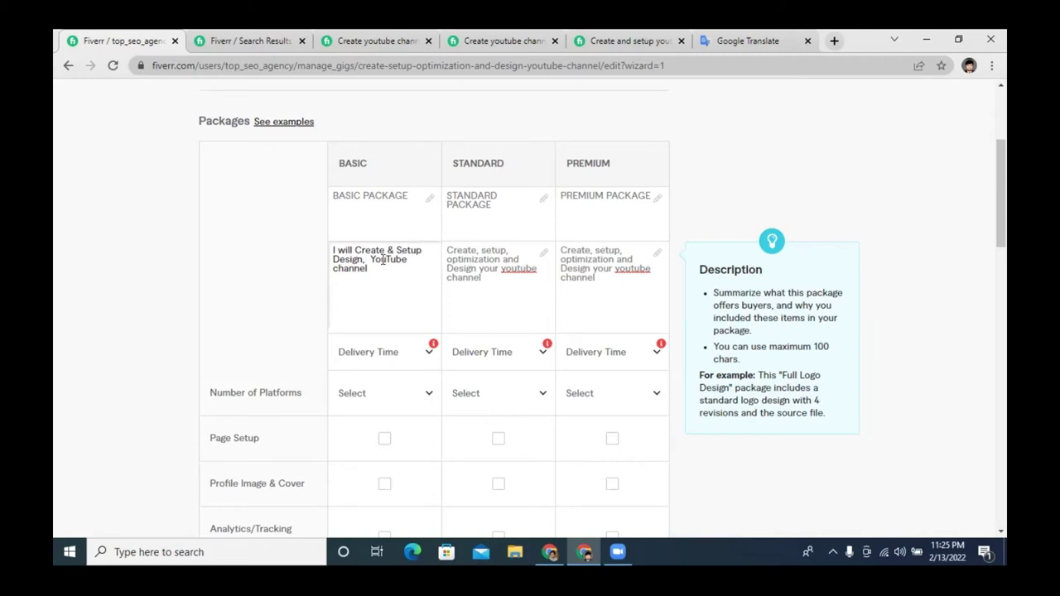
{"action": "left_click", "coordinate": [385, 250]}
{"action": "key", "text": "BackSpace"}
{"action": "key", "text": "BackSpace"}
{"action": "type", "text": ","}
{"action": "left_click", "coordinate": [365, 260]}
{"action": "type", "text": "& "}
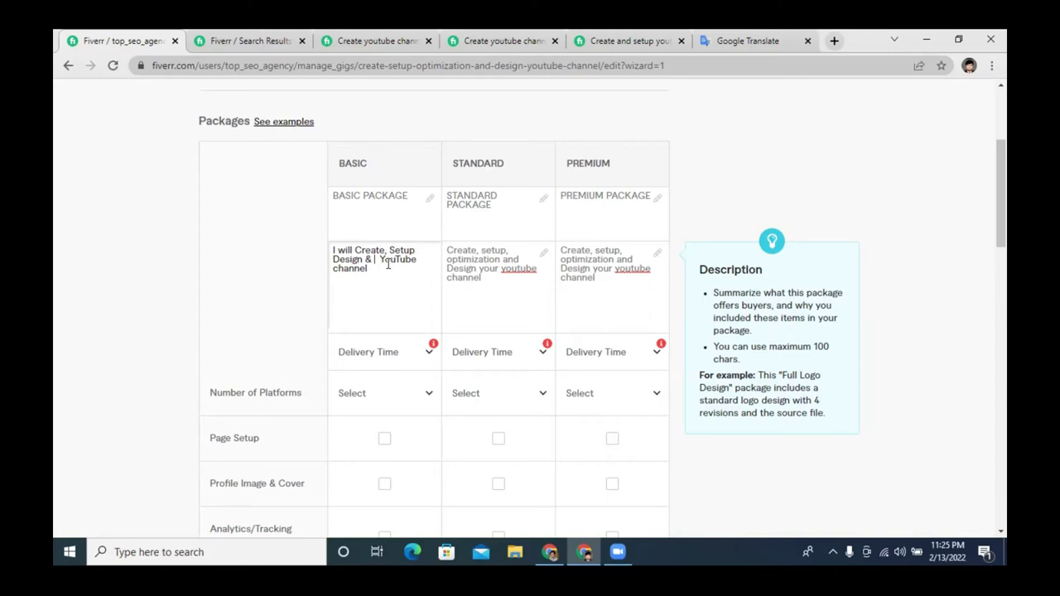
{"action": "type", "text": "Opti"}
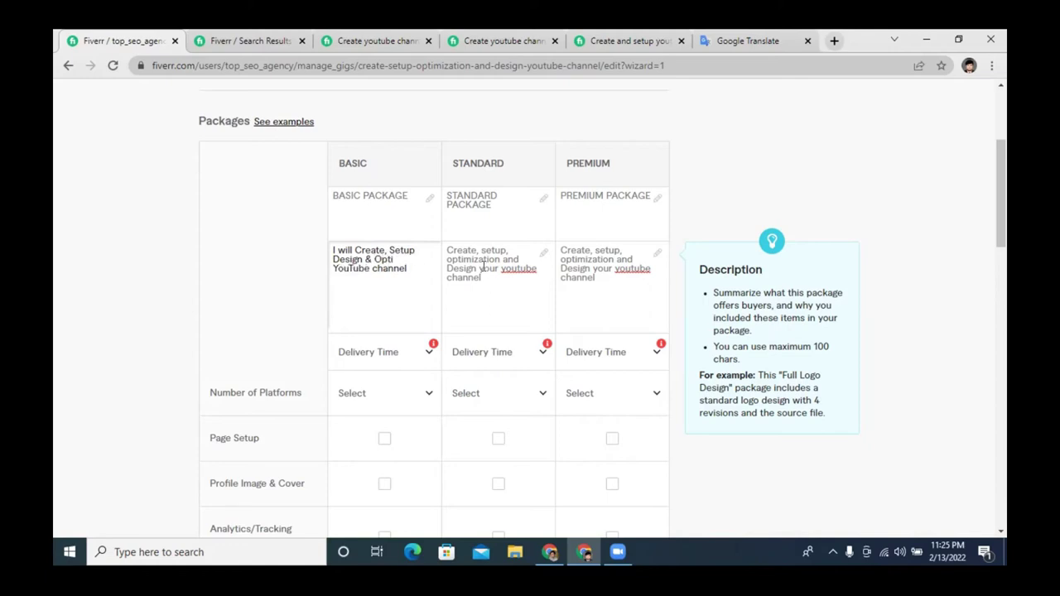
Step: Complete the Basic description with 'Optimization' and append 'Basic Logo, Art'
{"action": "double_click", "coordinate": [479, 261]}
{"action": "right_click", "coordinate": [479, 260]}
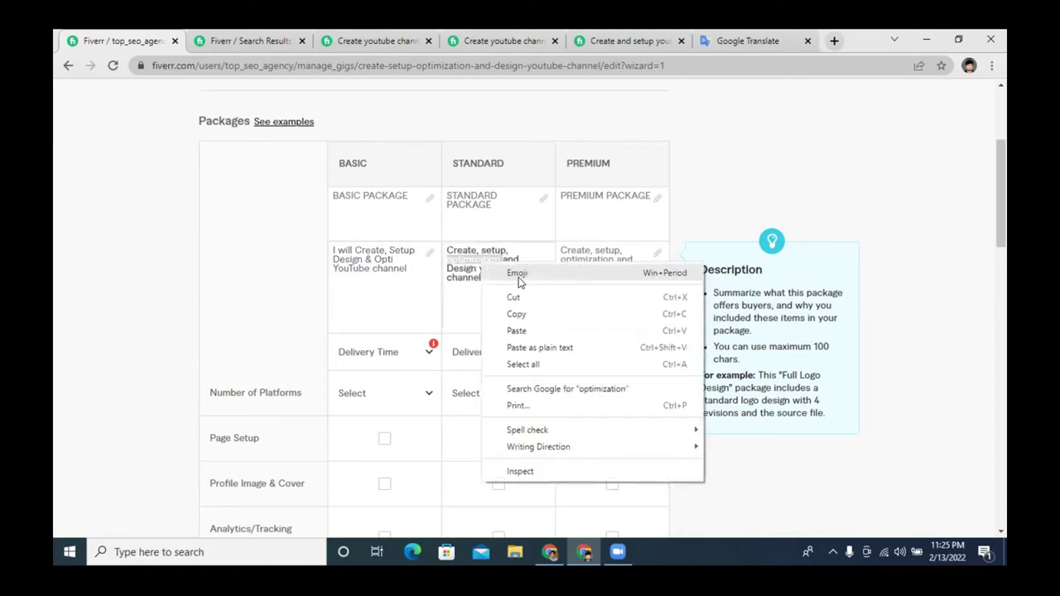
{"action": "left_click", "coordinate": [533, 310]}
{"action": "double_click", "coordinate": [384, 261]}
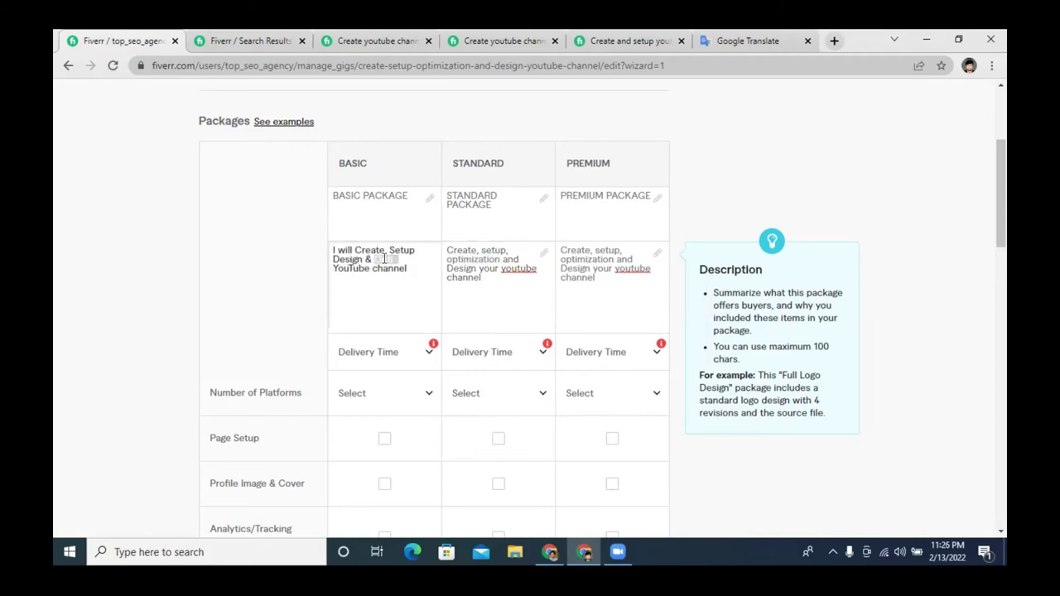
{"action": "key", "text": "ctrl+v"}
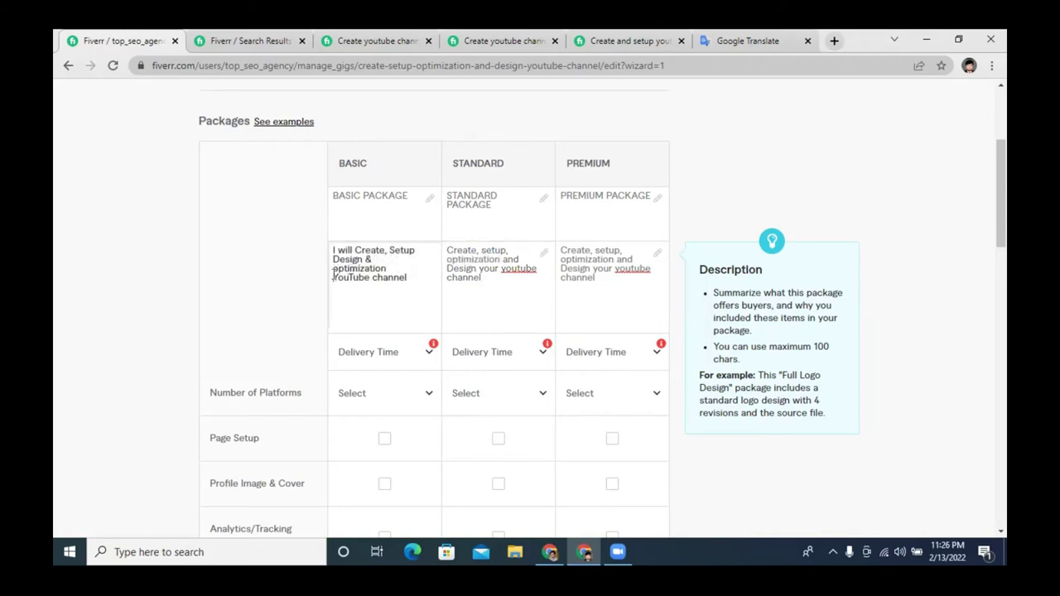
{"action": "left_click", "coordinate": [335, 268]}
{"action": "key", "text": "Delete"}
{"action": "type", "text": "O"}
{"action": "type", "text": "."}
{"action": "type", "text": " Basi"}
{"action": "type", "text": "ck"}
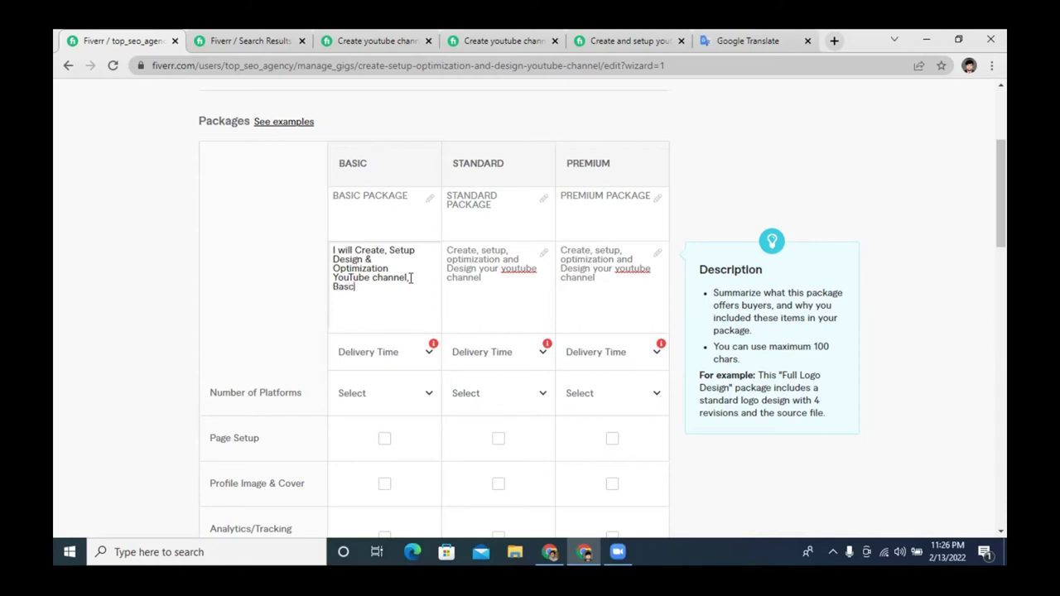
{"action": "key", "text": "BackSpace"}
{"action": "key", "text": "BackSpace"}
{"action": "key", "text": "BackSpace"}
{"action": "key", "text": "BackSpace"}
{"action": "type", "text": "ic Logo, Art"}
Step: Delete all text from the Standard package description
{"action": "double_click", "coordinate": [374, 271]}
{"action": "key", "text": "ctrl+a"}
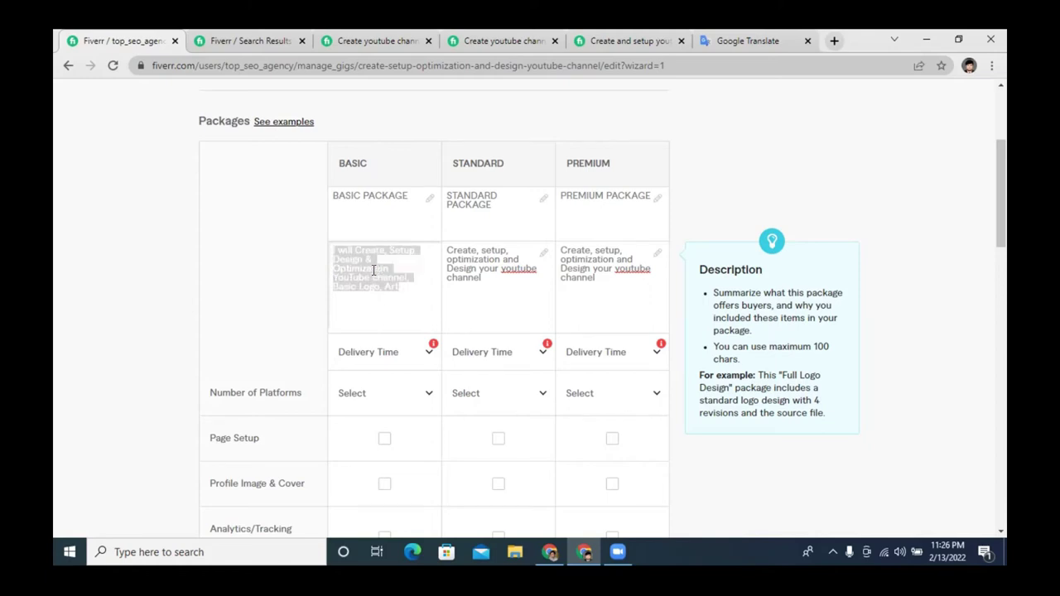
{"action": "left_click", "coordinate": [451, 267]}
{"action": "left_click_drag", "start_coordinate": [448, 248], "coordinate": [487, 294]}
{"action": "key", "text": "BackSpace"}
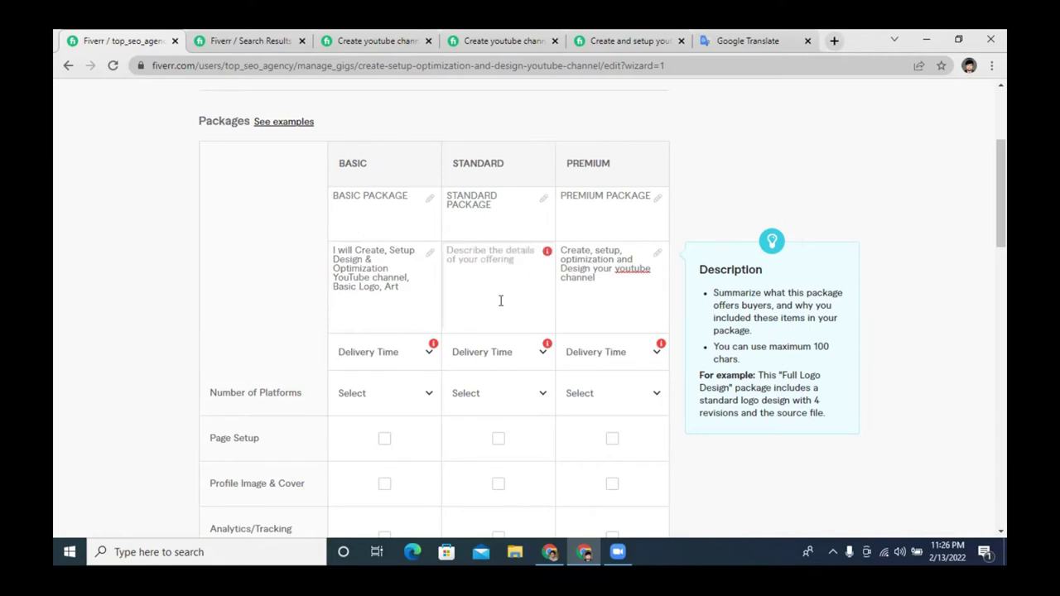
Step: Paste Basic's opening wording into Standard and append 'Basic+ intro video, custom Url'
{"action": "left_click", "coordinate": [373, 276]}
{"action": "left_click_drag", "start_coordinate": [414, 278], "coordinate": [323, 243]}
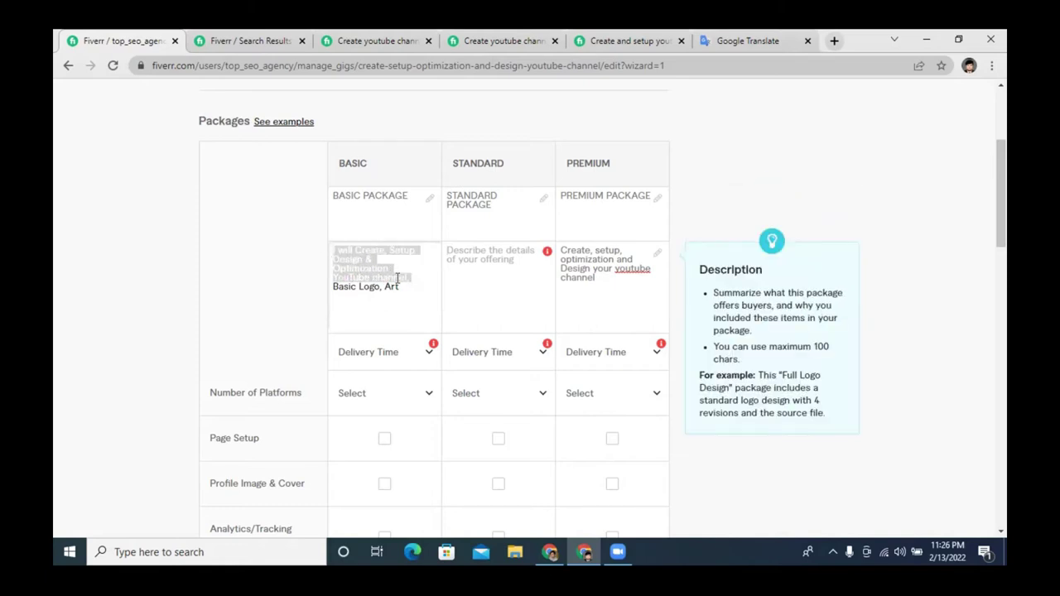
{"action": "left_click", "coordinate": [475, 254]}
{"action": "key", "text": "ctrl+v"}
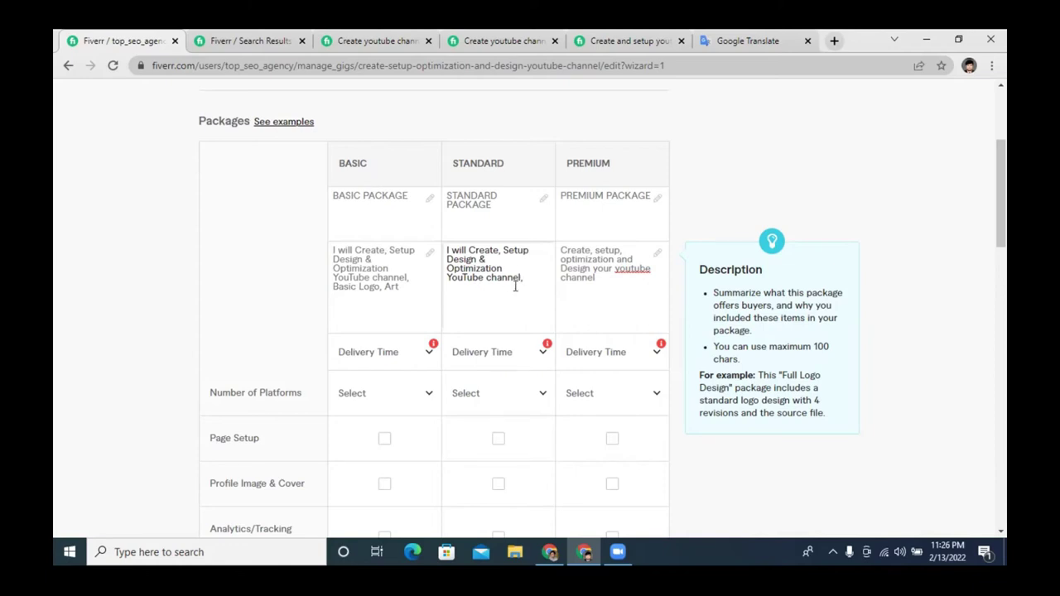
{"action": "type", "text": "Bas"}
{"action": "type", "text": "ic"}
{"action": "type", "text": "+ "}
{"action": "type", "text": "intro"}
{"action": "type", "text": ","}
{"action": "key", "text": "BackSpace"}
{"action": "key", "text": "BackSpace"}
{"action": "type", "text": "video "}
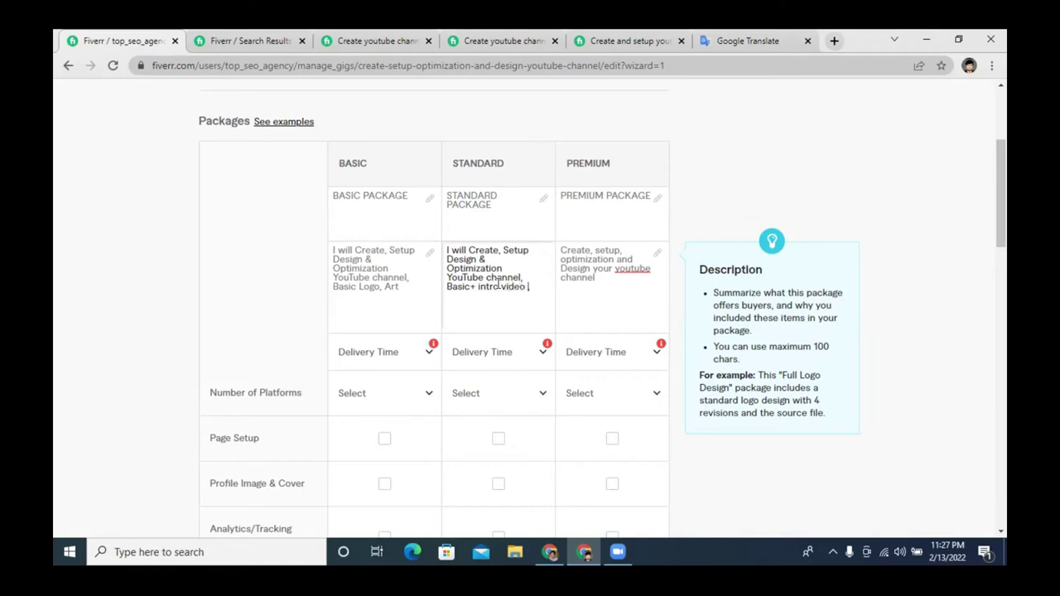
{"action": "type", "text": ","}
{"action": "key", "text": "BackSpace"}
{"action": "key", "text": "BackSpace"}
{"action": "type", "text": ", custom Url"}
{"action": "left_click_drag", "start_coordinate": [524, 276], "coordinate": [444, 249]}
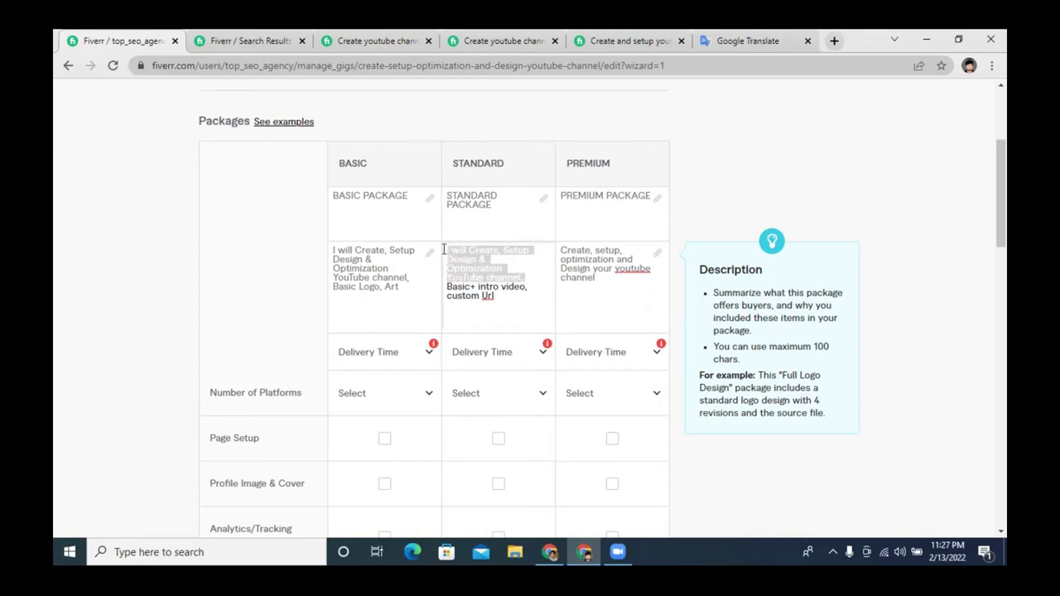
Step: Replace the Premium package description with the shared opening wording
{"action": "left_click", "coordinate": [597, 261]}
{"action": "key", "text": "ctrl+a"}
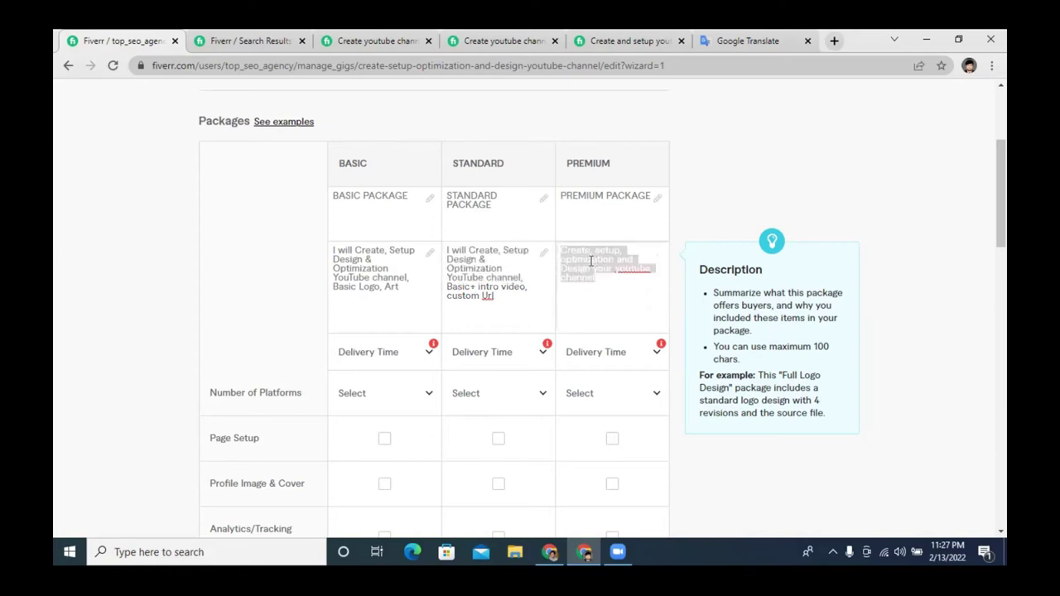
{"action": "key", "text": "ctrl+v"}
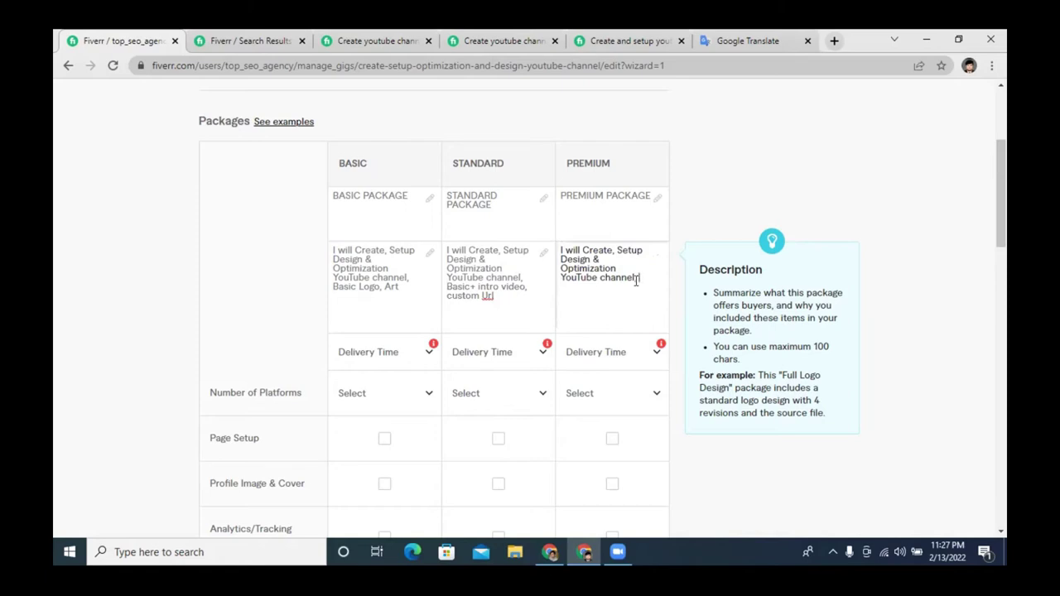
Step: Finish the Premium description with 'Standard+ SEO, Verified Channel & Manage'
{"action": "type", "text": "sa"}
{"action": "key", "text": "BackSpace"}
{"action": "key", "text": "BackSpace"}
{"action": "type", "text": "standard"}
{"action": "left_click", "coordinate": [563, 286]}
{"action": "key", "text": "Delete"}
{"action": "type", "text": "S"}
{"action": "type", "text": "Channel"}
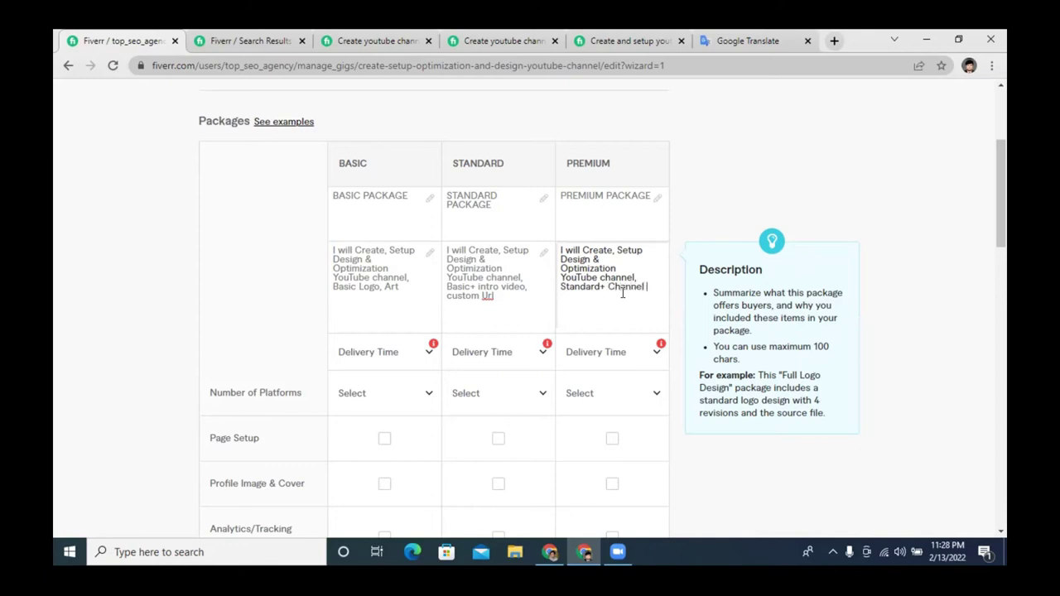
{"action": "type", "text": " SEO, Verified Channel,"}
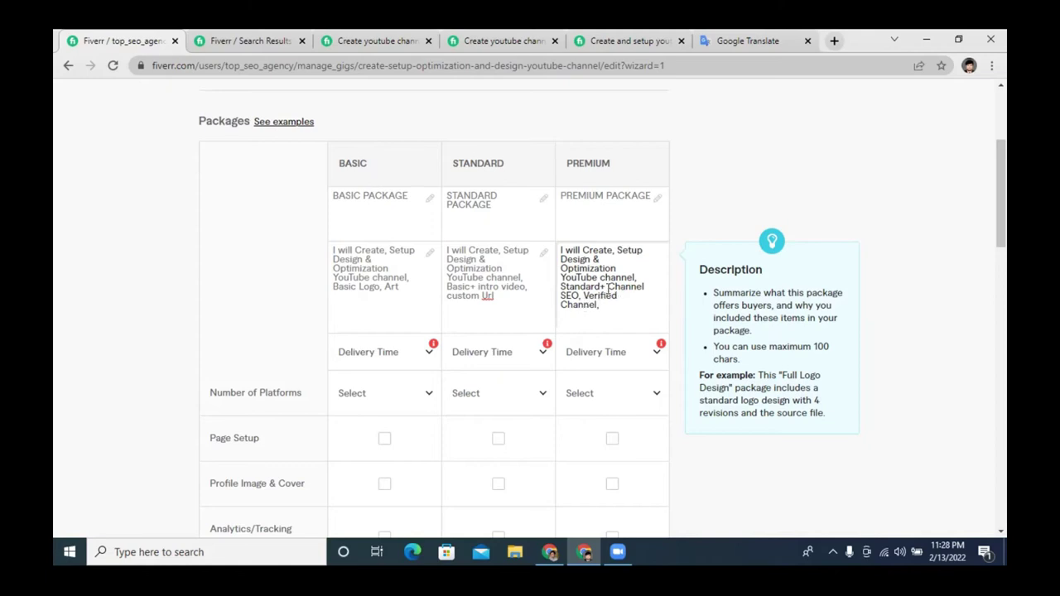
{"action": "left_click_drag", "start_coordinate": [608, 288], "coordinate": [647, 282]}
{"action": "key", "text": "BackSpace"}
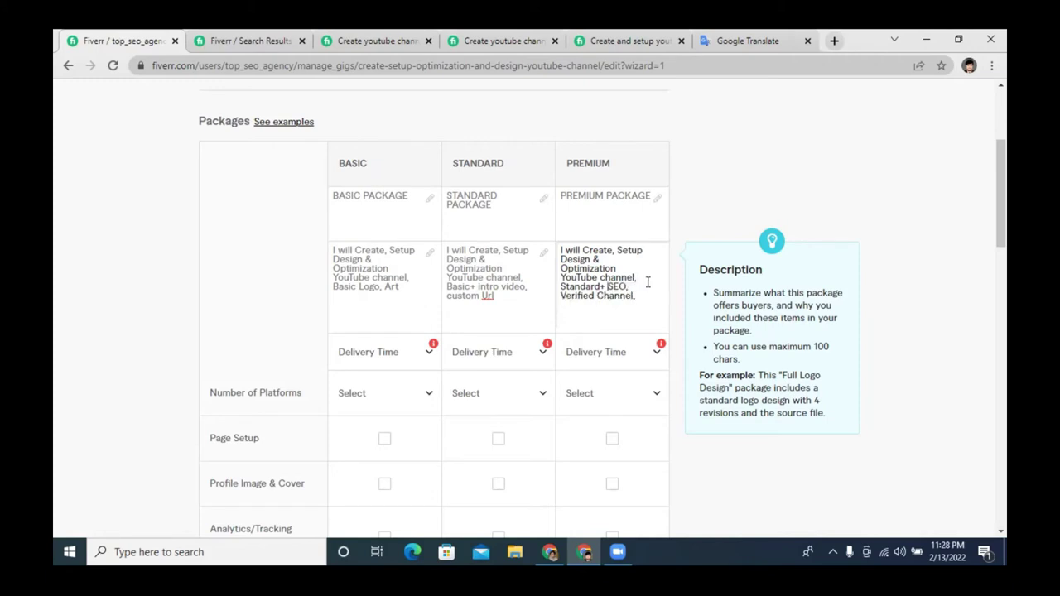
{"action": "left_click", "coordinate": [645, 293]}
{"action": "type", "text": "& Manage"}
{"action": "scroll", "coordinate": [527, 293], "scroll_direction": "down", "scroll_amount": 1}
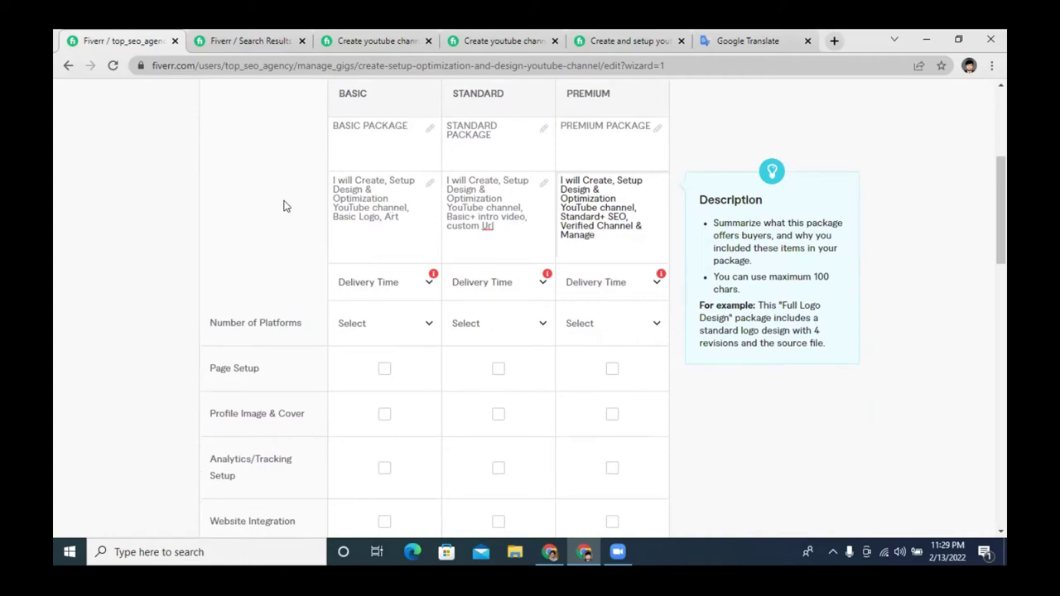
{"action": "left_click", "coordinate": [376, 41]}
{"action": "scroll", "coordinate": [842, 260], "scroll_direction": "up", "scroll_amount": 2}
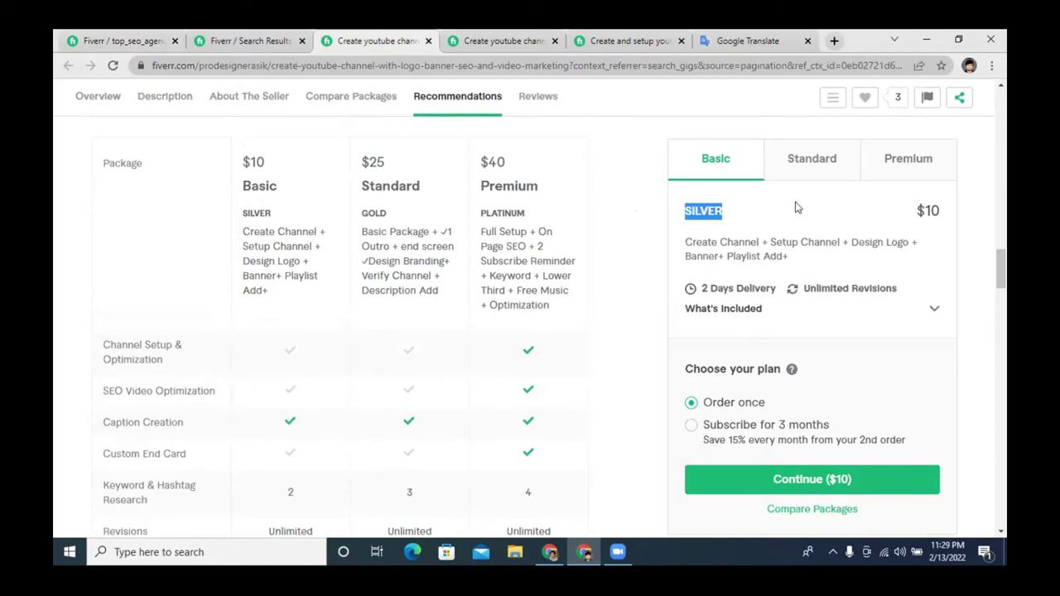
{"action": "left_click", "coordinate": [819, 169]}
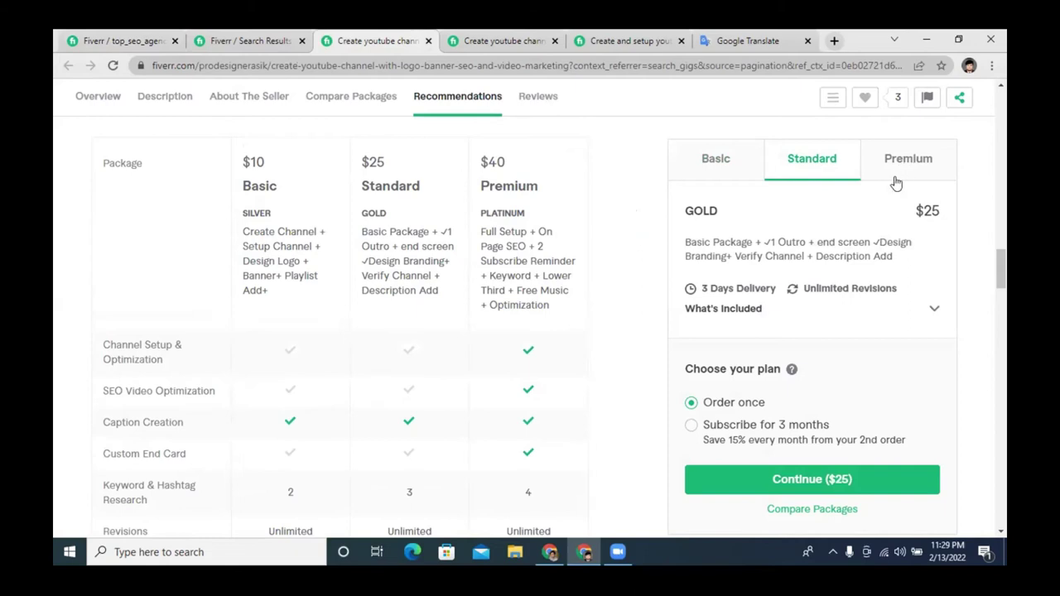
{"action": "left_click", "coordinate": [895, 174]}
{"action": "left_click", "coordinate": [629, 41]}
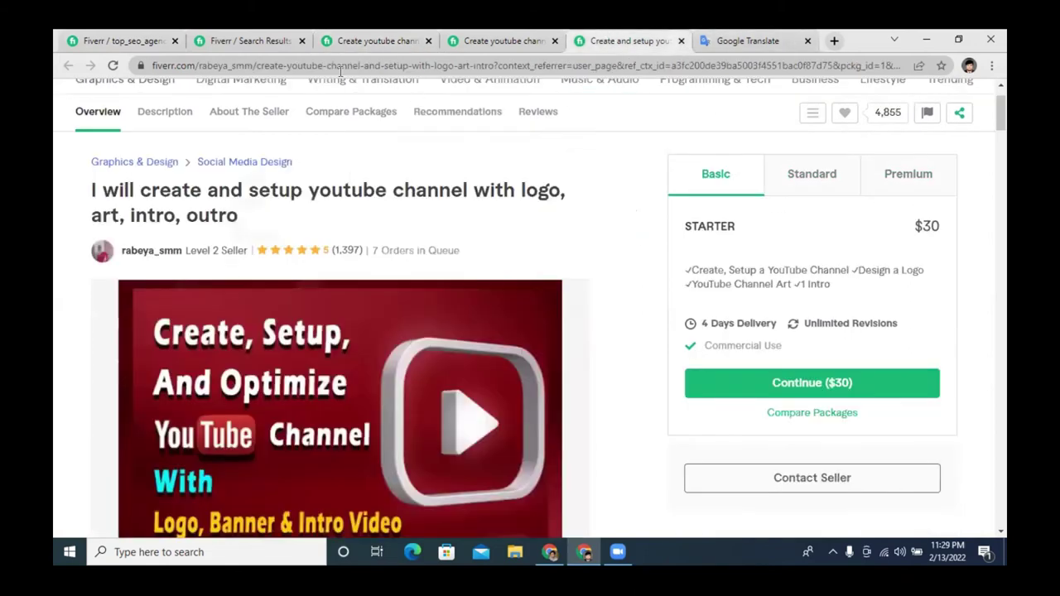
{"action": "left_click", "coordinate": [141, 38]}
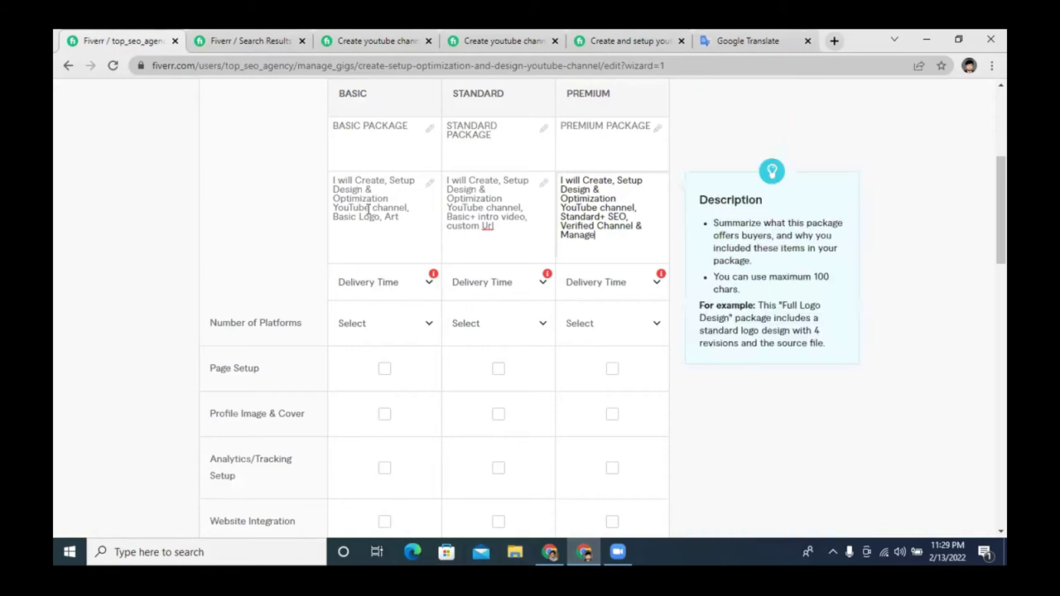
Step: Set Basic, Standard and Premium delivery times to 3, 5 and 7 days
{"action": "left_click", "coordinate": [373, 287]}
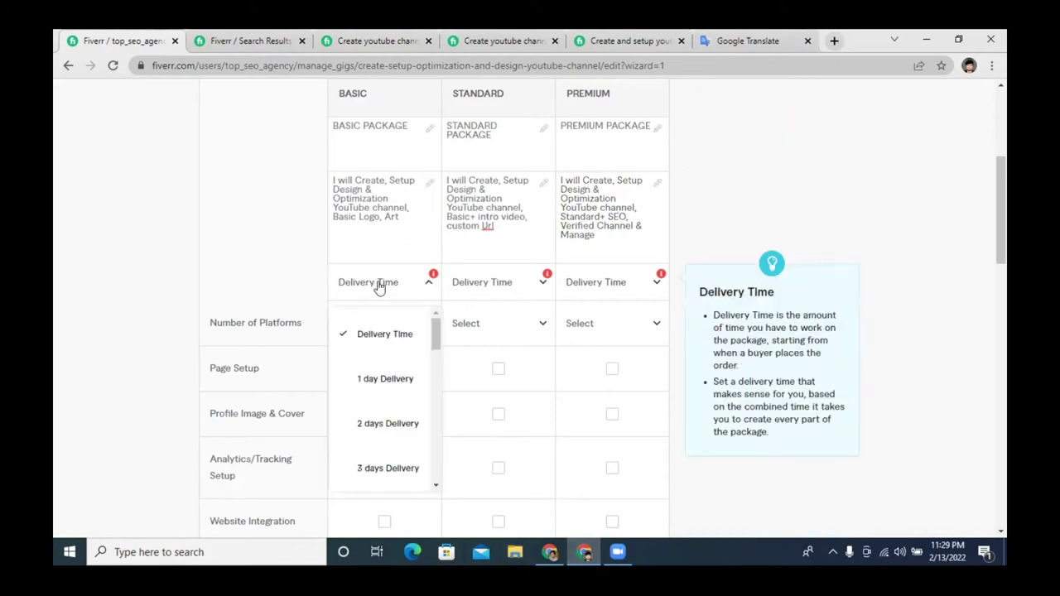
{"action": "scroll", "coordinate": [820, 295], "scroll_direction": "down", "scroll_amount": 2}
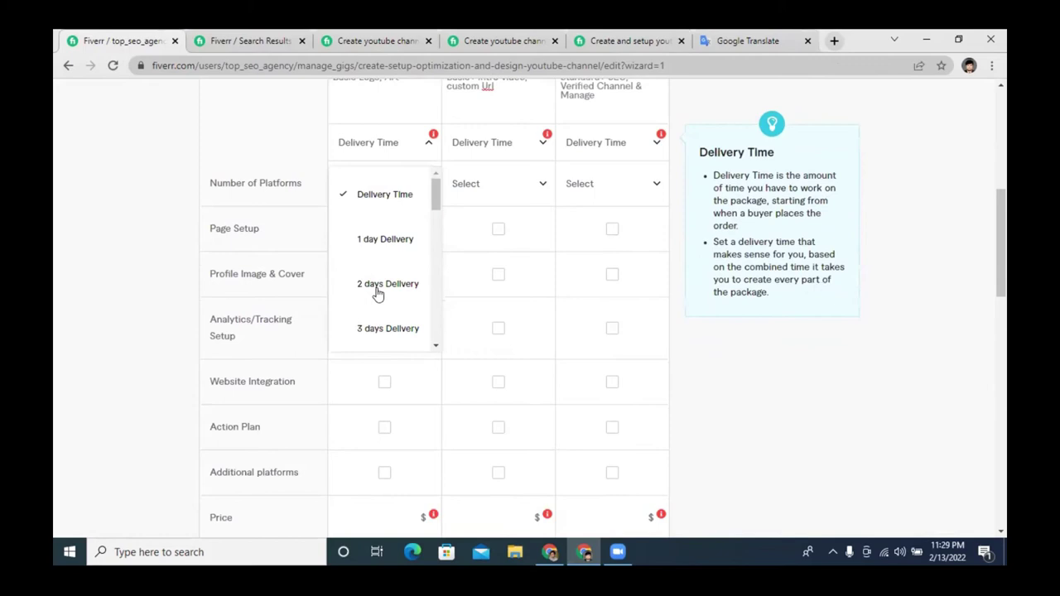
{"action": "left_click", "coordinate": [367, 334]}
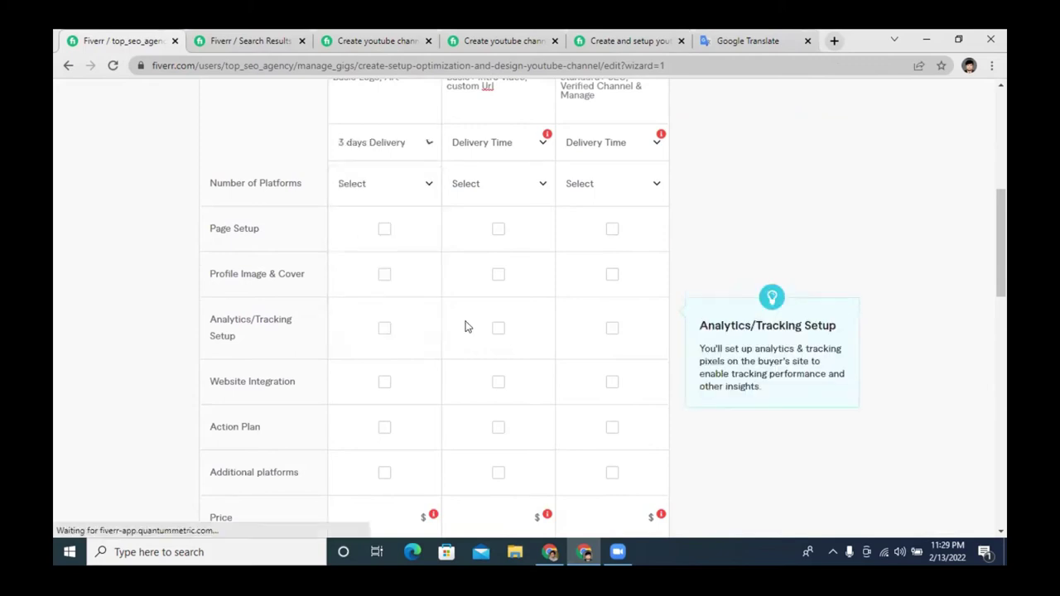
{"action": "scroll", "coordinate": [467, 298], "scroll_direction": "up", "scroll_amount": 1}
{"action": "left_click", "coordinate": [468, 214]}
{"action": "scroll", "coordinate": [497, 348], "scroll_direction": "down", "scroll_amount": 1}
{"action": "scroll", "coordinate": [502, 368], "scroll_direction": "down", "scroll_amount": 1}
{"action": "left_click", "coordinate": [502, 367]}
{"action": "scroll", "coordinate": [602, 359], "scroll_direction": "up", "scroll_amount": 1}
{"action": "left_click", "coordinate": [593, 285]}
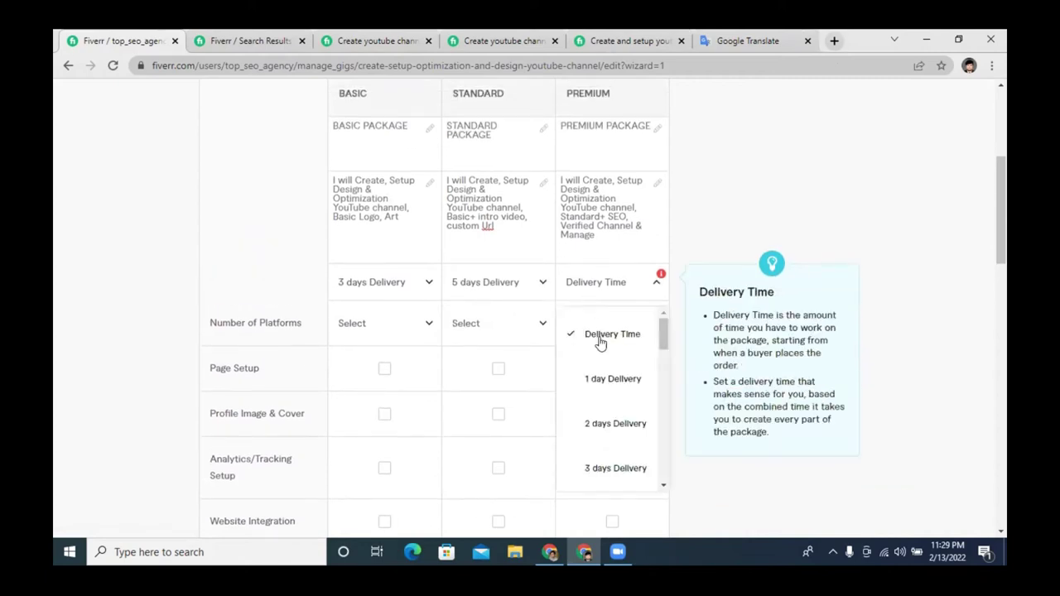
{"action": "scroll", "coordinate": [609, 373], "scroll_direction": "down", "scroll_amount": 2}
{"action": "left_click", "coordinate": [604, 435]}
{"action": "scroll", "coordinate": [794, 356], "scroll_direction": "up", "scroll_amount": 2}
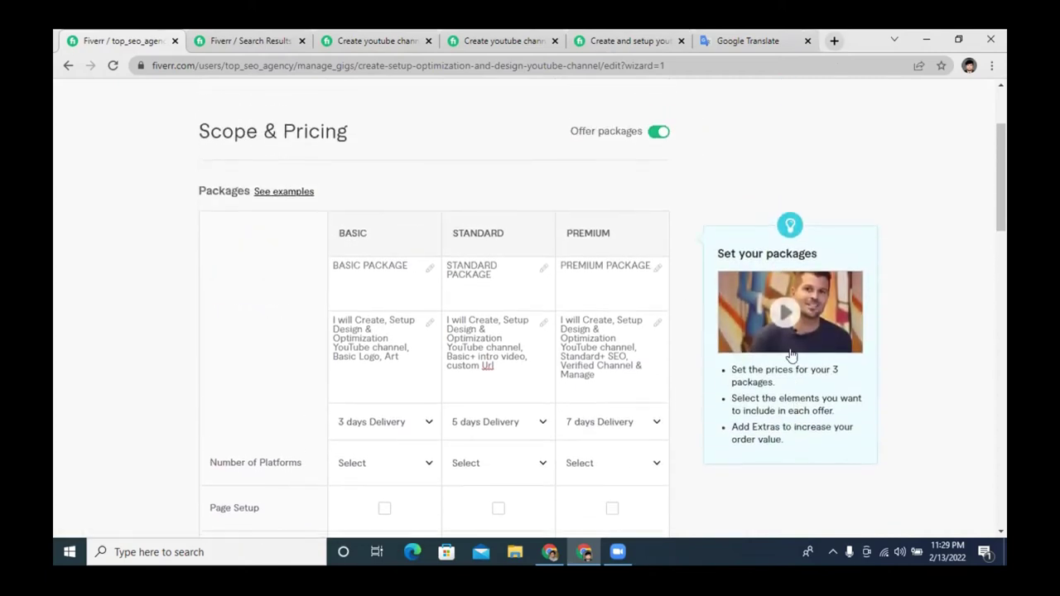
Step: Price the Basic, Standard and Premium packages at $10, $20 and $30
{"action": "scroll", "coordinate": [791, 355], "scroll_direction": "down", "scroll_amount": 3}
{"action": "scroll", "coordinate": [356, 215], "scroll_direction": "down", "scroll_amount": 5}
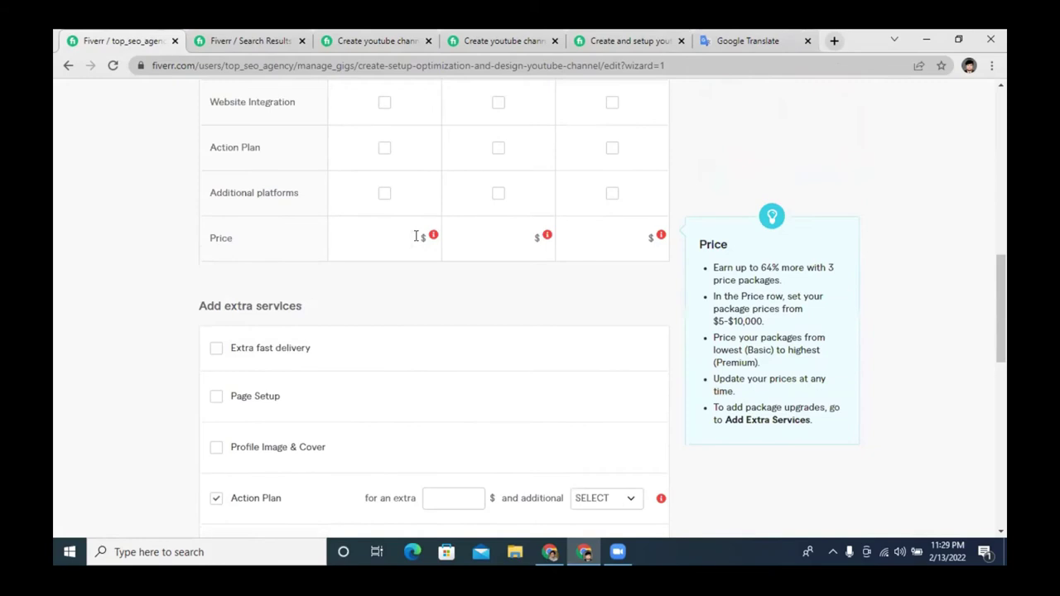
{"action": "type", "text": "10"}
{"action": "scroll", "coordinate": [409, 260], "scroll_direction": "up", "scroll_amount": 5}
{"action": "scroll", "coordinate": [417, 277], "scroll_direction": "down", "scroll_amount": 5}
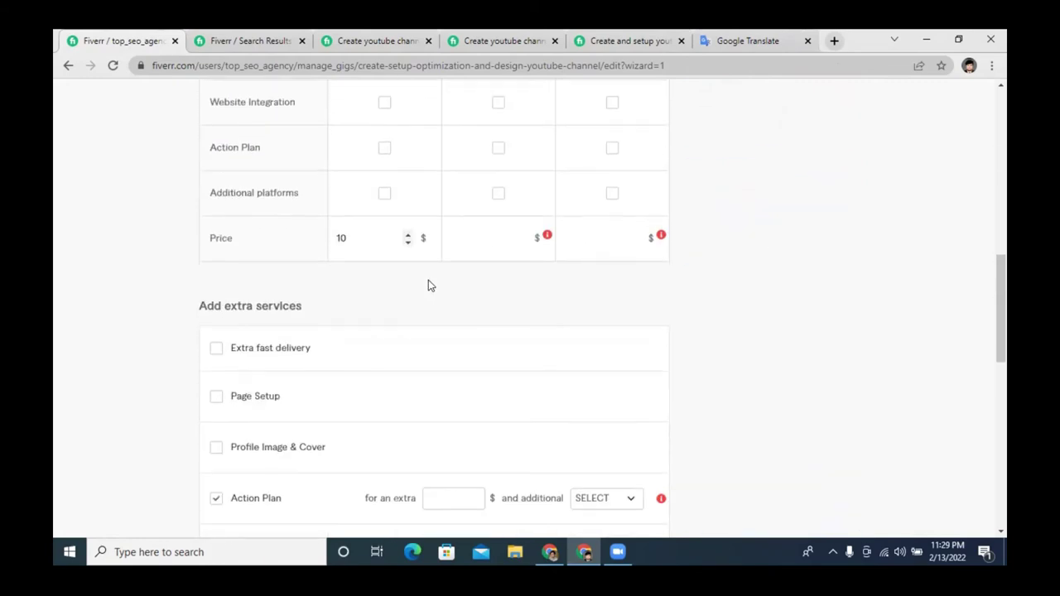
{"action": "scroll", "coordinate": [473, 146], "scroll_direction": "up", "scroll_amount": 3}
{"action": "scroll", "coordinate": [511, 206], "scroll_direction": "down", "scroll_amount": 2}
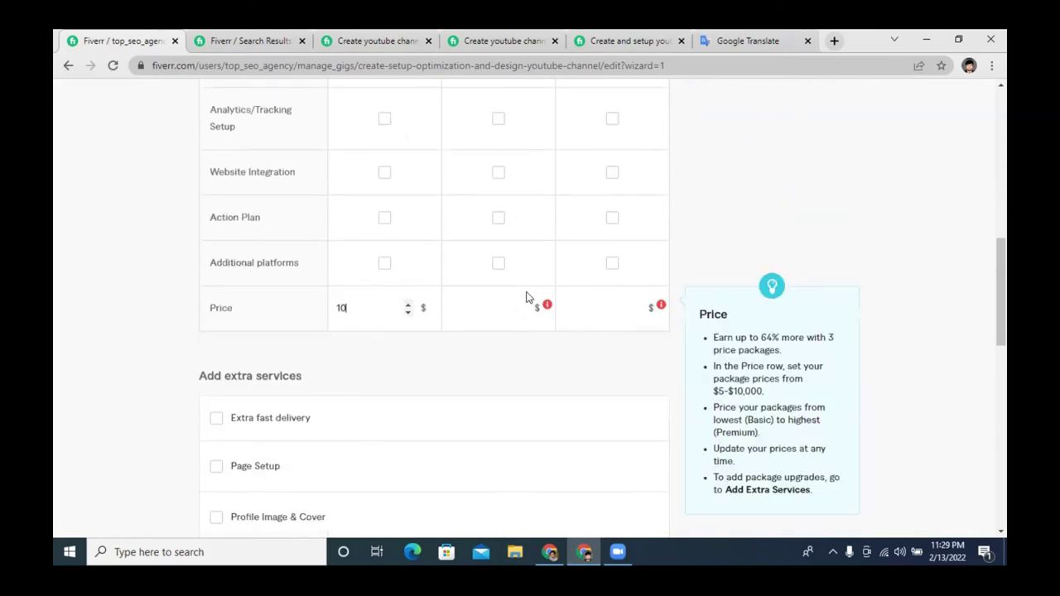
{"action": "left_click", "coordinate": [520, 307]}
{"action": "type", "text": "20"}
{"action": "left_click", "coordinate": [634, 307]}
{"action": "type", "text": "10"}
{"action": "left_click", "coordinate": [635, 304]}
{"action": "left_click", "coordinate": [636, 304]}
{"action": "left_click", "coordinate": [635, 304]}
{"action": "left_click", "coordinate": [636, 304]}
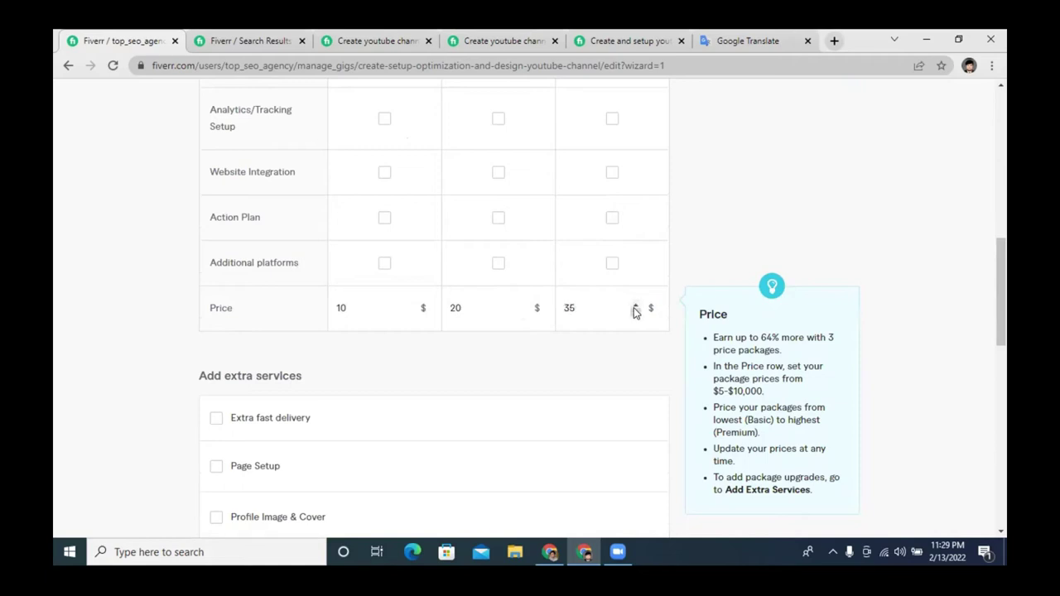
{"action": "scroll", "coordinate": [613, 338], "scroll_direction": "up", "scroll_amount": 5}
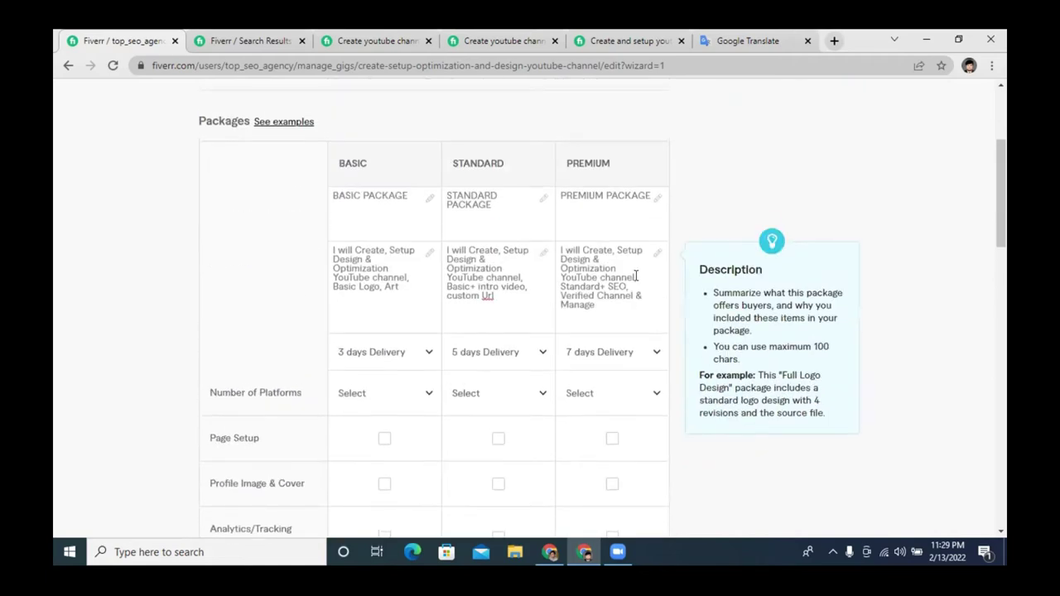
{"action": "scroll", "coordinate": [636, 275], "scroll_direction": "up", "scroll_amount": 3}
{"action": "scroll", "coordinate": [327, 425], "scroll_direction": "down", "scroll_amount": 4}
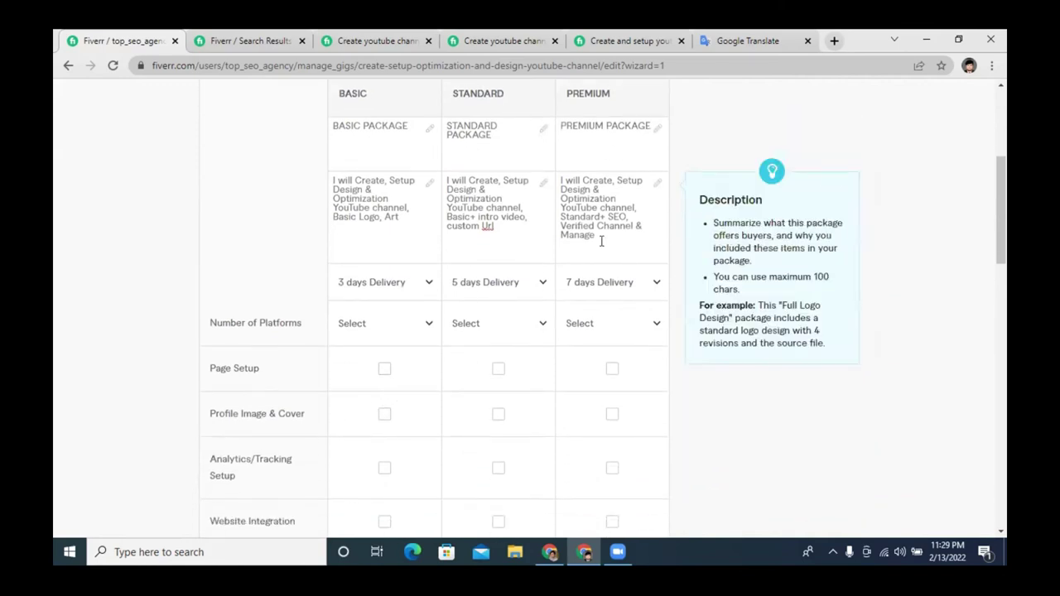
{"action": "scroll", "coordinate": [602, 240], "scroll_direction": "down", "scroll_amount": 4}
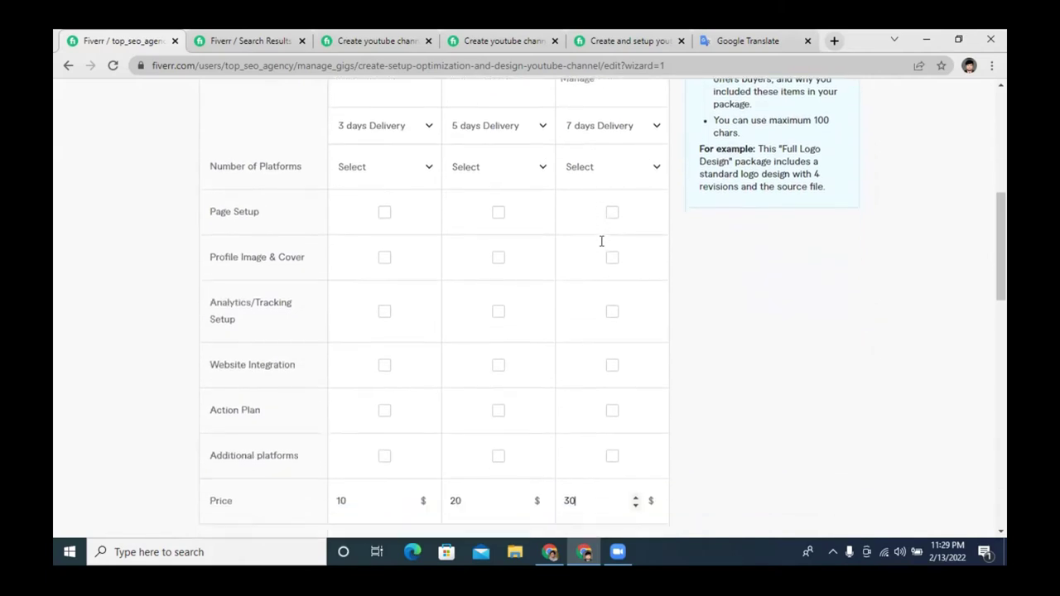
{"action": "scroll", "coordinate": [396, 365], "scroll_direction": "up", "scroll_amount": 2}
{"action": "scroll", "coordinate": [365, 364], "scroll_direction": "down", "scroll_amount": 3}
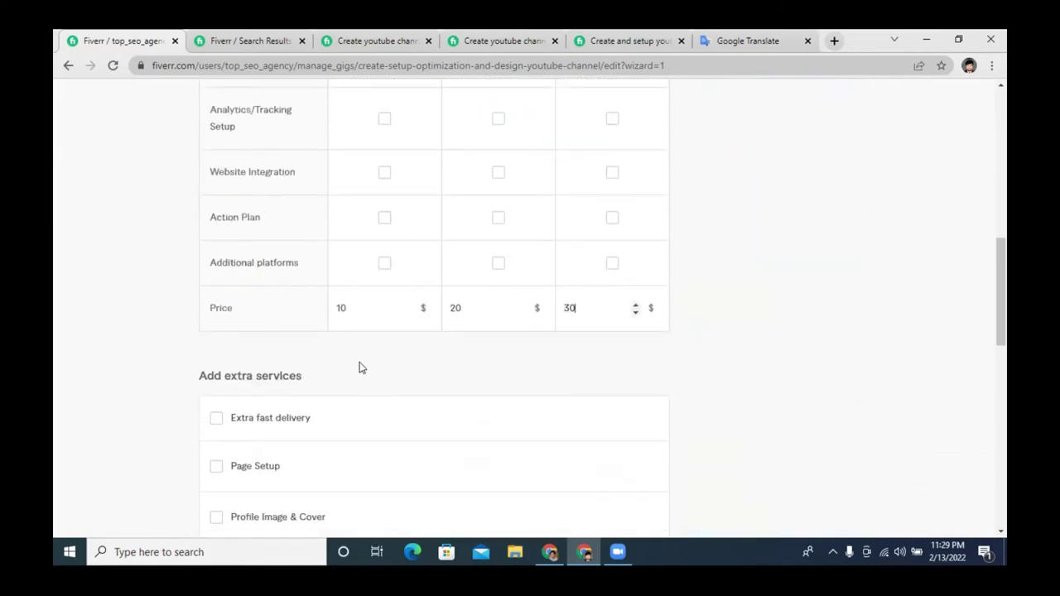
{"action": "type", "text": "10"}
{"action": "scroll", "coordinate": [440, 343], "scroll_direction": "up", "scroll_amount": 2}
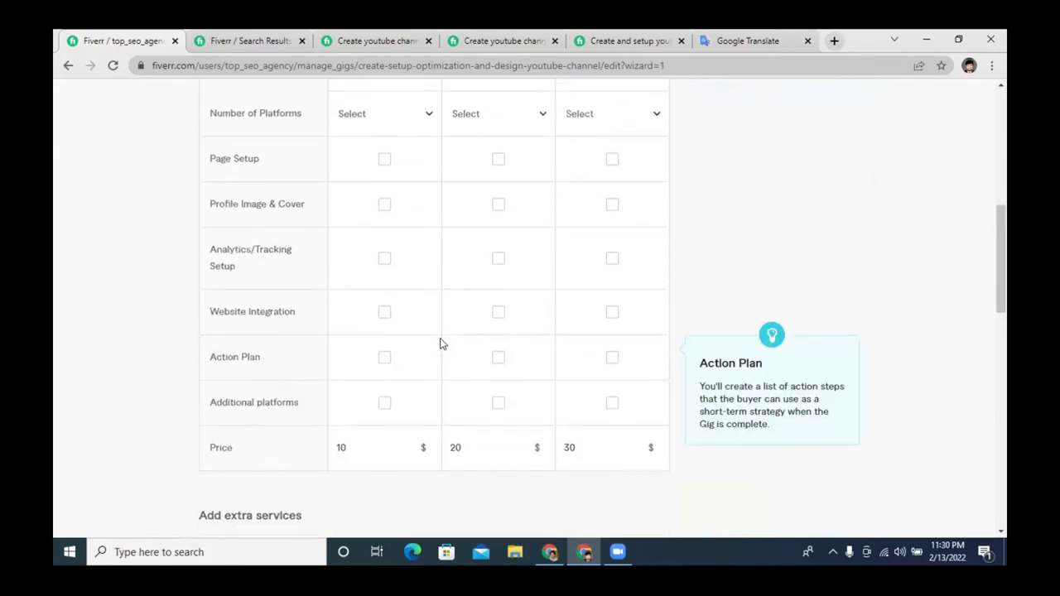
{"action": "scroll", "coordinate": [376, 303], "scroll_direction": "up", "scroll_amount": 2}
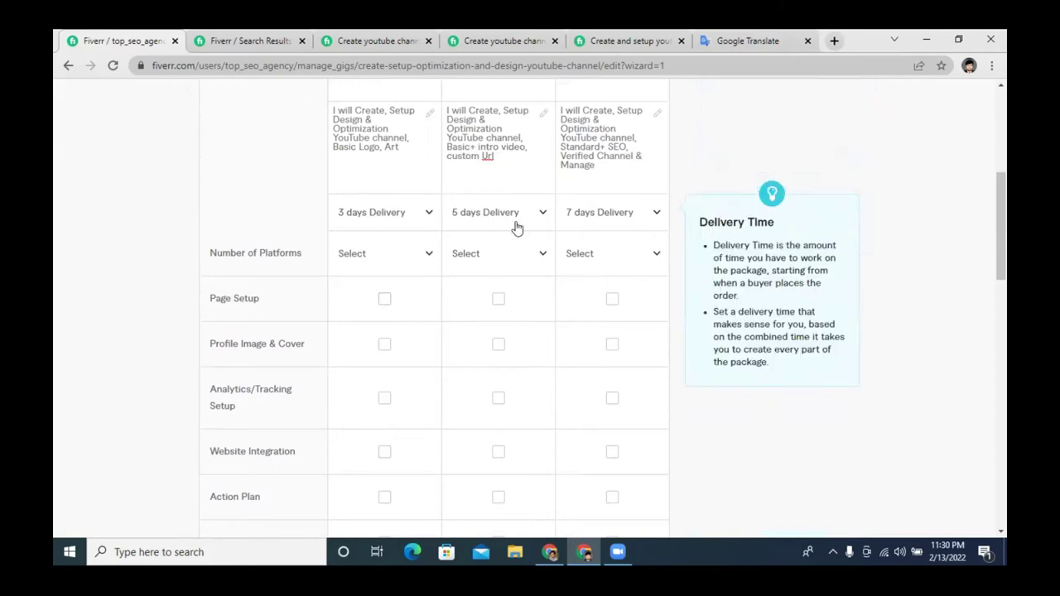
{"action": "scroll", "coordinate": [516, 227], "scroll_direction": "down", "scroll_amount": 1}
{"action": "scroll", "coordinate": [516, 229], "scroll_direction": "down", "scroll_amount": 1}
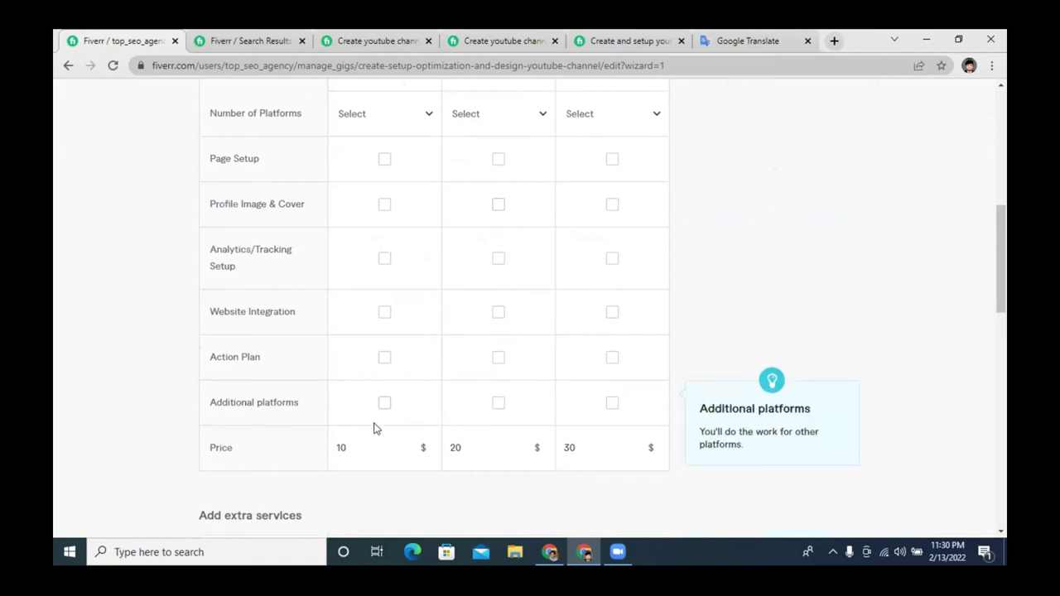
Step: Tick Page Setup, and Profile Image & Cover and Website Integration for Standard and Premium
{"action": "left_click", "coordinate": [342, 446]}
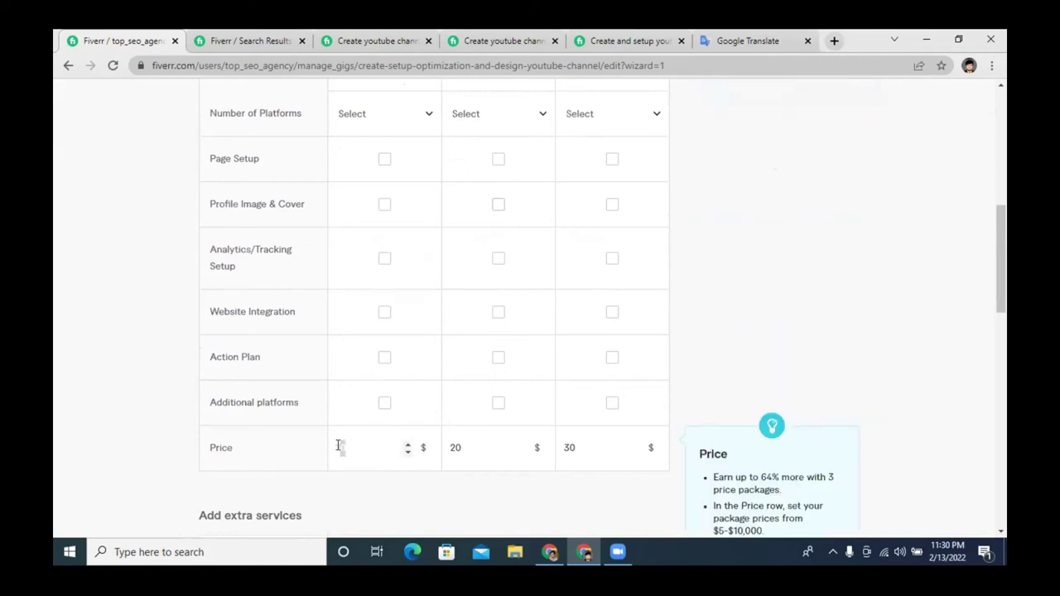
{"action": "scroll", "coordinate": [490, 384], "scroll_direction": "up", "scroll_amount": 3}
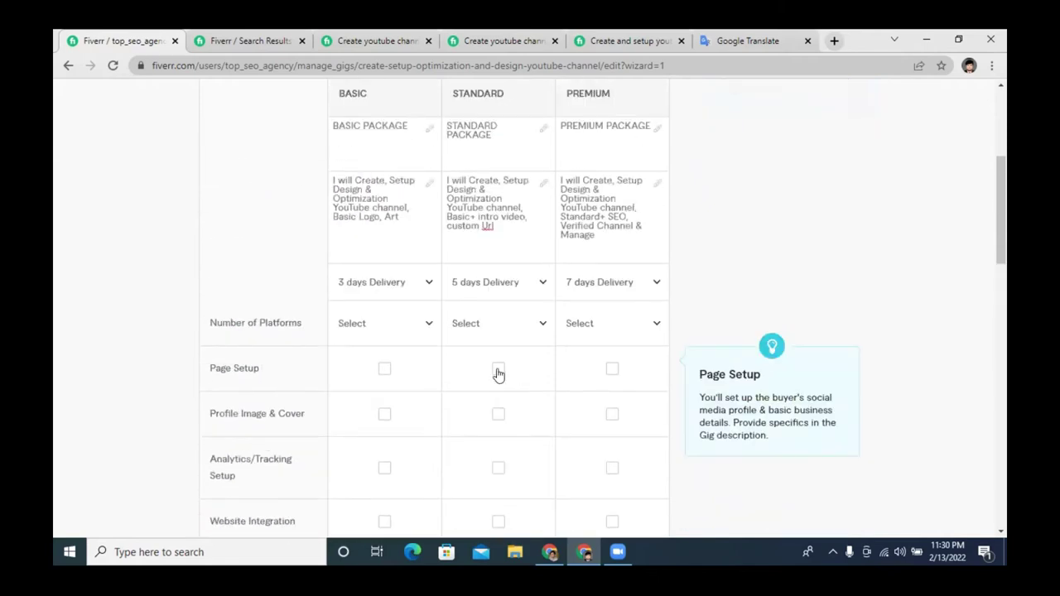
{"action": "scroll", "coordinate": [510, 361], "scroll_direction": "down", "scroll_amount": 2}
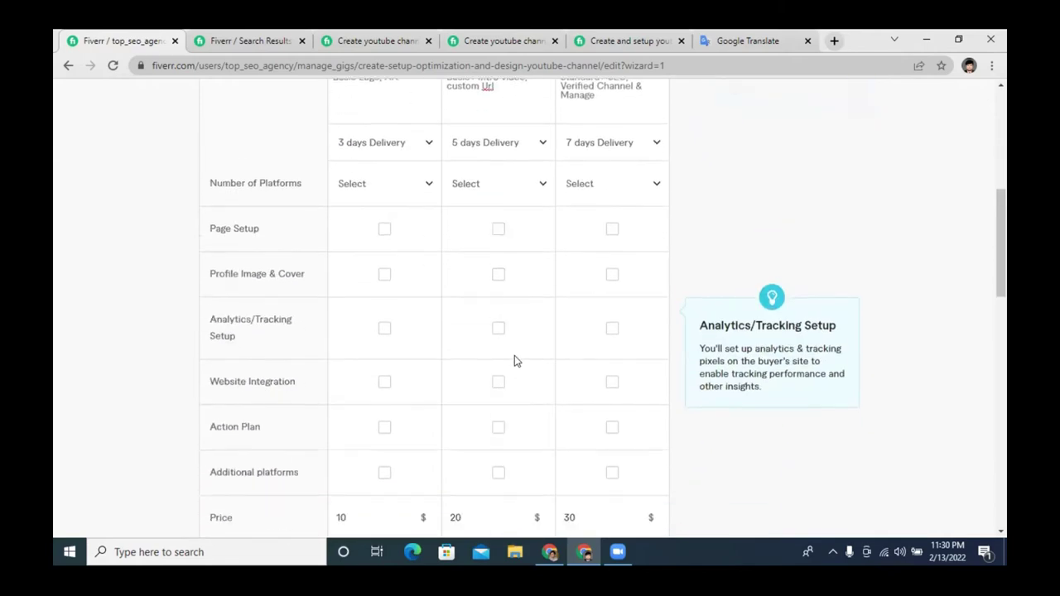
{"action": "left_click", "coordinate": [386, 230]}
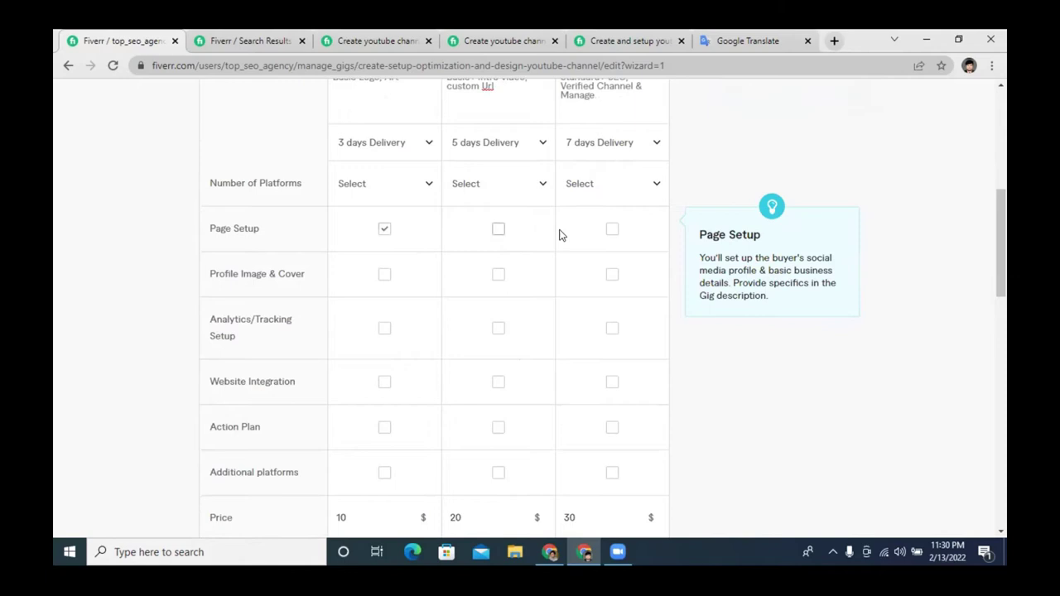
{"action": "left_click", "coordinate": [613, 229]}
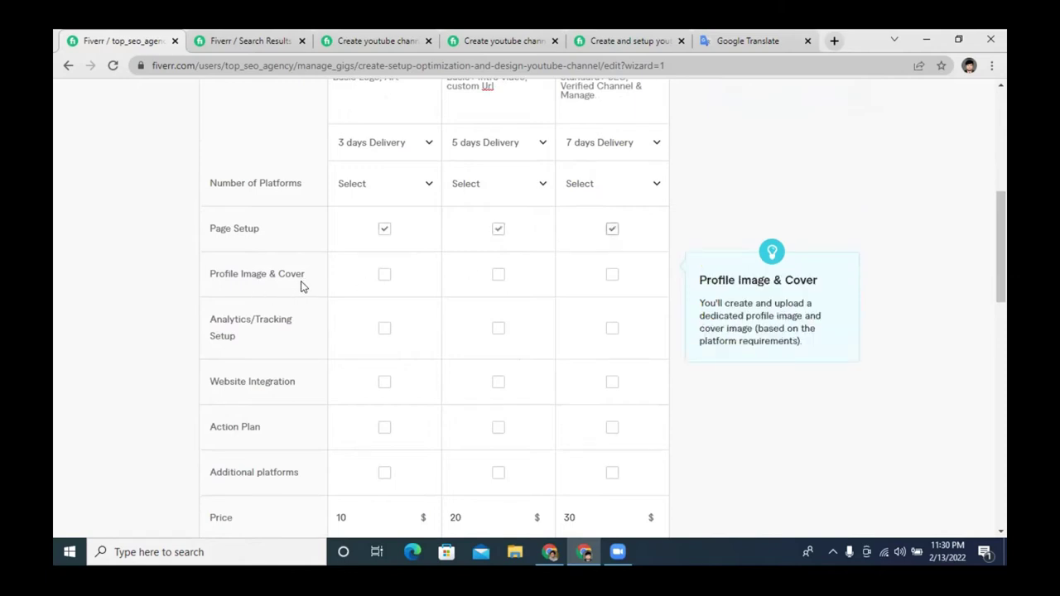
{"action": "left_click", "coordinate": [498, 276]}
{"action": "left_click", "coordinate": [613, 277]}
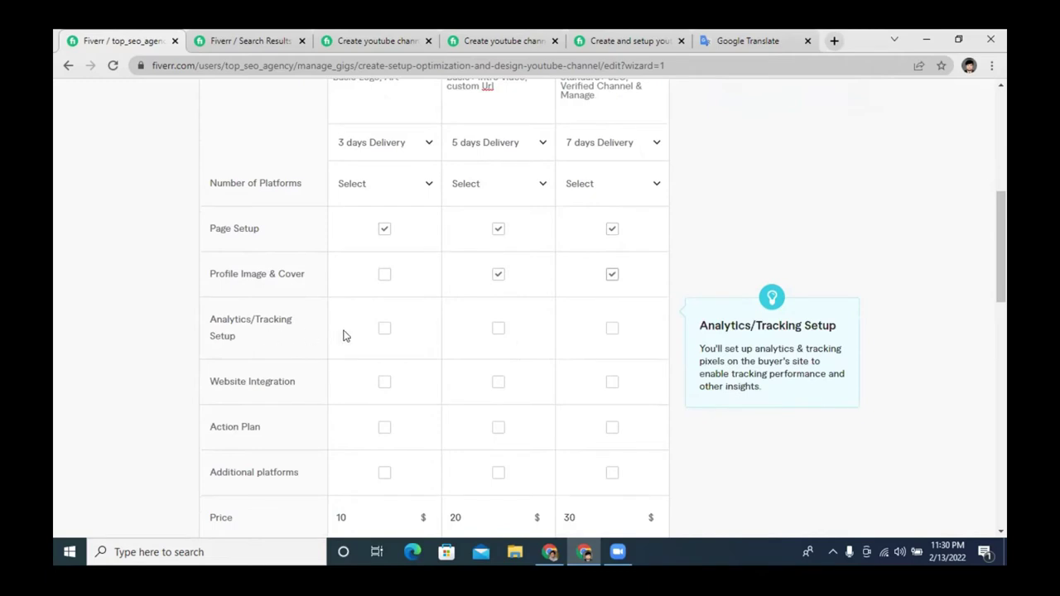
{"action": "left_click", "coordinate": [498, 383]}
{"action": "left_click", "coordinate": [612, 383]}
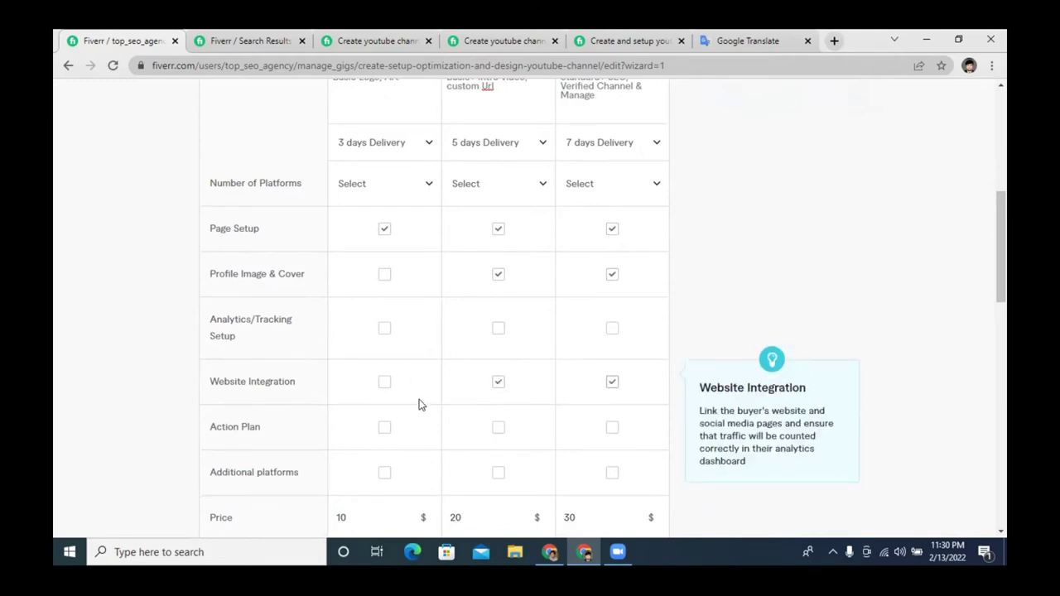
Step: Tick Action Plan for all three packages and Additional platforms for Standard and Premium
{"action": "scroll", "coordinate": [414, 398], "scroll_direction": "down", "scroll_amount": 1}
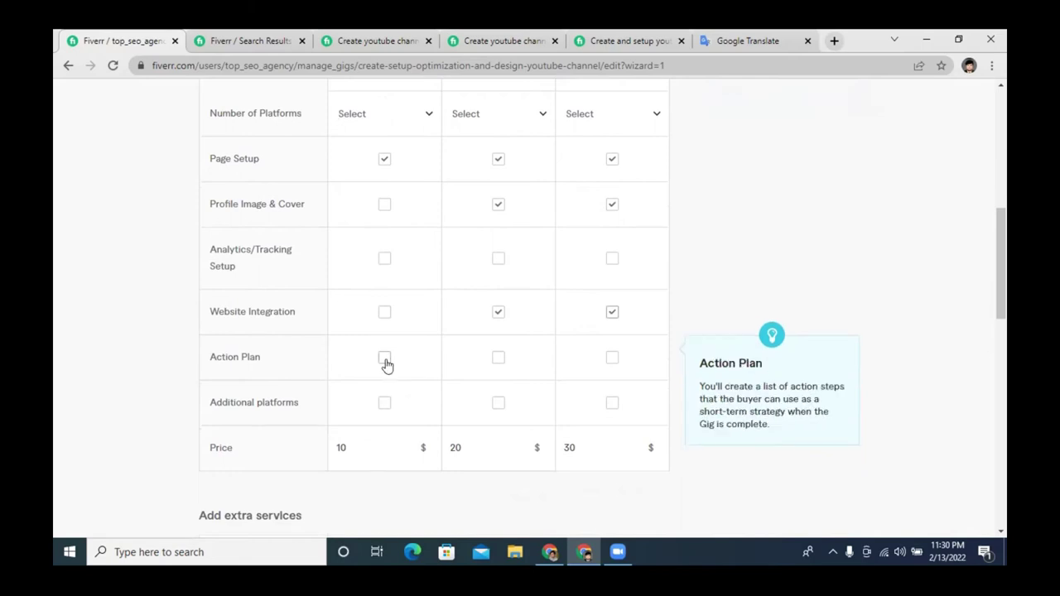
{"action": "left_click", "coordinate": [386, 364]}
{"action": "left_click", "coordinate": [500, 362]}
{"action": "left_click", "coordinate": [612, 361]}
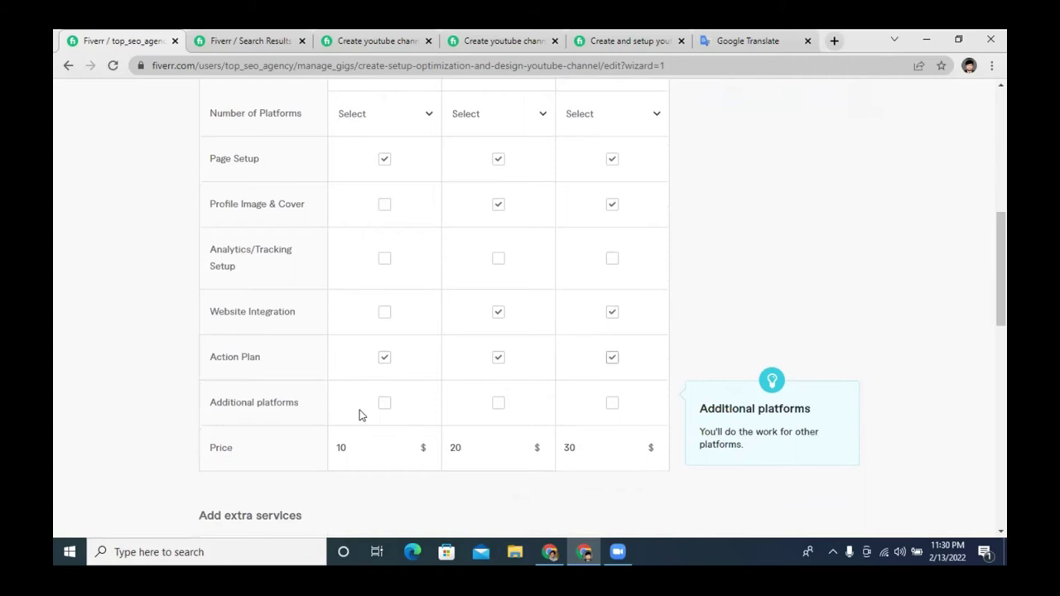
{"action": "left_click", "coordinate": [498, 403]}
{"action": "left_click", "coordinate": [612, 403]}
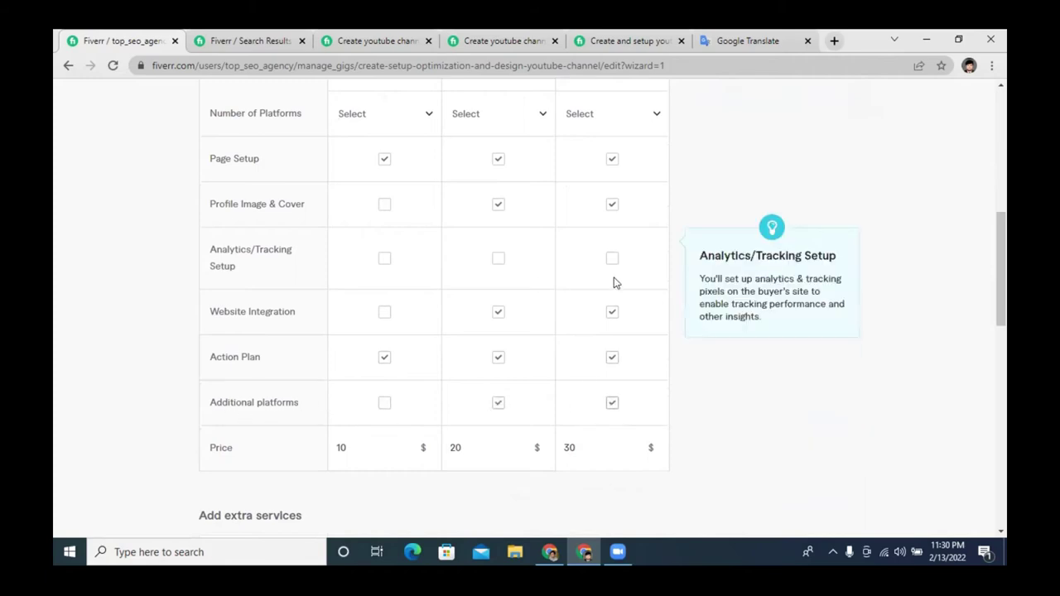
{"action": "scroll", "coordinate": [436, 239], "scroll_direction": "up", "scroll_amount": 3}
{"action": "scroll", "coordinate": [488, 244], "scroll_direction": "down", "scroll_amount": 3}
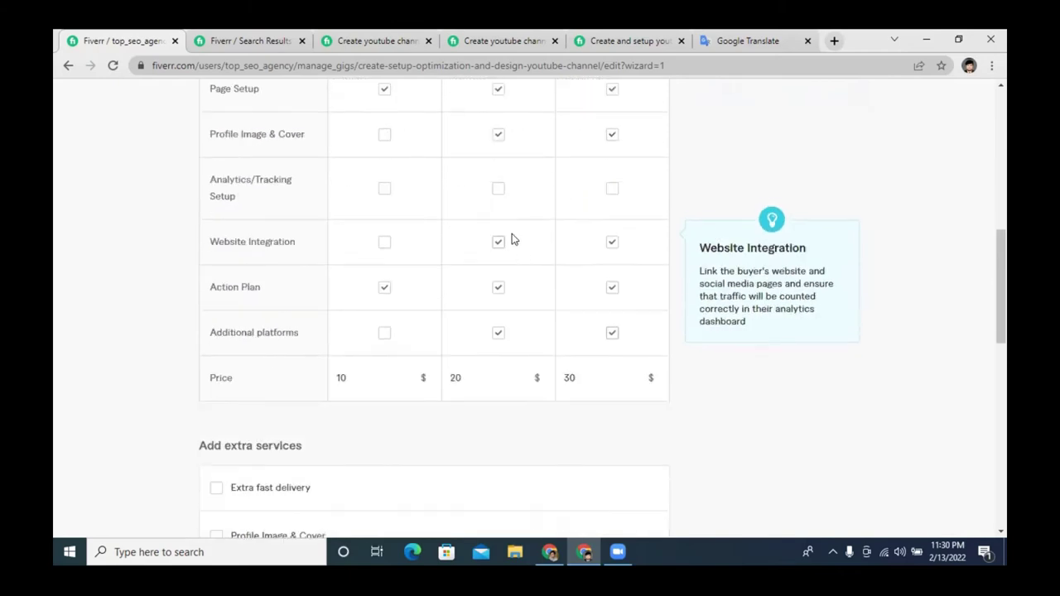
{"action": "scroll", "coordinate": [511, 236], "scroll_direction": "down", "scroll_amount": 2}
{"action": "scroll", "coordinate": [509, 244], "scroll_direction": "down", "scroll_amount": 4}
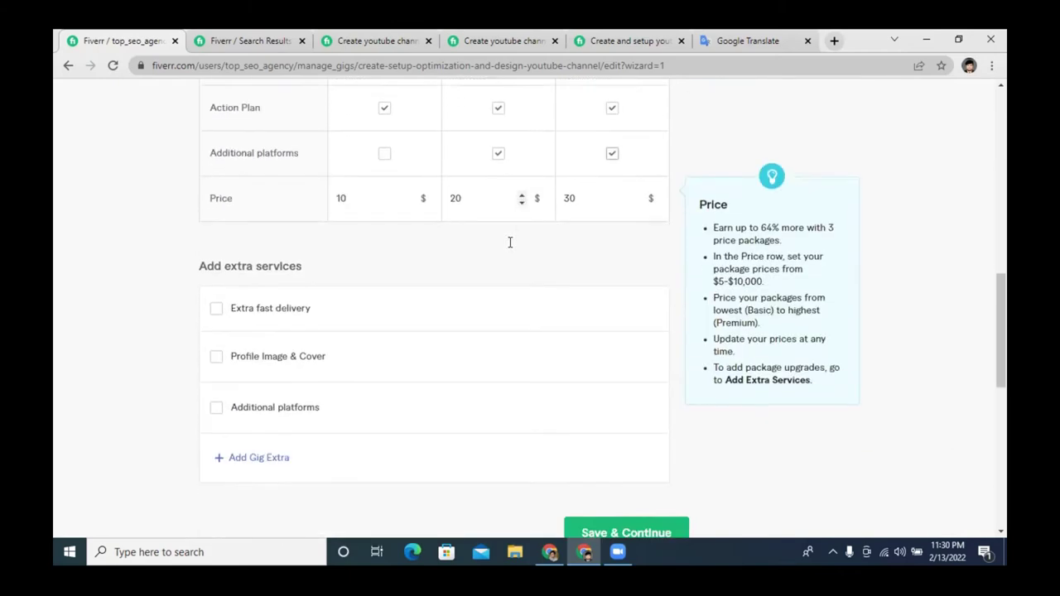
{"action": "scroll", "coordinate": [646, 254], "scroll_direction": "up", "scroll_amount": 10}
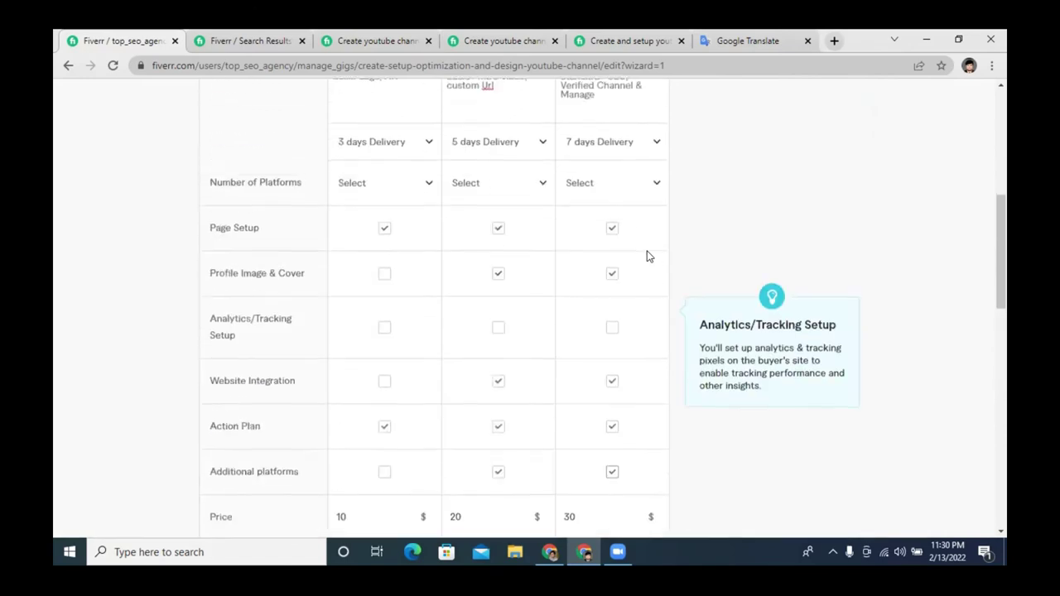
{"action": "scroll", "coordinate": [649, 256], "scroll_direction": "up", "scroll_amount": 3}
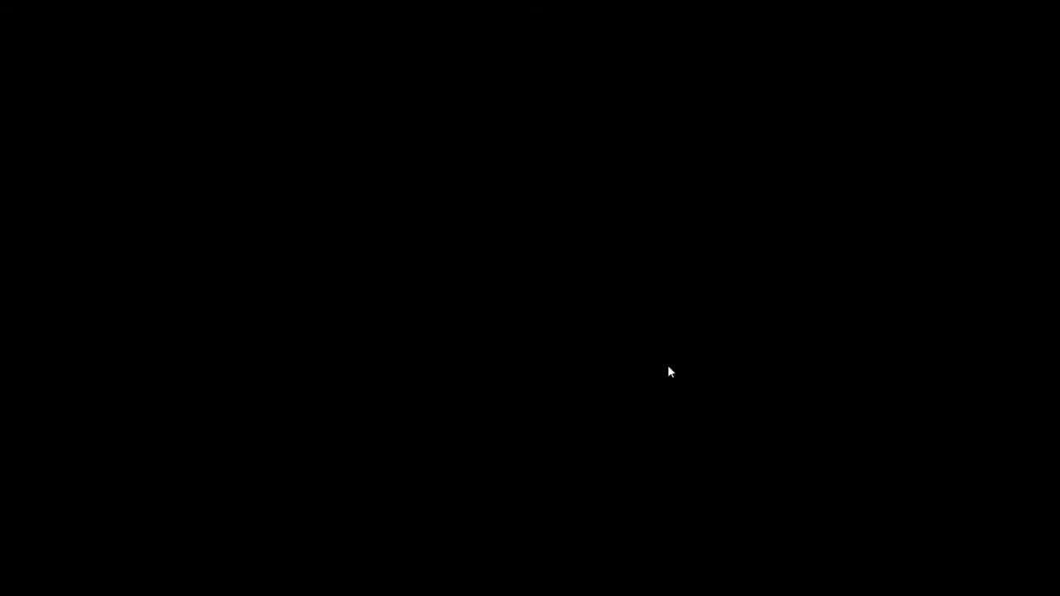
{"action": "scroll", "coordinate": [668, 372], "scroll_direction": "down", "scroll_amount": 4}
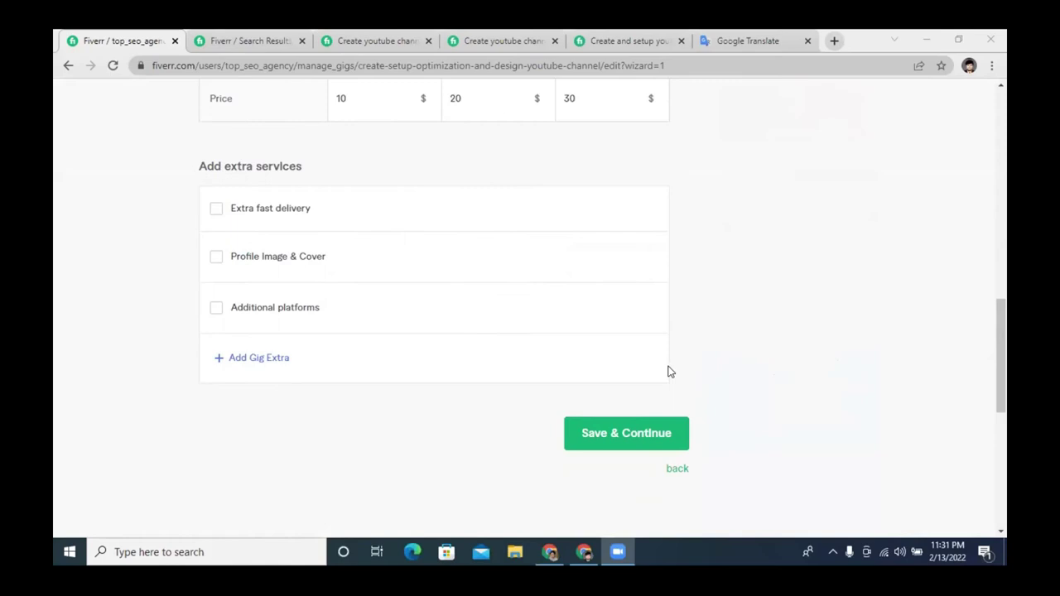
Step: Save the pricing, enter the Description editor, then clear Google Translate's source text
{"action": "left_click", "coordinate": [610, 438]}
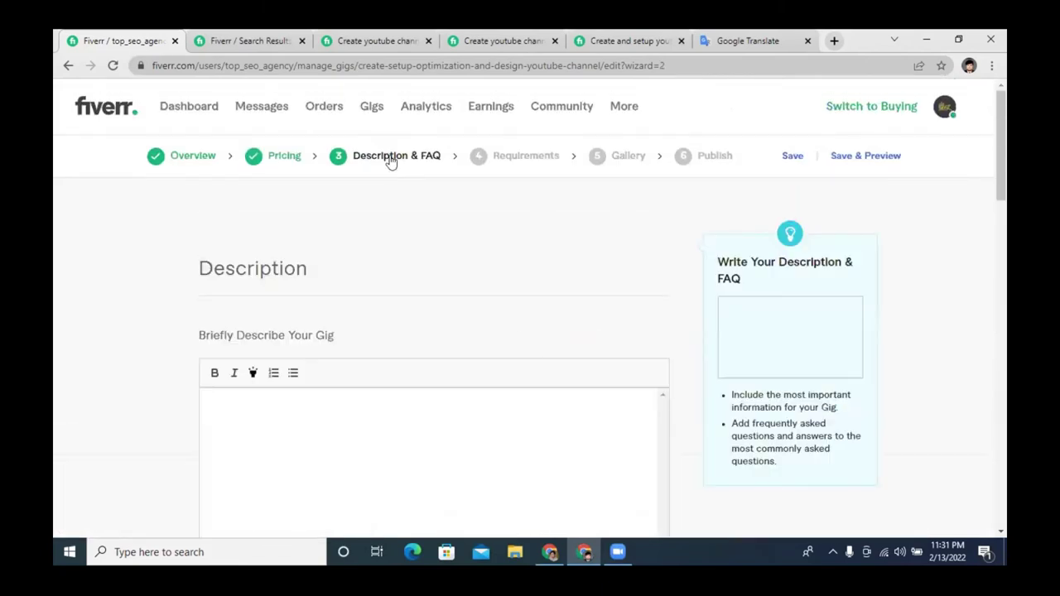
{"action": "left_click", "coordinate": [381, 405]}
{"action": "scroll", "coordinate": [296, 419], "scroll_direction": "down", "scroll_amount": 3}
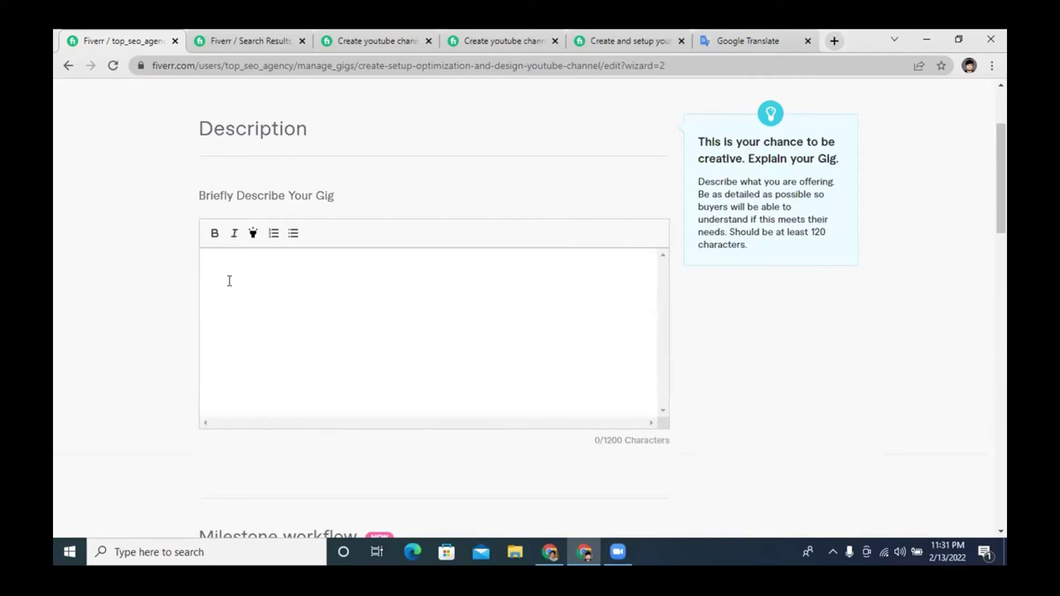
{"action": "left_click", "coordinate": [758, 40]}
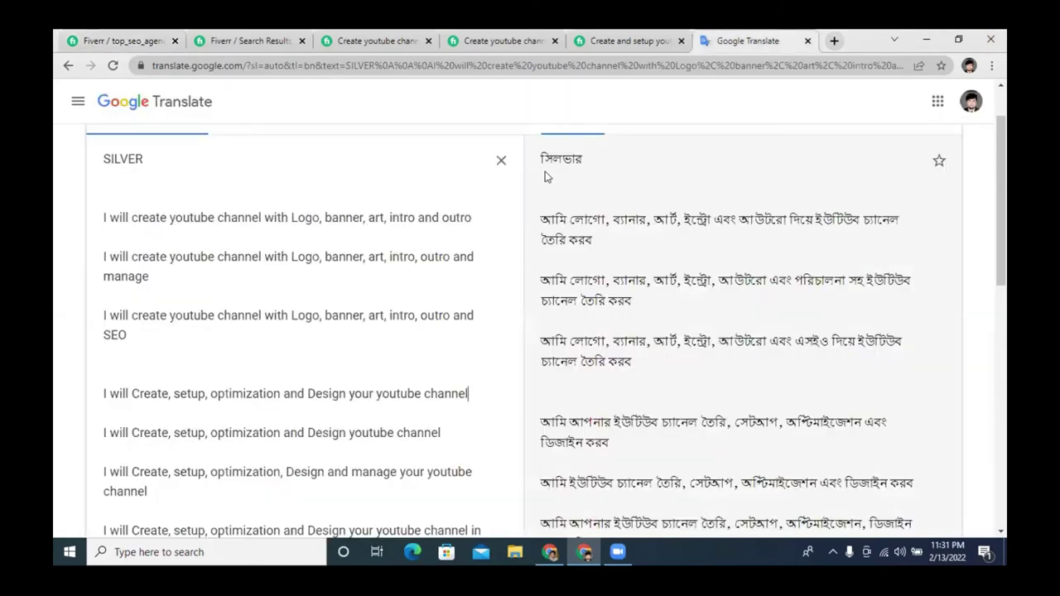
{"action": "left_click", "coordinate": [501, 161]}
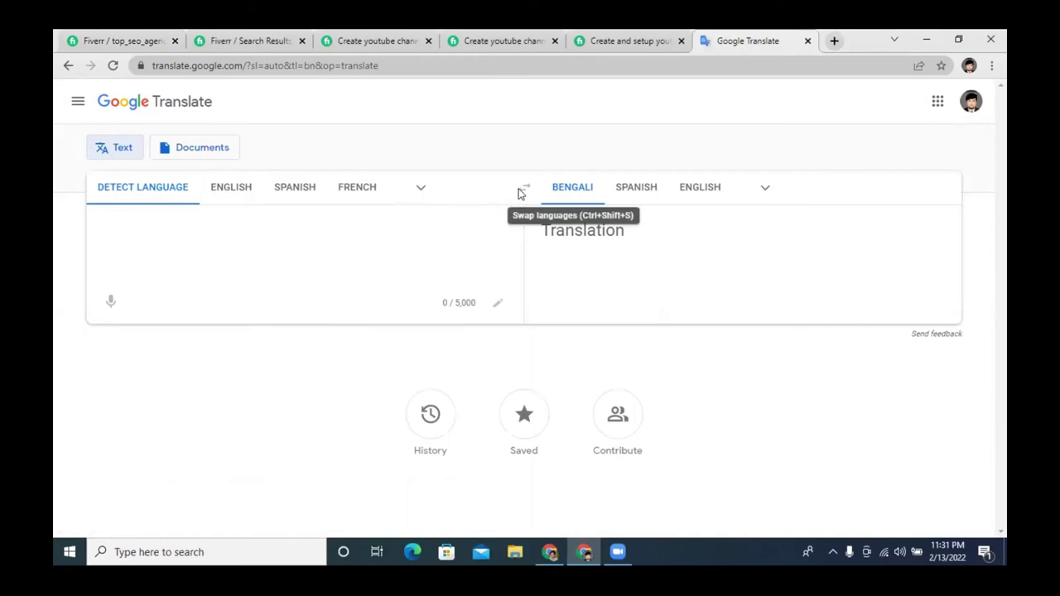
Step: Set the source language to Bengali and dictate the sentence by microphone
{"action": "left_click", "coordinate": [349, 191]}
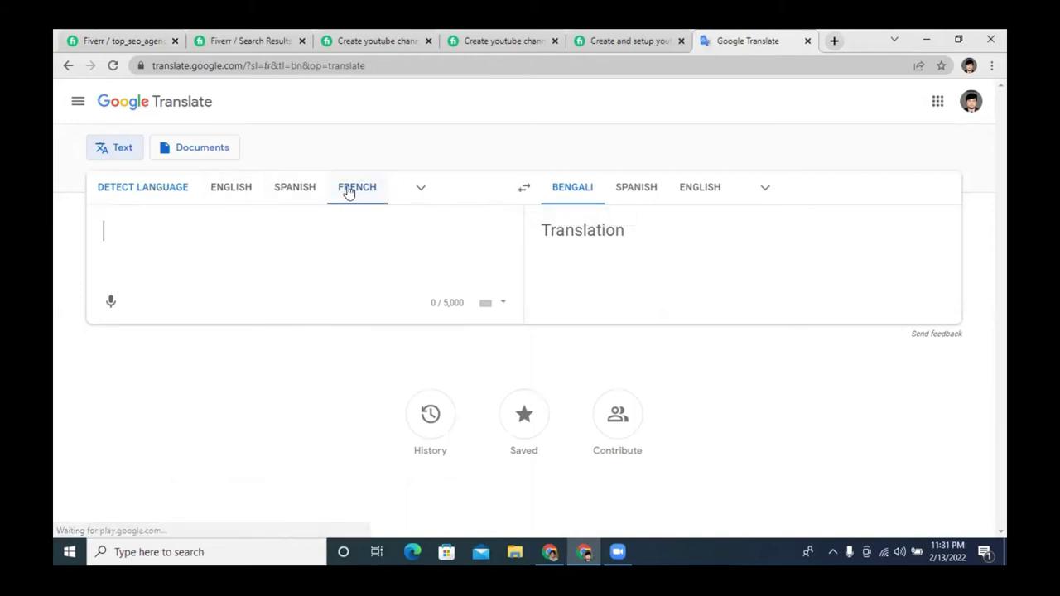
{"action": "left_click", "coordinate": [347, 190]}
{"action": "left_click", "coordinate": [154, 478]}
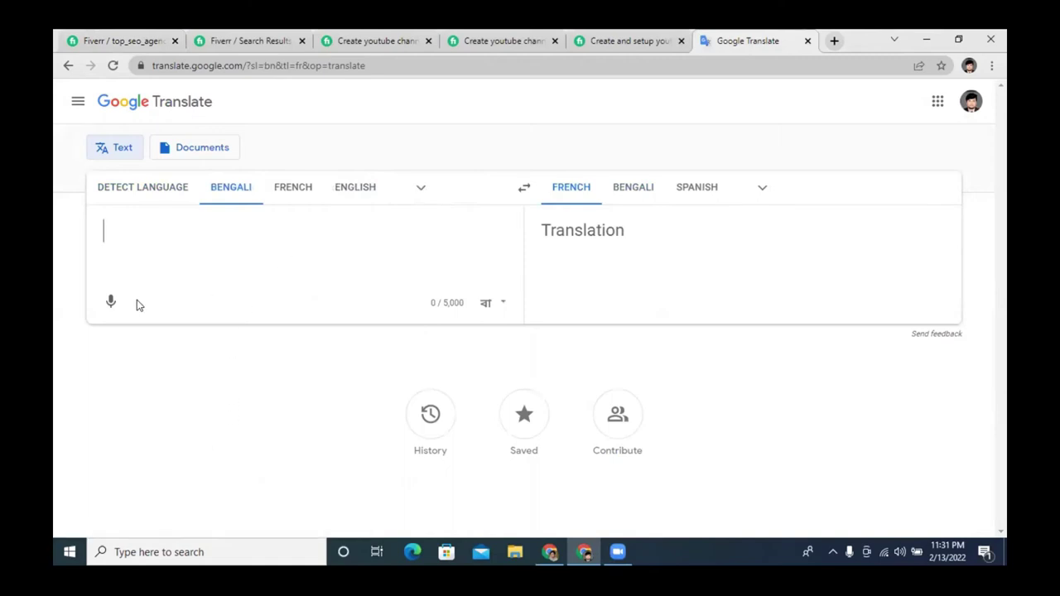
{"action": "left_click", "coordinate": [109, 302]}
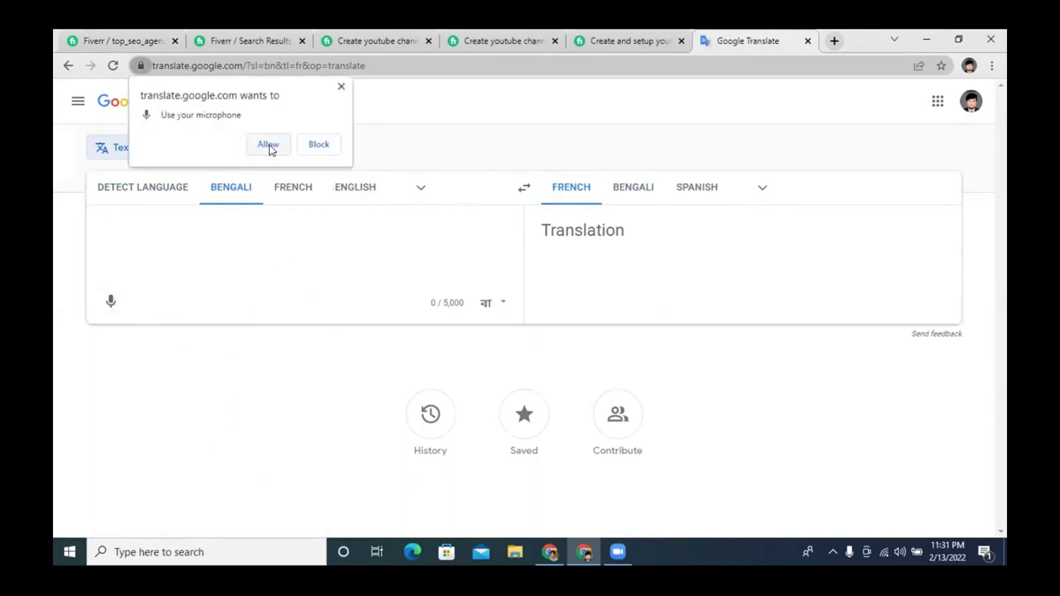
{"action": "left_click", "coordinate": [268, 145]}
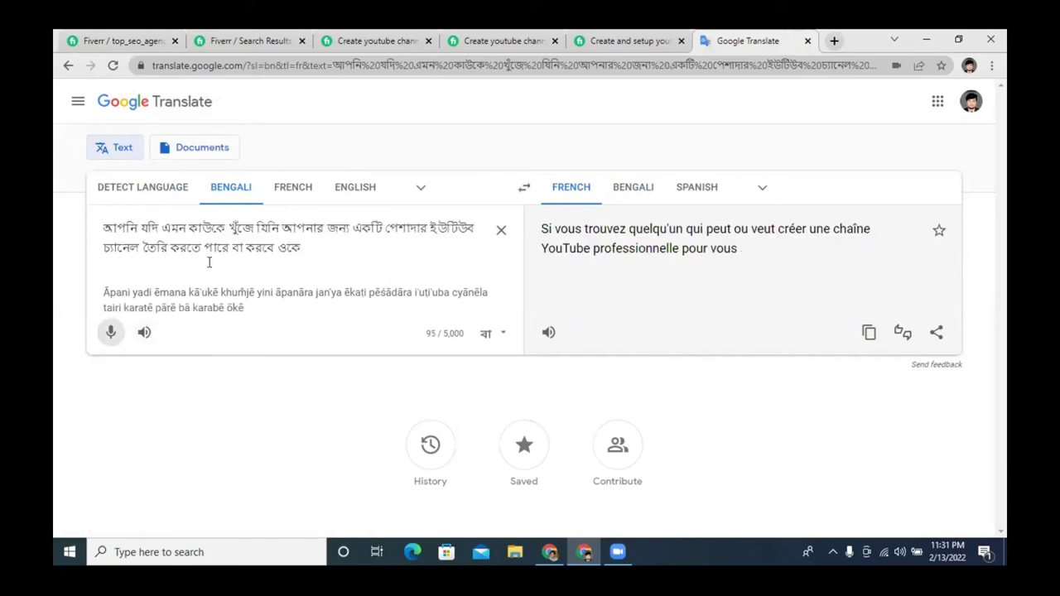
Step: Delete the surplus trailing words from the dictated Bengali sentence
{"action": "left_click_drag", "start_coordinate": [304, 247], "coordinate": [277, 249]}
{"action": "key", "text": "BackSpace"}
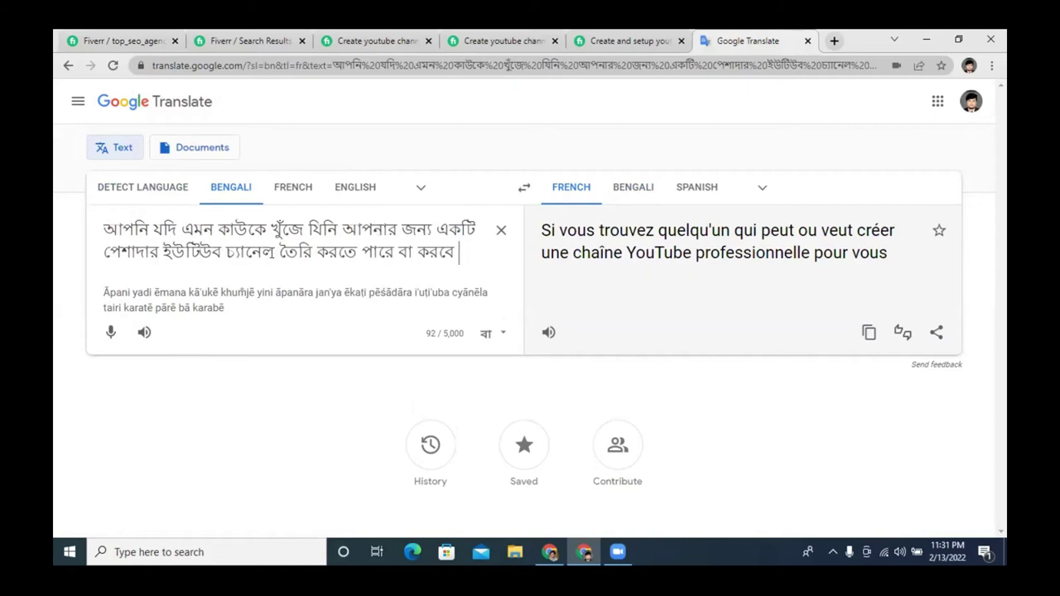
{"action": "left_click_drag", "start_coordinate": [324, 252], "coordinate": [417, 252]}
{"action": "key", "text": "BackSpace"}
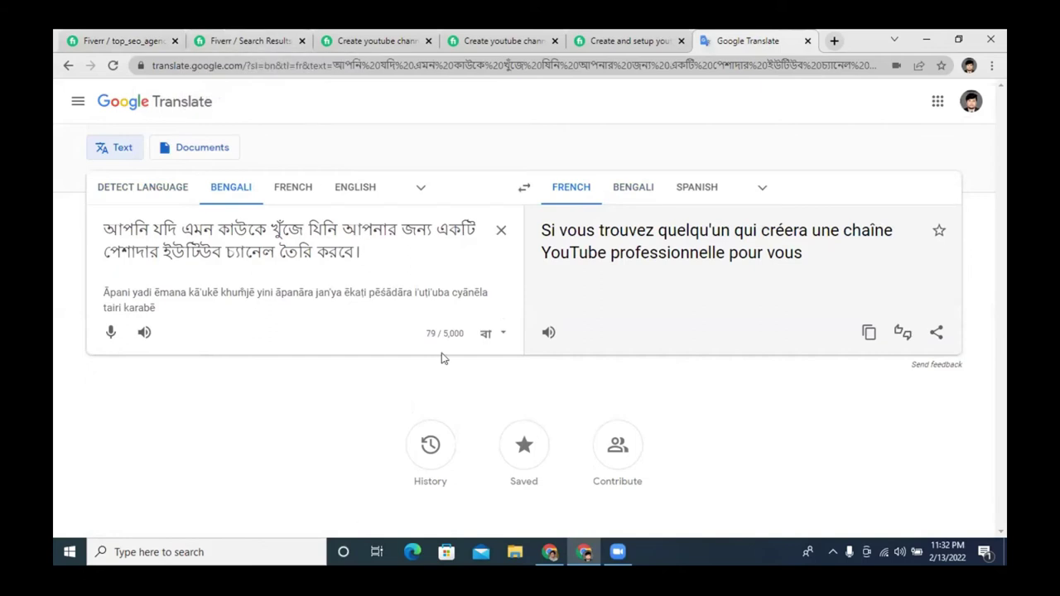
Step: Get the Bengali sentence translated into English and correct the Bengali word
{"action": "left_click", "coordinate": [642, 187]}
{"action": "left_click", "coordinate": [700, 187]}
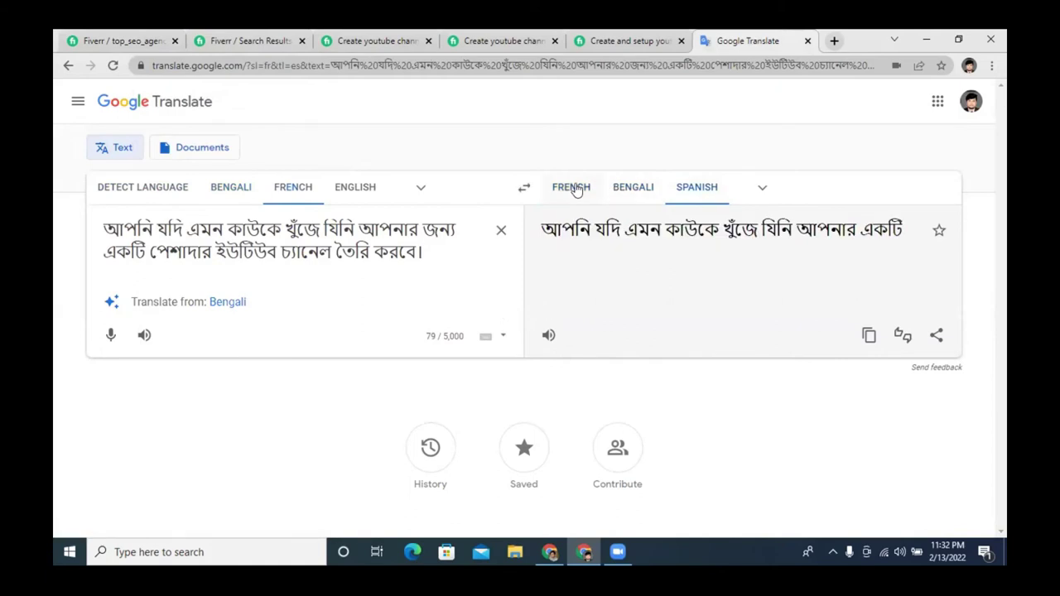
{"action": "left_click", "coordinate": [577, 189]}
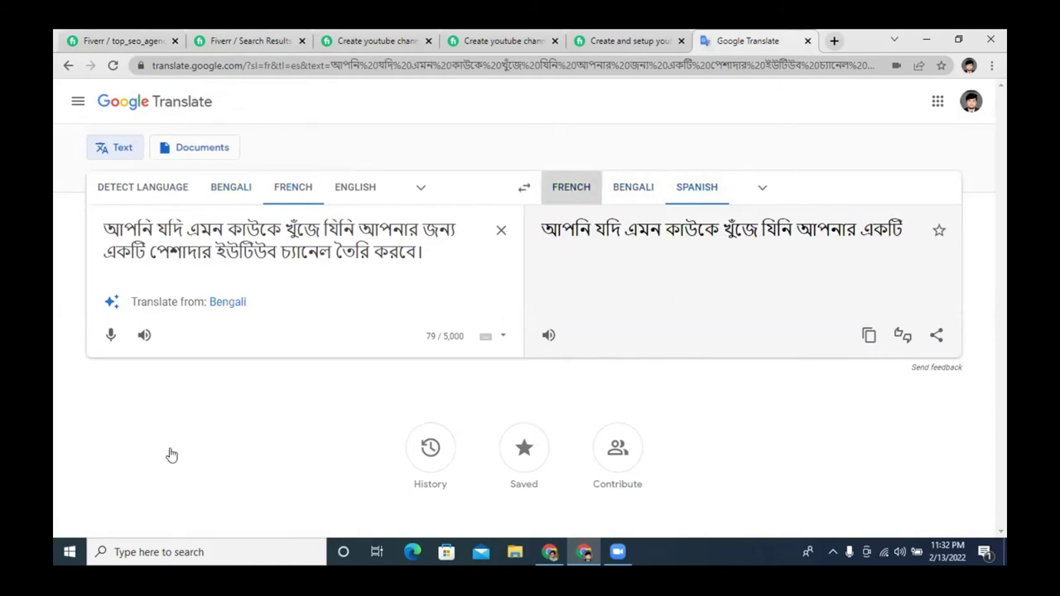
{"action": "scroll", "coordinate": [225, 419], "scroll_direction": "down", "scroll_amount": 3}
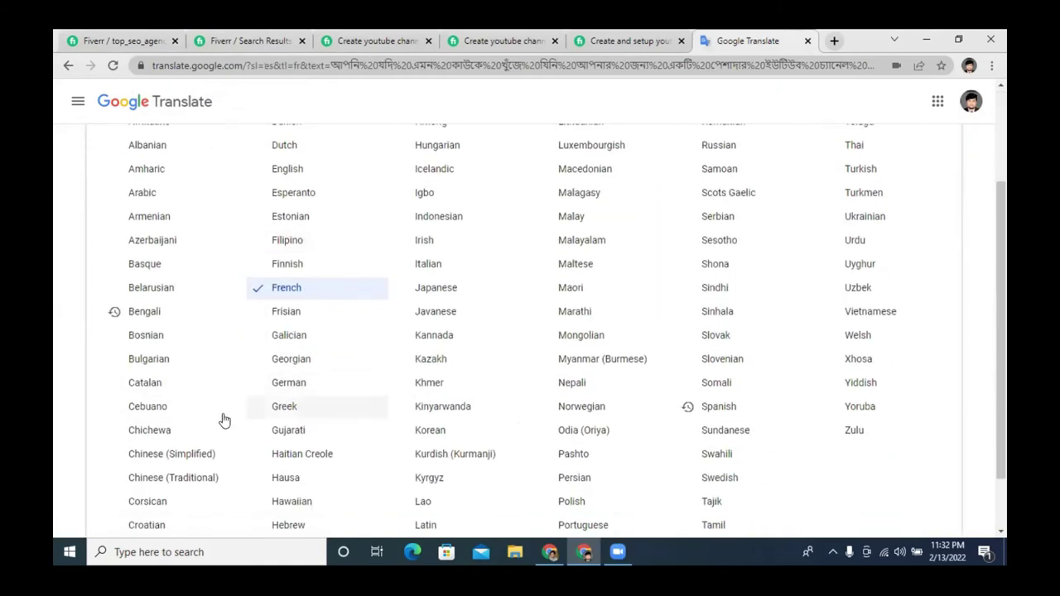
{"action": "scroll", "coordinate": [356, 365], "scroll_direction": "up", "scroll_amount": 3}
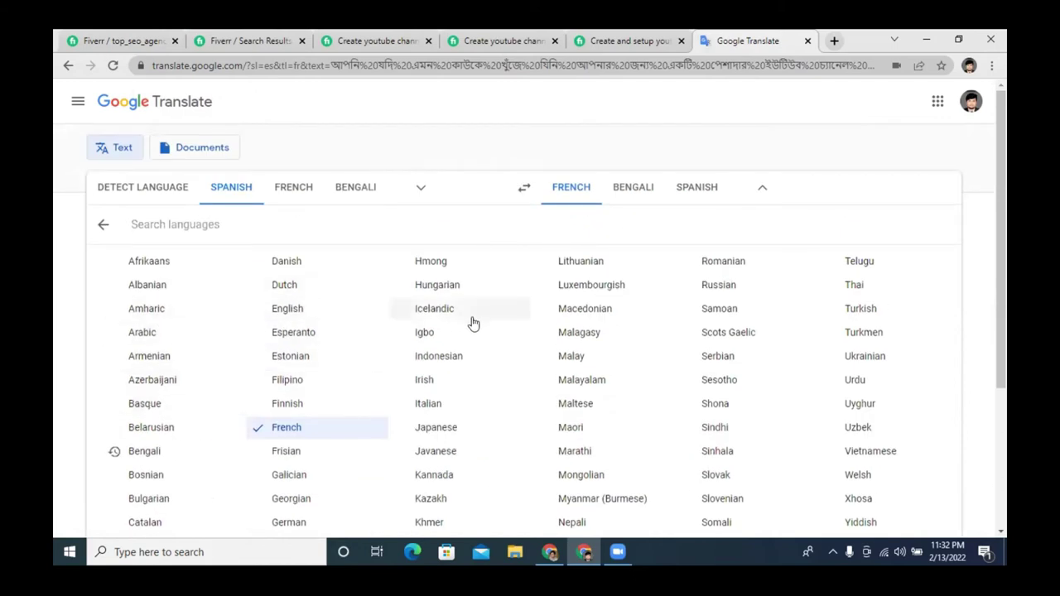
{"action": "left_click", "coordinate": [301, 313]}
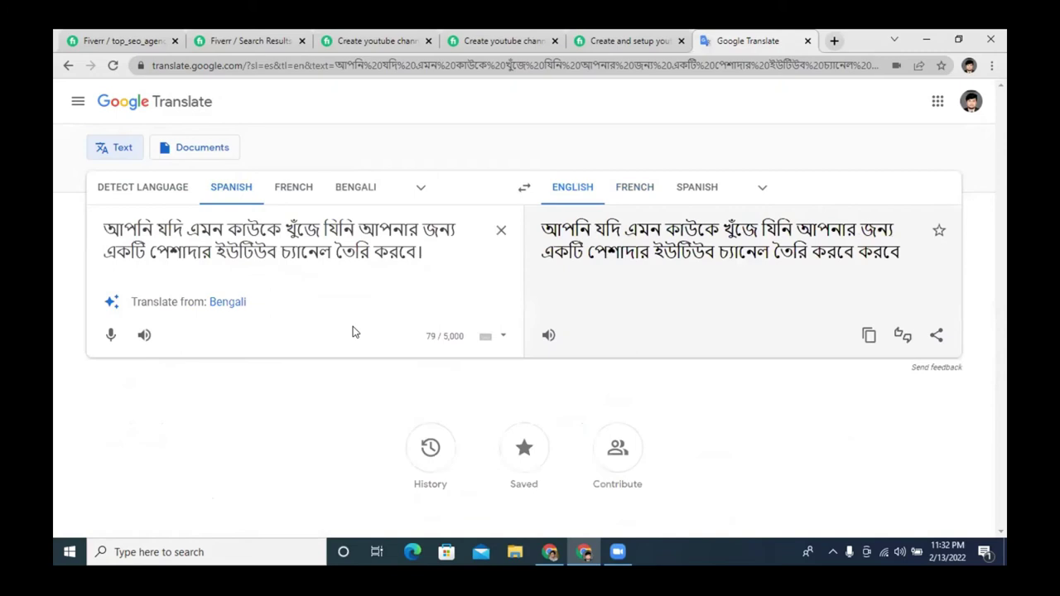
{"action": "left_click", "coordinate": [696, 189]}
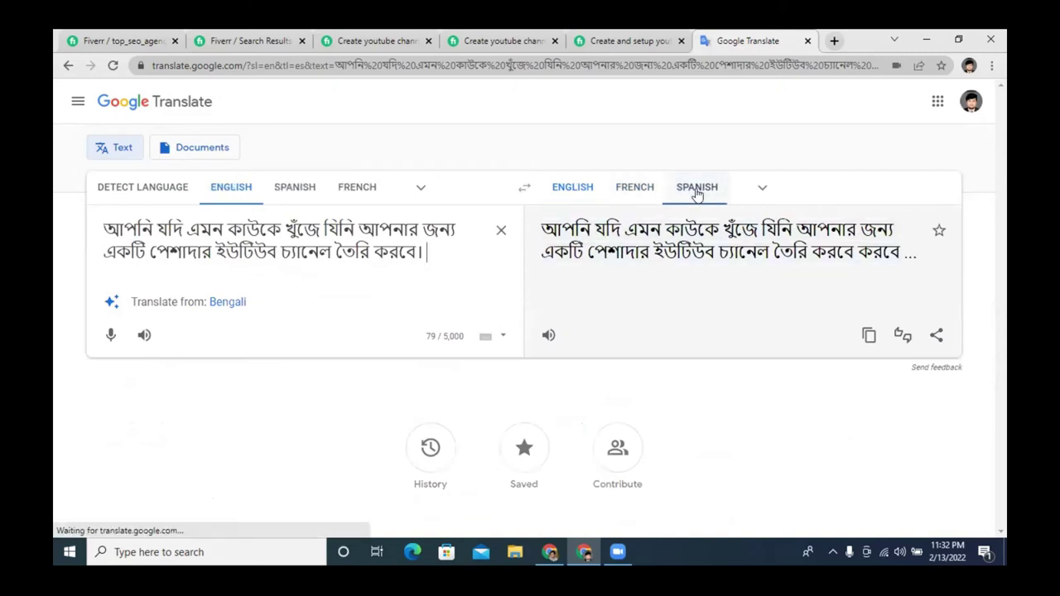
{"action": "left_click", "coordinate": [695, 191]}
{"action": "left_click", "coordinate": [143, 457]}
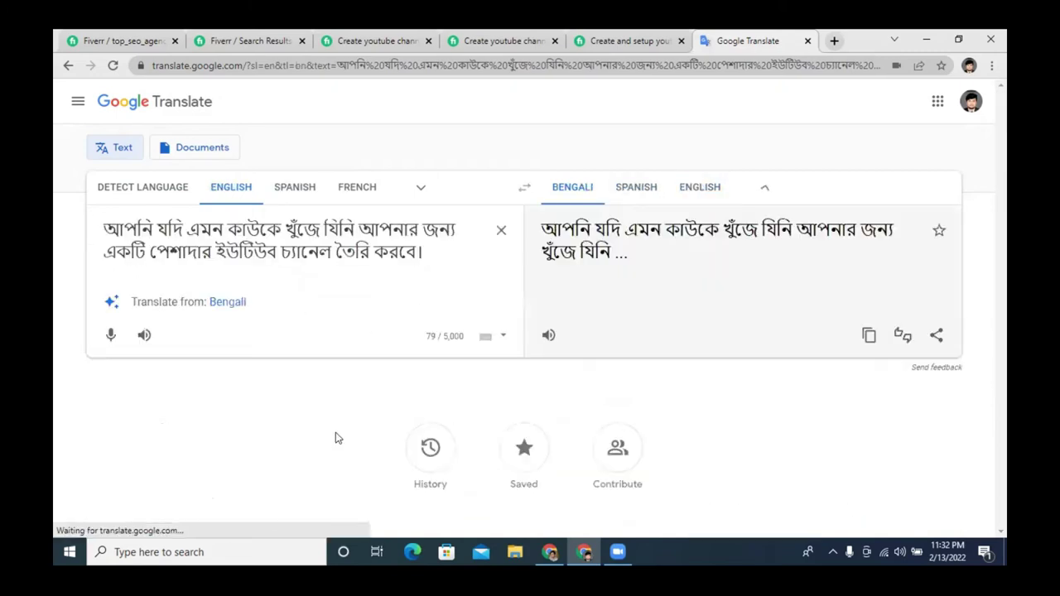
{"action": "left_click", "coordinate": [695, 189]}
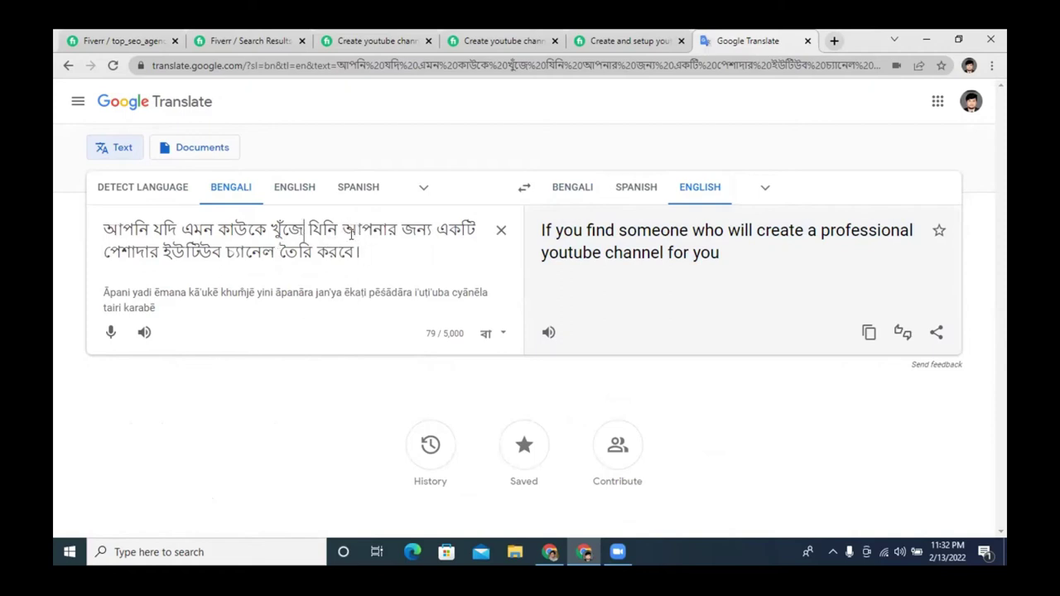
{"action": "type", "text": "n"}
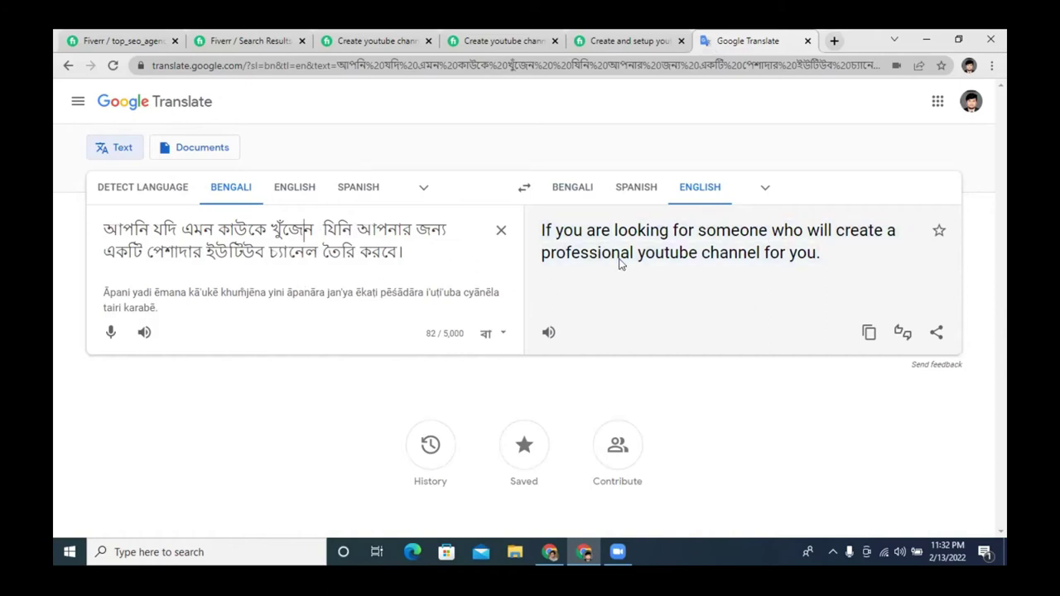
Step: Copy the English translation into the source box, with English as source language
{"action": "left_click", "coordinate": [867, 334]}
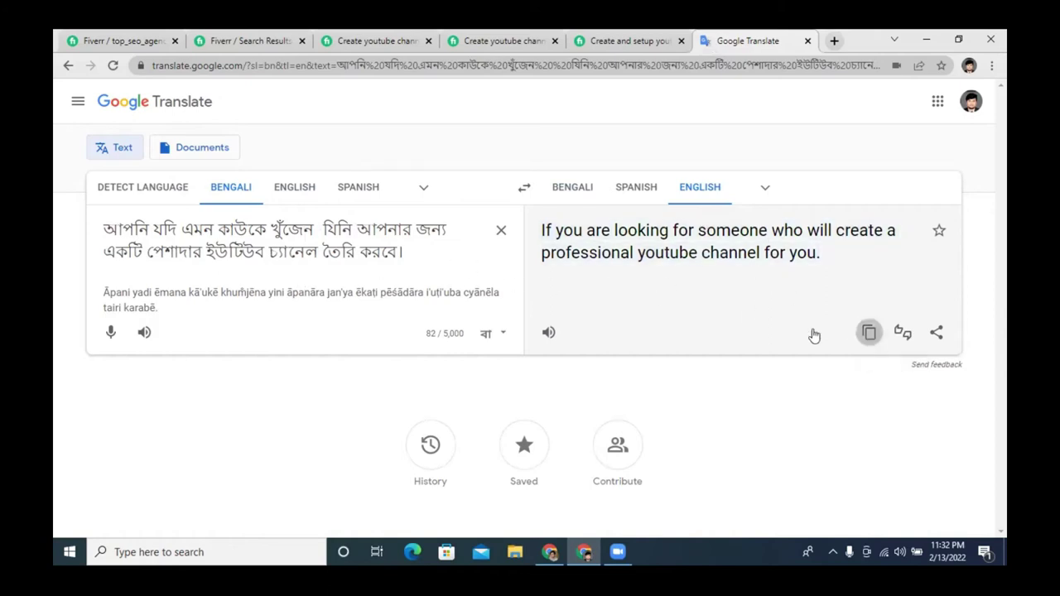
{"action": "left_click", "coordinate": [501, 230]}
{"action": "right_click", "coordinate": [370, 252]}
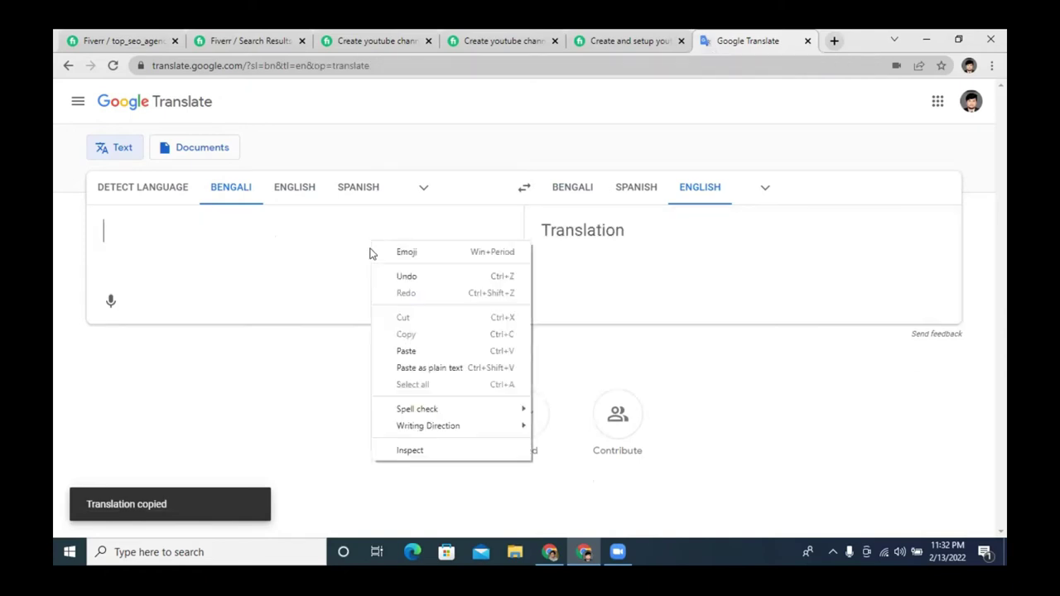
{"action": "left_click", "coordinate": [406, 351]}
{"action": "left_click", "coordinate": [288, 189]}
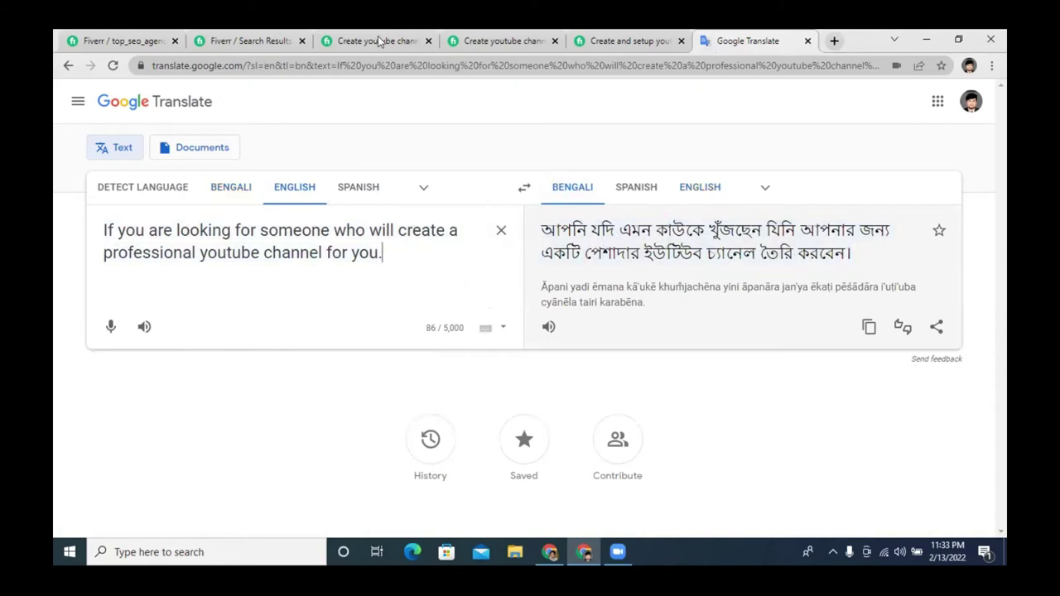
Step: Paste the English sentence into the Fiverr description and correct 'youtube' to 'YouTube'
{"action": "left_click", "coordinate": [158, 40]}
{"action": "left_click", "coordinate": [261, 256]}
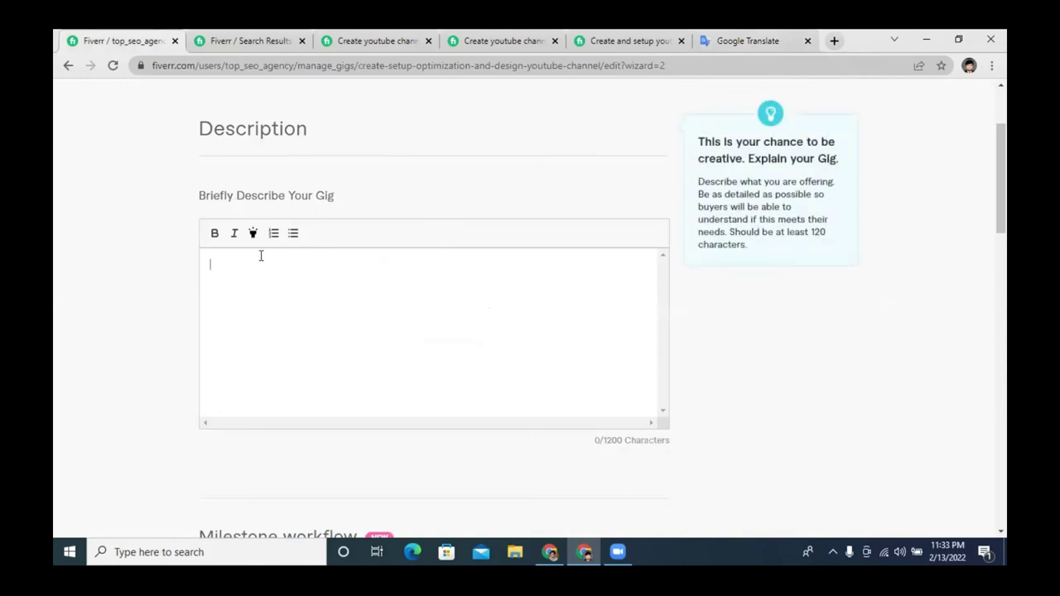
{"action": "key", "text": "ctrl+v"}
{"action": "right_click", "coordinate": [549, 264]}
{"action": "left_click", "coordinate": [572, 275]}
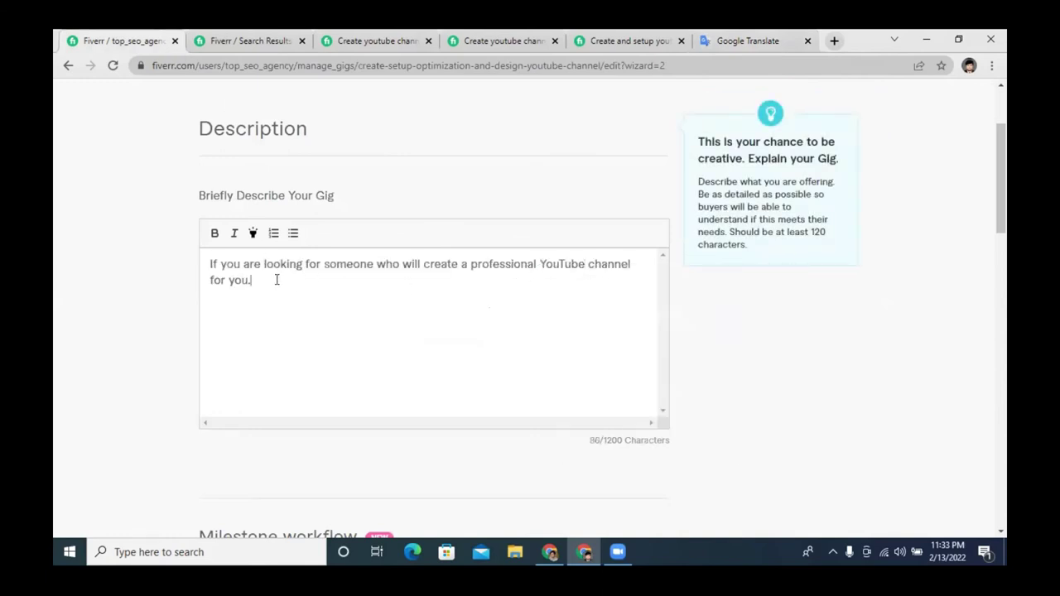
{"action": "left_click", "coordinate": [733, 46]}
Step: Dictate the next Bengali sentence and put its English translation in the source box
{"action": "left_click", "coordinate": [501, 230]}
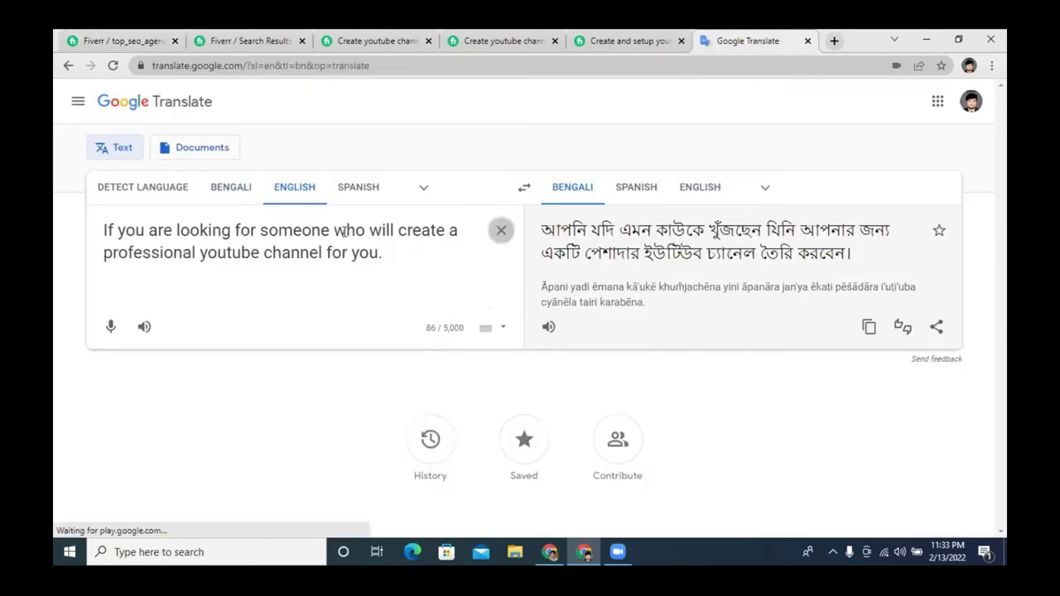
{"action": "left_click", "coordinate": [232, 189]}
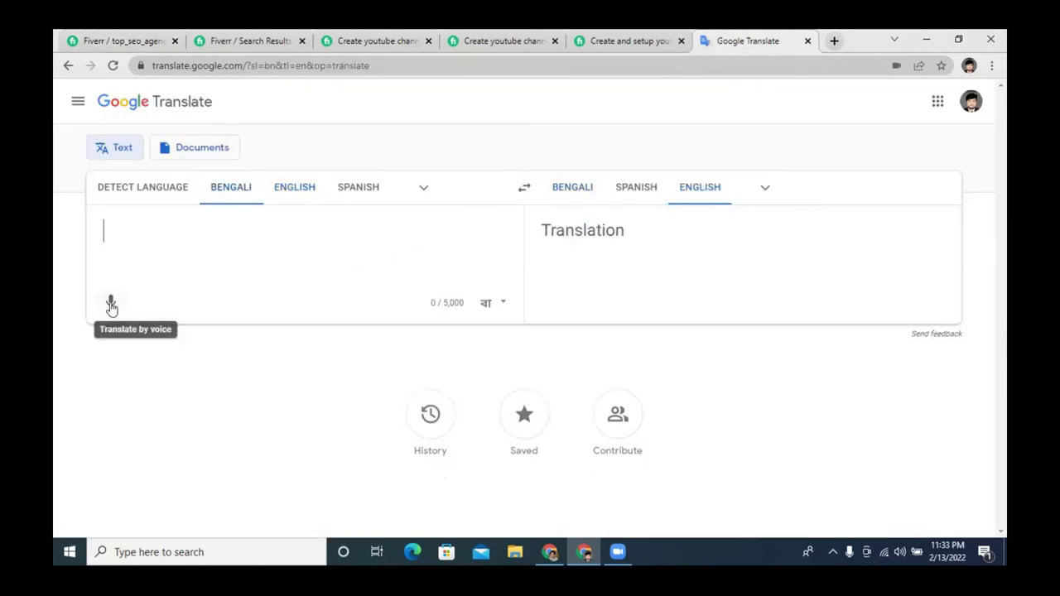
{"action": "left_click", "coordinate": [113, 305]}
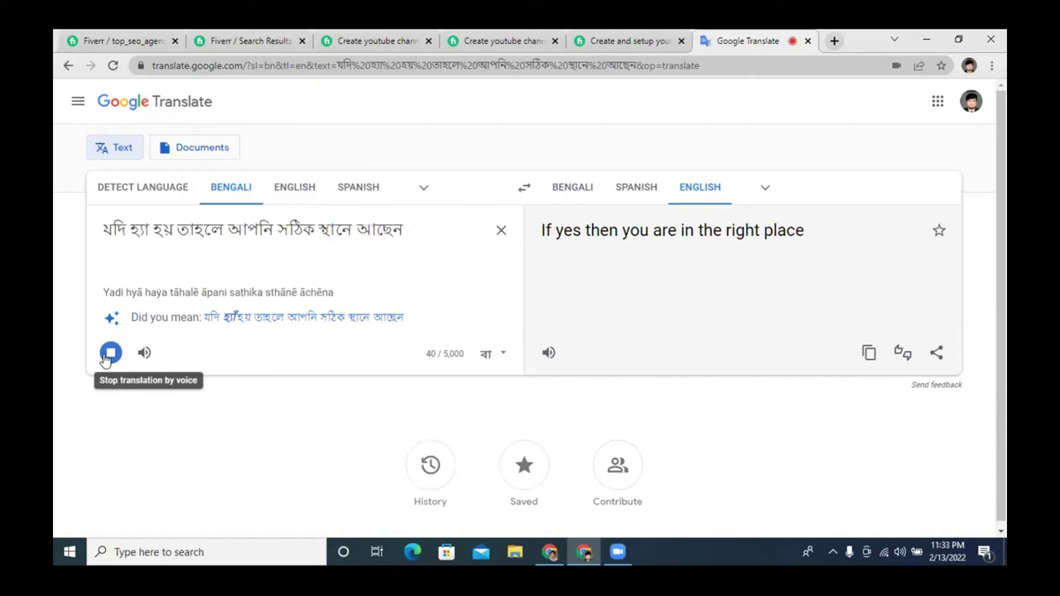
{"action": "left_click", "coordinate": [108, 355]}
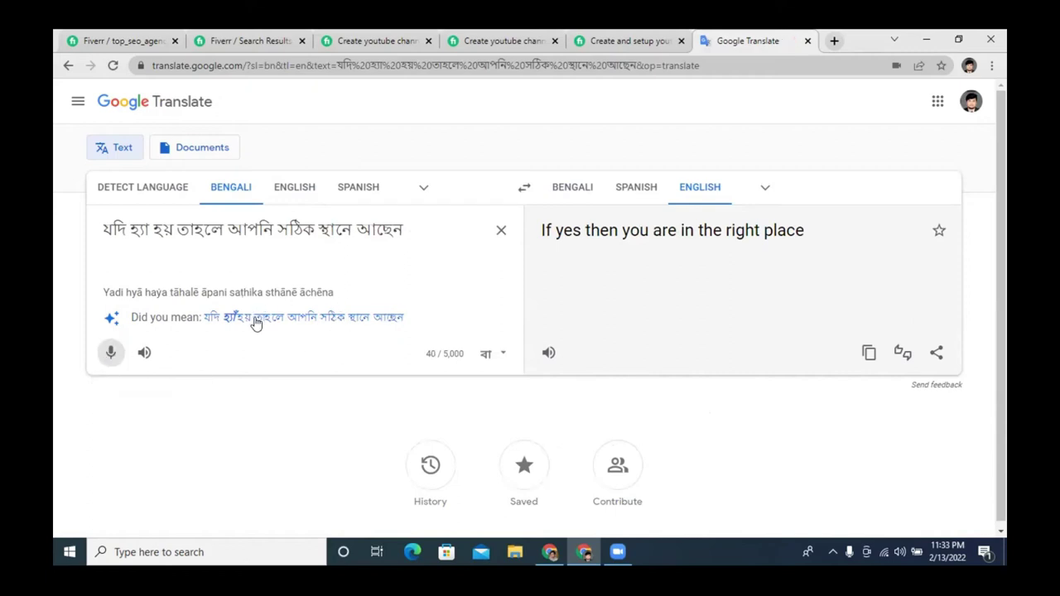
{"action": "left_click", "coordinate": [869, 353]}
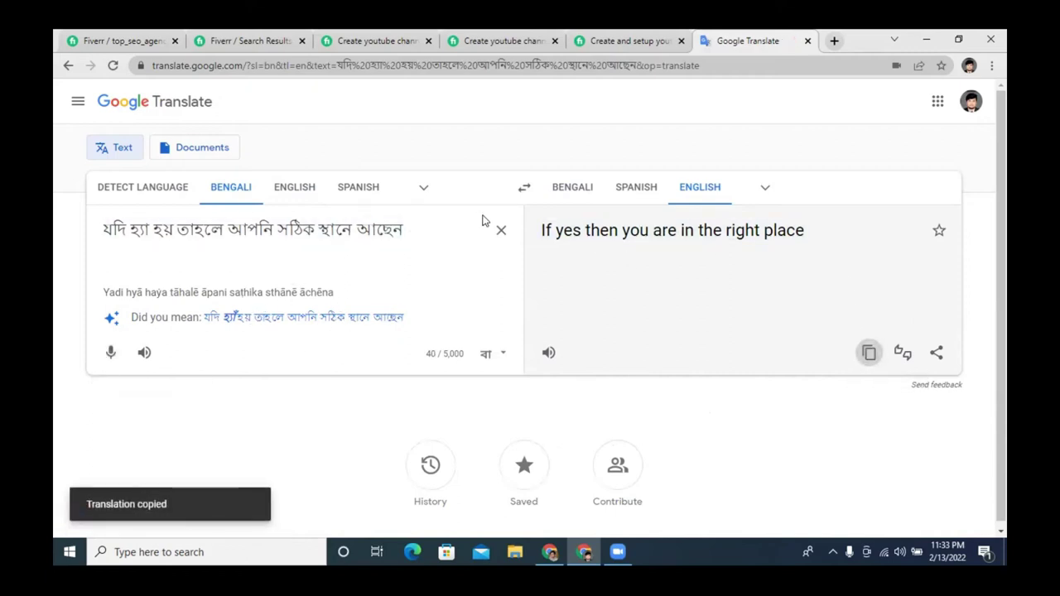
{"action": "left_click", "coordinate": [501, 230]}
{"action": "key", "text": "ctrl+v"}
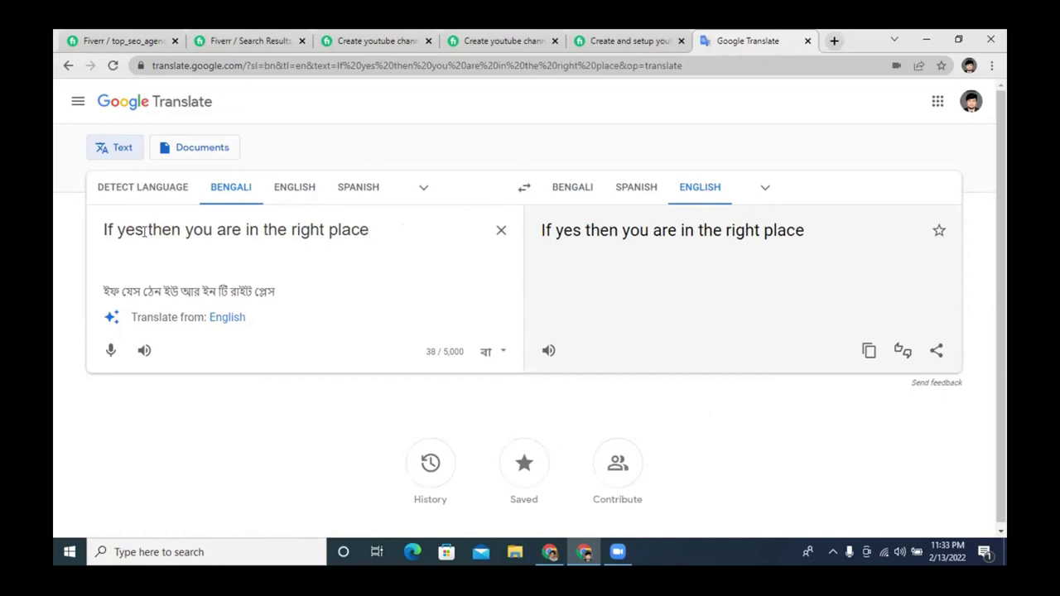
Step: Edit the English line to read 'If yes, Then you are in the right place'
{"action": "left_click", "coordinate": [144, 231]}
{"action": "type", "text": ","}
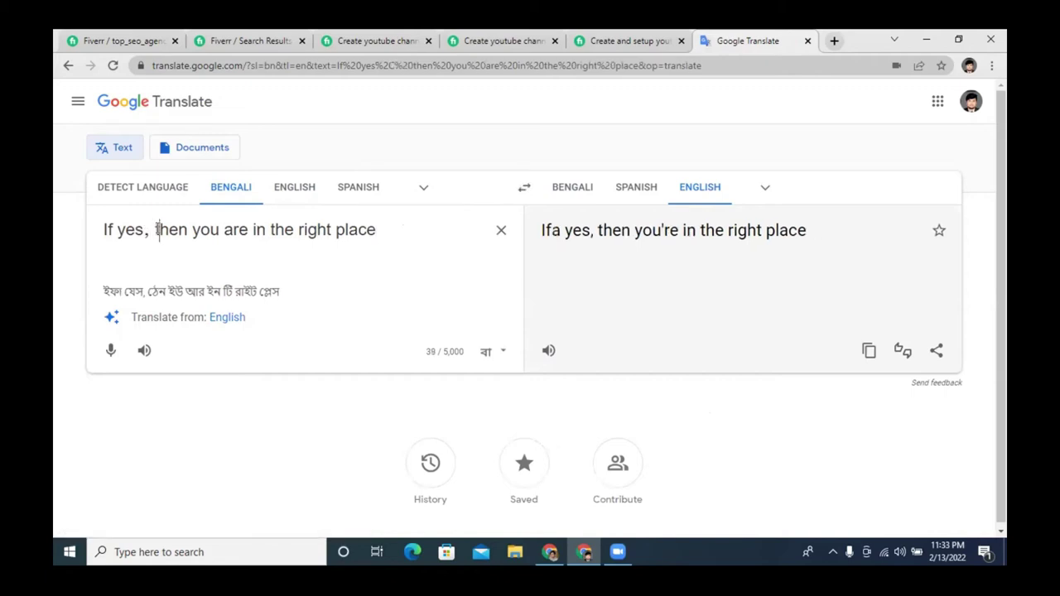
{"action": "type", "text": "t"}
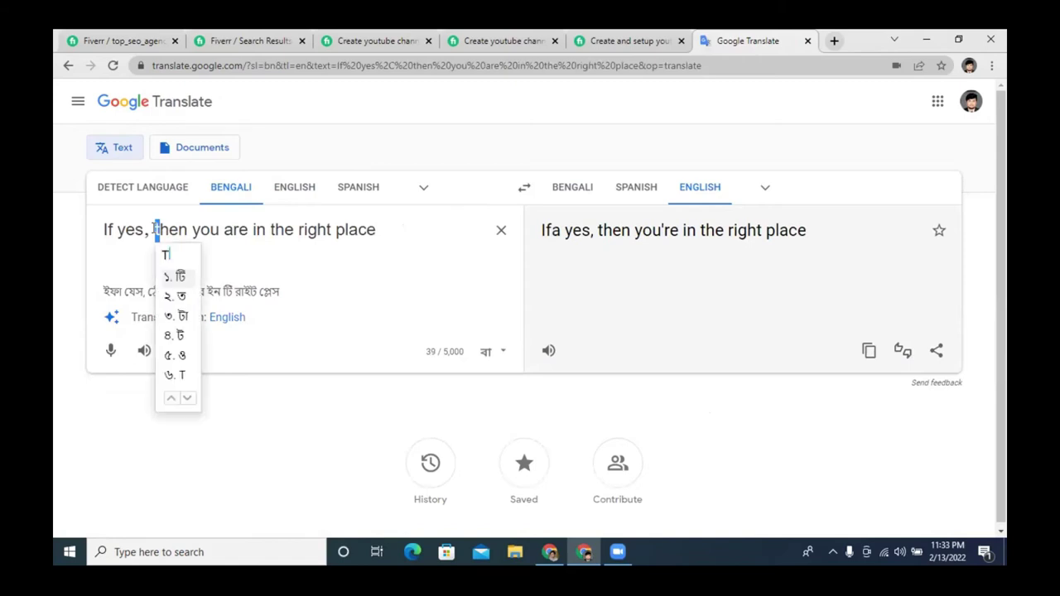
{"action": "left_click", "coordinate": [182, 382]}
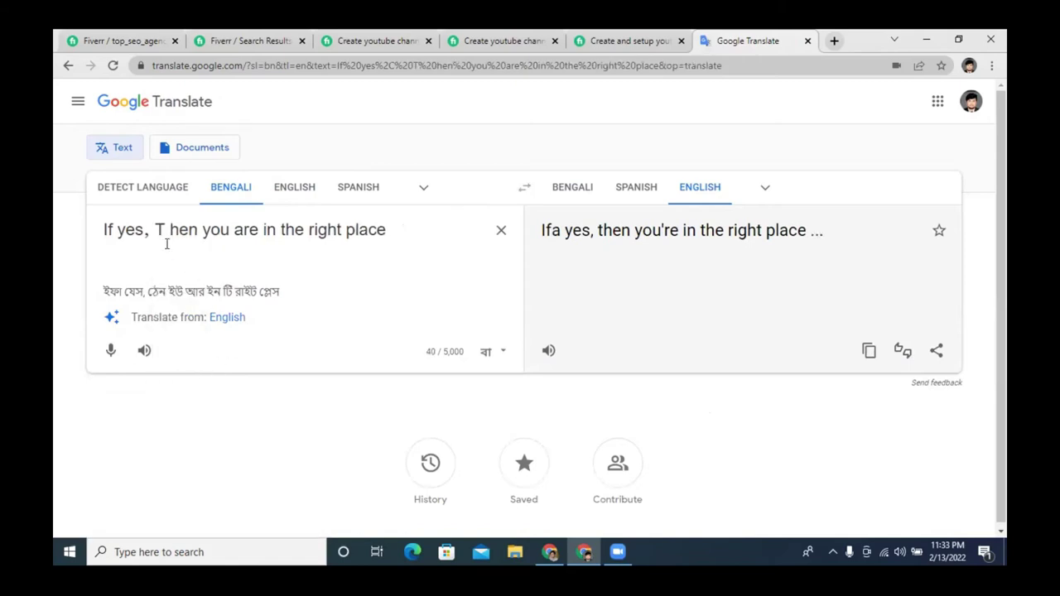
{"action": "key", "text": "BackSpace"}
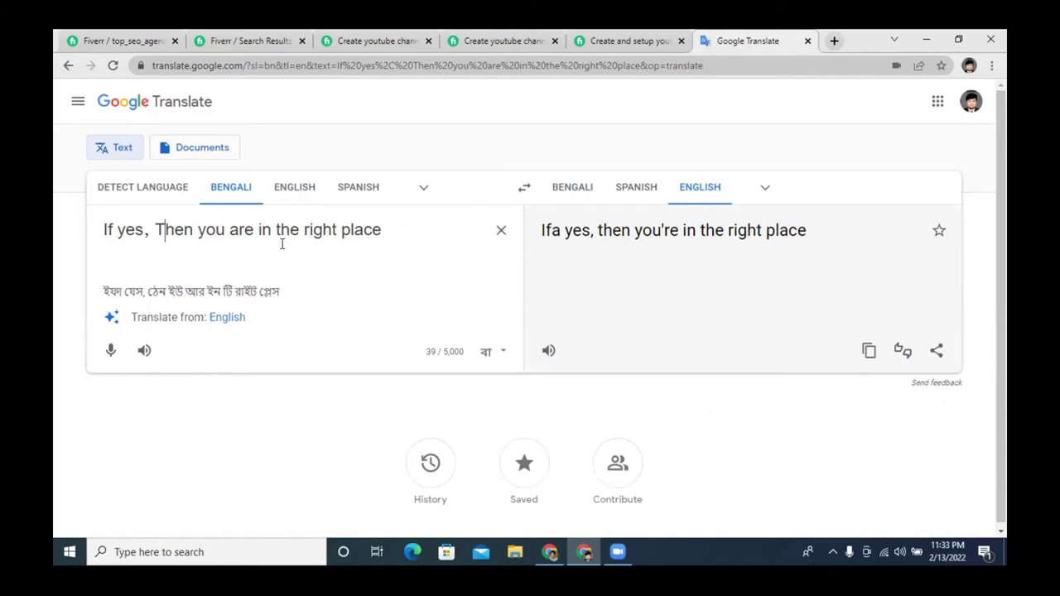
Step: Cut the English sentence from the source box and return to Fiverr's Description page
{"action": "left_click", "coordinate": [573, 187]}
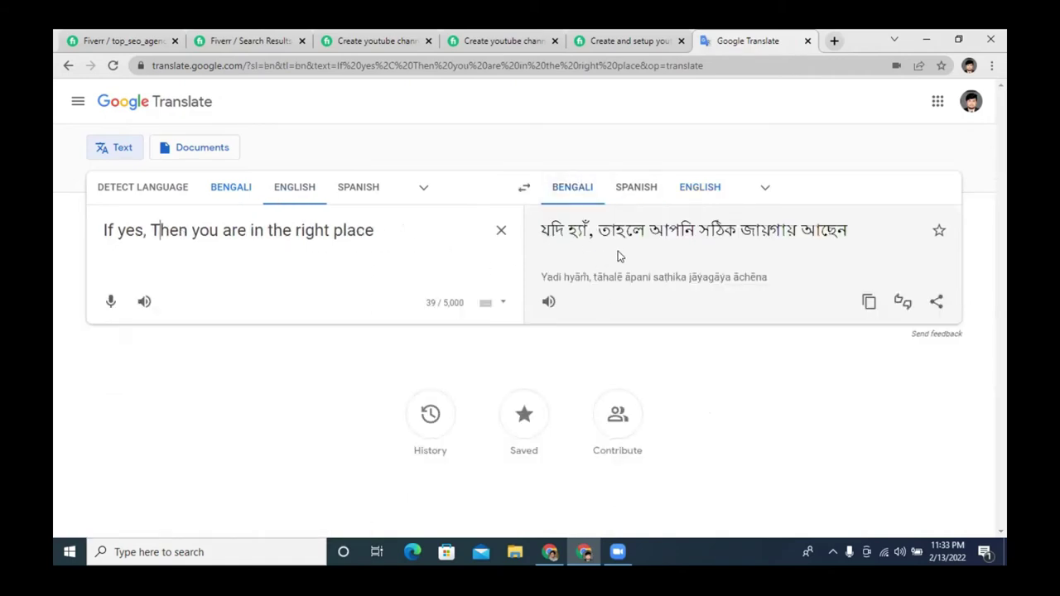
{"action": "triple_click", "coordinate": [300, 237]}
{"action": "right_click", "coordinate": [297, 240]}
{"action": "left_click", "coordinate": [367, 271]}
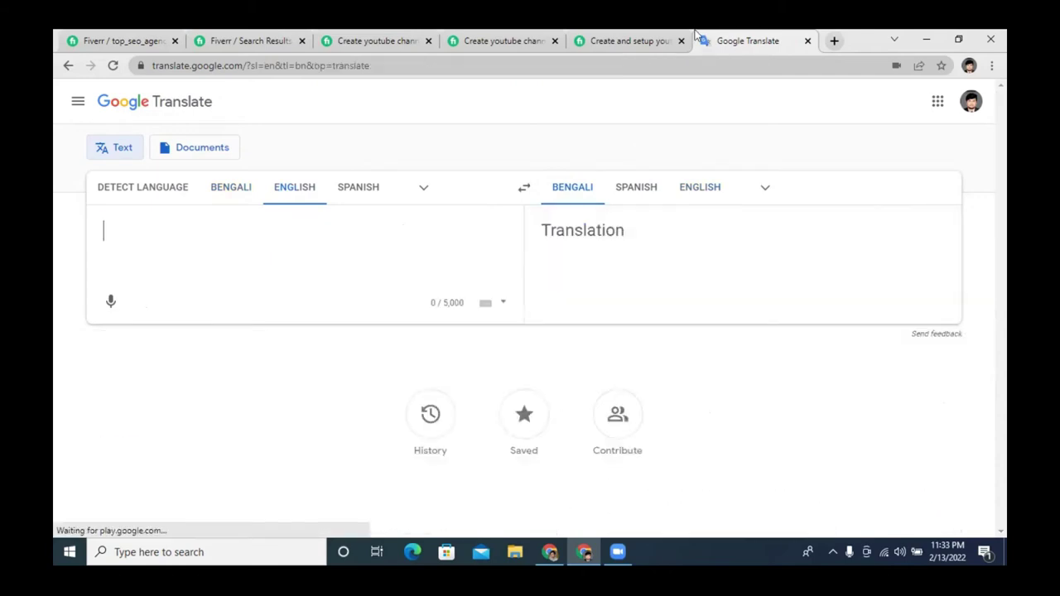
{"action": "left_click", "coordinate": [609, 38]}
{"action": "left_click", "coordinate": [178, 40]}
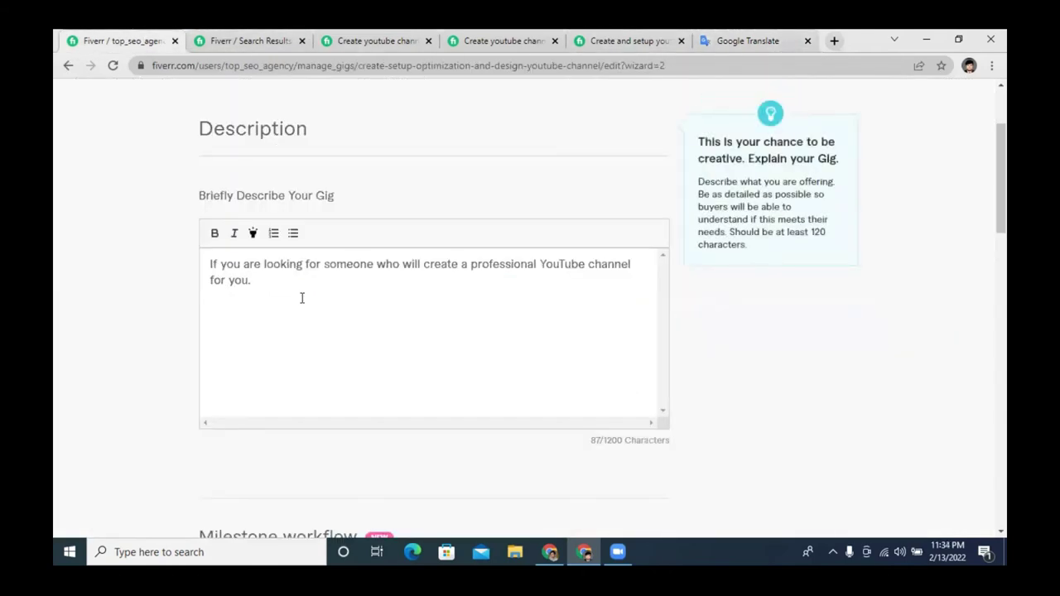
Step: Paste 'If yes, Then you are in the right place.' after the description's opening line
{"action": "key", "text": "ctrl+v"}
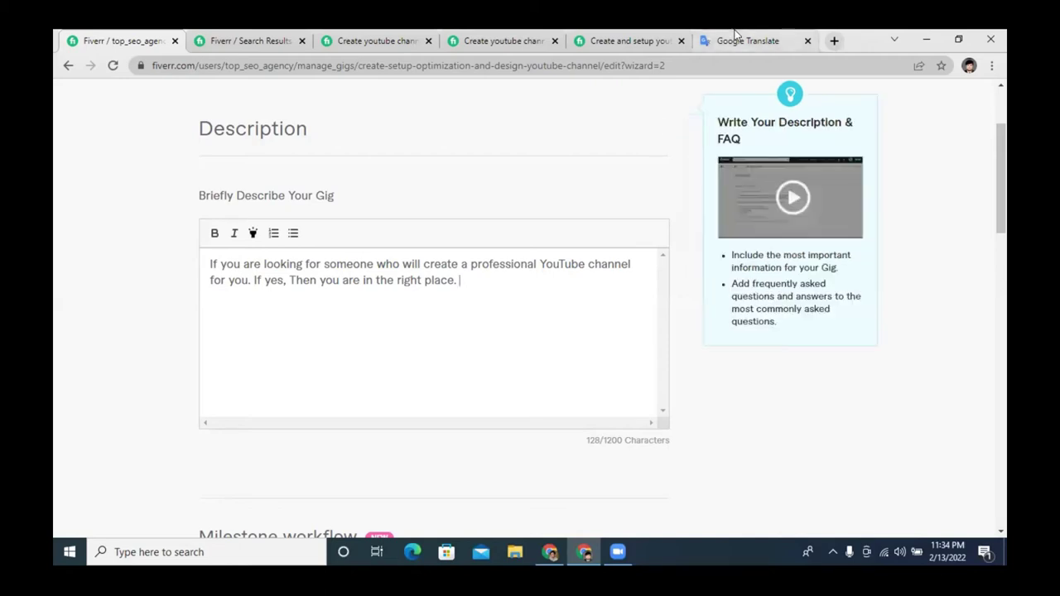
Step: Dictate the sentence in Bengali and copy its English translation
{"action": "left_click", "coordinate": [732, 36]}
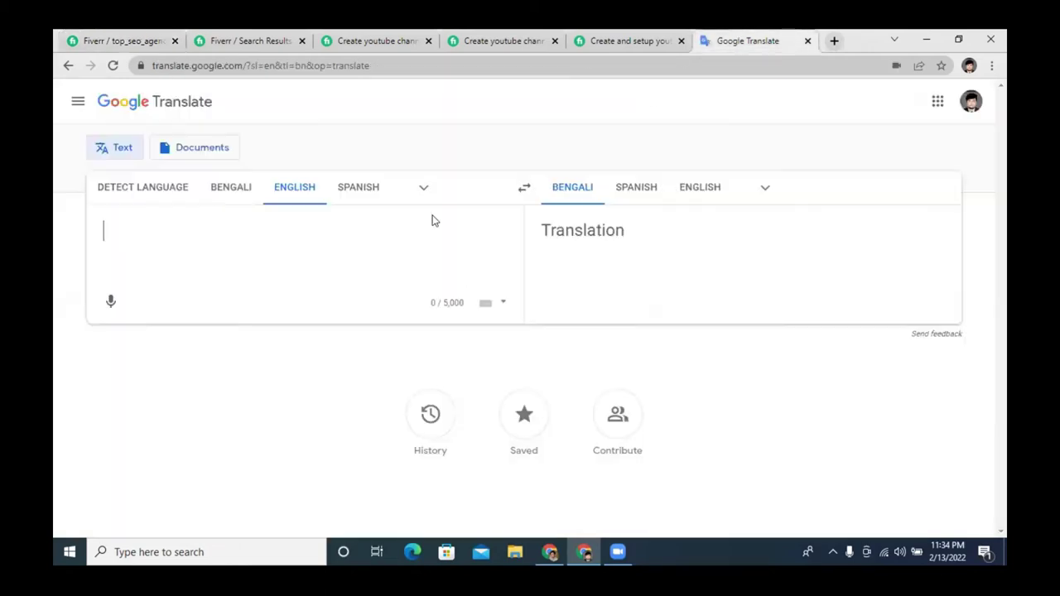
{"action": "left_click", "coordinate": [230, 189]}
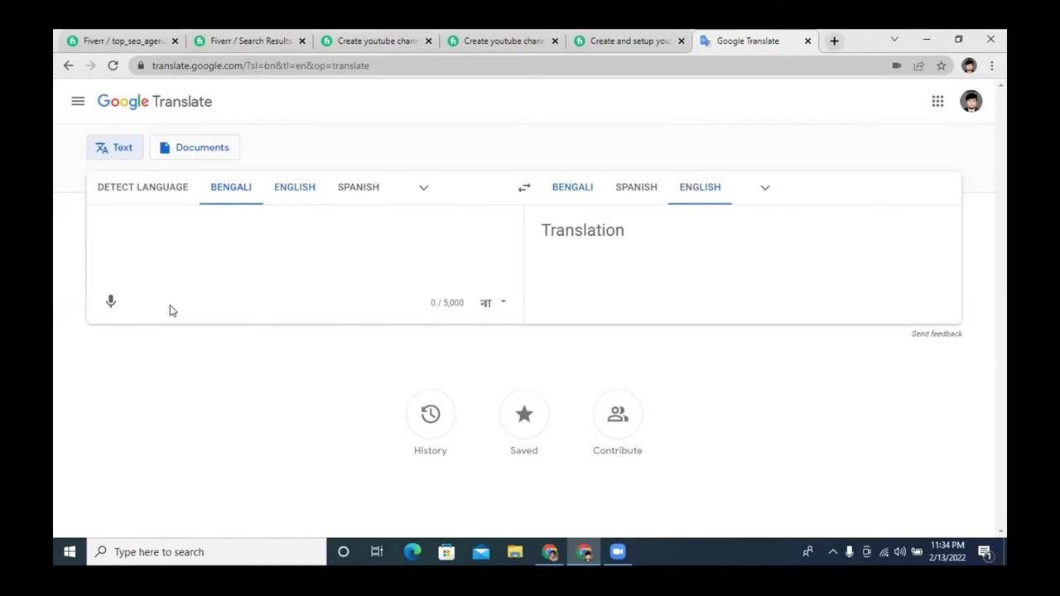
{"action": "left_click", "coordinate": [111, 301]}
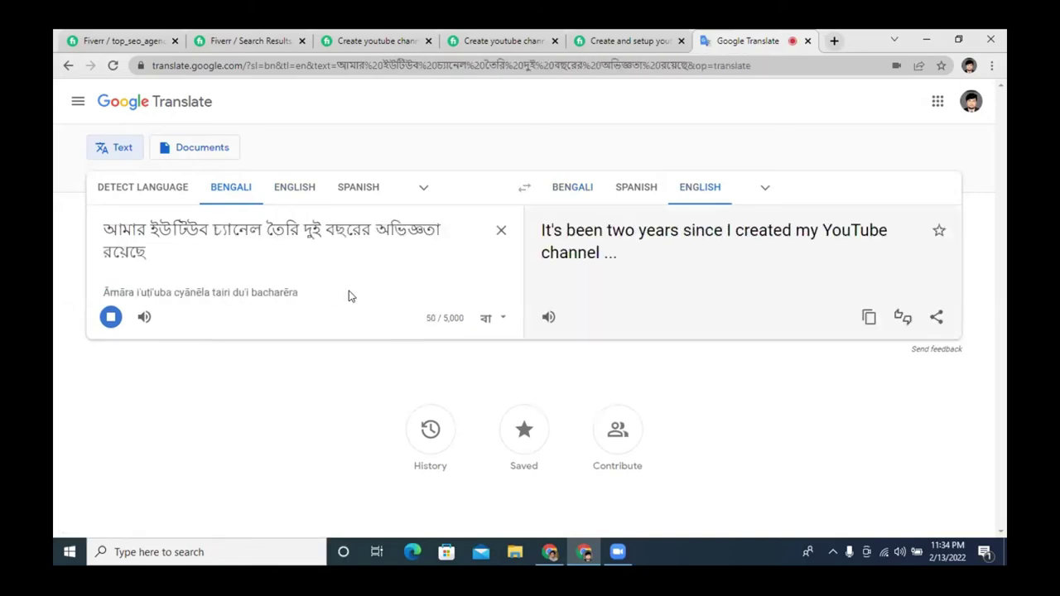
{"action": "left_click", "coordinate": [868, 318]}
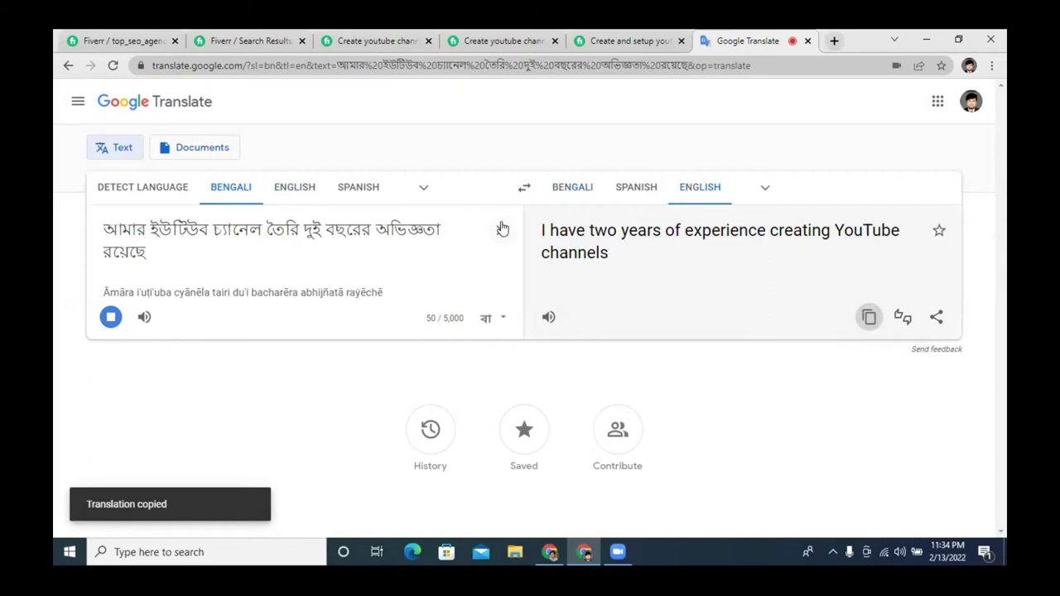
Step: Replace the source with the copied English sentence and swap to English→Bengali
{"action": "left_click", "coordinate": [501, 229]}
{"action": "right_click", "coordinate": [315, 226]}
{"action": "left_click", "coordinate": [349, 335]}
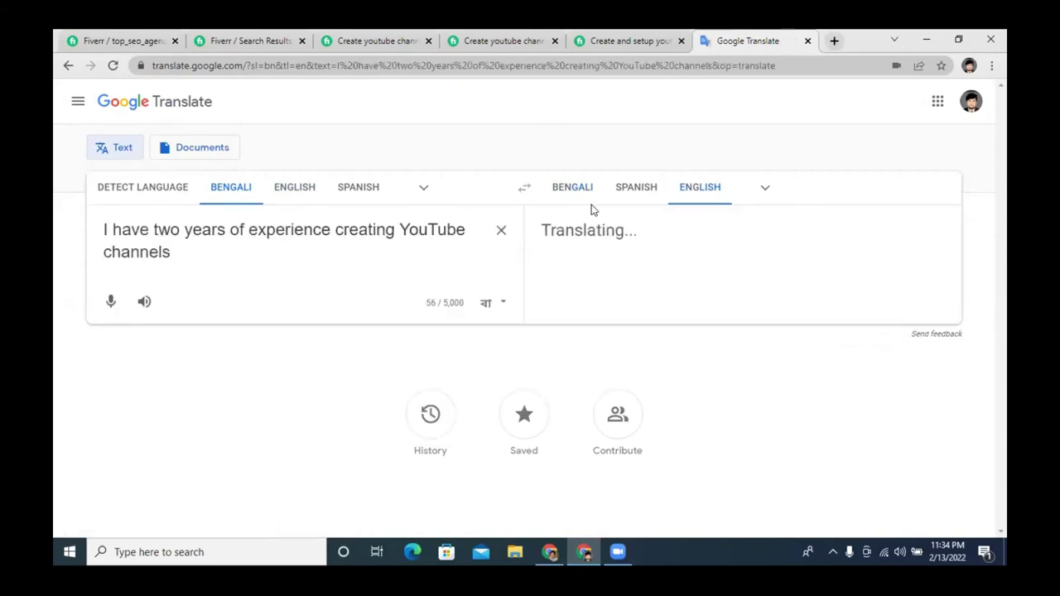
{"action": "left_click", "coordinate": [572, 187]}
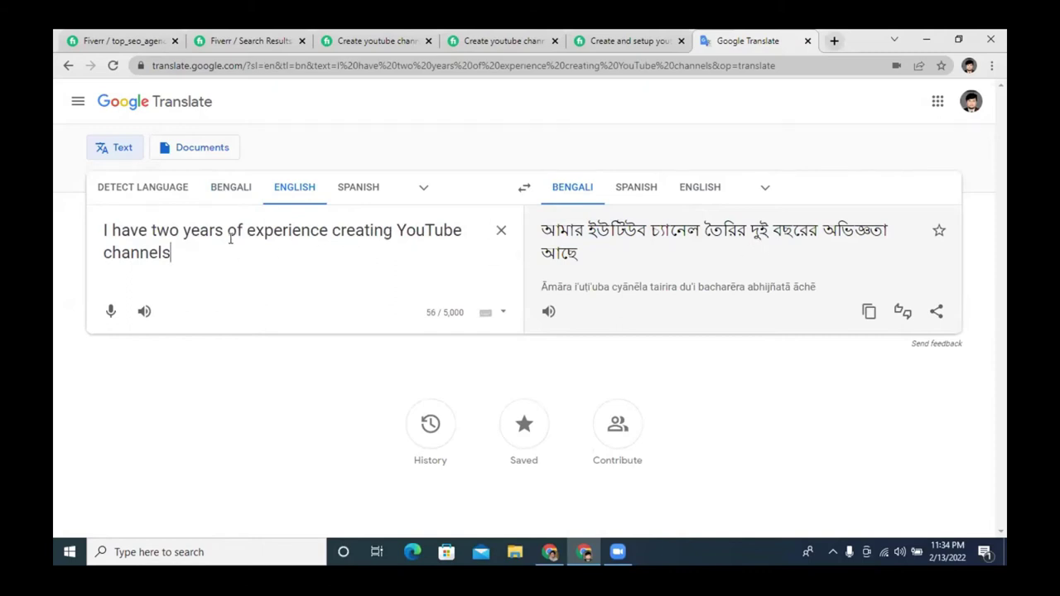
Step: Change 'two' to '1+' in the sentence, cut it, and return to the Fiverr editor
{"action": "left_click_drag", "start_coordinate": [152, 230], "coordinate": [179, 231]}
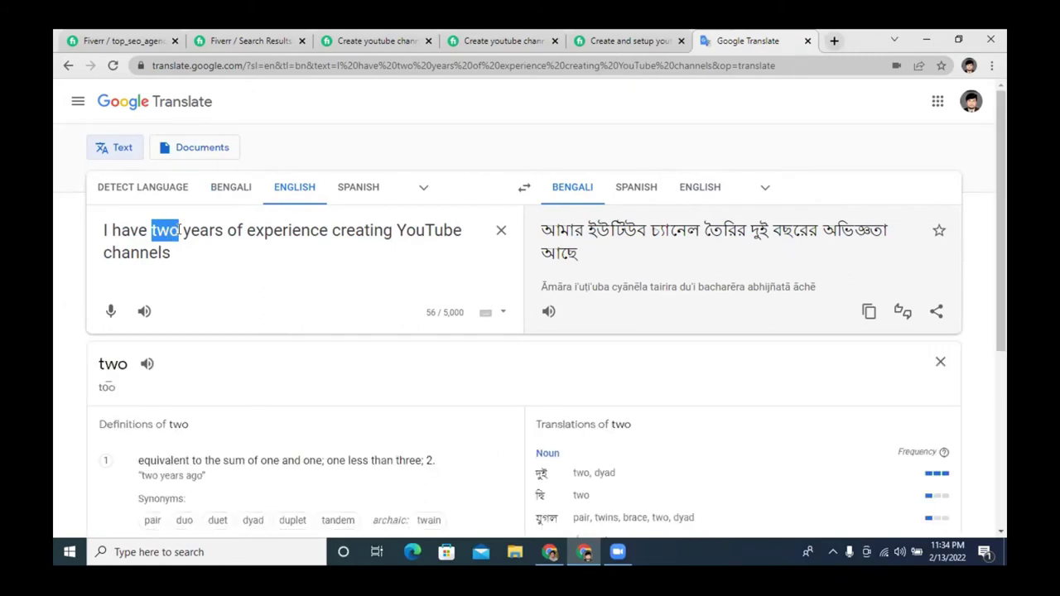
{"action": "type", "text": "1"}
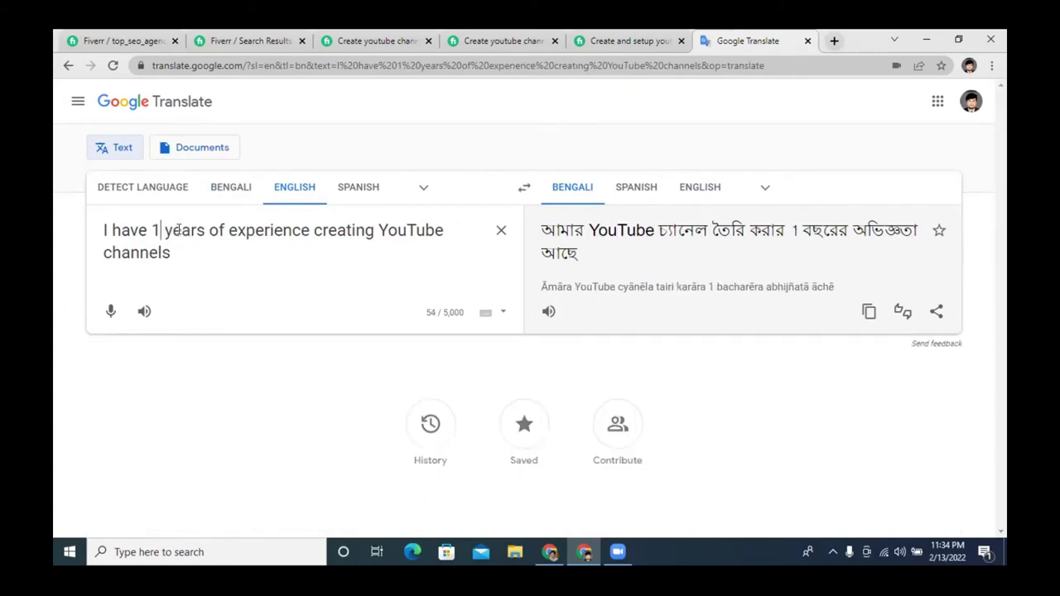
{"action": "type", "text": "+"}
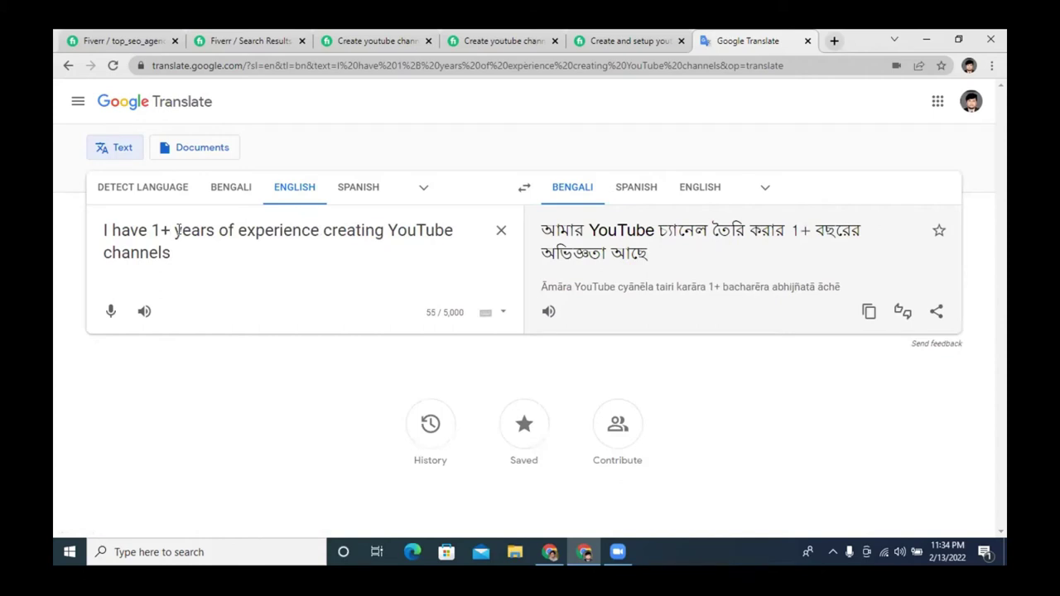
{"action": "triple_click", "coordinate": [176, 231]}
{"action": "right_click", "coordinate": [180, 234]}
{"action": "left_click", "coordinate": [215, 266]}
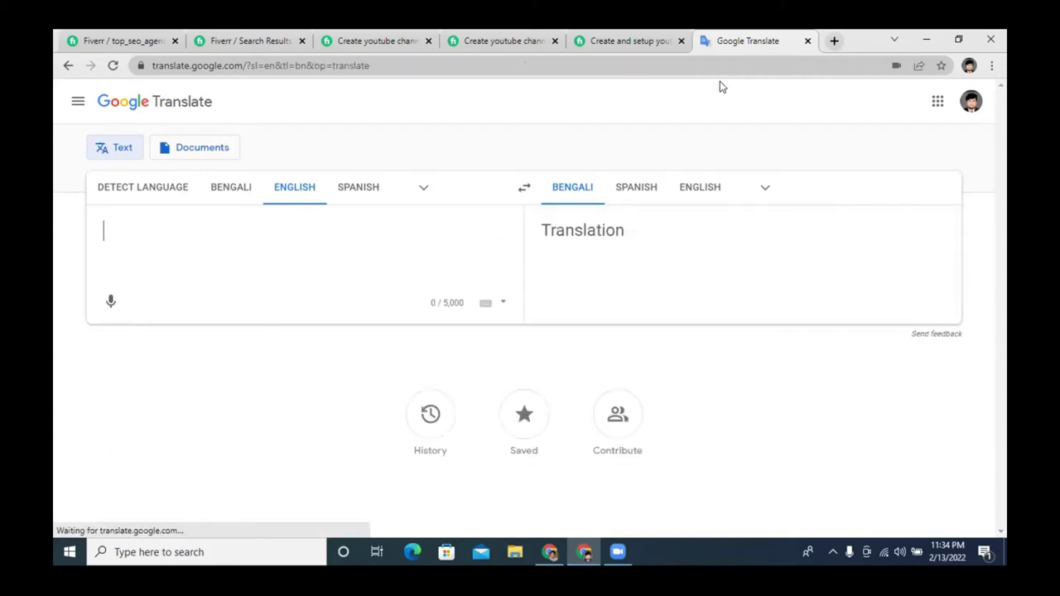
{"action": "left_click", "coordinate": [630, 40]}
{"action": "left_click", "coordinate": [124, 41]}
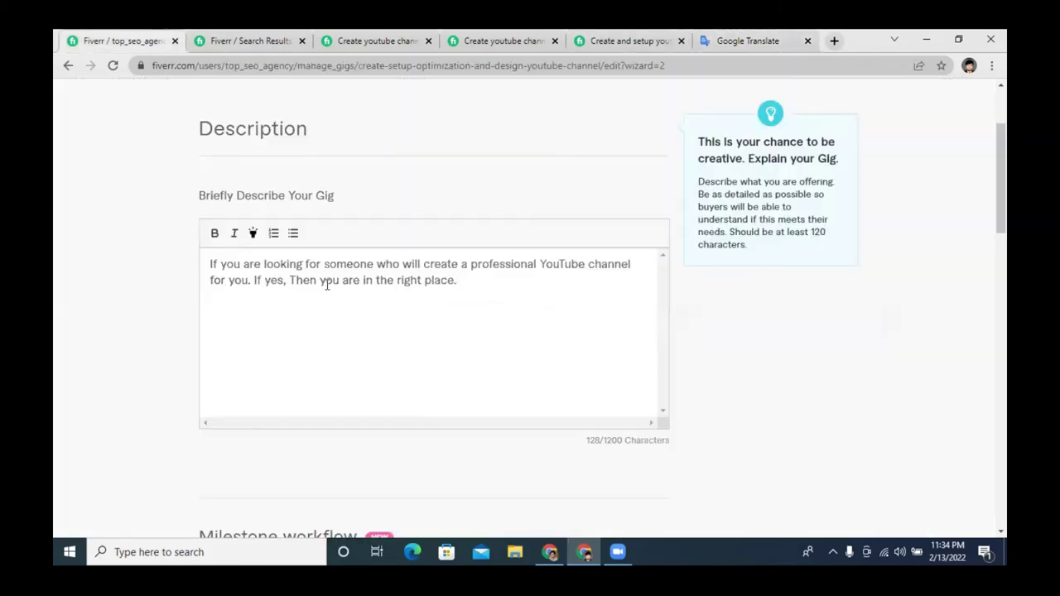
Step: Paste the 1+ years experience sentence with a period and start a new line below
{"action": "key", "text": "ctrl+v"}
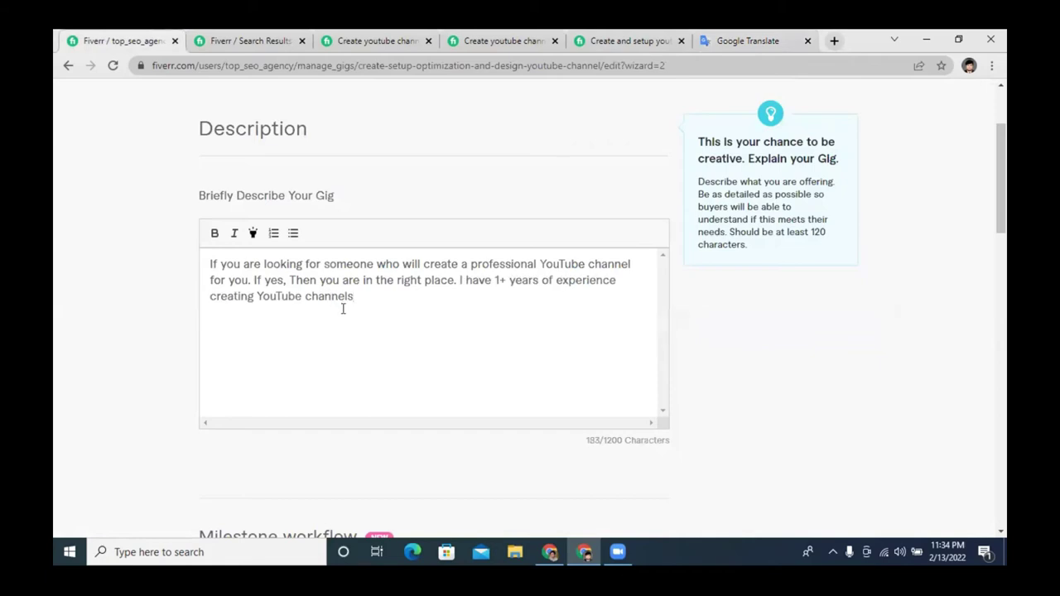
{"action": "type", "text": "."}
{"action": "key", "text": "Return"}
{"action": "key", "text": "Return"}
{"action": "key", "text": "BackSpace"}
{"action": "left_click", "coordinate": [508, 280]}
{"action": "key", "text": "BackSpace"}
{"action": "left_click", "coordinate": [377, 311]}
{"action": "key", "text": "Return"}
Step: Begin the second paragraph with 'I can Manage everything', fixing capitals and spelling
{"action": "type", "text": "i can"}
{"action": "left_click_drag", "start_coordinate": [205, 328], "coordinate": [213, 328]}
{"action": "type", "text": "I"}
{"action": "left_click", "coordinate": [246, 323]}
{"action": "type", "text": "manage"}
{"action": "left_click_drag", "start_coordinate": [249, 323], "coordinate": [241, 323]}
{"action": "type", "text": "Manage eve"}
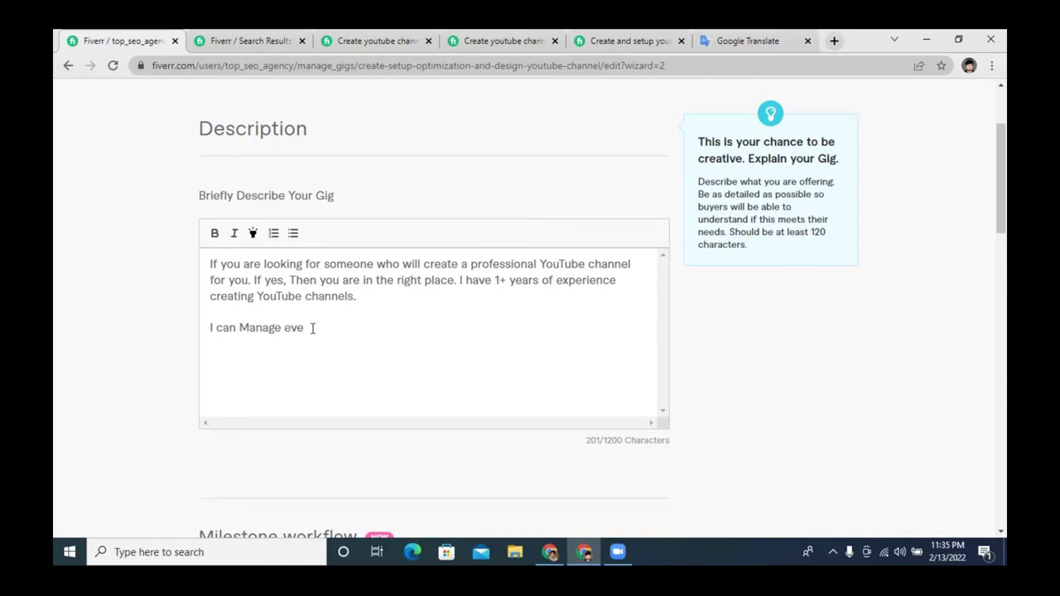
{"action": "type", "text": "rythuing"}
{"action": "right_click", "coordinate": [337, 333]}
{"action": "left_click", "coordinate": [367, 345]}
Step: Continue with 'from creating a YouTube channel very Professionally. I am an Expert in making these create, setup,'
{"action": "type", "text": "from cre"}
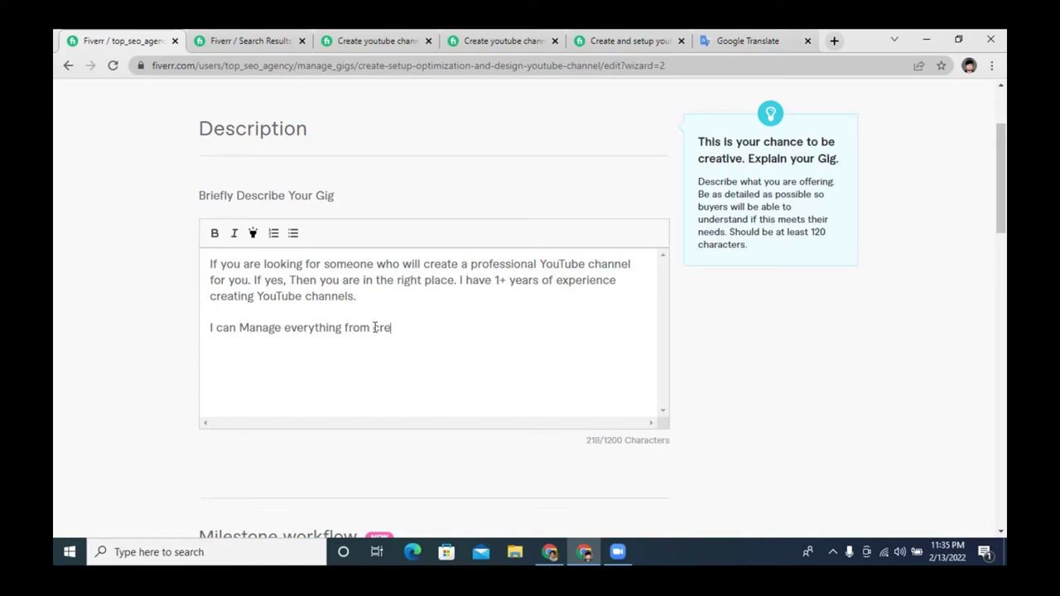
{"action": "type", "text": "ating a Youtube"}
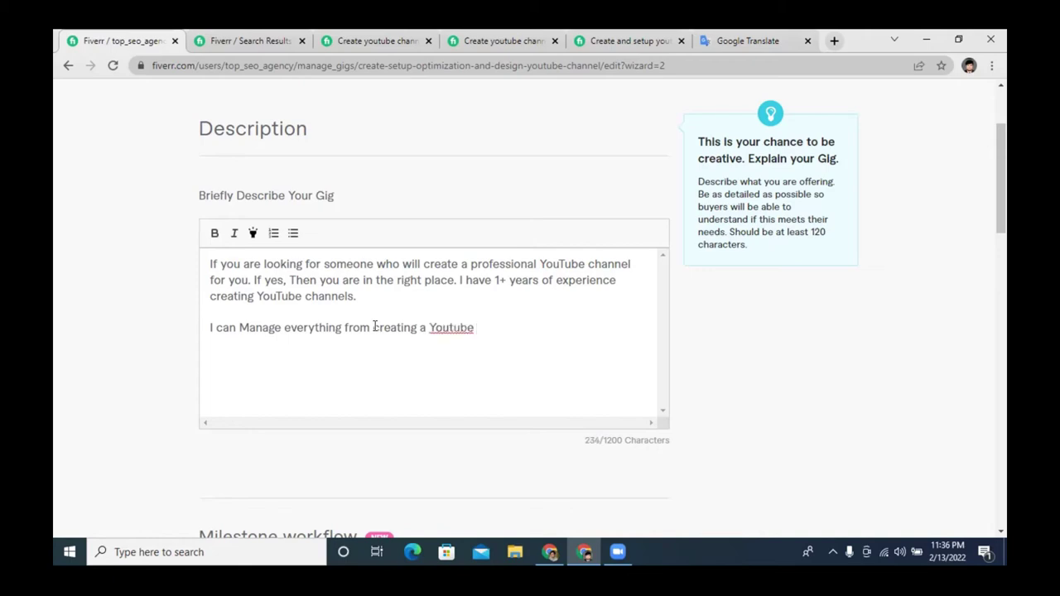
{"action": "right_click", "coordinate": [439, 330]}
{"action": "left_click", "coordinate": [470, 342]}
{"action": "type", "text": "channel "}
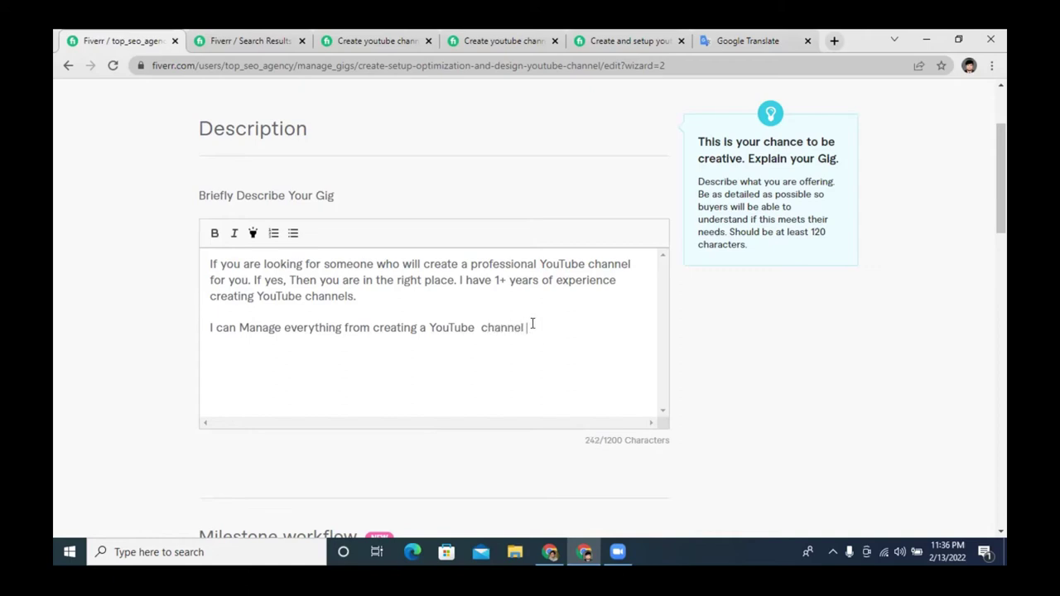
{"action": "type", "text": "very Profession"}
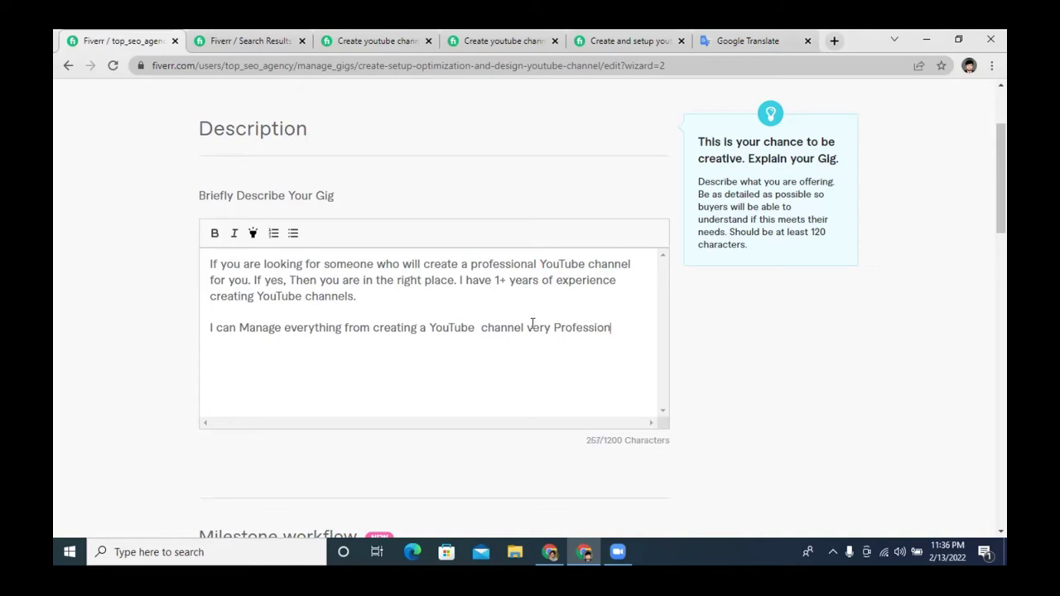
{"action": "type", "text": "ally"}
{"action": "type", "text": ". I am an Exper"}
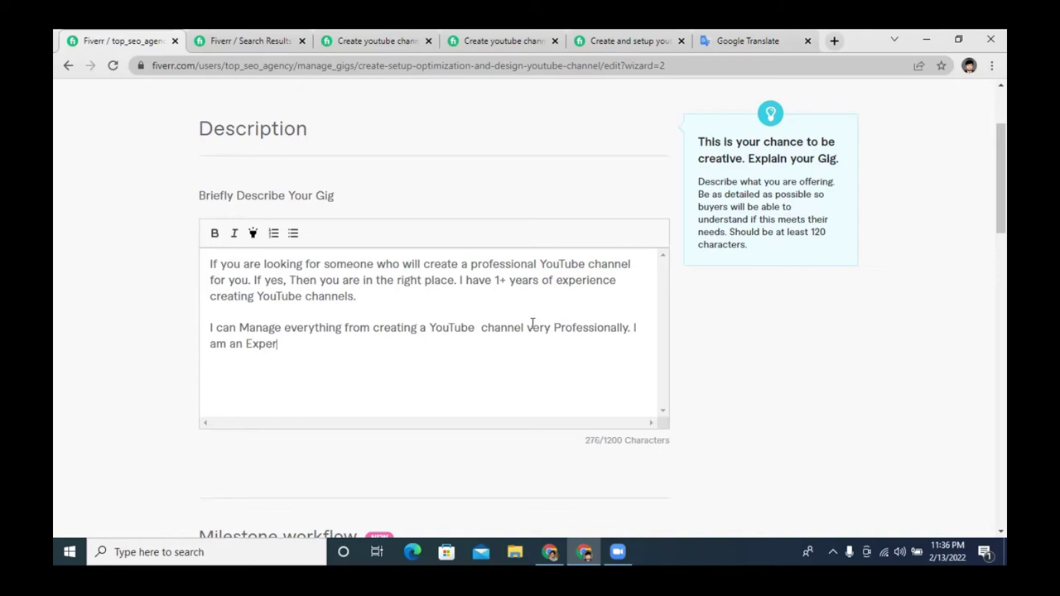
{"action": "type", "text": "t in making thes"}
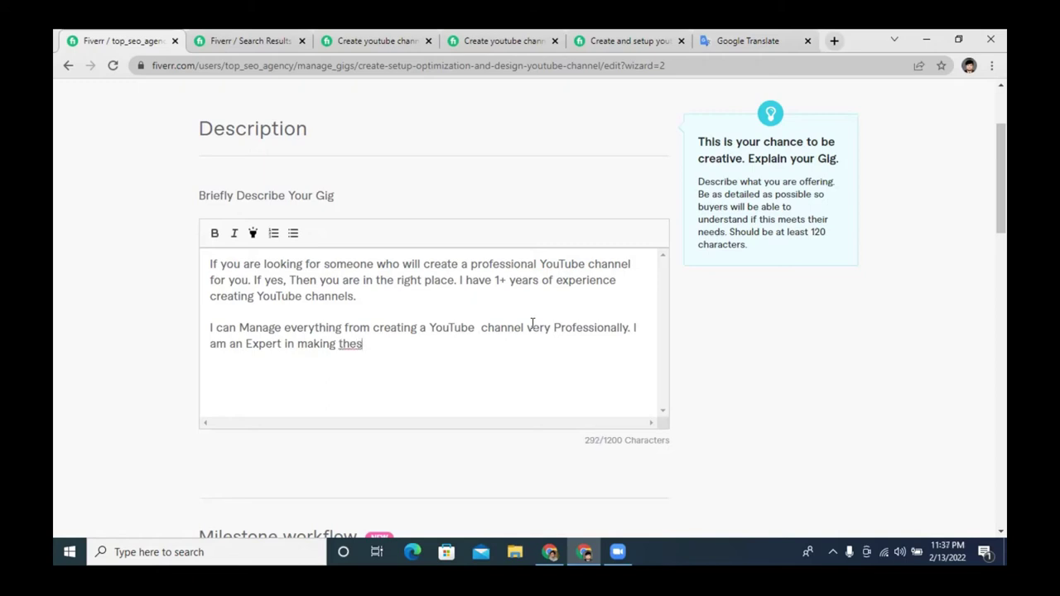
{"action": "key", "text": "BackSpace"}
{"action": "key", "text": "BackSpace"}
{"action": "type", "text": "ese create"}
{"action": "key", "text": "BackSpace"}
{"action": "type", "text": "."}
{"action": "type", "text": " se"}
{"action": "type", "text": "tup"}
{"action": "type", "text": ","}
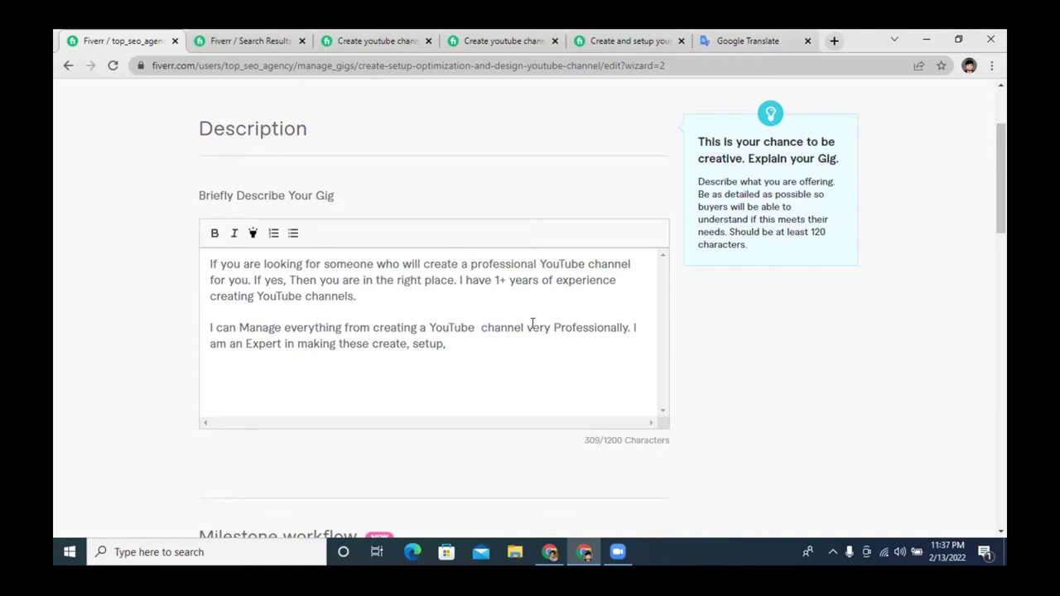
Step: Go back through Google Translate history to the gig titles and copy 'optimization'
{"action": "left_click", "coordinate": [733, 41]}
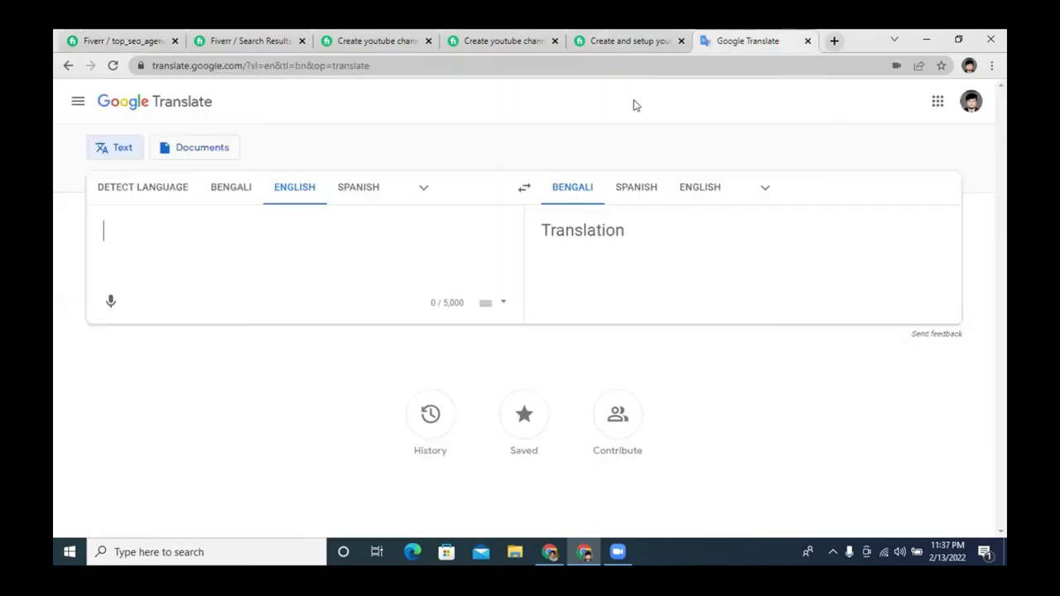
{"action": "left_click", "coordinate": [68, 66]}
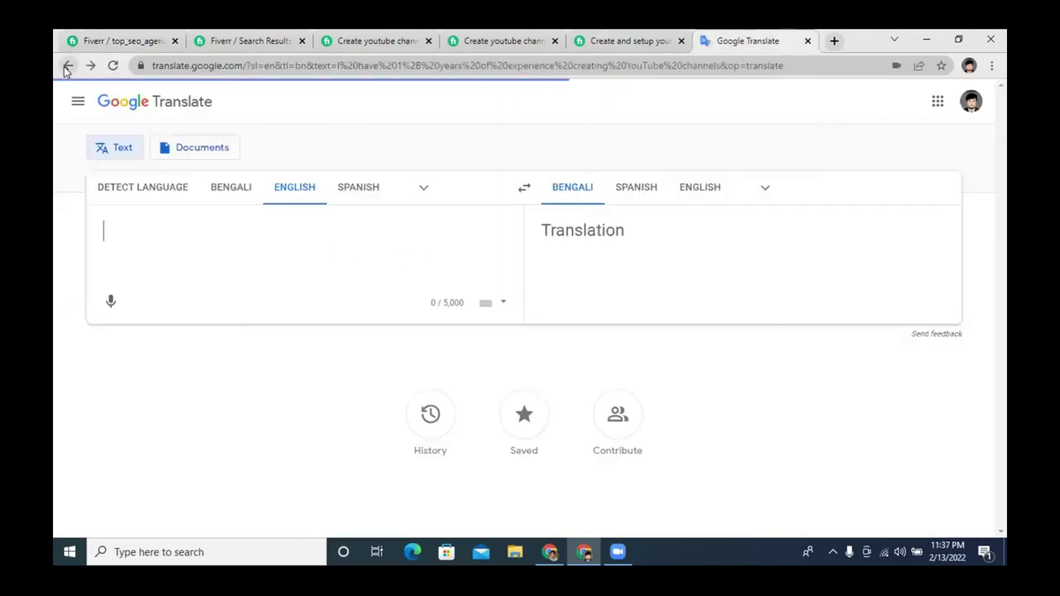
{"action": "left_click", "coordinate": [68, 66]}
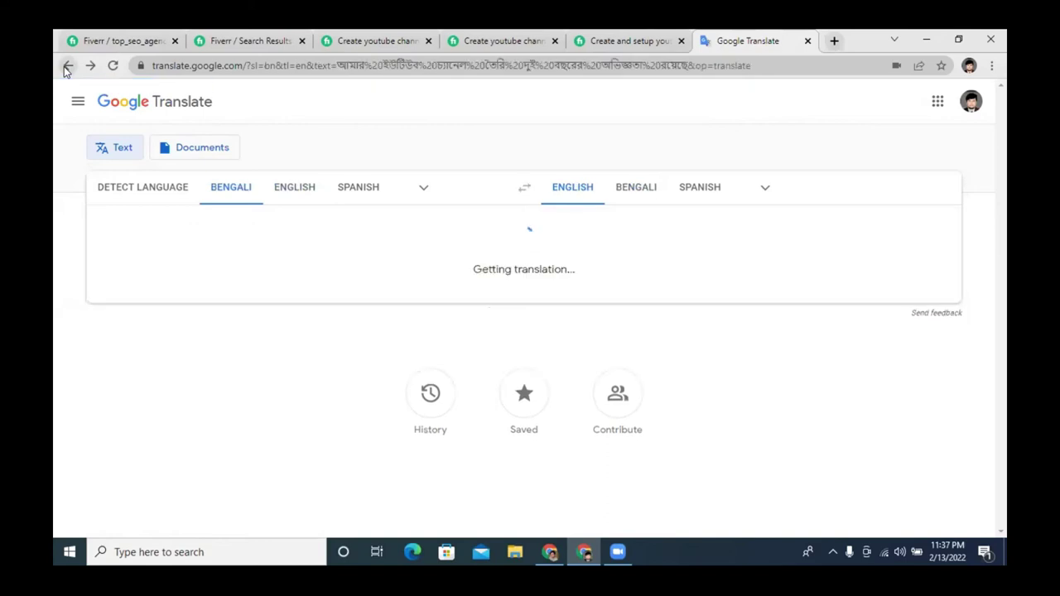
{"action": "left_click", "coordinate": [68, 67]}
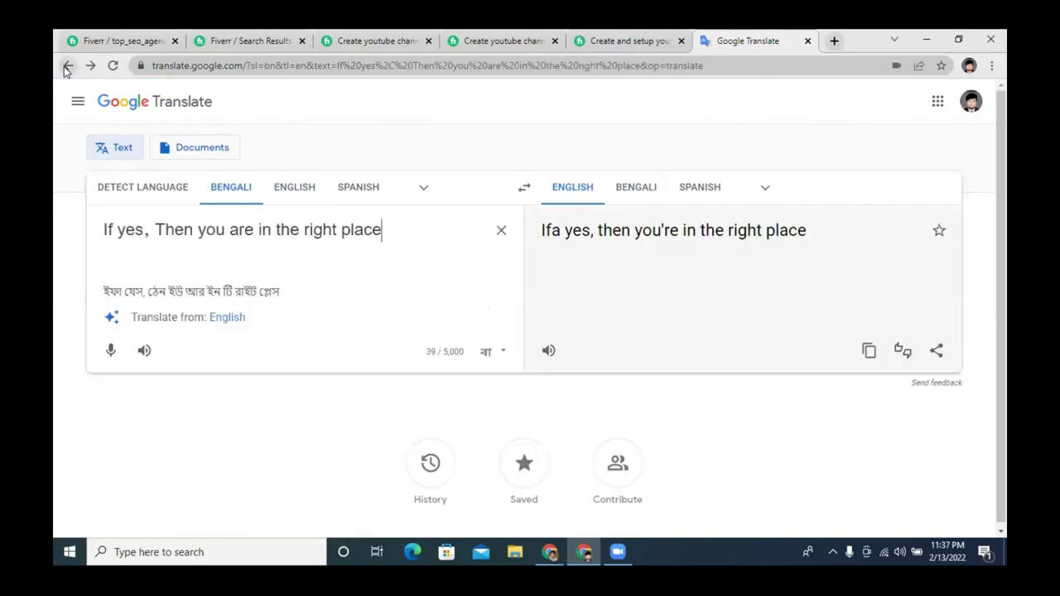
{"action": "left_click", "coordinate": [68, 66]}
{"action": "left_click", "coordinate": [68, 66]}
{"action": "left_click", "coordinate": [68, 66]}
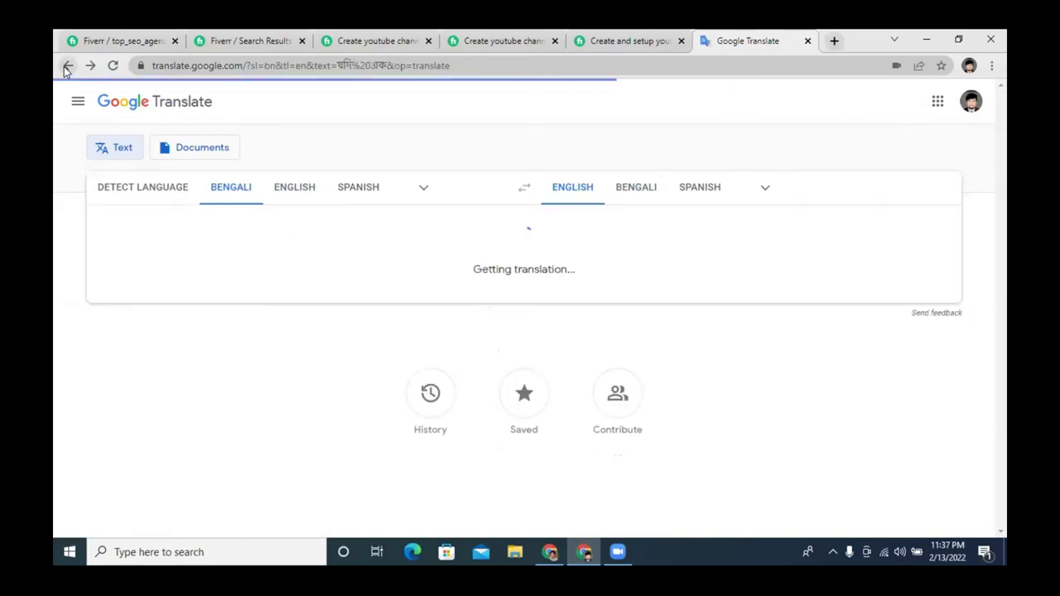
{"action": "left_click", "coordinate": [68, 66]}
{"action": "left_click", "coordinate": [68, 66]}
{"action": "left_click", "coordinate": [68, 66]}
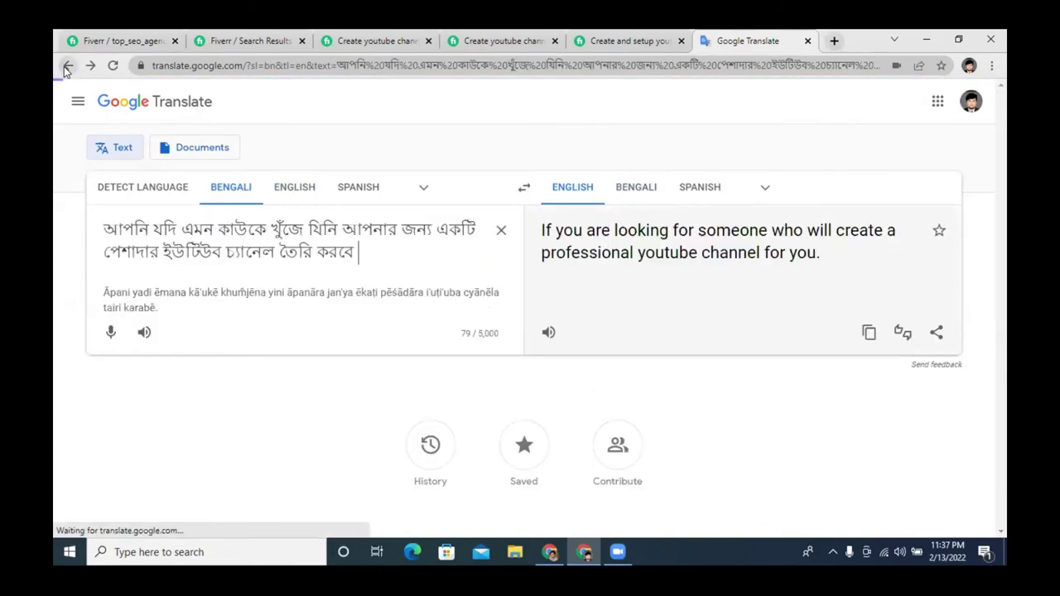
{"action": "left_click", "coordinate": [68, 67]}
{"action": "left_click", "coordinate": [68, 67]}
{"action": "left_click", "coordinate": [67, 66]}
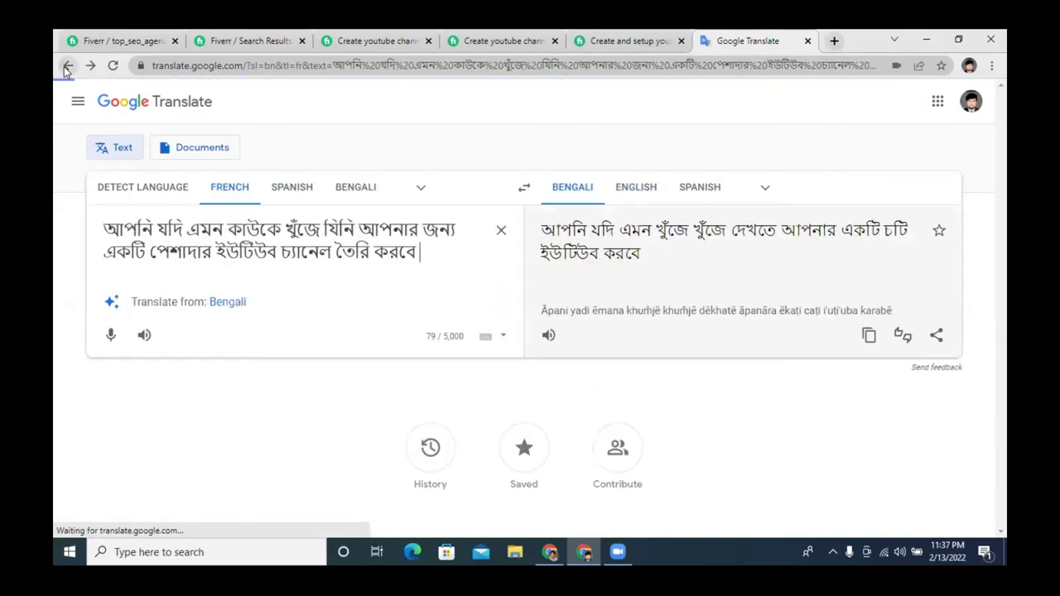
{"action": "left_click", "coordinate": [68, 66]}
{"action": "left_click", "coordinate": [68, 66]}
{"action": "left_click", "coordinate": [68, 66]}
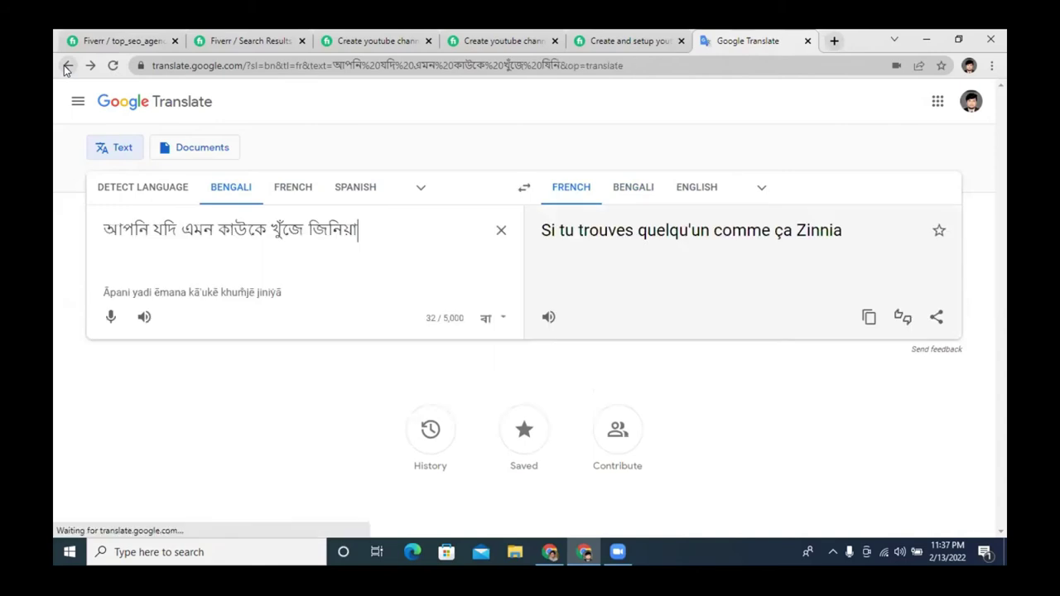
{"action": "left_click", "coordinate": [68, 66]}
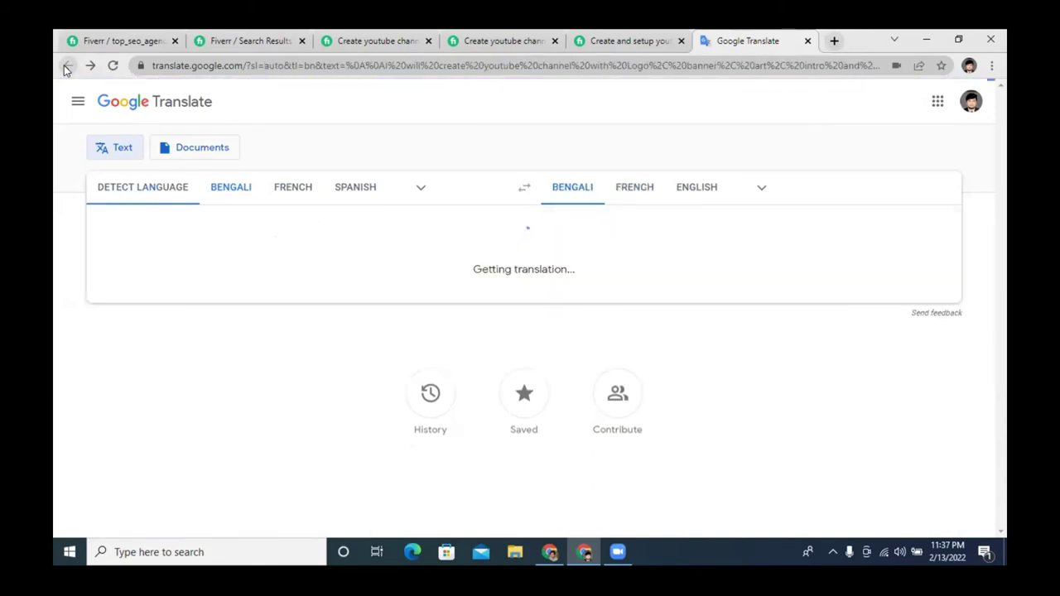
{"action": "scroll", "coordinate": [251, 254], "scroll_direction": "down", "scroll_amount": 1}
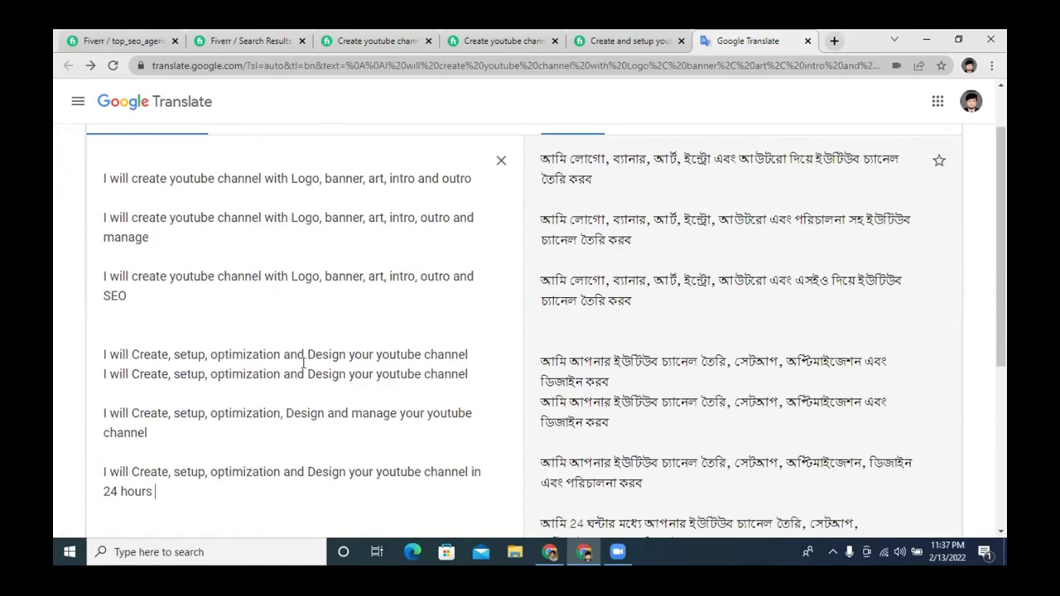
{"action": "left_click_drag", "start_coordinate": [308, 354], "coordinate": [322, 352]}
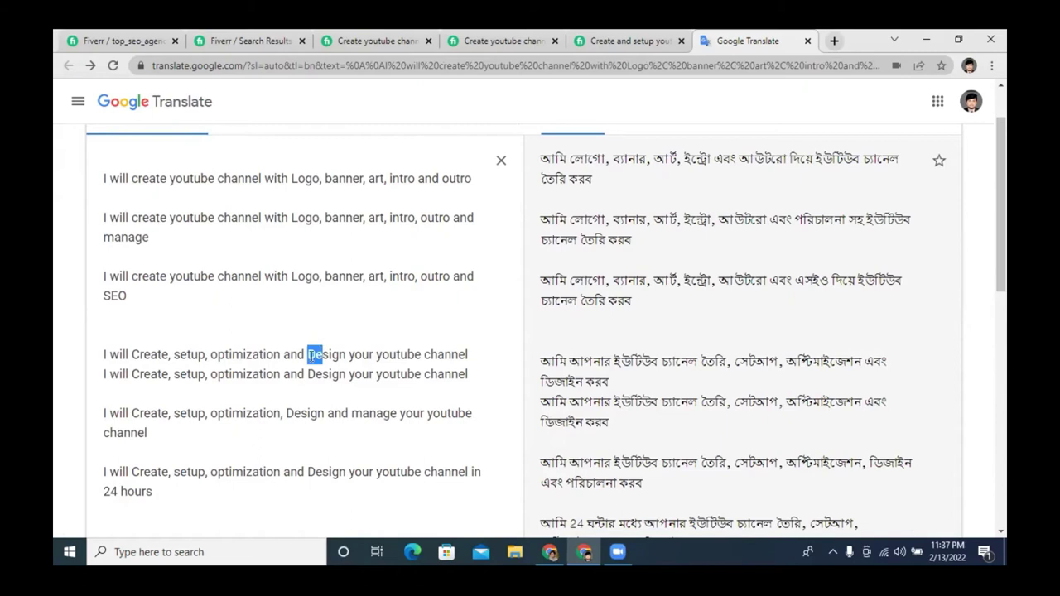
{"action": "left_click", "coordinate": [257, 354]}
{"action": "double_click", "coordinate": [257, 354]}
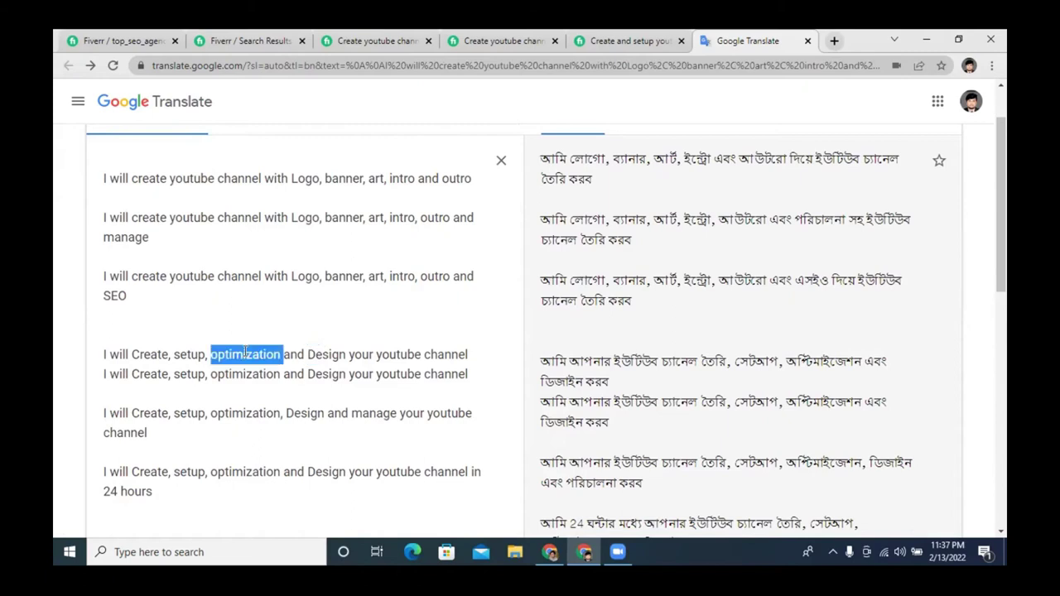
{"action": "right_click", "coordinate": [256, 353]}
{"action": "left_click", "coordinate": [306, 184]}
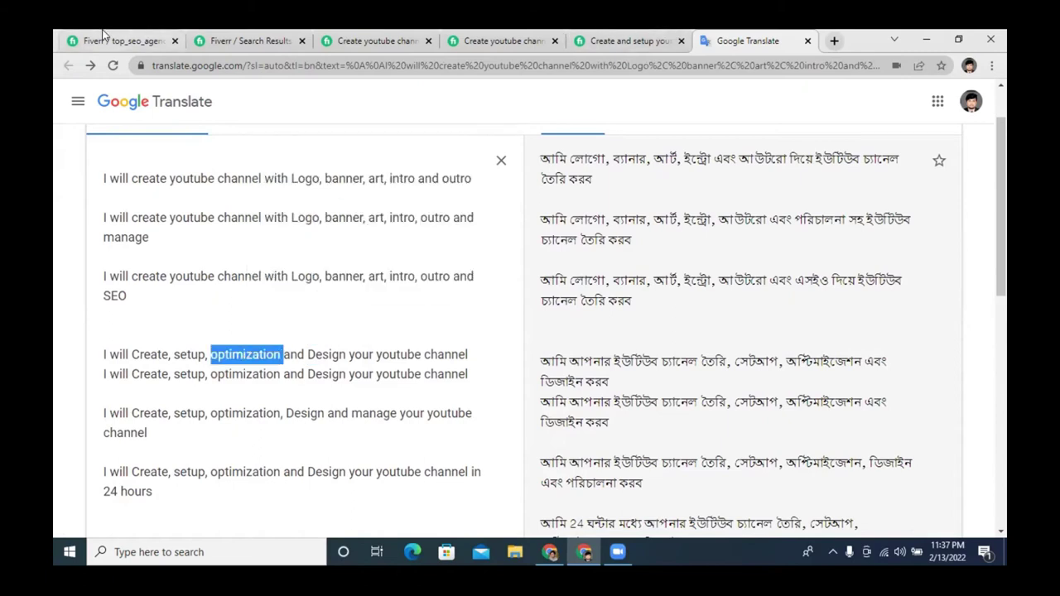
Step: Add 'optimization & Design' to the description, copying 'Design' from Google Translate
{"action": "left_click", "coordinate": [83, 40]}
{"action": "key", "text": "ctrl+v"}
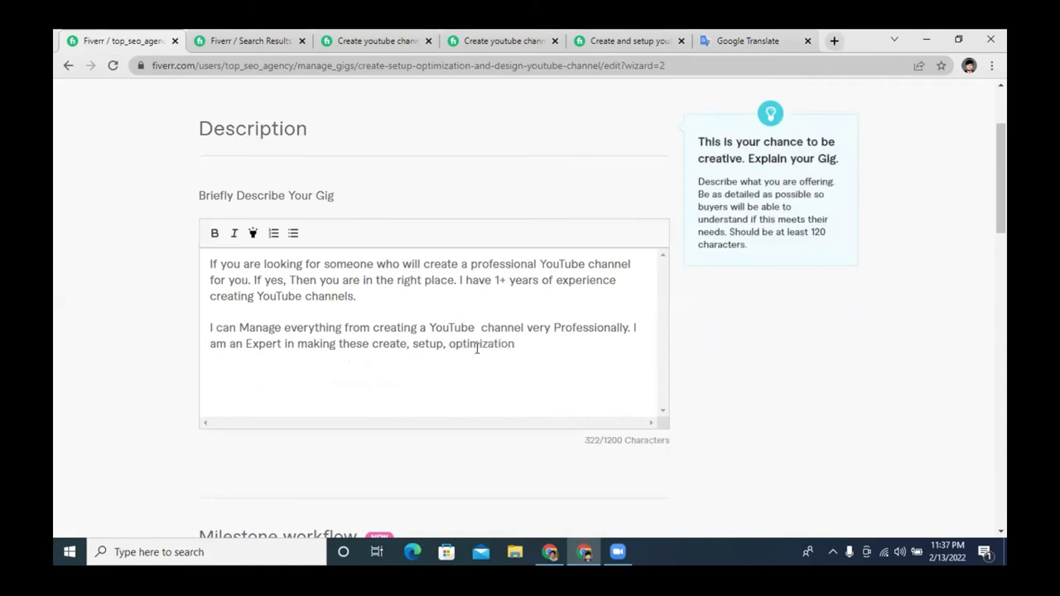
{"action": "type", "text": "&"}
{"action": "left_click", "coordinate": [729, 40]}
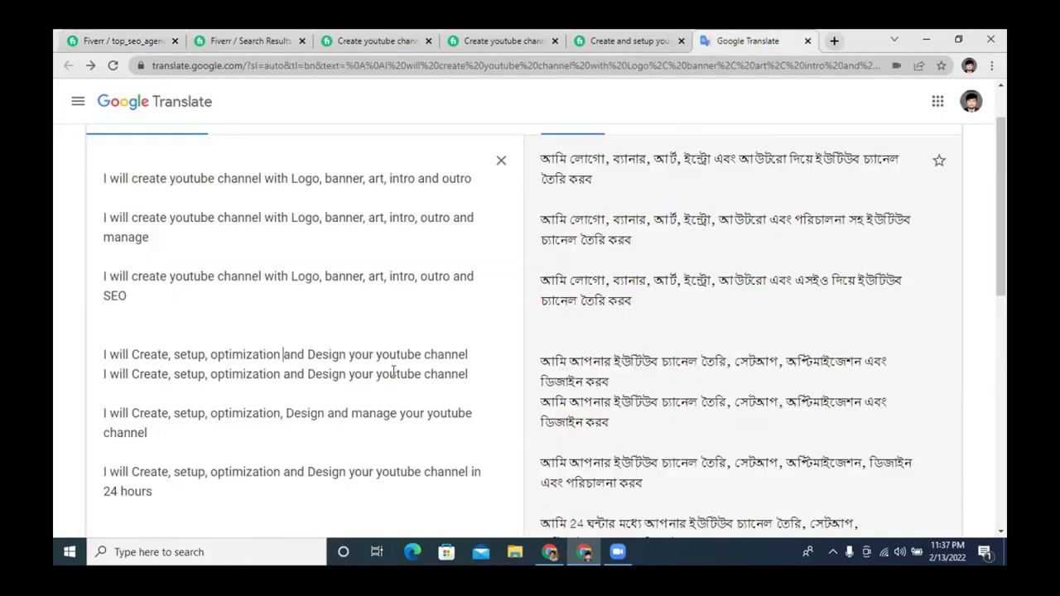
{"action": "double_click", "coordinate": [317, 348]}
{"action": "right_click", "coordinate": [316, 348]}
{"action": "left_click", "coordinate": [384, 189]}
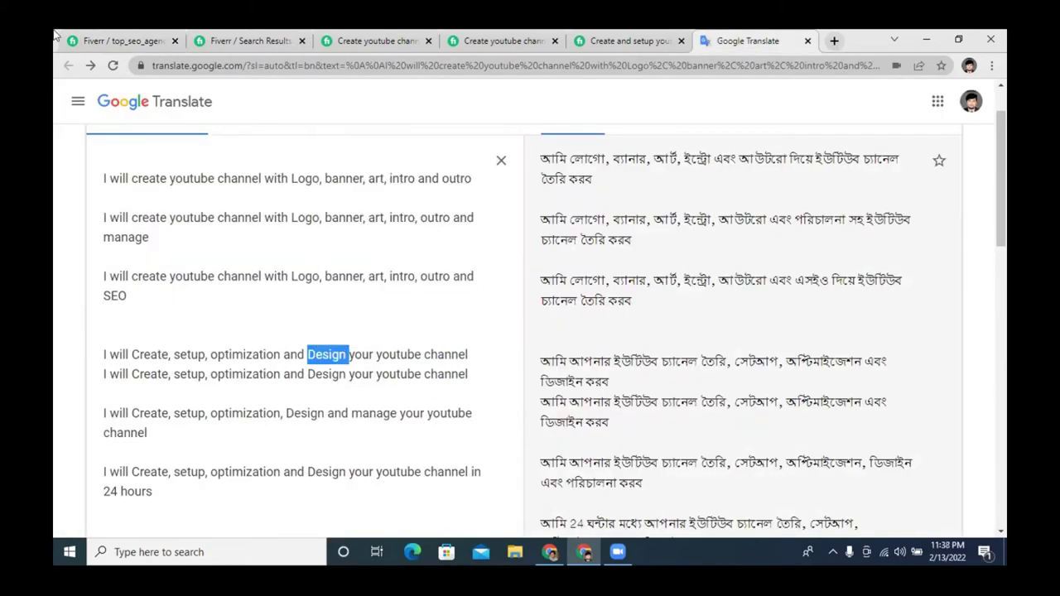
{"action": "key", "text": "ctrl+Tab"}
{"action": "key", "text": "ctrl+v"}
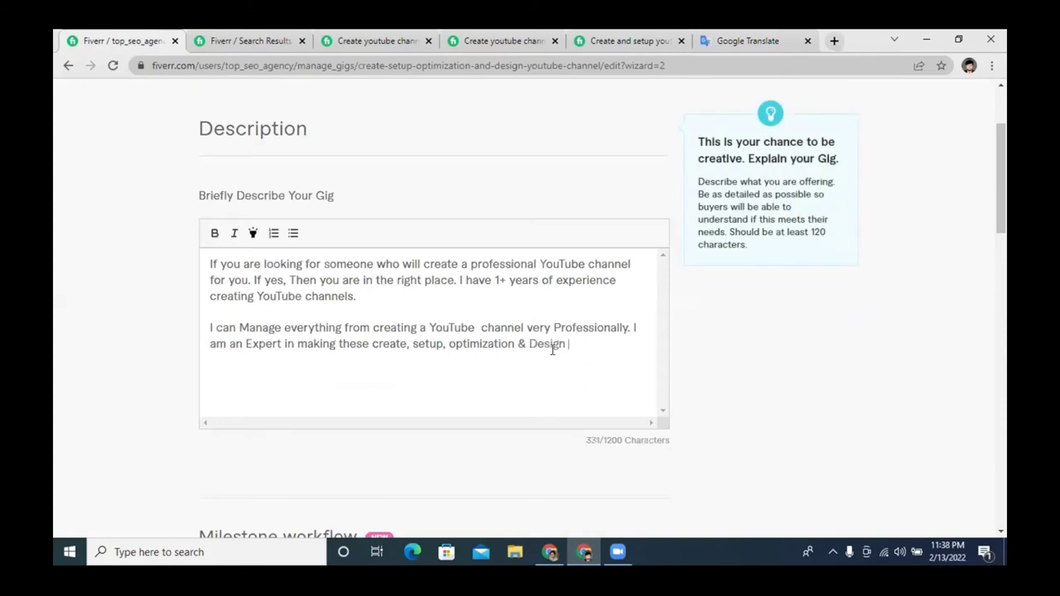
Step: End the paragraph with 'YouTube channel.' with corrected spelling, then copy the whole description
{"action": "type", "text": "youtube channel"}
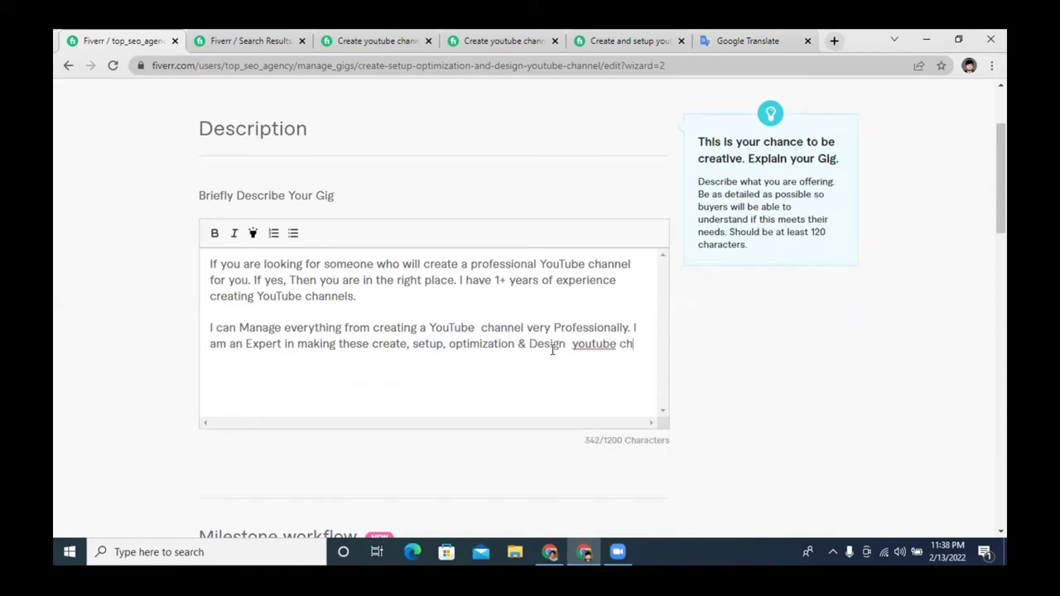
{"action": "type", "text": "."}
{"action": "triple_click", "coordinate": [342, 343]}
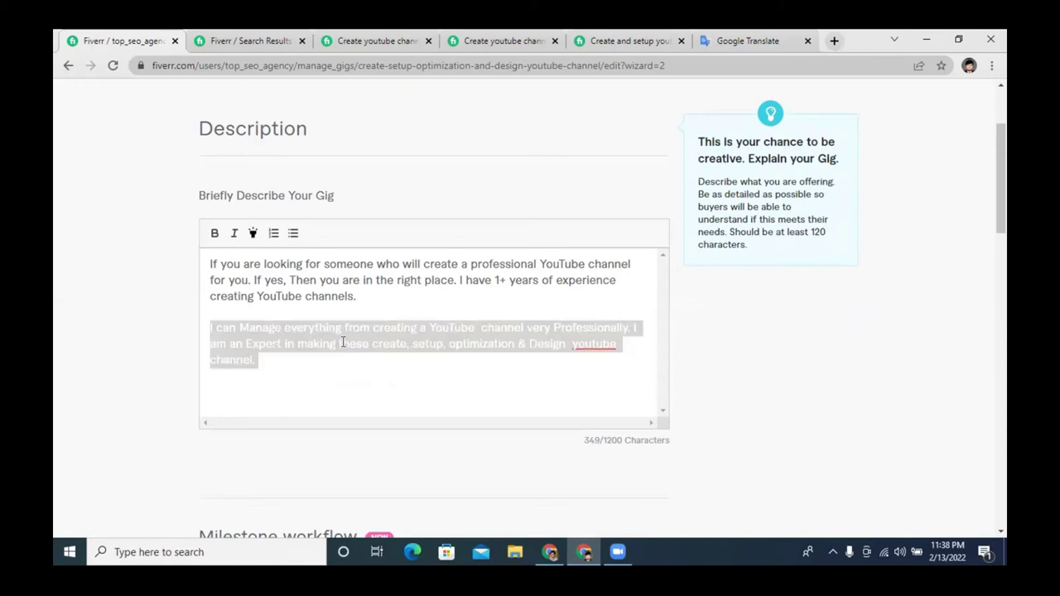
{"action": "left_click", "coordinate": [593, 343]}
{"action": "right_click", "coordinate": [593, 343]}
{"action": "left_click", "coordinate": [640, 198]}
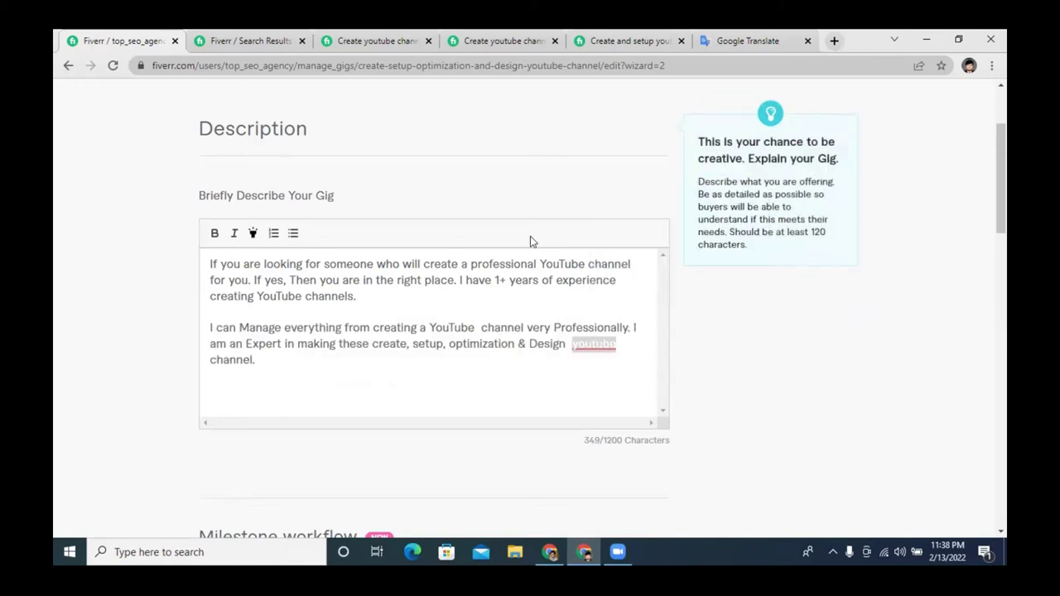
{"action": "left_click_drag", "start_coordinate": [265, 359], "coordinate": [176, 263]}
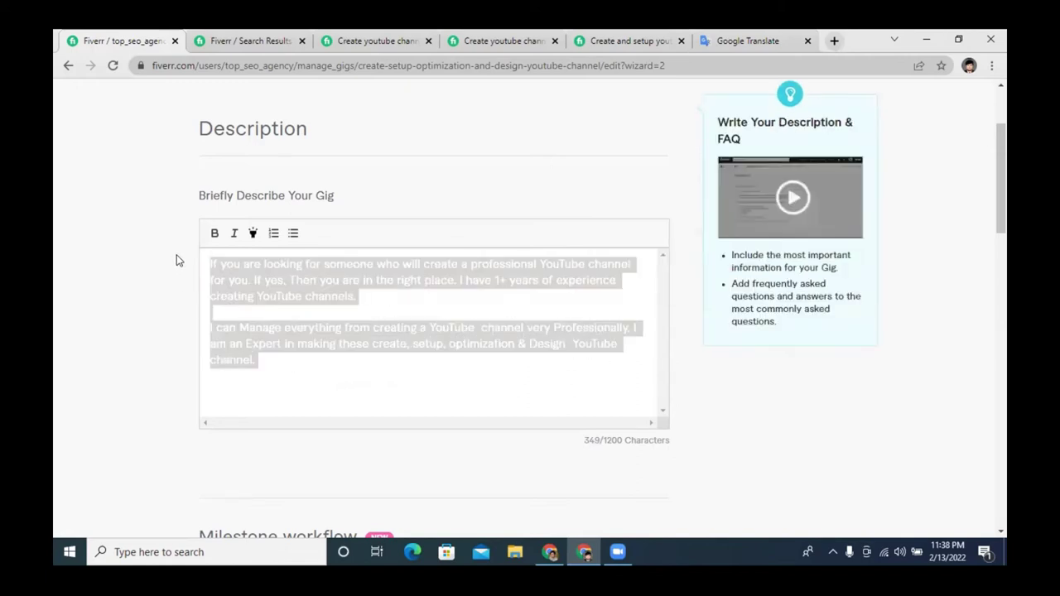
{"action": "key", "text": "ctrl+9"}
Step: Translate the pasted two-paragraph description into Bengali, then go back to the Fiverr editor
{"action": "left_click", "coordinate": [500, 161]}
{"action": "left_click", "coordinate": [307, 190]}
{"action": "key", "text": "ctrl+v"}
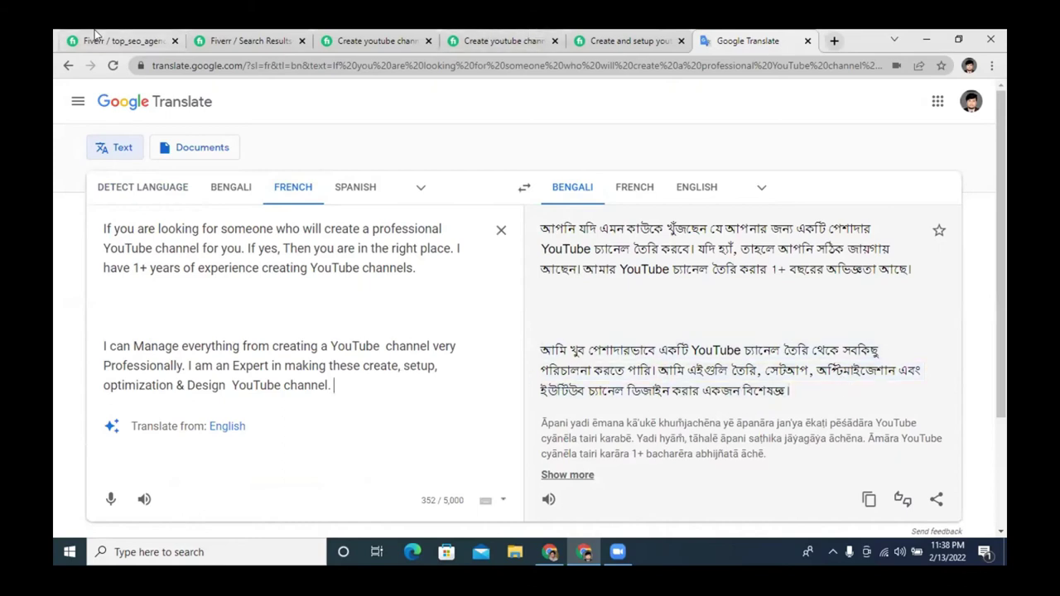
{"action": "left_click", "coordinate": [124, 41]}
{"action": "left_click", "coordinate": [300, 381]}
{"action": "scroll", "coordinate": [248, 298], "scroll_direction": "up", "scroll_amount": 1}
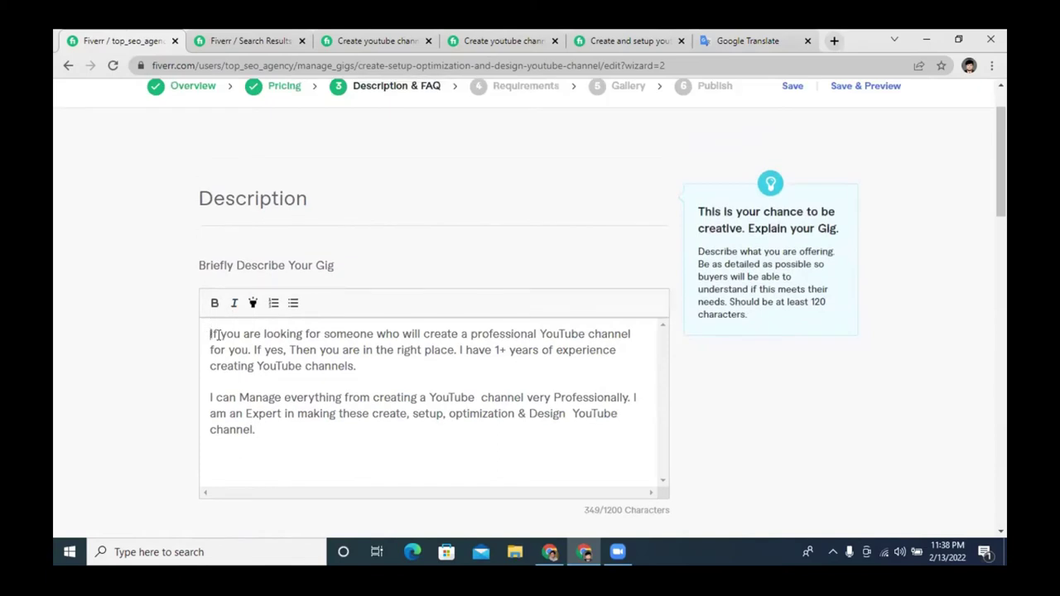
Step: Add a blank line at the top and shorten the closing 'YouTube channel' to 'YT channel'
{"action": "key", "text": "Return"}
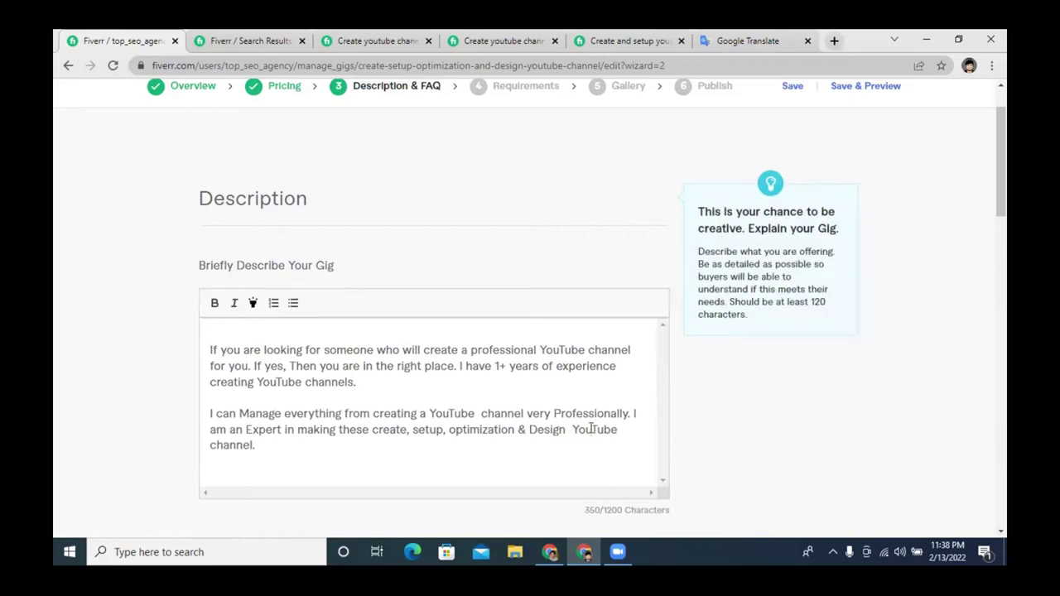
{"action": "left_click_drag", "start_coordinate": [620, 430], "coordinate": [574, 431]}
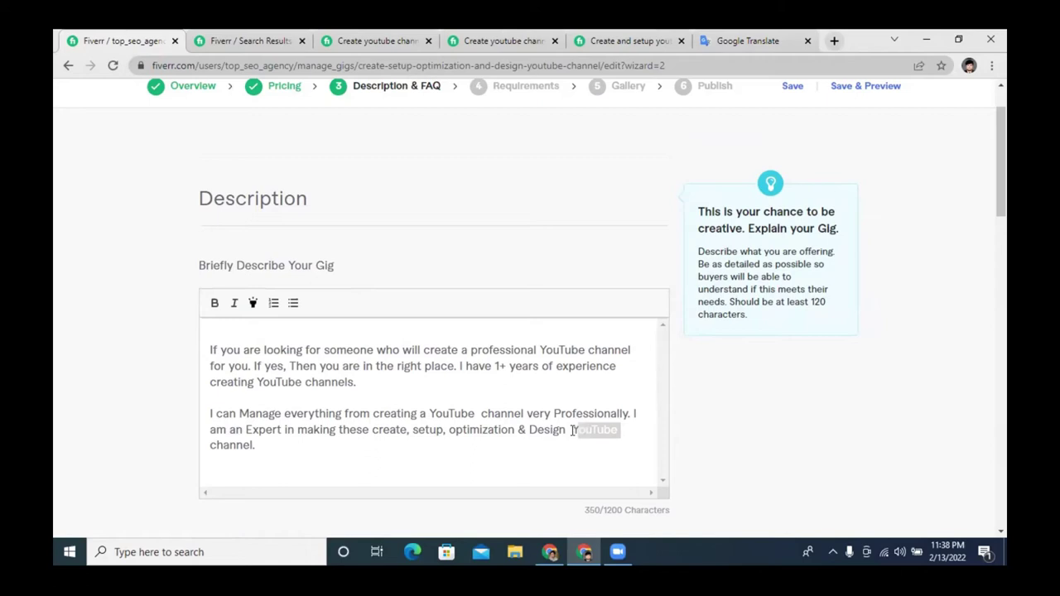
{"action": "type", "text": "YT"}
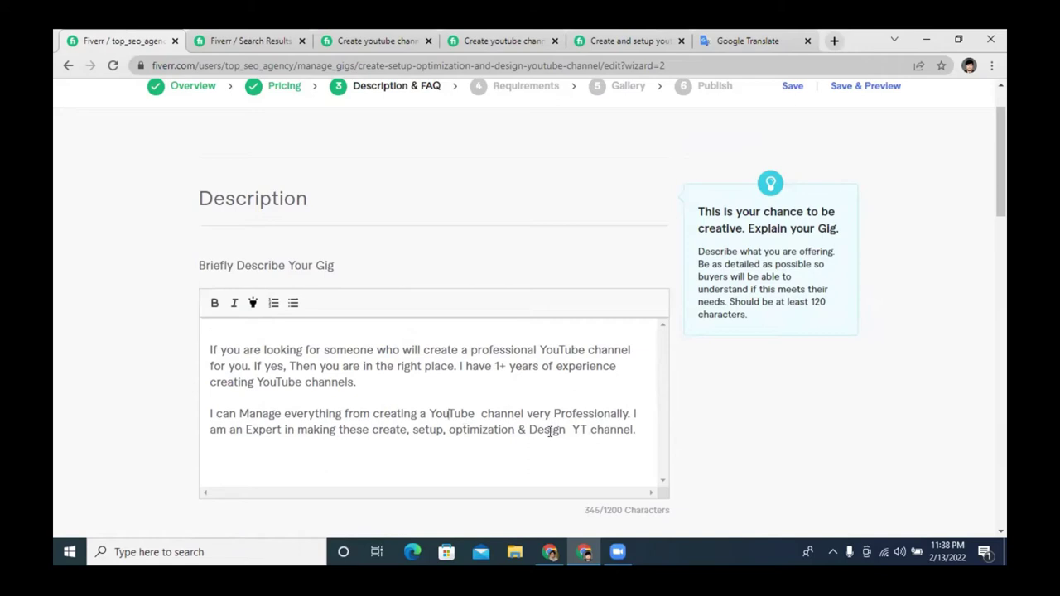
{"action": "key", "text": "BackSpace"}
{"action": "type", "text": "-"}
Step: Type the heading 'My services :' on a new first line
{"action": "left_click", "coordinate": [217, 334]}
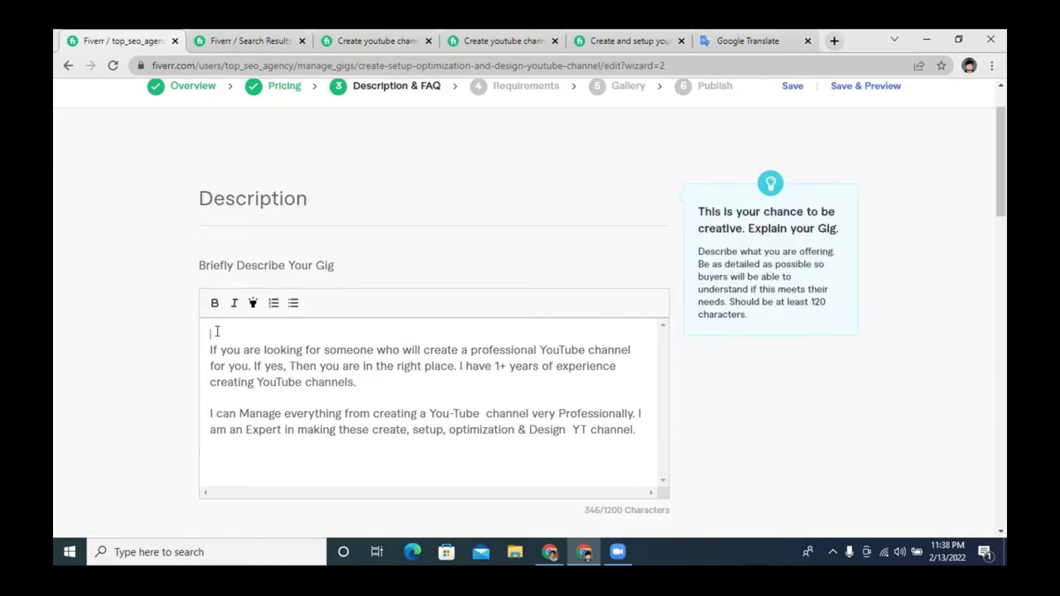
{"action": "key", "text": "Return"}
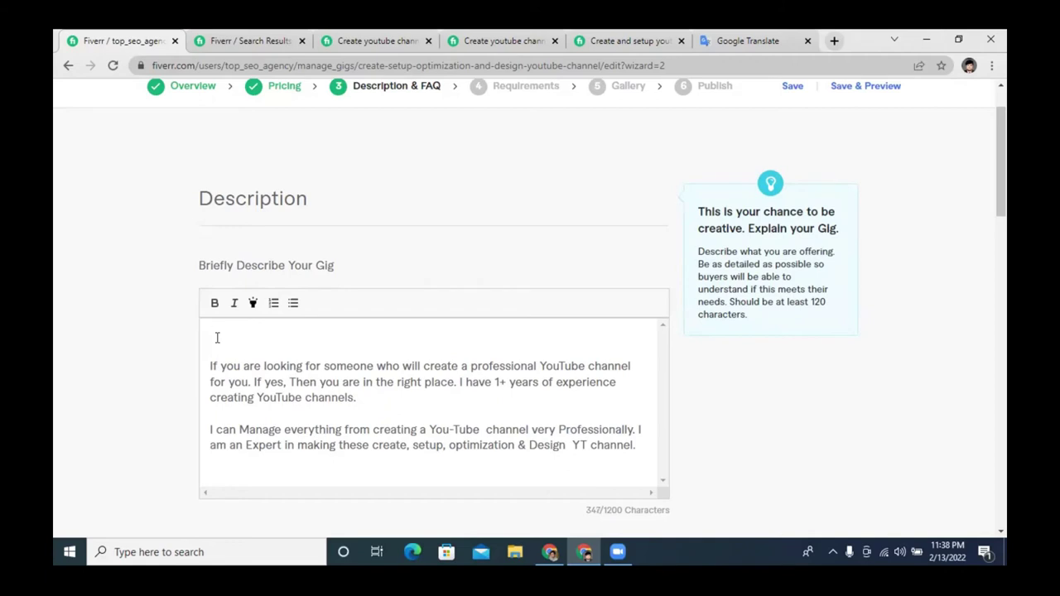
{"action": "type", "text": "My services :"}
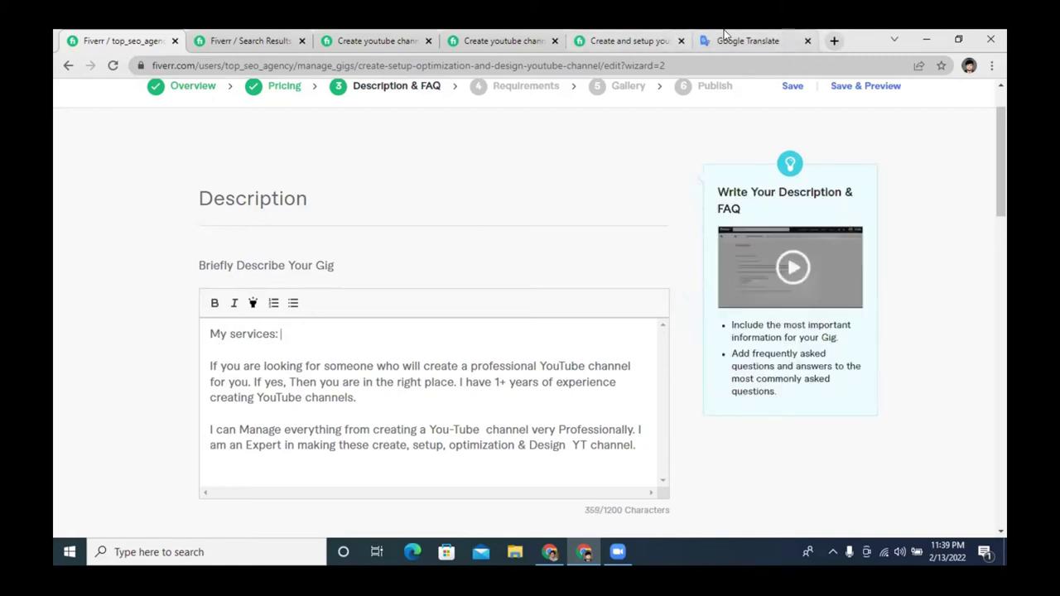
Step: Copy 'Create, setup, optimization and Design your youtube channel' from earlier Translate history for the heading
{"action": "left_click", "coordinate": [745, 41]}
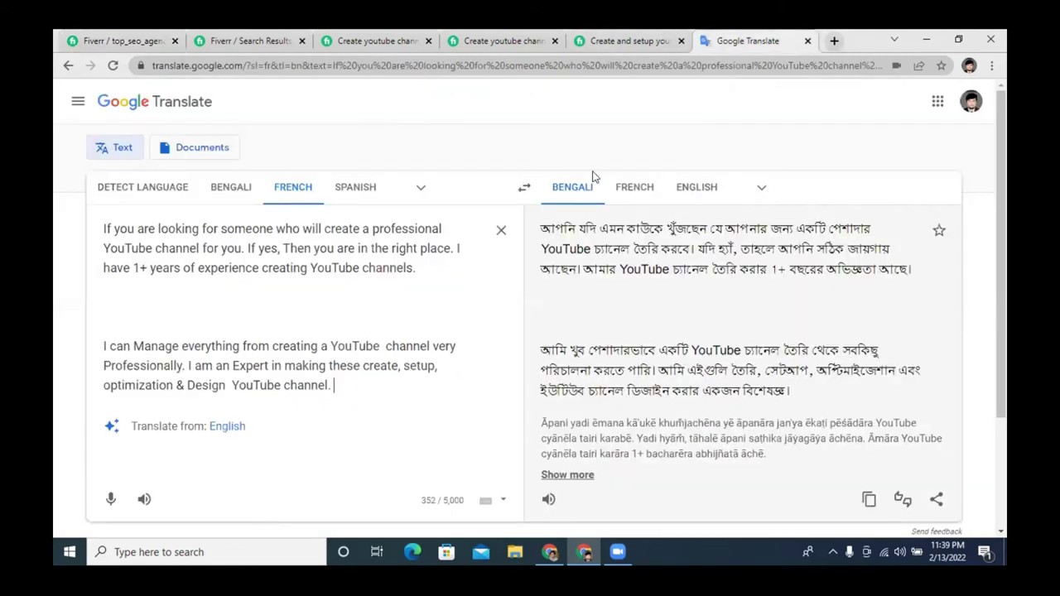
{"action": "left_click", "coordinate": [67, 66]}
{"action": "left_click", "coordinate": [63, 69]}
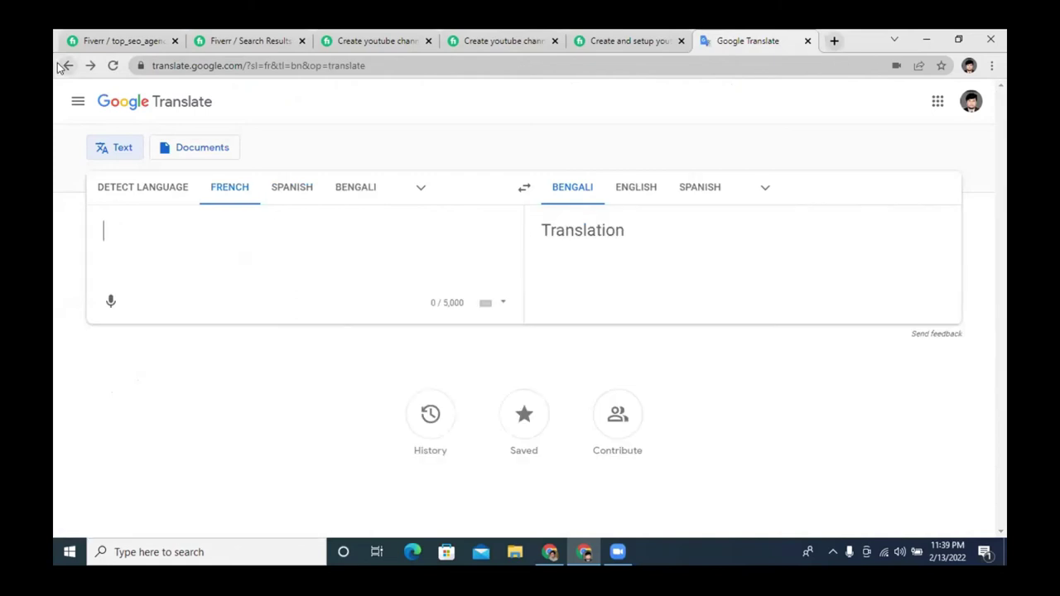
{"action": "left_click", "coordinate": [62, 67]}
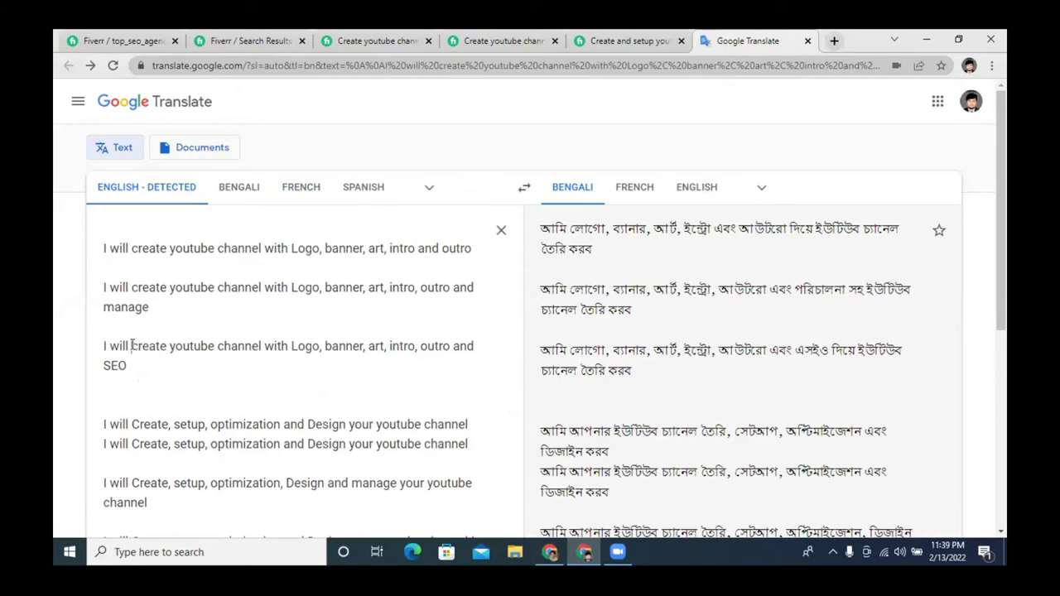
{"action": "left_click_drag", "start_coordinate": [132, 424], "coordinate": [468, 424]}
{"action": "right_click", "coordinate": [469, 424]}
{"action": "left_click", "coordinate": [530, 246]}
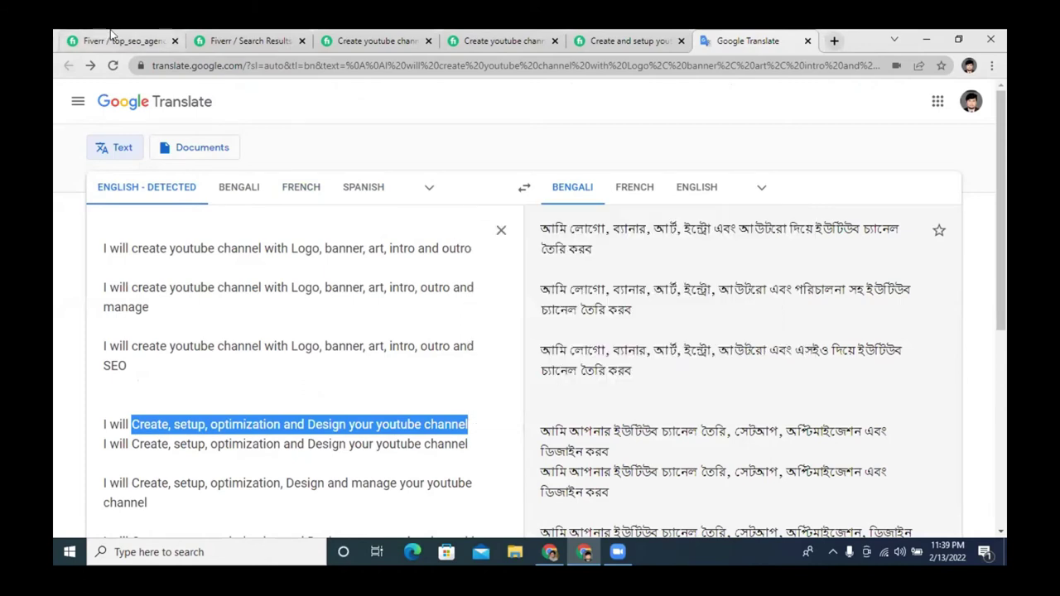
{"action": "left_click", "coordinate": [114, 39]}
{"action": "left_click", "coordinate": [292, 332]}
Step: Paste the service line after 'My services:', correct it to YouTube, and bold the line
{"action": "key", "text": "ctrl+v"}
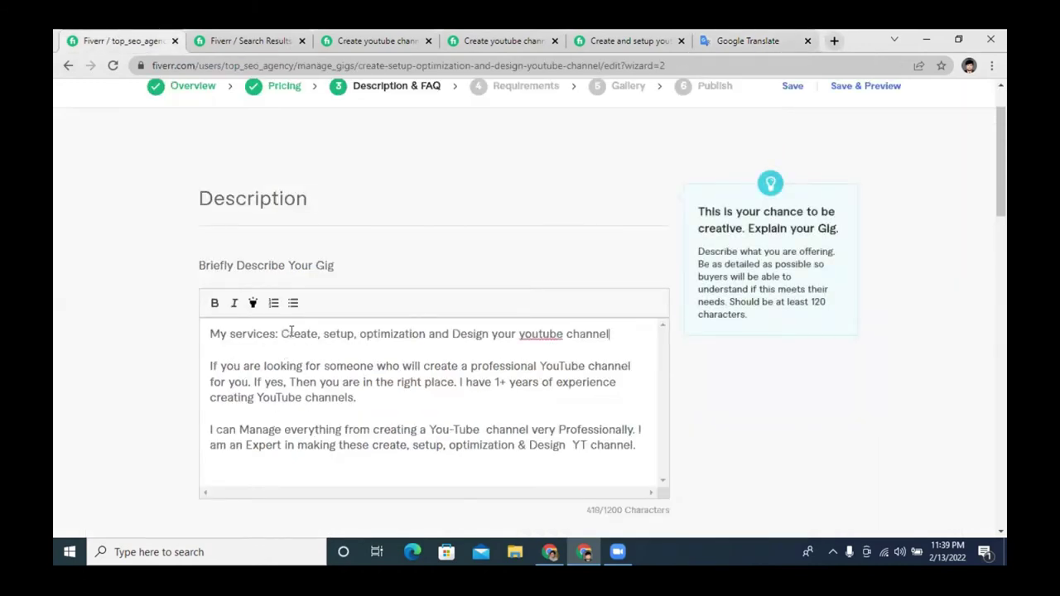
{"action": "right_click", "coordinate": [555, 335]}
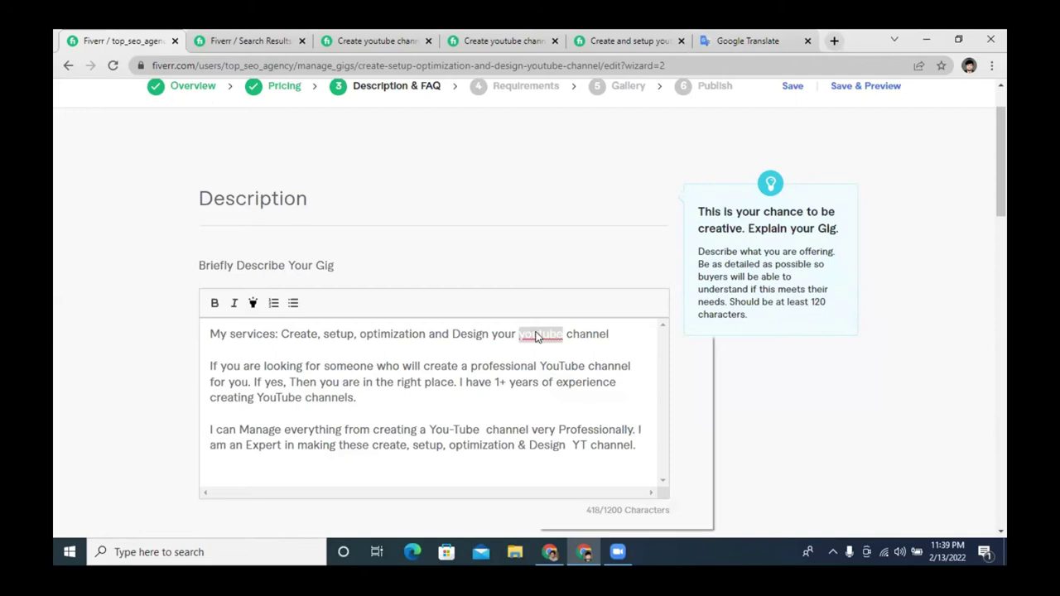
{"action": "left_click", "coordinate": [568, 345]}
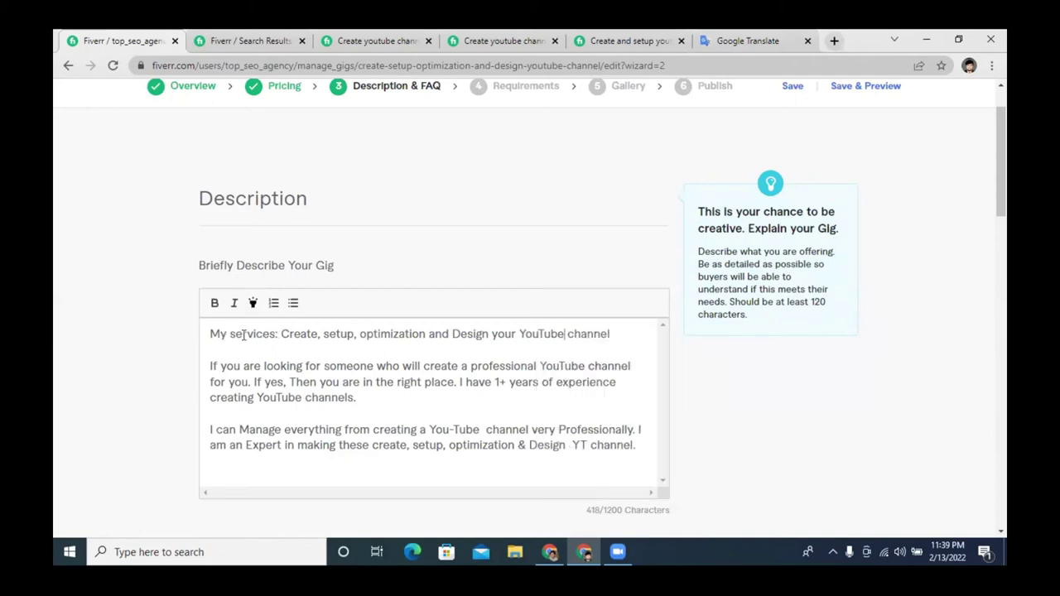
{"action": "left_click_drag", "start_coordinate": [209, 333], "coordinate": [610, 331]}
{"action": "left_click", "coordinate": [214, 304]}
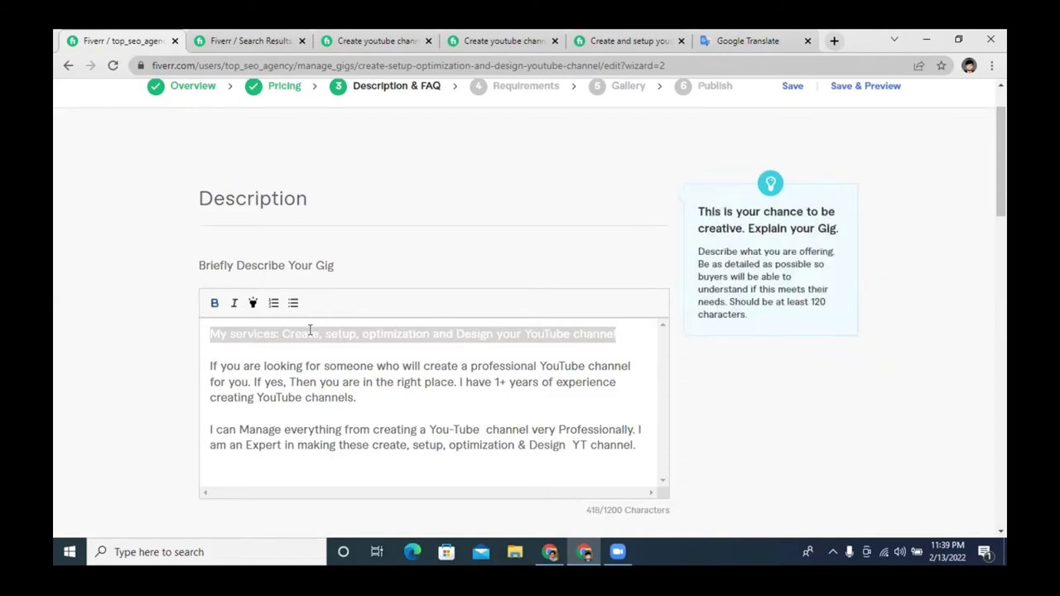
{"action": "left_click", "coordinate": [336, 341]}
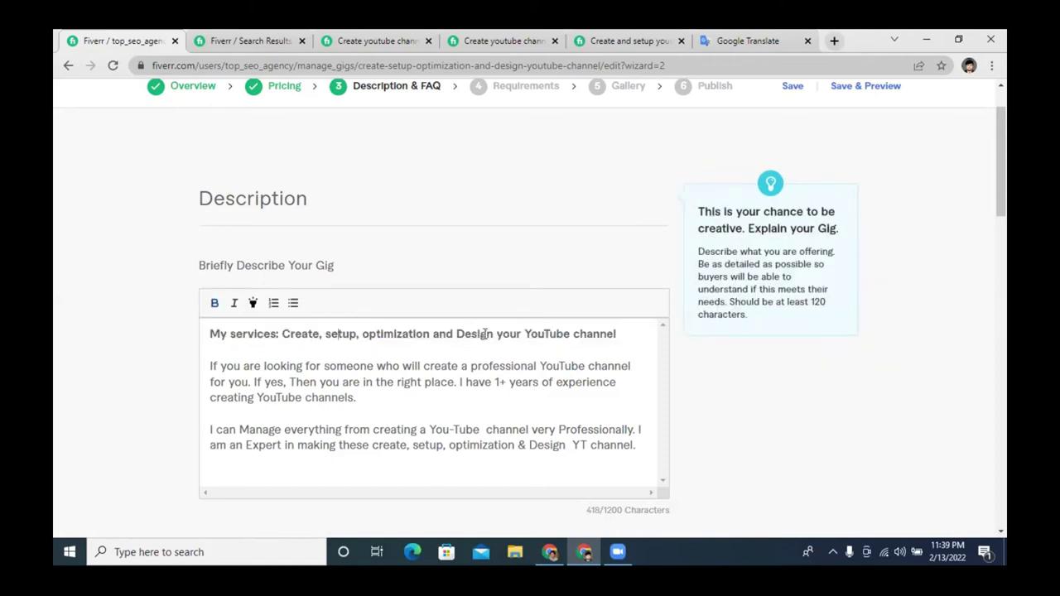
Step: Highlight the whole 'My services' heading line in yellow
{"action": "left_click_drag", "start_coordinate": [280, 331], "coordinate": [209, 333]}
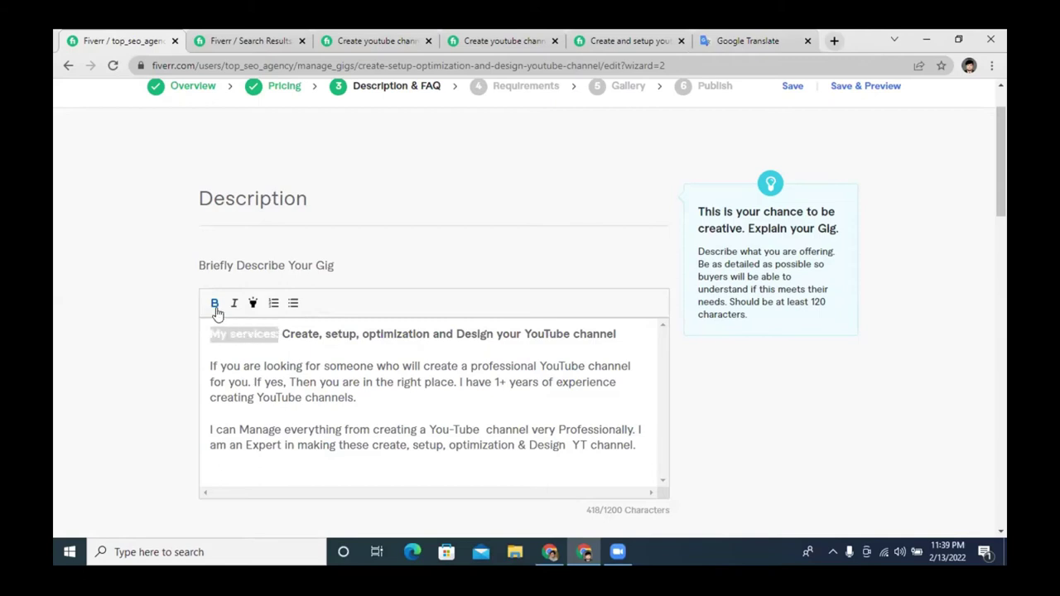
{"action": "left_click", "coordinate": [253, 304]}
{"action": "left_click", "coordinate": [301, 351]}
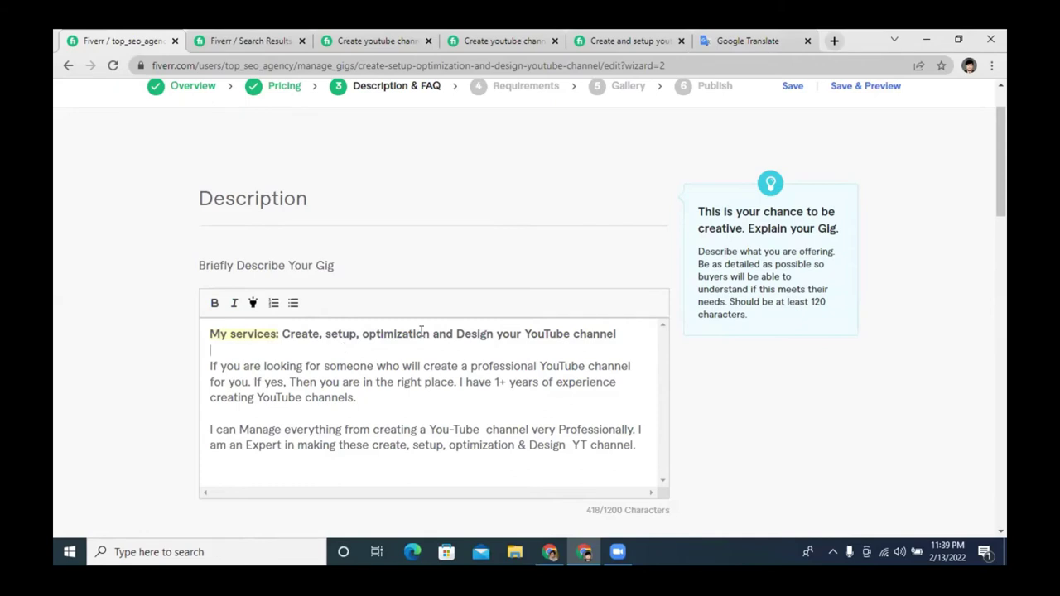
{"action": "left_click_drag", "start_coordinate": [619, 335], "coordinate": [210, 334]}
{"action": "left_click", "coordinate": [253, 304]}
{"action": "left_click", "coordinate": [286, 338]}
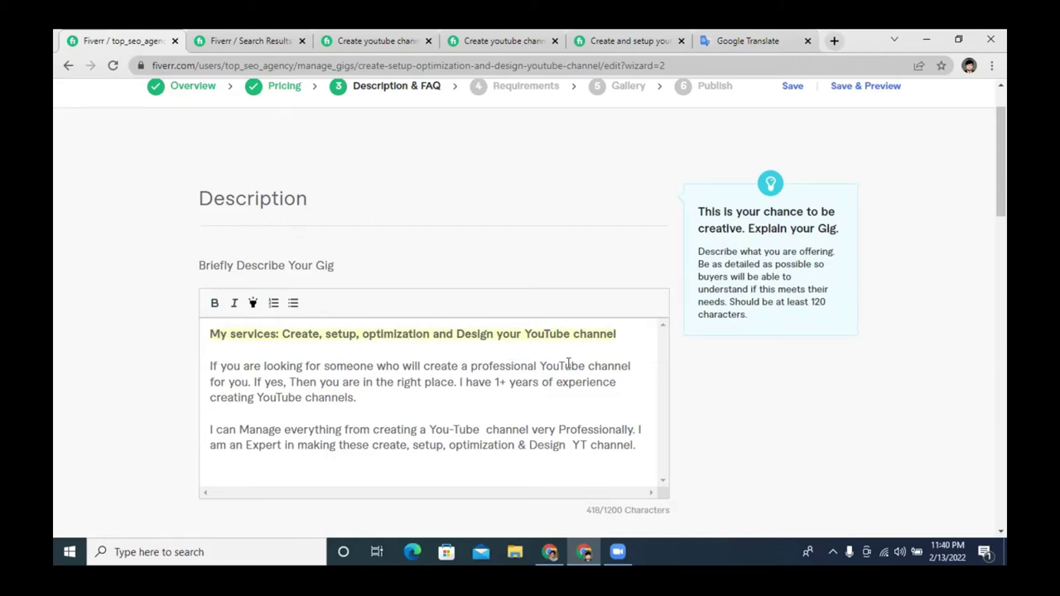
Step: Type the heading 'My Services Include:' on a new line below the description
{"action": "scroll", "coordinate": [566, 372], "scroll_direction": "down", "scroll_amount": 1}
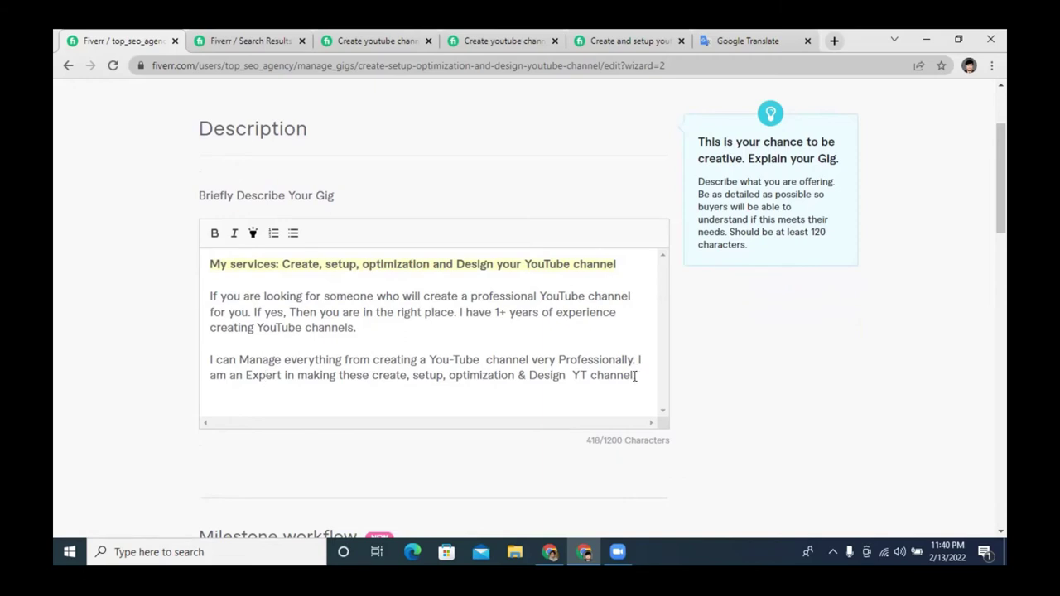
{"action": "key", "text": "Return"}
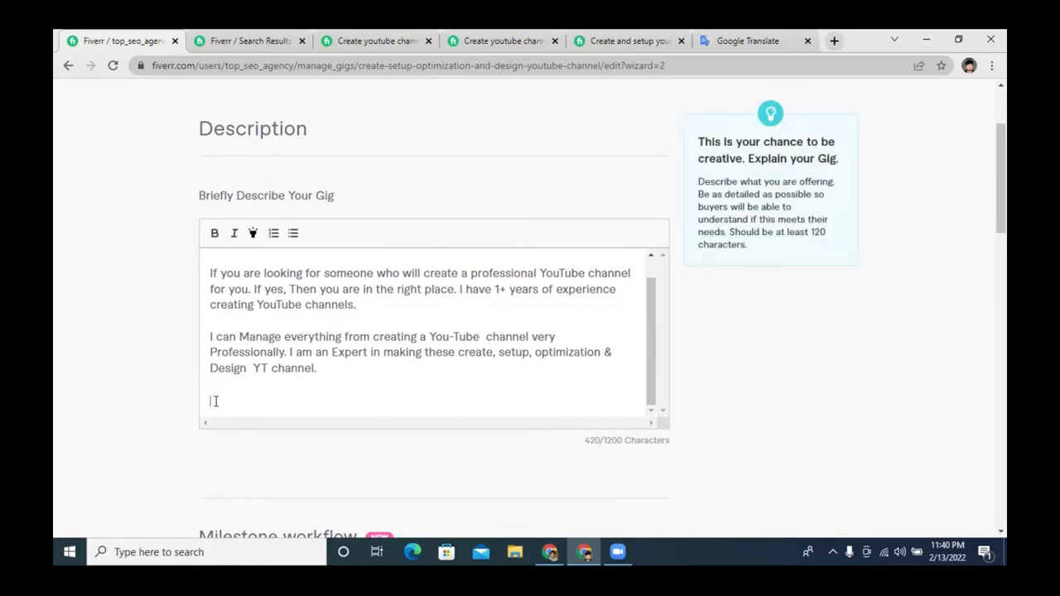
{"action": "type", "text": "My Services Include"}
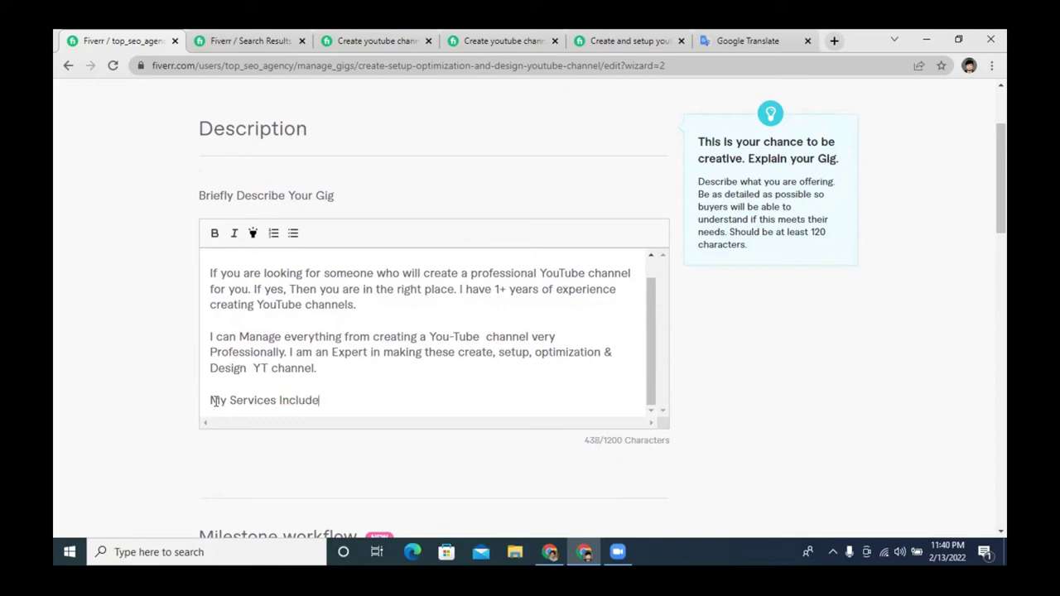
{"action": "type", "text": "s:"}
{"action": "type", "text": ":"}
{"action": "key", "text": "BackSpace"}
{"action": "key", "text": "BackSpace"}
{"action": "type", "text": ":"}
Step: Make the 'My Services Include:' heading bold
{"action": "left_click_drag", "start_coordinate": [323, 400], "coordinate": [211, 400]}
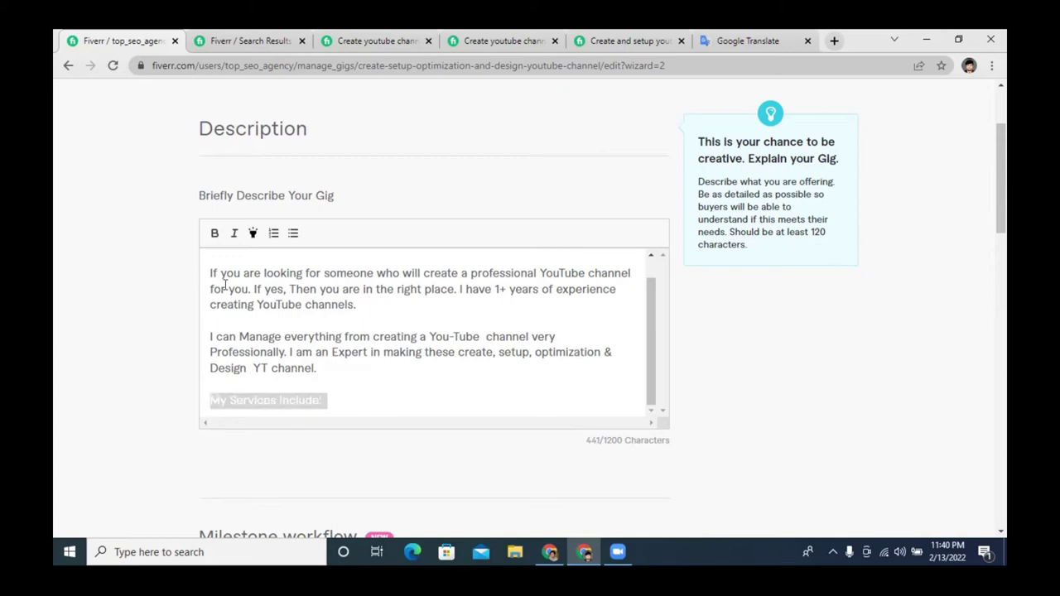
{"action": "left_click", "coordinate": [215, 234]}
{"action": "left_click", "coordinate": [334, 398]}
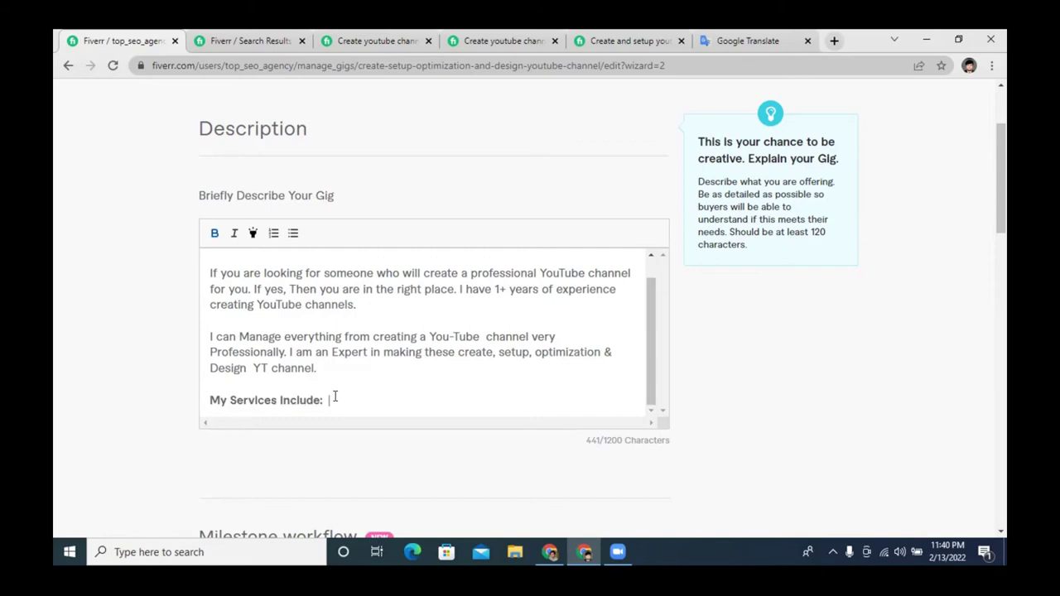
{"action": "left_click_drag", "start_coordinate": [328, 401], "coordinate": [209, 400]}
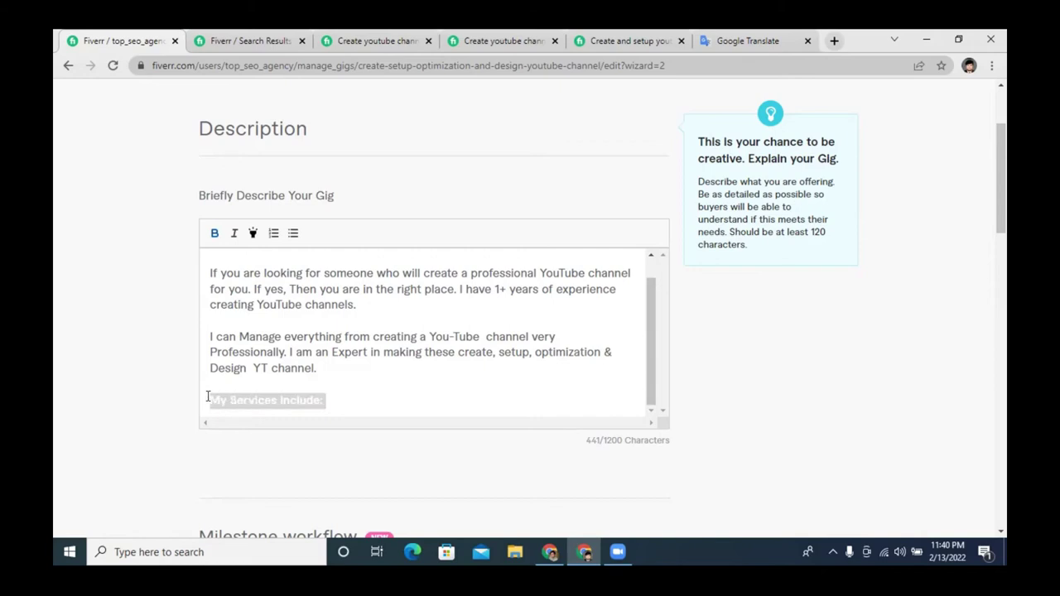
{"action": "left_click", "coordinate": [329, 398]}
Step: Start a bulleted list under the heading and highlight the heading yellow
{"action": "key", "text": "Return"}
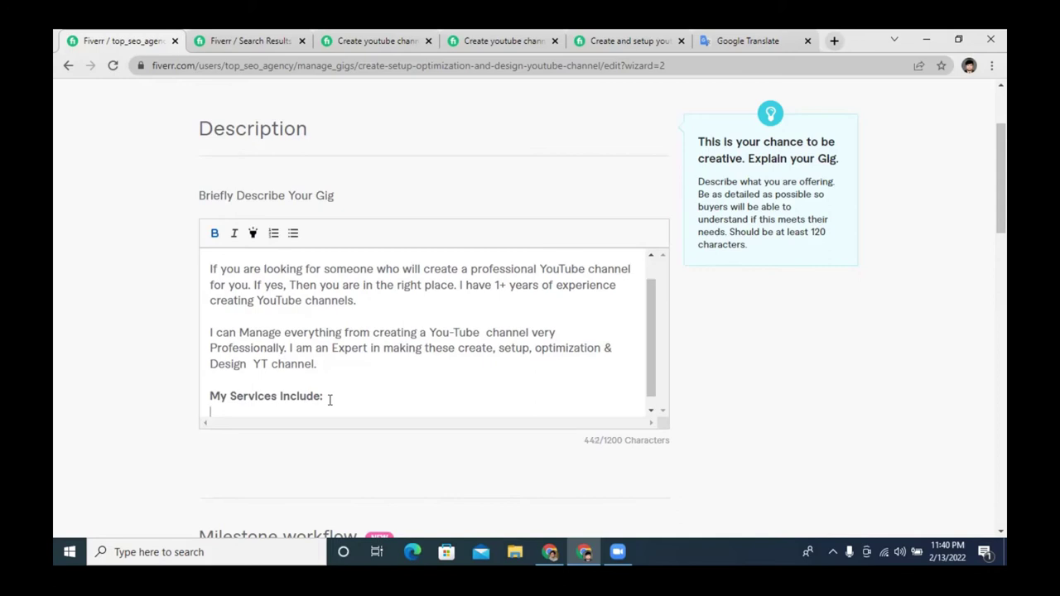
{"action": "left_click", "coordinate": [294, 234]}
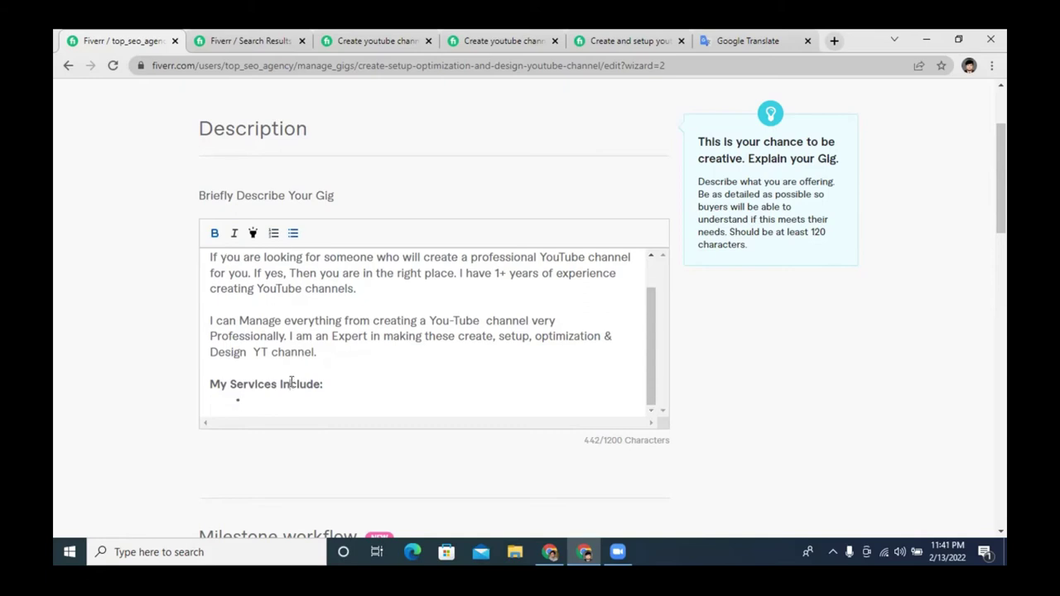
{"action": "left_click_drag", "start_coordinate": [325, 384], "coordinate": [210, 385]}
{"action": "left_click", "coordinate": [253, 233]}
{"action": "left_click", "coordinate": [367, 382]}
Step: Copy 'Professional channel create' from the competitor gig's Services section
{"action": "left_click", "coordinate": [452, 39]}
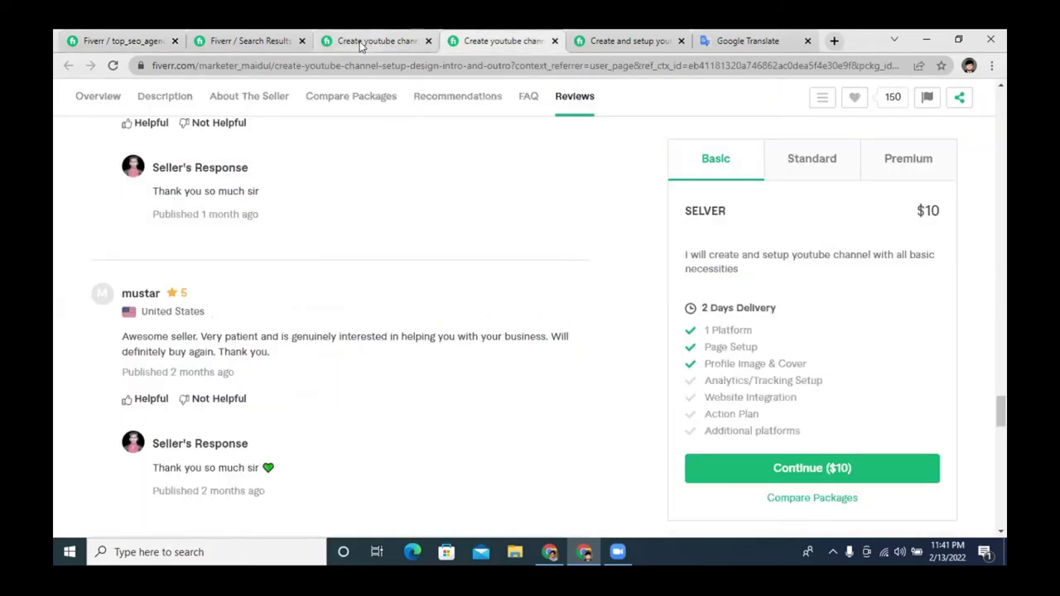
{"action": "scroll", "coordinate": [393, 263], "scroll_direction": "up", "scroll_amount": 15}
{"action": "scroll", "coordinate": [393, 277], "scroll_direction": "up", "scroll_amount": 10}
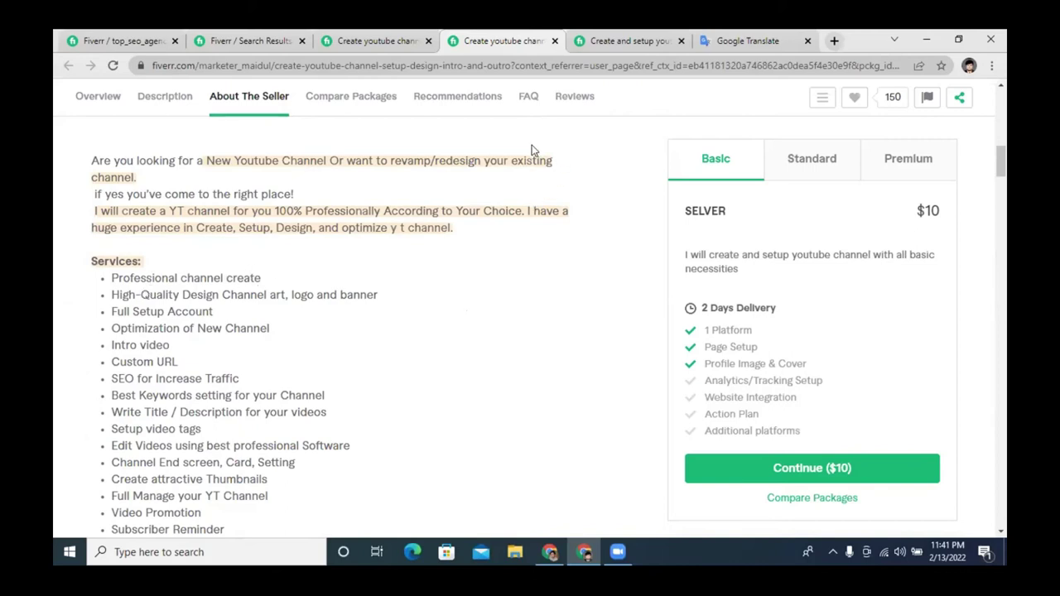
{"action": "left_click_drag", "start_coordinate": [113, 273], "coordinate": [303, 276]}
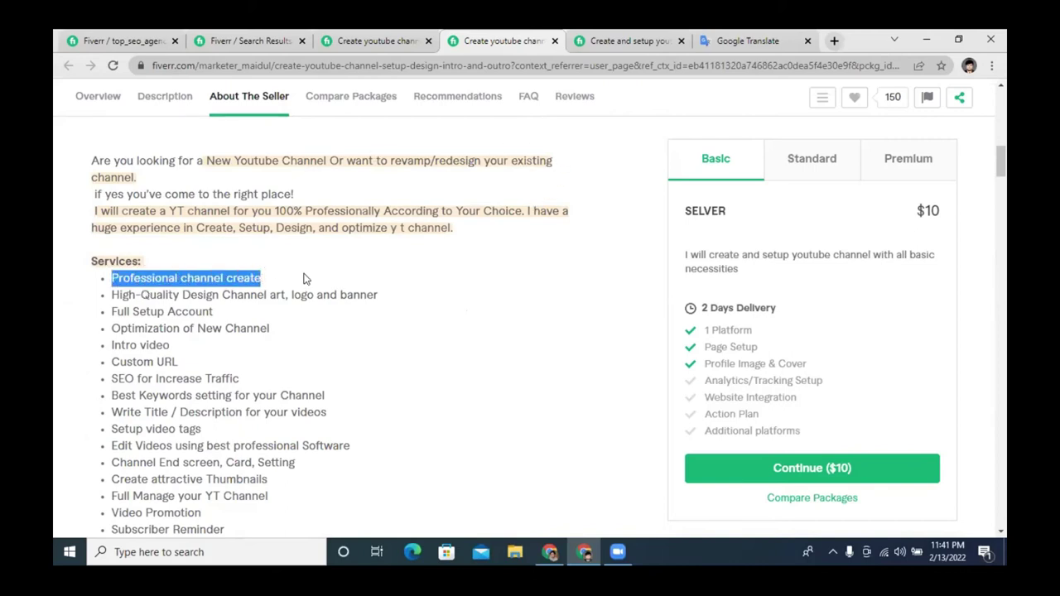
{"action": "right_click", "coordinate": [214, 280]}
{"action": "left_click", "coordinate": [290, 292]}
Step: Search 'online notepad' in a new tab and open RapidTables Online Notepad
{"action": "left_click", "coordinate": [835, 41]}
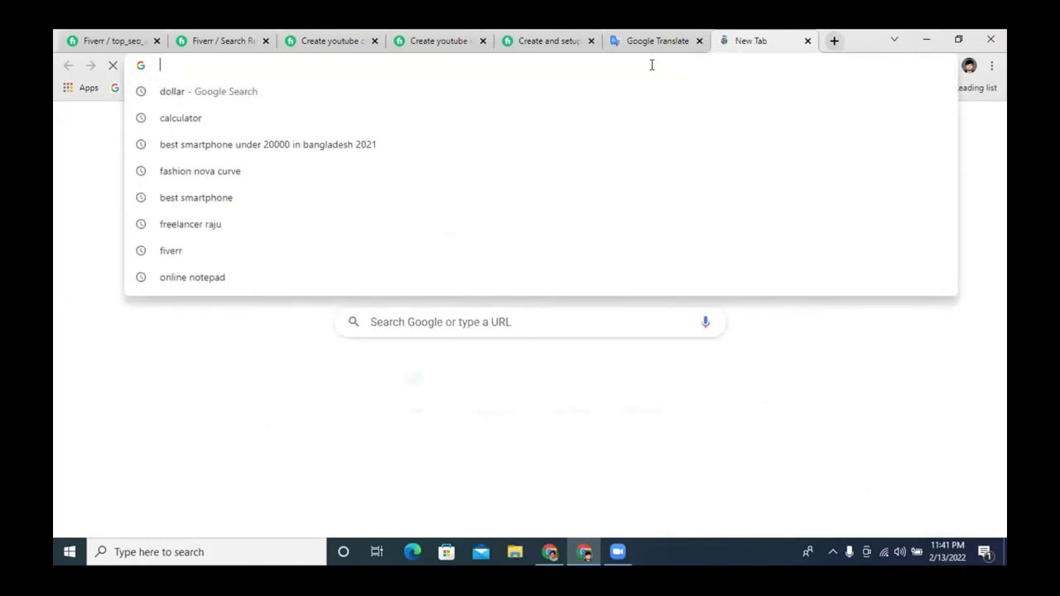
{"action": "type", "text": "online"}
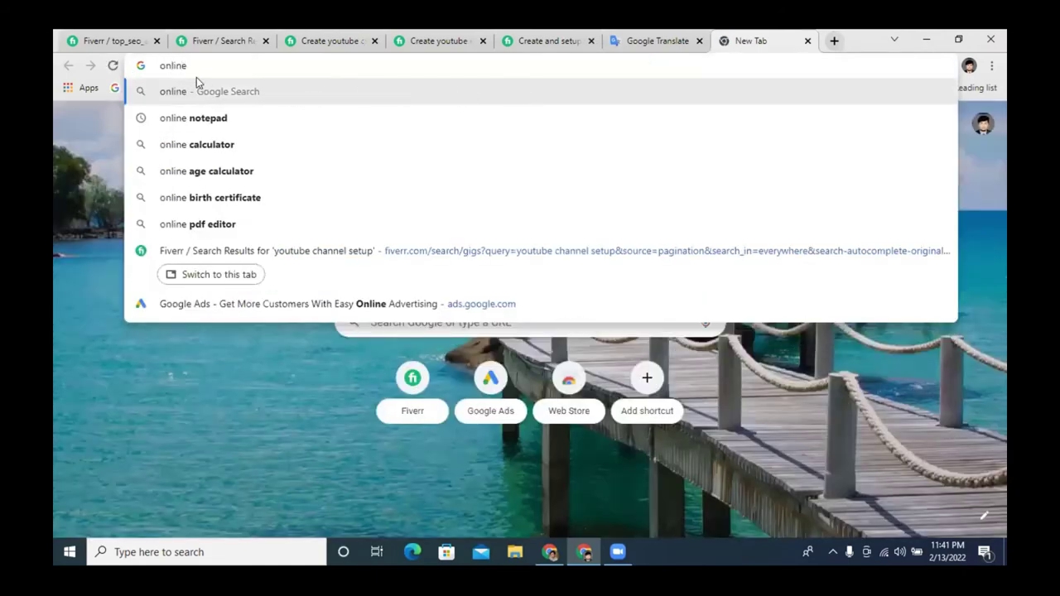
{"action": "left_click", "coordinate": [209, 118]}
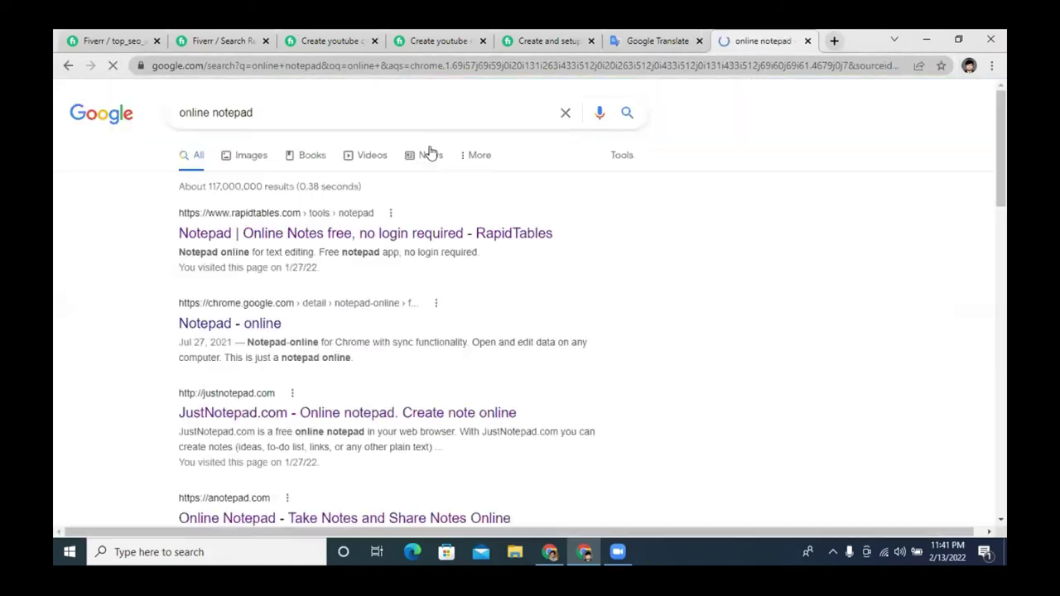
{"action": "left_click", "coordinate": [531, 234]}
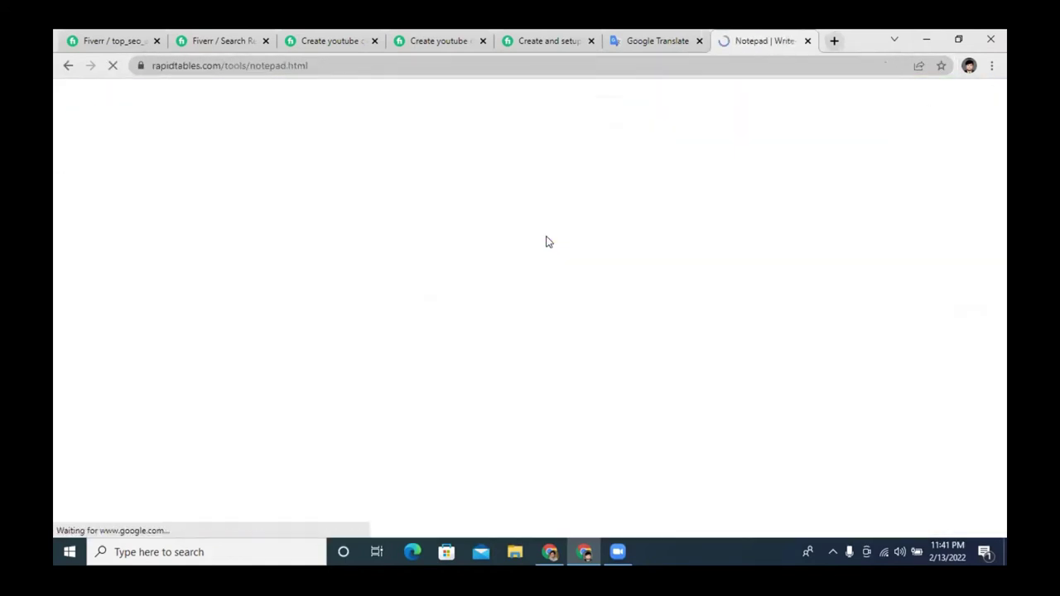
{"action": "left_click", "coordinate": [663, 346]}
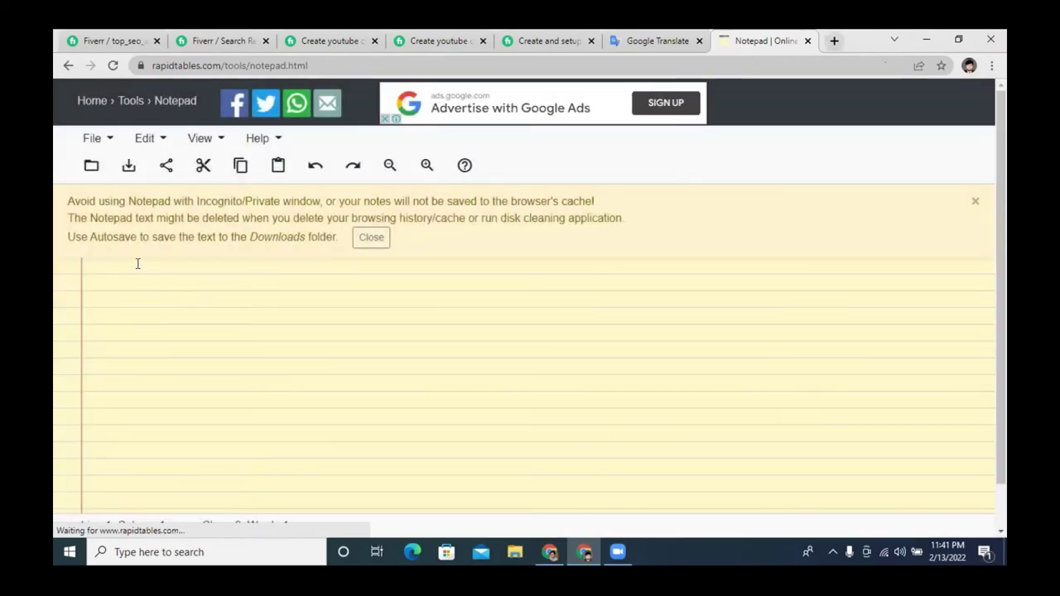
Step: Paste 'Professional channel create' into the notepad and cut it back out as plain text
{"action": "right_click", "coordinate": [186, 358]}
{"action": "left_click", "coordinate": [191, 378]}
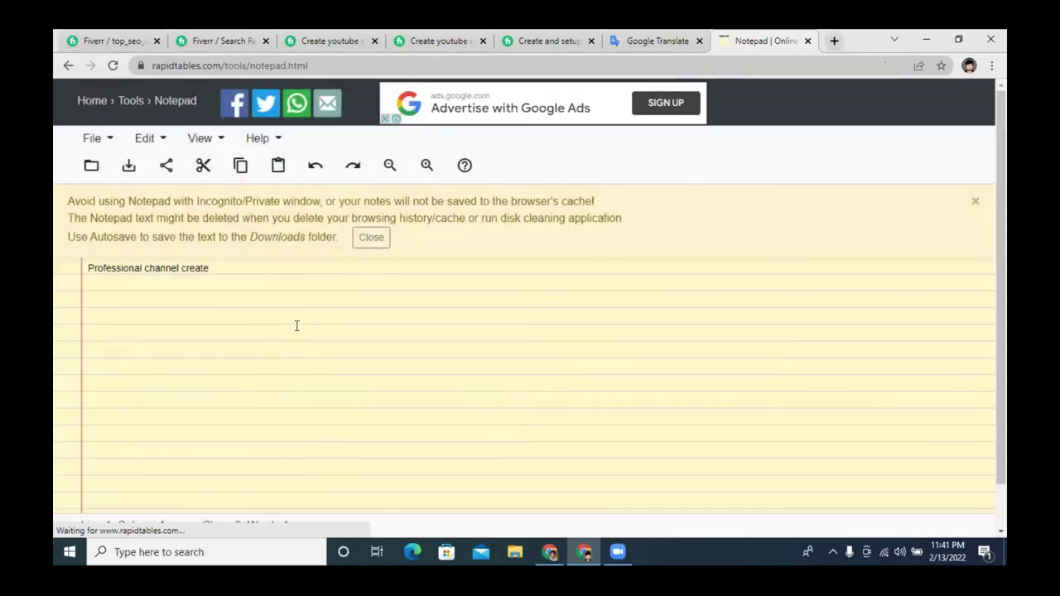
{"action": "triple_click", "coordinate": [171, 267]}
{"action": "right_click", "coordinate": [169, 267]}
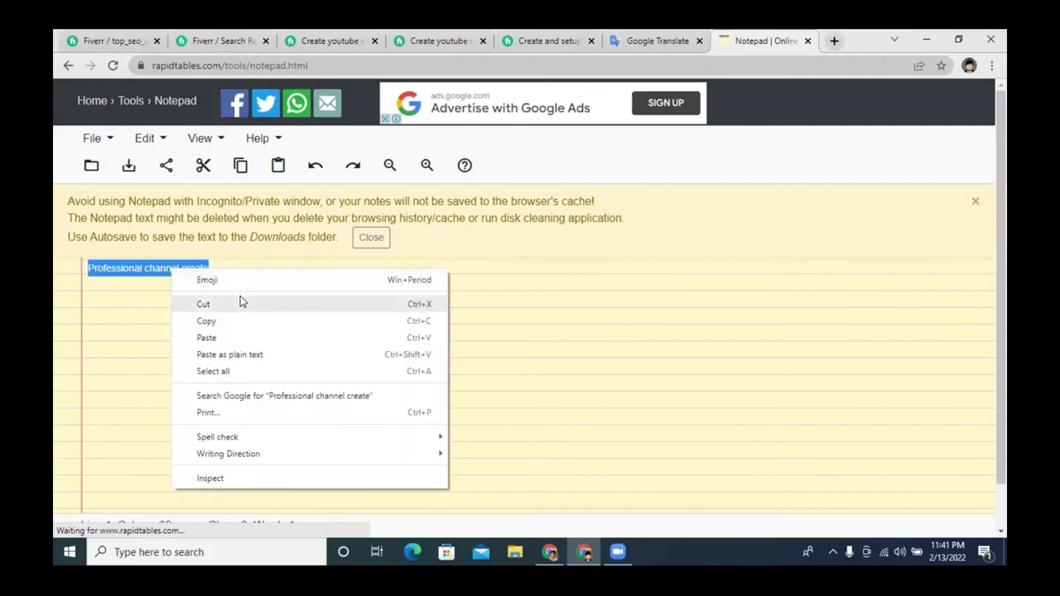
{"action": "left_click", "coordinate": [240, 295]}
{"action": "left_click", "coordinate": [114, 39]}
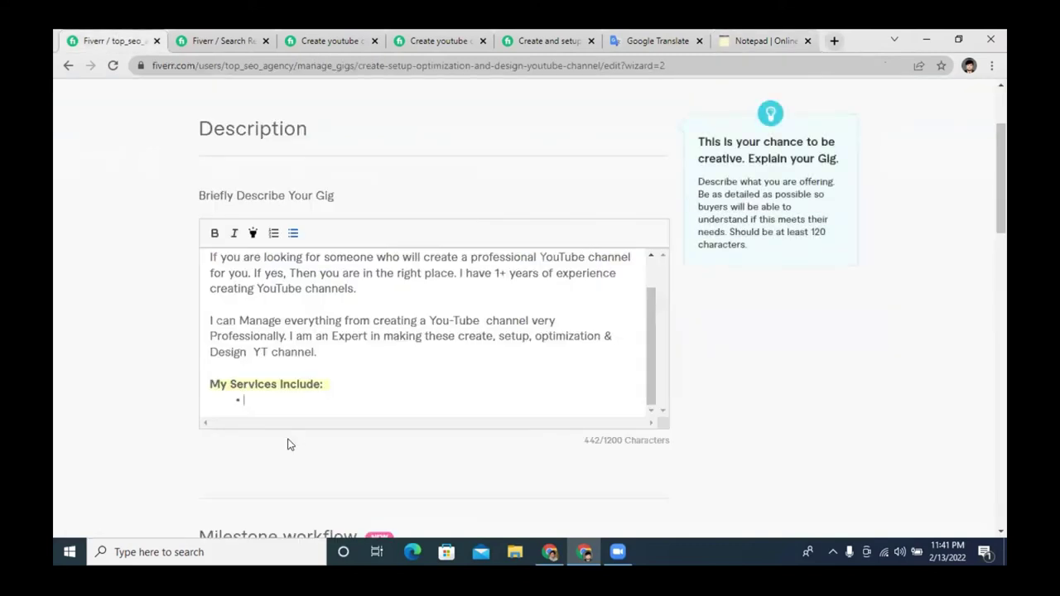
Step: Paste 'Professional channel create' as the first bullet and view the 'Create and setup' competitor gig
{"action": "key", "text": "ctrl+v"}
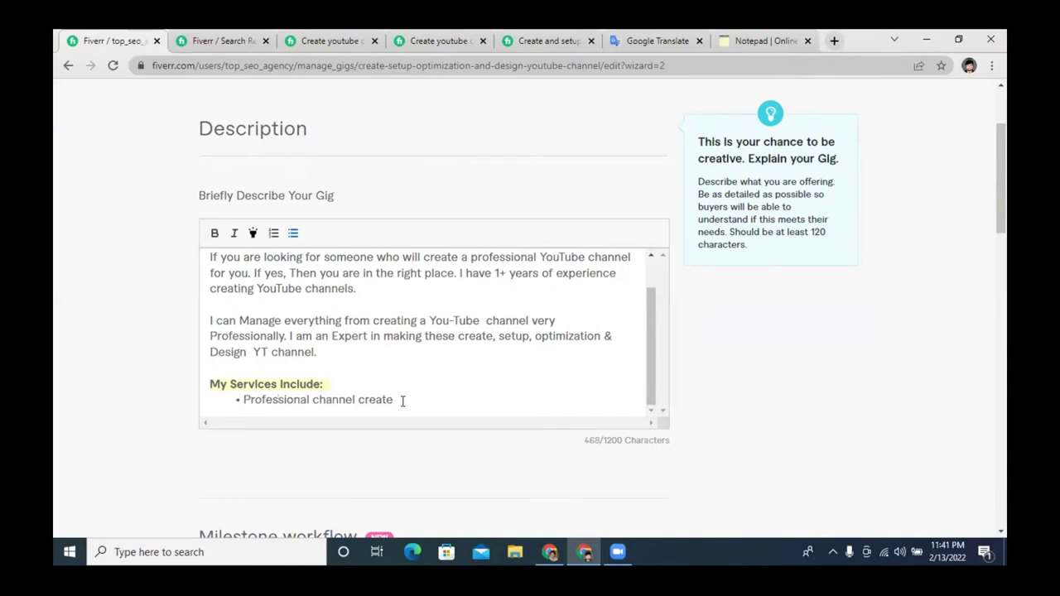
{"action": "left_click", "coordinate": [439, 41]}
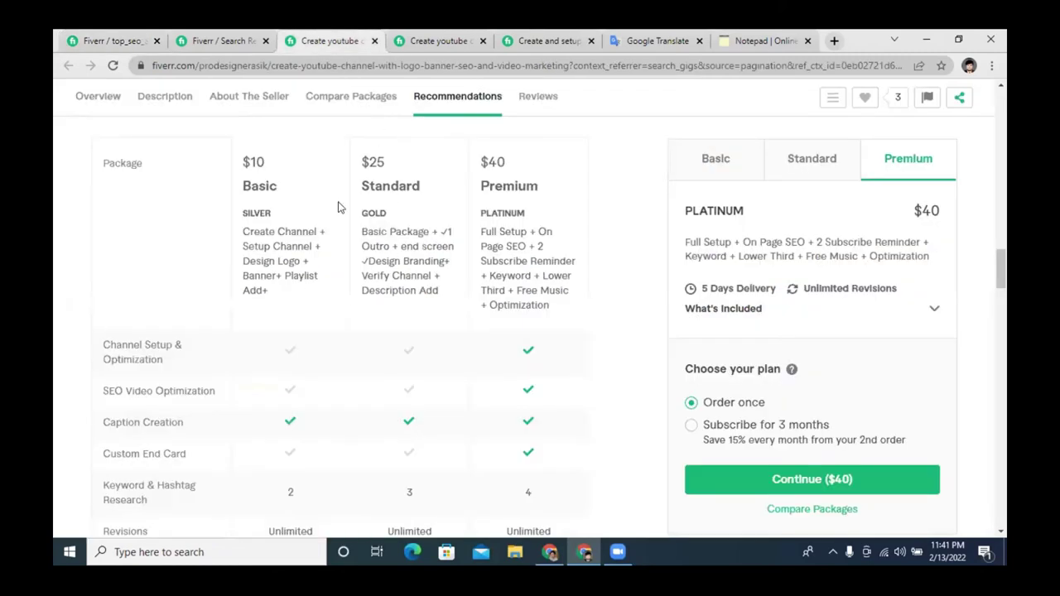
{"action": "left_click", "coordinate": [488, 31]}
{"action": "key", "text": "ctrl+2"}
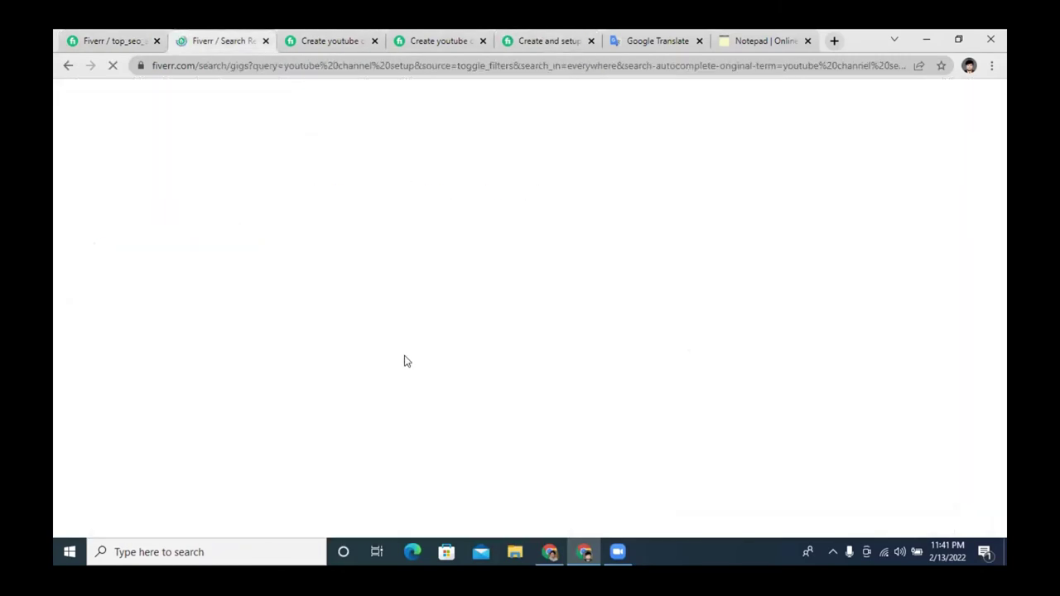
{"action": "left_click", "coordinate": [550, 40]}
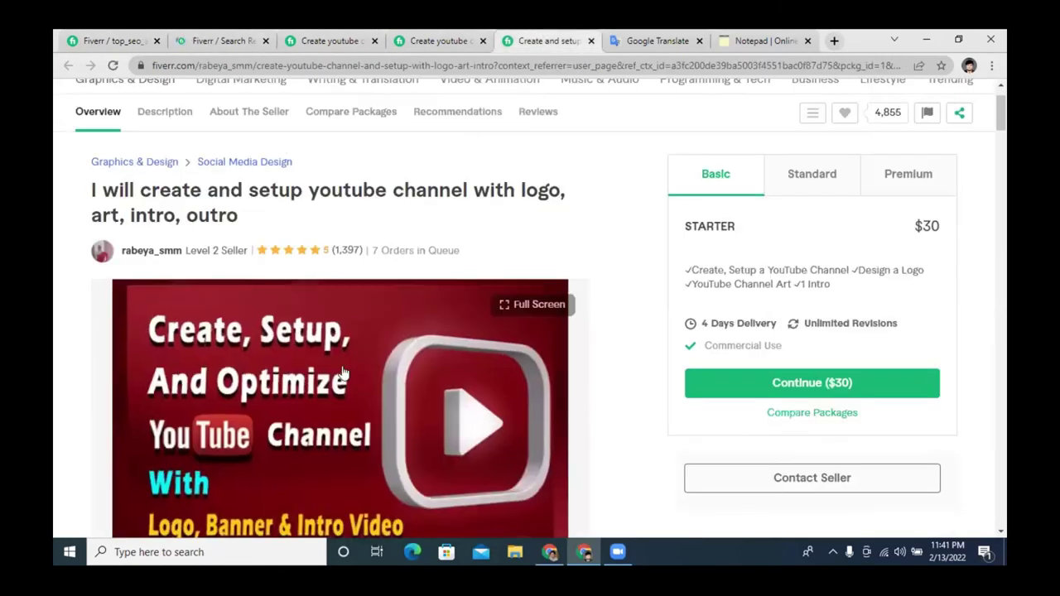
{"action": "scroll", "coordinate": [344, 372], "scroll_direction": "down", "scroll_amount": 5}
{"action": "scroll", "coordinate": [344, 372], "scroll_direction": "down", "scroll_amount": 2}
Step: Revisit the competitor's Services list and the notepad, reselecting the 'Professional channel create' line
{"action": "left_click", "coordinate": [439, 41]}
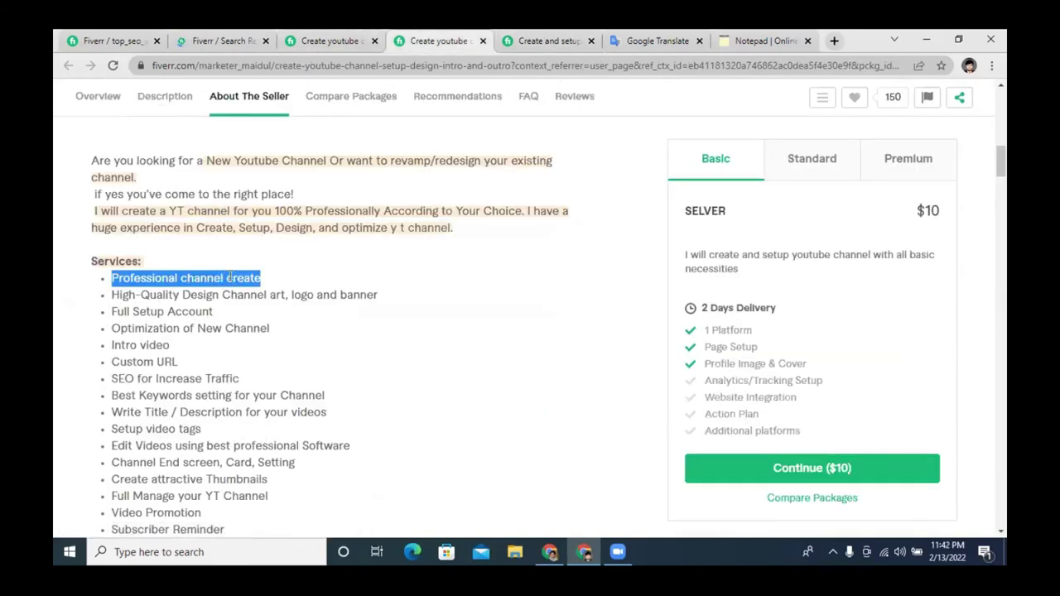
{"action": "right_click", "coordinate": [230, 278]}
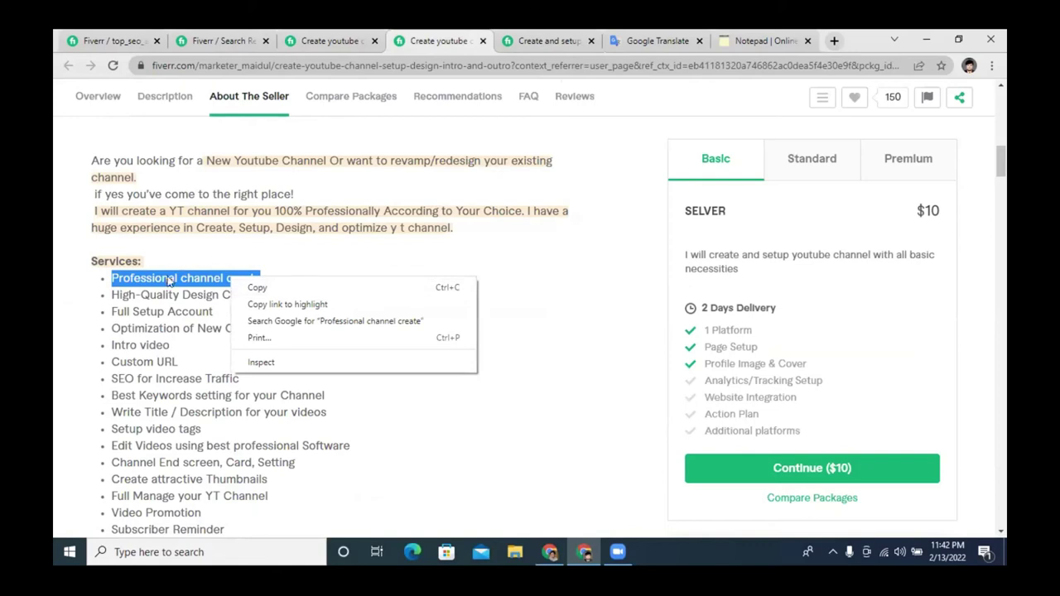
{"action": "left_click", "coordinate": [206, 263]}
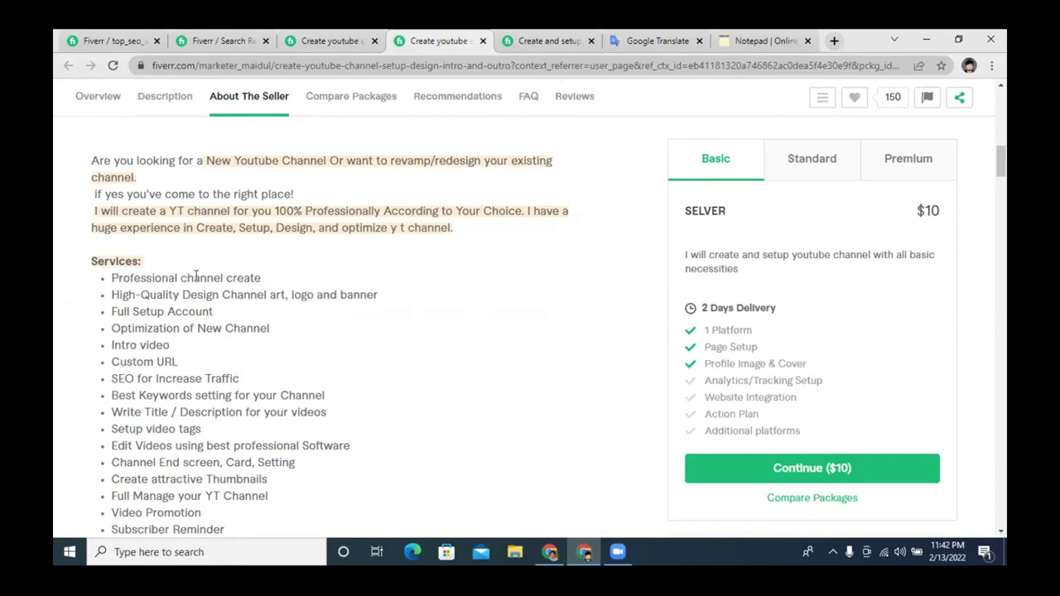
{"action": "double_click", "coordinate": [196, 278]}
{"action": "left_click", "coordinate": [197, 278]}
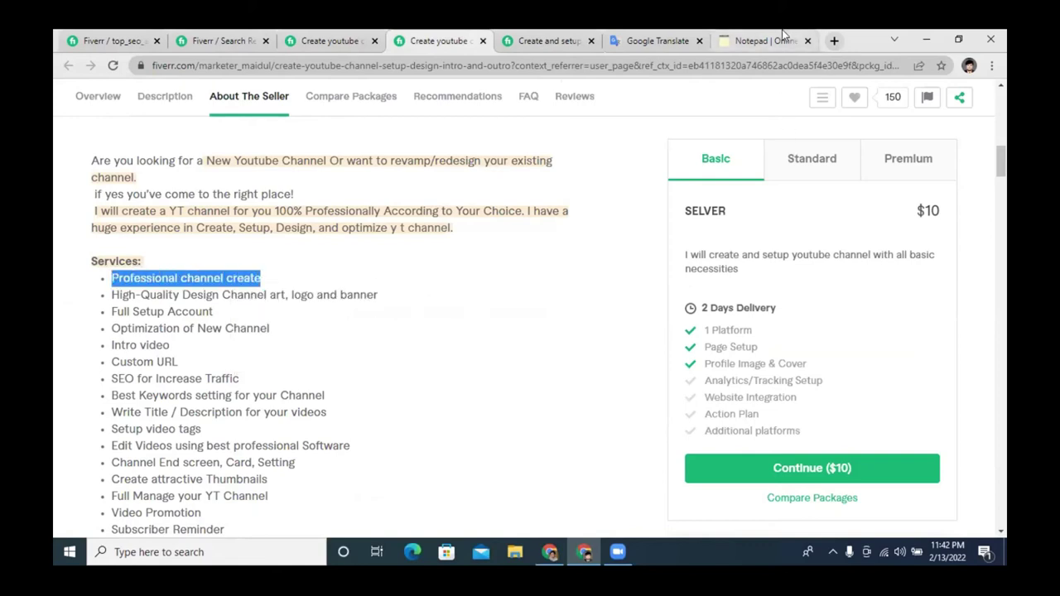
{"action": "left_click", "coordinate": [757, 40]}
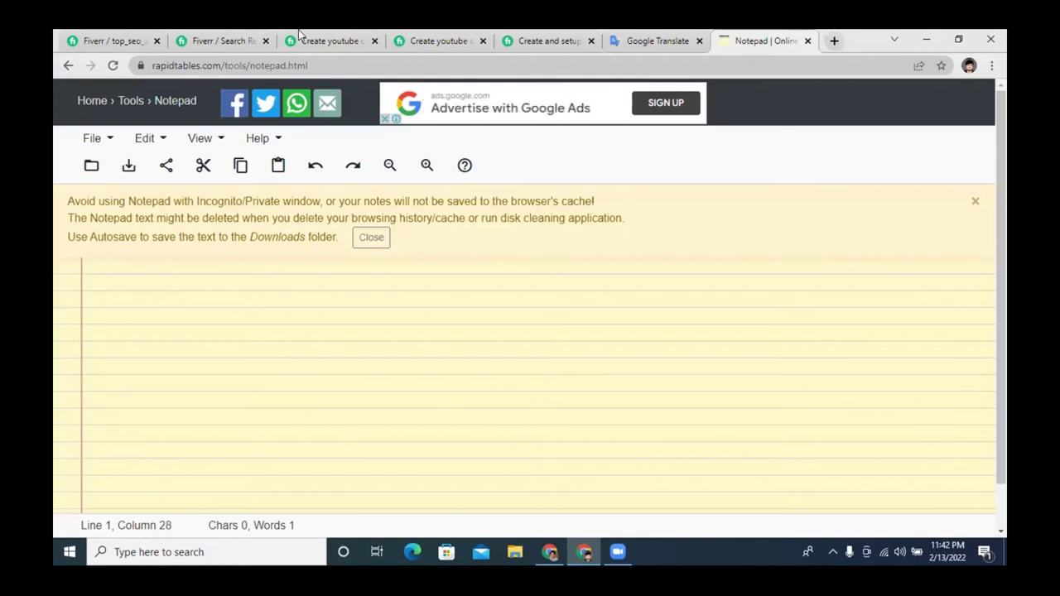
{"action": "left_click", "coordinate": [217, 41]}
{"action": "left_click", "coordinate": [328, 41]}
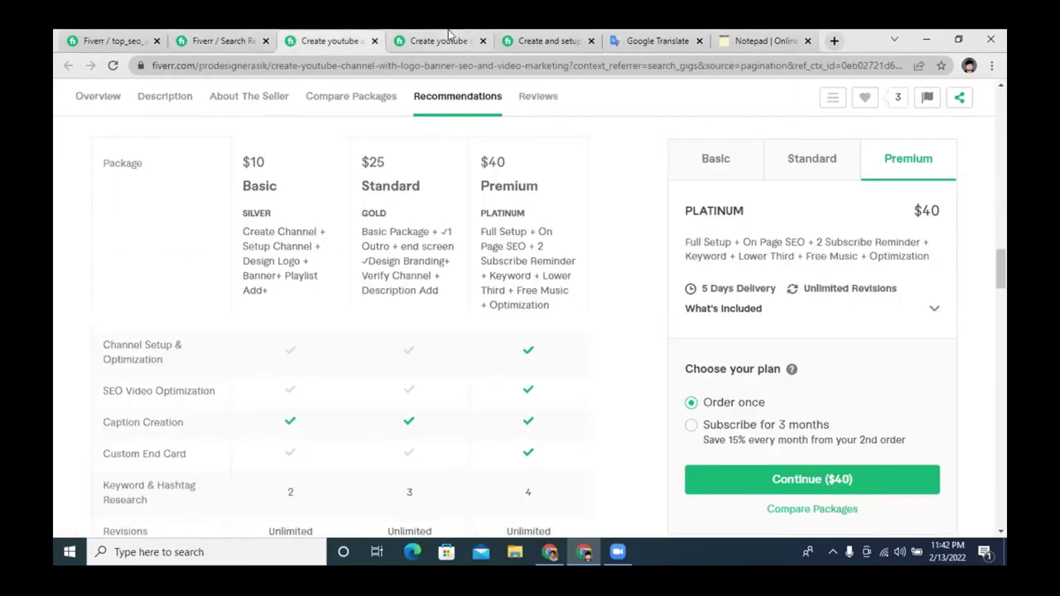
{"action": "left_click", "coordinate": [437, 41]}
{"action": "left_click", "coordinate": [369, 281]}
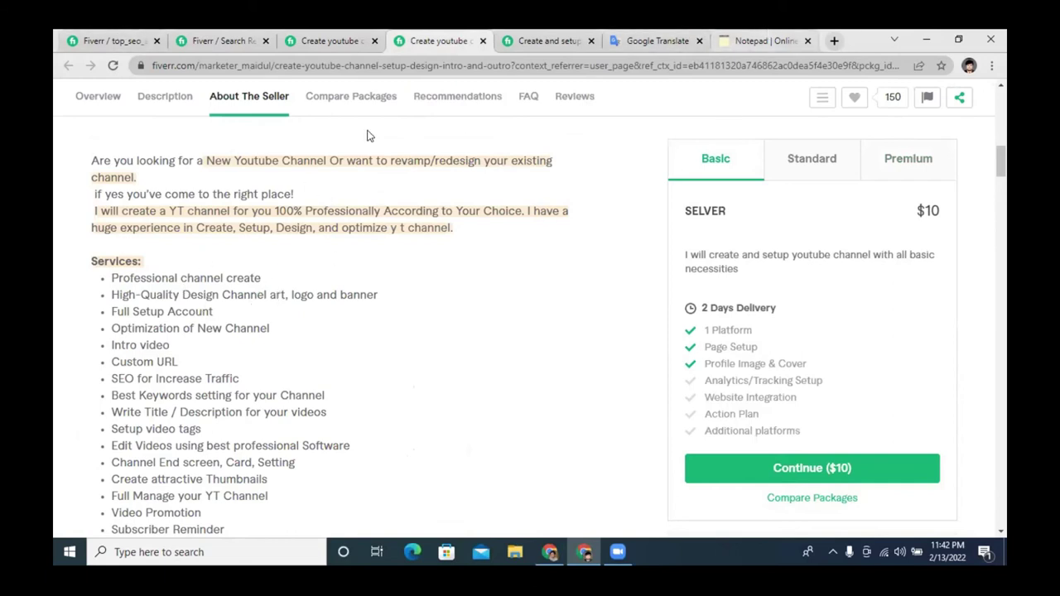
Step: Add an empty second bullet below 'Professional channel create'
{"action": "left_click", "coordinate": [133, 34]}
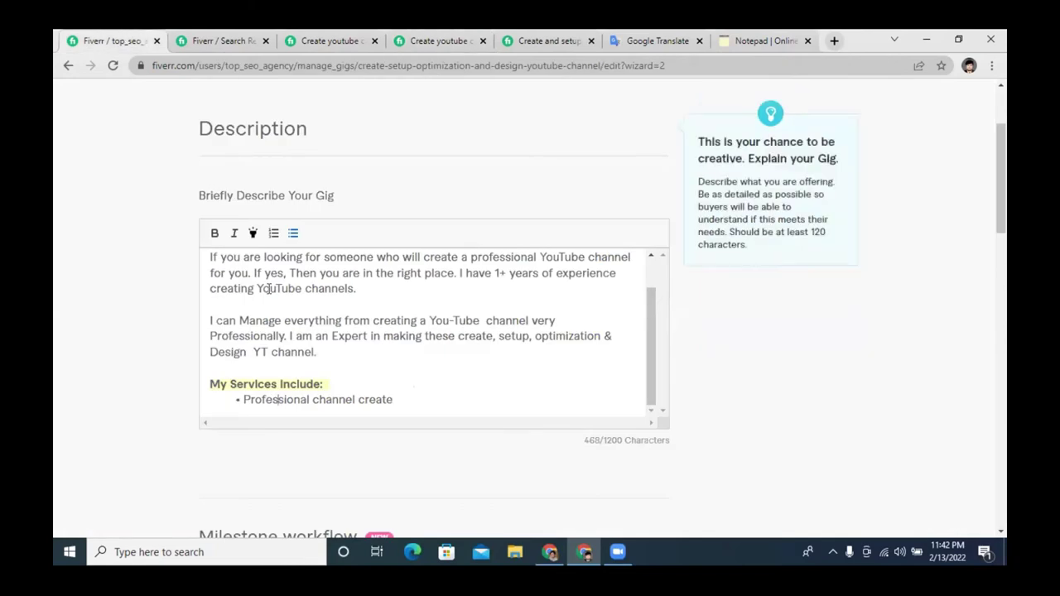
{"action": "left_click", "coordinate": [401, 403]}
{"action": "key", "text": "Return"}
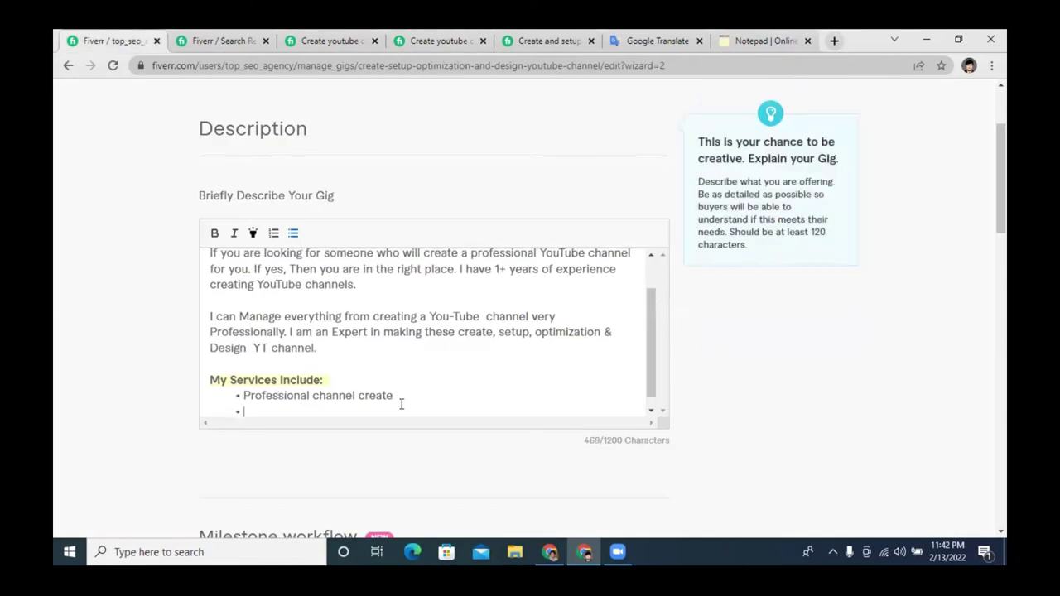
{"action": "left_click", "coordinate": [419, 40]}
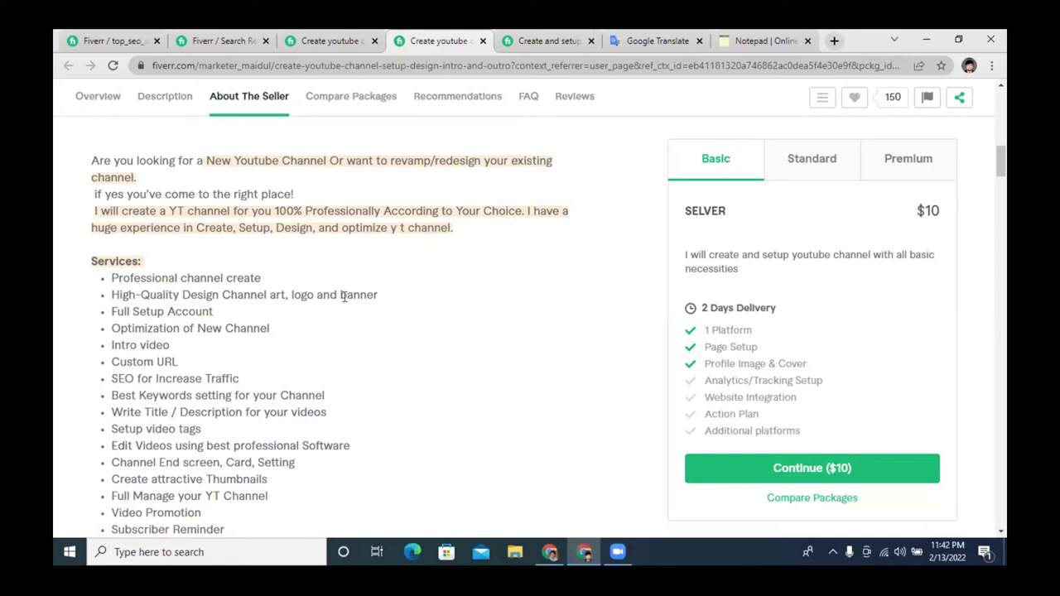
Step: Copy 'High-Quality Design Channel art, logo and banner' into the online notepad
{"action": "left_click_drag", "start_coordinate": [379, 296], "coordinate": [111, 295]}
{"action": "right_click", "coordinate": [348, 300]}
{"action": "left_click", "coordinate": [402, 308]}
{"action": "left_click", "coordinate": [655, 40]}
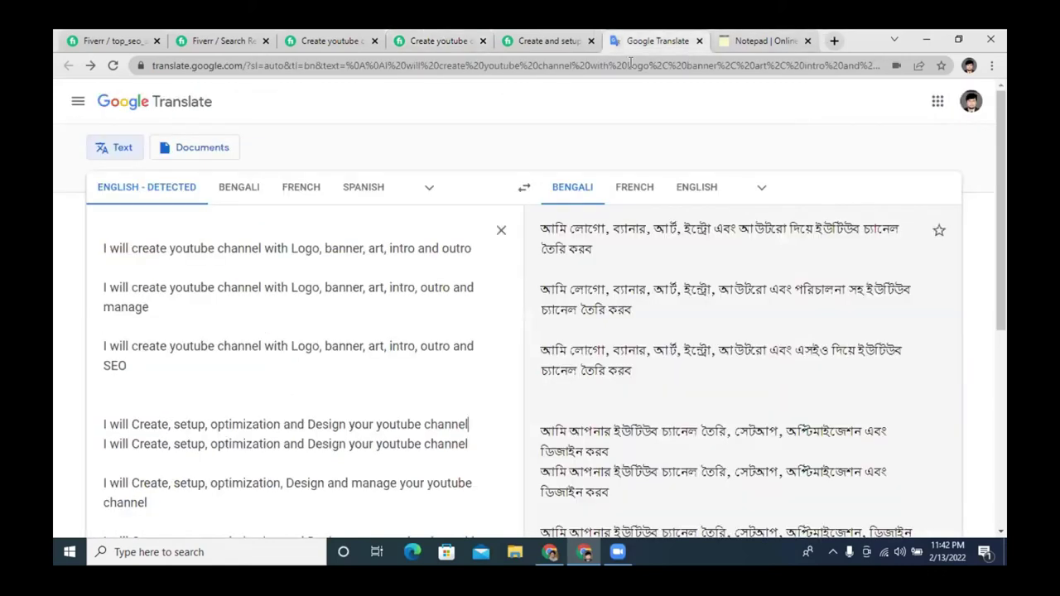
{"action": "left_click", "coordinate": [749, 41]}
{"action": "right_click", "coordinate": [241, 279]}
{"action": "left_click", "coordinate": [274, 387]}
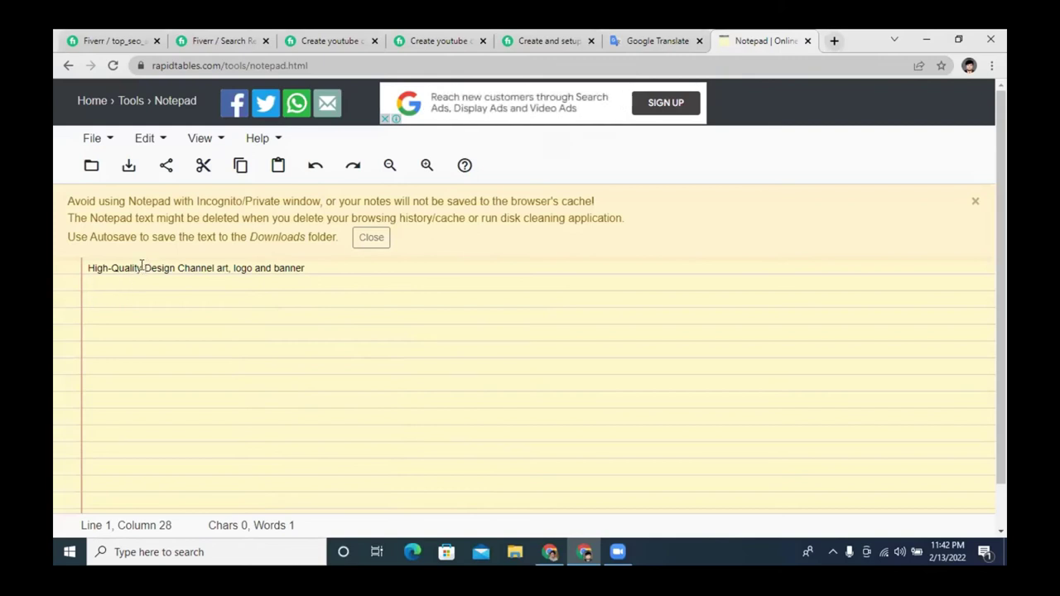
Step: Reword the line to 'Design Channel logo, art and banner'
{"action": "left_click_drag", "start_coordinate": [141, 266], "coordinate": [59, 265]}
{"action": "key", "text": "BackSpace"}
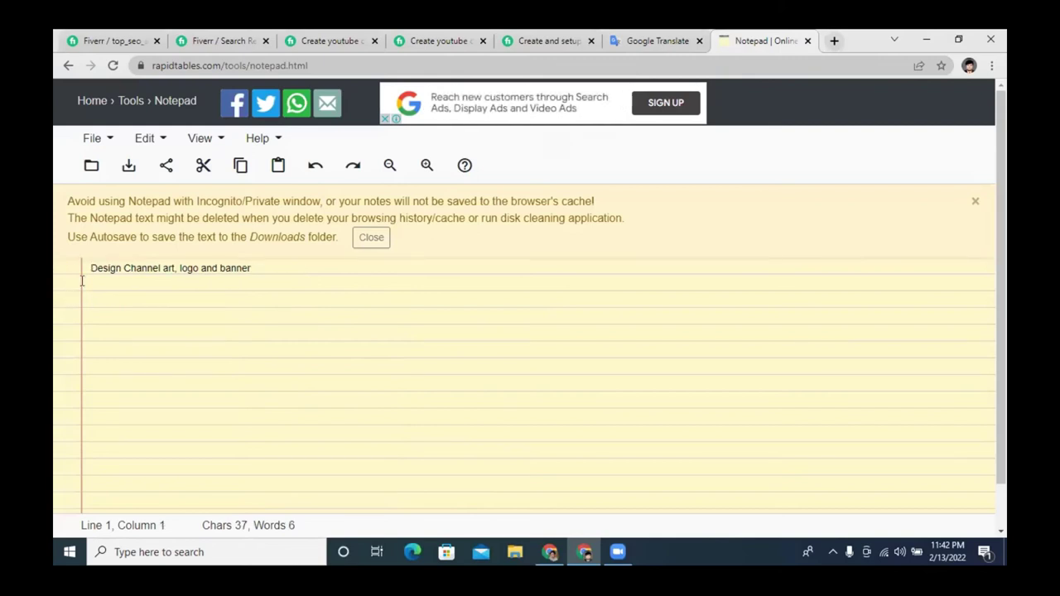
{"action": "double_click", "coordinate": [188, 269]}
{"action": "right_click", "coordinate": [187, 271]}
{"action": "left_click", "coordinate": [218, 306]}
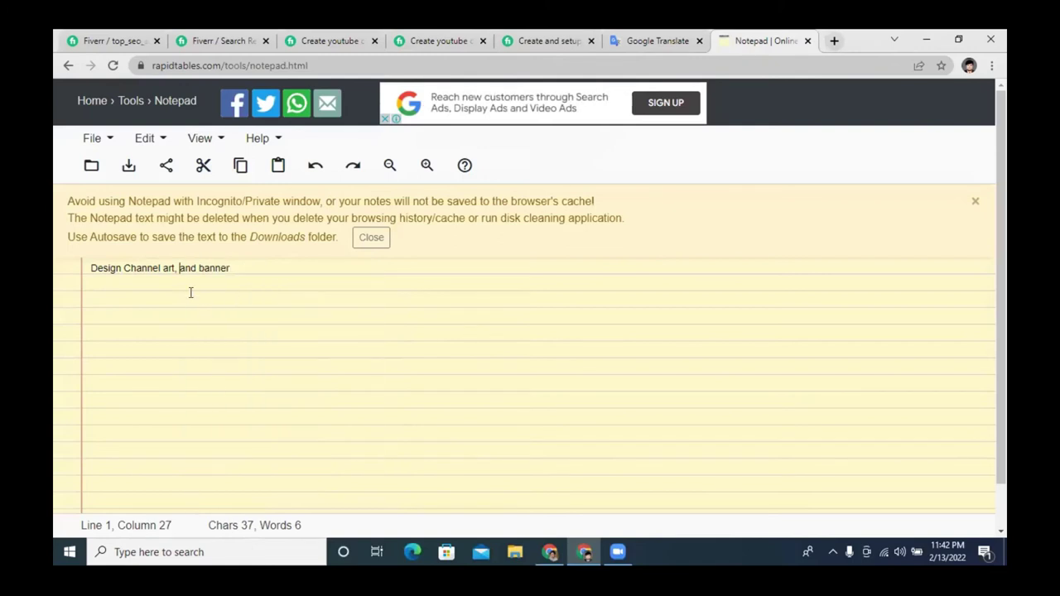
{"action": "key", "text": "BackSpace"}
{"action": "key", "text": "BackSpace"}
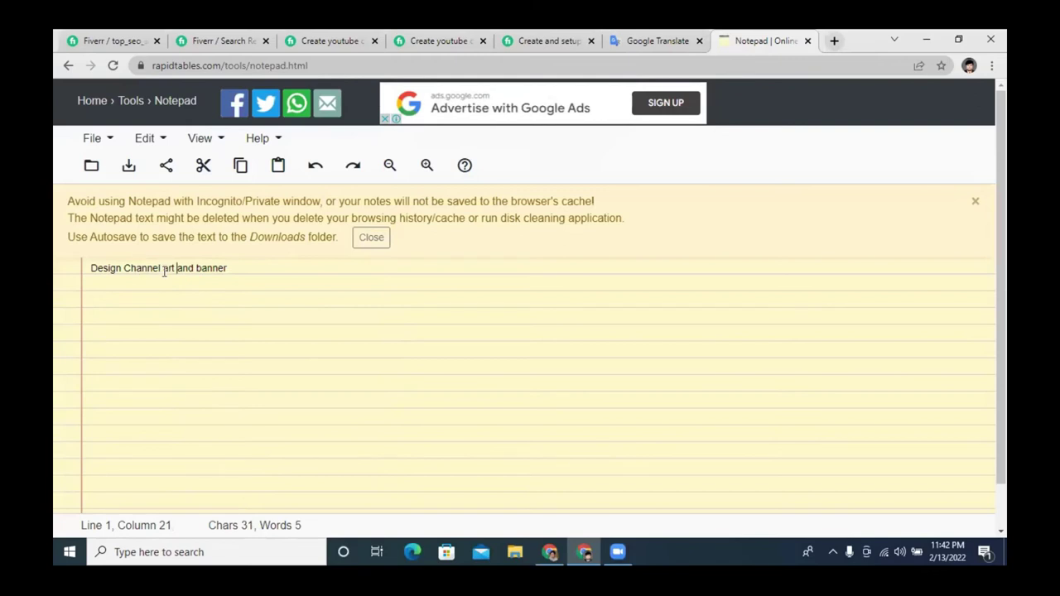
{"action": "type", "text": "logo"}
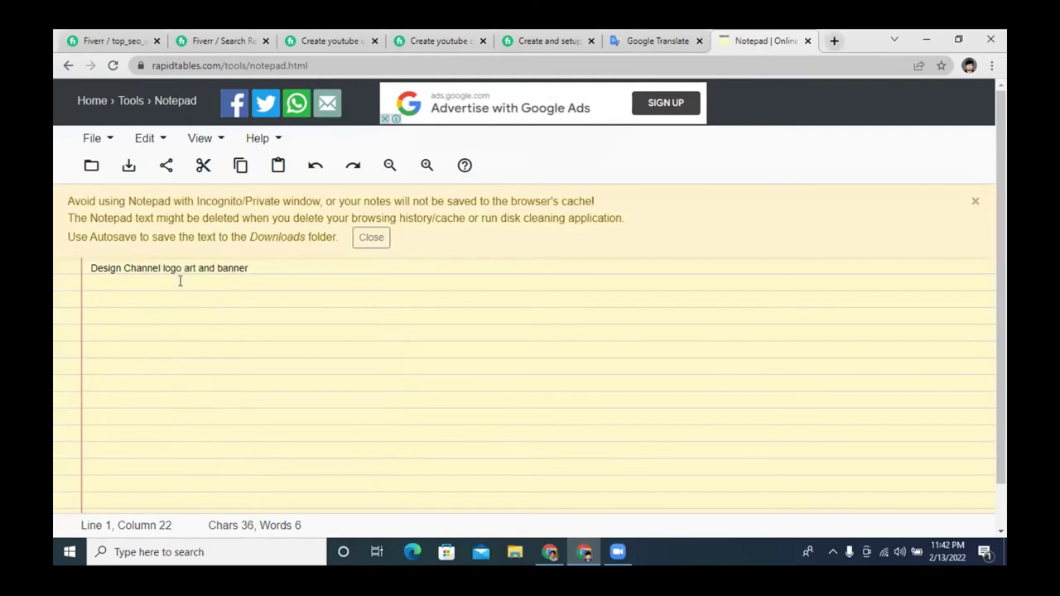
{"action": "key", "text": "BackSpace"}
{"action": "type", "text": ","}
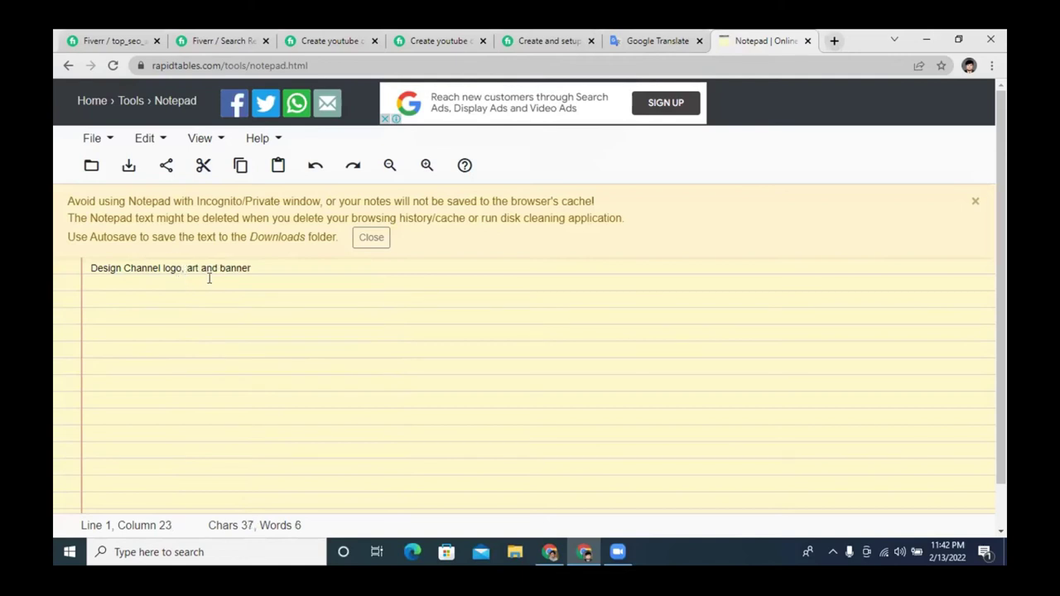
Step: Cut the reworded line out of the notepad for pasting
{"action": "left_click", "coordinate": [249, 268]}
{"action": "key", "text": "Down"}
{"action": "double_click", "coordinate": [238, 268]}
{"action": "key", "text": "ctrl+a"}
{"action": "right_click", "coordinate": [239, 267]}
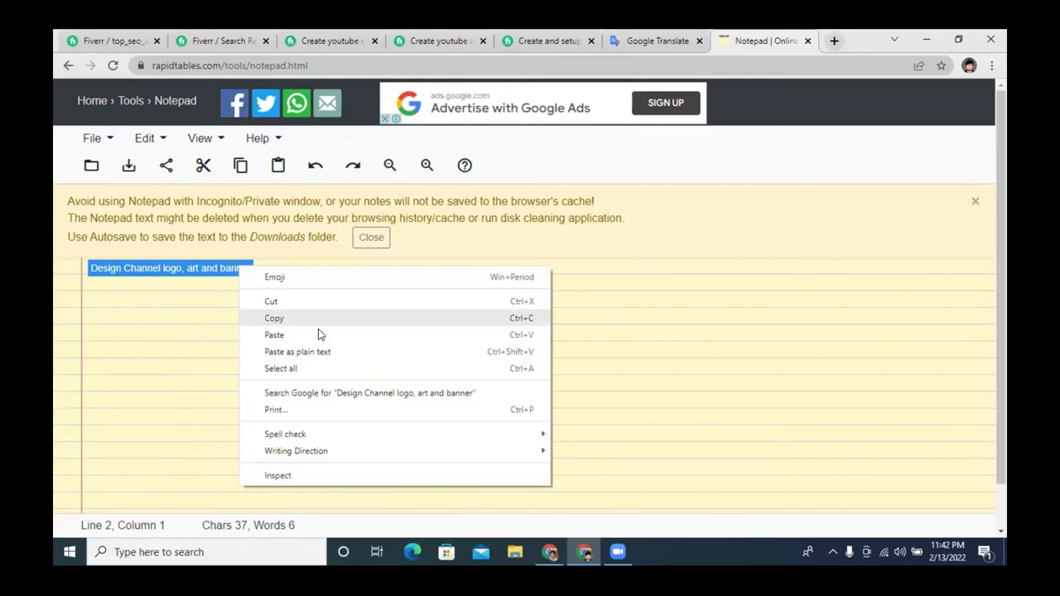
{"action": "left_click", "coordinate": [313, 297]}
{"action": "left_click", "coordinate": [113, 39]}
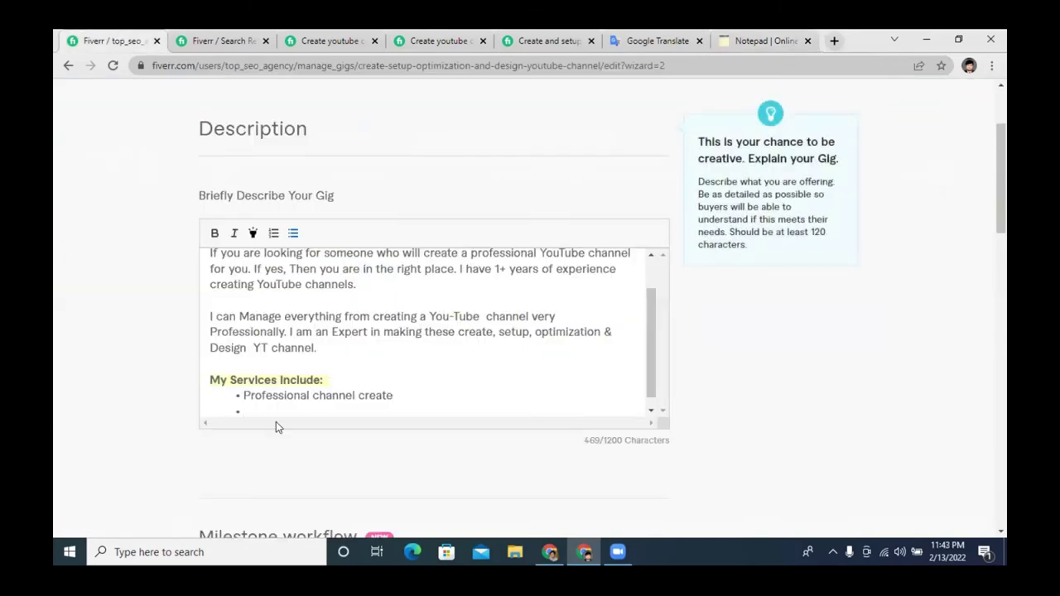
Step: Paste 'Design Channel logo, art and banner' as the second bullet and add an empty third bullet
{"action": "key", "text": "ctrl+v"}
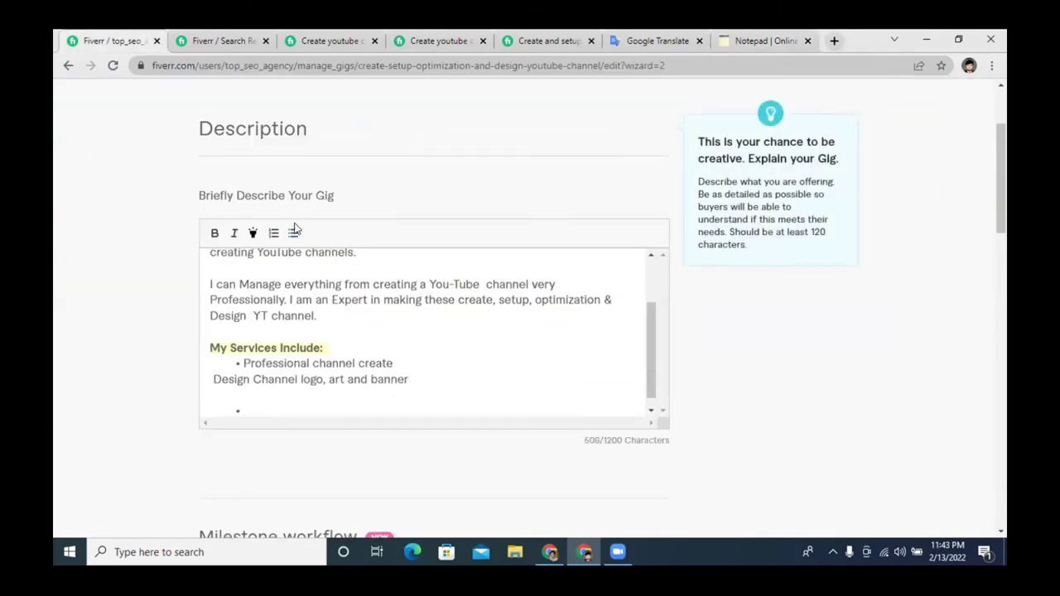
{"action": "left_click", "coordinate": [294, 233]}
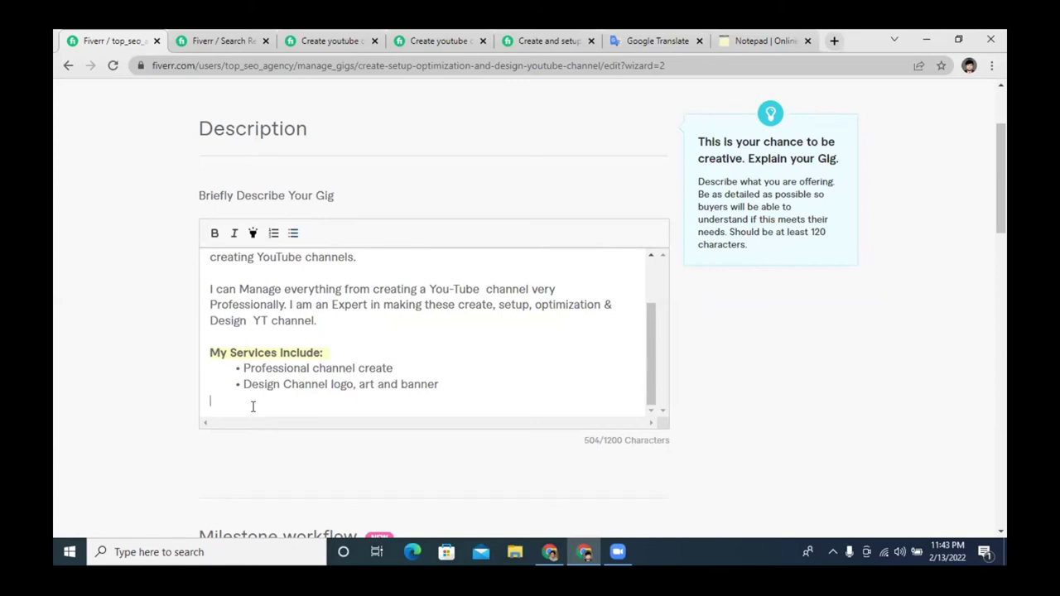
{"action": "key", "text": "BackSpace"}
{"action": "key", "text": "Return"}
{"action": "scroll", "coordinate": [290, 383], "scroll_direction": "up", "scroll_amount": 3}
{"action": "scroll", "coordinate": [290, 389], "scroll_direction": "down", "scroll_amount": 3}
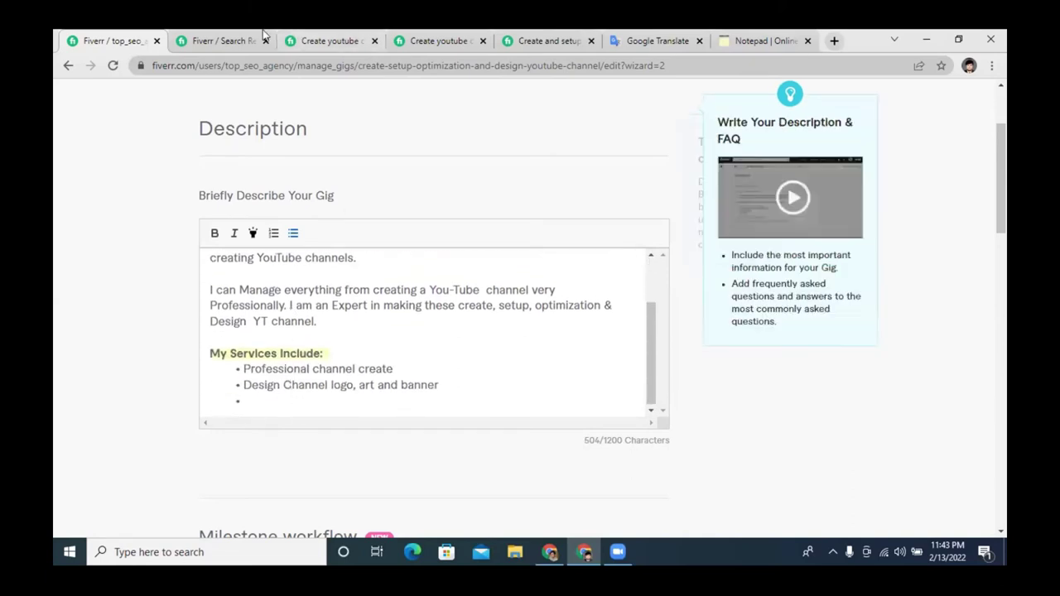
{"action": "left_click", "coordinate": [414, 40]}
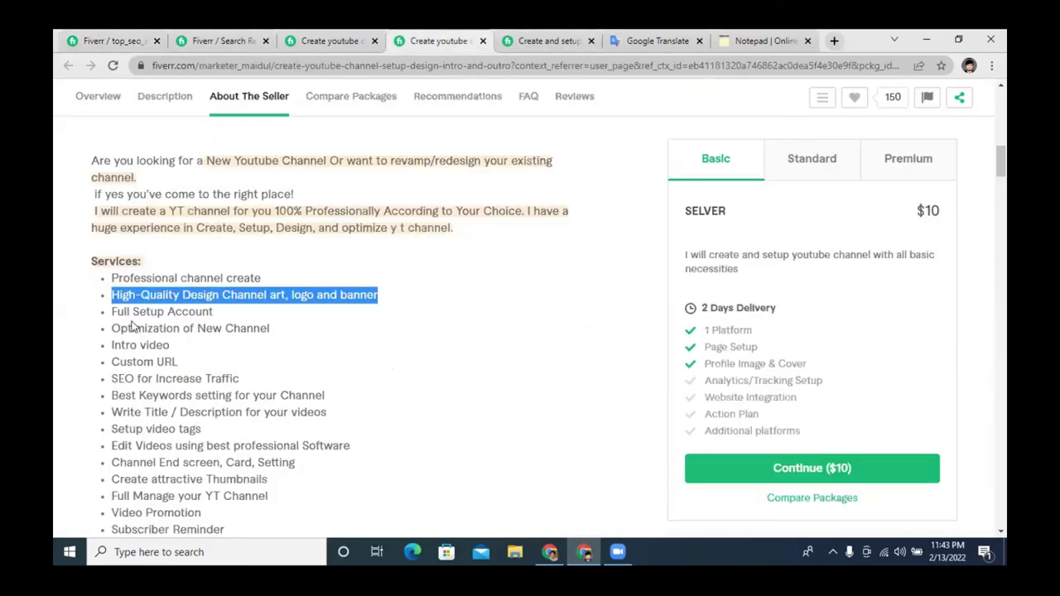
{"action": "left_click", "coordinate": [523, 40]}
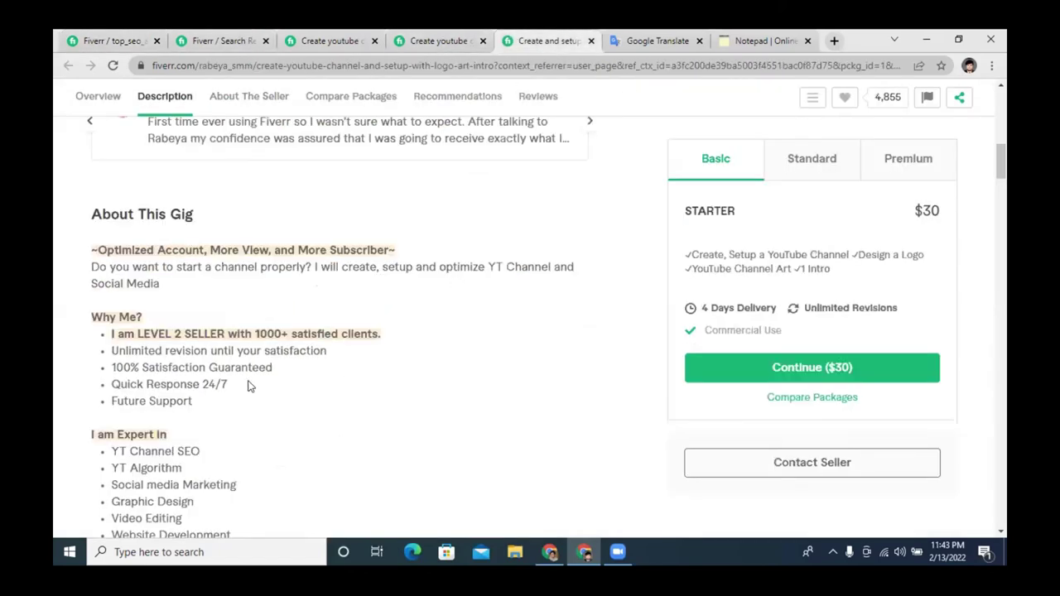
{"action": "left_click", "coordinate": [219, 40]}
{"action": "left_click", "coordinate": [330, 40]}
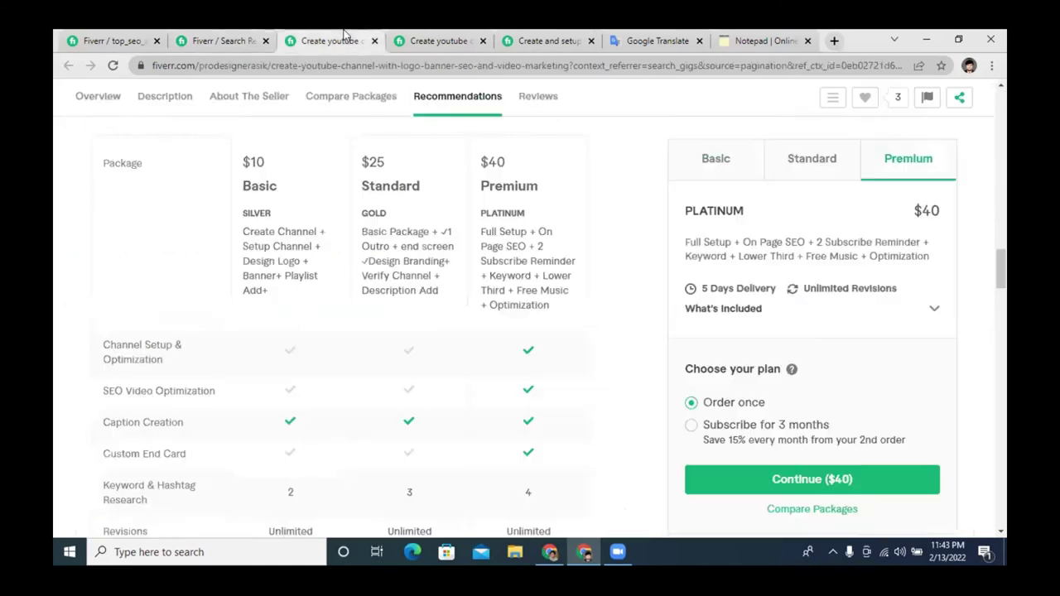
{"action": "scroll", "coordinate": [331, 338], "scroll_direction": "up", "scroll_amount": 15}
{"action": "scroll", "coordinate": [331, 338], "scroll_direction": "down", "scroll_amount": 1}
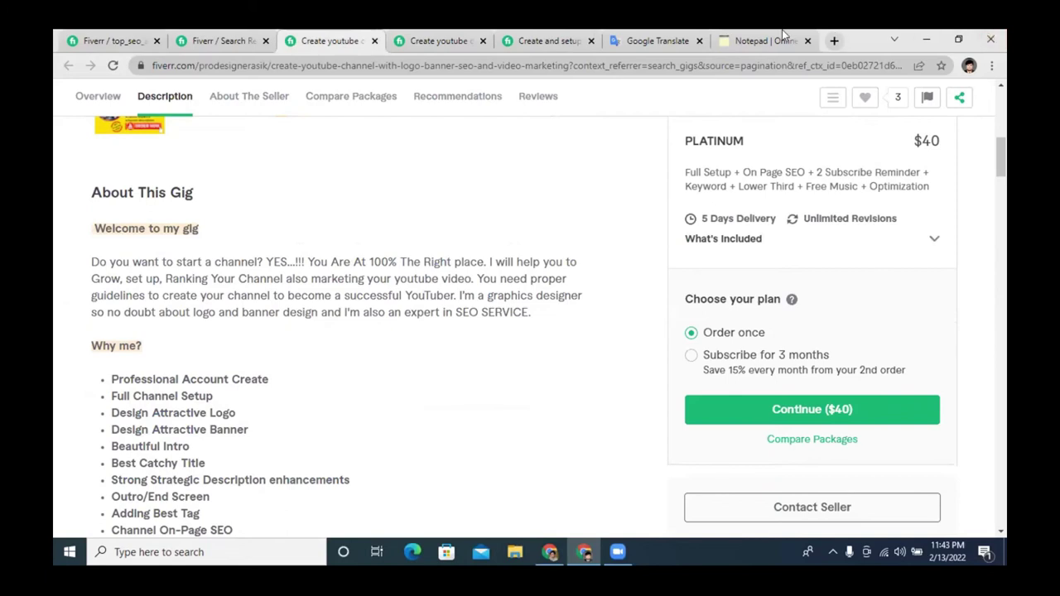
Step: Type 'Write SEO Friendly Description and Right Tags' as the third bullet, fixing typos, and add an empty fourth
{"action": "left_click", "coordinate": [111, 40]}
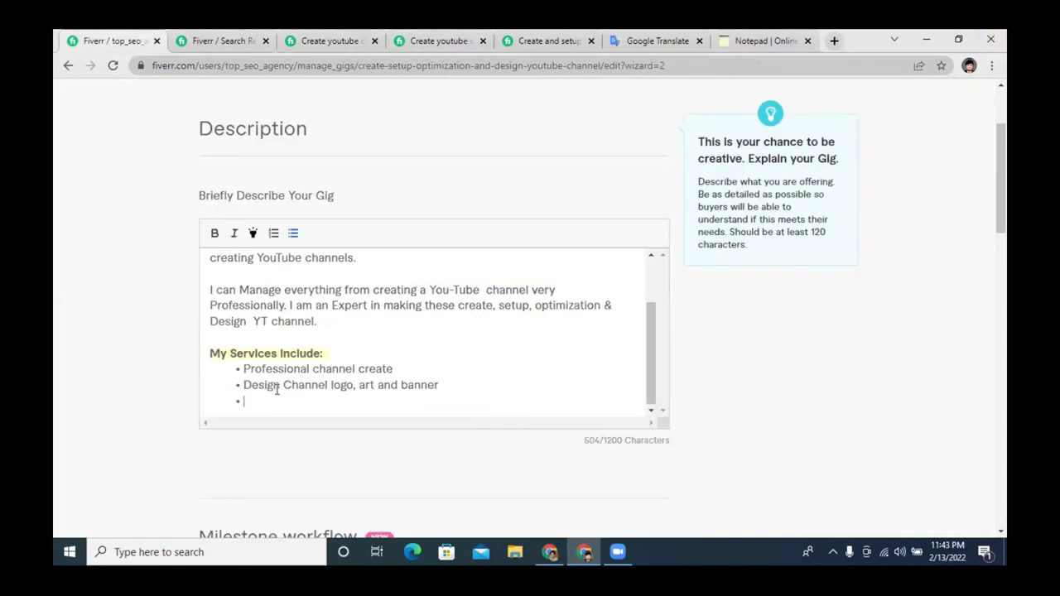
{"action": "type", "text": "M"}
{"action": "type", "text": "rite"}
{"action": "type", "text": " SEO"}
{"action": "type", "text": " Fr"}
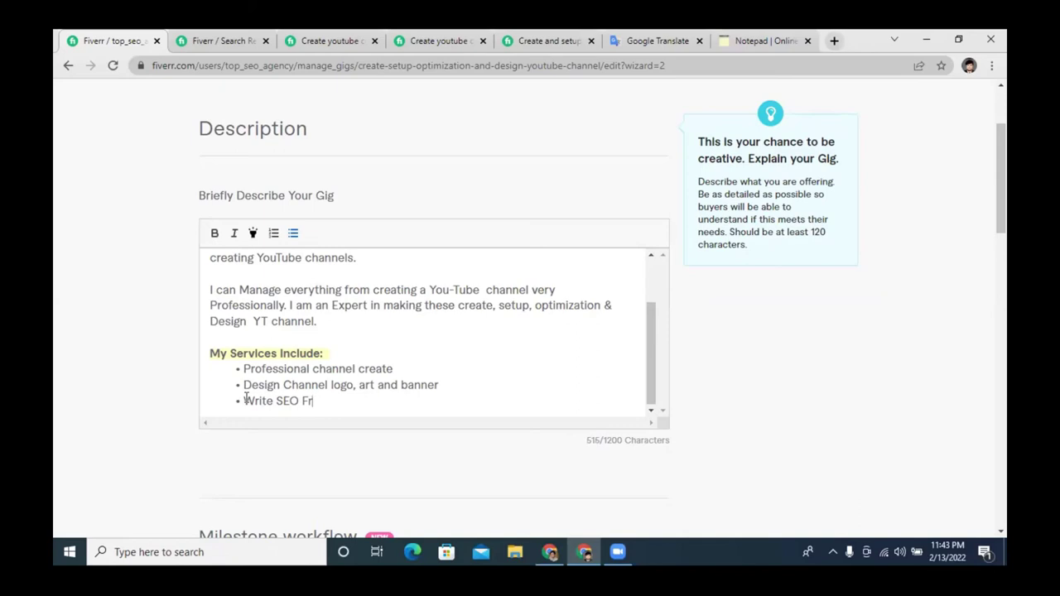
{"action": "type", "text": "ien"}
{"action": "key", "text": "BackSpace"}
{"action": "type", "text": "dly Title ,"}
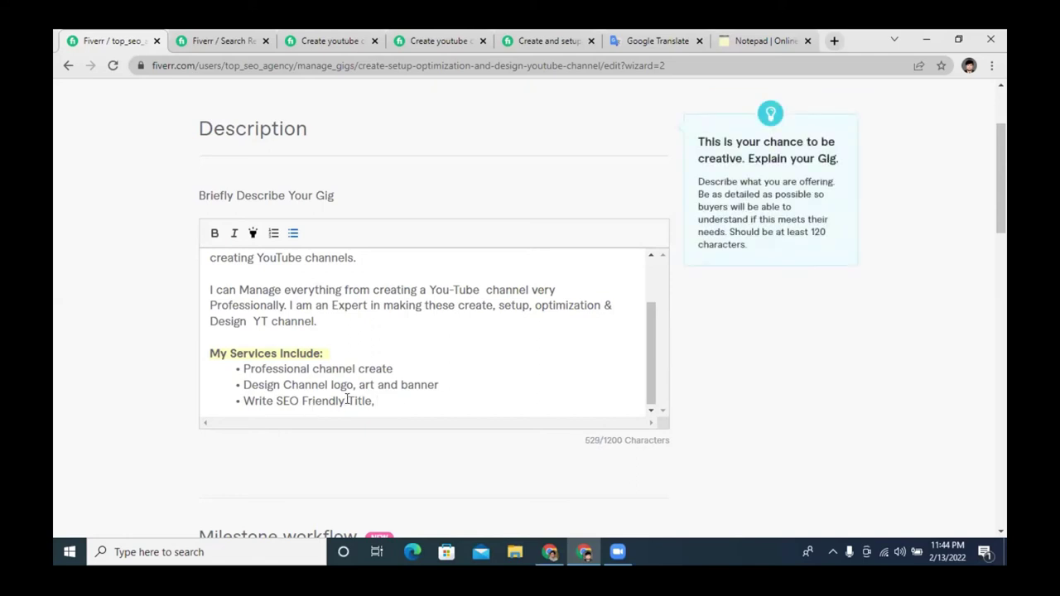
{"action": "left_click_drag", "start_coordinate": [347, 401], "coordinate": [380, 401]}
{"action": "key", "text": "BackSpace"}
{"action": "type", "text": "Description"}
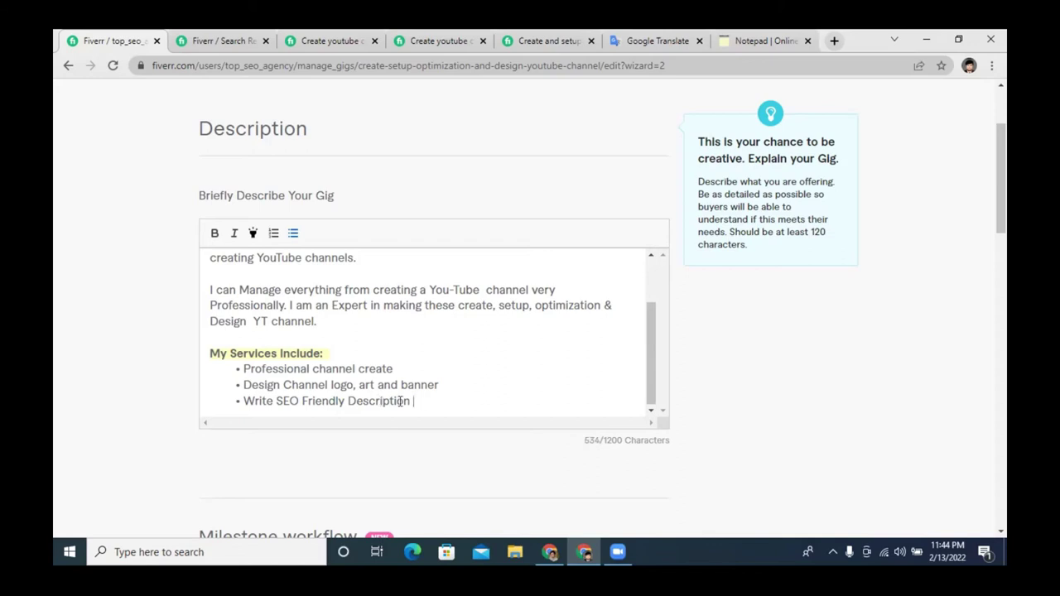
{"action": "type", "text": " and Right Tag"}
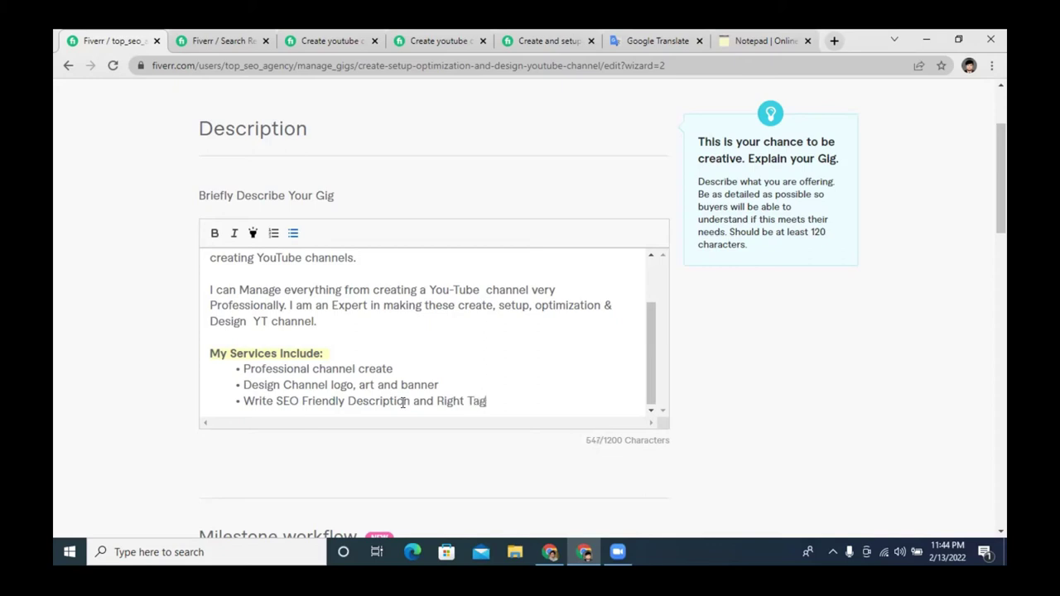
{"action": "type", "text": "s"}
{"action": "key", "text": "Return"}
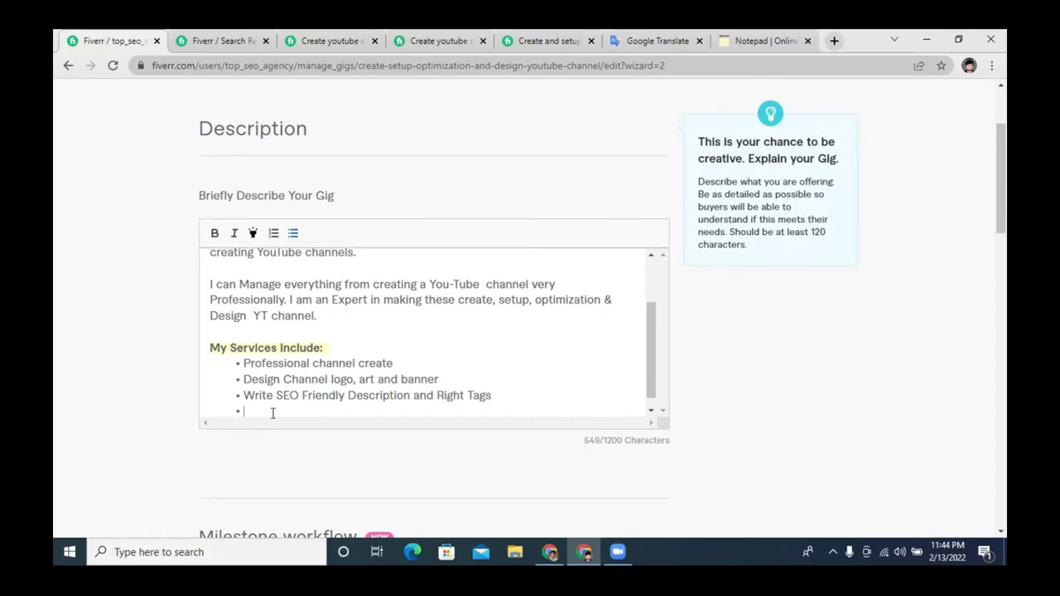
Step: Copy 'Optimization of New Channel' from the competitor's Services list into the notepad
{"action": "left_click", "coordinate": [404, 40]}
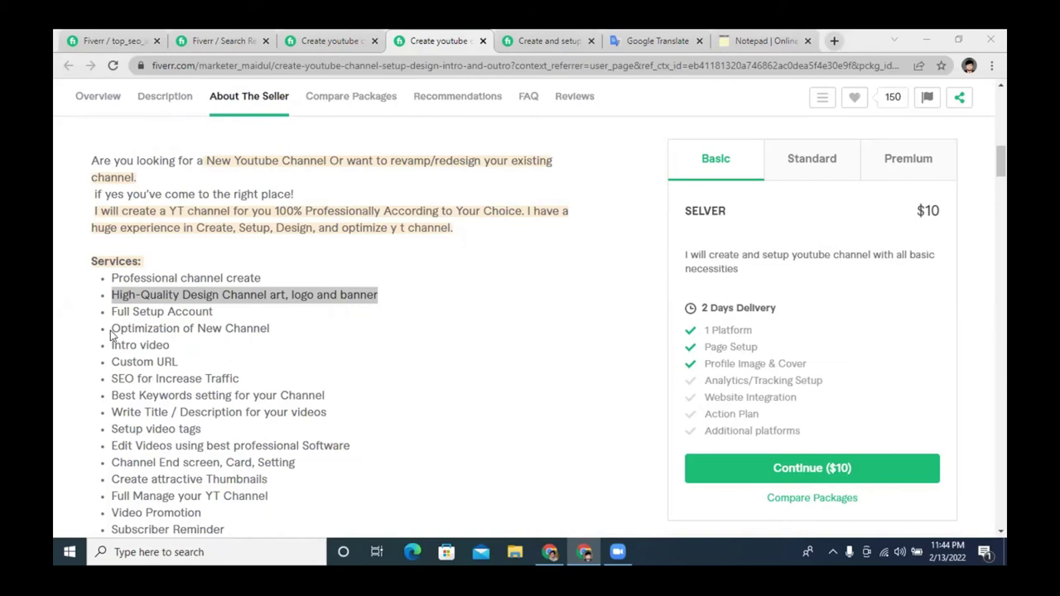
{"action": "left_click_drag", "start_coordinate": [111, 329], "coordinate": [157, 329]}
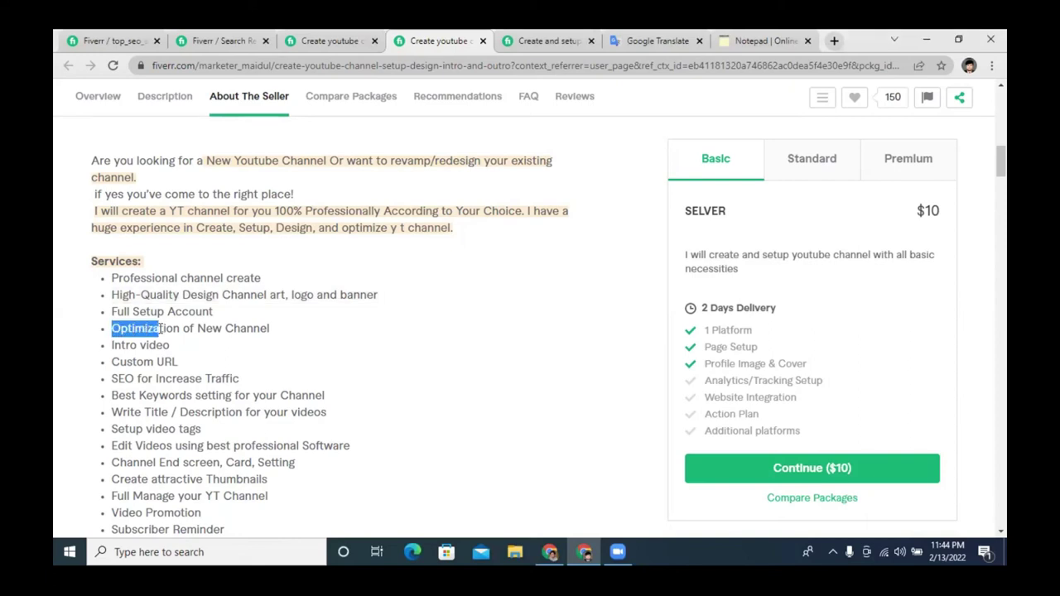
{"action": "left_click_drag", "start_coordinate": [157, 329], "coordinate": [270, 329]}
{"action": "right_click", "coordinate": [250, 334]}
{"action": "left_click", "coordinate": [267, 343]}
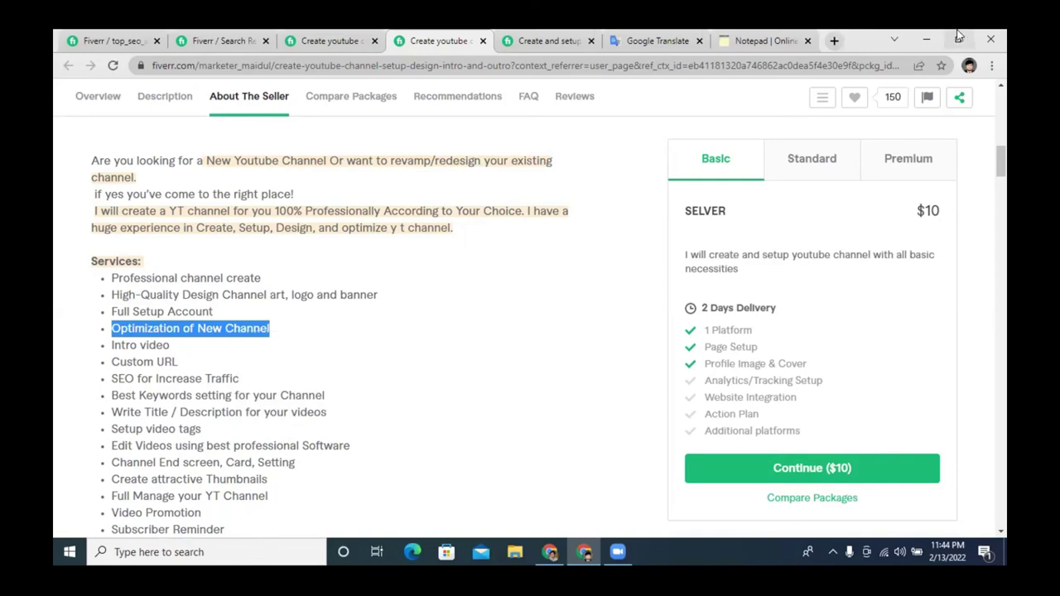
{"action": "left_click", "coordinate": [762, 41]}
{"action": "right_click", "coordinate": [234, 265]}
{"action": "left_click", "coordinate": [259, 373]}
Step: Paste 'Optimization of New Channel' as the fourth bullet and add an empty bullet below
{"action": "left_click_drag", "start_coordinate": [88, 268], "coordinate": [215, 268]}
{"action": "right_click", "coordinate": [132, 275]}
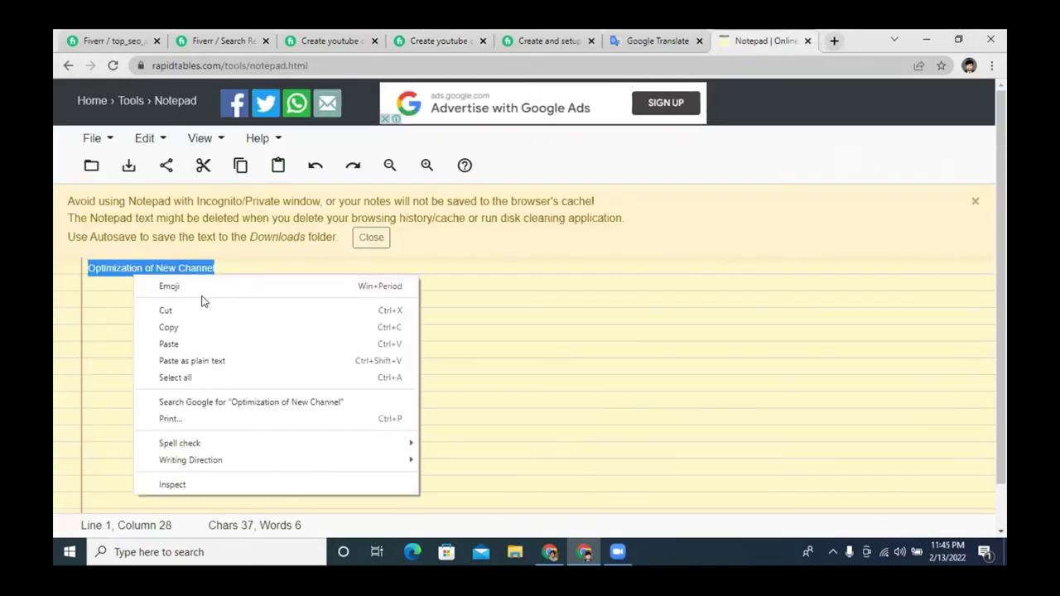
{"action": "left_click", "coordinate": [220, 316]}
{"action": "left_click", "coordinate": [111, 41]}
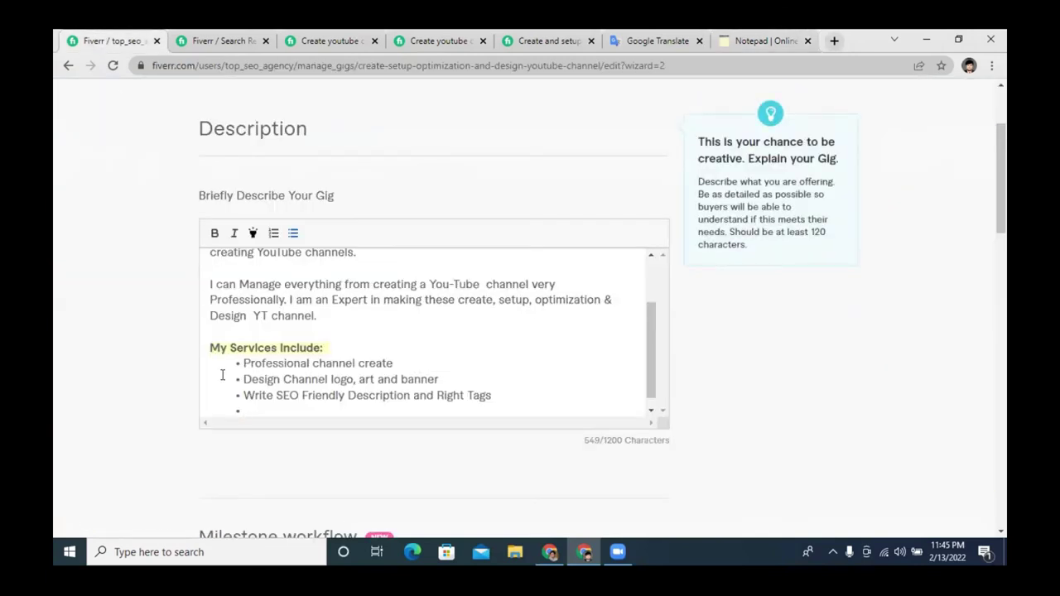
{"action": "key", "text": "ctrl+v"}
{"action": "scroll", "coordinate": [354, 413], "scroll_direction": "down", "scroll_amount": 1}
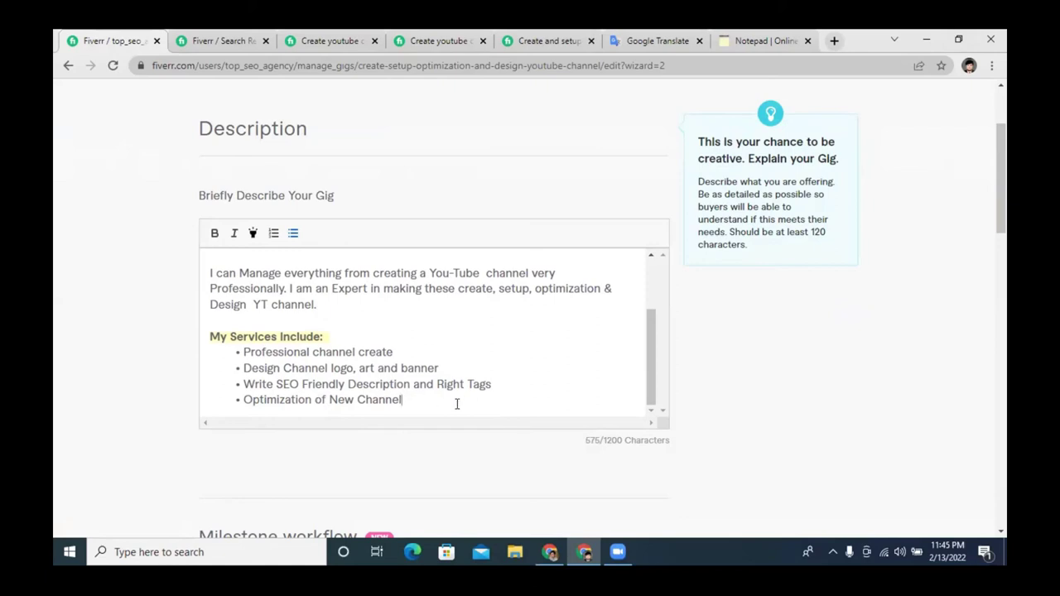
{"action": "key", "text": "Return"}
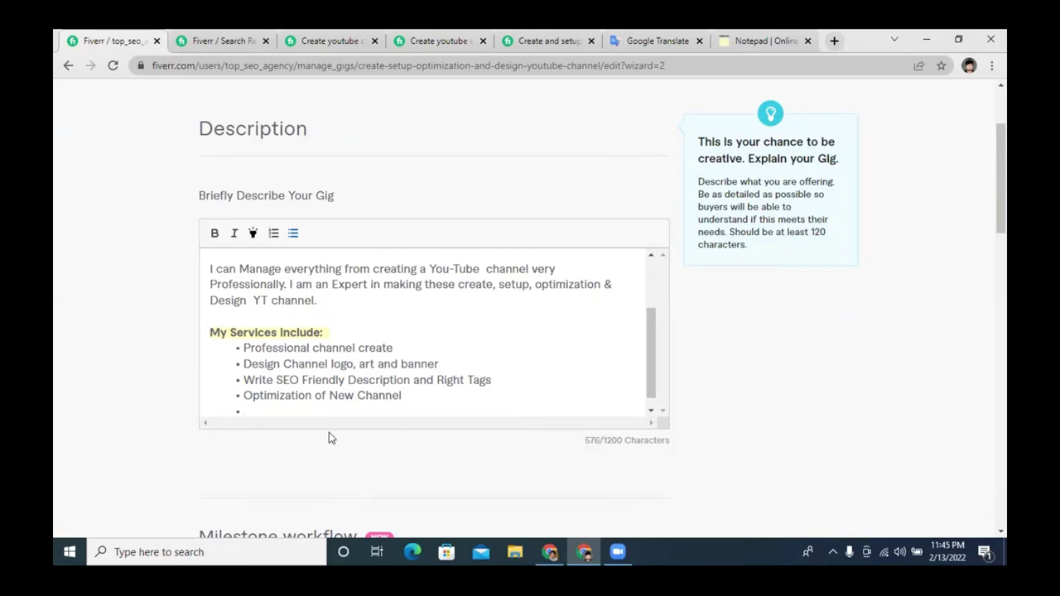
Step: Add the bullet 'Create Intro & outro Video' and begin another bullet
{"action": "type", "text": "Make"}
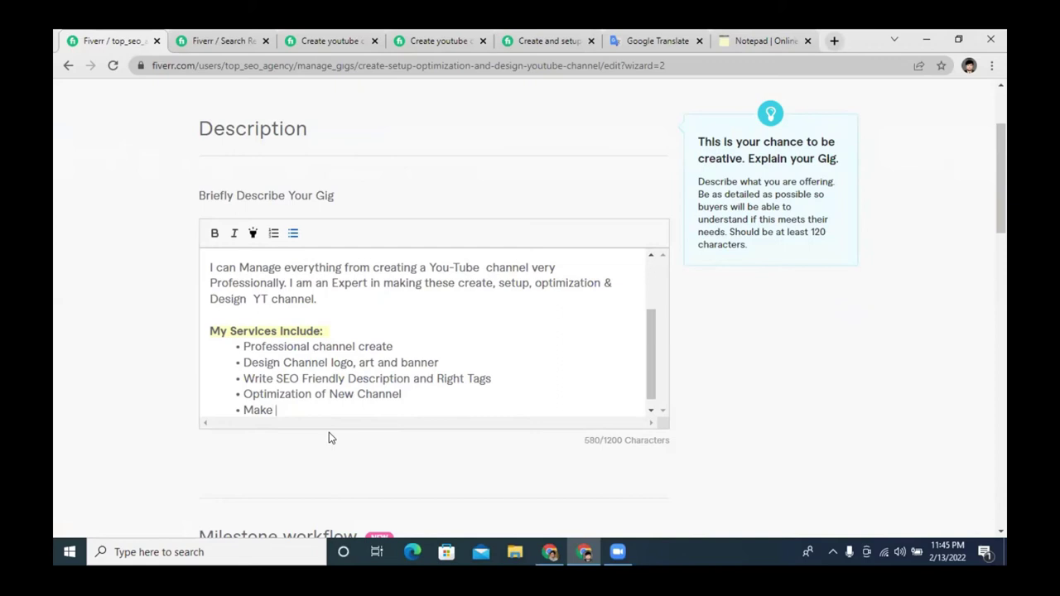
{"action": "key", "text": "BackSpace"}
{"action": "key", "text": "BackSpace"}
{"action": "key", "text": "BackSpace"}
{"action": "key", "text": "BackSpace"}
{"action": "key", "text": "BackSpace"}
{"action": "type", "text": "Create Intro & outro Video"}
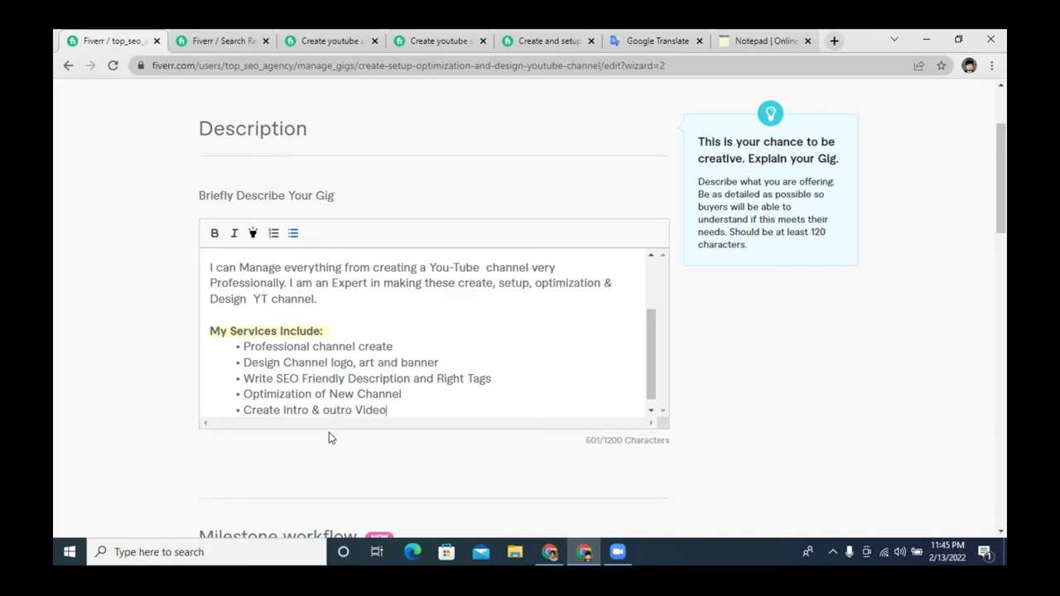
{"action": "key", "text": "Return"}
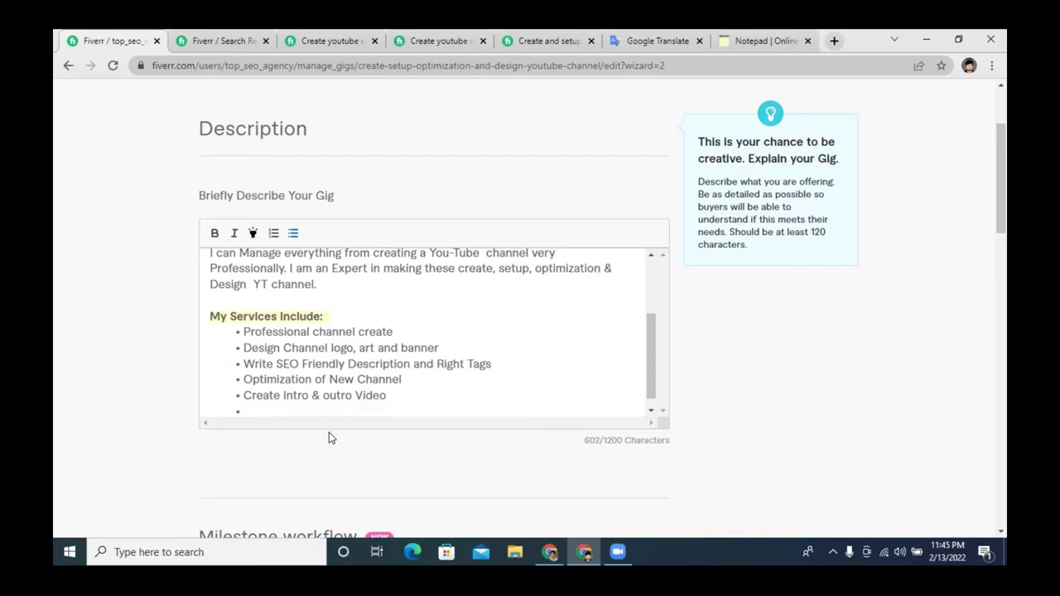
Step: Add 'Create playlist' as a bullet, correcting the spelling of 'Create', and add another empty bullet
{"action": "type", "text": "Crera"}
{"action": "key", "text": "BackSpace"}
{"action": "key", "text": "BackSpace"}
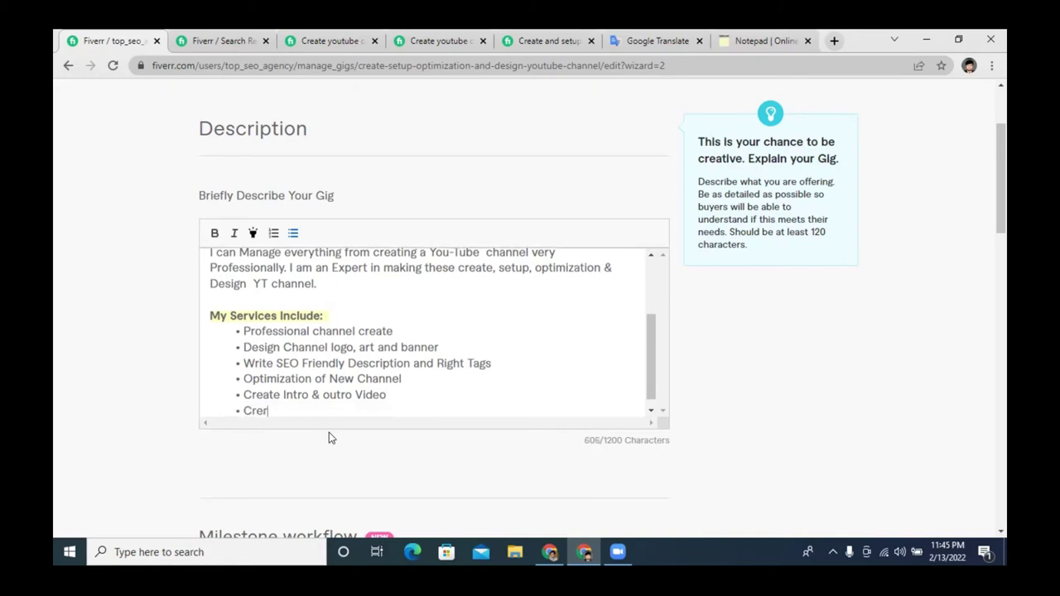
{"action": "type", "text": "te"}
{"action": "key", "text": "BackSpace"}
{"action": "key", "text": "BackSpace"}
{"action": "key", "text": "BackSpace"}
{"action": "type", "text": "eat"}
{"action": "right_click", "coordinate": [261, 411]}
{"action": "left_click", "coordinate": [326, 235]}
{"action": "type", "text": "playlist"}
{"action": "key", "text": "Return"}
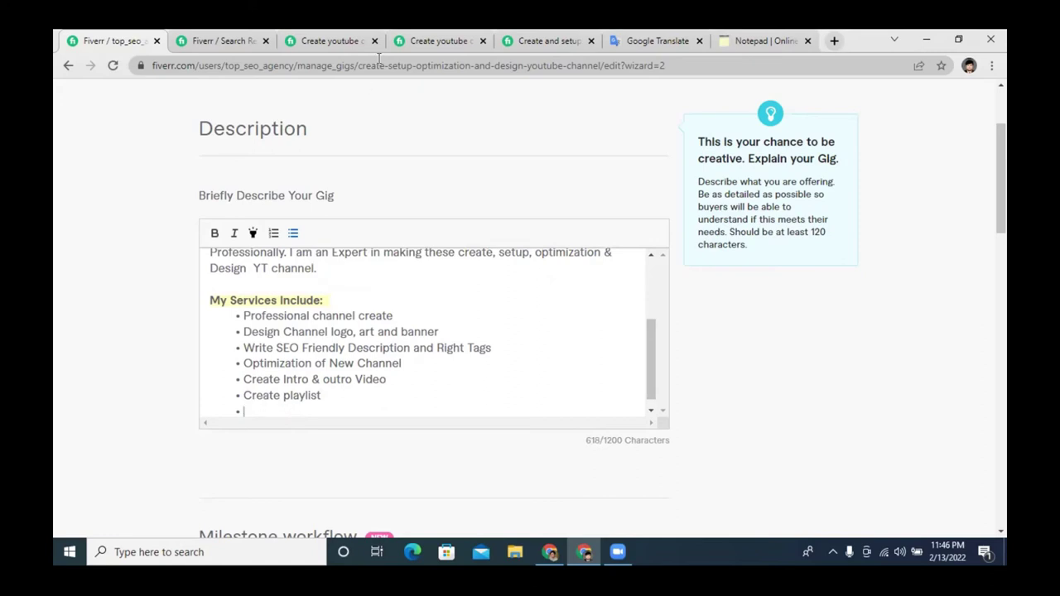
{"action": "left_click", "coordinate": [427, 38]}
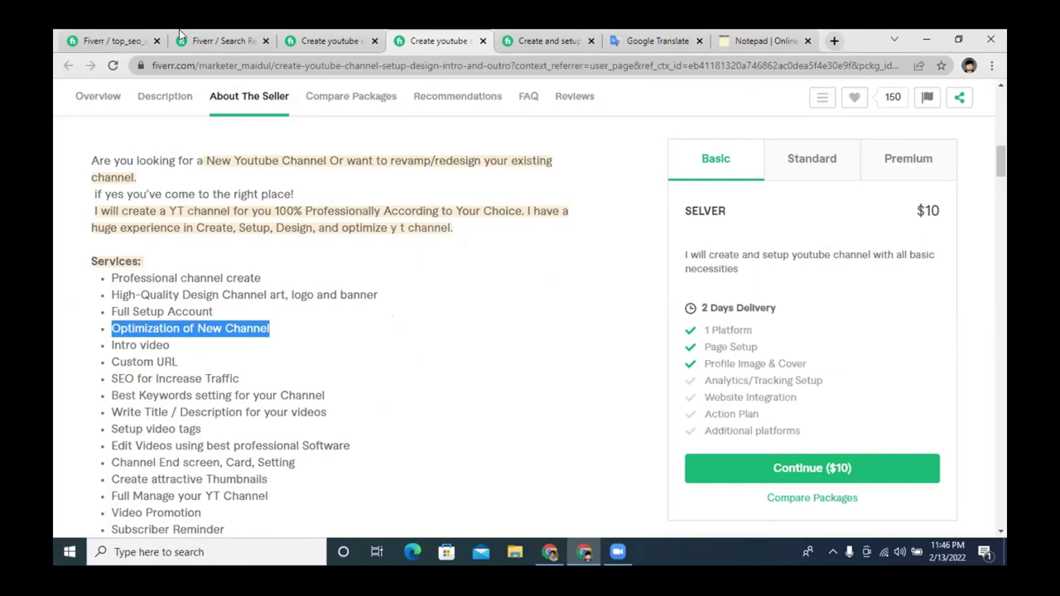
Step: Add a 'Custom URL' bullet, correcting 'Url' to 'URL' via spellcheck and removing the stray space
{"action": "left_click", "coordinate": [104, 40]}
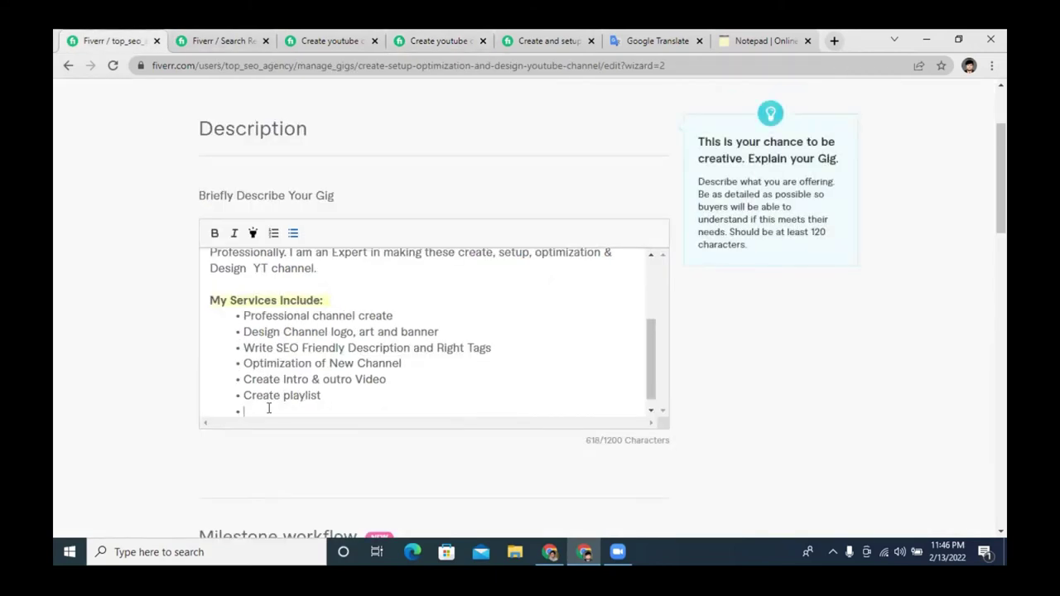
{"action": "type", "text": "Custom U"}
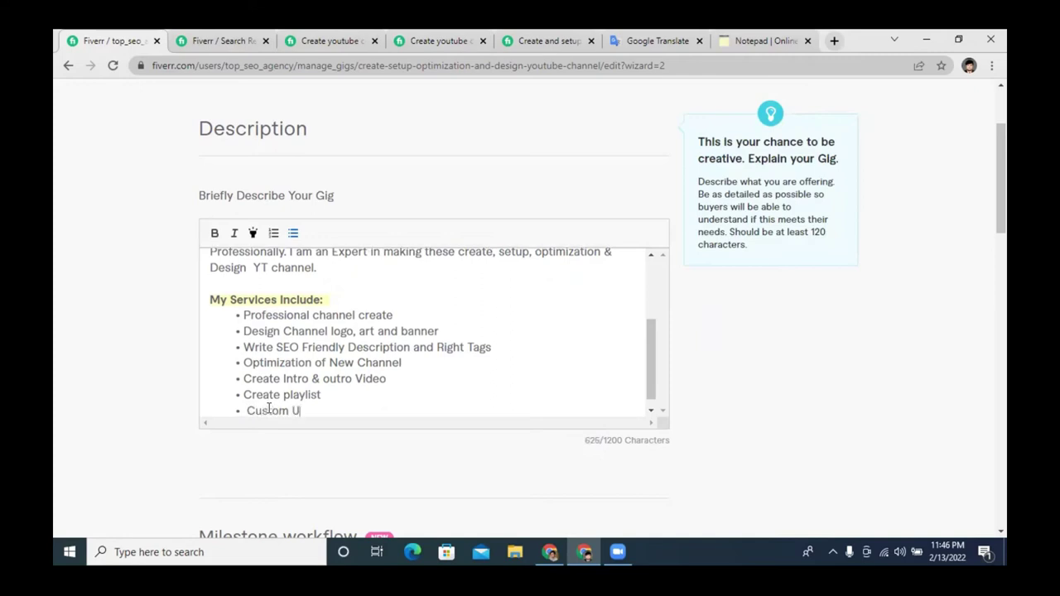
{"action": "type", "text": "rl"}
{"action": "right_click", "coordinate": [300, 411]}
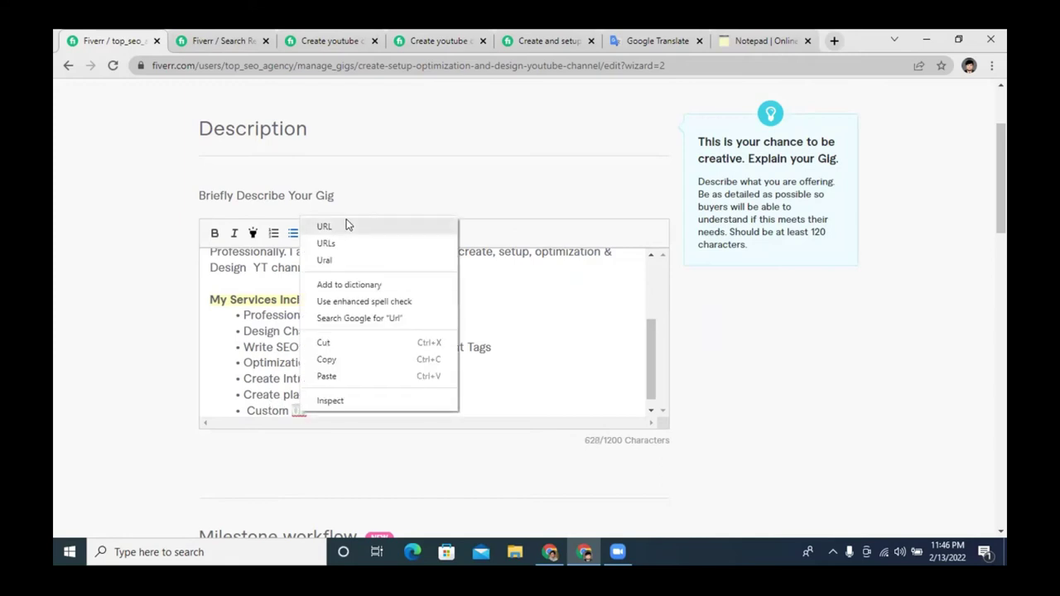
{"action": "left_click", "coordinate": [345, 223]}
{"action": "left_click", "coordinate": [246, 409]}
{"action": "key", "text": "BackSpace"}
{"action": "left_click", "coordinate": [337, 410]}
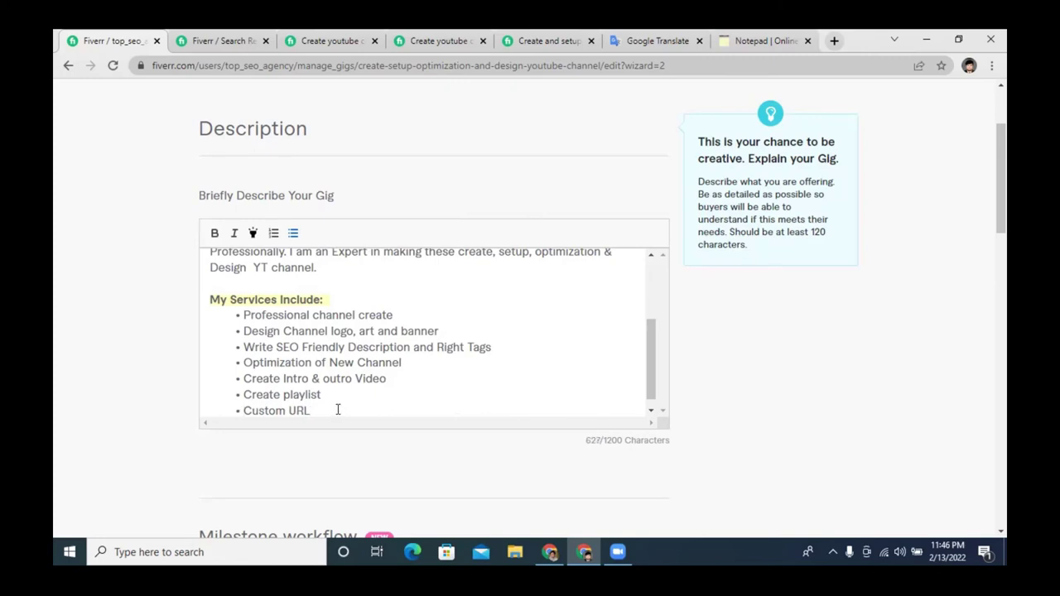
{"action": "key", "text": "Return"}
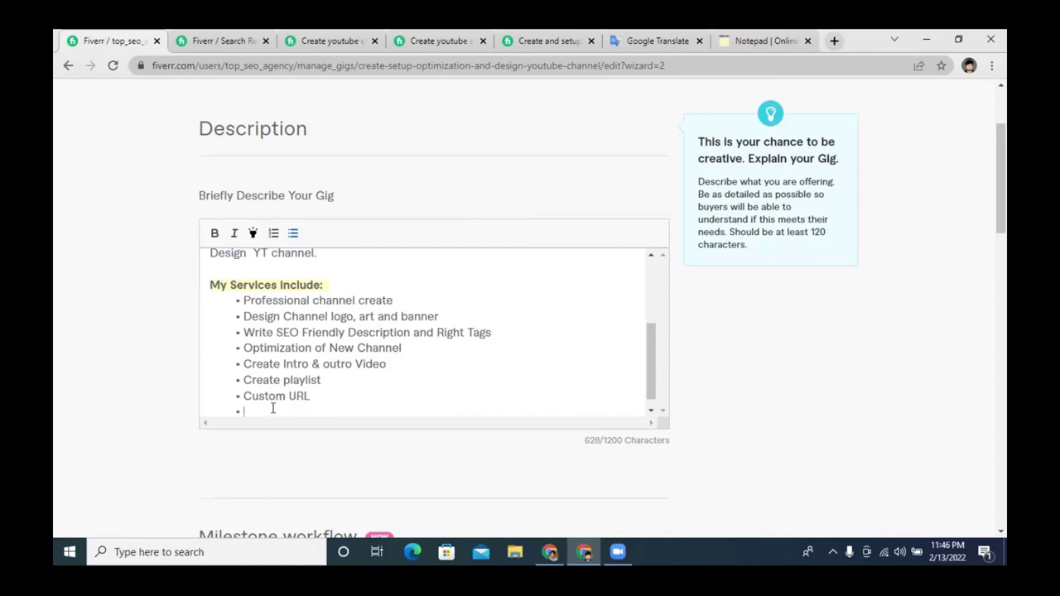
Step: Copy 'Best Keywords setting' from the competitor's services list into the online notepad
{"action": "left_click", "coordinate": [369, 39]}
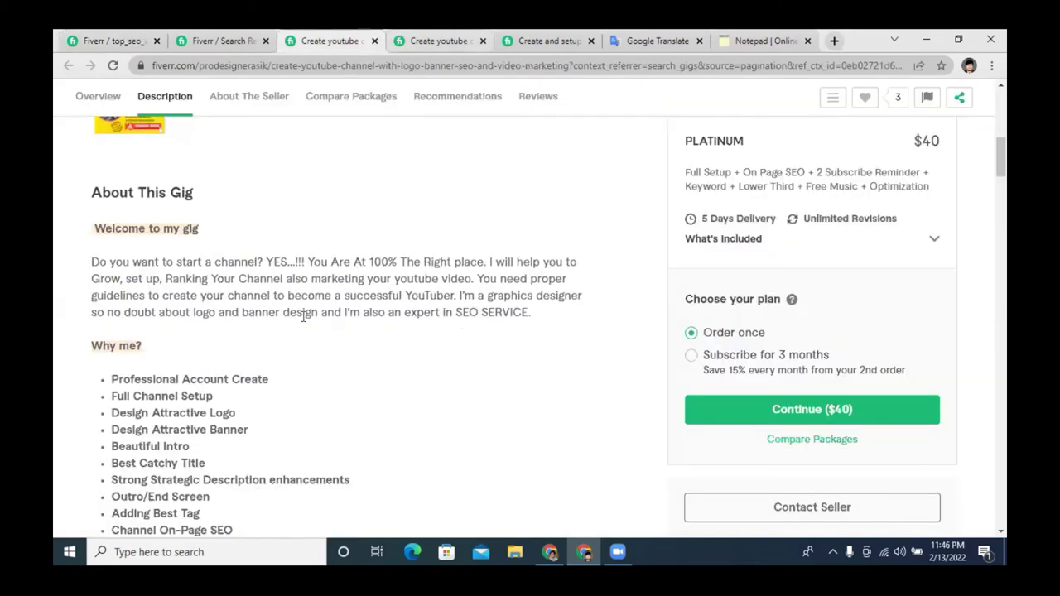
{"action": "scroll", "coordinate": [247, 430], "scroll_direction": "down", "scroll_amount": 1}
{"action": "left_click", "coordinate": [454, 40]}
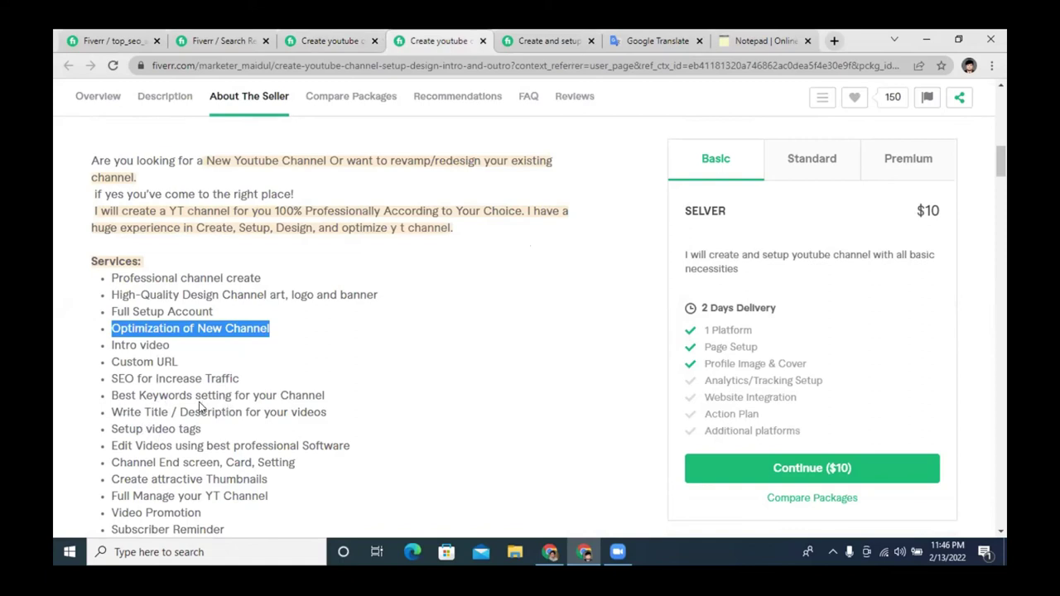
{"action": "left_click_drag", "start_coordinate": [113, 396], "coordinate": [233, 396]}
{"action": "right_click", "coordinate": [232, 396]}
{"action": "left_click", "coordinate": [260, 406]}
{"action": "left_click", "coordinate": [760, 40]}
{"action": "right_click", "coordinate": [306, 287]}
{"action": "left_click", "coordinate": [326, 395]}
Step: Move the plain-text 'Best Keywords setting' into the empty bullet and start another bullet
{"action": "triple_click", "coordinate": [147, 268]}
{"action": "right_click", "coordinate": [146, 270]}
{"action": "left_click", "coordinate": [178, 303]}
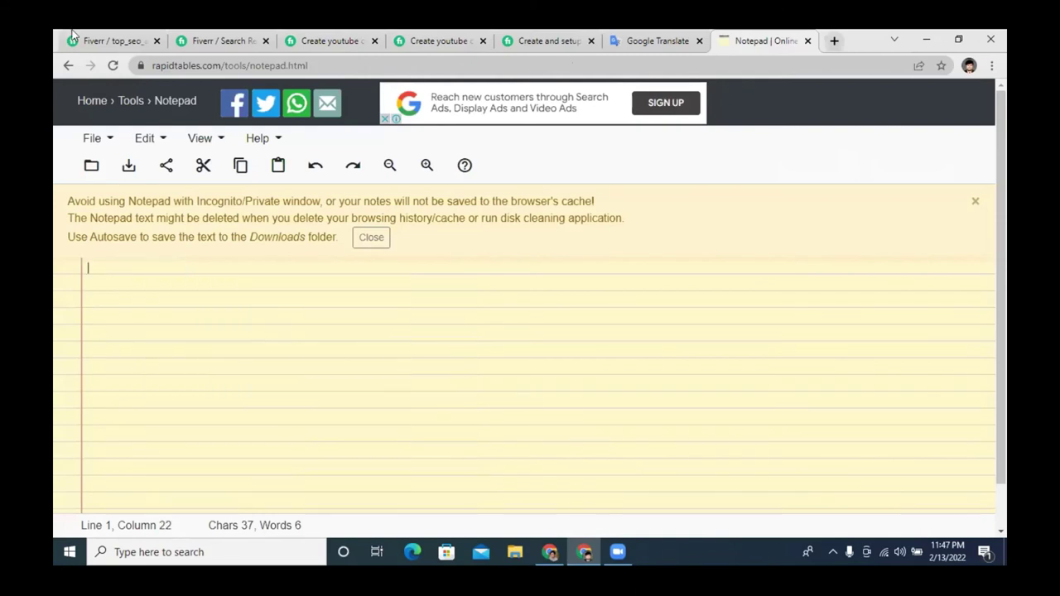
{"action": "left_click", "coordinate": [112, 40]}
{"action": "key", "text": "ctrl+v"}
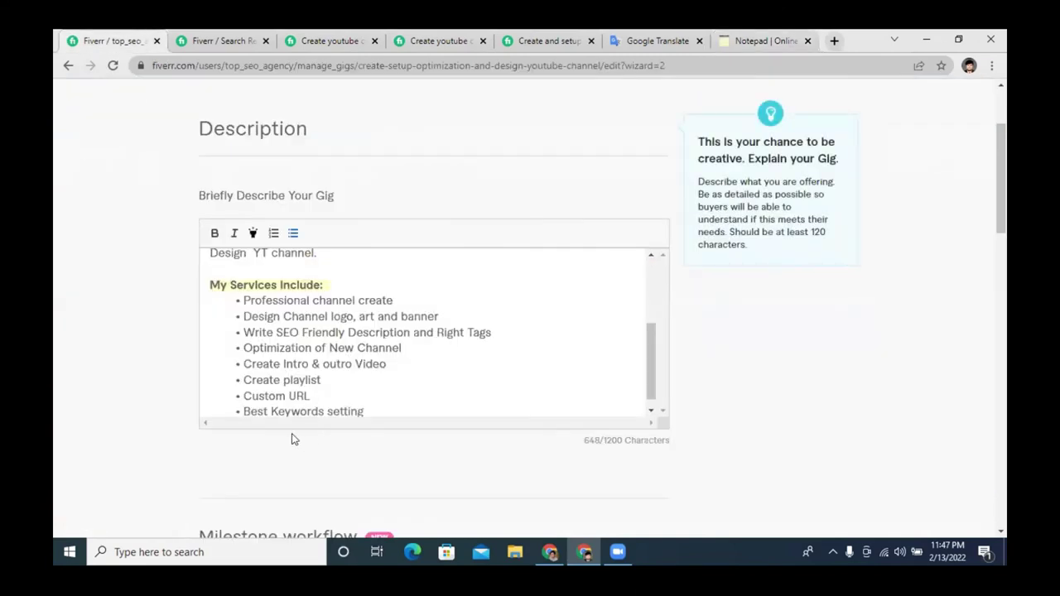
{"action": "key", "text": "Return"}
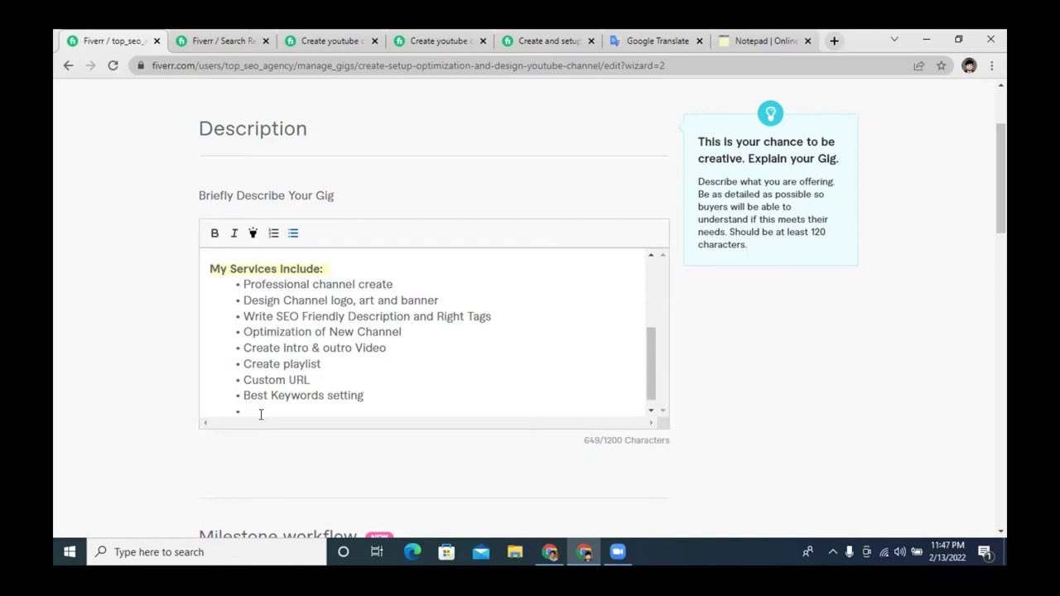
Step: Add a 'Channel Verify' bullet, fixing the typo, and start a new bullet
{"action": "type", "text": "Channel"}
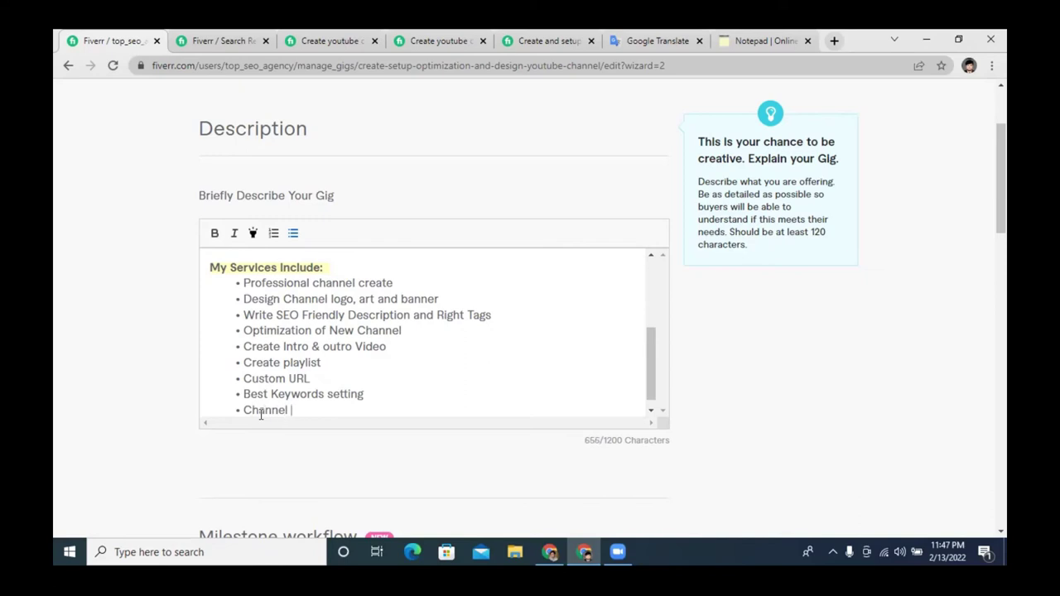
{"action": "type", "text": " Verify"}
{"action": "key", "text": "Return"}
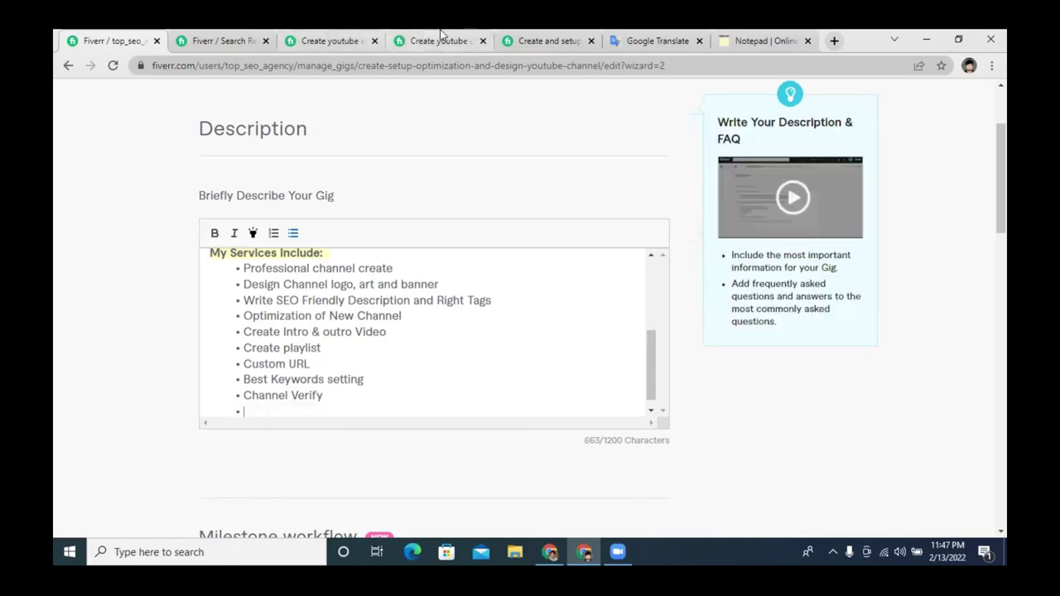
Step: Copy 'Create attractive Thumbnails' from the competitor's services list into the online notepad
{"action": "left_click", "coordinate": [434, 41]}
{"action": "scroll", "coordinate": [348, 418], "scroll_direction": "down", "scroll_amount": 2}
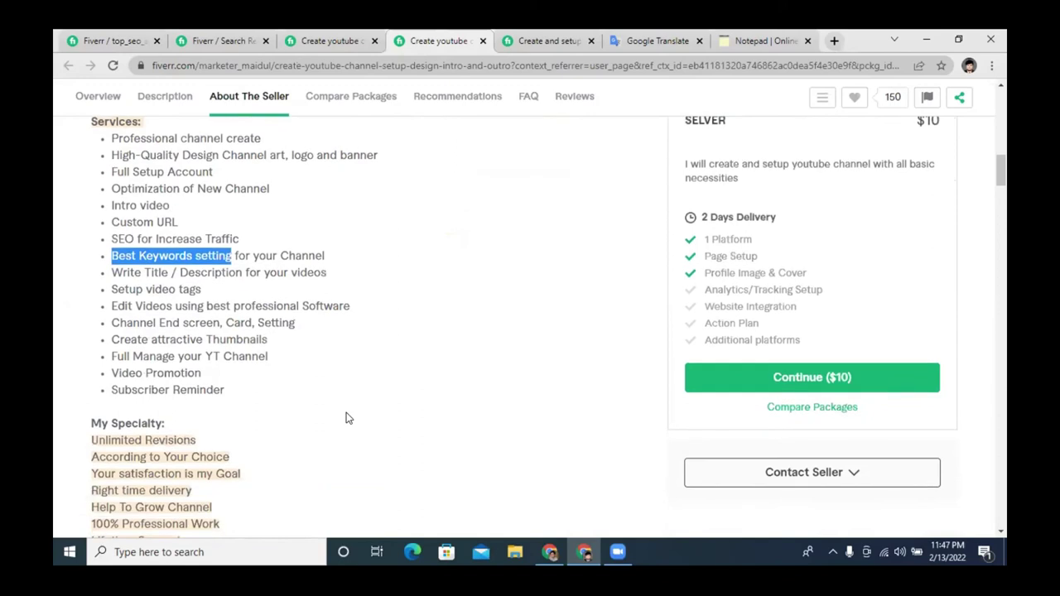
{"action": "double_click", "coordinate": [195, 357]}
{"action": "triple_click", "coordinate": [195, 356]}
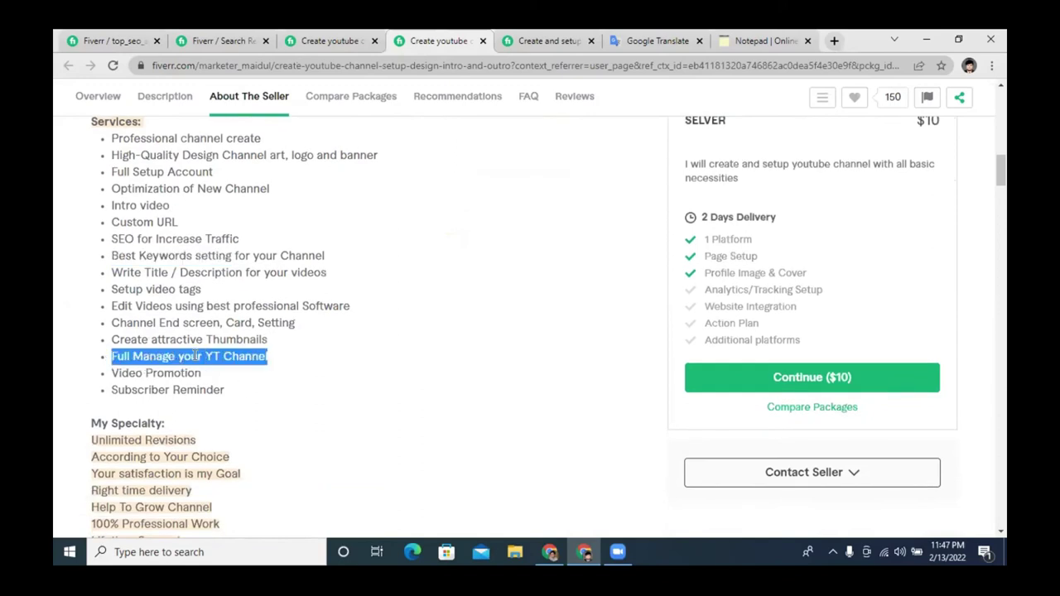
{"action": "triple_click", "coordinate": [173, 340]}
{"action": "right_click", "coordinate": [173, 340]}
{"action": "left_click", "coordinate": [194, 348]}
{"action": "left_click", "coordinate": [760, 41]}
{"action": "right_click", "coordinate": [201, 270]}
{"action": "left_click", "coordinate": [257, 379]}
Step: Paste the plain-text 'Create attractive Thumbnails' into the empty bullet of the description
{"action": "left_click", "coordinate": [83, 263]}
{"action": "triple_click", "coordinate": [149, 279]}
{"action": "right_click", "coordinate": [149, 279]}
{"action": "left_click", "coordinate": [170, 290]}
{"action": "left_click", "coordinate": [111, 41]}
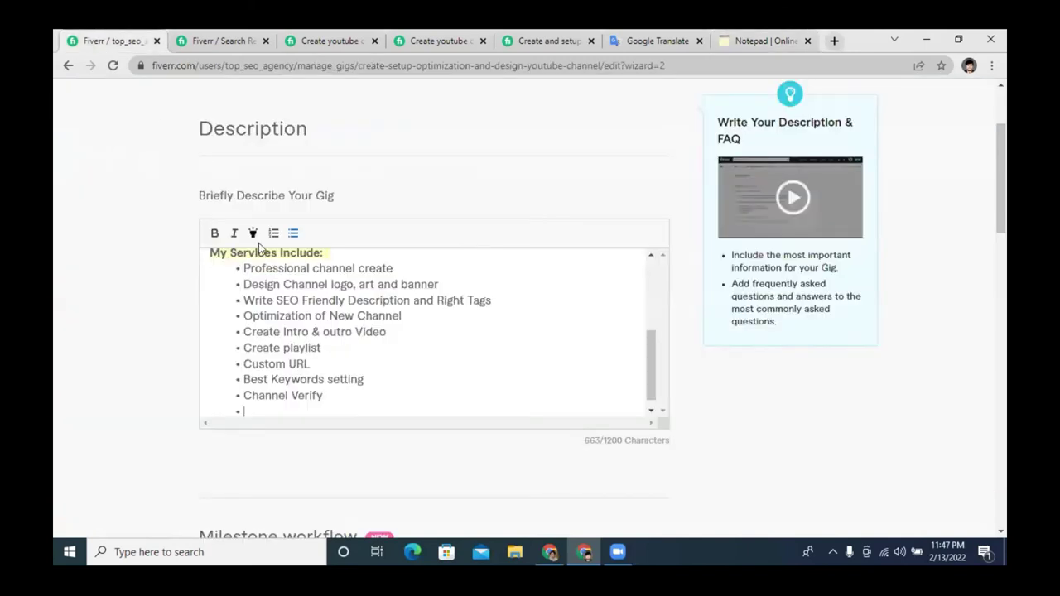
{"action": "right_click", "coordinate": [260, 411]}
{"action": "left_click", "coordinate": [311, 301]}
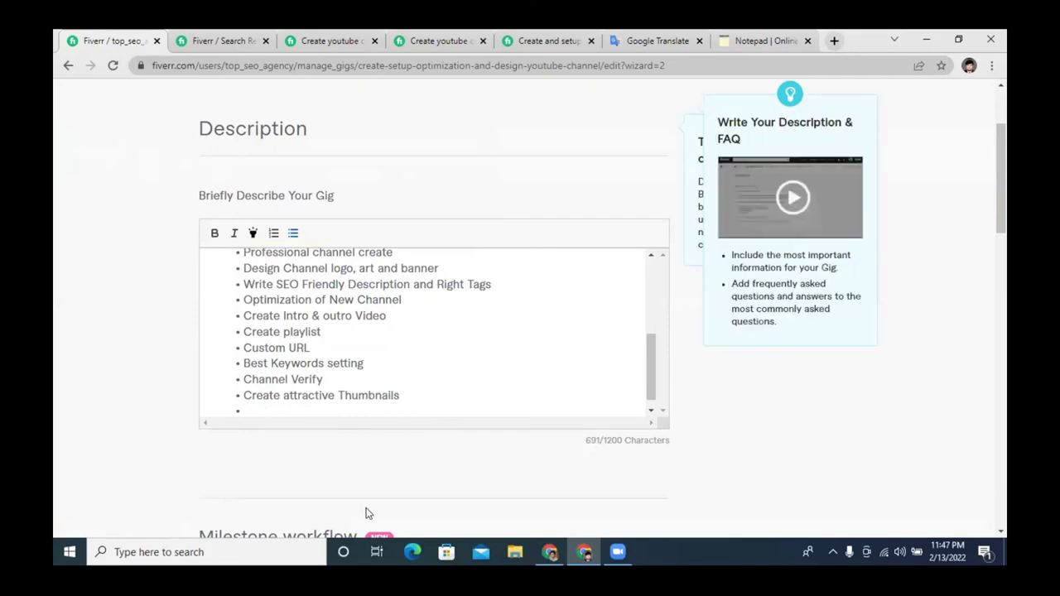
Step: Copy the 'Full Manage your YT Channel' line from the competitor's services list
{"action": "left_click", "coordinate": [452, 33]}
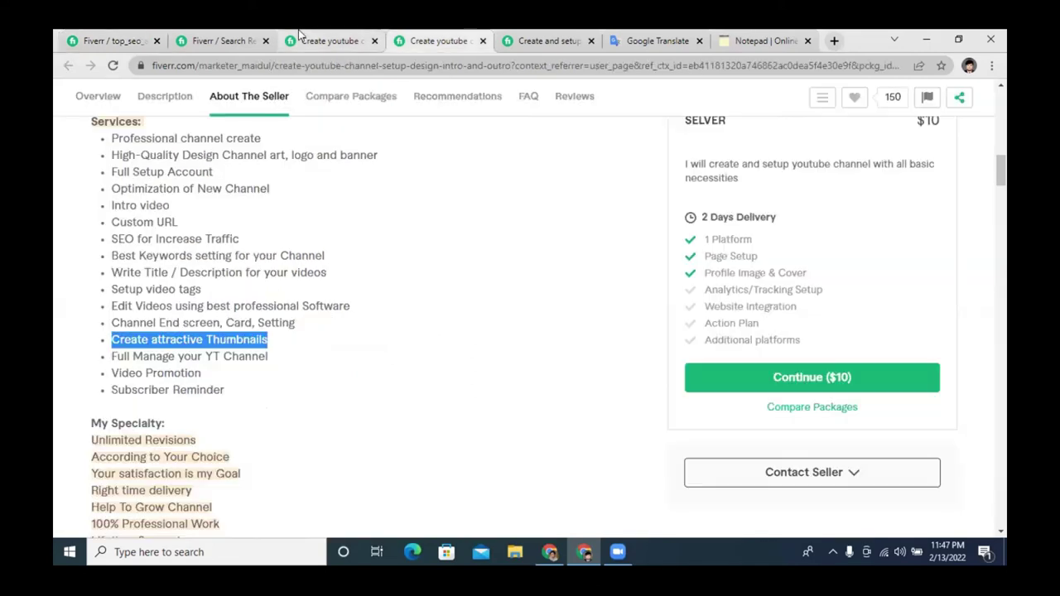
{"action": "triple_click", "coordinate": [224, 356]}
{"action": "right_click", "coordinate": [224, 358]}
{"action": "left_click", "coordinate": [770, 35]}
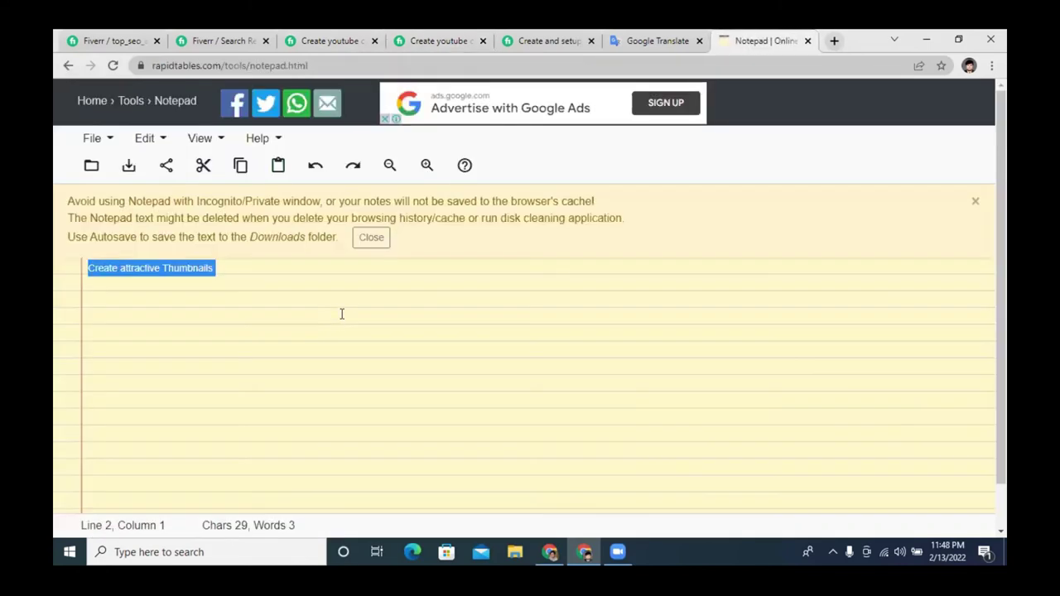
{"action": "right_click", "coordinate": [285, 266]}
{"action": "left_click", "coordinate": [106, 279]}
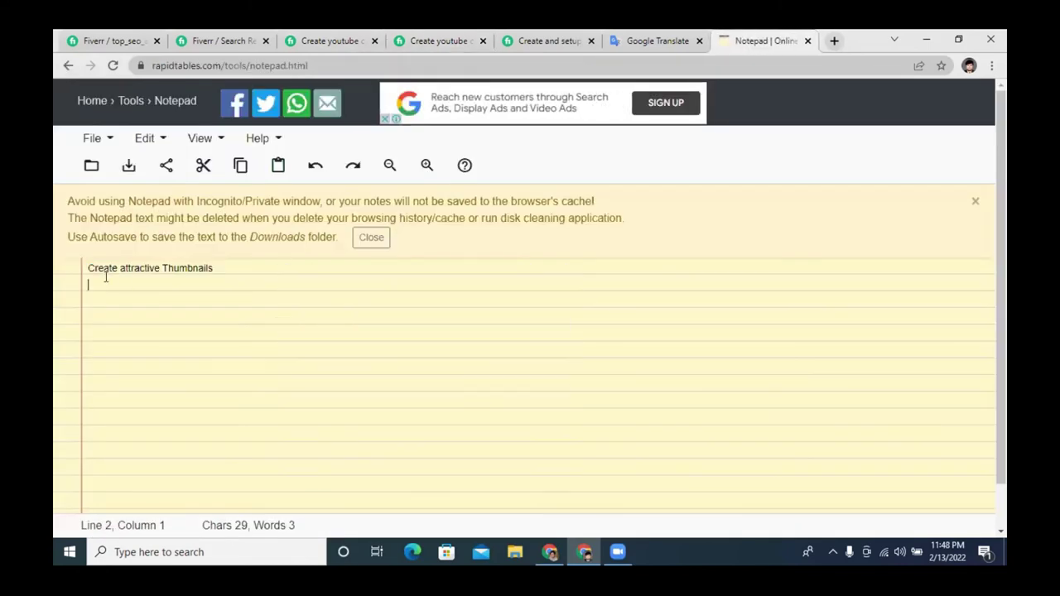
{"action": "triple_click", "coordinate": [105, 266]}
{"action": "left_click", "coordinate": [335, 41]}
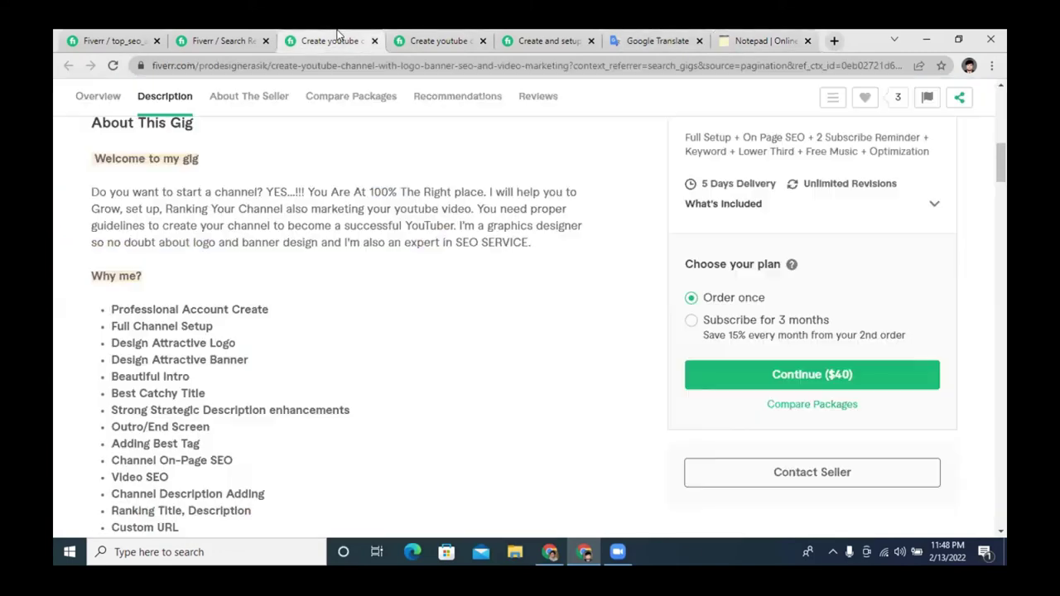
{"action": "left_click", "coordinate": [182, 42]}
{"action": "left_click", "coordinate": [325, 40]}
{"action": "left_click", "coordinate": [439, 40]}
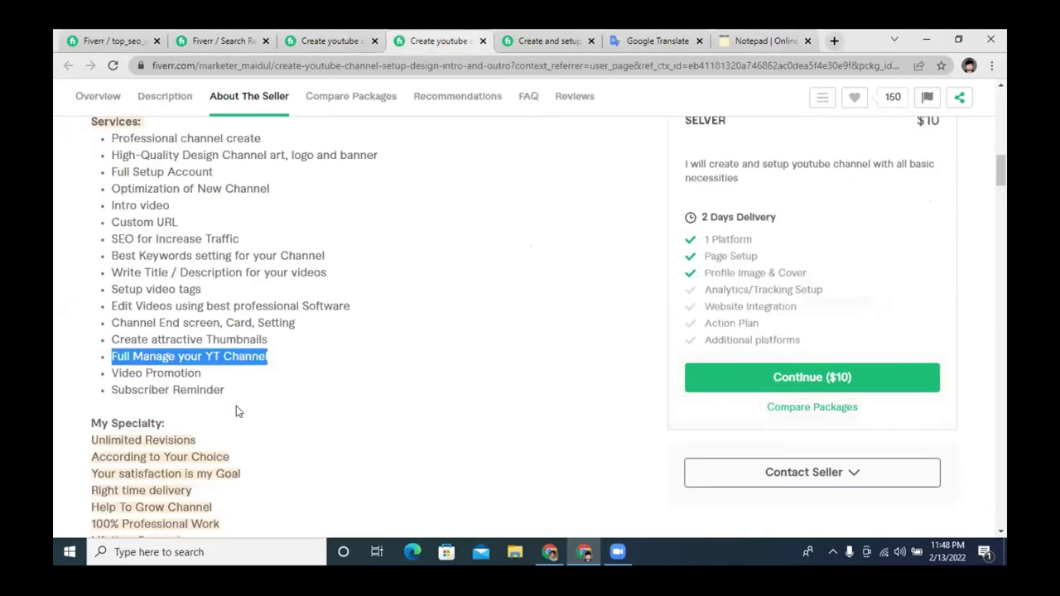
{"action": "right_click", "coordinate": [222, 356]}
{"action": "left_click", "coordinate": [292, 375]}
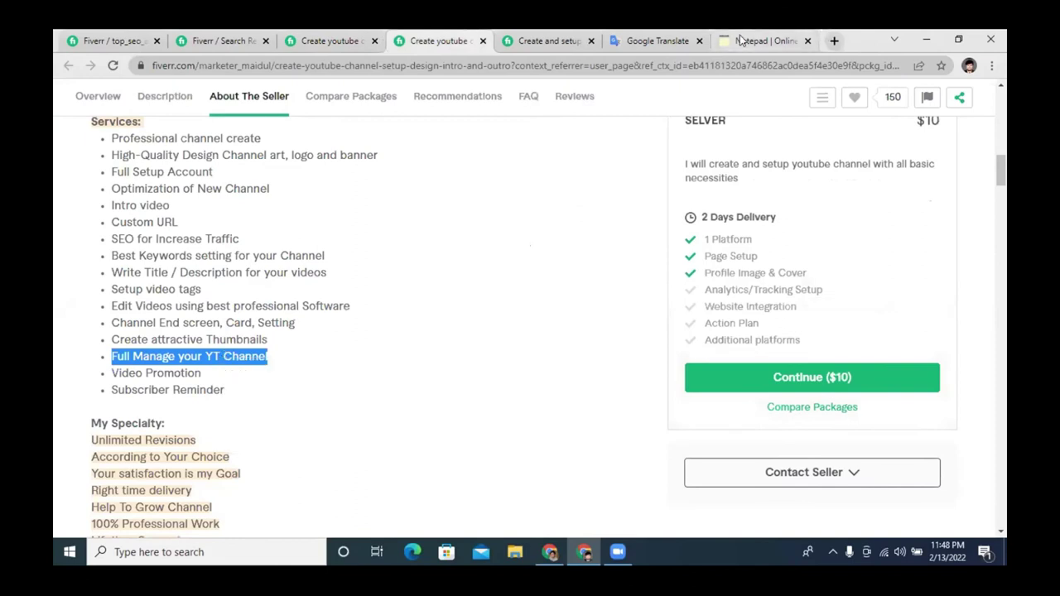
Step: Strip formatting from 'Full Manage your YT Channel' in the notepad and paste it as the last bullet
{"action": "left_click", "coordinate": [758, 41]}
{"action": "right_click", "coordinate": [299, 266]}
{"action": "left_click", "coordinate": [352, 333]}
{"action": "double_click", "coordinate": [172, 268]}
{"action": "triple_click", "coordinate": [190, 278]}
{"action": "right_click", "coordinate": [169, 270]}
{"action": "left_click", "coordinate": [249, 317]}
{"action": "left_click", "coordinate": [112, 41]}
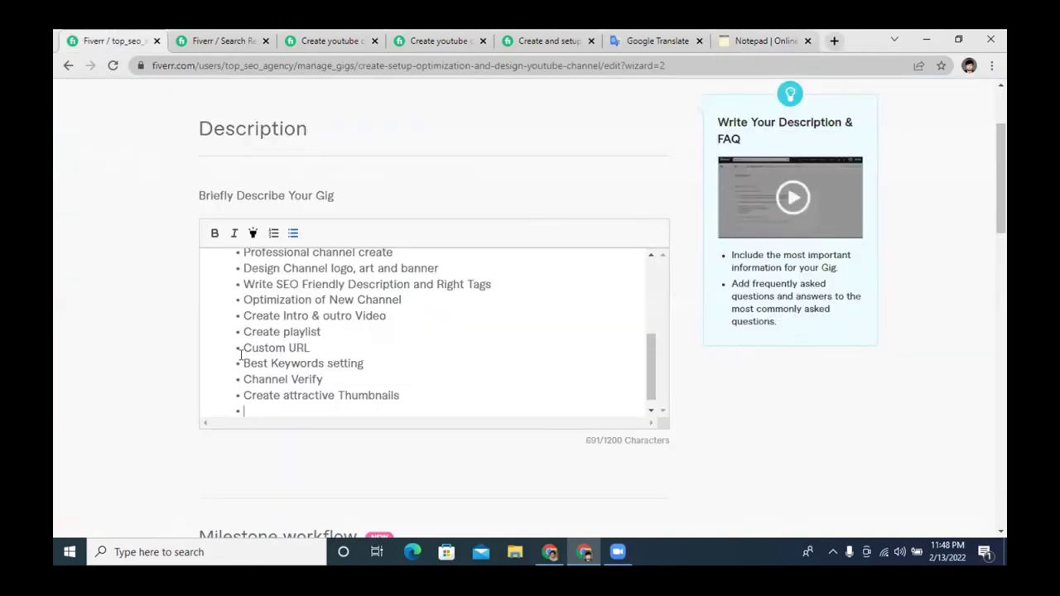
{"action": "key", "text": "ctrl+v"}
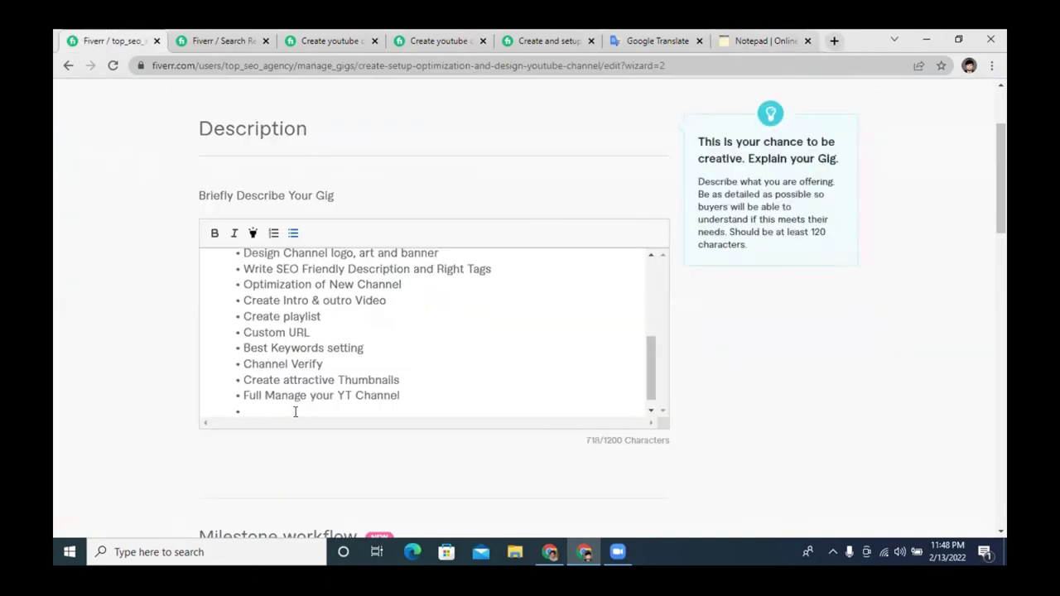
Step: Glance at another seller's gig for reference before returning to the editor
{"action": "scroll", "coordinate": [361, 354], "scroll_direction": "up", "scroll_amount": 2}
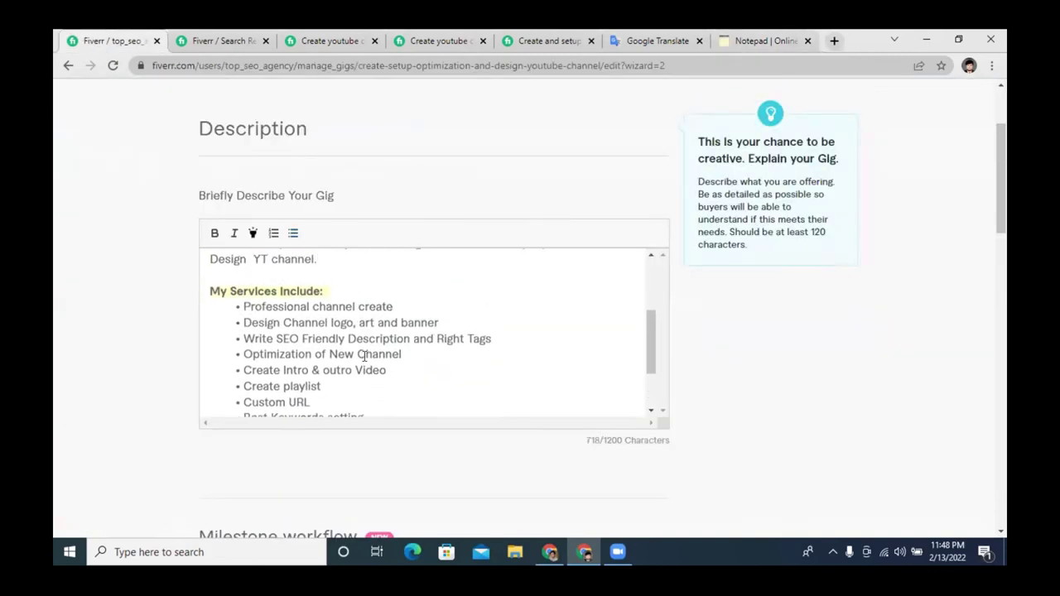
{"action": "left_click", "coordinate": [337, 33]}
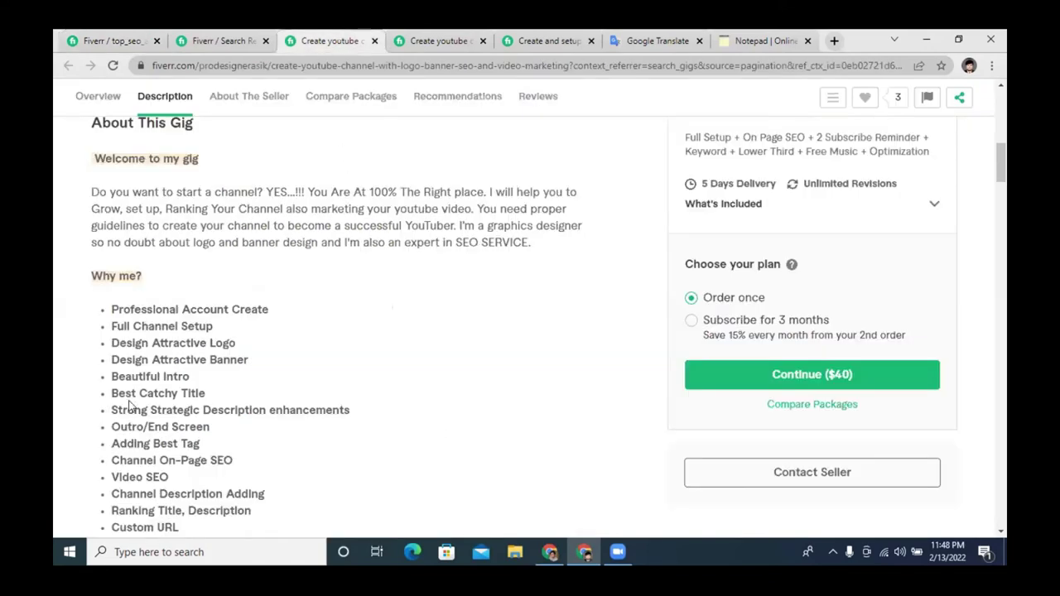
{"action": "scroll", "coordinate": [163, 424], "scroll_direction": "down", "scroll_amount": 2}
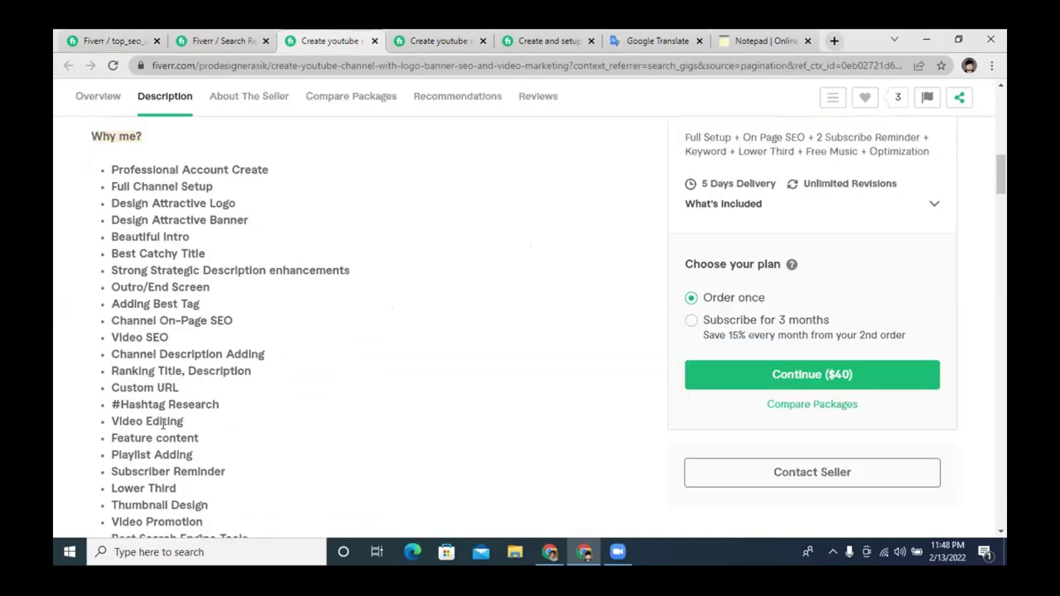
{"action": "left_click", "coordinate": [103, 37]}
Step: Scroll through the description to review the bullets and opening paragraphs
{"action": "scroll", "coordinate": [323, 377], "scroll_direction": "down", "scroll_amount": 2}
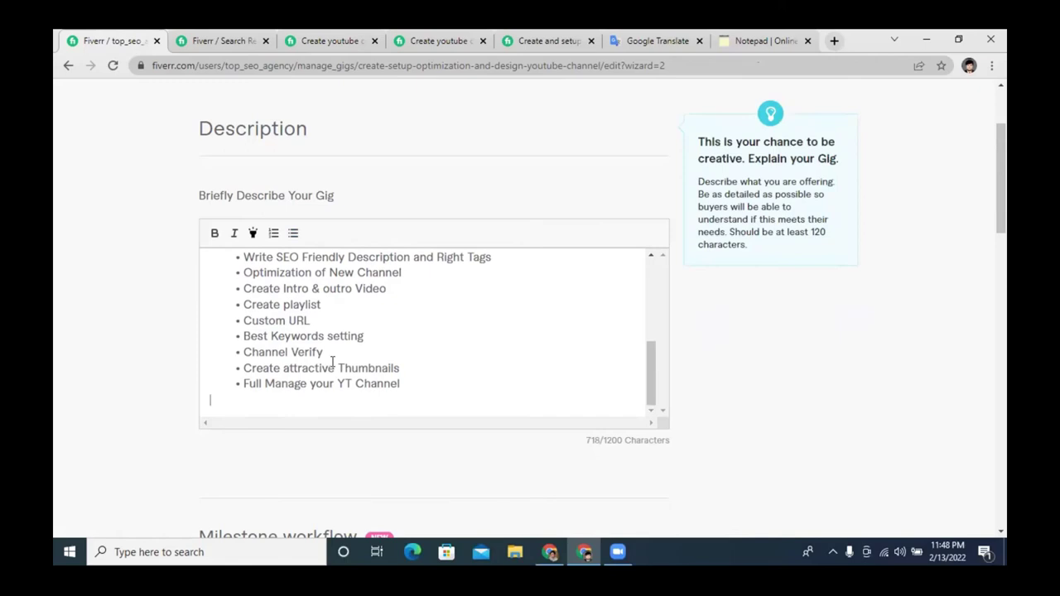
{"action": "scroll", "coordinate": [440, 362], "scroll_direction": "up", "scroll_amount": 2}
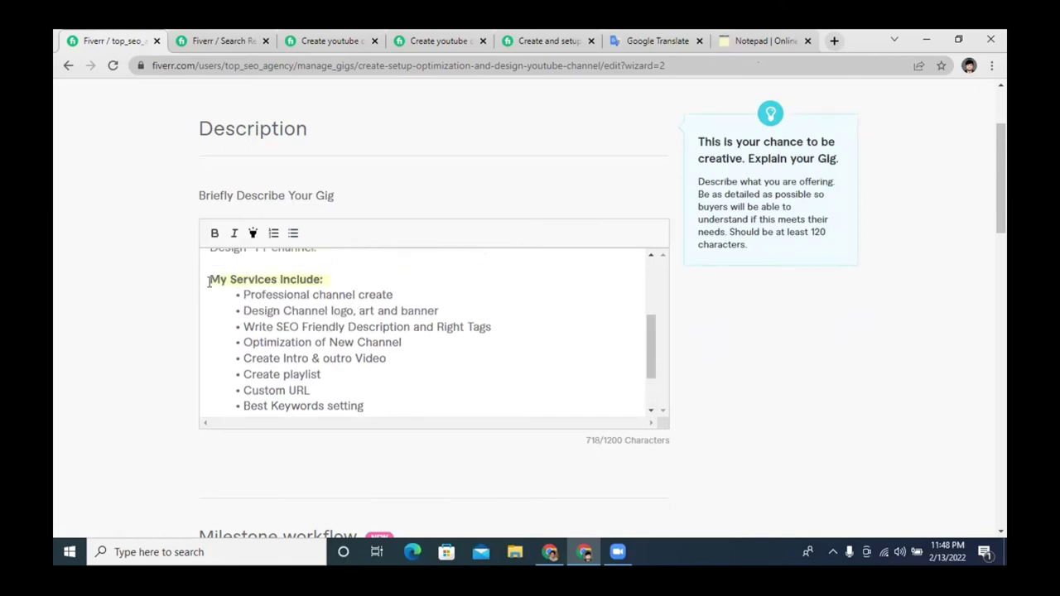
{"action": "scroll", "coordinate": [282, 355], "scroll_direction": "down", "scroll_amount": 2}
{"action": "scroll", "coordinate": [284, 322], "scroll_direction": "up", "scroll_amount": 3}
{"action": "scroll", "coordinate": [284, 322], "scroll_direction": "up", "scroll_amount": 1}
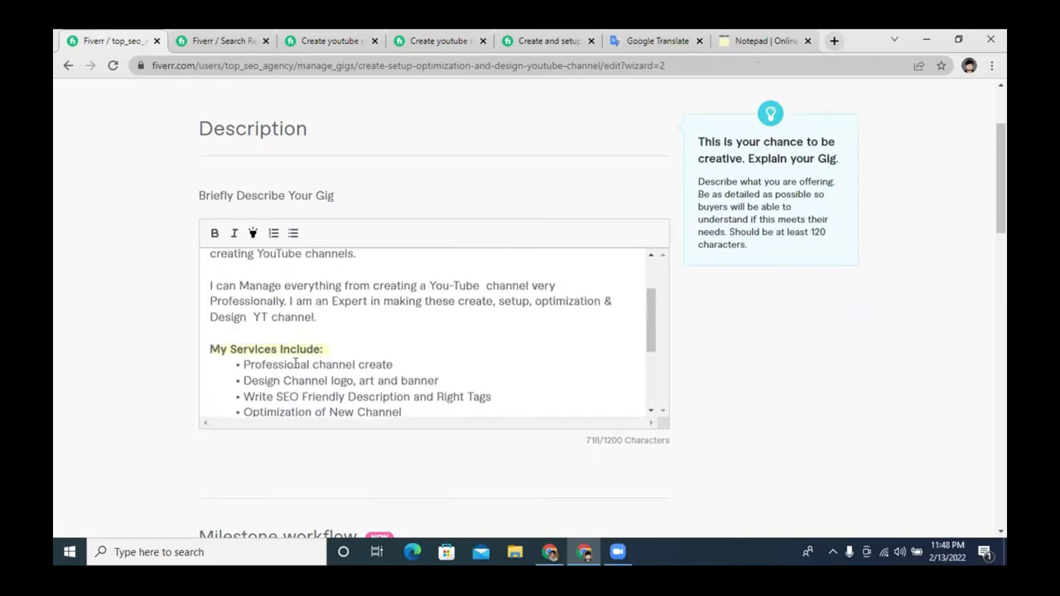
{"action": "scroll", "coordinate": [246, 352], "scroll_direction": "down", "scroll_amount": 2}
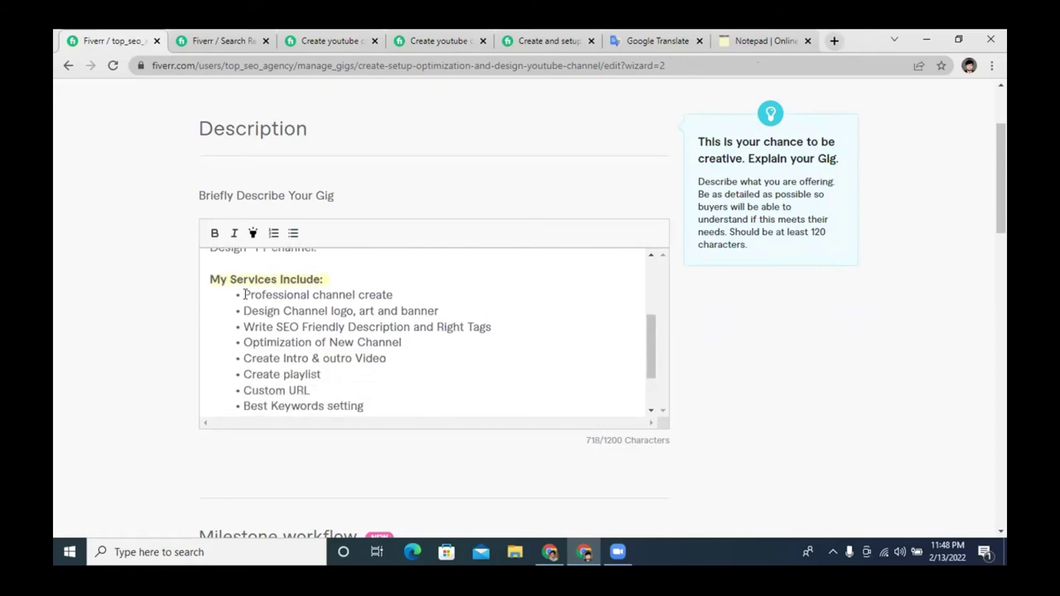
{"action": "left_click_drag", "start_coordinate": [244, 294], "coordinate": [421, 294]}
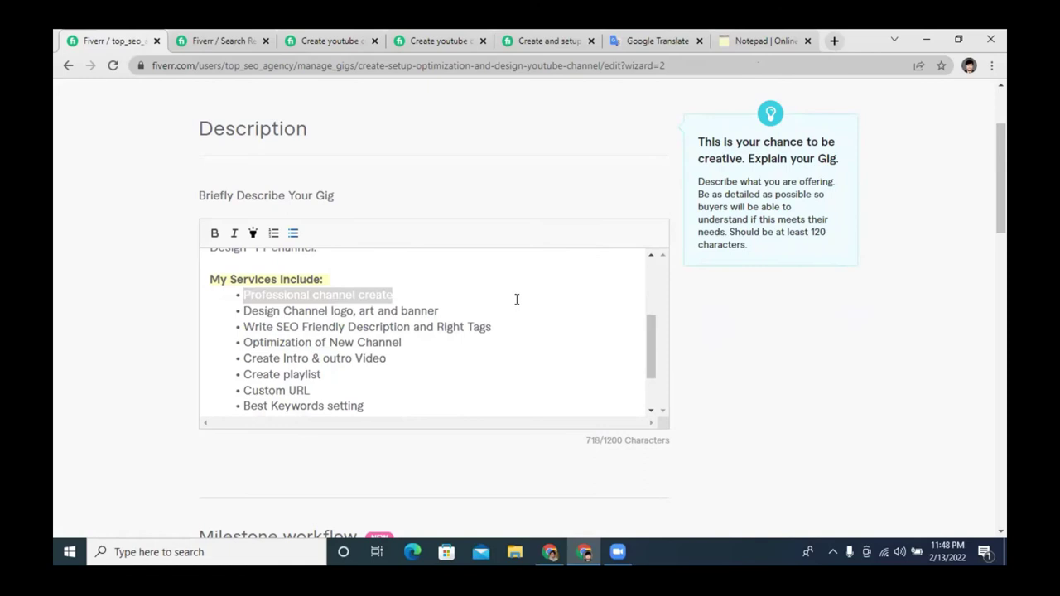
{"action": "scroll", "coordinate": [489, 310], "scroll_direction": "up", "scroll_amount": 4}
{"action": "left_click_drag", "start_coordinate": [210, 290], "coordinate": [550, 373]}
{"action": "left_click", "coordinate": [479, 399]}
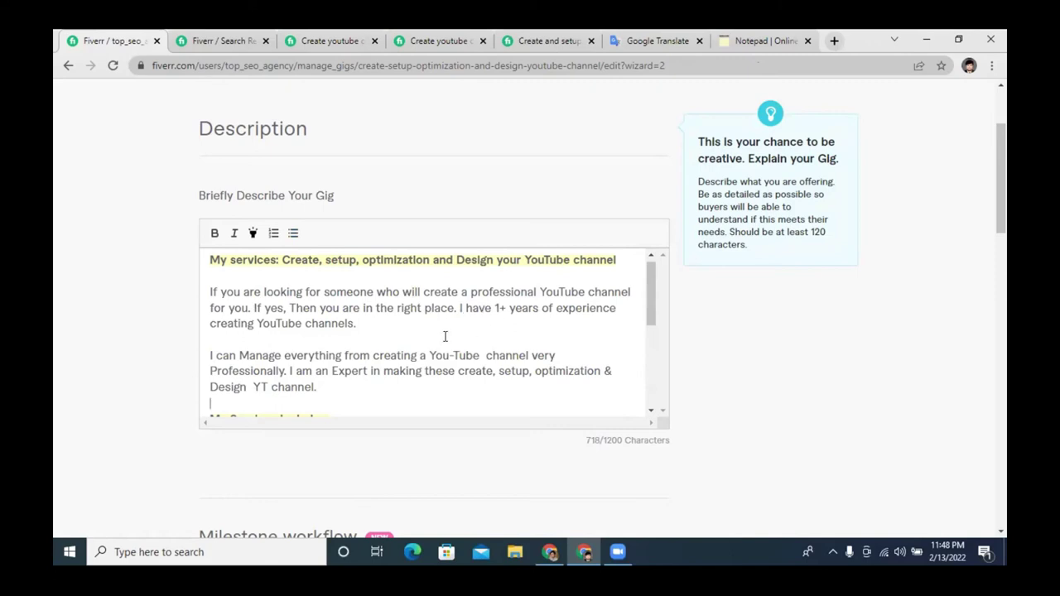
{"action": "scroll", "coordinate": [445, 337], "scroll_direction": "down", "scroll_amount": 6}
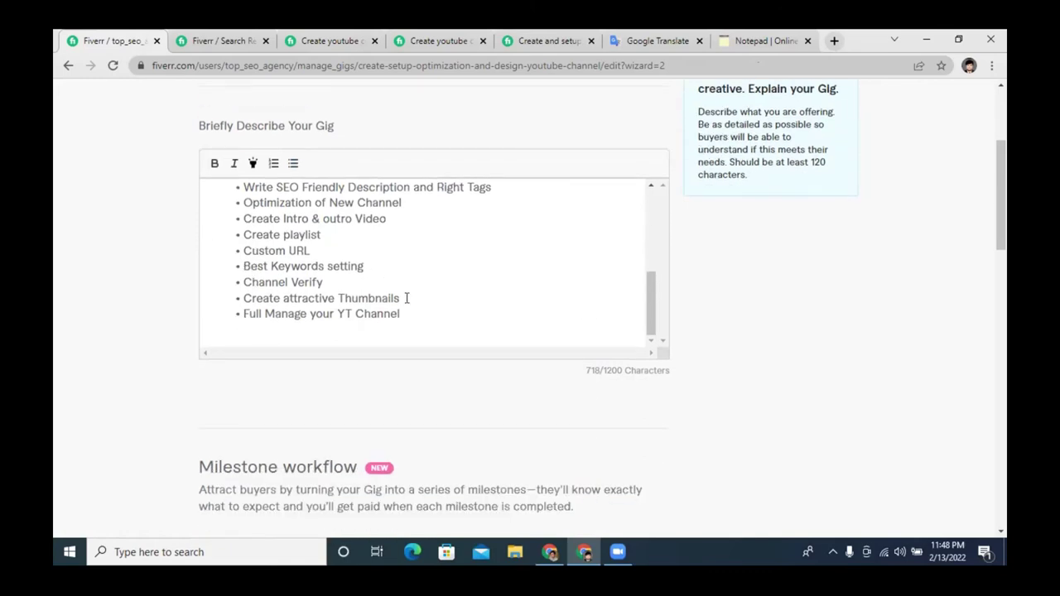
Step: Open a new bullet after 'Create attractive Thumbnails' and copy 'Channel End screen, Card, Setting' from the seller page
{"action": "left_click", "coordinate": [406, 298]}
{"action": "key", "text": "Return"}
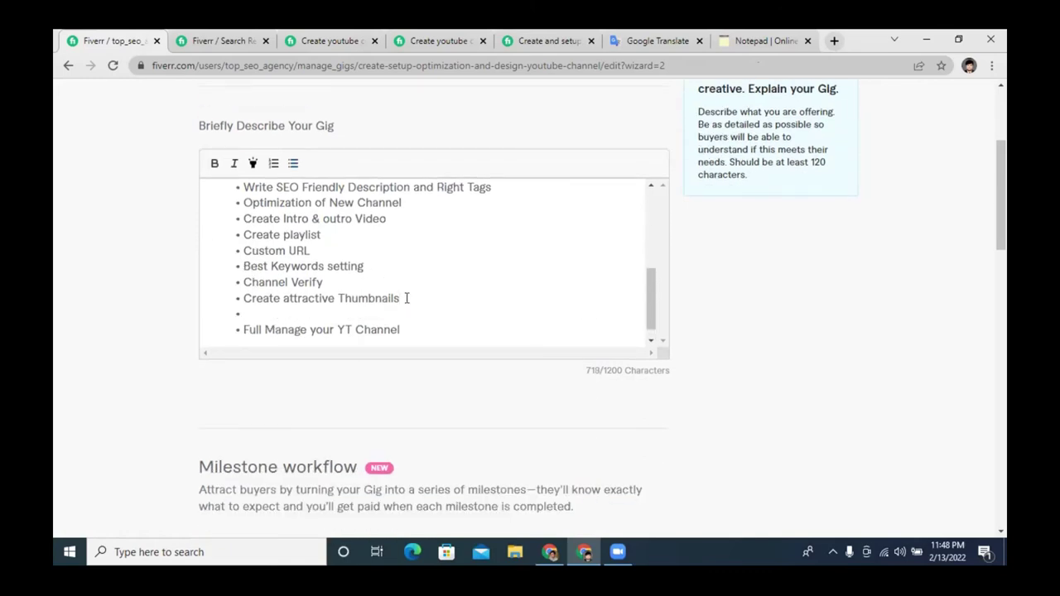
{"action": "left_click", "coordinate": [402, 40]}
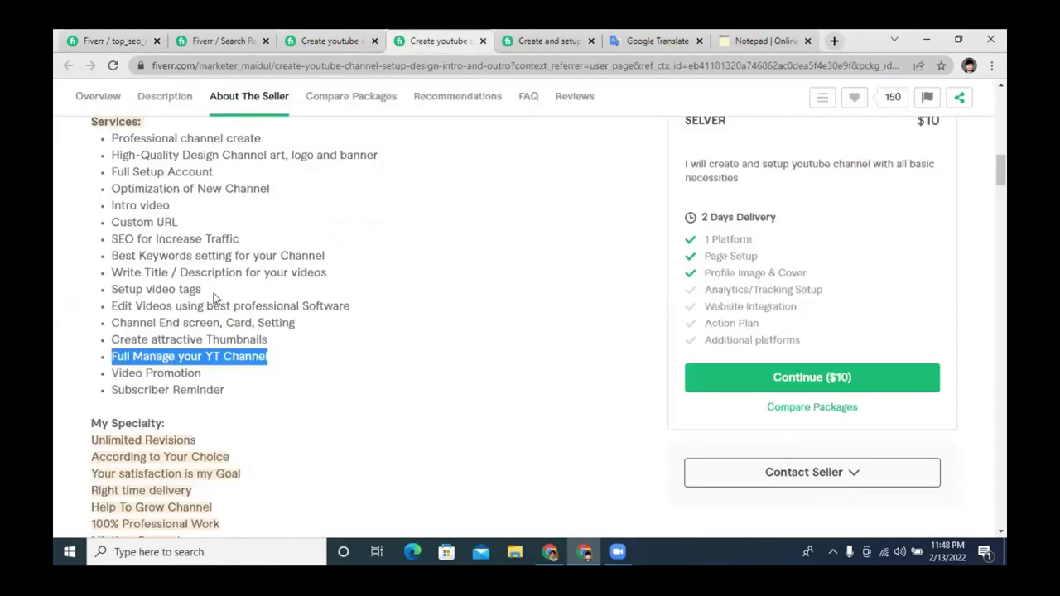
{"action": "left_click_drag", "start_coordinate": [113, 322], "coordinate": [300, 323]}
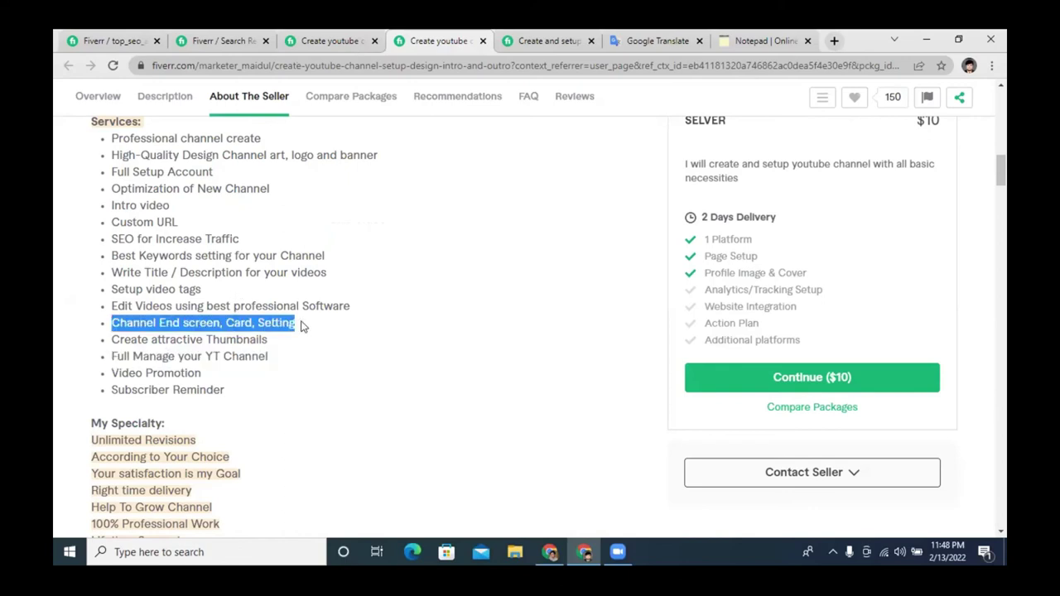
{"action": "right_click", "coordinate": [300, 323]}
{"action": "left_click", "coordinate": [344, 336]}
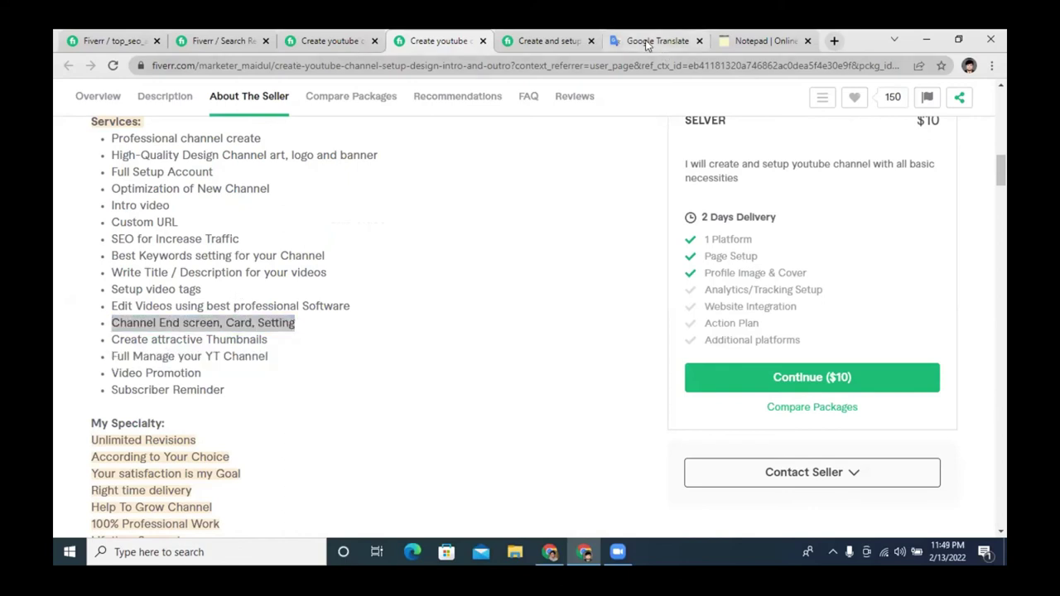
Step: Strip the line's formatting in the notepad and paste it into the new bullet
{"action": "left_click", "coordinate": [658, 41]}
{"action": "left_click", "coordinate": [764, 40]}
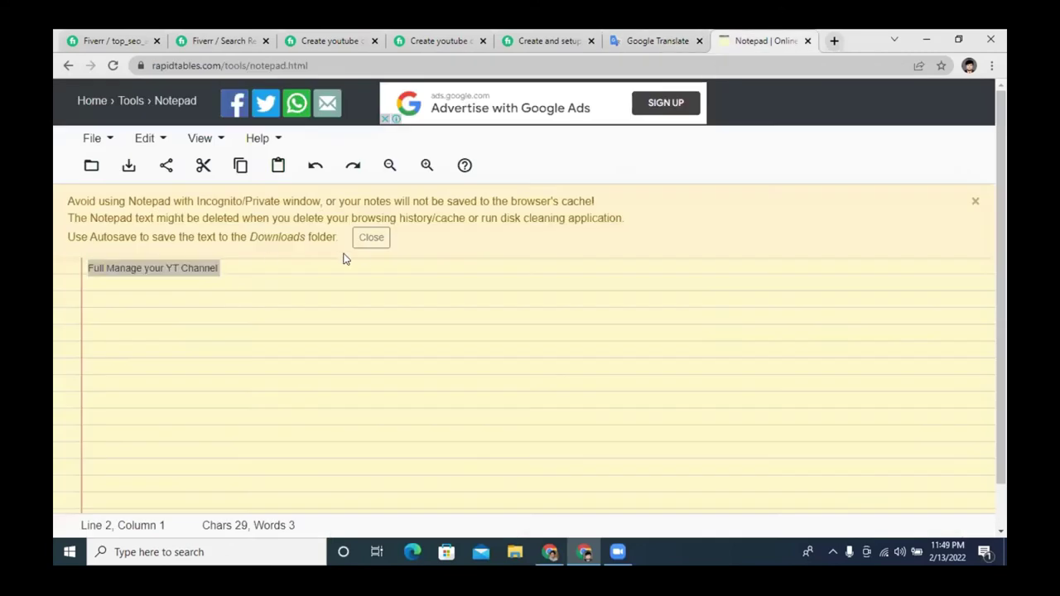
{"action": "key", "text": "ctrl+v"}
{"action": "key", "text": "ctrl+a"}
{"action": "right_click", "coordinate": [249, 269]}
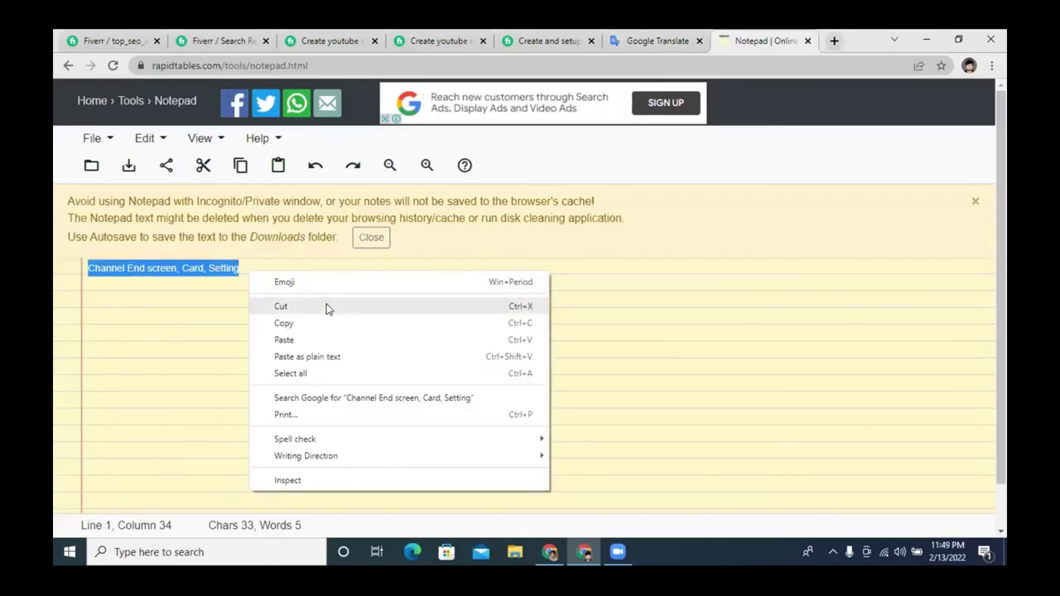
{"action": "left_click", "coordinate": [326, 307]}
{"action": "left_click", "coordinate": [120, 40]}
{"action": "key", "text": "ctrl+v"}
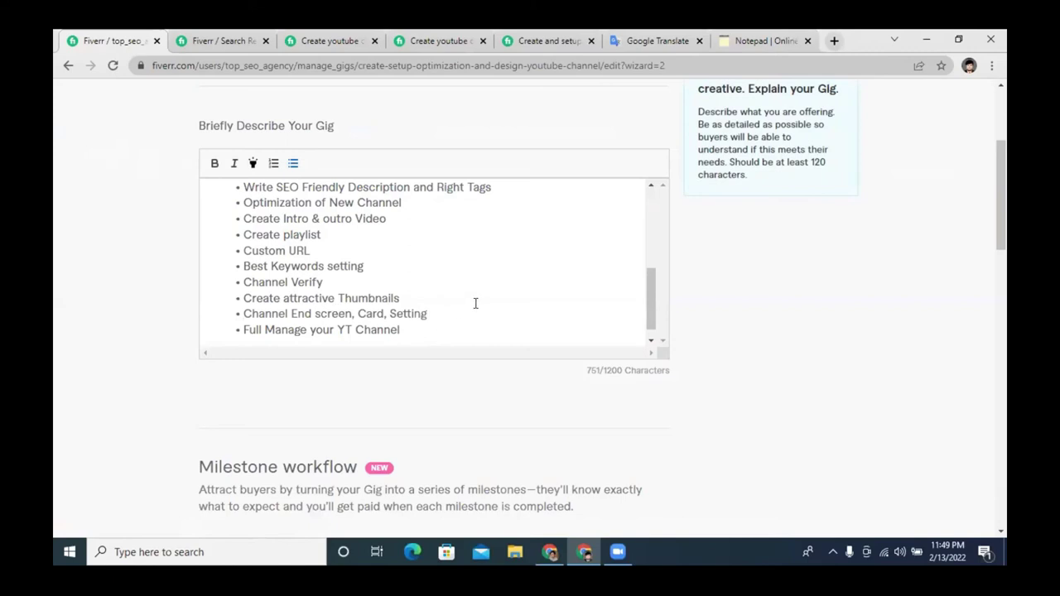
{"action": "scroll", "coordinate": [476, 303], "scroll_direction": "up", "scroll_amount": 2}
{"action": "scroll", "coordinate": [475, 303], "scroll_direction": "down", "scroll_amount": 2}
Step: Type 'Why choose Me' below the services list, capitalised, with a blank line above it
{"action": "left_click", "coordinate": [273, 332]}
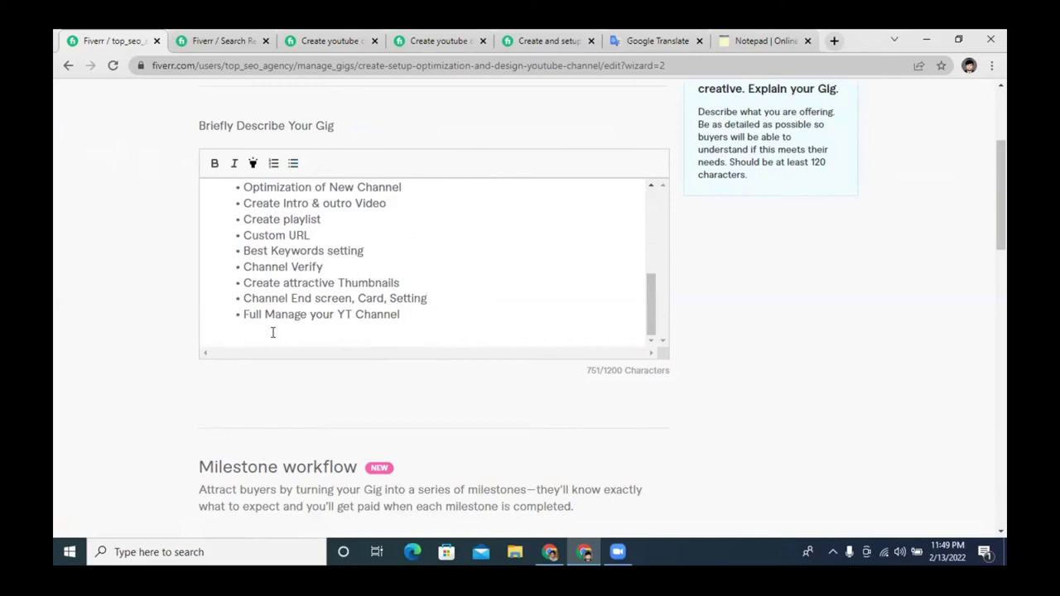
{"action": "type", "text": "why choose Me"}
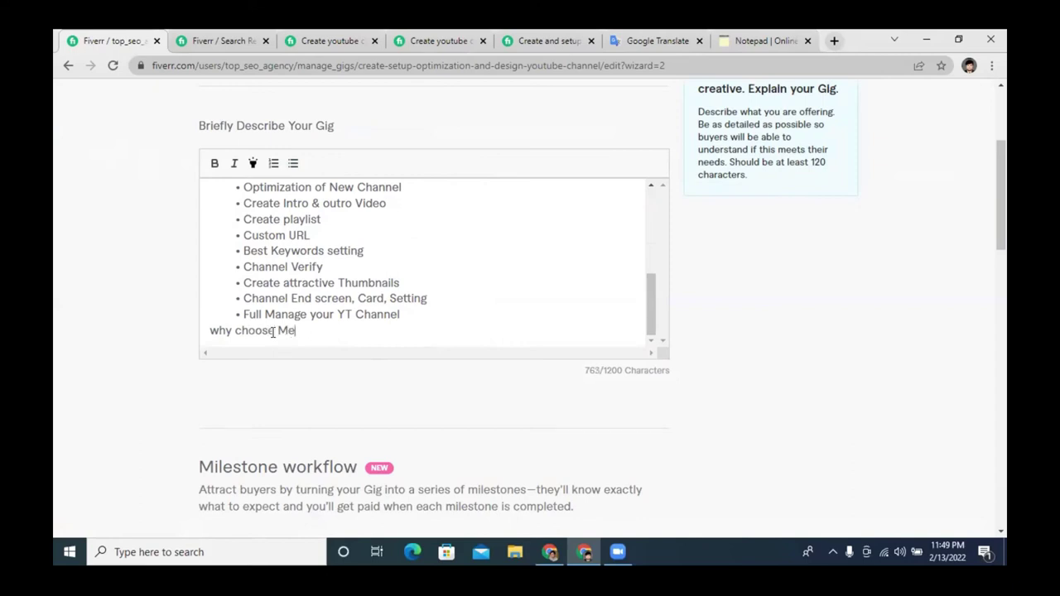
{"action": "left_click_drag", "start_coordinate": [211, 329], "coordinate": [214, 330]}
{"action": "type", "text": "W"}
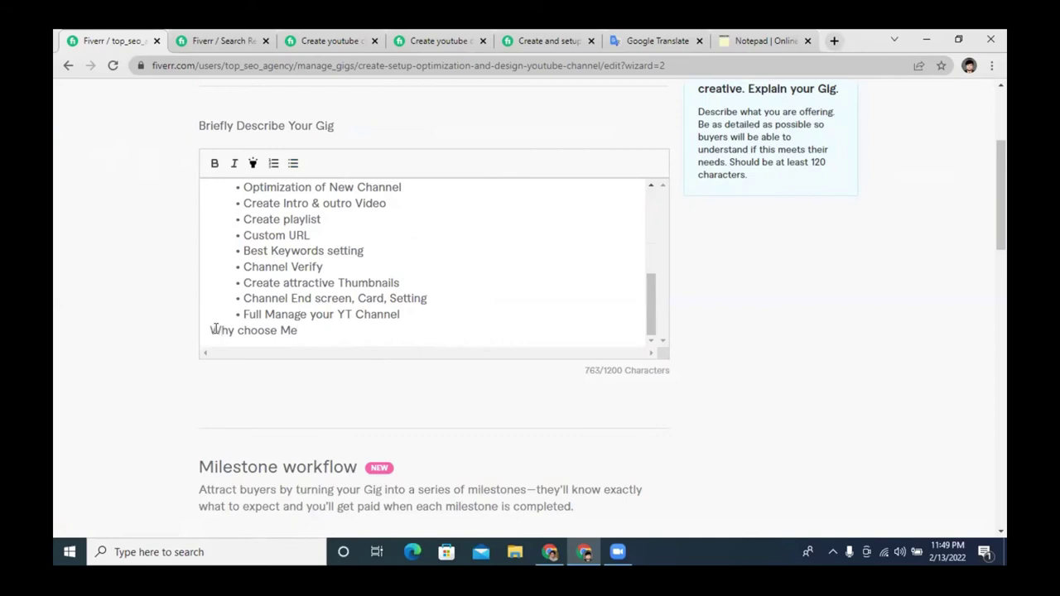
{"action": "left_click", "coordinate": [210, 330]}
{"action": "key", "text": "Return"}
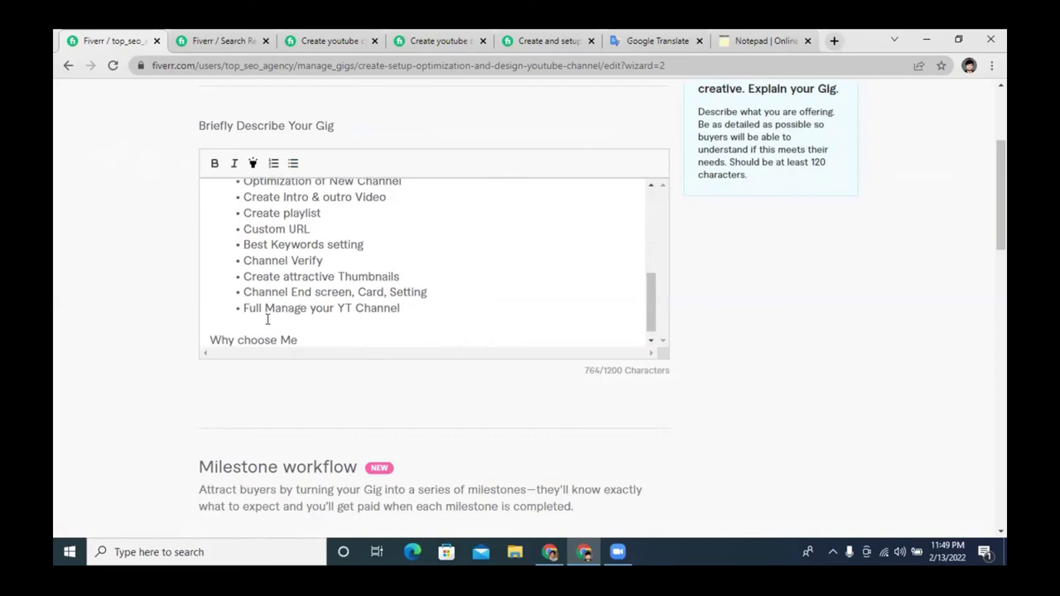
Step: Make the heading bold and highlighted, ending it with a colon, then start a new line
{"action": "triple_click", "coordinate": [268, 331]}
{"action": "left_click", "coordinate": [215, 163]}
{"action": "left_click", "coordinate": [320, 329]}
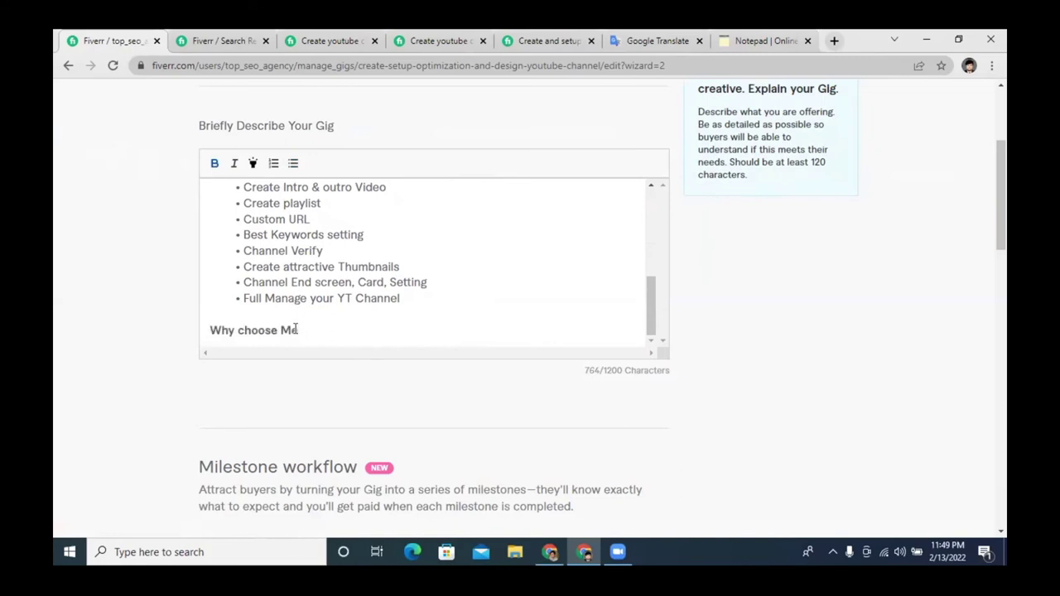
{"action": "type", "text": ":"}
{"action": "key", "text": "Return"}
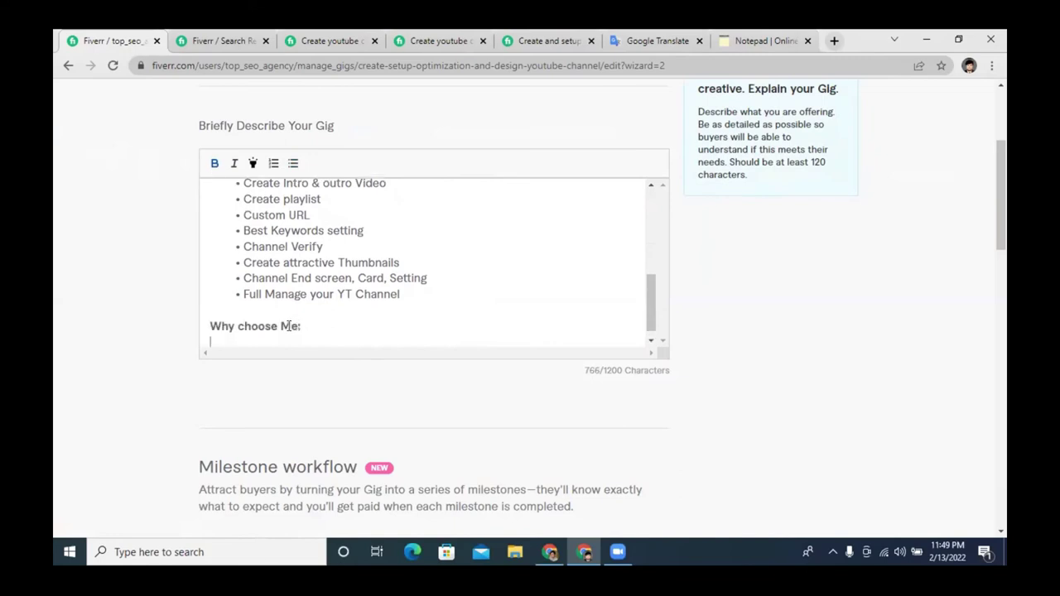
{"action": "triple_click", "coordinate": [277, 323]}
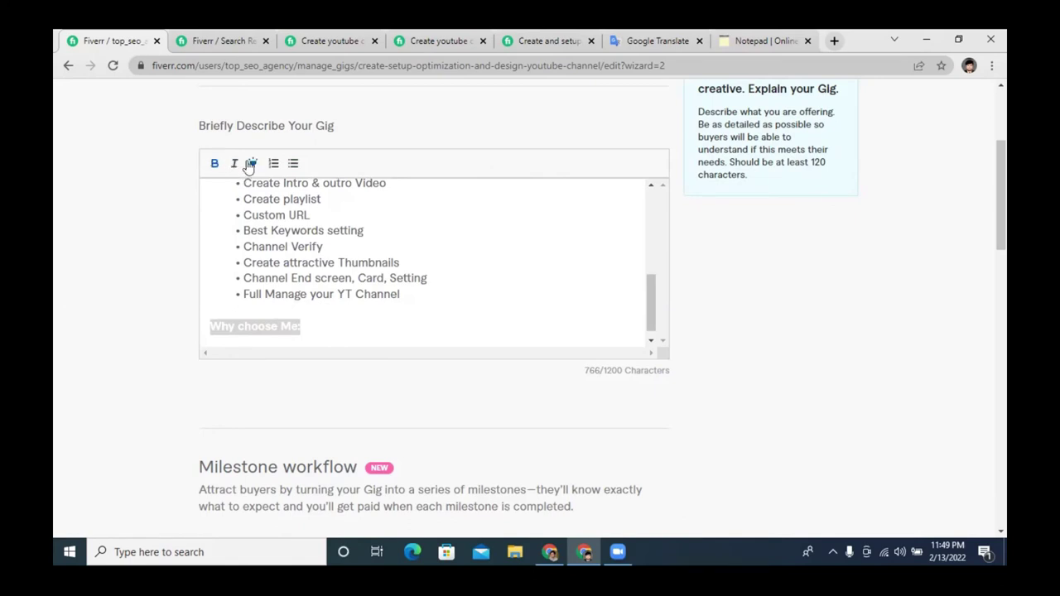
{"action": "left_click", "coordinate": [304, 324]}
{"action": "key", "text": "Return"}
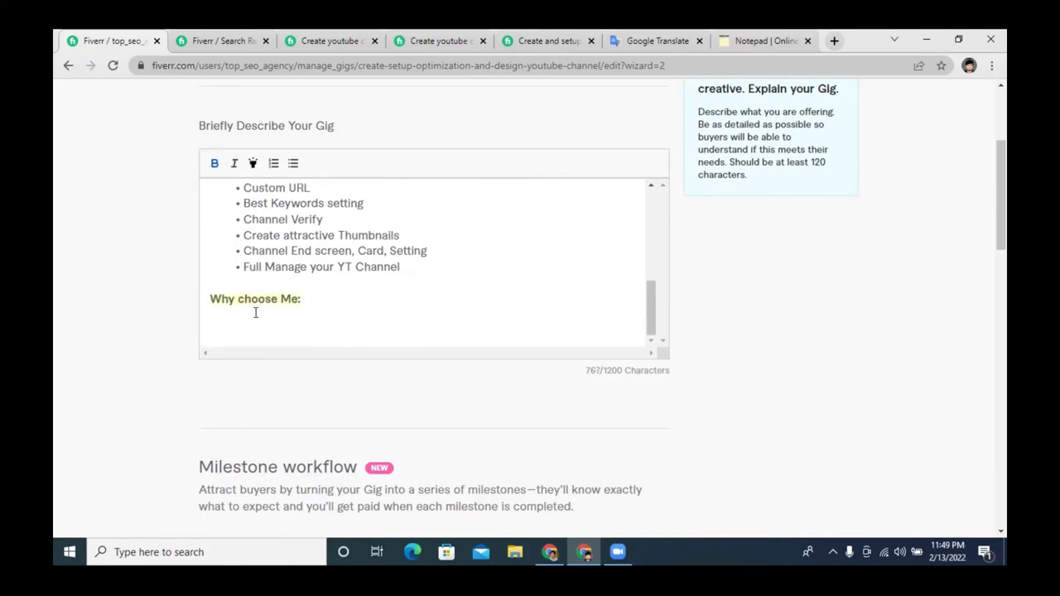
Step: Turn the new line into a bullet and check another seller's gig description for ideas
{"action": "left_click", "coordinate": [295, 164]}
{"action": "left_click", "coordinate": [543, 40]}
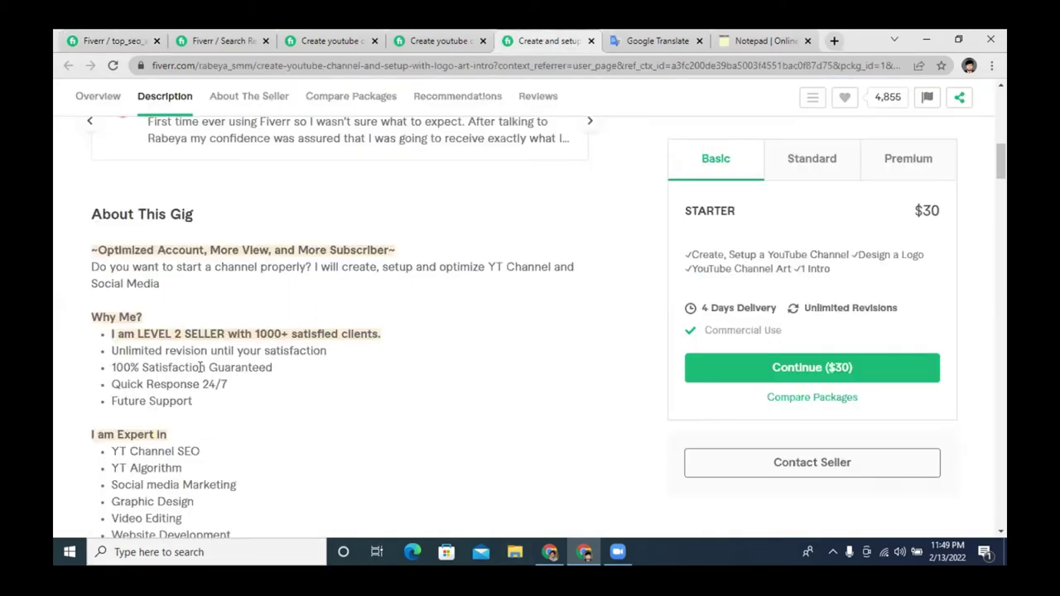
{"action": "scroll", "coordinate": [199, 364], "scroll_direction": "down", "scroll_amount": 3}
{"action": "scroll", "coordinate": [142, 353], "scroll_direction": "down", "scroll_amount": 4}
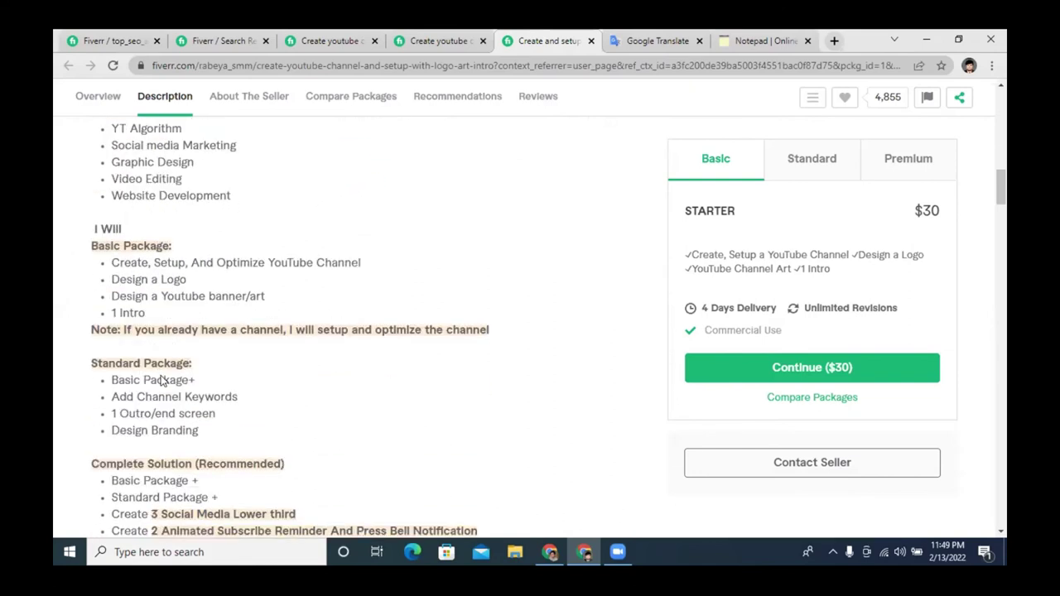
{"action": "scroll", "coordinate": [332, 249], "scroll_direction": "up", "scroll_amount": 1}
{"action": "left_click", "coordinate": [406, 43]}
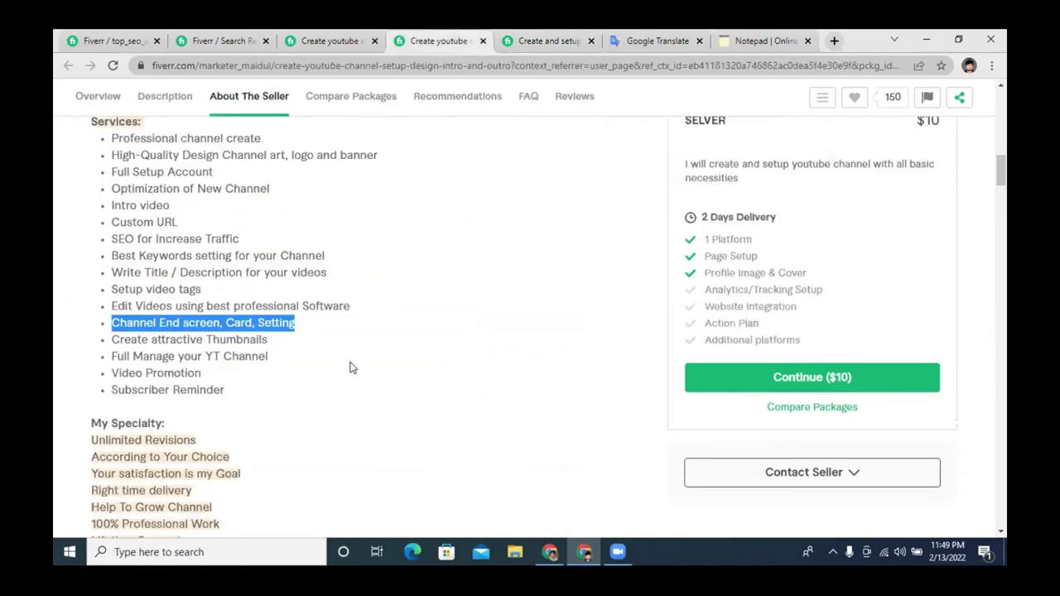
{"action": "scroll", "coordinate": [249, 389], "scroll_direction": "down", "scroll_amount": 1}
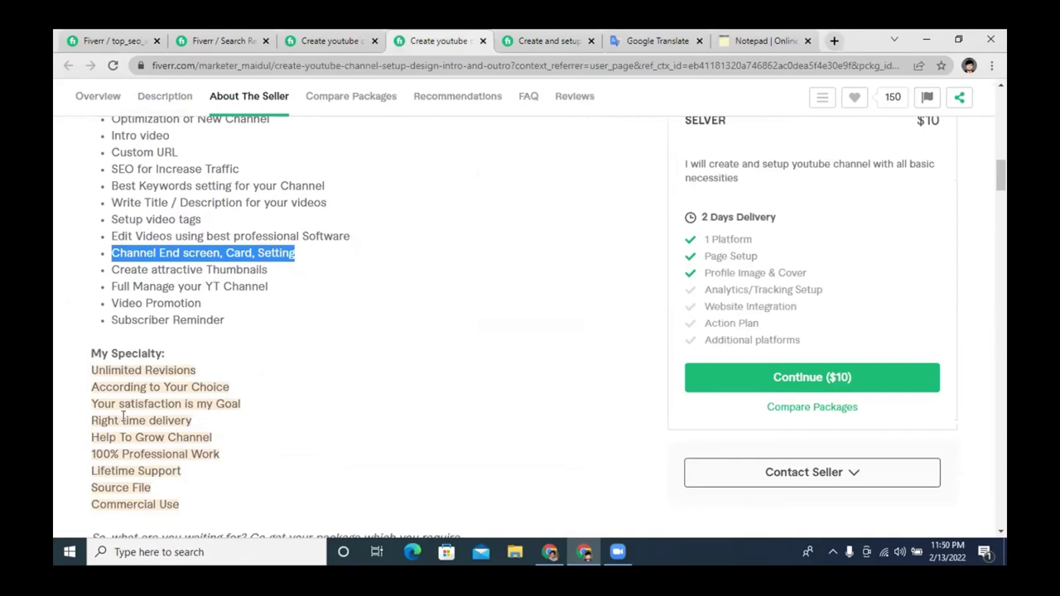
Step: Add an unhighlighted 'On-Time Delivery' bullet under the heading and start the next bullet
{"action": "left_click", "coordinate": [142, 40]}
{"action": "type", "text": "On"}
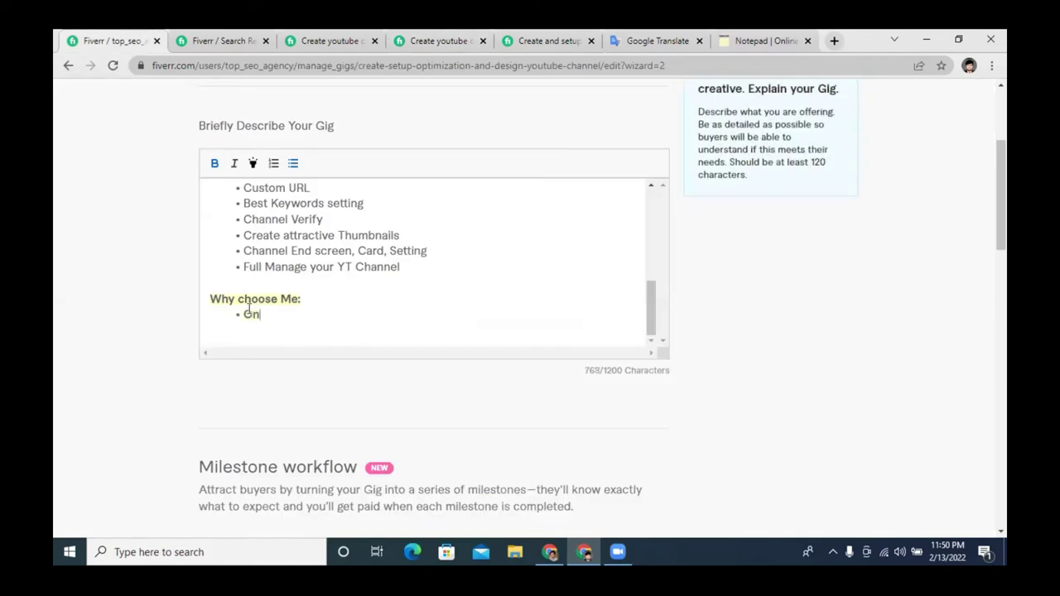
{"action": "type", "text": "-Time Delivery"}
{"action": "triple_click", "coordinate": [306, 314]}
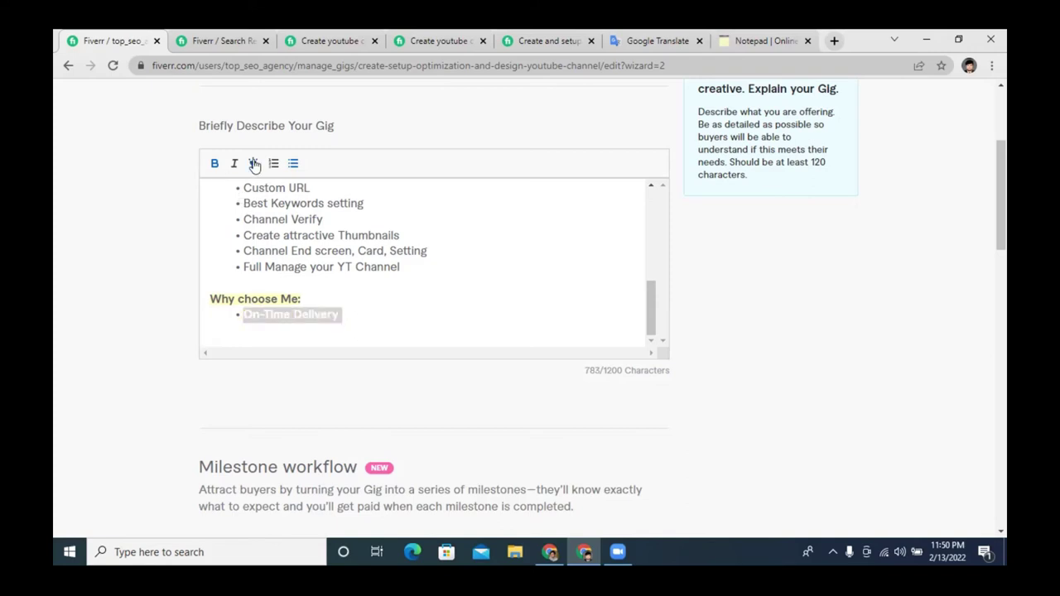
{"action": "left_click", "coordinate": [342, 320]}
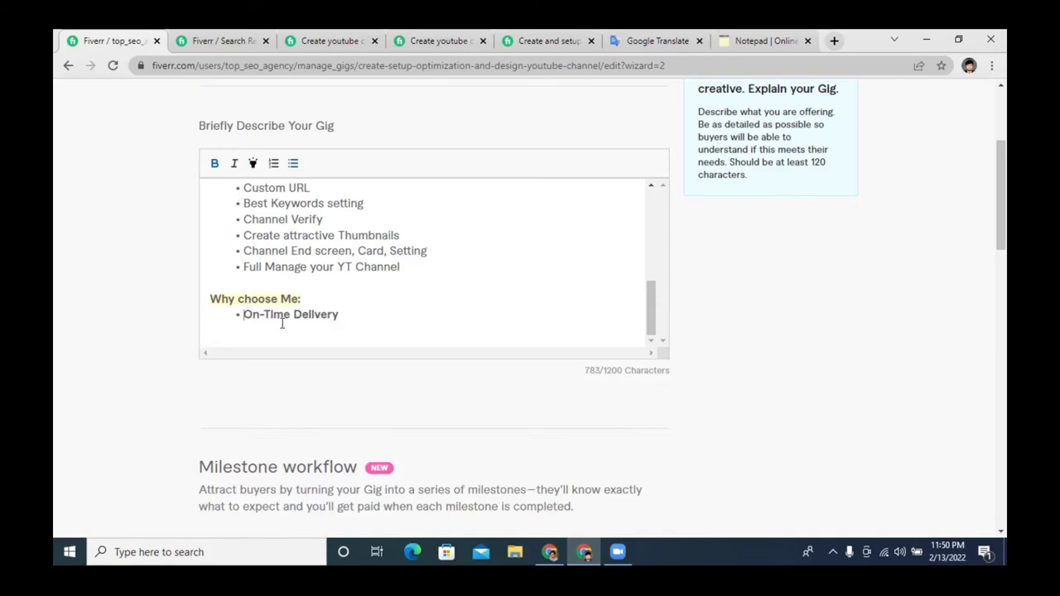
{"action": "key", "text": "Return"}
Step: Discard the mistyped 'All Manuly' line and restore an empty bullet for the next item
{"action": "type", "text": "All Manuly"}
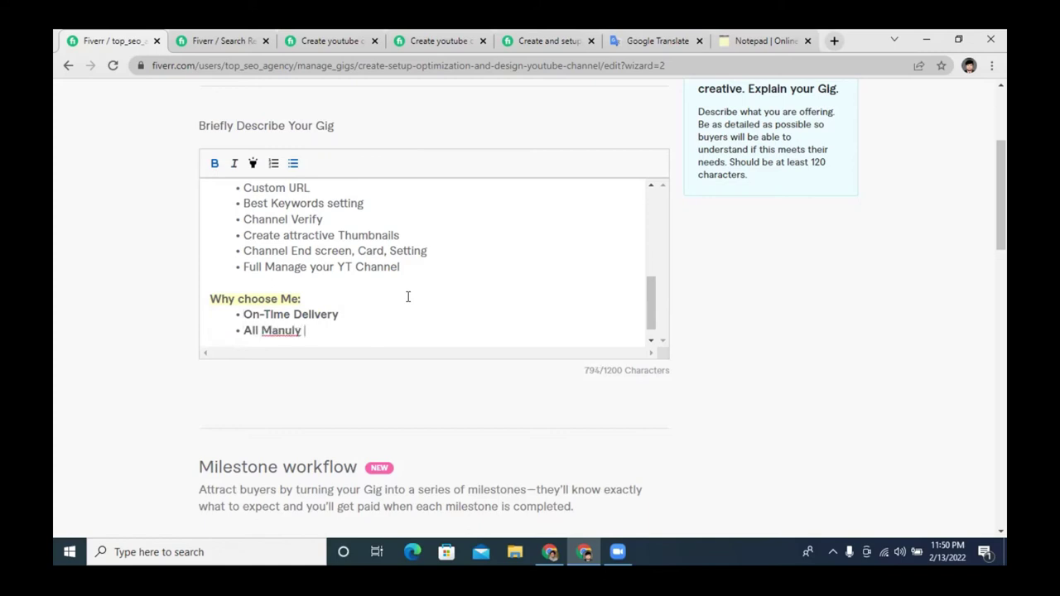
{"action": "triple_click", "coordinate": [276, 331]}
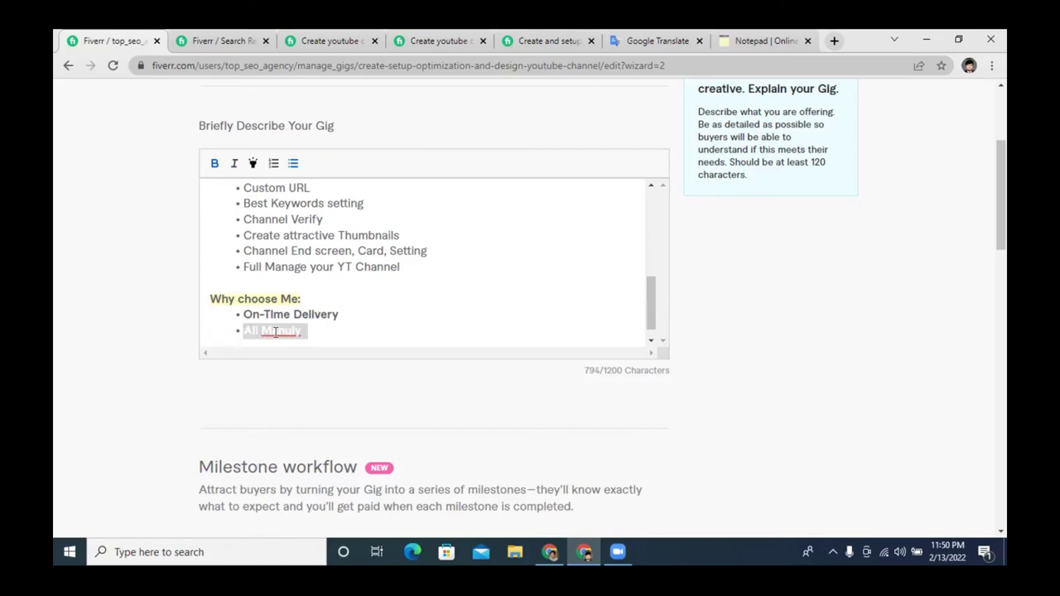
{"action": "key", "text": "BackSpace"}
{"action": "left_click", "coordinate": [293, 163]}
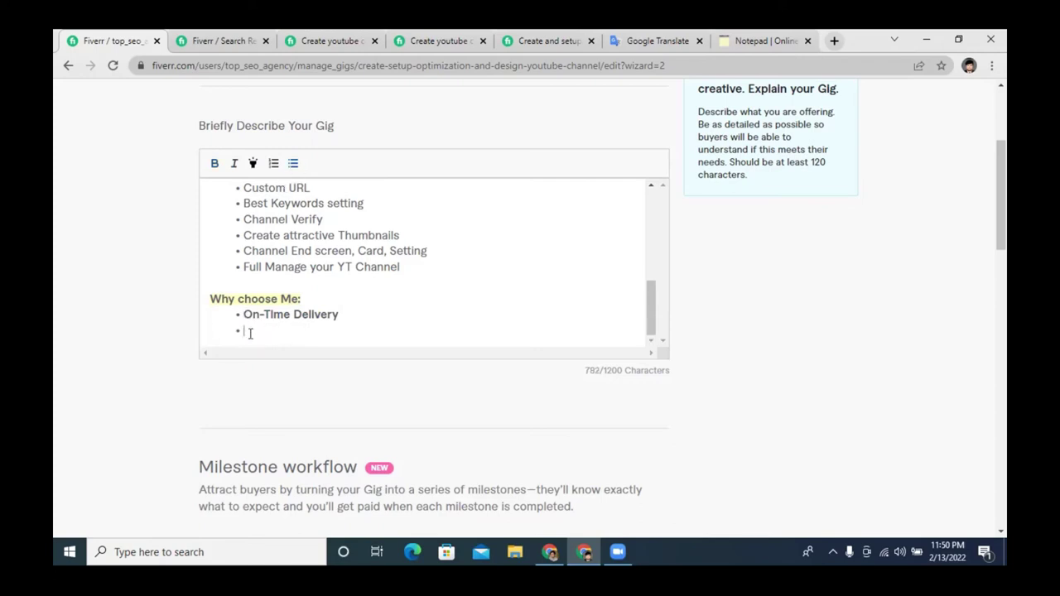
{"action": "left_click", "coordinate": [448, 41]}
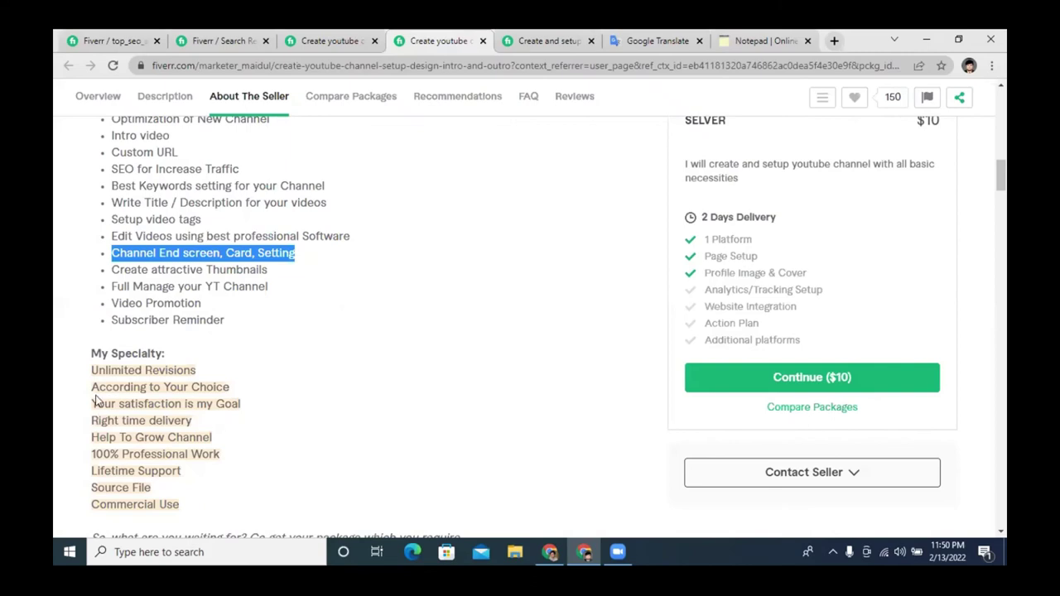
Step: Copy 'According to Your Choice' from the reference gig and strip its formatting in the online notepad
{"action": "left_click_drag", "start_coordinate": [95, 387], "coordinate": [231, 402]}
{"action": "left_click", "coordinate": [235, 388]}
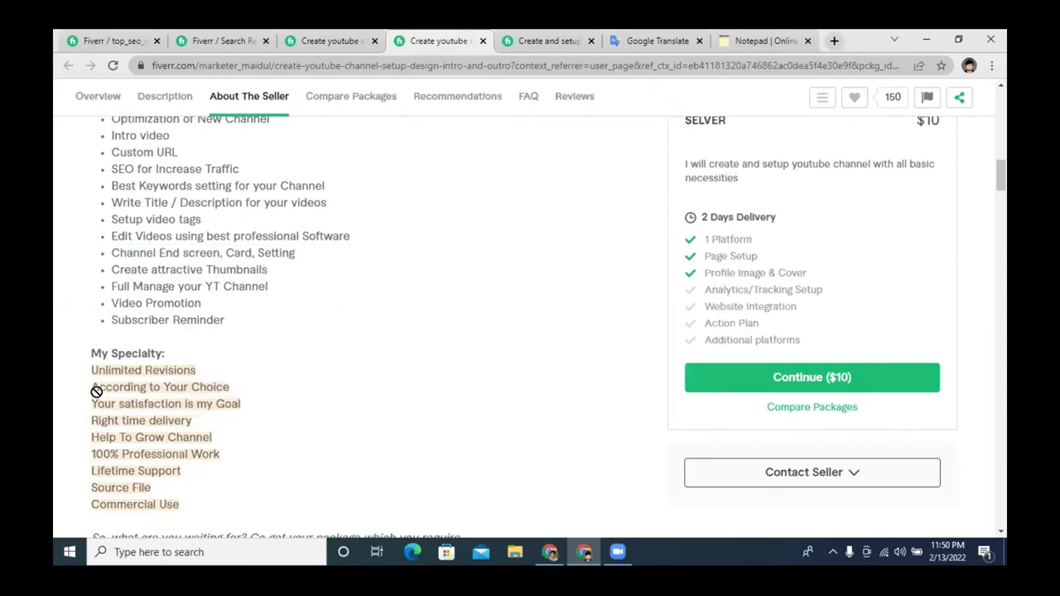
{"action": "left_click_drag", "start_coordinate": [93, 387], "coordinate": [230, 387]}
{"action": "right_click", "coordinate": [181, 393]}
{"action": "left_click", "coordinate": [180, 390]}
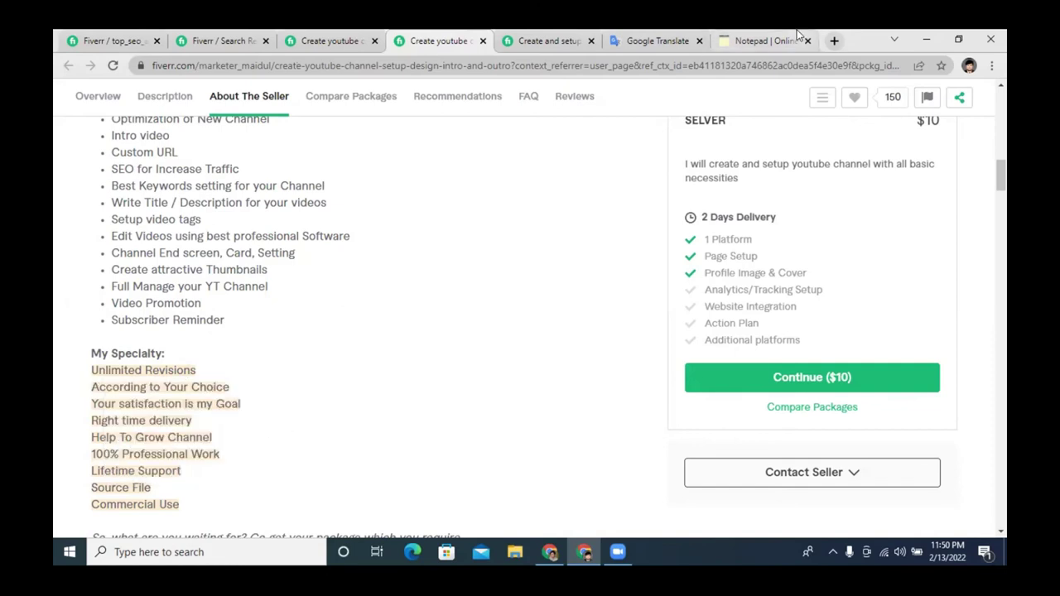
{"action": "triple_click", "coordinate": [199, 386]}
{"action": "right_click", "coordinate": [217, 388]}
{"action": "left_click", "coordinate": [256, 396]}
{"action": "left_click", "coordinate": [757, 40]}
{"action": "right_click", "coordinate": [273, 278]}
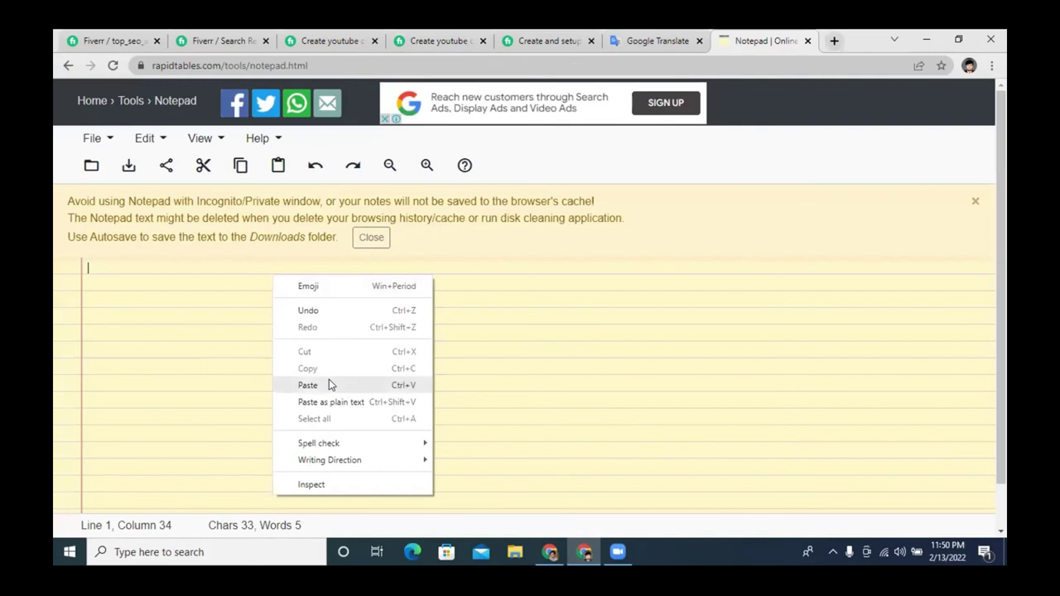
{"action": "left_click", "coordinate": [327, 383]}
{"action": "left_click", "coordinate": [131, 268]}
{"action": "triple_click", "coordinate": [131, 267]}
{"action": "right_click", "coordinate": [130, 267]}
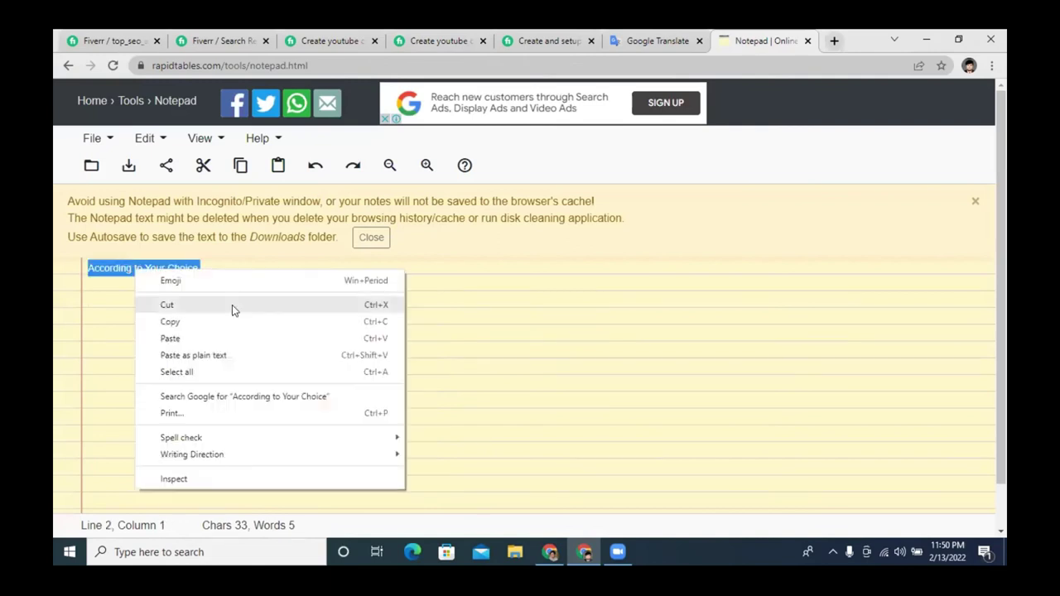
{"action": "left_click", "coordinate": [232, 305]}
Step: Paste 'According to Your Choice' as a bullet under On-Time Delivery and remove the extra blank line
{"action": "left_click", "coordinate": [106, 41]}
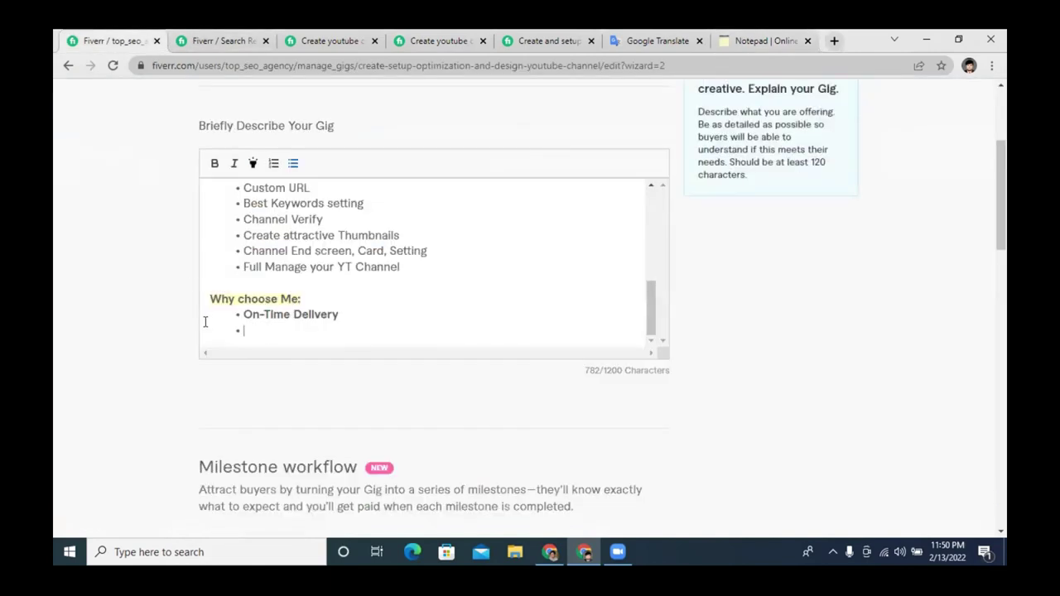
{"action": "key", "text": "ctrl+v"}
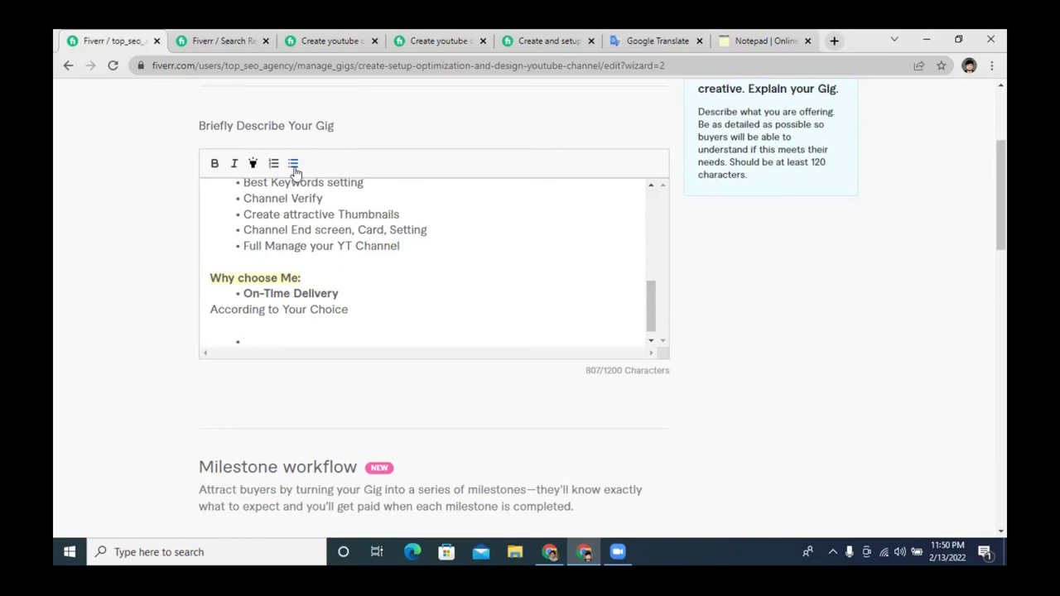
{"action": "left_click", "coordinate": [294, 166]}
{"action": "double_click", "coordinate": [259, 308]}
{"action": "left_click", "coordinate": [267, 279]}
{"action": "triple_click", "coordinate": [268, 293]}
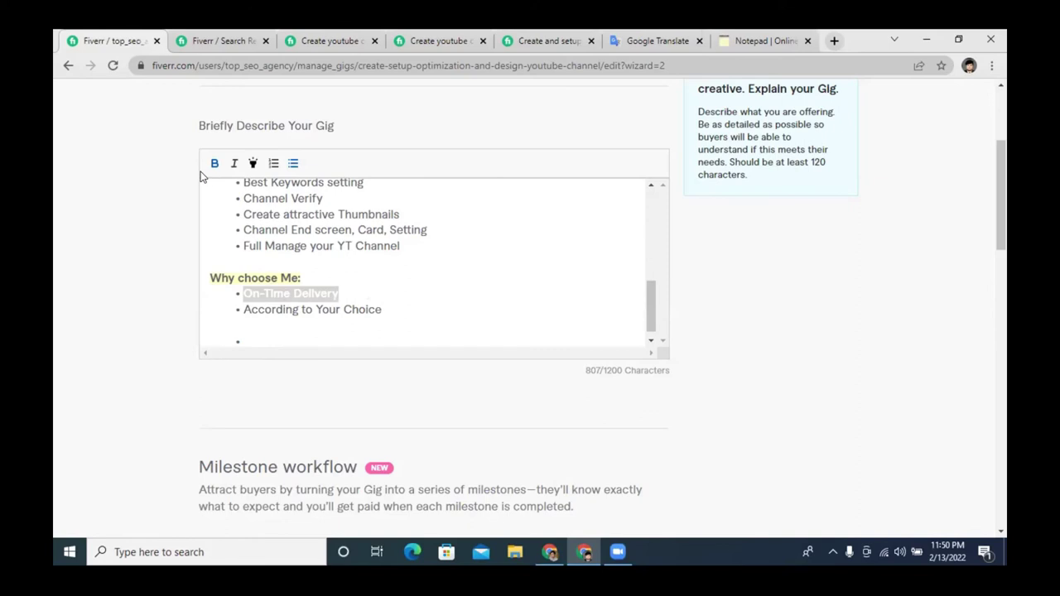
{"action": "left_click", "coordinate": [264, 327]}
{"action": "key", "text": "BackSpace"}
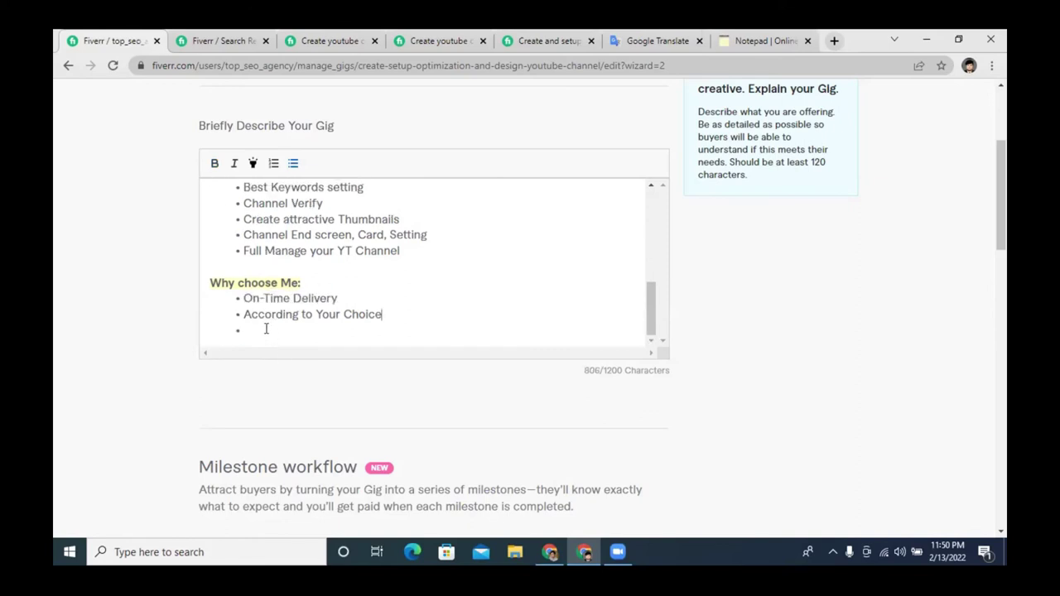
Step: Copy 'Your satisfaction is my Goal' from the reference gig and convert it to plain text via the notepad
{"action": "left_click", "coordinate": [400, 35]}
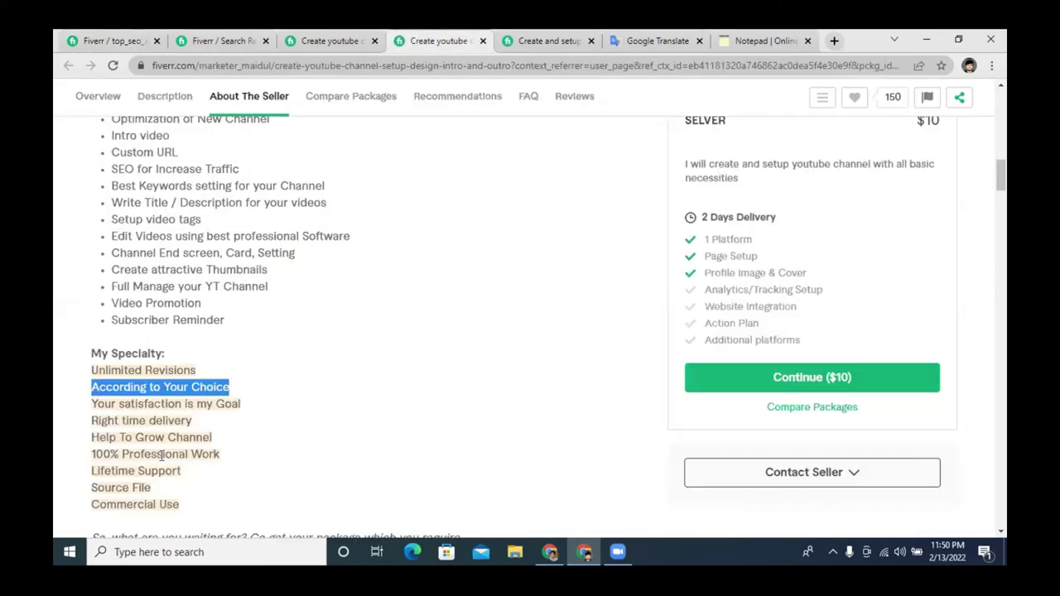
{"action": "left_click_drag", "start_coordinate": [104, 389], "coordinate": [310, 401]}
{"action": "triple_click", "coordinate": [223, 403]}
{"action": "right_click", "coordinate": [220, 402]}
{"action": "left_click", "coordinate": [249, 408]}
{"action": "left_click", "coordinate": [758, 40]}
{"action": "left_click", "coordinate": [268, 381]}
{"action": "triple_click", "coordinate": [98, 268]}
{"action": "right_click", "coordinate": [108, 274]}
{"action": "left_click", "coordinate": [194, 305]}
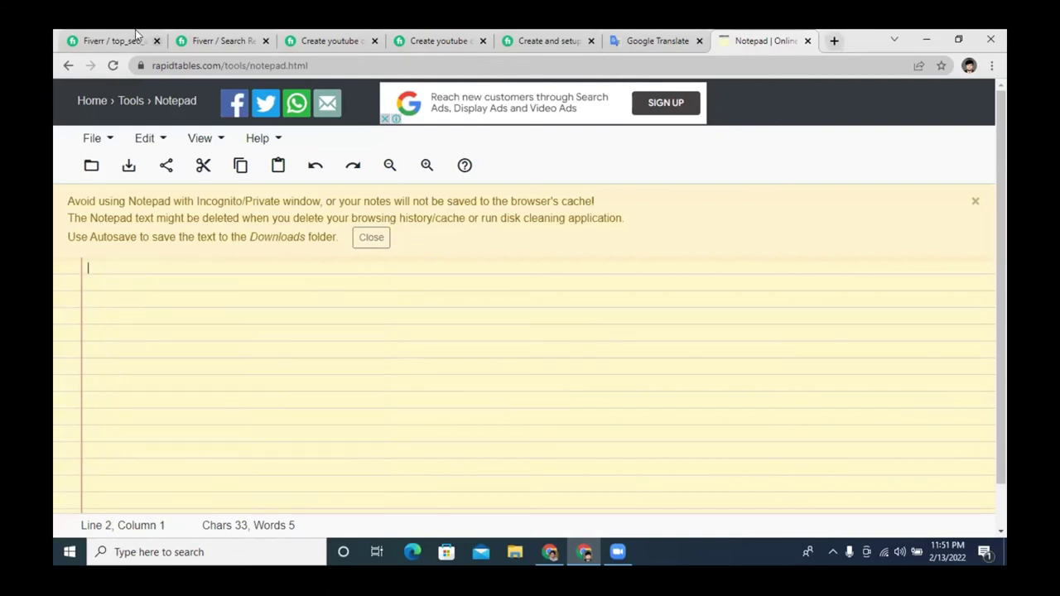
Step: Paste 'Your satisfaction is my Goal' as a bullet and delete the blank line after it
{"action": "left_click", "coordinate": [116, 40]}
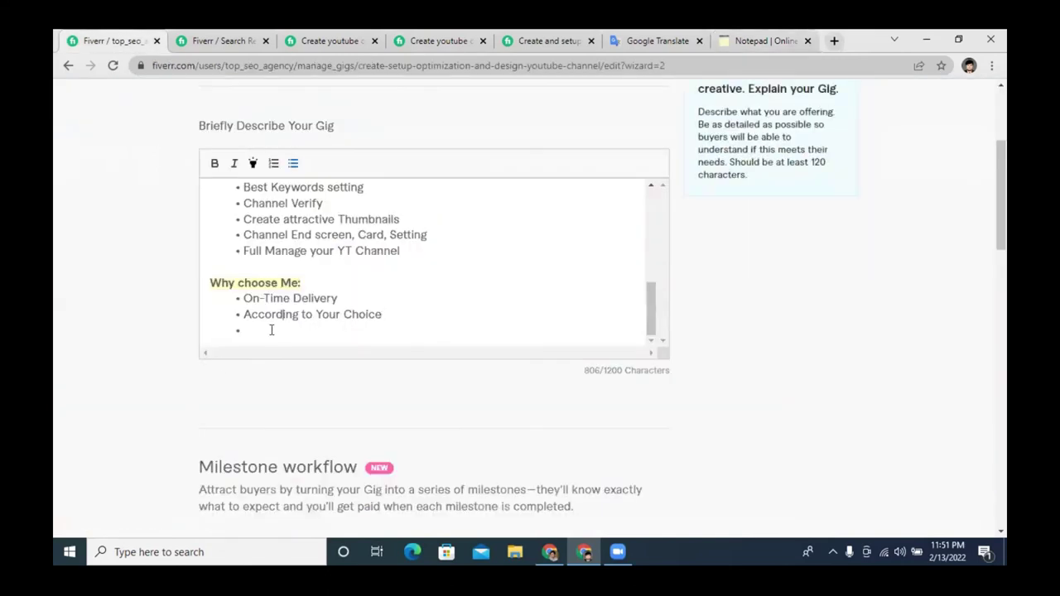
{"action": "key", "text": "ctrl+v"}
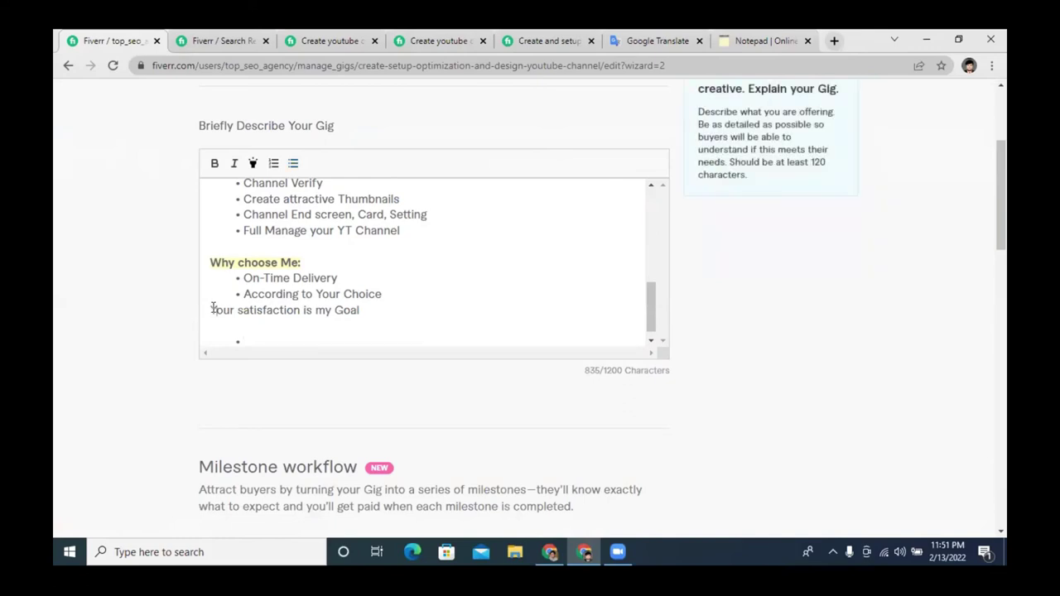
{"action": "left_click", "coordinate": [294, 164]}
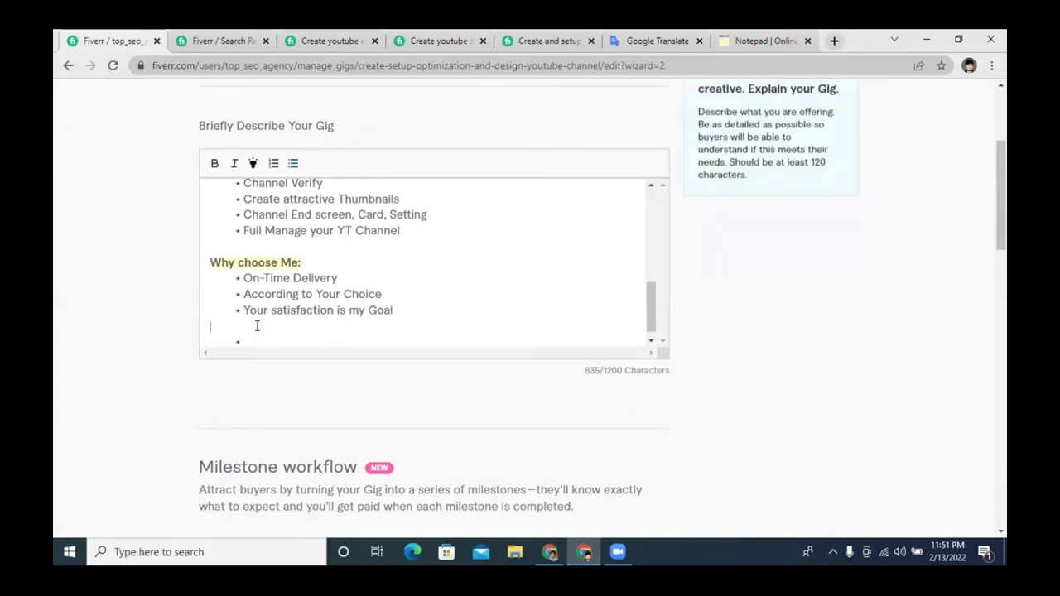
{"action": "key", "text": "BackSpace"}
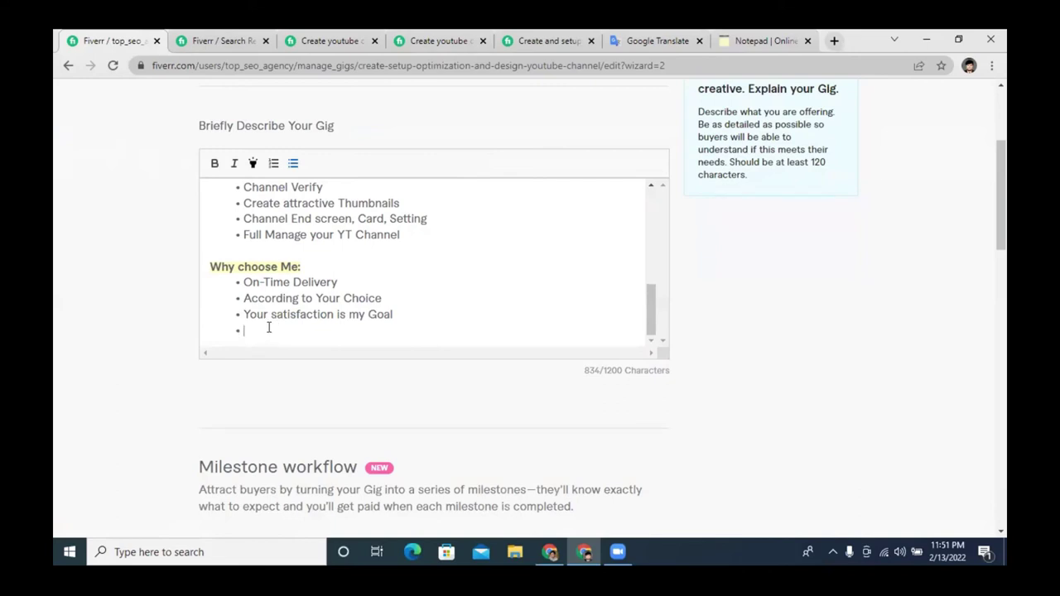
Step: Copy 'Lifetime Support' from the reference gig and convert it to plain text via the notepad
{"action": "left_click", "coordinate": [446, 35]}
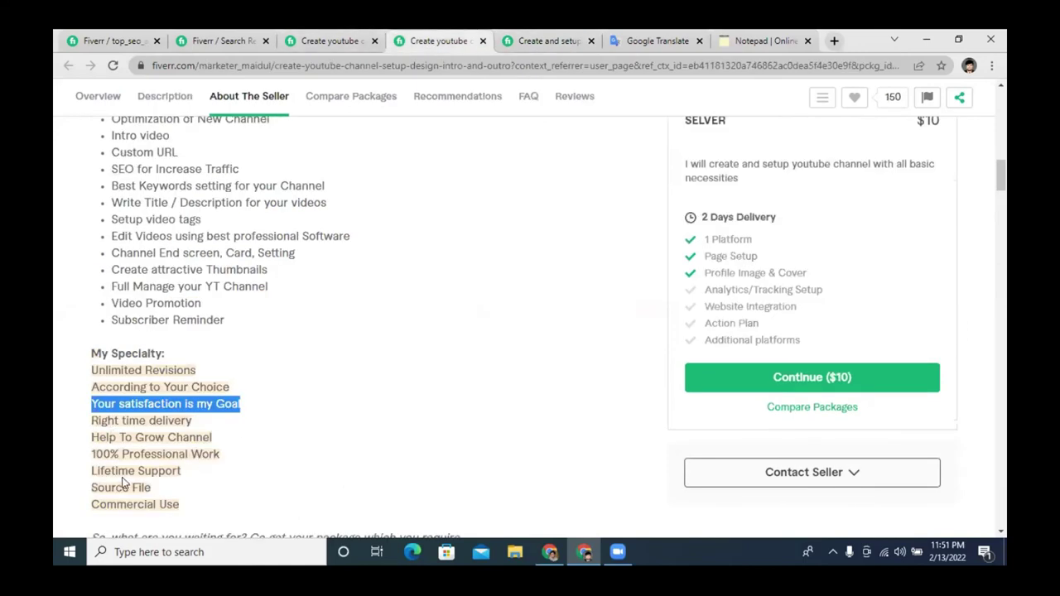
{"action": "triple_click", "coordinate": [126, 471]}
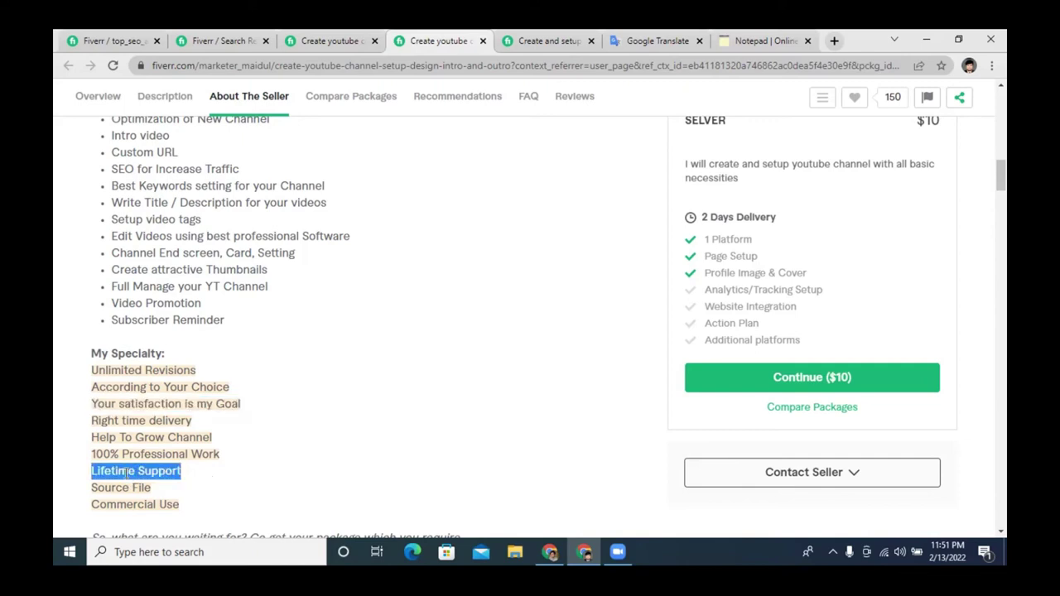
{"action": "right_click", "coordinate": [126, 469]}
{"action": "left_click", "coordinate": [187, 379]}
{"action": "left_click", "coordinate": [758, 41]}
{"action": "right_click", "coordinate": [298, 276]}
{"action": "left_click", "coordinate": [331, 386]}
{"action": "triple_click", "coordinate": [121, 285]}
{"action": "right_click", "coordinate": [119, 282]}
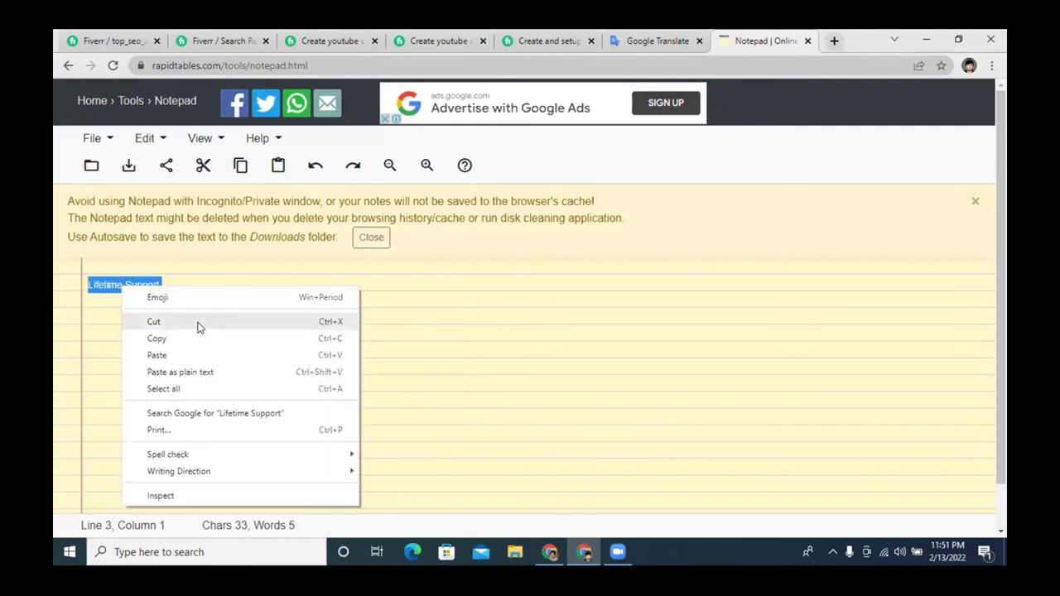
{"action": "left_click", "coordinate": [199, 322]}
Step: Paste 'Lifetime Support' as a bullet and remove the blank line below it
{"action": "key", "text": "ctrl+1"}
{"action": "key", "text": "ctrl+v"}
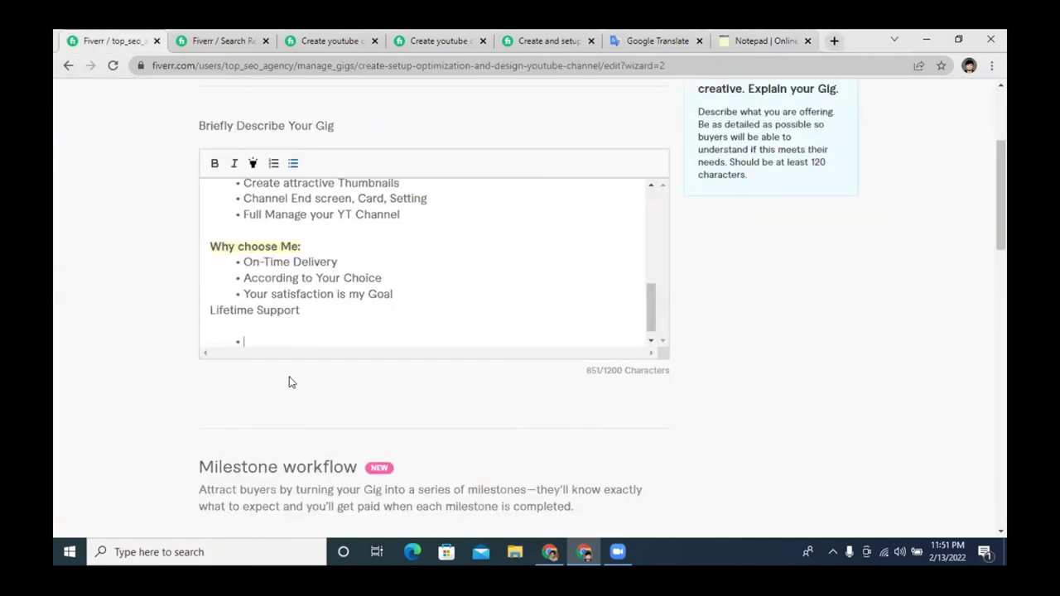
{"action": "left_click", "coordinate": [210, 305]}
{"action": "left_click", "coordinate": [294, 163]}
{"action": "left_click", "coordinate": [231, 336]}
{"action": "left_click", "coordinate": [232, 327]}
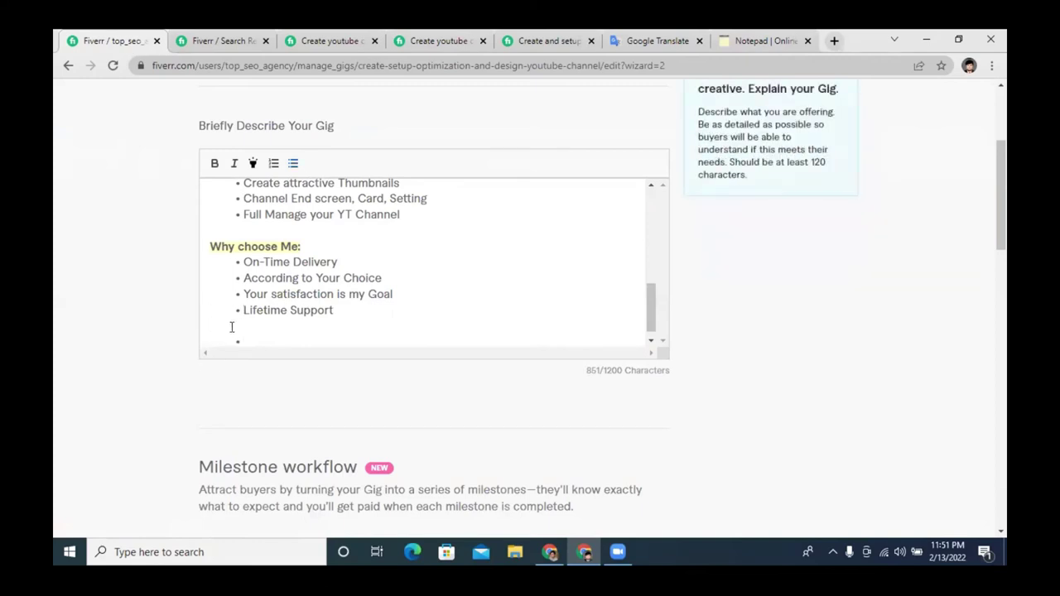
{"action": "key", "text": "BackSpace"}
{"action": "key", "text": "BackSpace"}
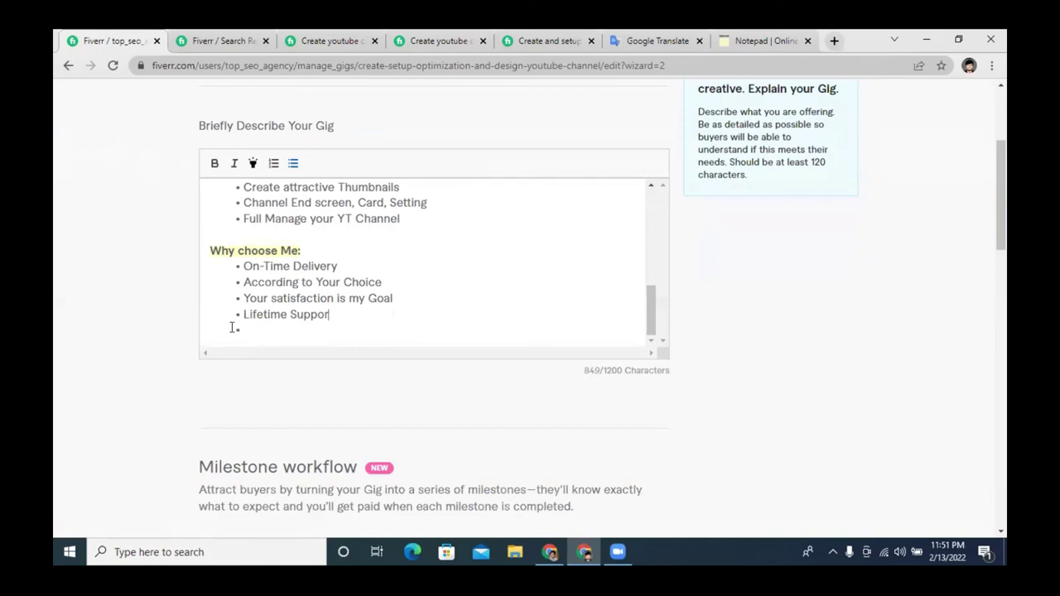
Step: Add an empty bullet after 'Your satisfaction is my Goal' and correct 'Suppor' to 'Support'
{"action": "left_click", "coordinate": [421, 297]}
{"action": "key", "text": "Return"}
{"action": "right_click", "coordinate": [294, 327]}
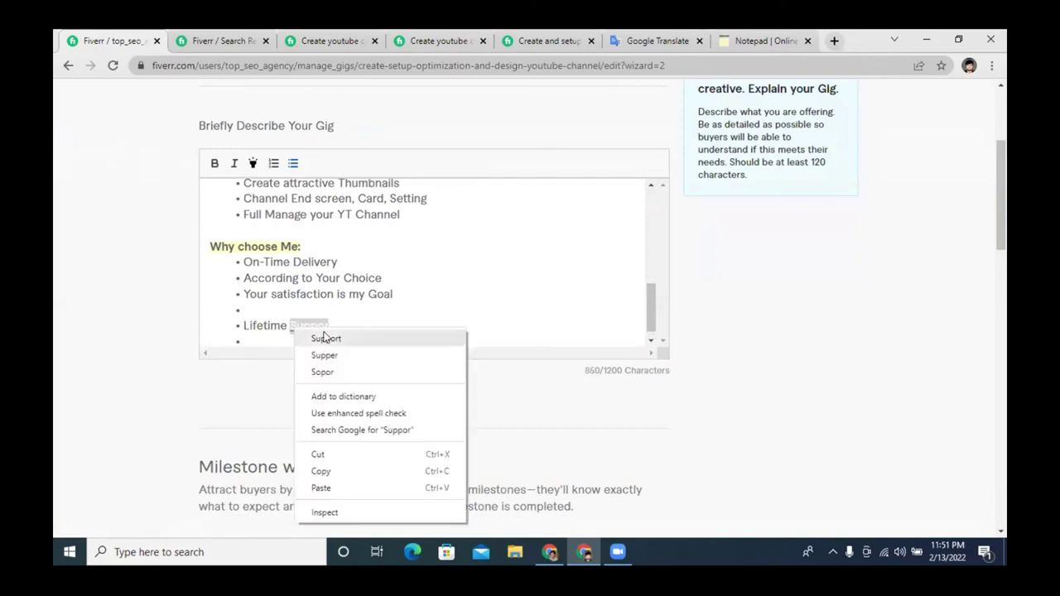
{"action": "left_click", "coordinate": [325, 338]}
{"action": "left_click", "coordinate": [253, 304]}
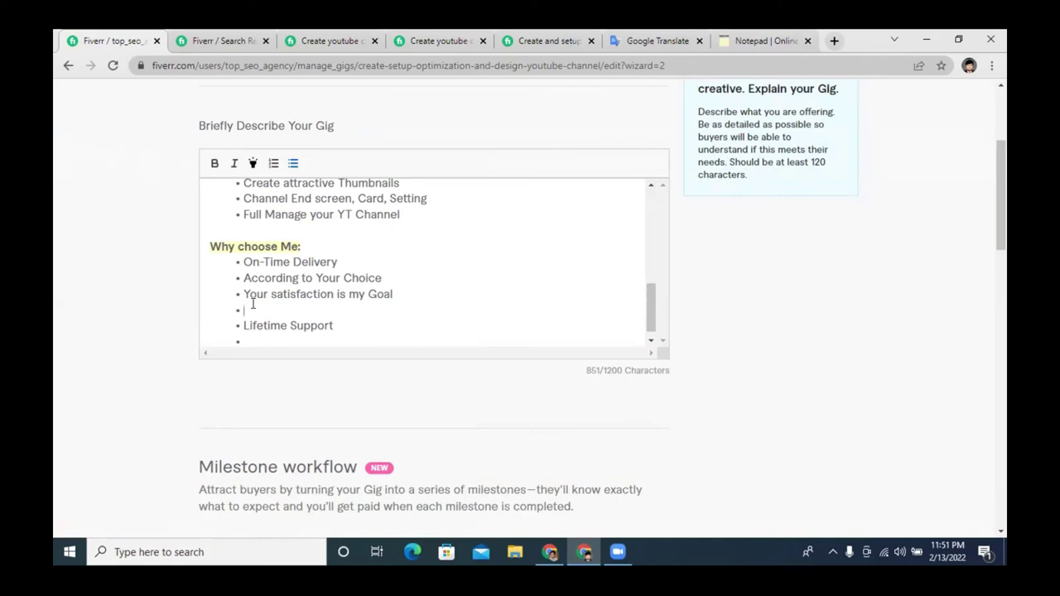
Step: Type 'Quality Services Guaranteed' on the empty bullet, fixing the misspelling to 'Guaranteed'
{"action": "type", "text": "Quality Services "}
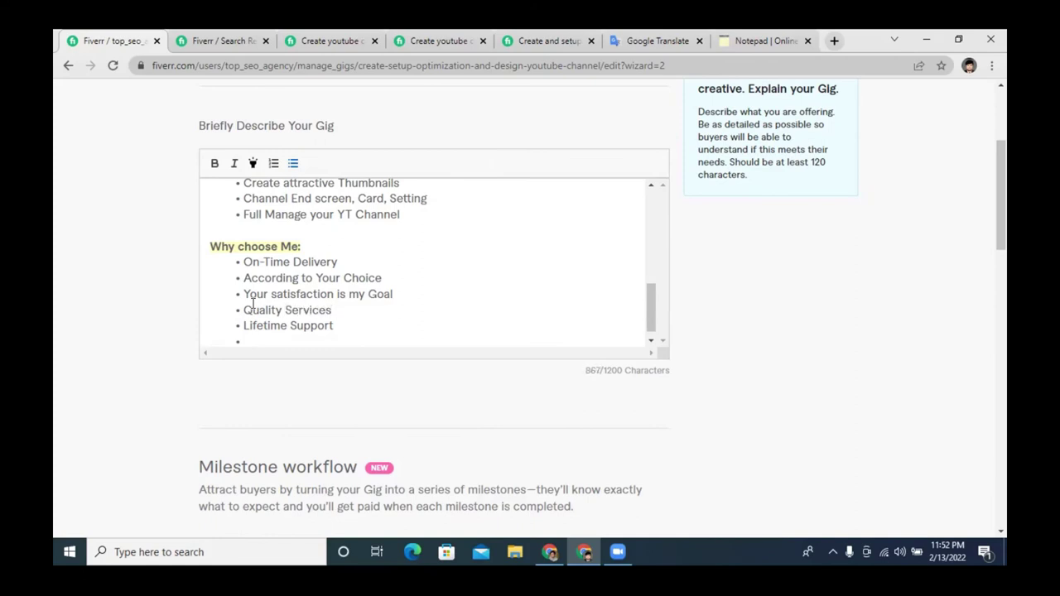
{"action": "type", "text": "Guranj"}
{"action": "key", "text": "BackSpace"}
{"action": "type", "text": "teed"}
{"action": "right_click", "coordinate": [352, 305]}
{"action": "left_click", "coordinate": [398, 313]}
{"action": "scroll", "coordinate": [332, 315], "scroll_direction": "down", "scroll_amount": 1}
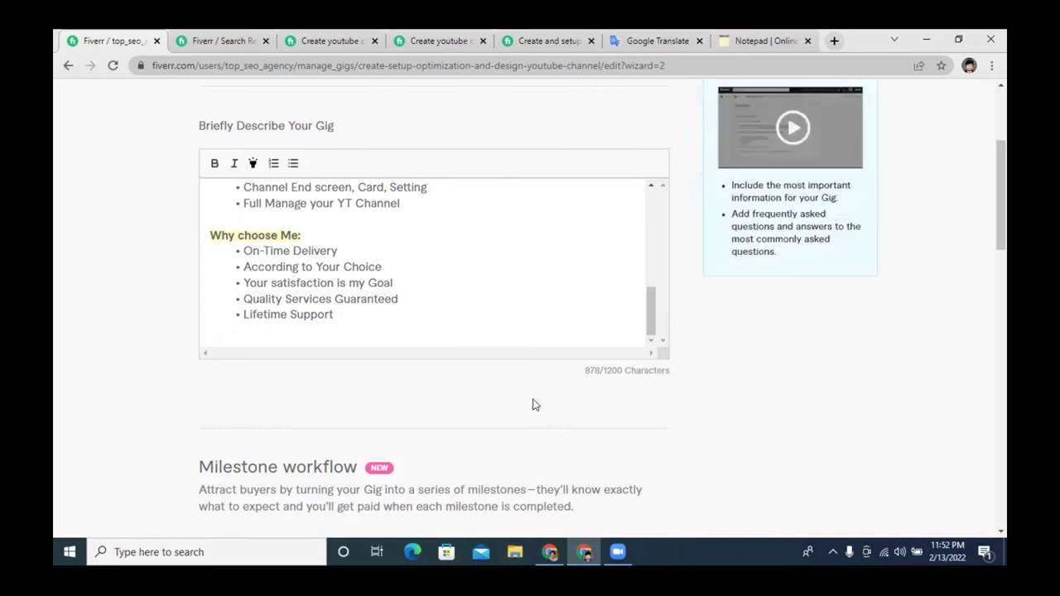
Step: Dictate a Bengali sentence in Google Translate, translate it to English and copy the translation
{"action": "left_click", "coordinate": [658, 40]}
{"action": "left_click", "coordinate": [232, 187]}
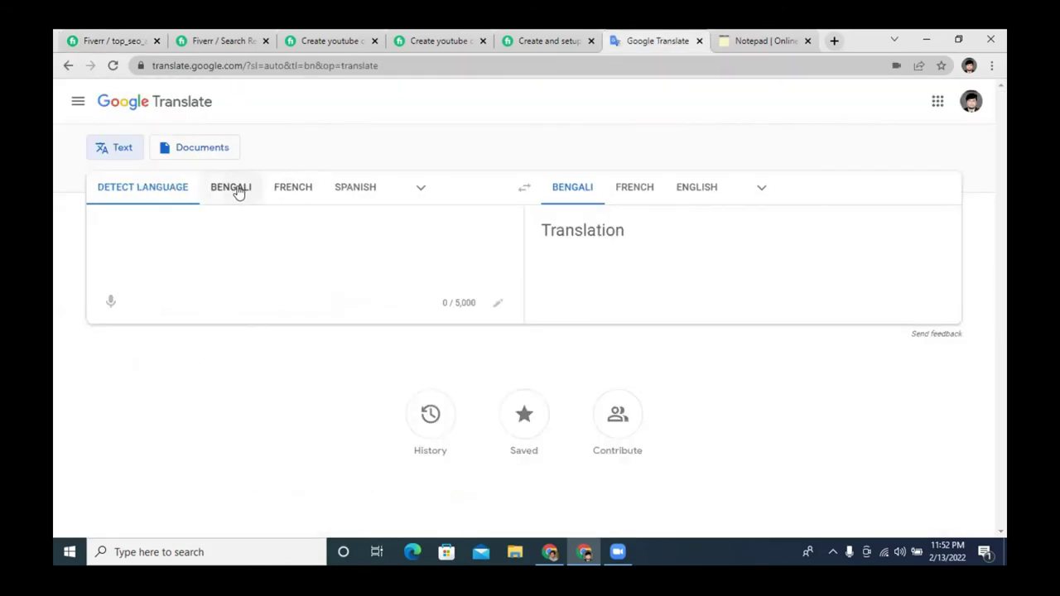
{"action": "left_click", "coordinate": [111, 301]}
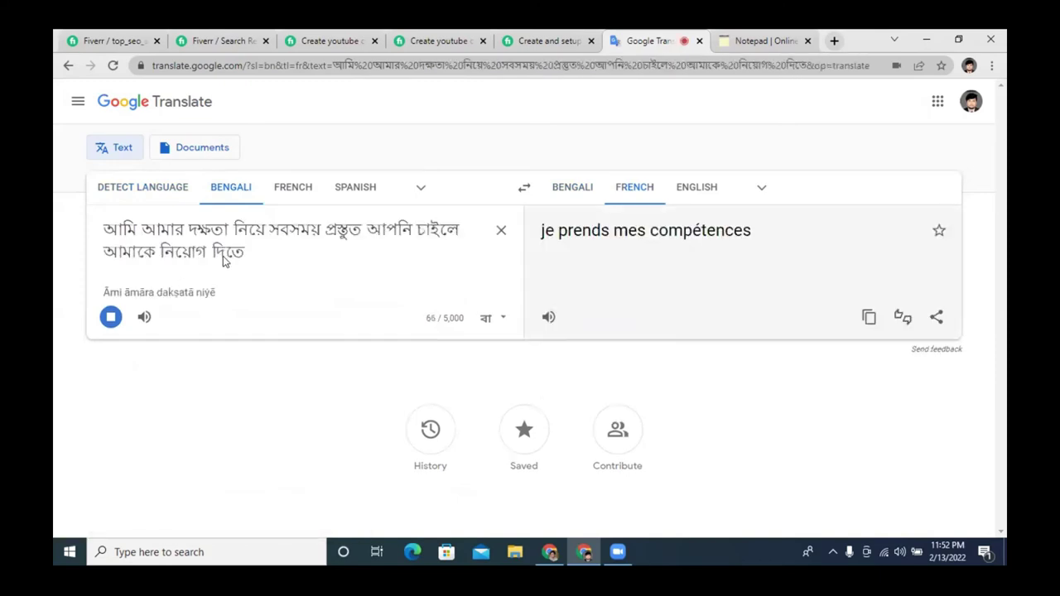
{"action": "left_click", "coordinate": [110, 316]}
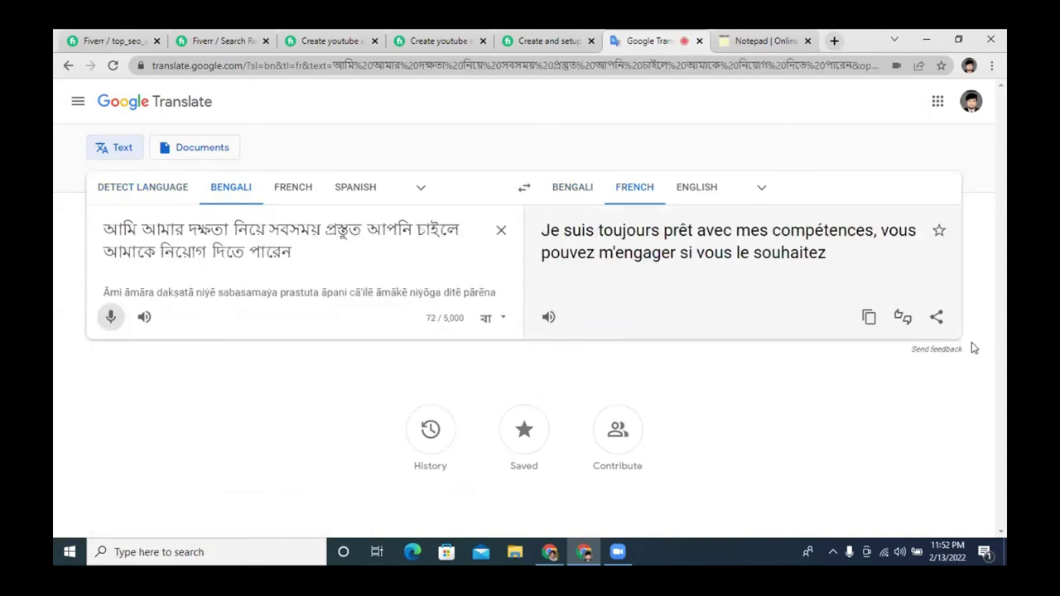
{"action": "left_click", "coordinate": [575, 188]}
{"action": "left_click", "coordinate": [696, 187]}
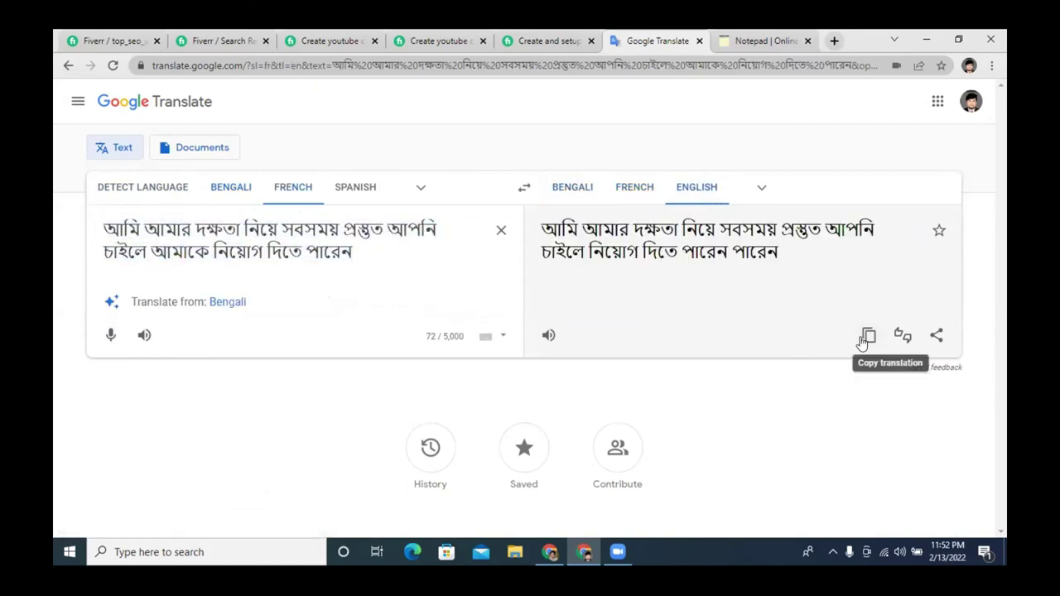
{"action": "left_click", "coordinate": [231, 189]}
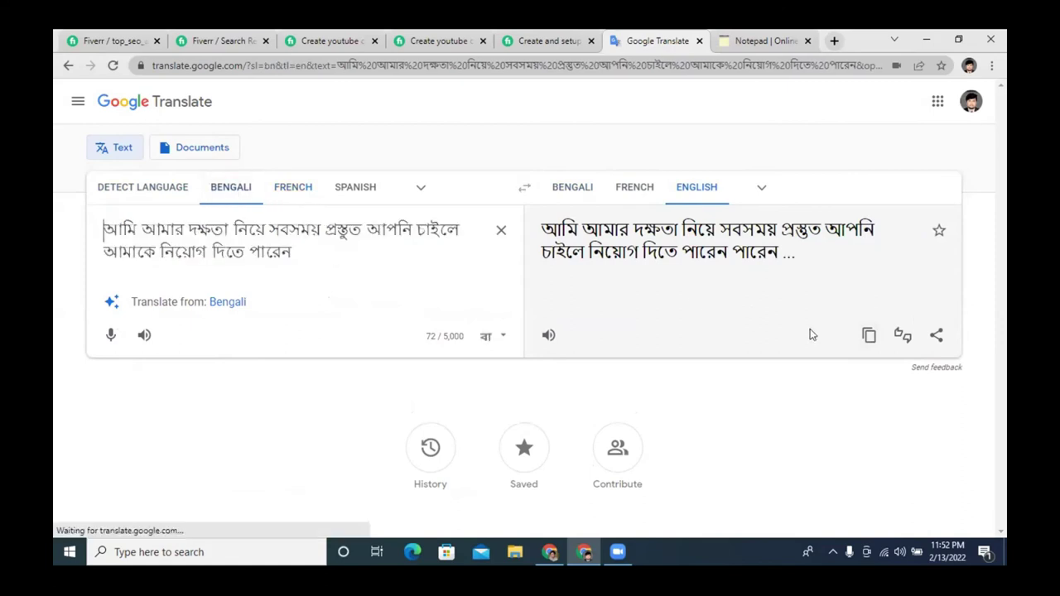
{"action": "left_click", "coordinate": [868, 316]}
{"action": "left_click", "coordinate": [108, 41]}
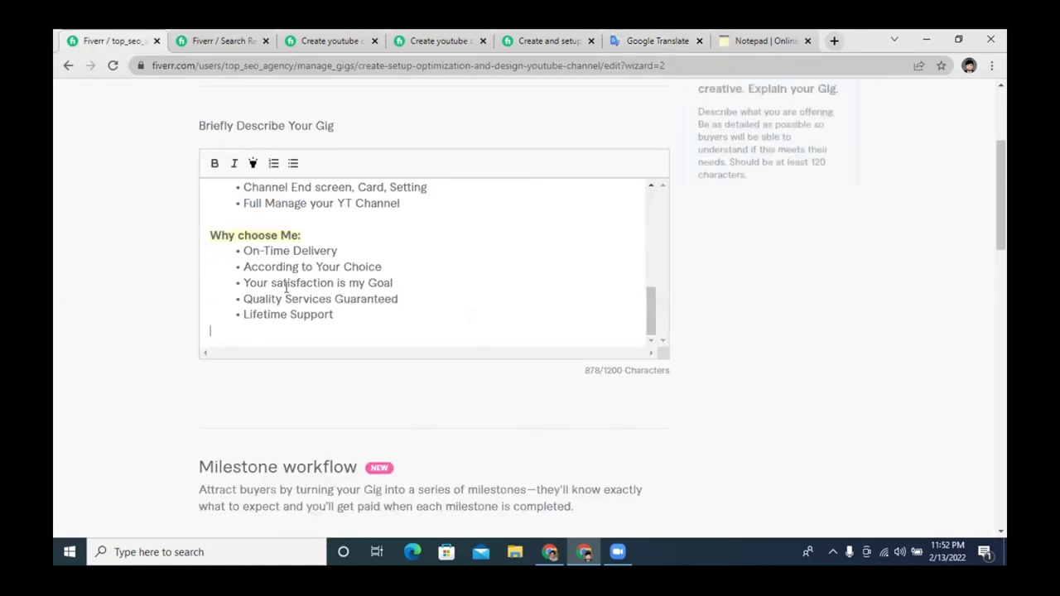
Step: Paste 'I am always ready with my skills you can hire me if you want' below Lifetime Support and make it bold
{"action": "key", "text": "ctrl+v"}
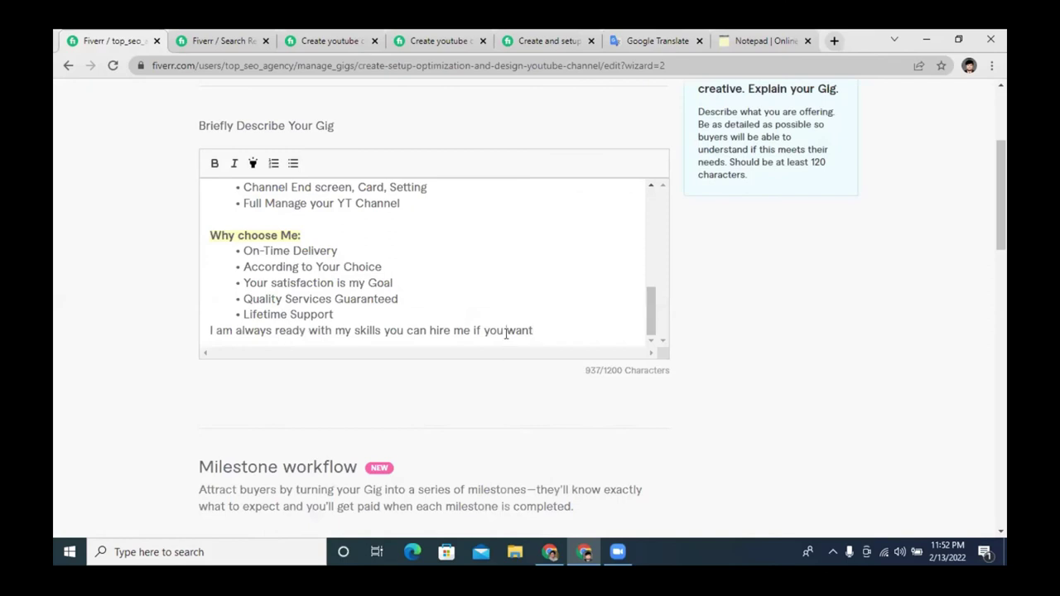
{"action": "triple_click", "coordinate": [505, 332]}
{"action": "left_click", "coordinate": [215, 164]}
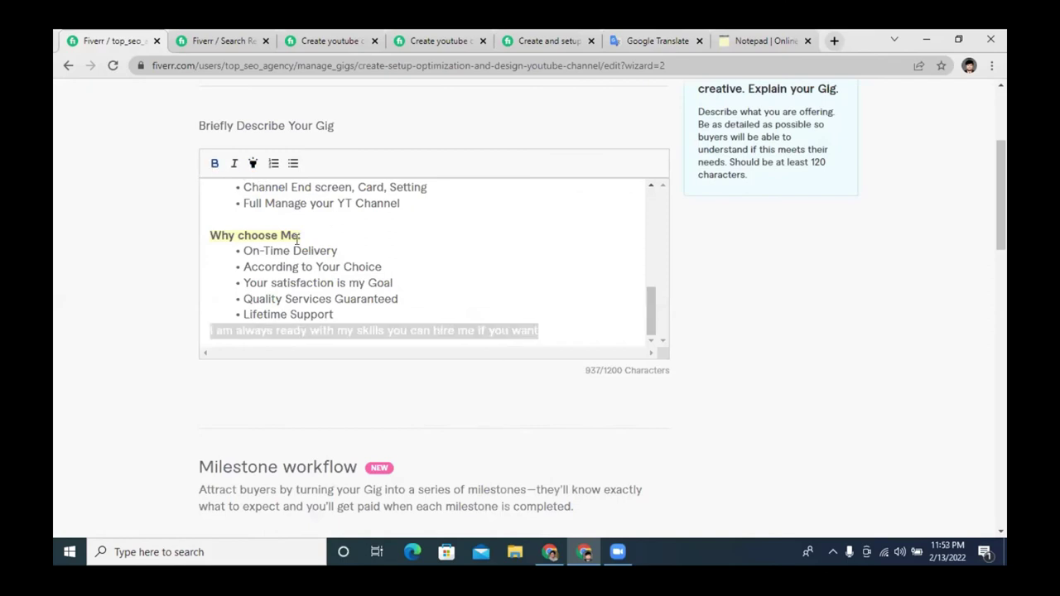
{"action": "left_click", "coordinate": [431, 299]}
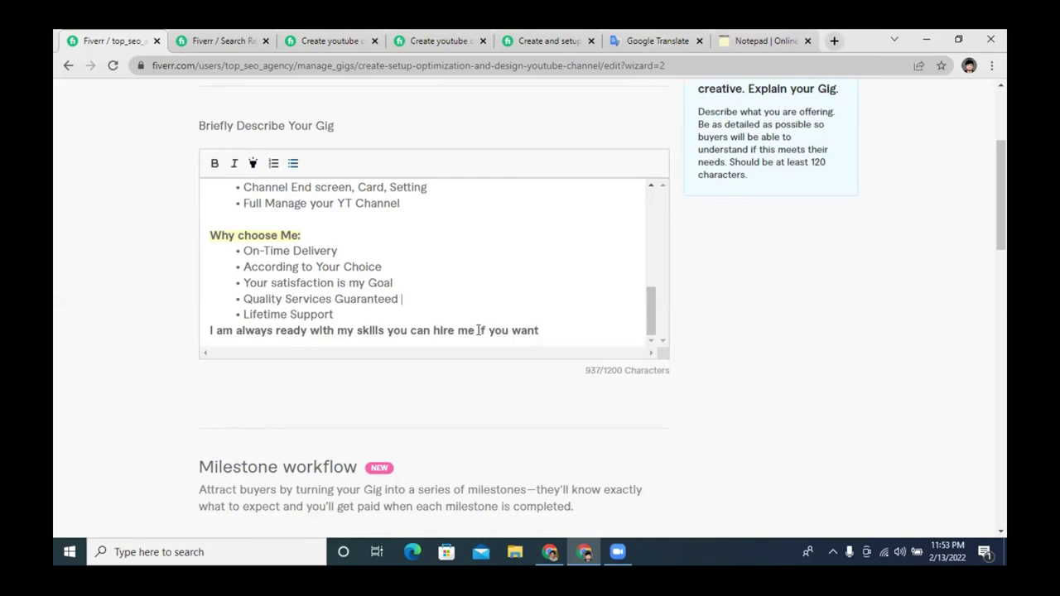
Step: Select and scroll through the whole description to review it
{"action": "scroll", "coordinate": [479, 331], "scroll_direction": "up", "scroll_amount": 15}
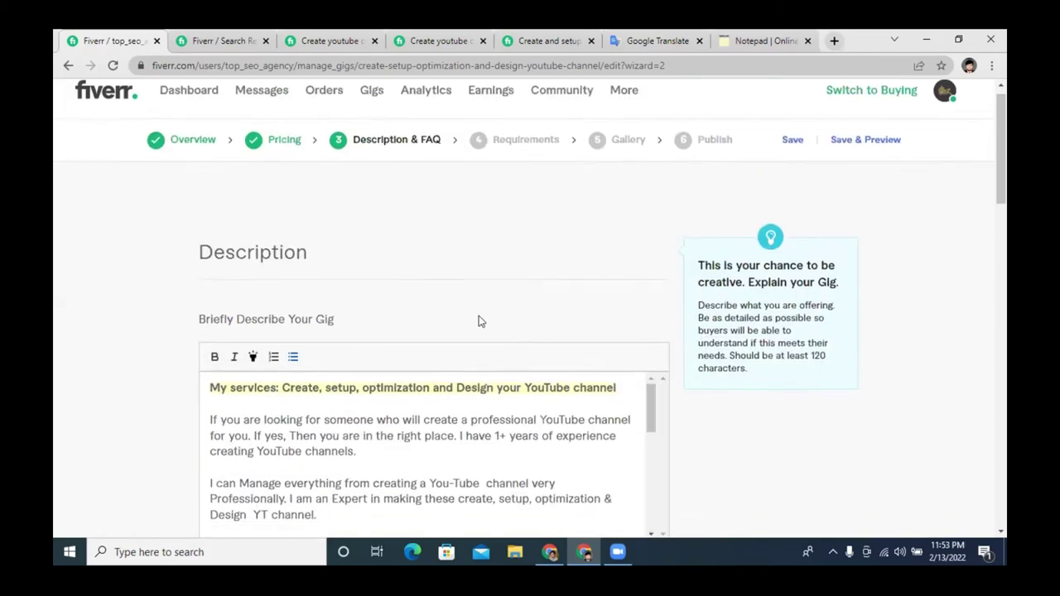
{"action": "scroll", "coordinate": [231, 354], "scroll_direction": "down", "scroll_amount": 1}
{"action": "left_click_drag", "start_coordinate": [211, 334], "coordinate": [553, 468]}
{"action": "scroll", "coordinate": [228, 377], "scroll_direction": "down", "scroll_amount": 2}
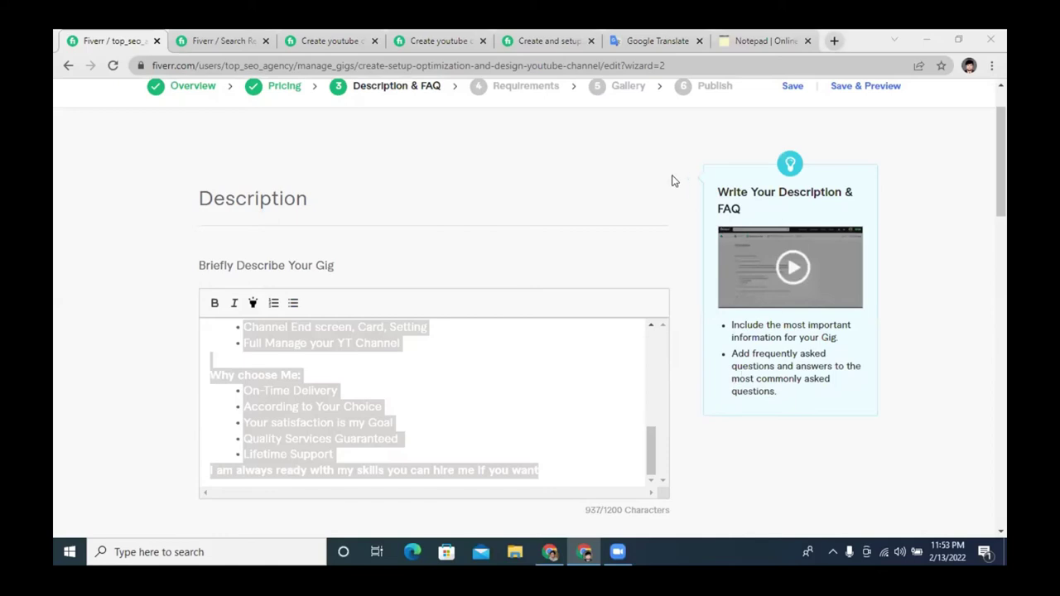
{"action": "scroll", "coordinate": [762, 372], "scroll_direction": "down", "scroll_amount": 3}
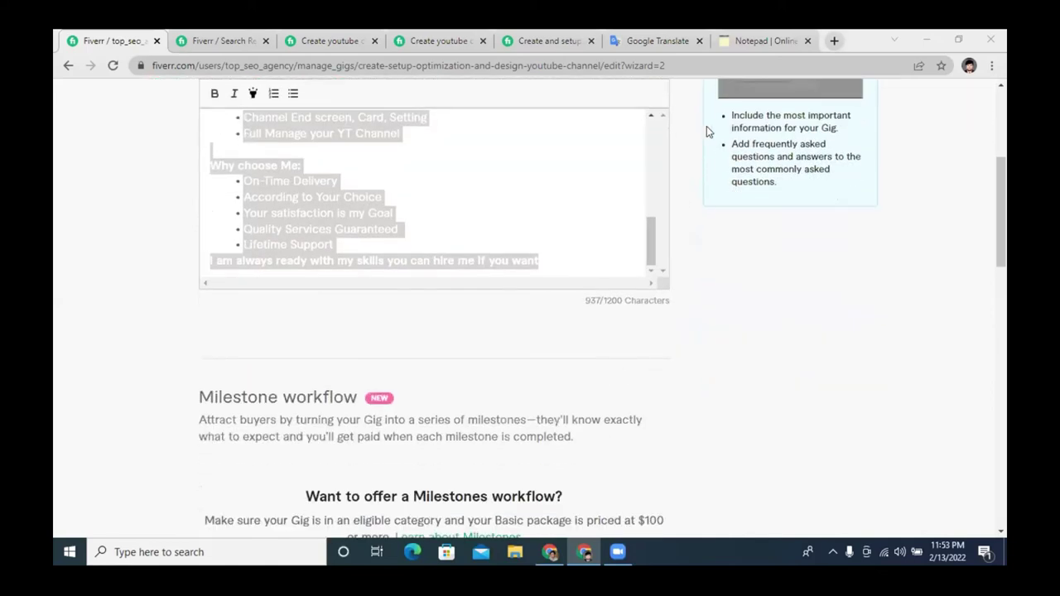
{"action": "scroll", "coordinate": [506, 251], "scroll_direction": "up", "scroll_amount": 2}
{"action": "scroll", "coordinate": [517, 253], "scroll_direction": "down", "scroll_amount": 2}
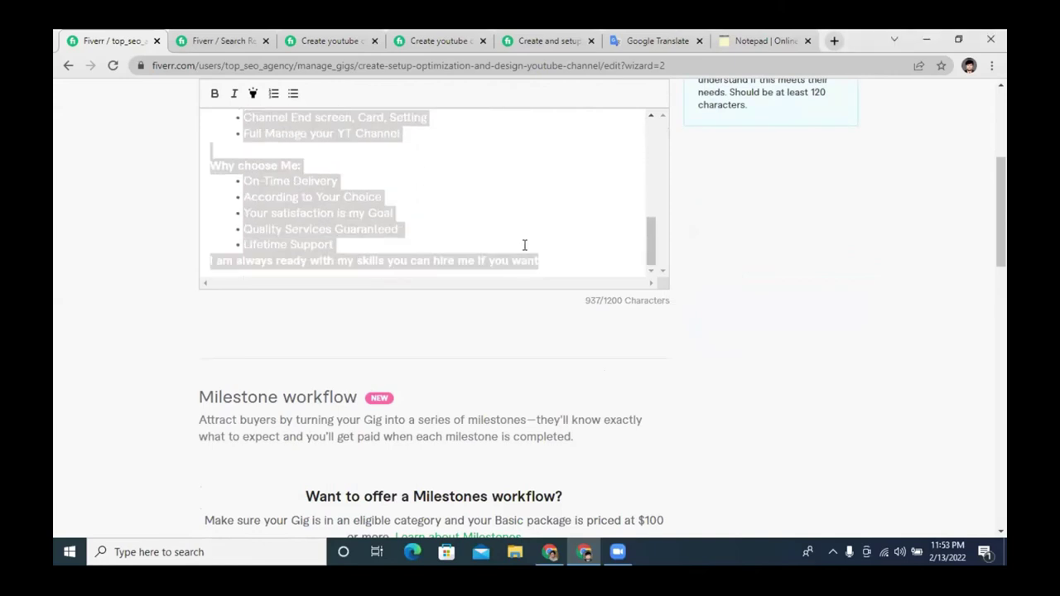
{"action": "left_click", "coordinate": [525, 244]}
{"action": "scroll", "coordinate": [663, 387], "scroll_direction": "up", "scroll_amount": 1}
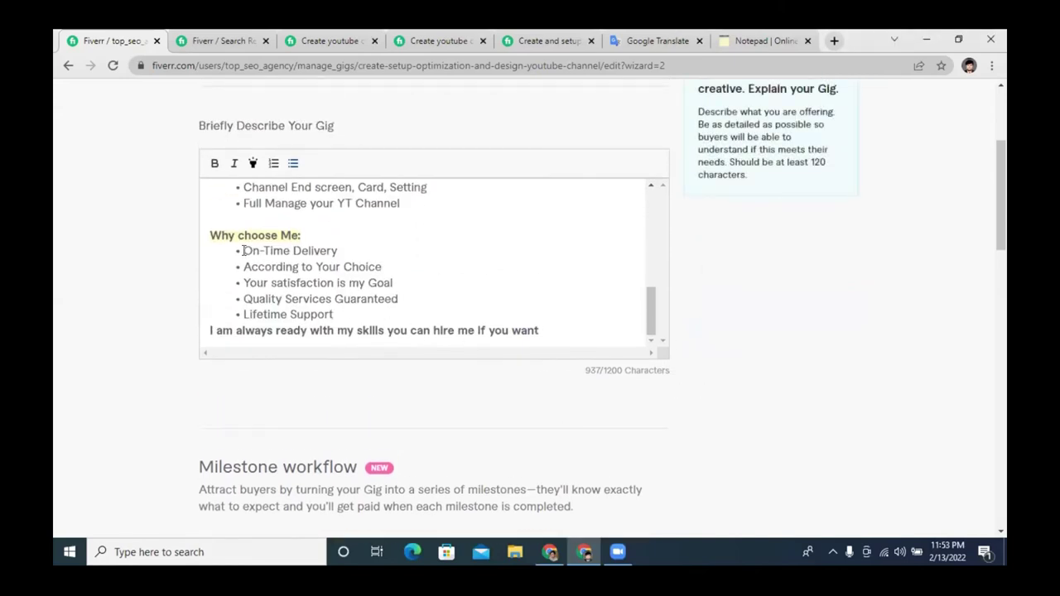
Step: Convert the five Why choose Me bullets into a numbered list
{"action": "left_click_drag", "start_coordinate": [242, 251], "coordinate": [339, 250]}
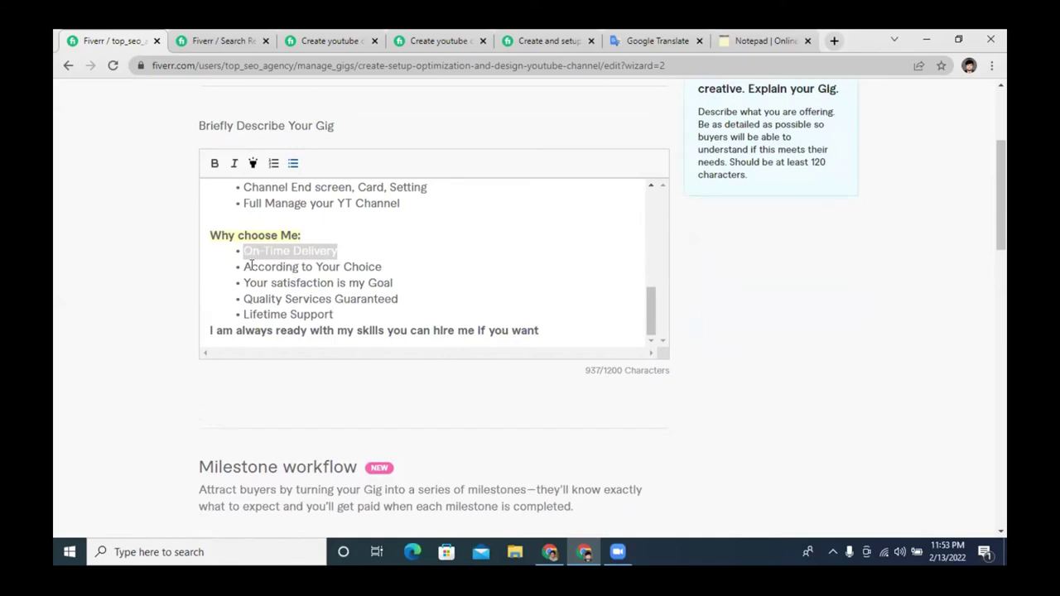
{"action": "left_click_drag", "start_coordinate": [342, 315], "coordinate": [234, 257]}
{"action": "left_click", "coordinate": [273, 163]}
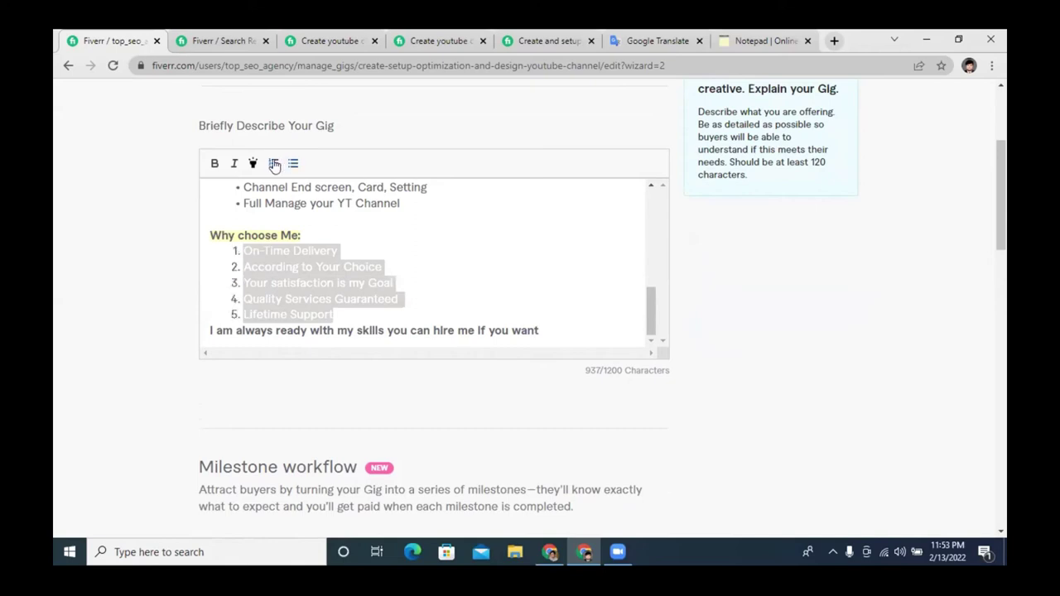
{"action": "left_click", "coordinate": [258, 252]}
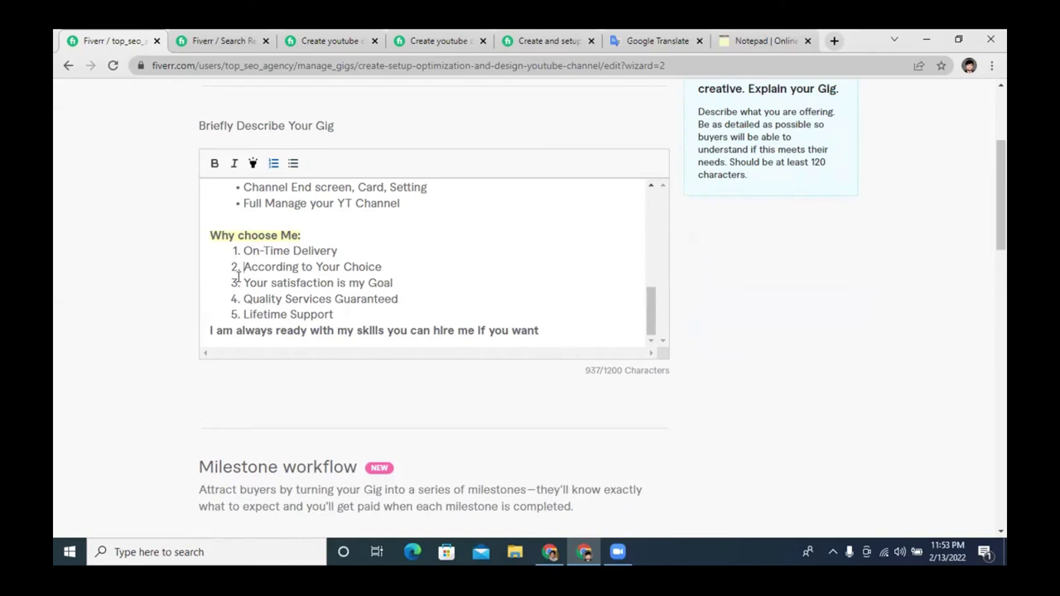
Step: Convert the My Services Include bullets into a numbered list
{"action": "scroll", "coordinate": [389, 256], "scroll_direction": "up", "scroll_amount": 2}
{"action": "scroll", "coordinate": [386, 255], "scroll_direction": "down", "scroll_amount": 2}
{"action": "scroll", "coordinate": [385, 255], "scroll_direction": "up", "scroll_amount": 2}
{"action": "left_click_drag", "start_coordinate": [411, 274], "coordinate": [240, 240]}
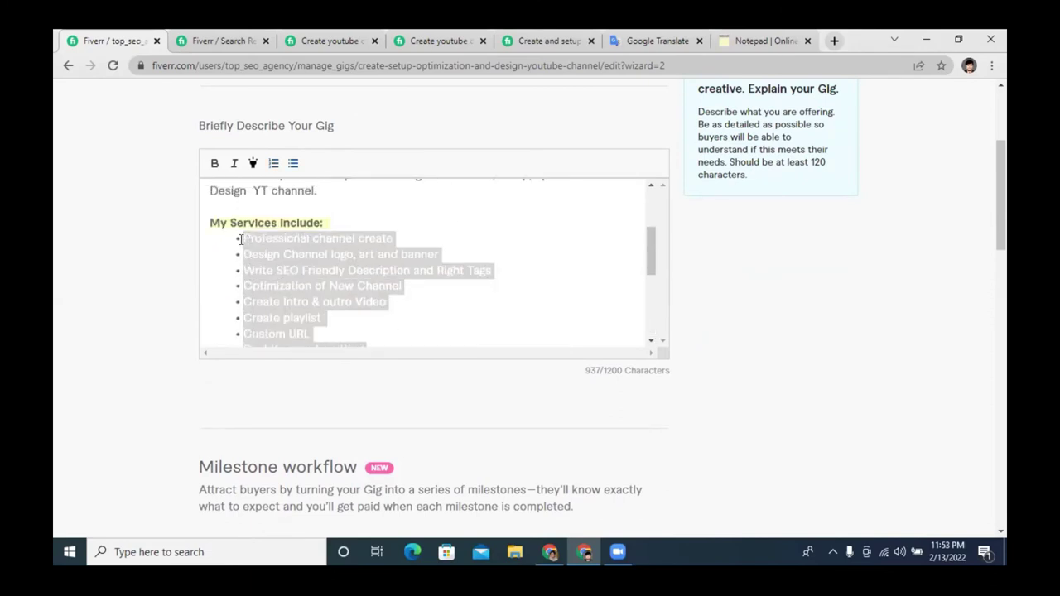
{"action": "left_click", "coordinate": [274, 163]}
{"action": "scroll", "coordinate": [267, 252], "scroll_direction": "up", "scroll_amount": 2}
{"action": "scroll", "coordinate": [284, 308], "scroll_direction": "down", "scroll_amount": 1}
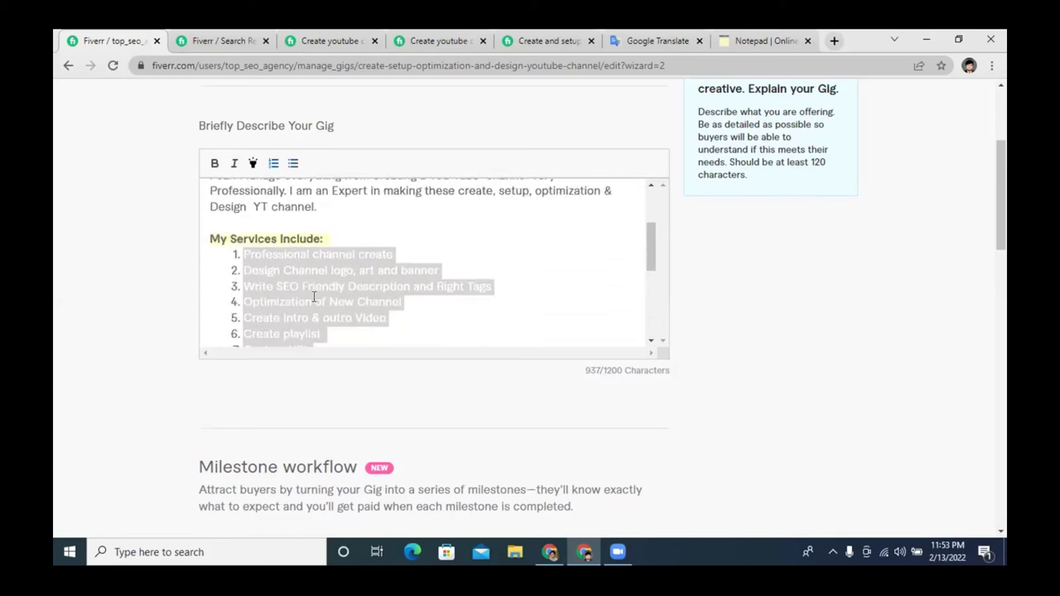
{"action": "left_click", "coordinate": [266, 283]}
Step: Select the fourth service item and scroll through the numbered description to check it
{"action": "double_click", "coordinate": [257, 304]}
{"action": "triple_click", "coordinate": [257, 304]}
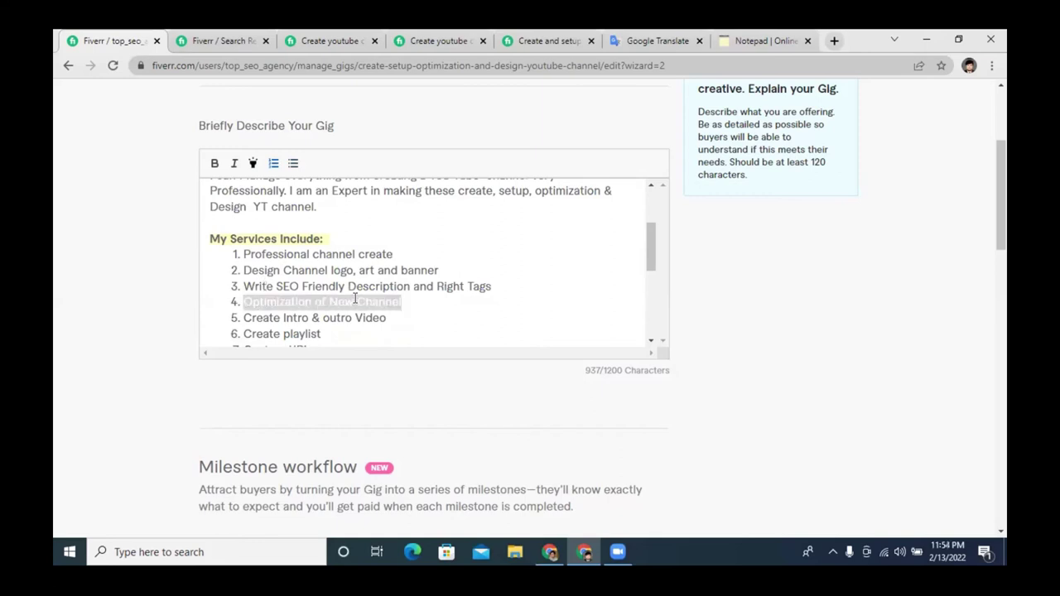
{"action": "scroll", "coordinate": [259, 282], "scroll_direction": "down", "scroll_amount": 3}
{"action": "scroll", "coordinate": [260, 255], "scroll_direction": "up", "scroll_amount": 3}
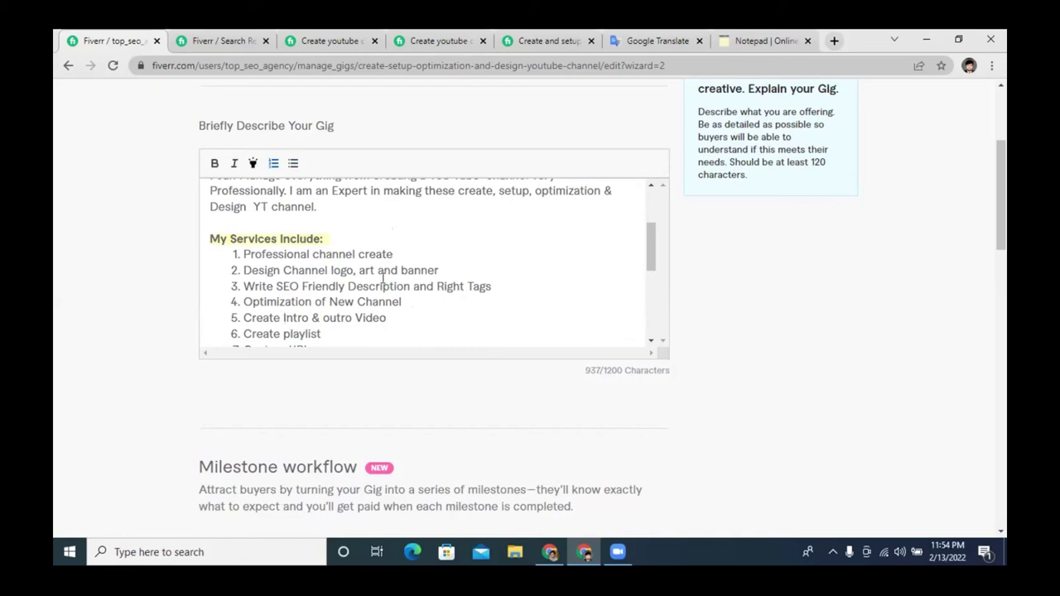
{"action": "scroll", "coordinate": [384, 278], "scroll_direction": "down", "scroll_amount": 5}
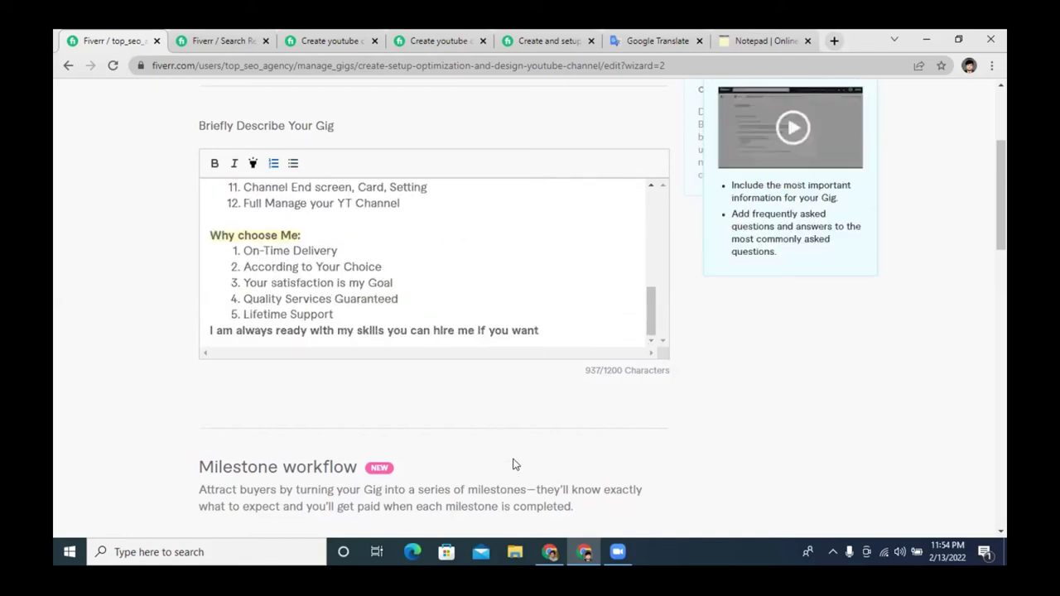
{"action": "scroll", "coordinate": [540, 464], "scroll_direction": "up", "scroll_amount": 3}
{"action": "scroll", "coordinate": [469, 363], "scroll_direction": "down", "scroll_amount": 2}
{"action": "scroll", "coordinate": [469, 363], "scroll_direction": "up", "scroll_amount": 10}
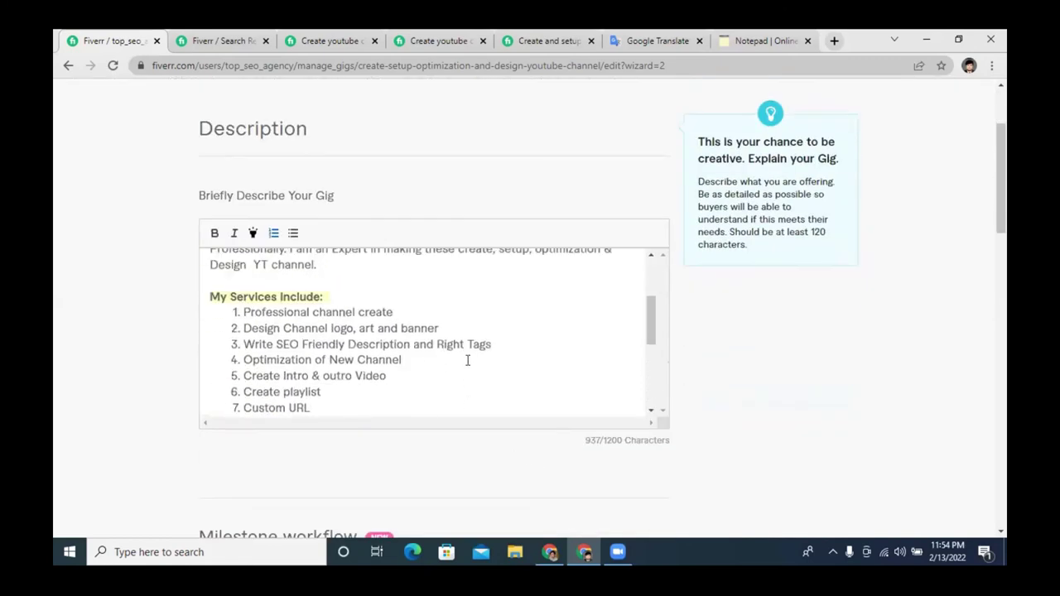
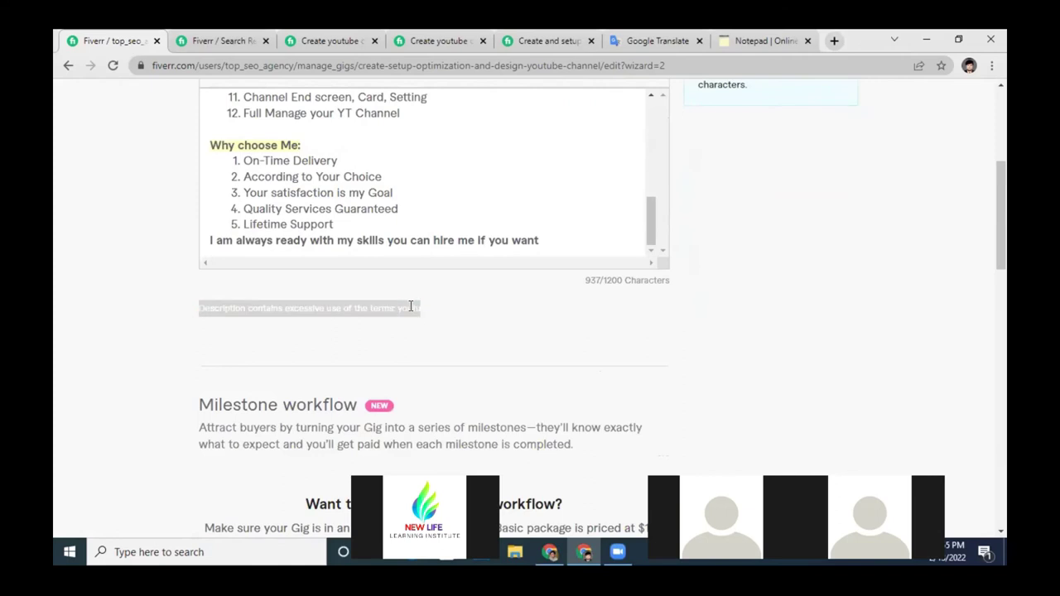
Step: Translate Fiverr's excessive-terms warning from English into Bengali, then return to the gig description
{"action": "left_click", "coordinate": [464, 317]}
{"action": "left_click", "coordinate": [646, 40]}
{"action": "left_click", "coordinate": [501, 230]}
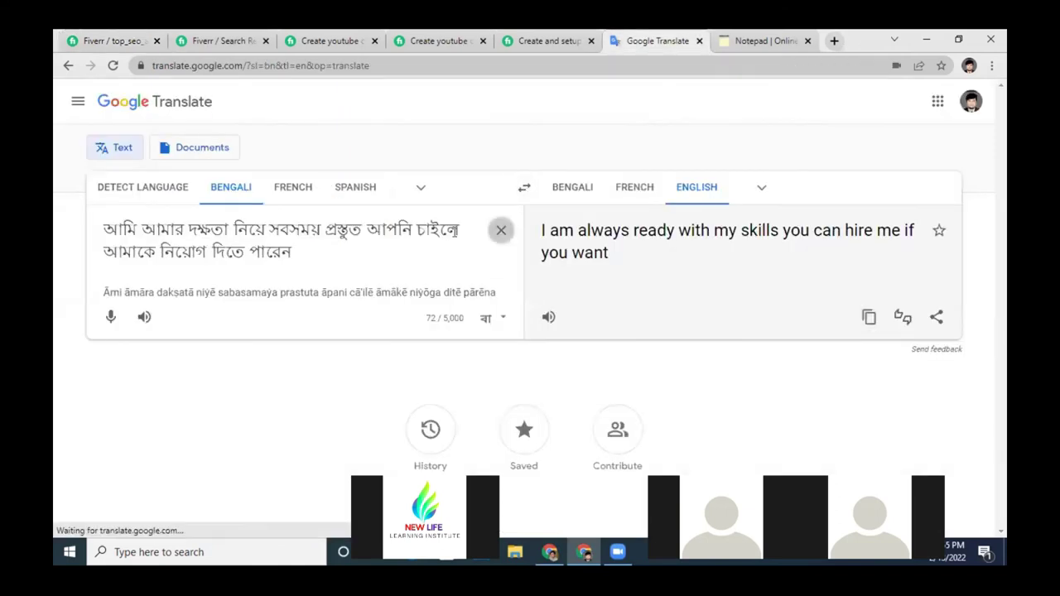
{"action": "right_click", "coordinate": [279, 242]}
{"action": "left_click", "coordinate": [304, 344]}
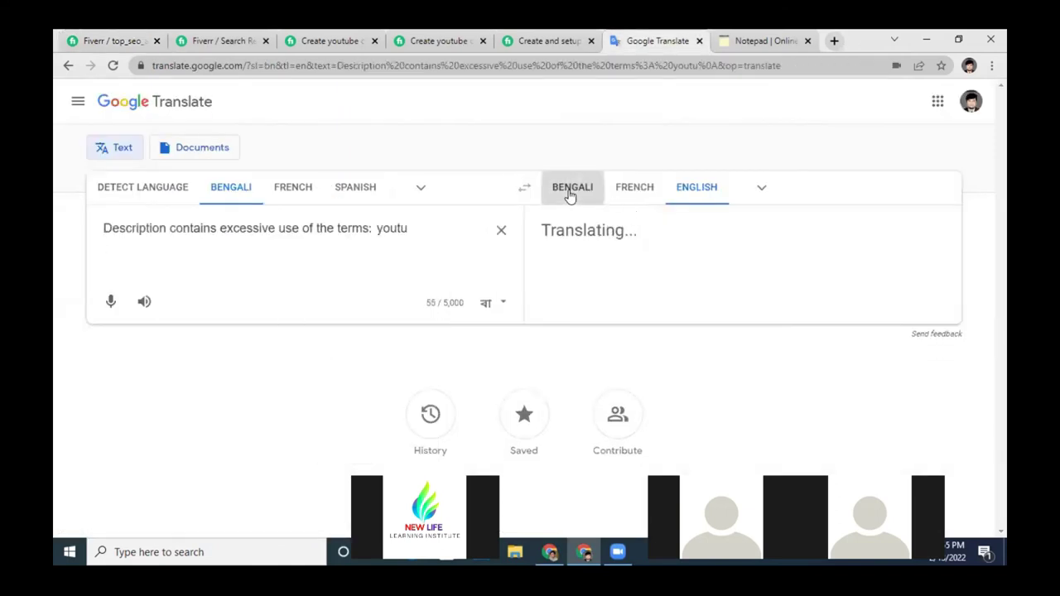
{"action": "left_click", "coordinate": [570, 190]}
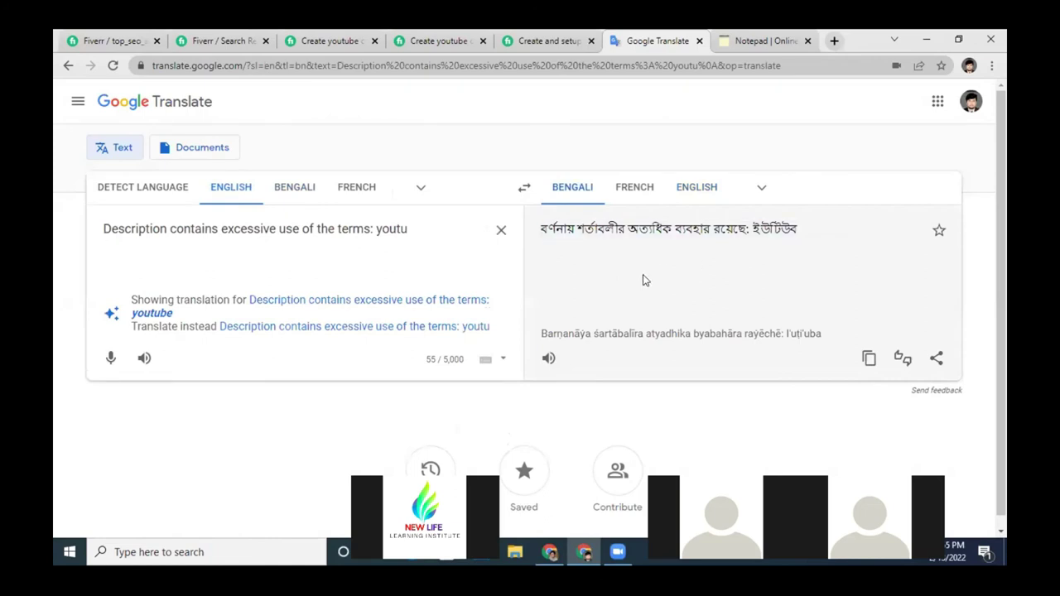
{"action": "left_click", "coordinate": [87, 33]}
{"action": "scroll", "coordinate": [636, 292], "scroll_direction": "up", "scroll_amount": 3}
{"action": "scroll", "coordinate": [407, 316], "scroll_direction": "up", "scroll_amount": 4}
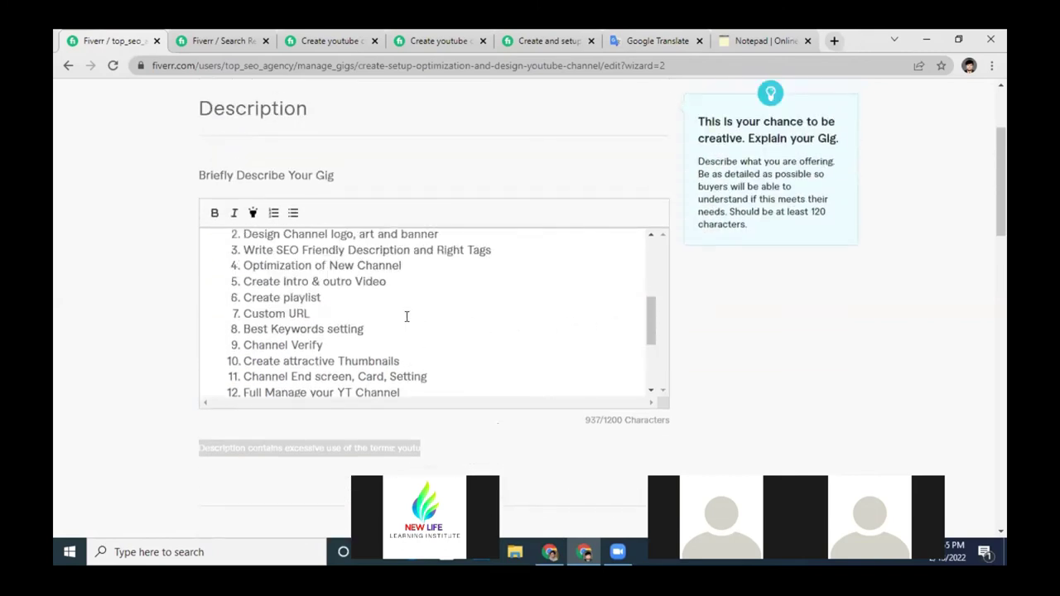
Step: Find every YouTube mention in the description with Ctrl+F
{"action": "scroll", "coordinate": [407, 316], "scroll_direction": "up", "scroll_amount": 3}
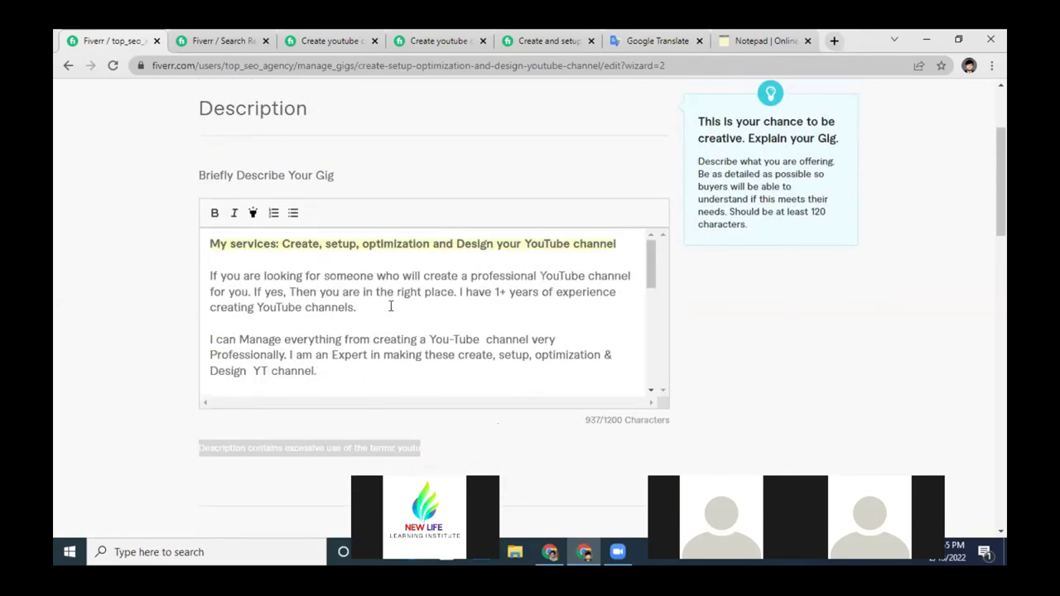
{"action": "scroll", "coordinate": [493, 329], "scroll_direction": "down", "scroll_amount": 2}
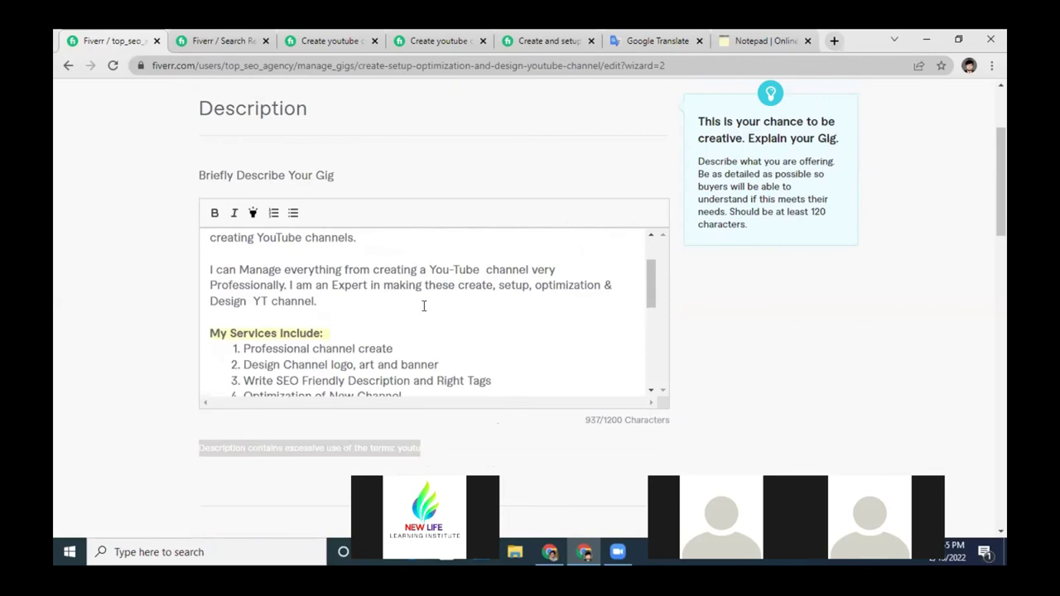
{"action": "scroll", "coordinate": [402, 306], "scroll_direction": "up", "scroll_amount": 2}
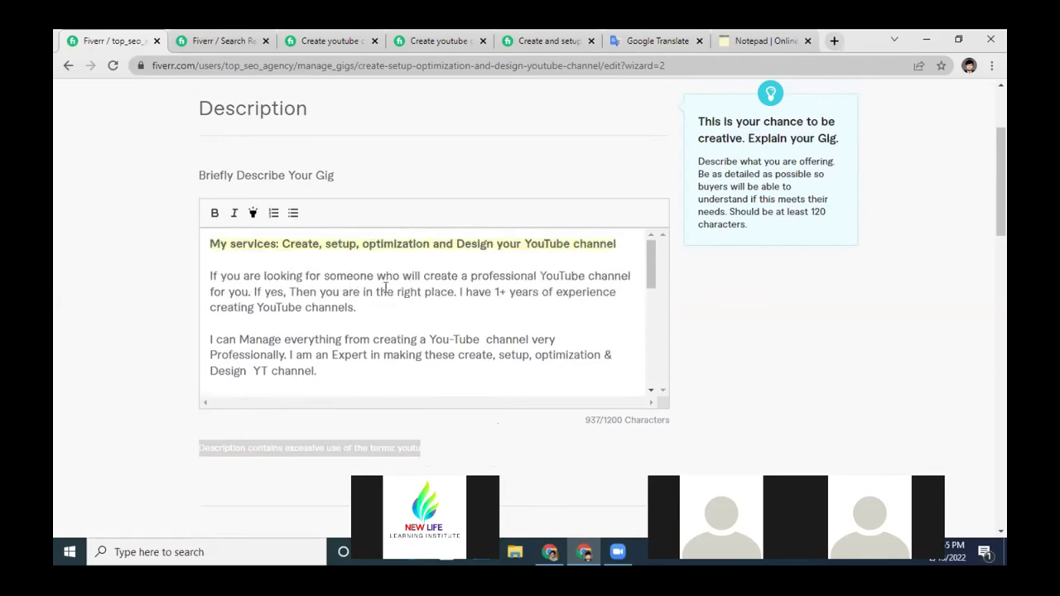
{"action": "left_click_drag", "start_coordinate": [539, 276], "coordinate": [590, 276]}
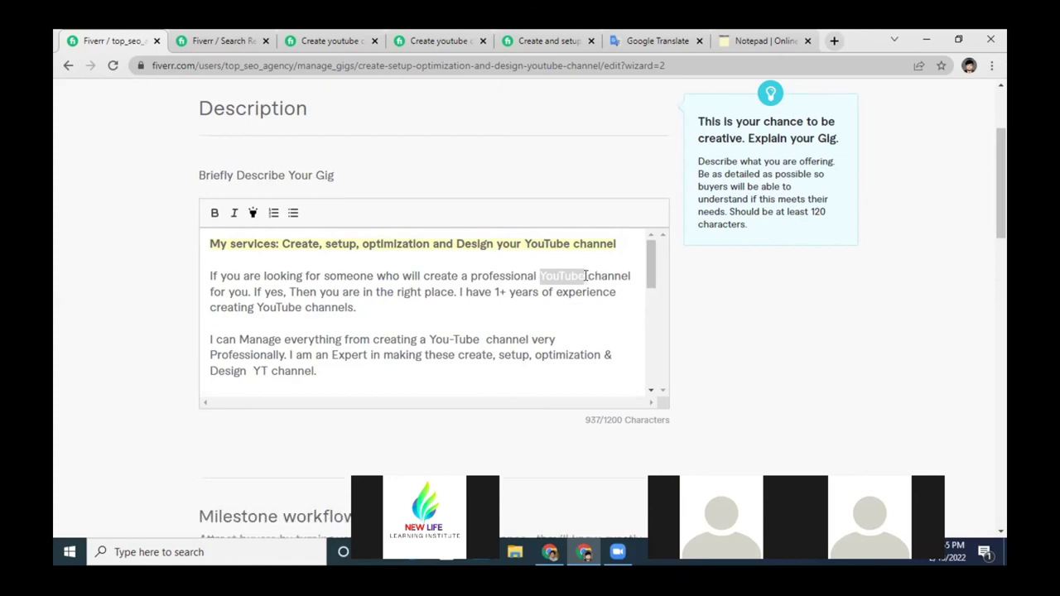
{"action": "key", "text": "ctrl+f"}
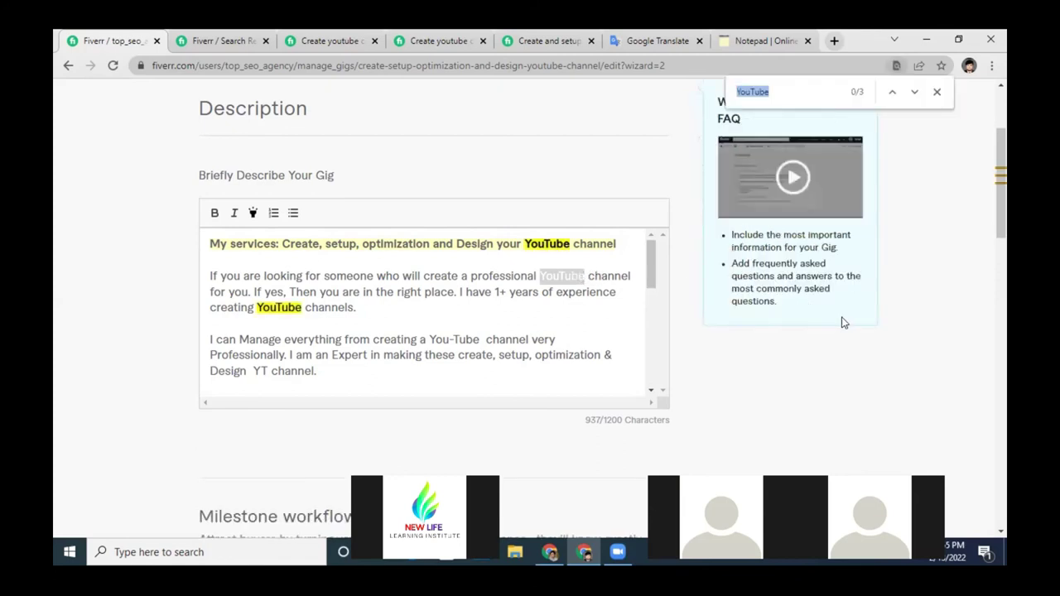
{"action": "left_click", "coordinate": [622, 245]}
Step: Insert a hyphen into one YouTube mention in the description
{"action": "scroll", "coordinate": [588, 301], "scroll_direction": "down", "scroll_amount": 3}
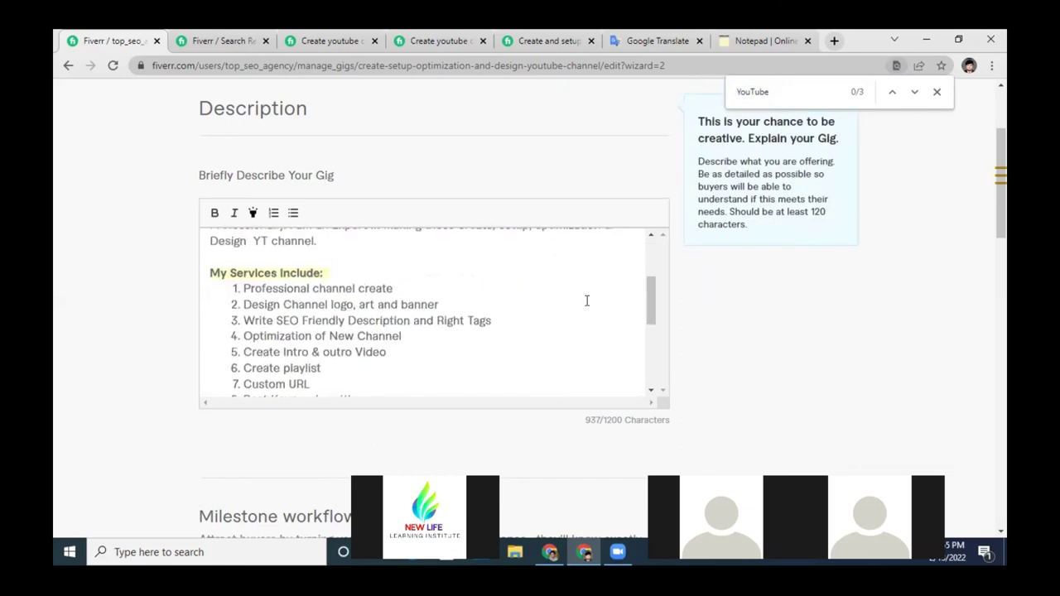
{"action": "scroll", "coordinate": [585, 303], "scroll_direction": "down", "scroll_amount": 2}
{"action": "scroll", "coordinate": [580, 305], "scroll_direction": "up", "scroll_amount": 5}
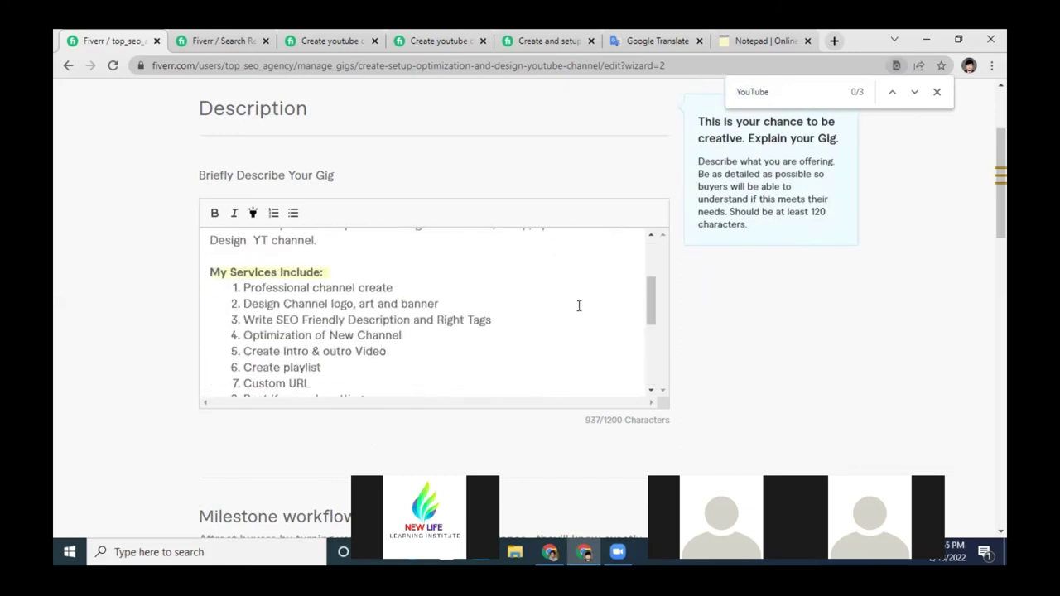
{"action": "scroll", "coordinate": [577, 309], "scroll_direction": "up", "scroll_amount": 2}
{"action": "left_click", "coordinate": [281, 322]}
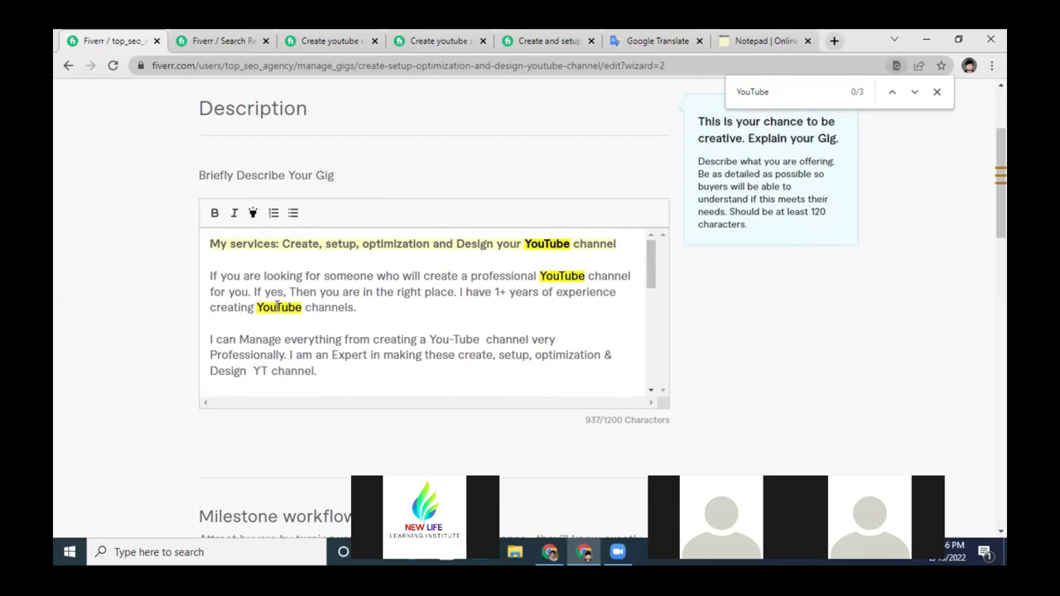
{"action": "left_click", "coordinate": [277, 307]}
{"action": "type", "text": "-"}
{"action": "left_click", "coordinate": [602, 355]}
Step: Save the Description & FAQ step and close the Notepad tab
{"action": "scroll", "coordinate": [727, 376], "scroll_direction": "down", "scroll_amount": 1}
{"action": "scroll", "coordinate": [727, 375], "scroll_direction": "down", "scroll_amount": 9}
{"action": "left_click", "coordinate": [634, 406]}
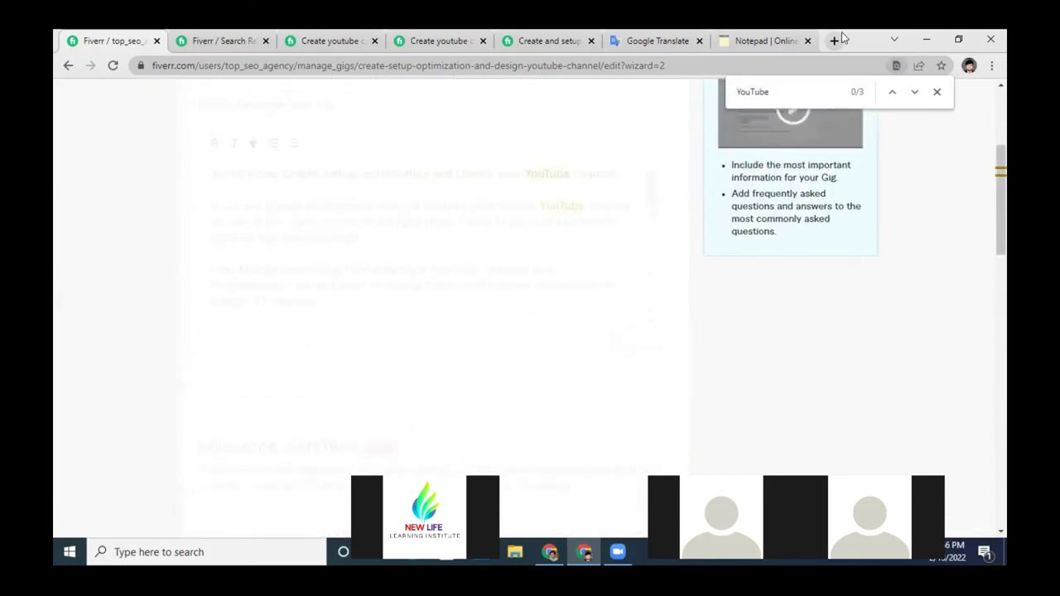
{"action": "left_click", "coordinate": [807, 41]}
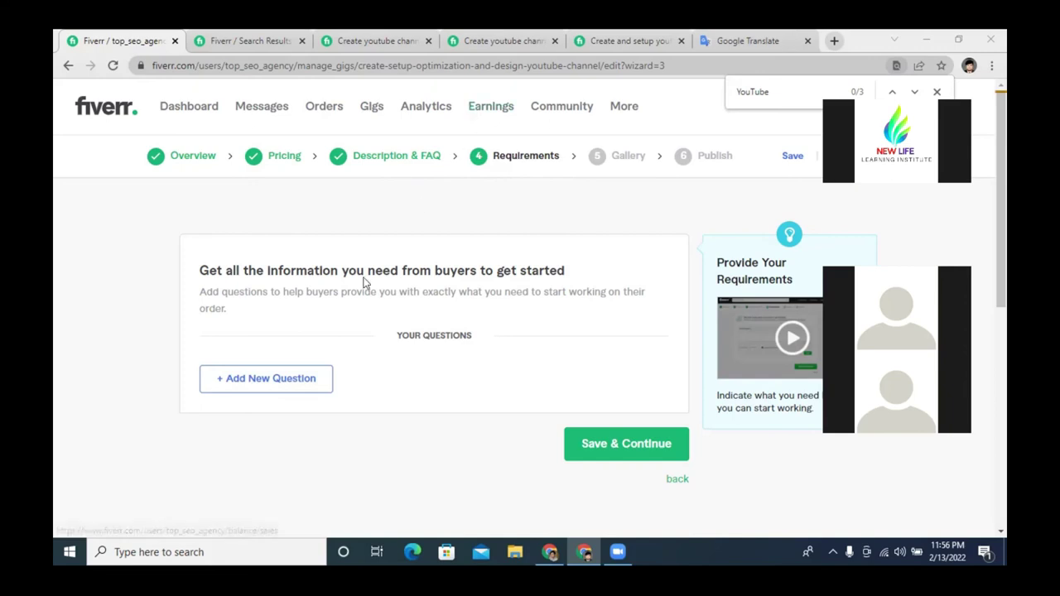
Step: Add a new buyer requirement question answered with an attachment
{"action": "left_click", "coordinate": [281, 388]}
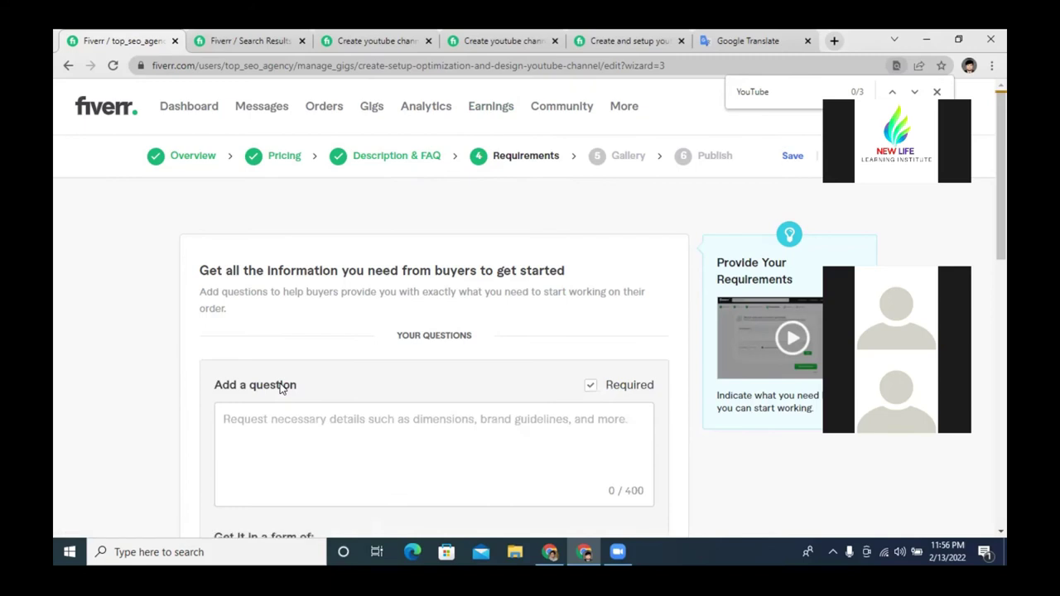
{"action": "scroll", "coordinate": [281, 387], "scroll_direction": "down", "scroll_amount": 3}
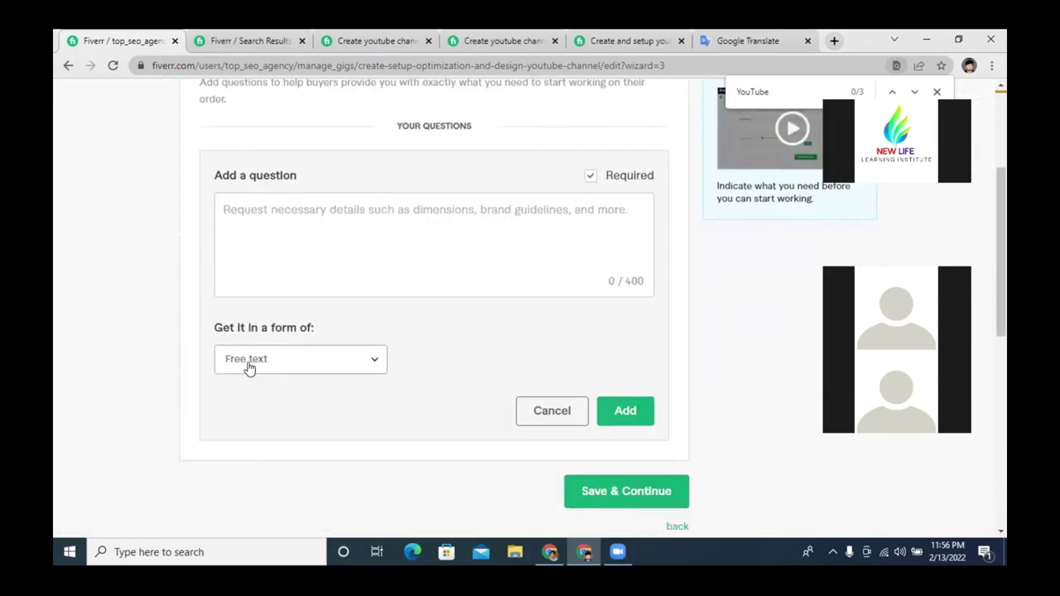
{"action": "left_click", "coordinate": [273, 370]}
{"action": "left_click", "coordinate": [271, 473]}
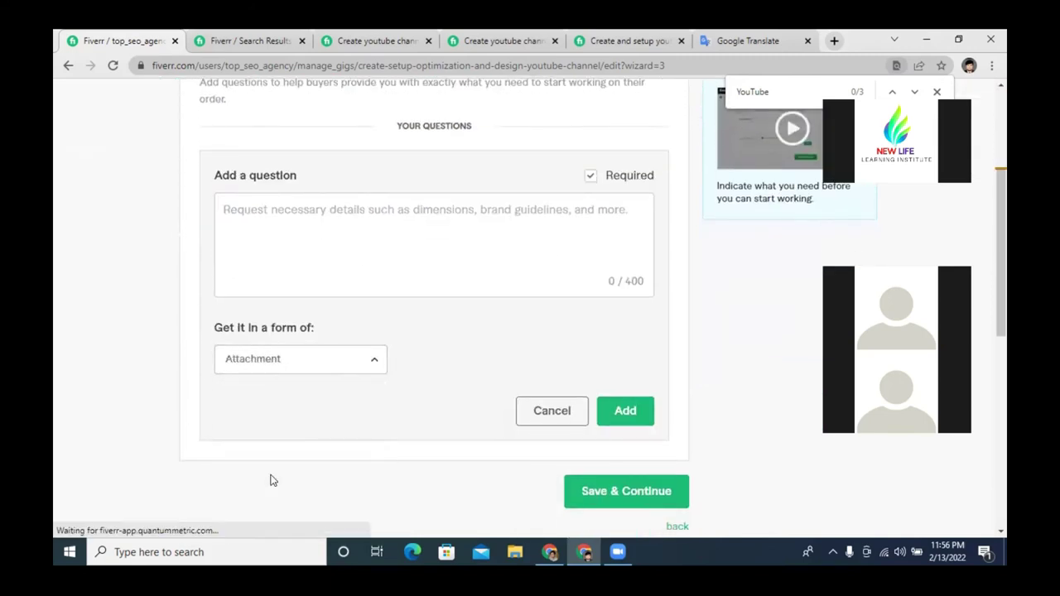
{"action": "left_click", "coordinate": [246, 225]}
Step: Ask for Channel Name/Channel Link, Short Description, Logo/Art and Website/social media Link, then save requirements
{"action": "type", "text": "1. "}
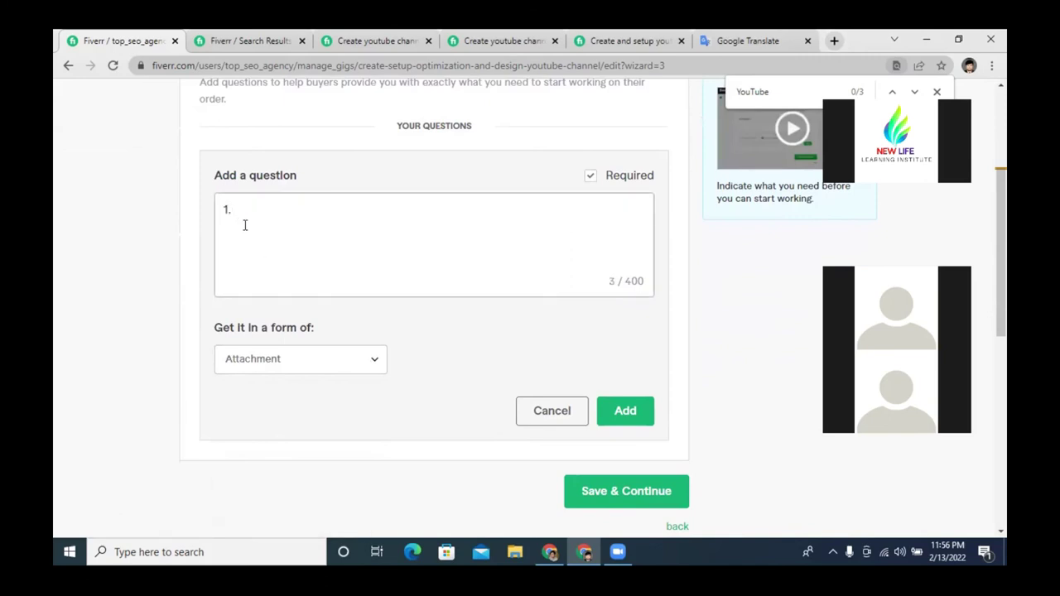
{"action": "type", "text": "Channel Name"}
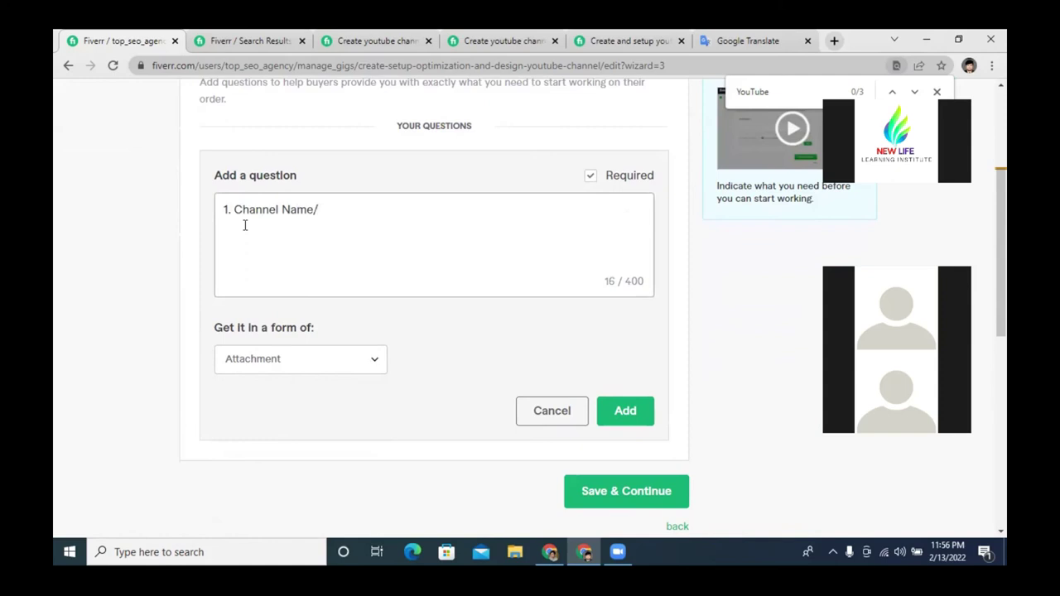
{"action": "type", "text": "/Channel"}
{"action": "type", "text": " Link"}
{"action": "type", "text": "2. "}
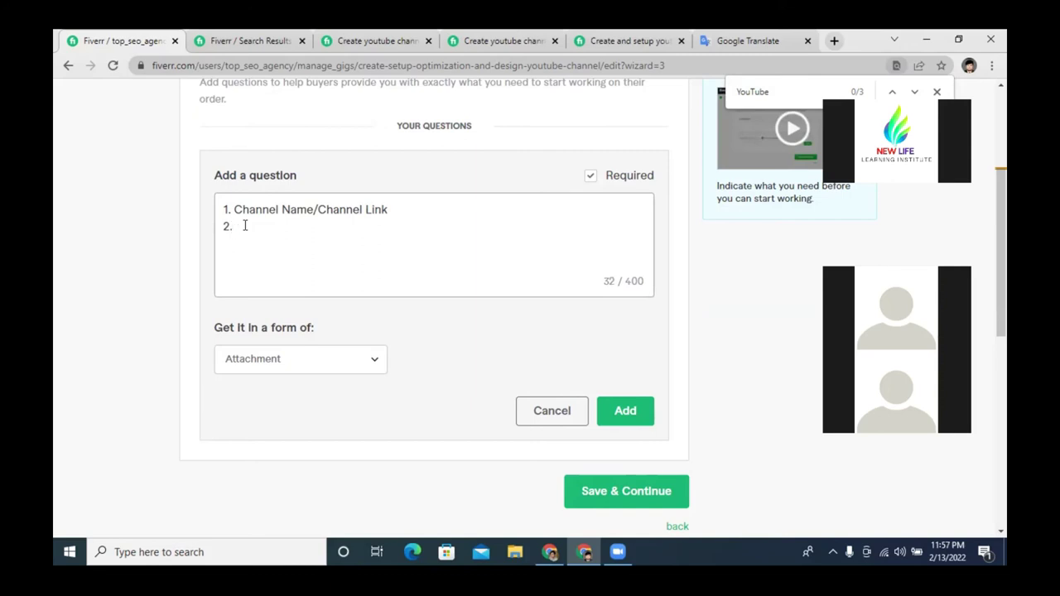
{"action": "type", "text": "Short Description"}
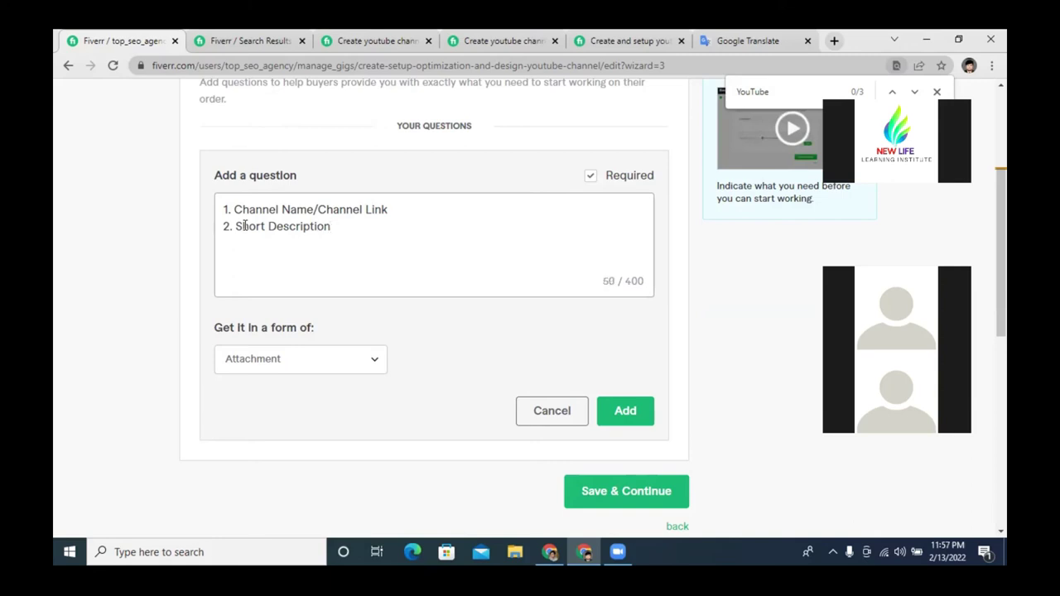
{"action": "key", "text": "Return"}
{"action": "type", "text": "3. Logo/Art"}
{"action": "key", "text": "Return"}
{"action": "type", "text": "3"}
{"action": "key", "text": "BackSpace"}
{"action": "type", "text": "4. website"}
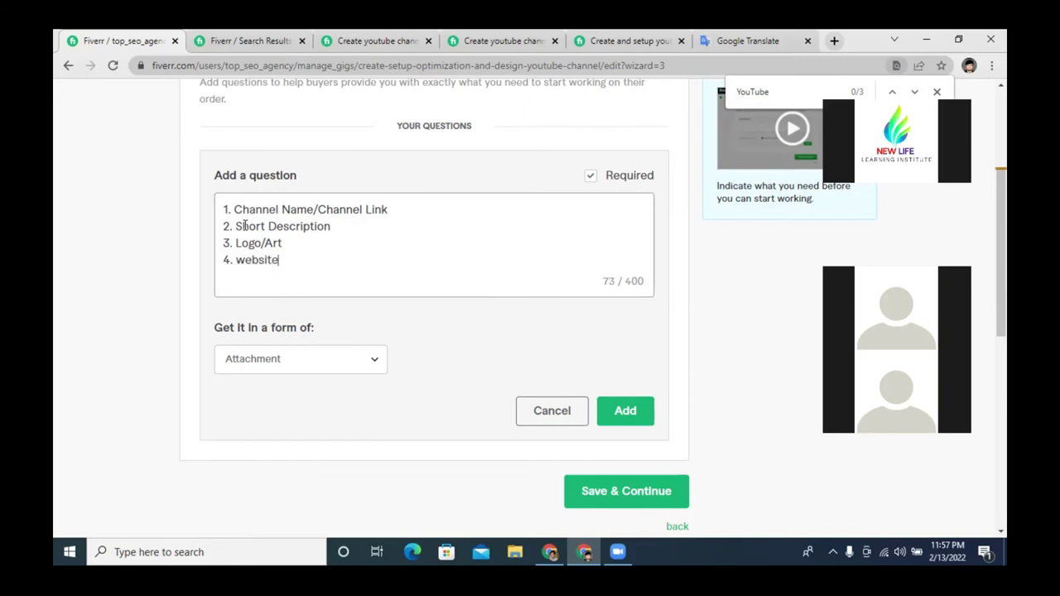
{"action": "type", "text": "/social media Link"}
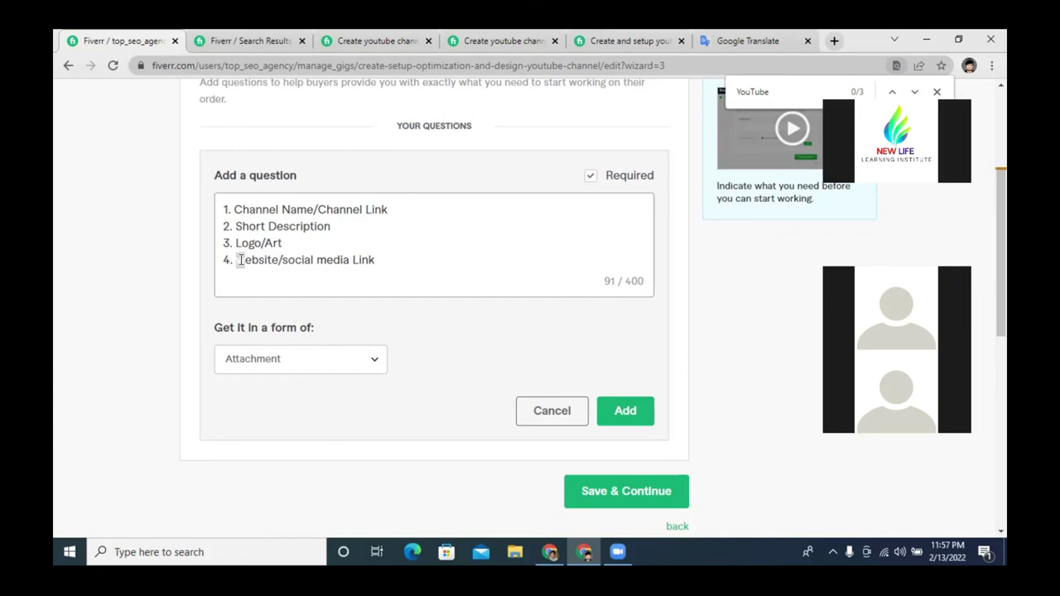
{"action": "type", "text": "W"}
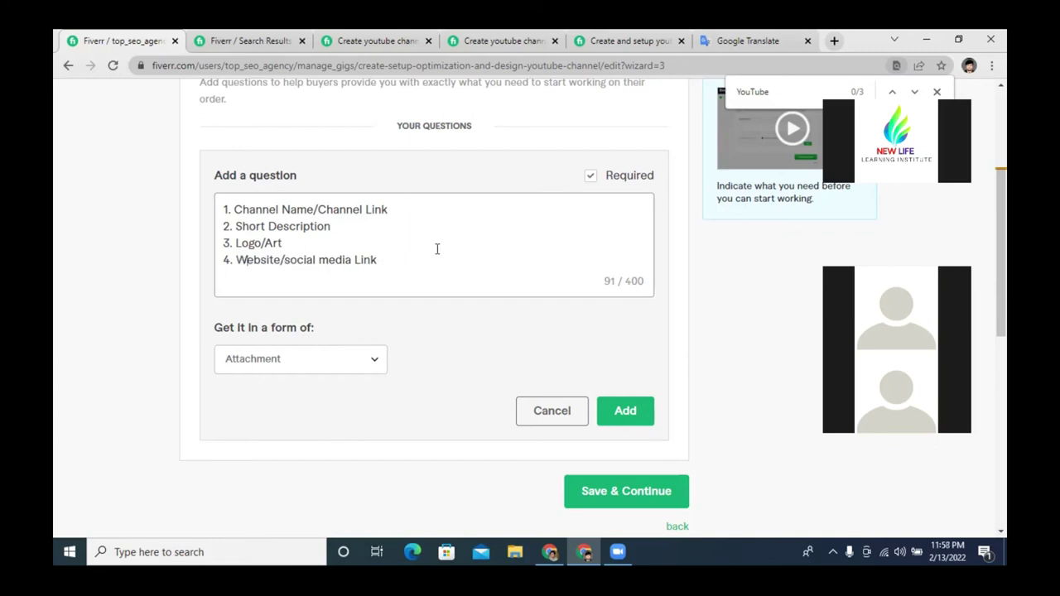
{"action": "left_click", "coordinate": [638, 414]}
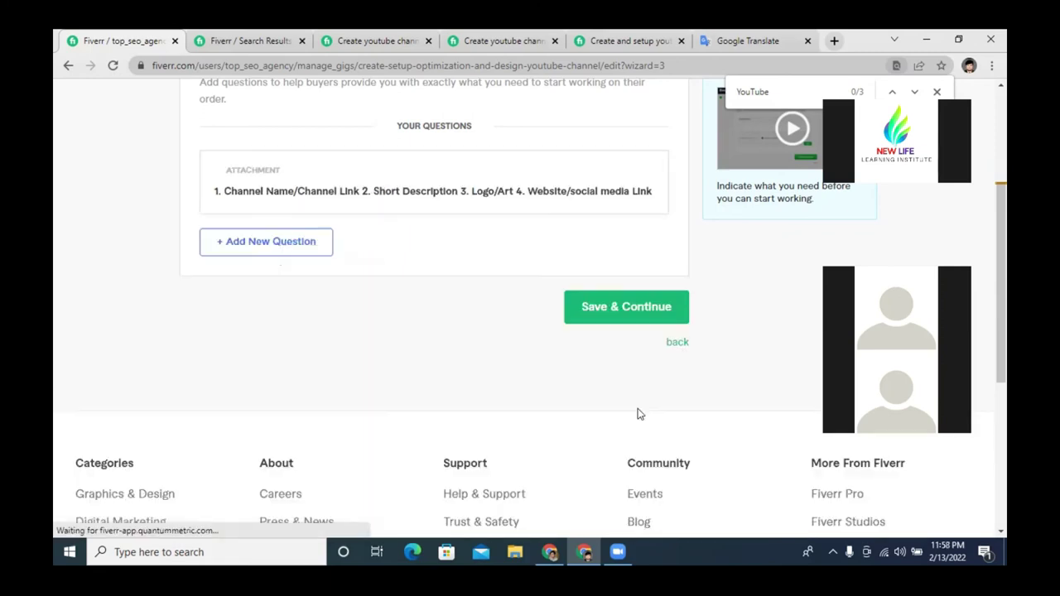
{"action": "left_click", "coordinate": [600, 308]}
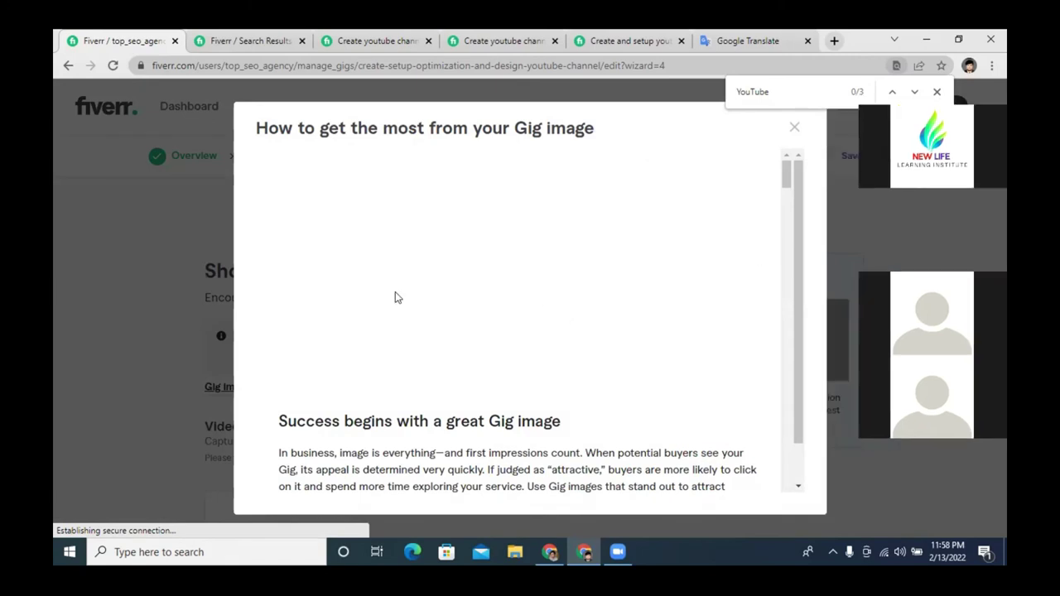
Step: Highlight the minimum and maximum image size figures in the gig-image guide
{"action": "scroll", "coordinate": [467, 282], "scroll_direction": "down", "scroll_amount": 6}
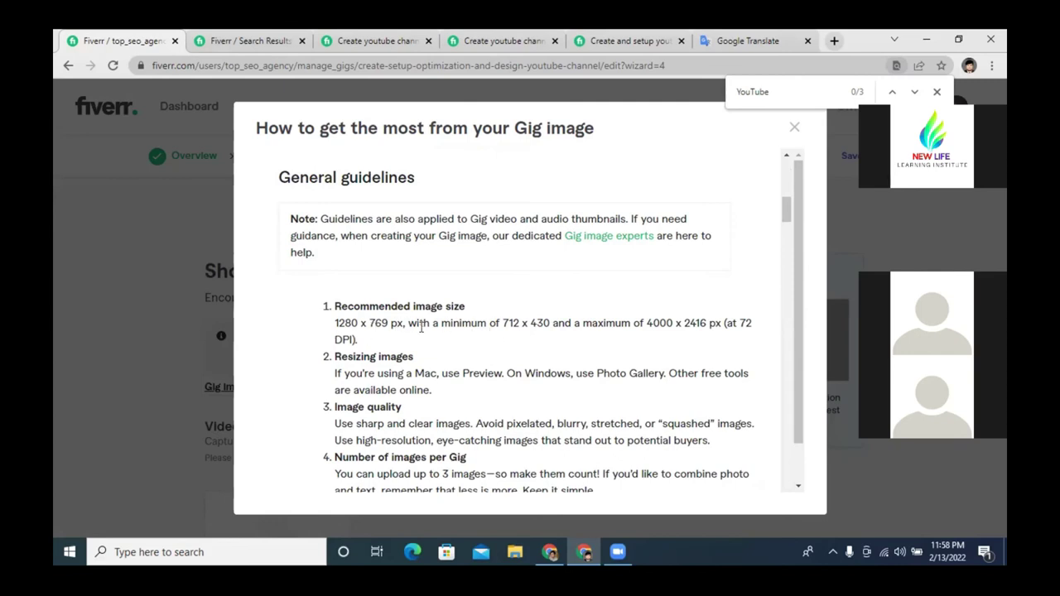
{"action": "left_click_drag", "start_coordinate": [500, 325], "coordinate": [558, 324]}
{"action": "left_click_drag", "start_coordinate": [644, 324], "coordinate": [698, 326]}
Step: Read the rest of the gig-image guide, close it, and scroll down to the Images slots
{"action": "scroll", "coordinate": [605, 339], "scroll_direction": "down", "scroll_amount": 4}
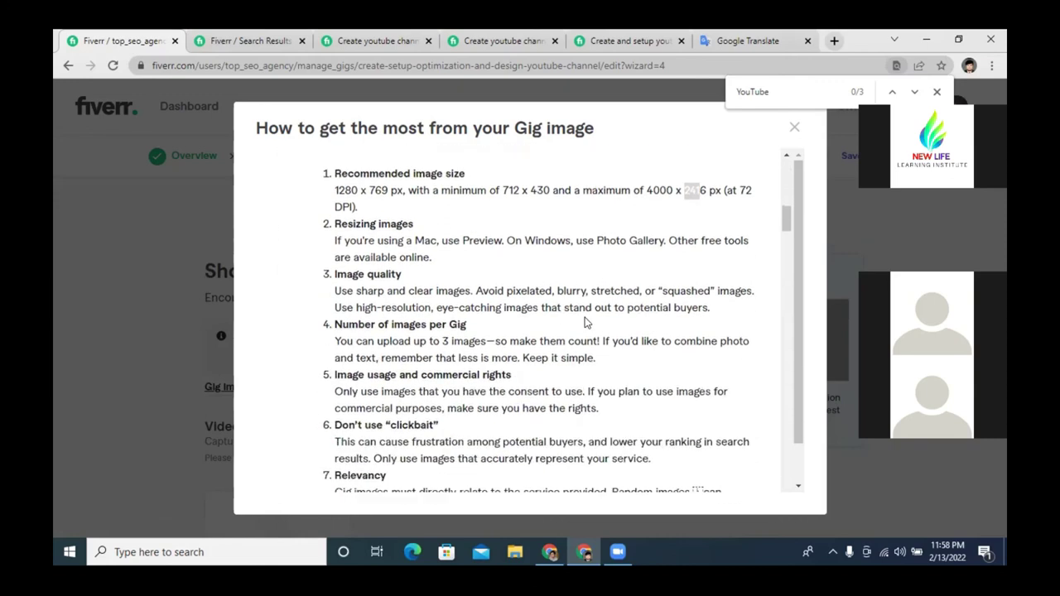
{"action": "scroll", "coordinate": [586, 322], "scroll_direction": "down", "scroll_amount": 10}
{"action": "scroll", "coordinate": [638, 334], "scroll_direction": "up", "scroll_amount": 3}
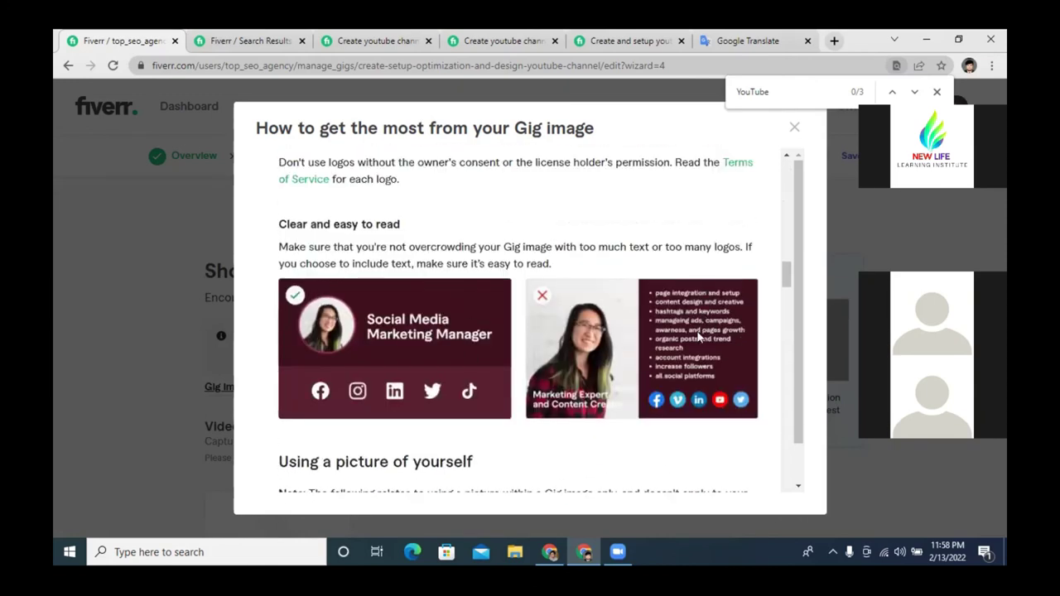
{"action": "scroll", "coordinate": [638, 381], "scroll_direction": "down", "scroll_amount": 8}
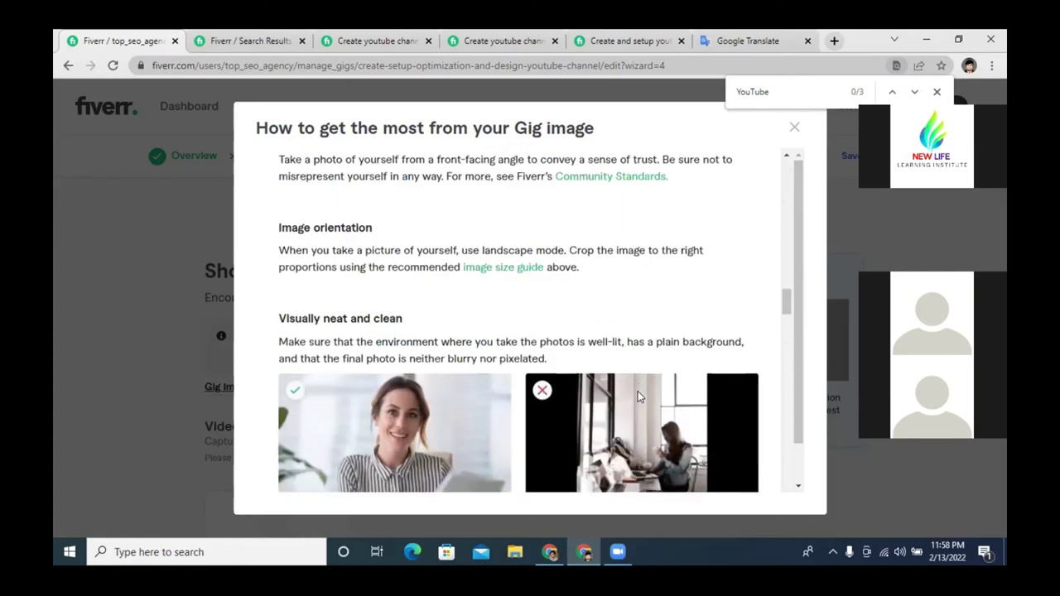
{"action": "scroll", "coordinate": [636, 348], "scroll_direction": "up", "scroll_amount": 1}
{"action": "scroll", "coordinate": [635, 304], "scroll_direction": "down", "scroll_amount": 3}
{"action": "scroll", "coordinate": [655, 290], "scroll_direction": "up", "scroll_amount": 4}
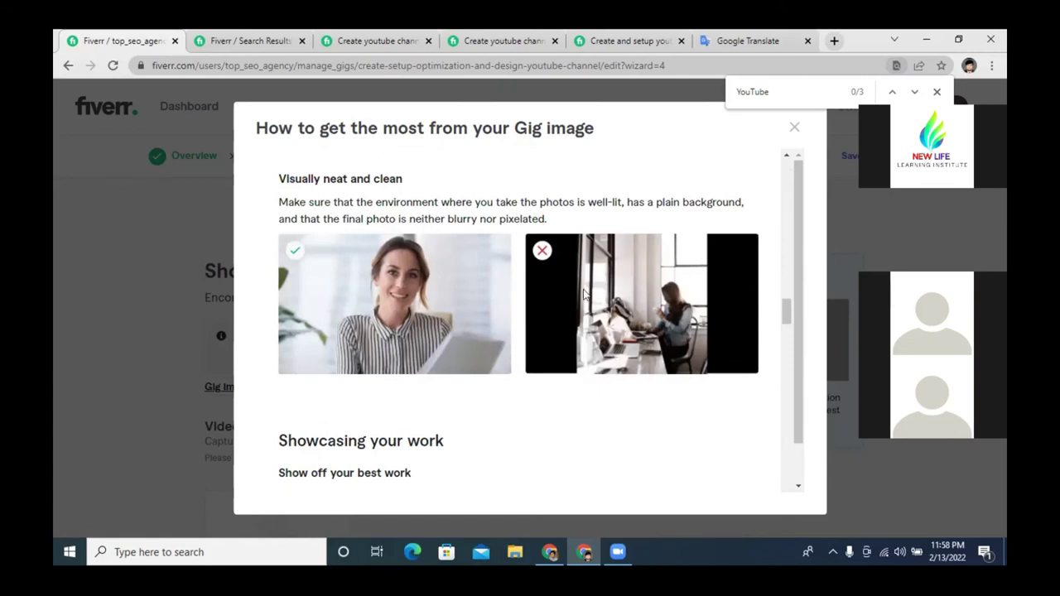
{"action": "scroll", "coordinate": [446, 291], "scroll_direction": "down", "scroll_amount": 4}
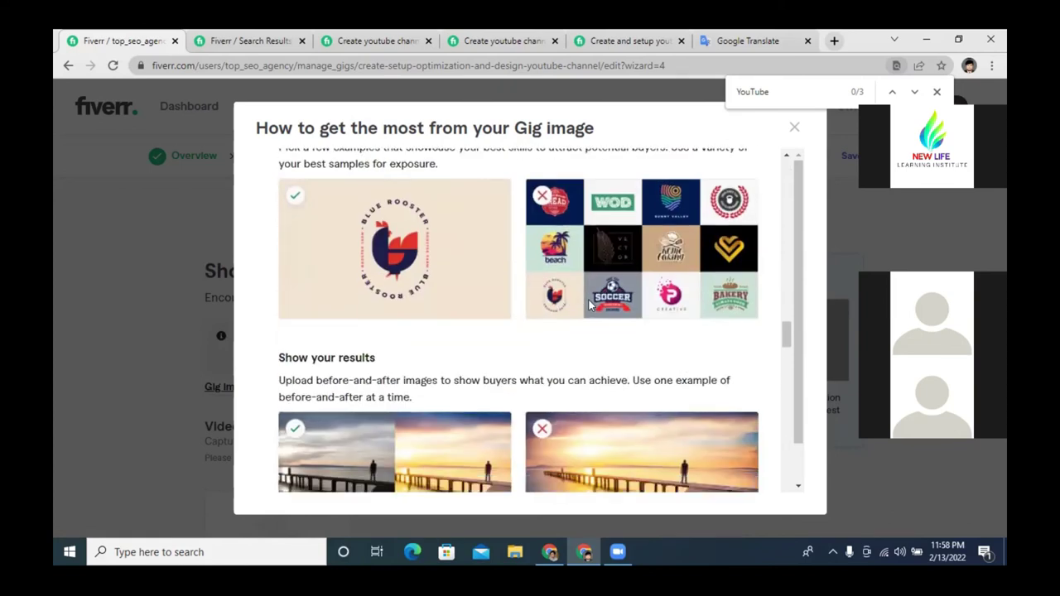
{"action": "scroll", "coordinate": [651, 299], "scroll_direction": "up", "scroll_amount": 1}
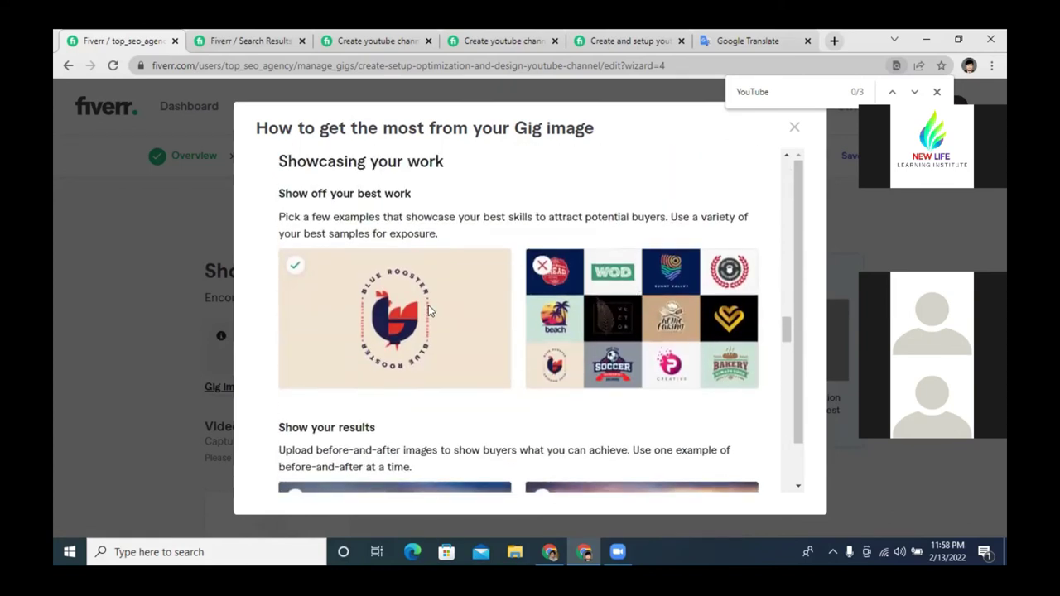
{"action": "scroll", "coordinate": [433, 323], "scroll_direction": "down", "scroll_amount": 3}
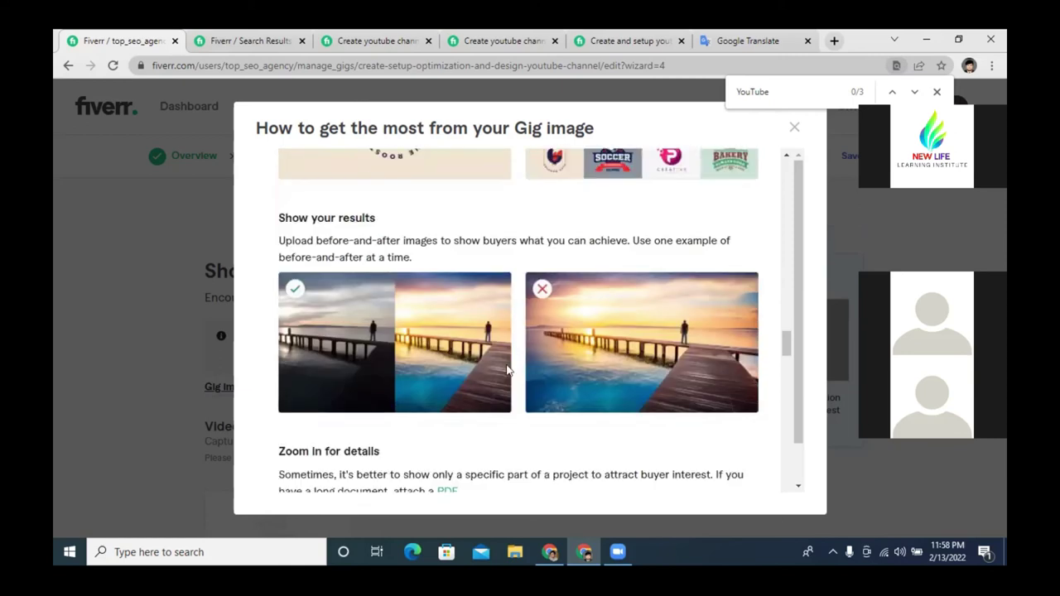
{"action": "scroll", "coordinate": [718, 337], "scroll_direction": "down", "scroll_amount": 6}
{"action": "scroll", "coordinate": [613, 323], "scroll_direction": "up", "scroll_amount": 1}
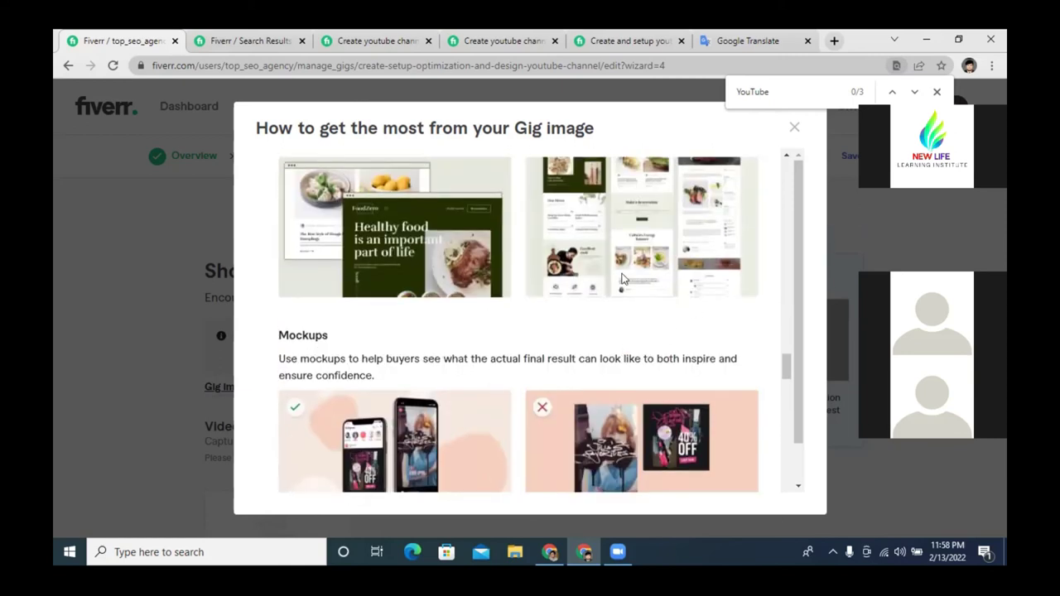
{"action": "scroll", "coordinate": [623, 275], "scroll_direction": "up", "scroll_amount": 1}
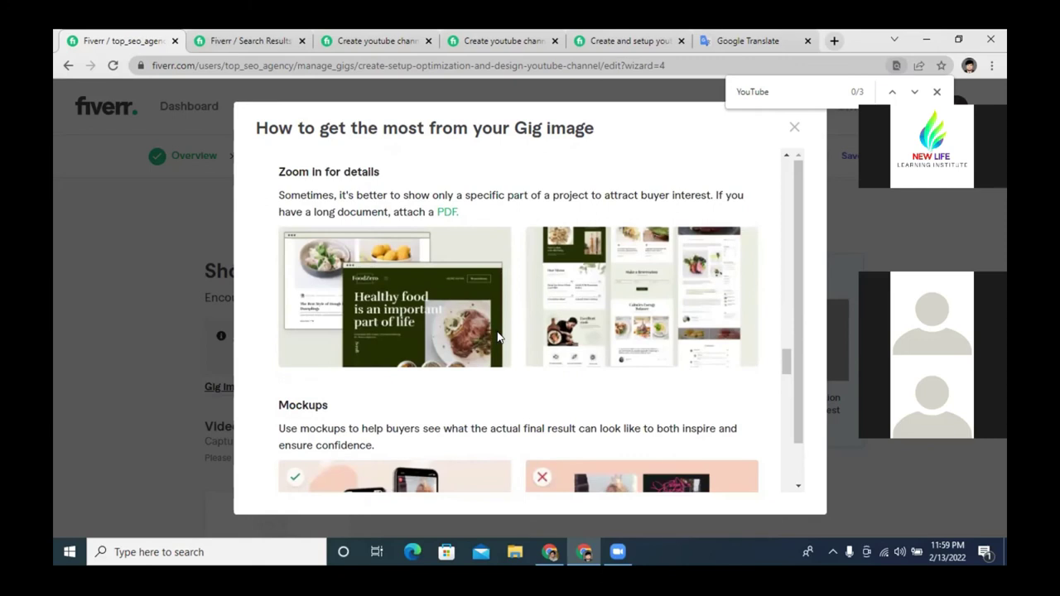
{"action": "scroll", "coordinate": [497, 351], "scroll_direction": "down", "scroll_amount": 8}
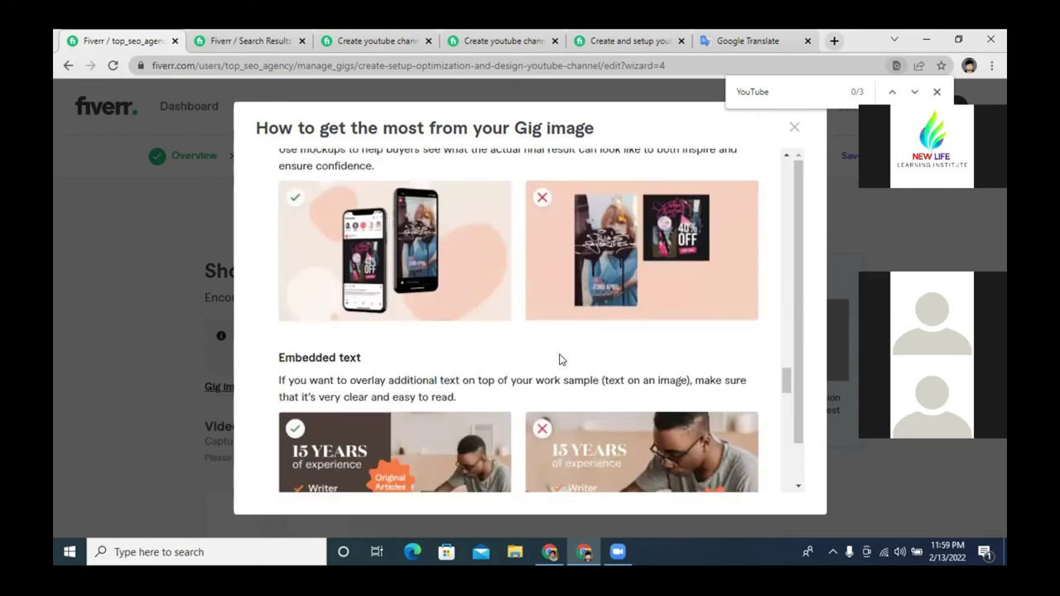
{"action": "scroll", "coordinate": [559, 359], "scroll_direction": "down", "scroll_amount": 10}
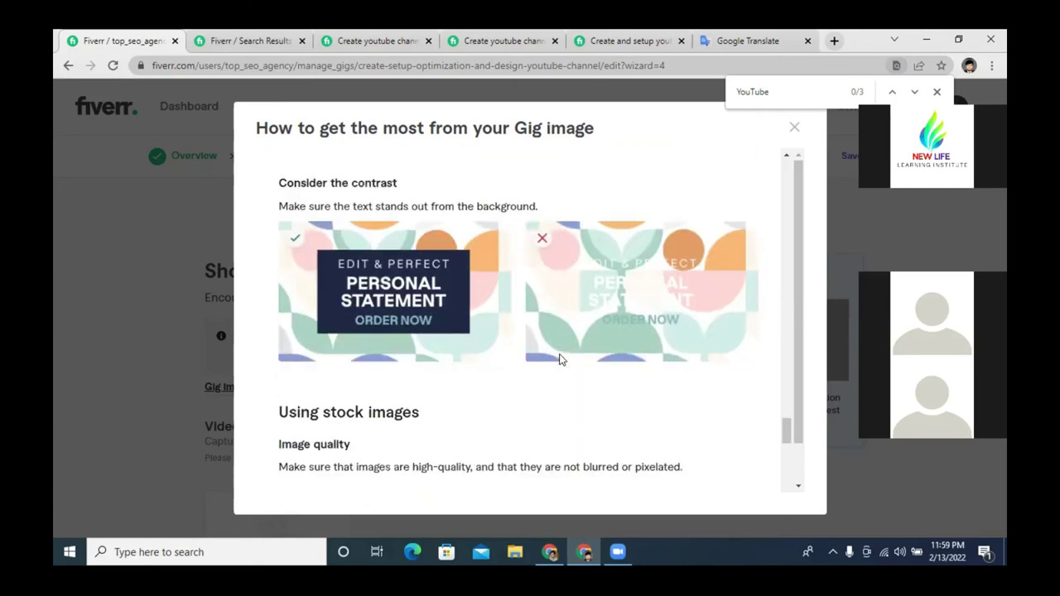
{"action": "scroll", "coordinate": [559, 356], "scroll_direction": "down", "scroll_amount": 8}
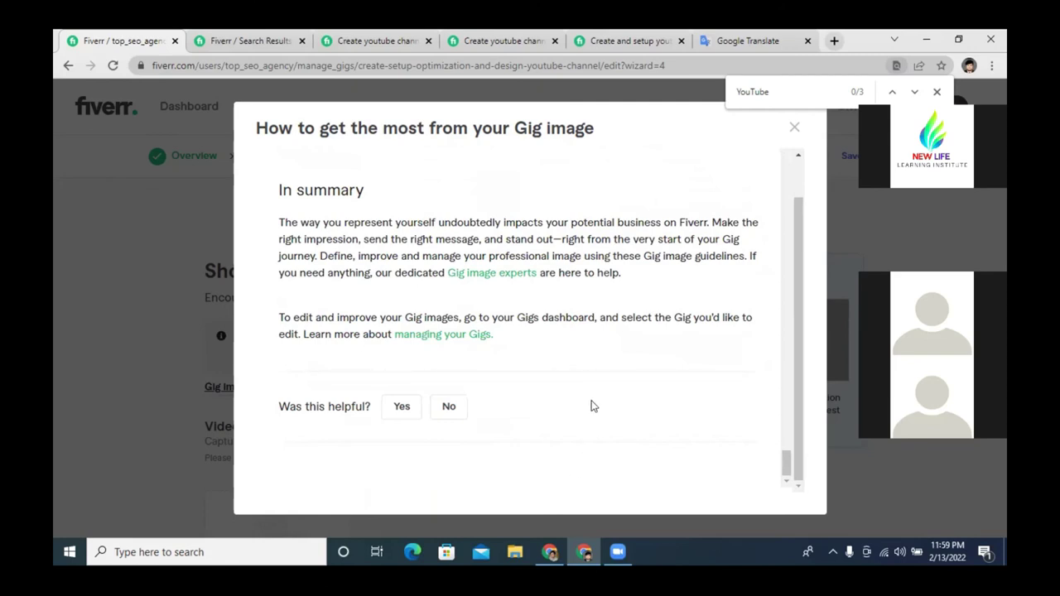
{"action": "left_click", "coordinate": [796, 128]}
{"action": "scroll", "coordinate": [481, 305], "scroll_direction": "down", "scroll_amount": 7}
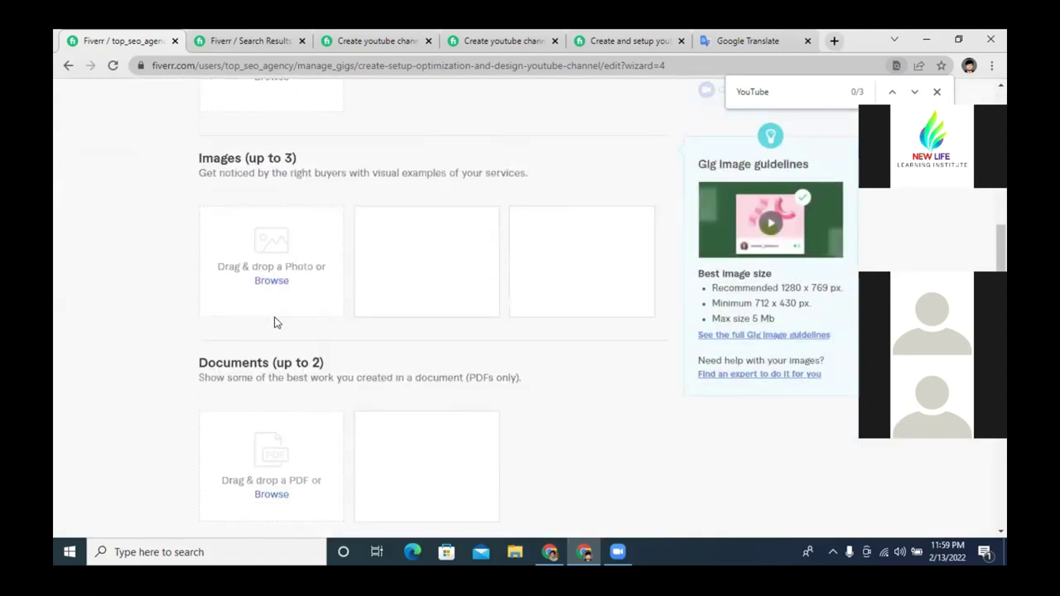
Step: Glance at a competitor's gig and the YouTube channel setup results, then start a search in a new tab
{"action": "left_click", "coordinate": [378, 39]}
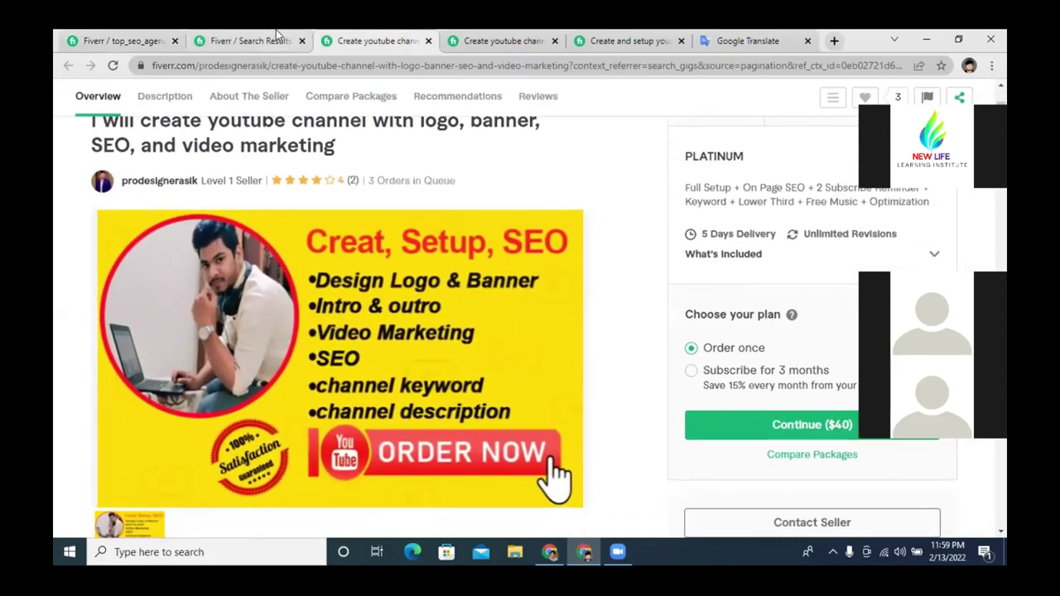
{"action": "left_click", "coordinate": [249, 39]}
{"action": "scroll", "coordinate": [383, 274], "scroll_direction": "down", "scroll_amount": 3}
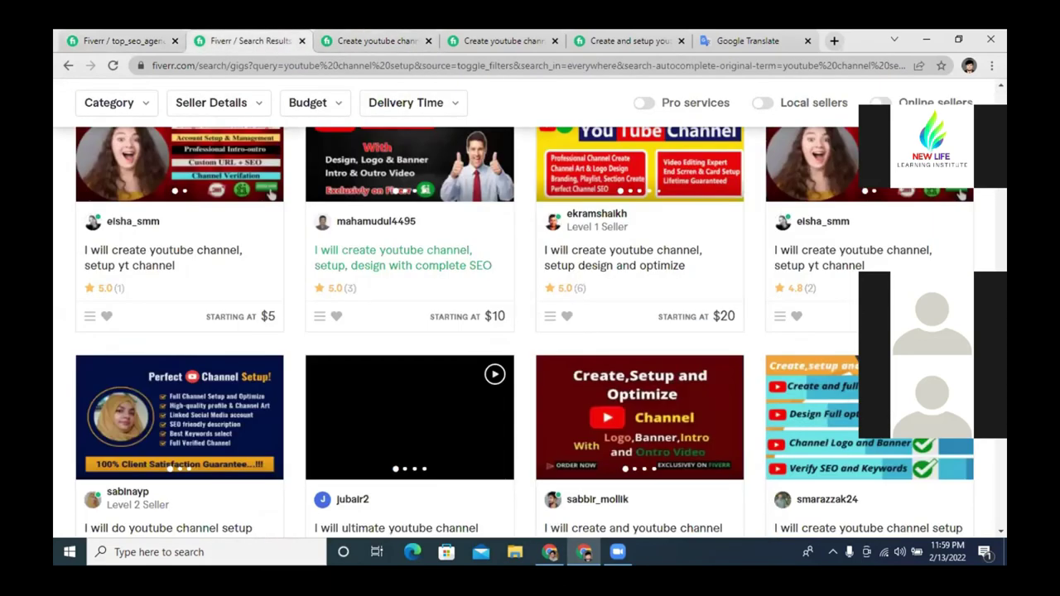
{"action": "scroll", "coordinate": [455, 272], "scroll_direction": "up", "scroll_amount": 2}
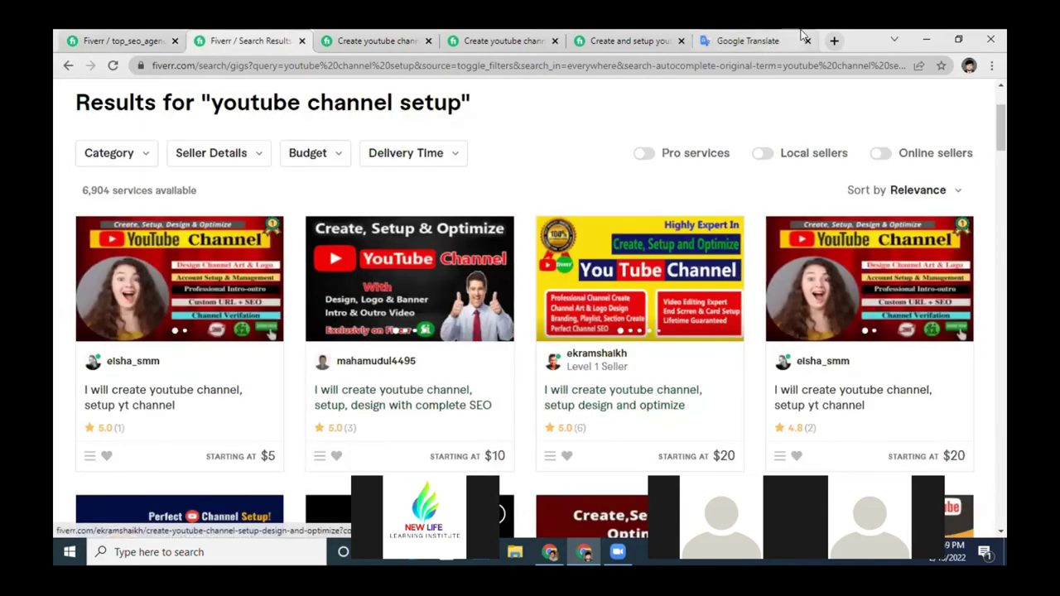
{"action": "left_click", "coordinate": [834, 40]}
{"action": "left_click", "coordinate": [500, 64]}
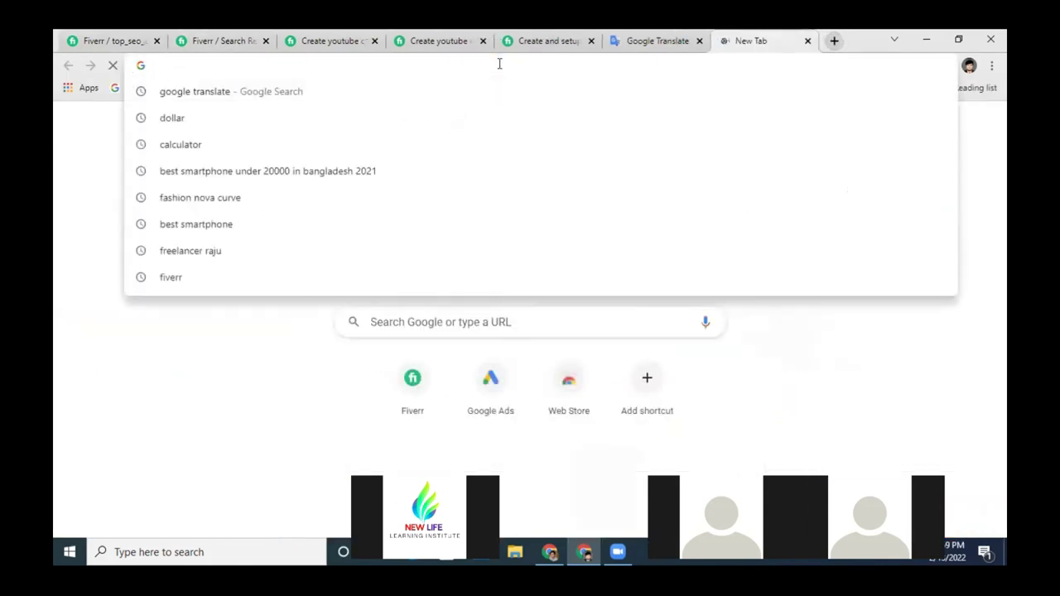